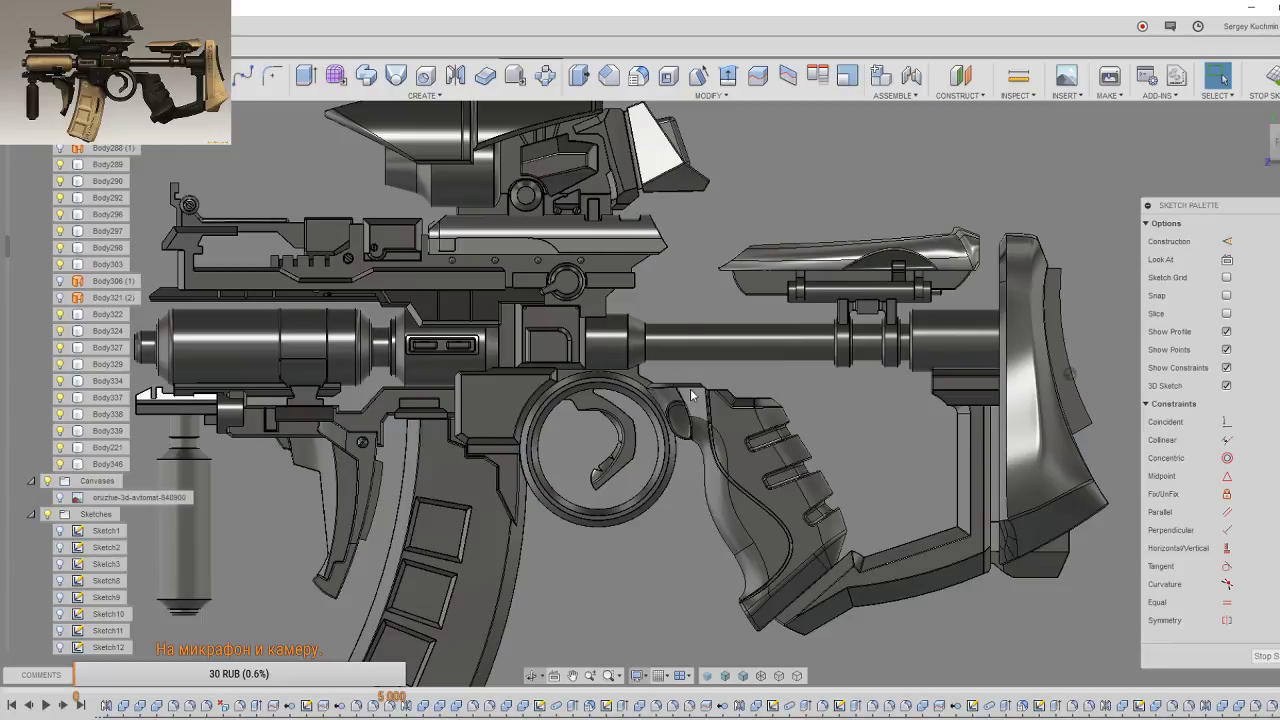
Step: Show the coloured reference canvas over the rifle, zoom into the magazine slot, and bring up the sketch arc options
middle_click_drag(683, 393, 845, 318)
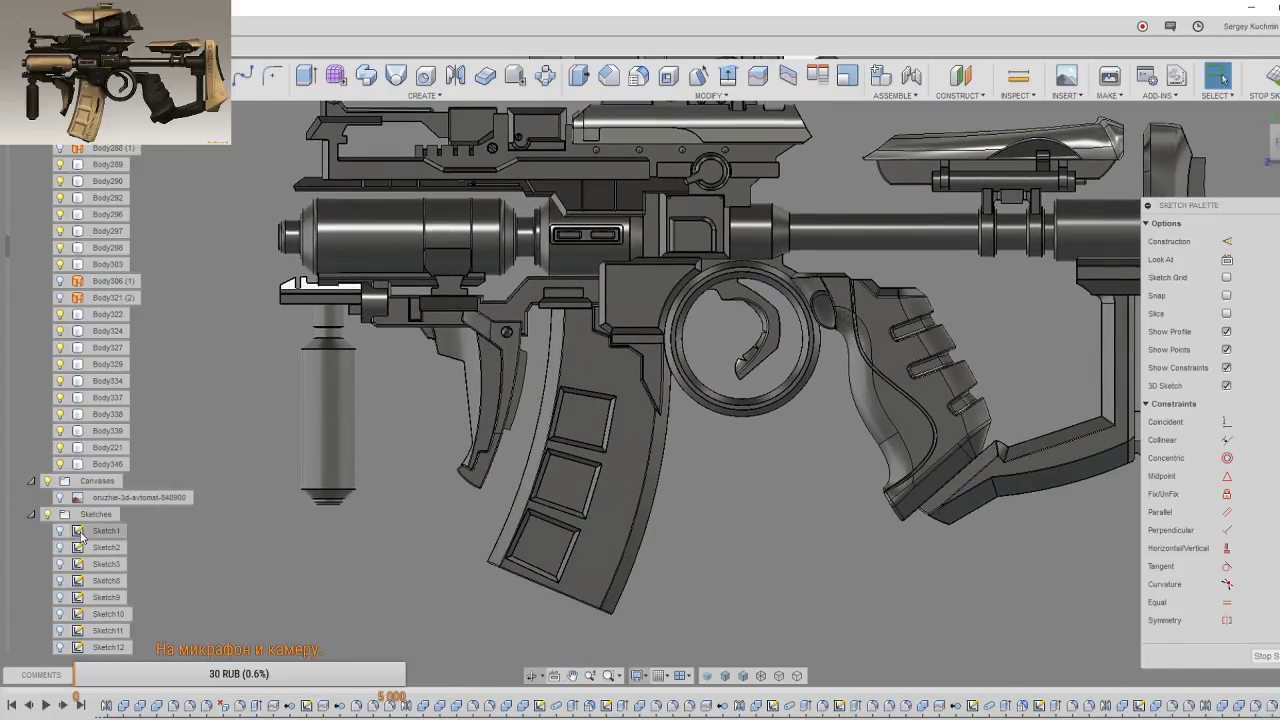
left_click(59, 497)
scroll(683, 488, "up", 1)
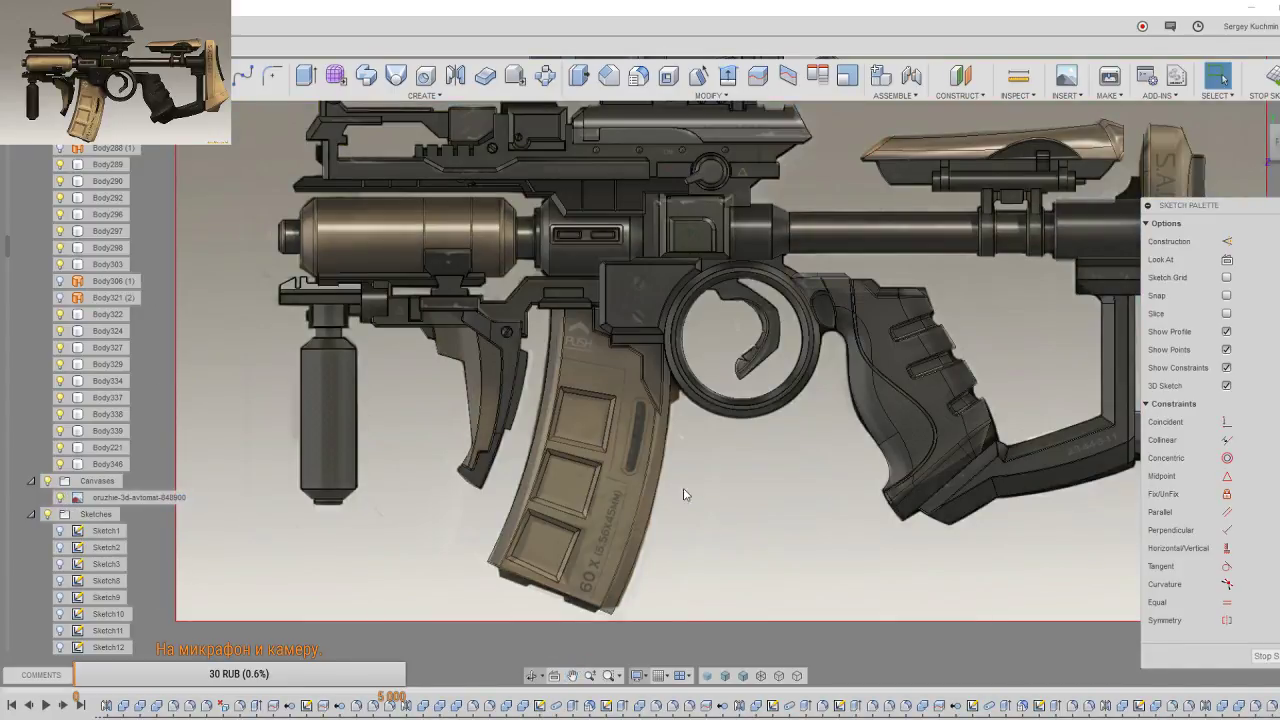
scroll(677, 486, "up", 2)
scroll(623, 460, "up", 2)
scroll(620, 505, "up", 2)
scroll(617, 498, "up", 1)
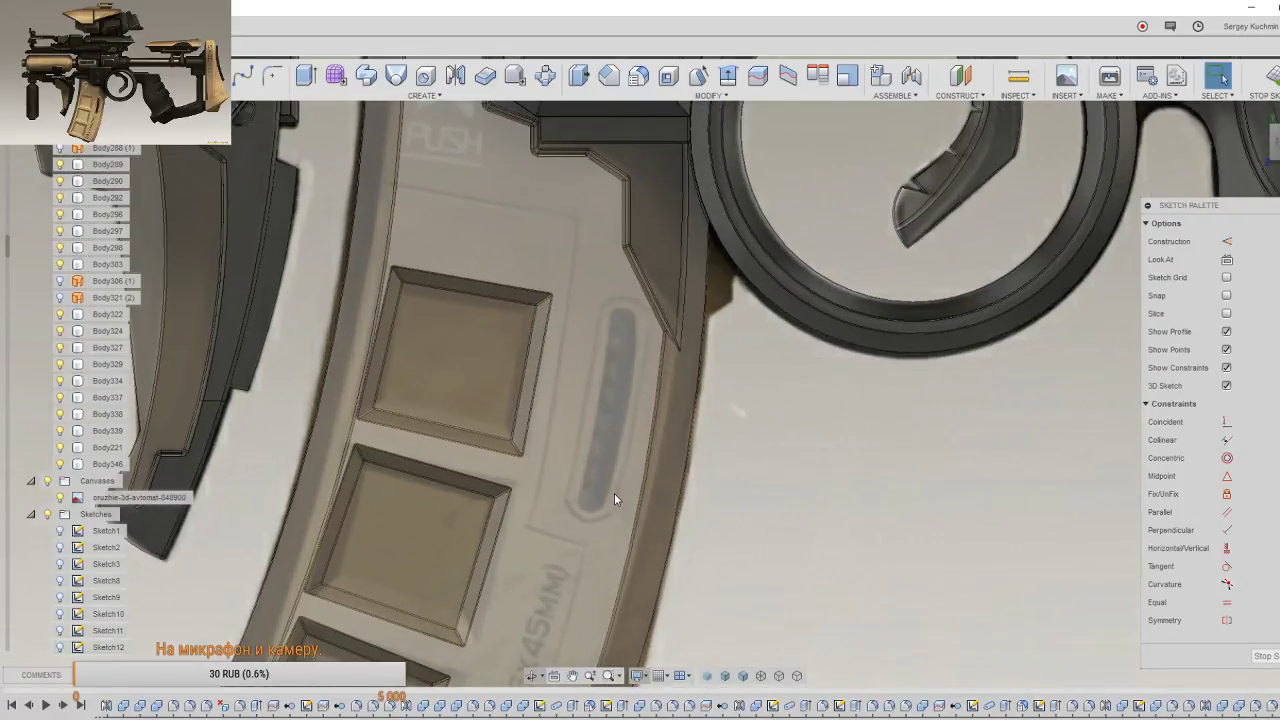
scroll(610, 520, "up", 1)
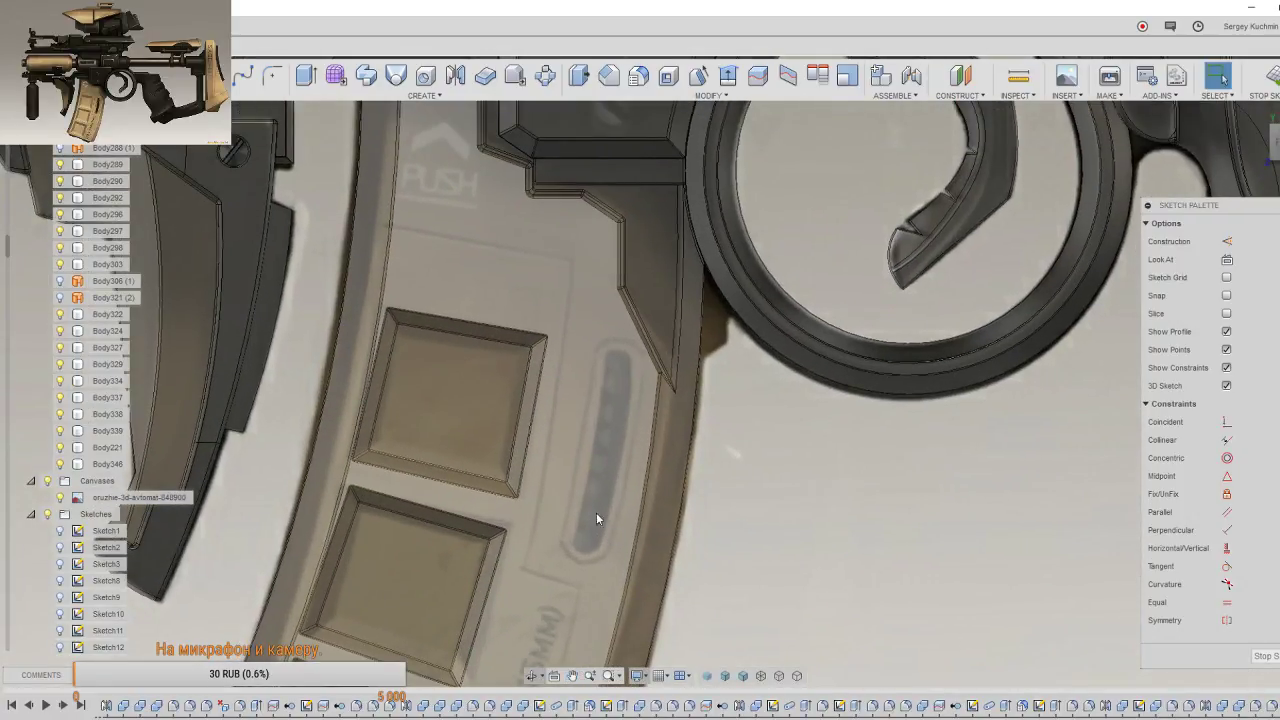
left_click(258, 95)
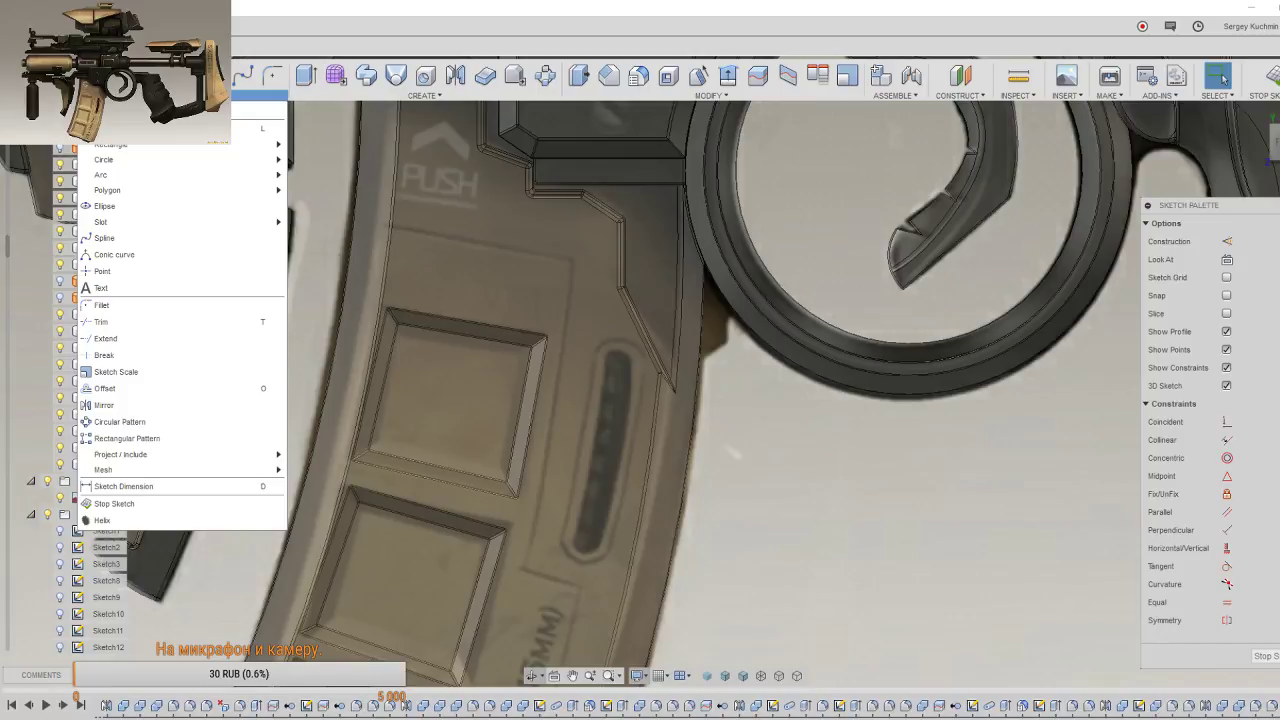
mouse_move(150, 175)
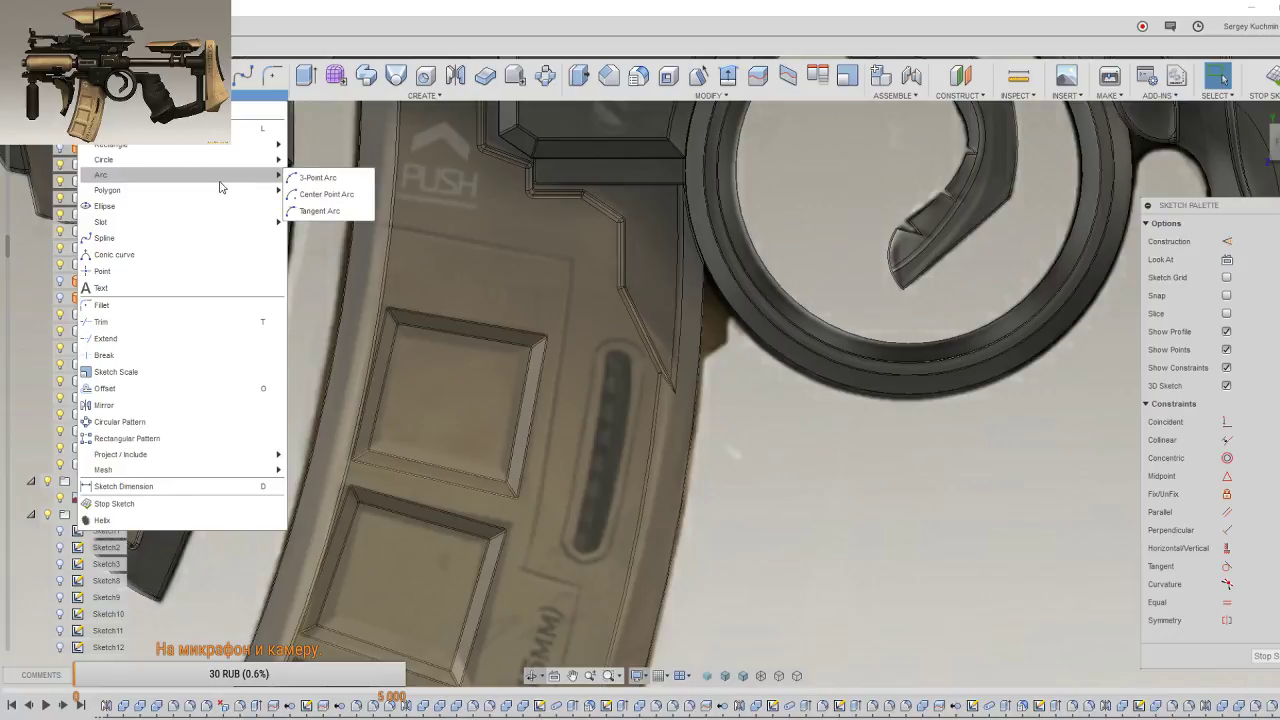
Step: Draw a centre-point arc running down the middle of the magazine slot
left_click(326, 194)
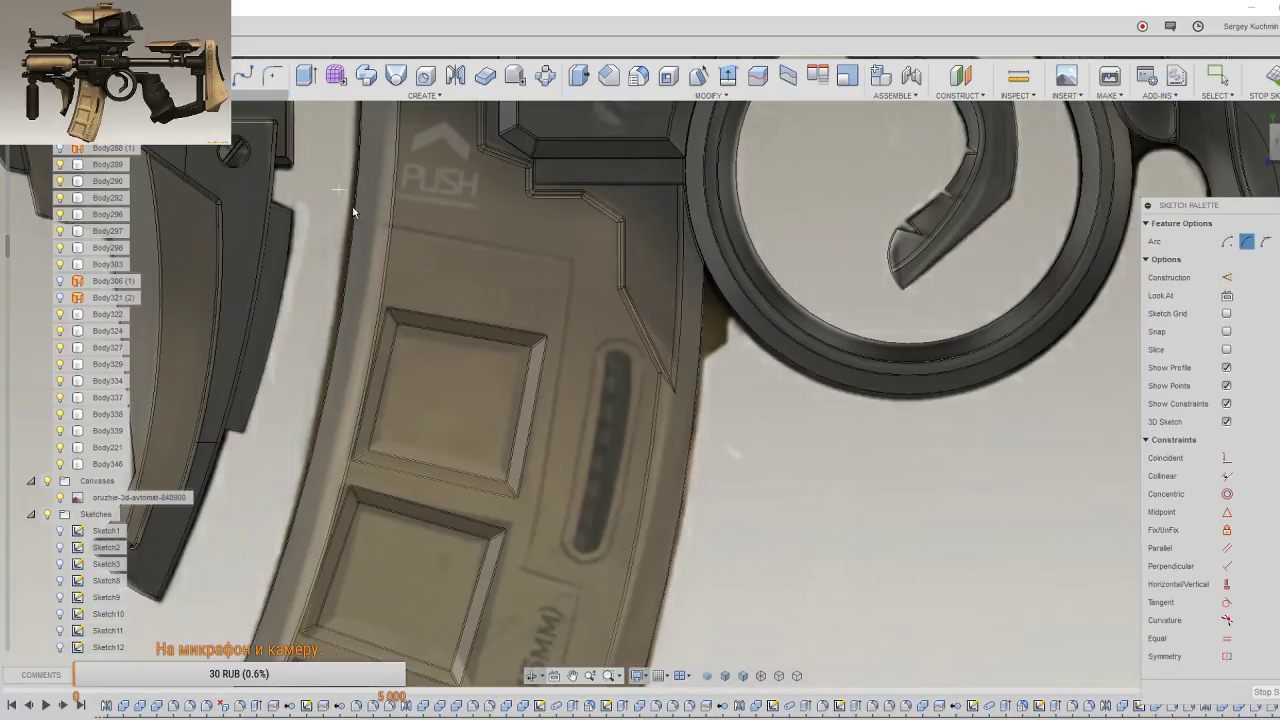
left_click(617, 367)
left_click(587, 544)
left_click(606, 486)
right_click(617, 478)
left_click(657, 477)
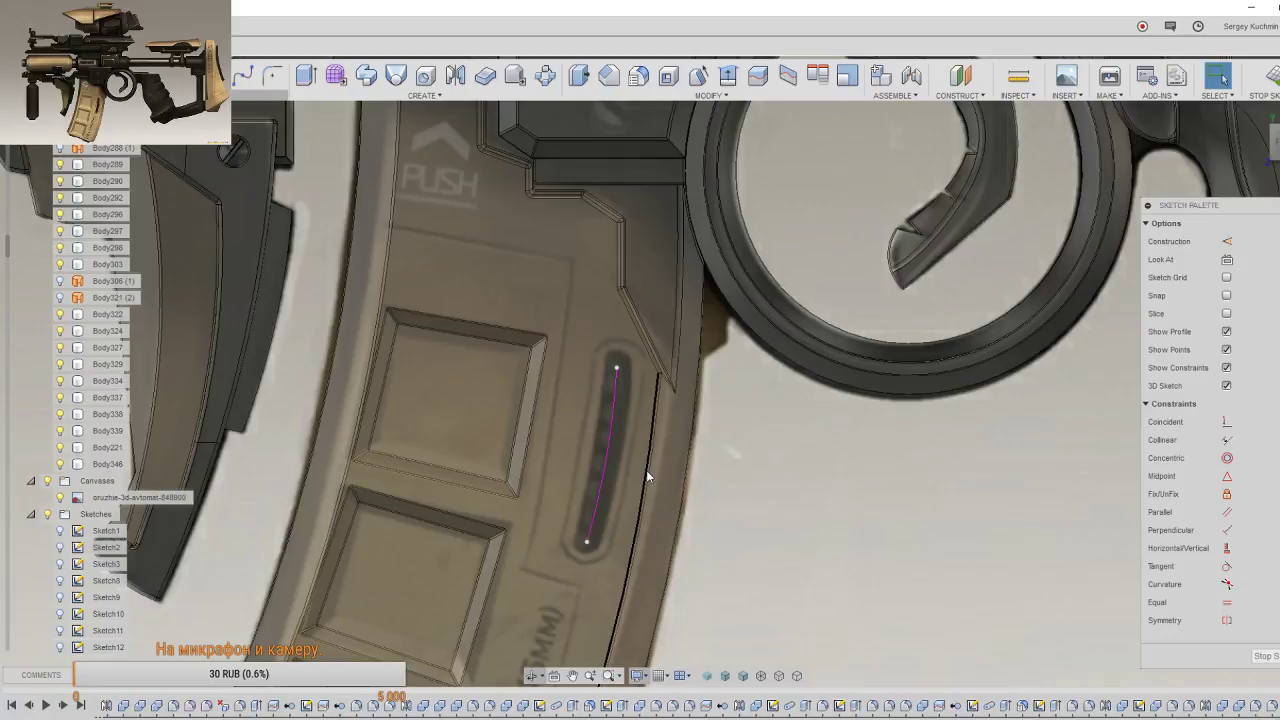
Step: Reframe the magazine view and launch the sketch Offset tool
middle_click_drag(650, 466, 673, 480, "shift")
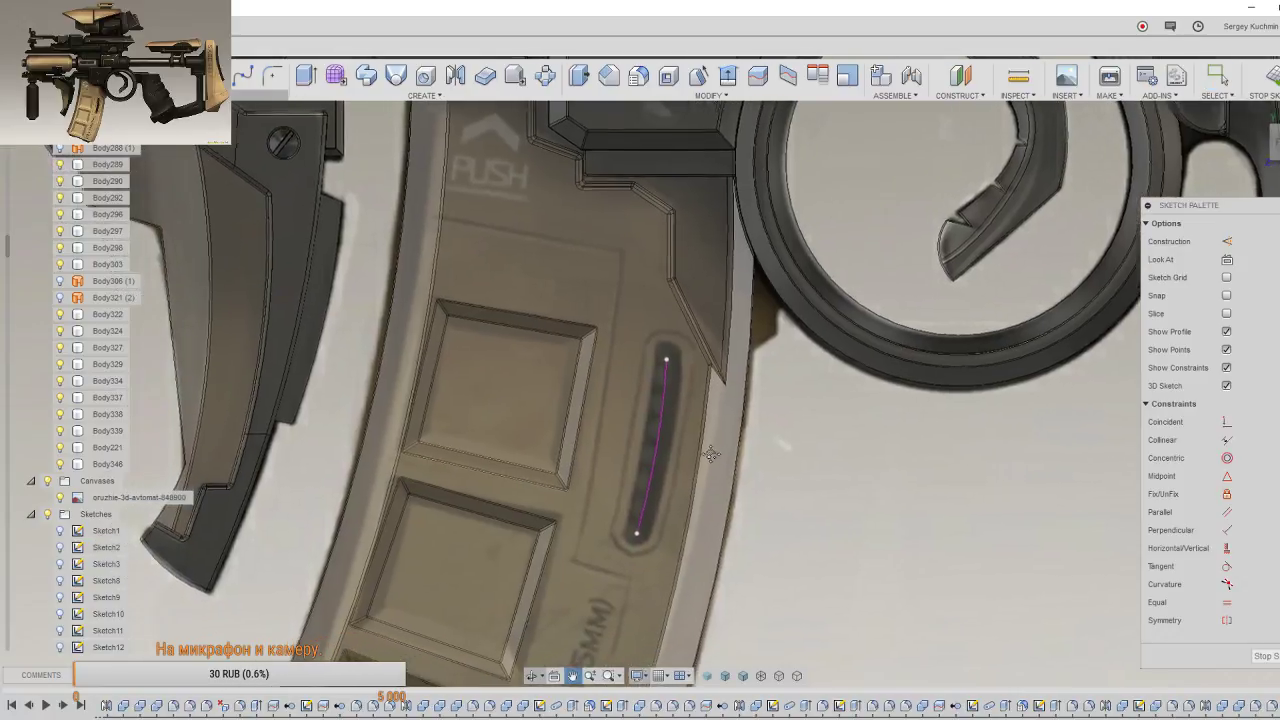
scroll(673, 480, "down", 5)
scroll(673, 480, "up", 5)
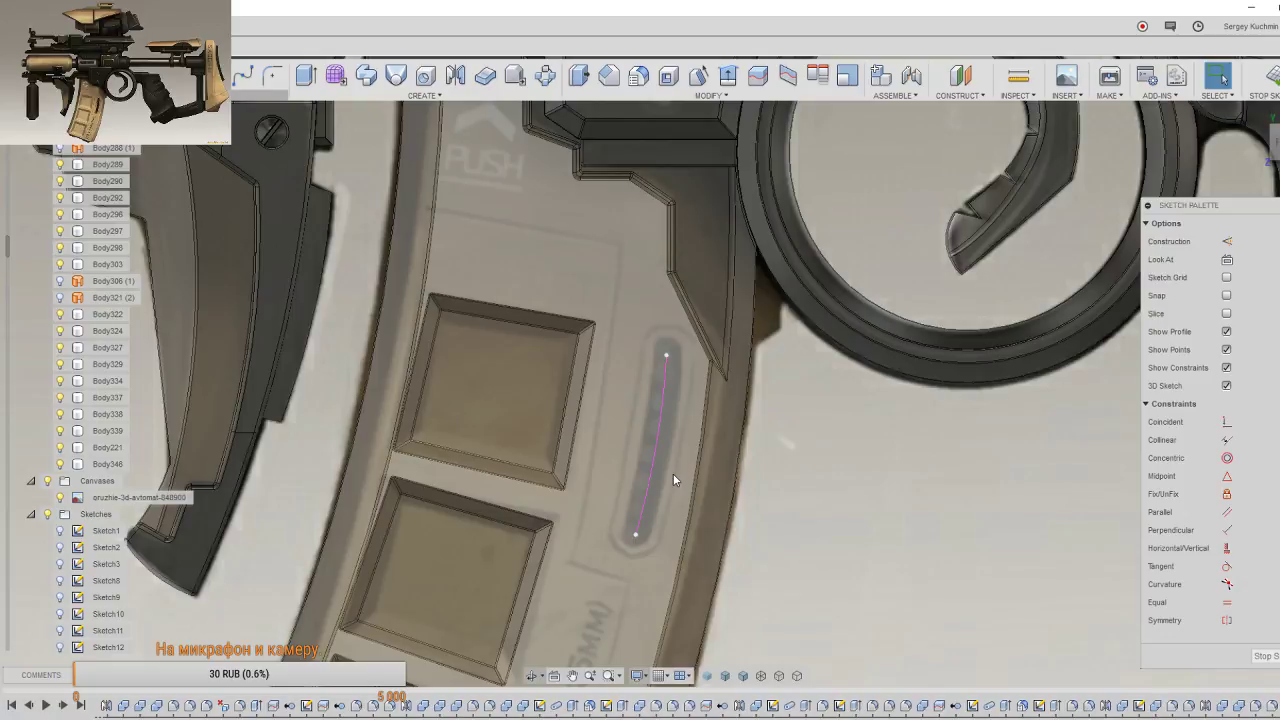
key("s")
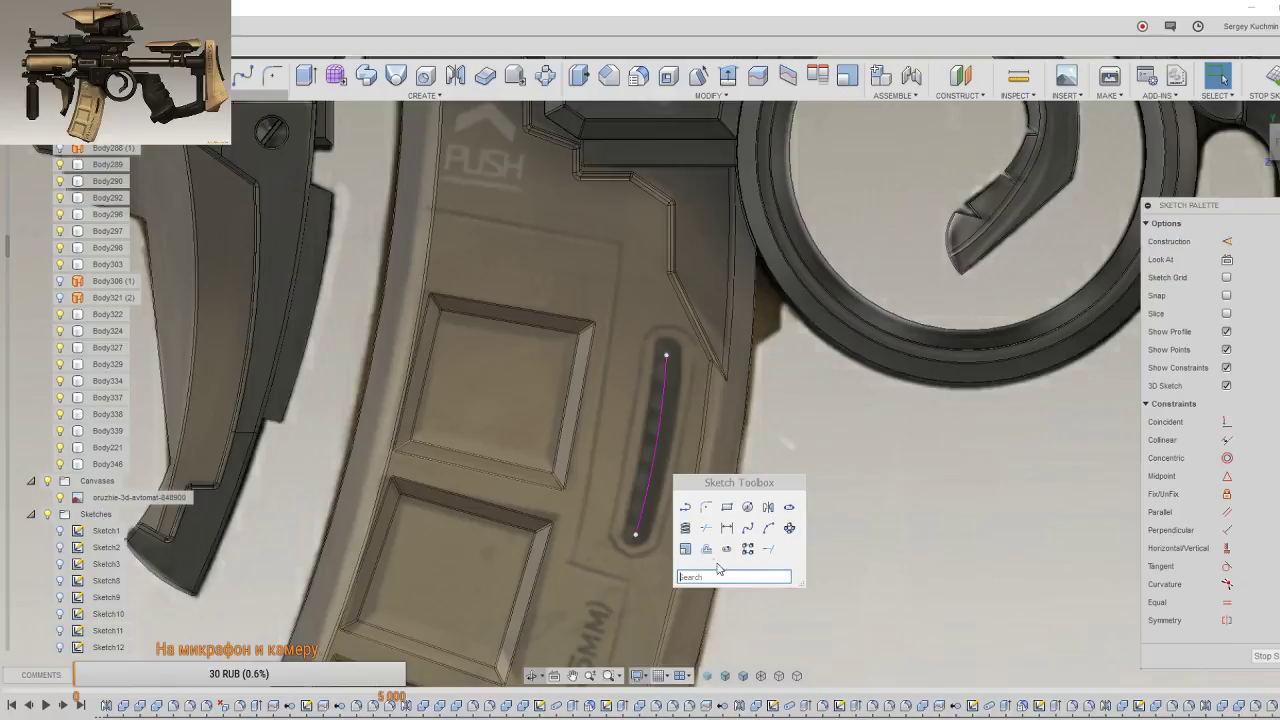
left_click(706, 509)
Step: Offset the slot's centre arc 3.606 mm to one side
left_click(652, 467)
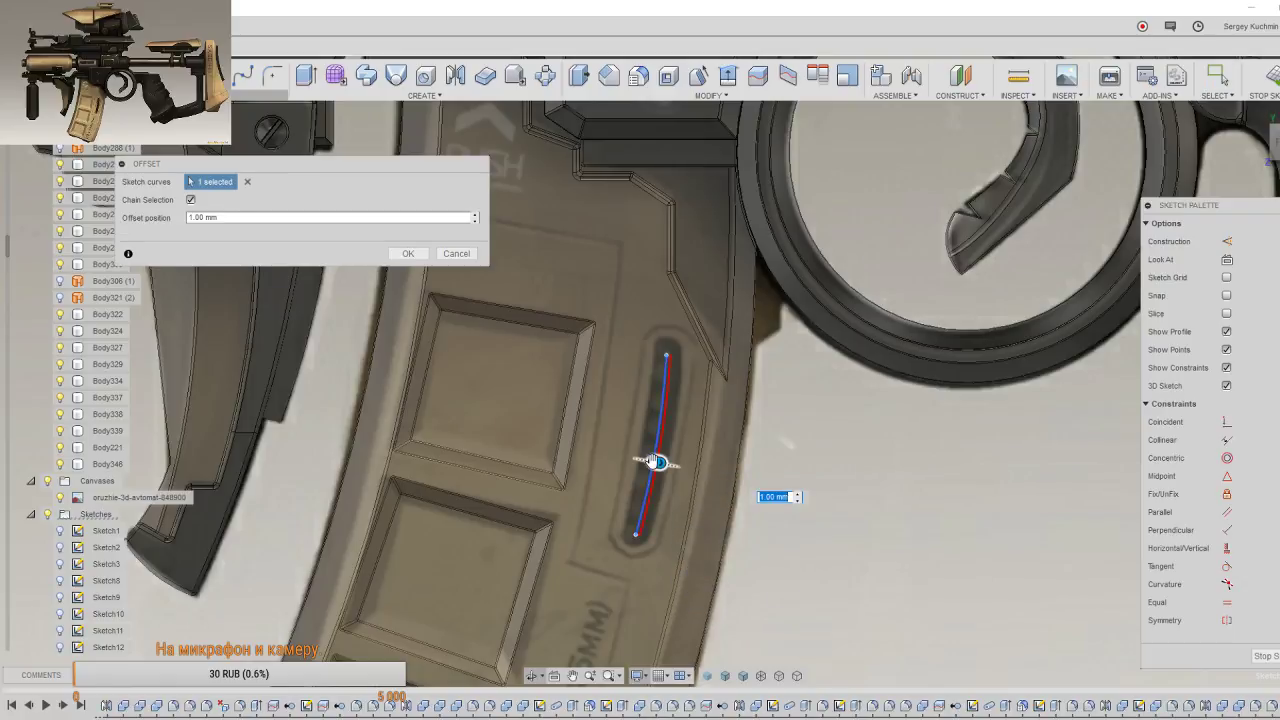
left_click_drag(641, 459, 644, 458)
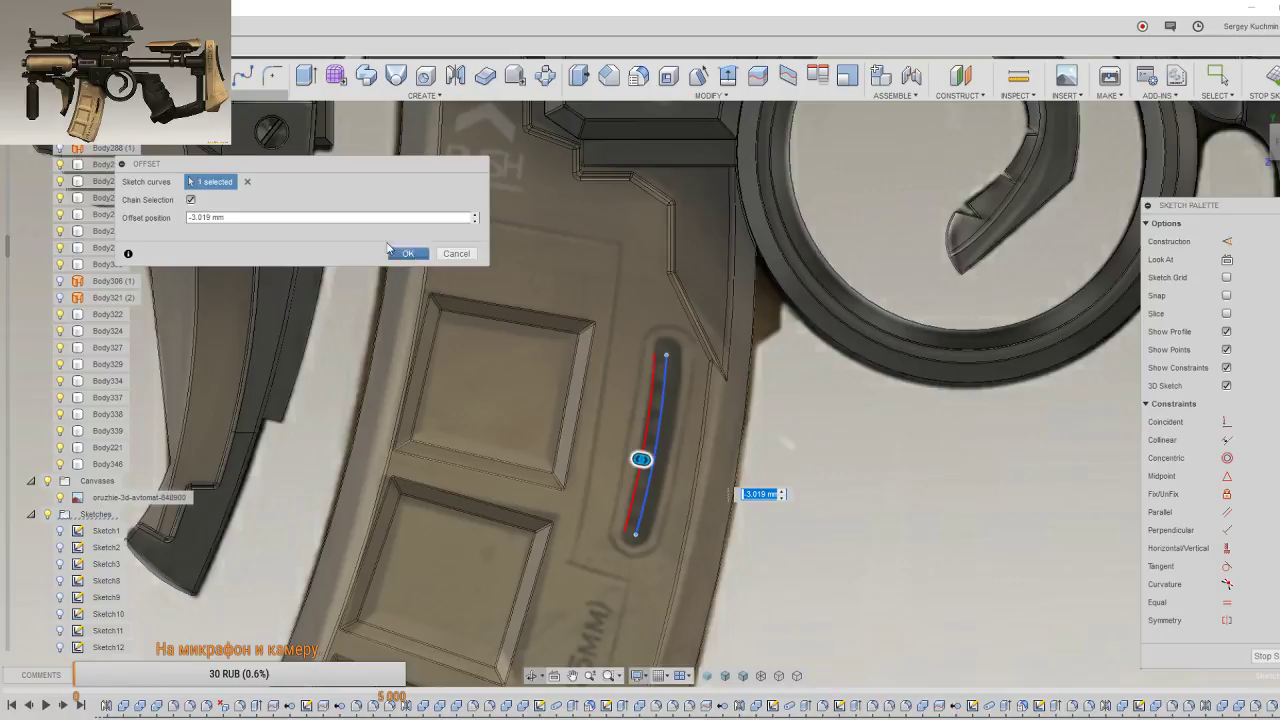
left_click(190, 200)
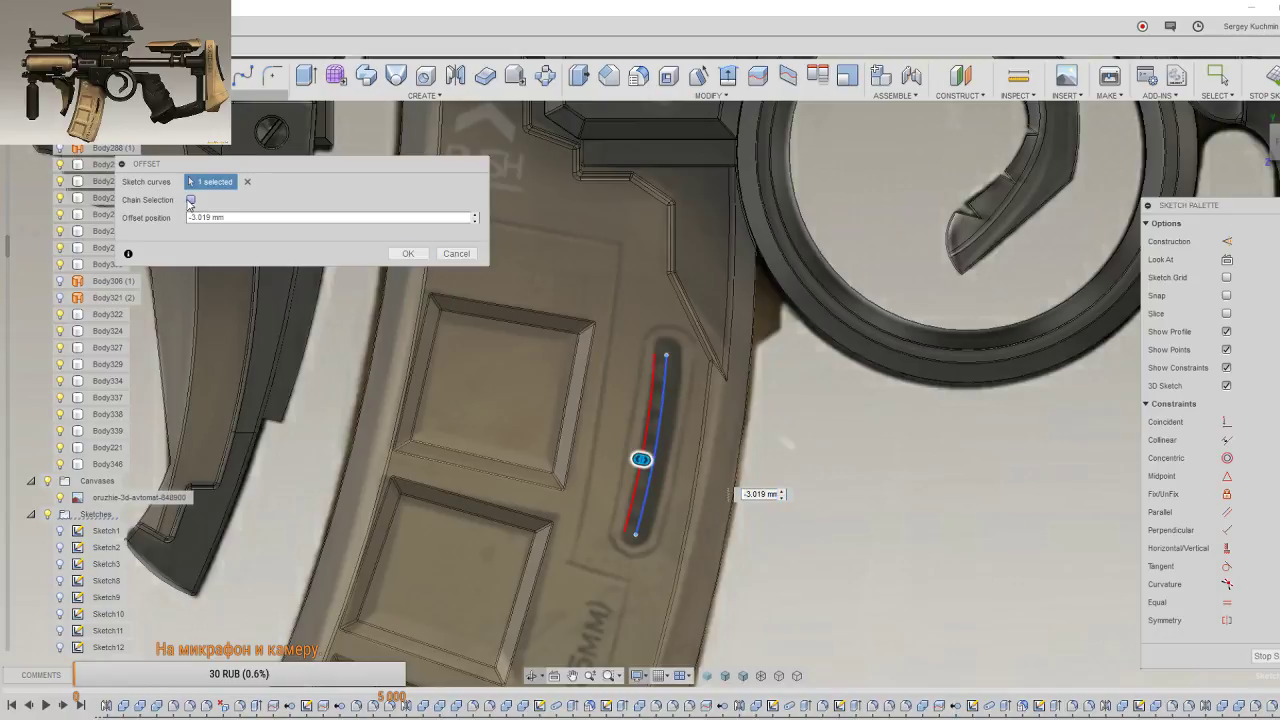
mouse_move(641, 459)
left_mouse_down()
mouse_move(664, 463)
mouse_move(639, 459)
left_mouse_up()
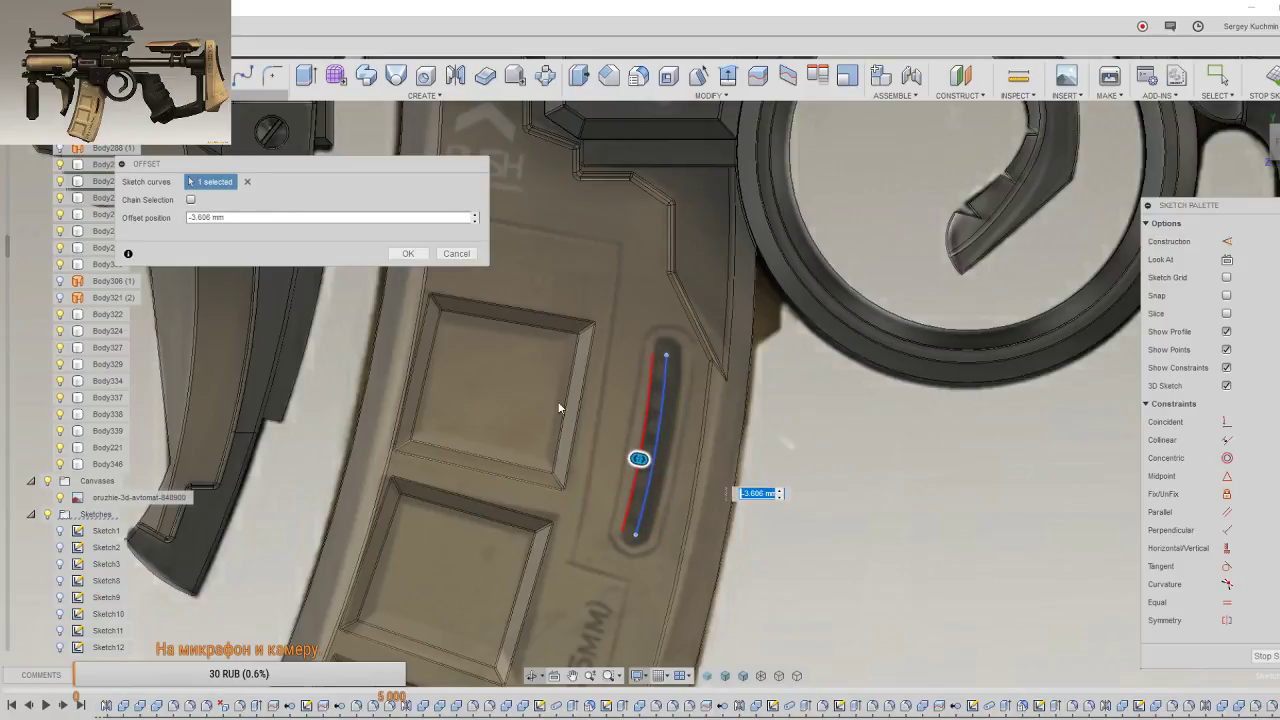
left_click(190, 199)
left_click(405, 256)
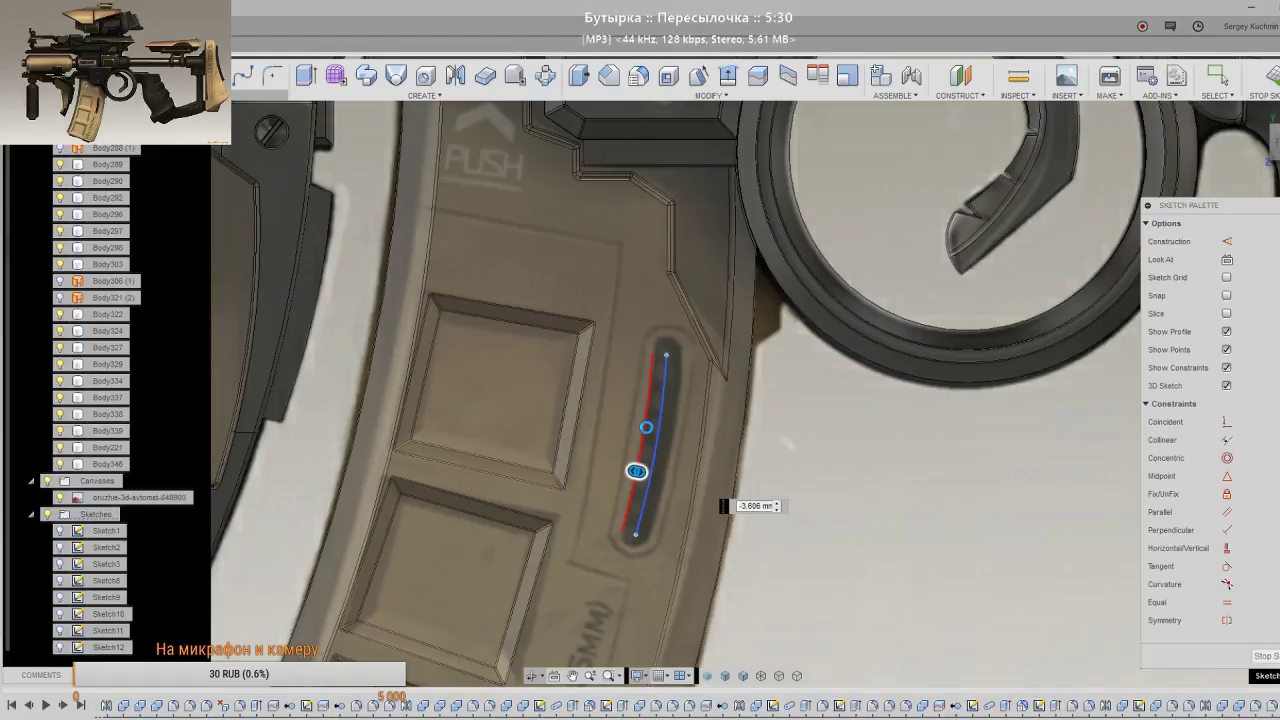
left_click(646, 429)
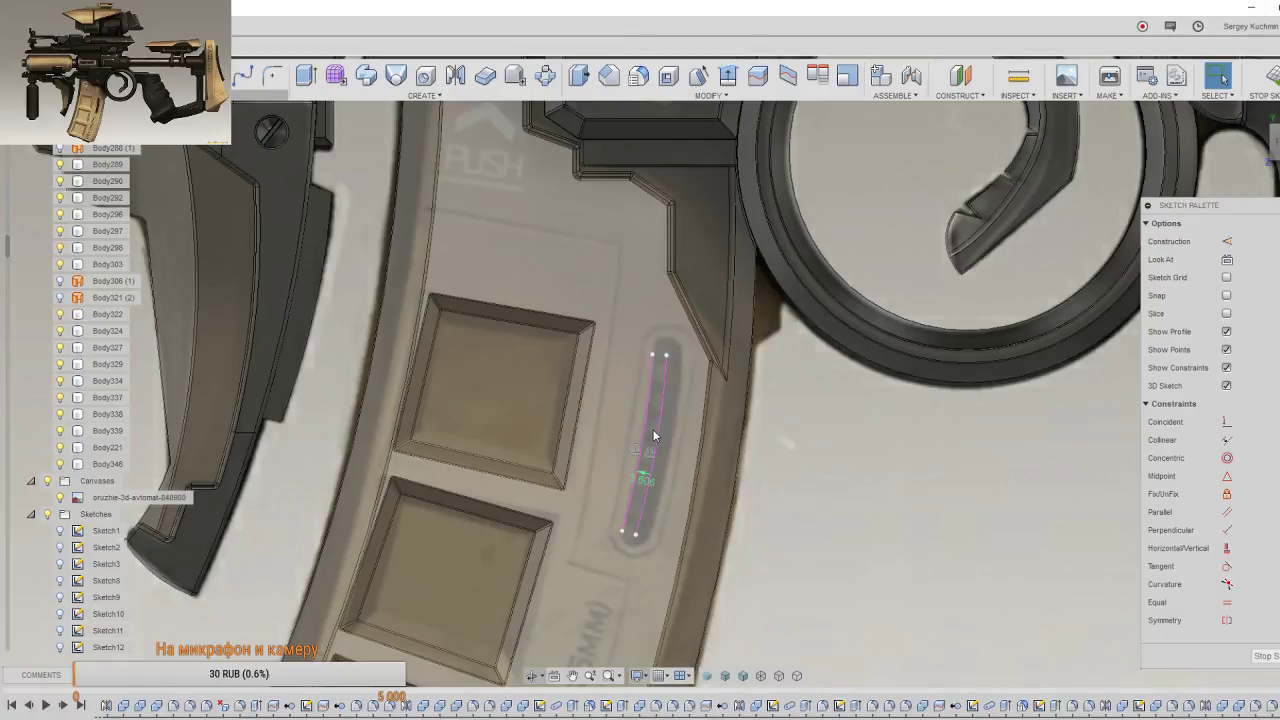
Step: Offset the centre arc 3.807 mm toward the slot's opposite side
key("s")
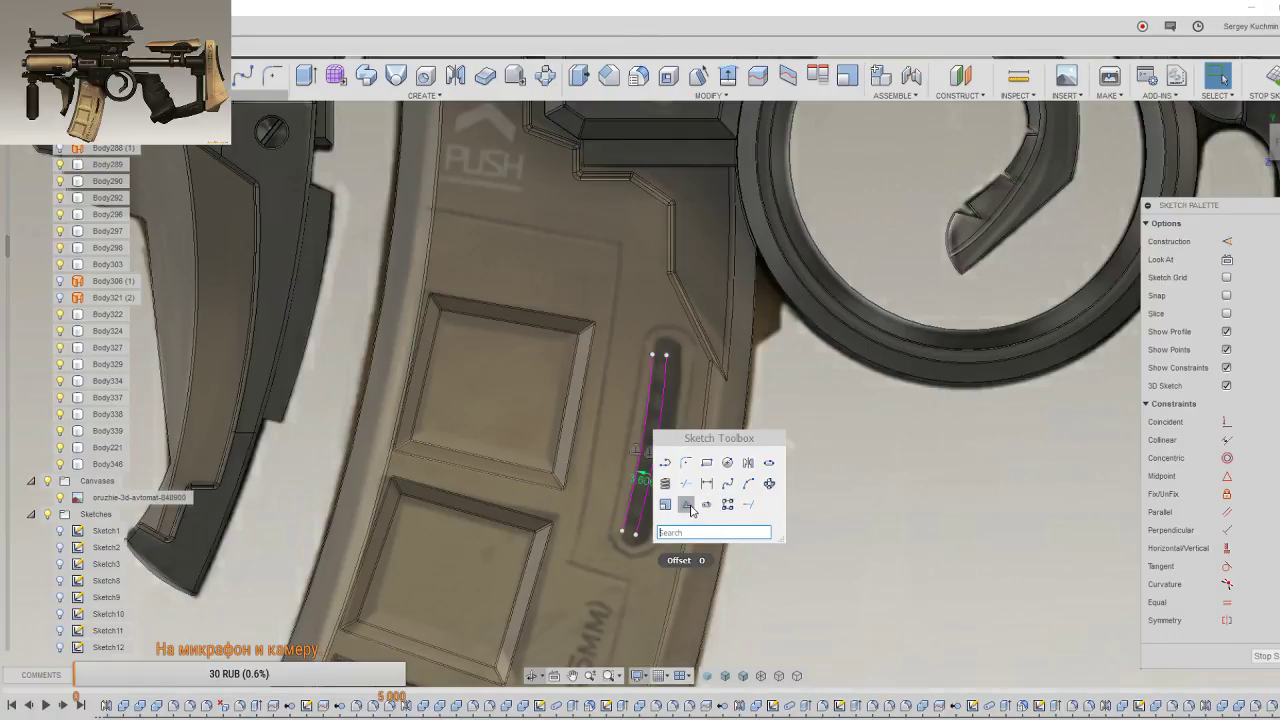
left_click(688, 506)
left_click(656, 478)
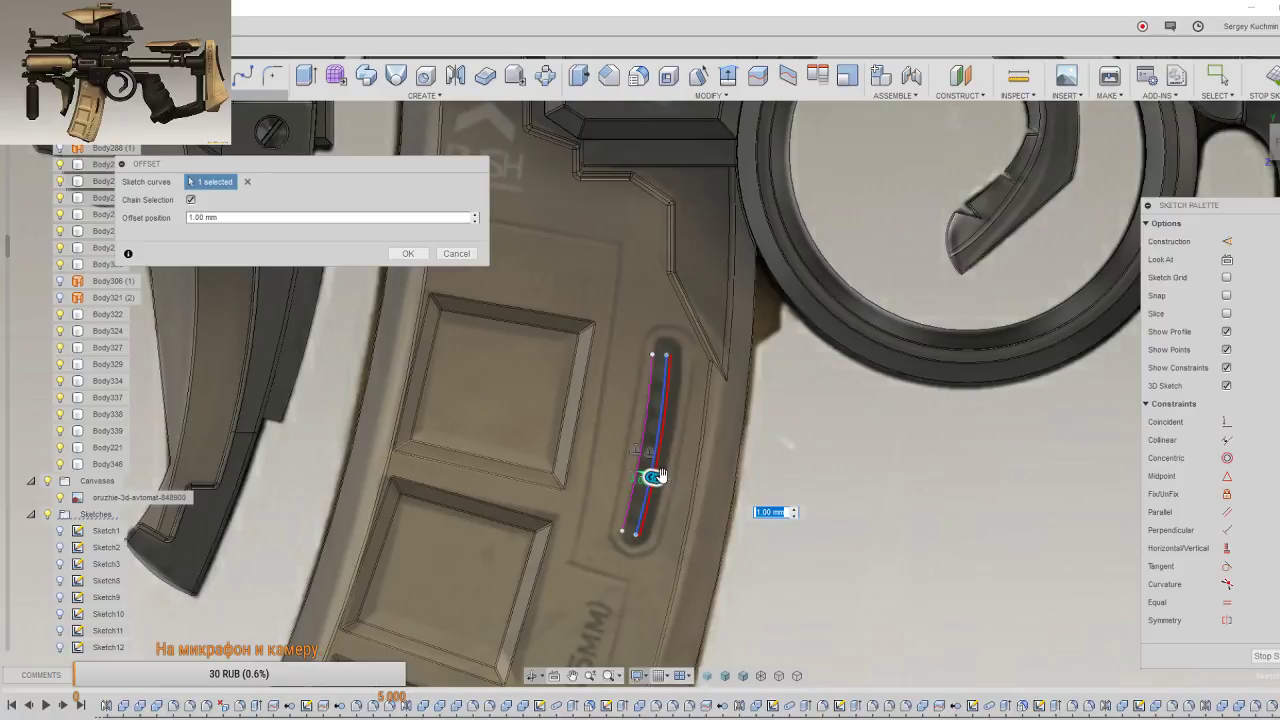
scroll(654, 478, "up", 2)
left_click_drag(651, 480, 671, 488)
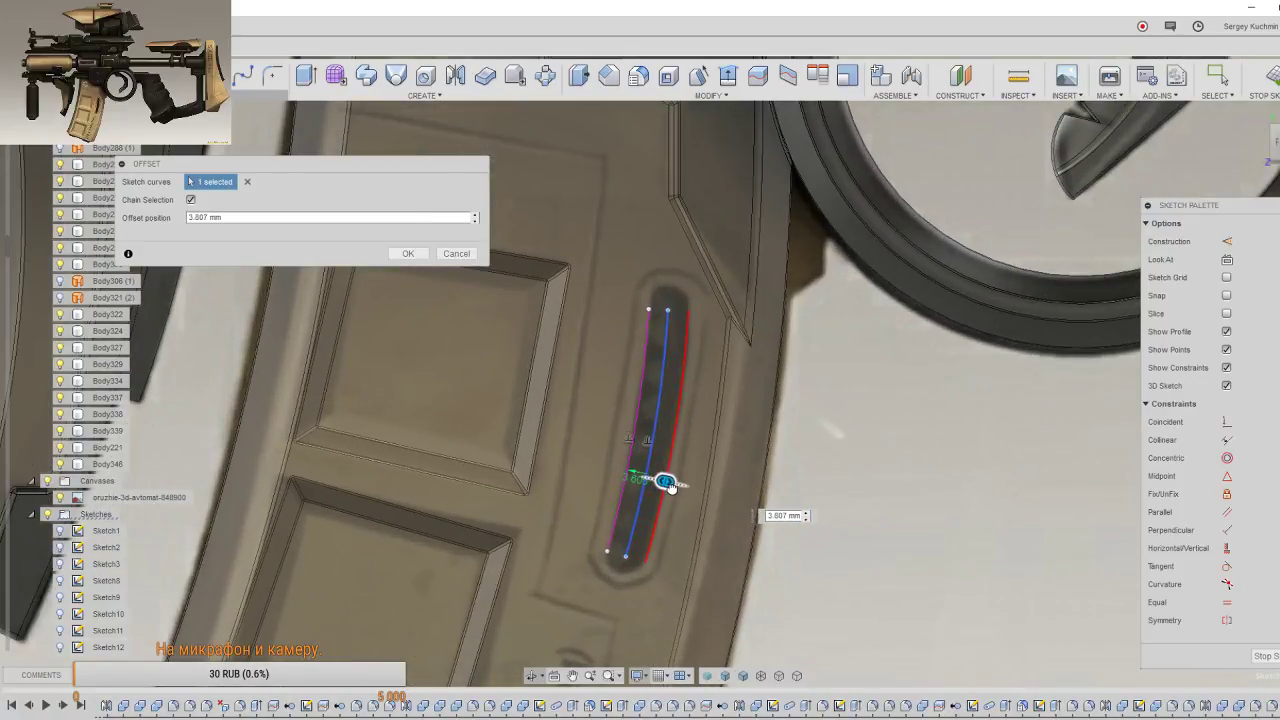
left_click(407, 253)
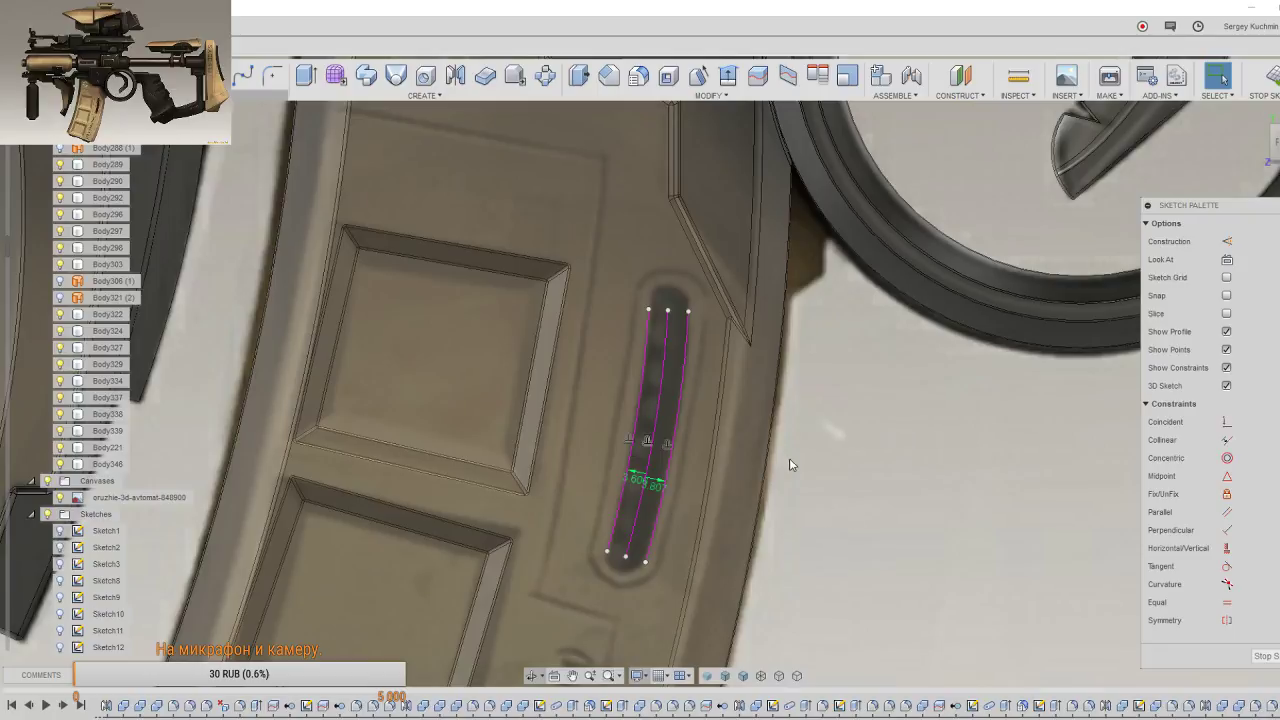
Step: Cap the slot's top end with a three-point arc joining the two offset curves
middle_click_drag(733, 454, 698, 340, "shift")
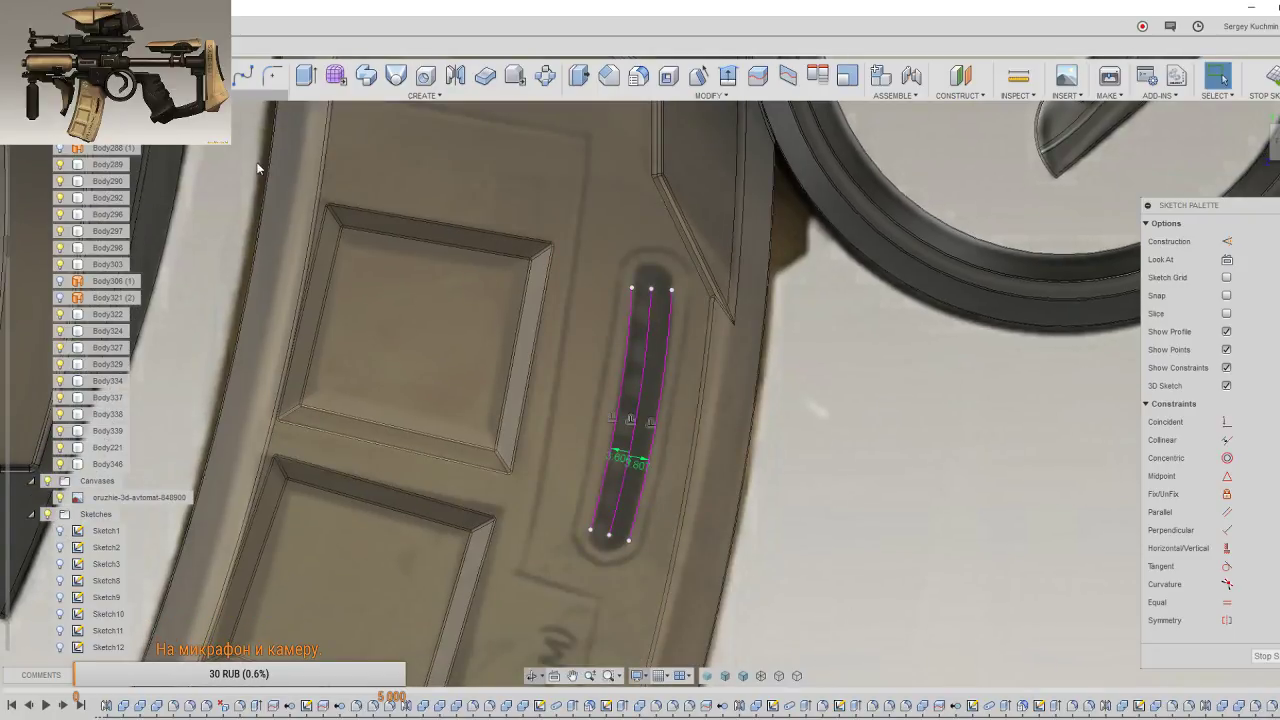
key("s")
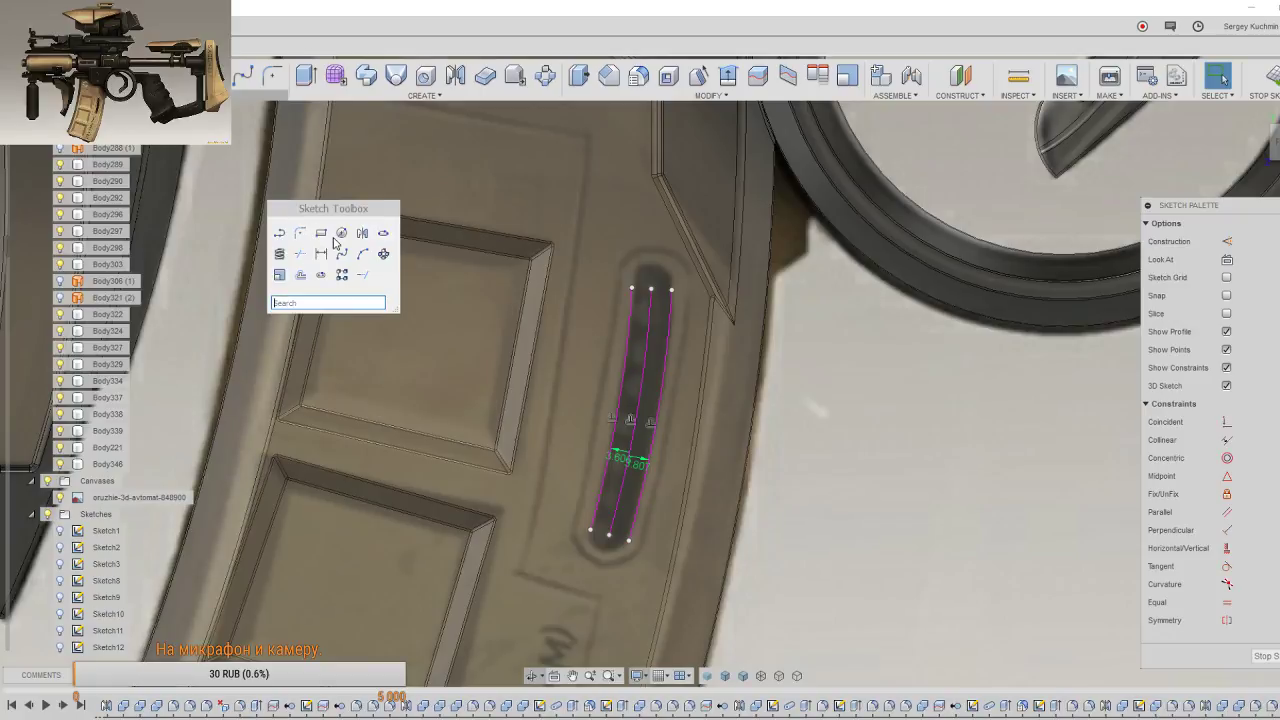
left_click(362, 253)
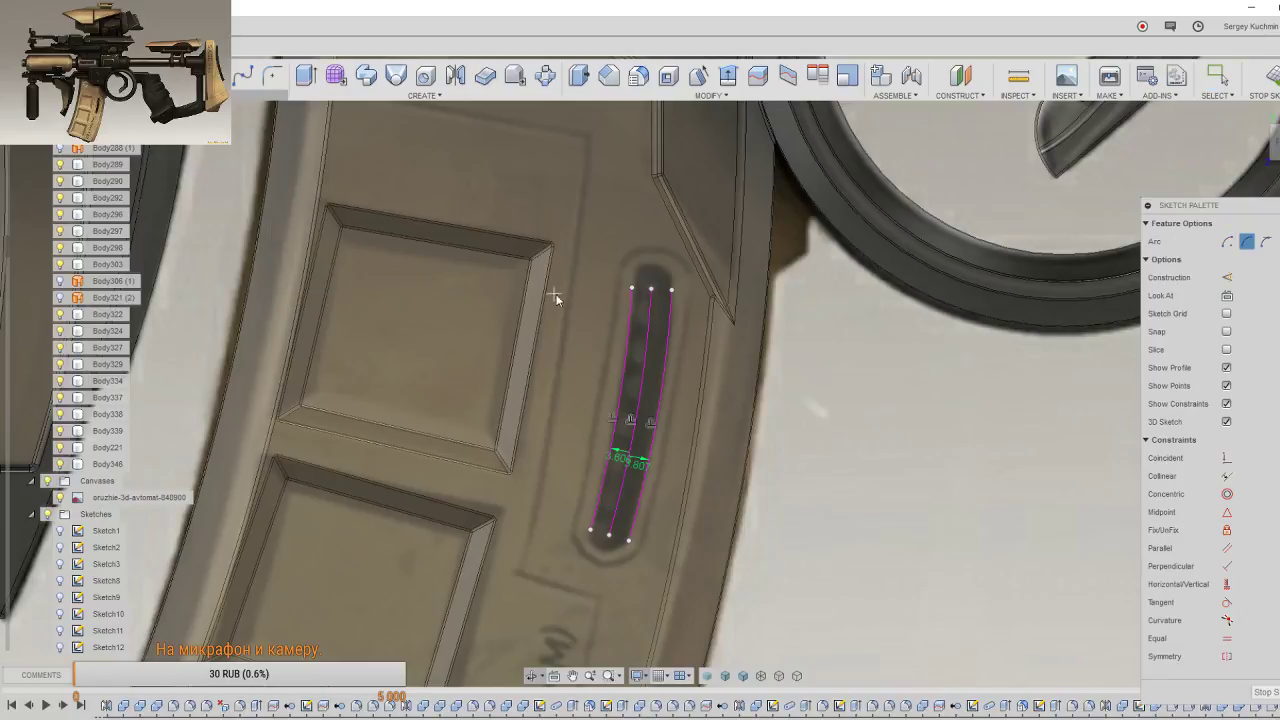
left_click(633, 289)
left_click(670, 289)
left_click(662, 268)
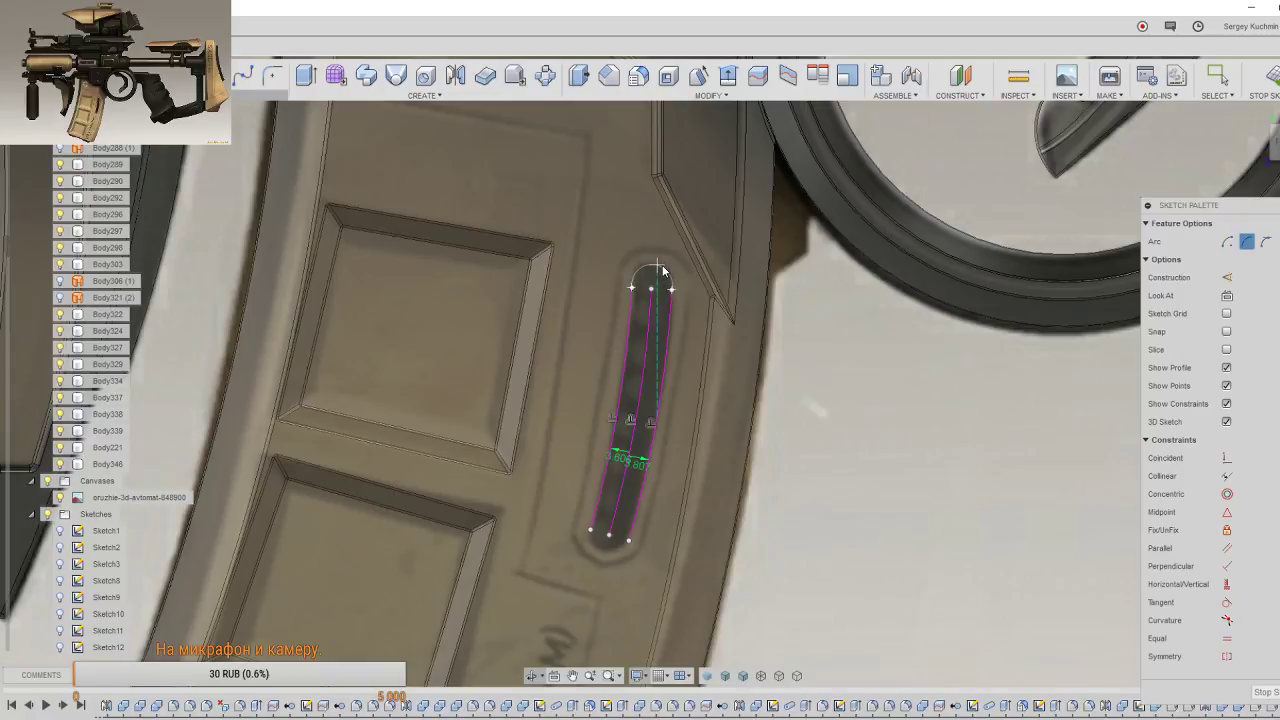
Step: Close the slot's bottom end with a second three-point arc between the offset curves
left_click(631, 543)
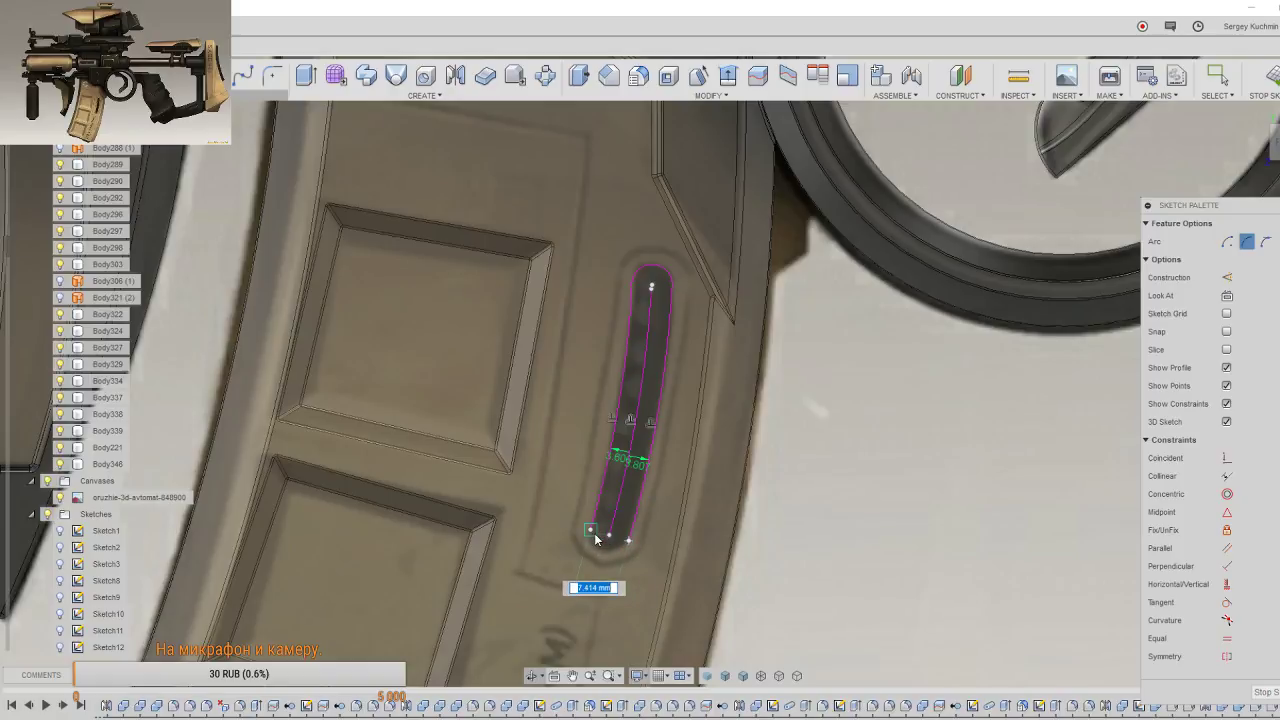
left_click(596, 536)
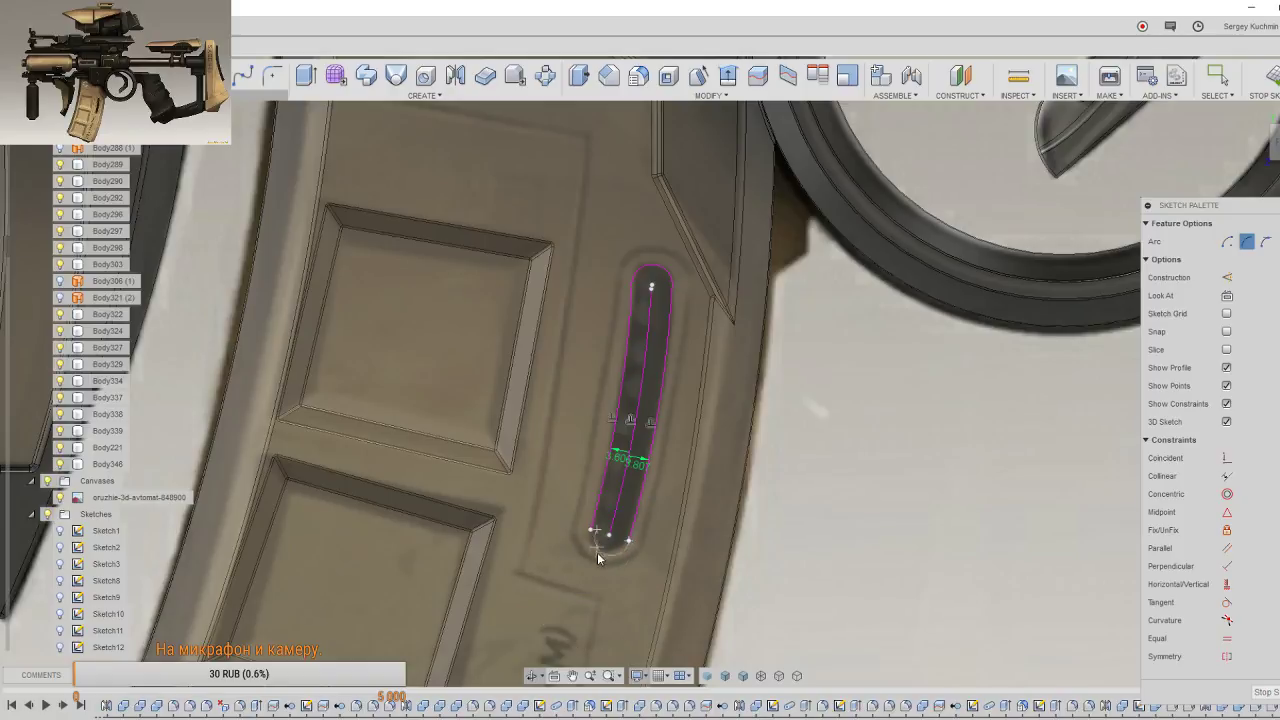
scroll(596, 545, "up", 2)
right_click(592, 558)
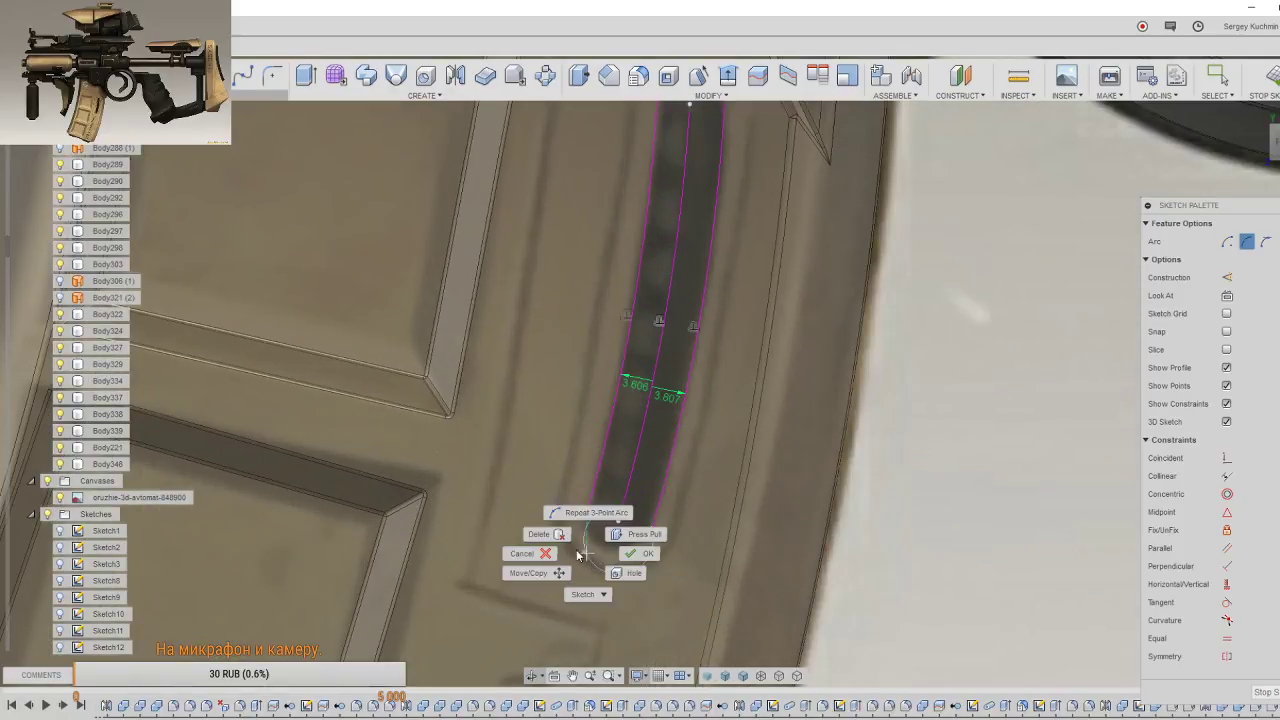
left_click(543, 565)
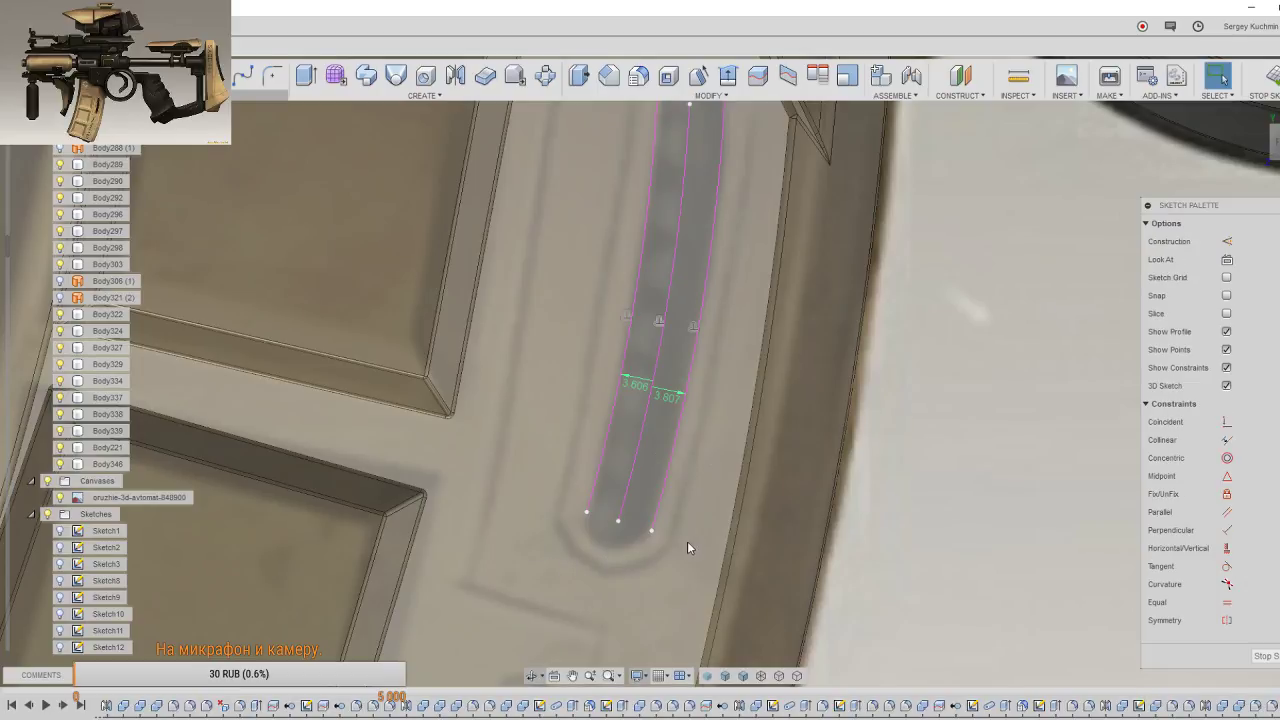
right_click(733, 516)
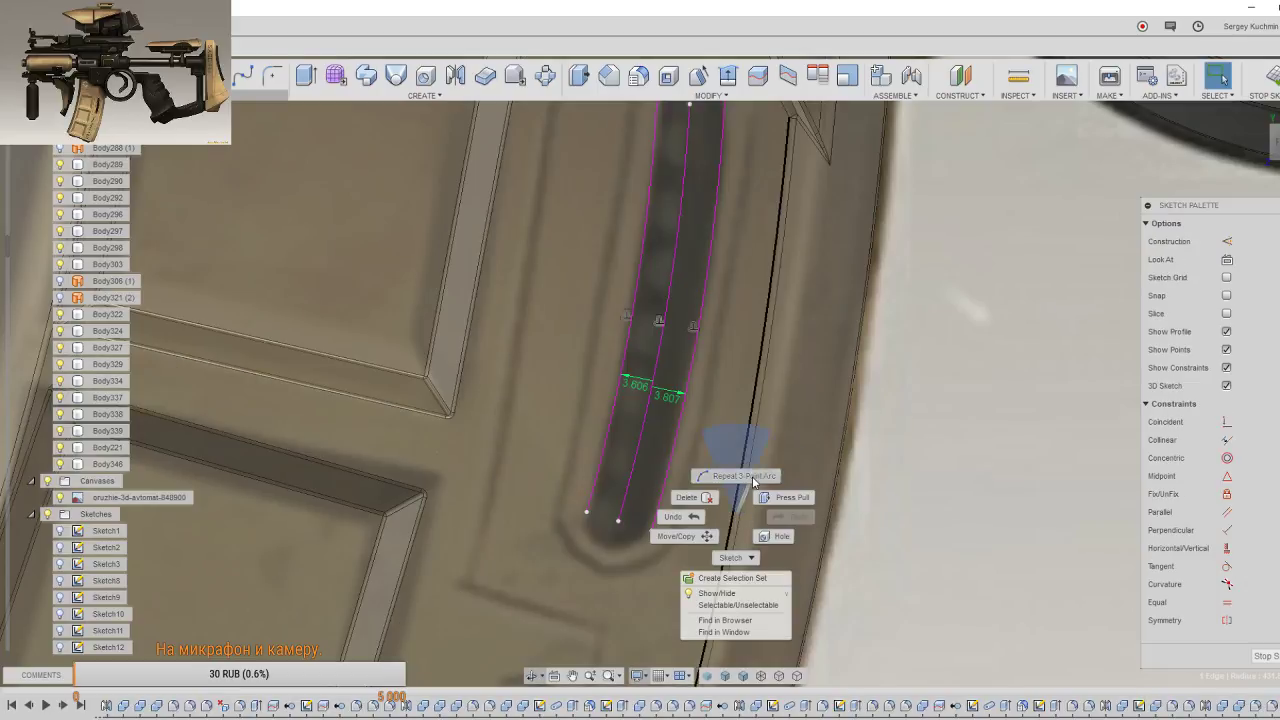
left_click(752, 476)
left_click(651, 531)
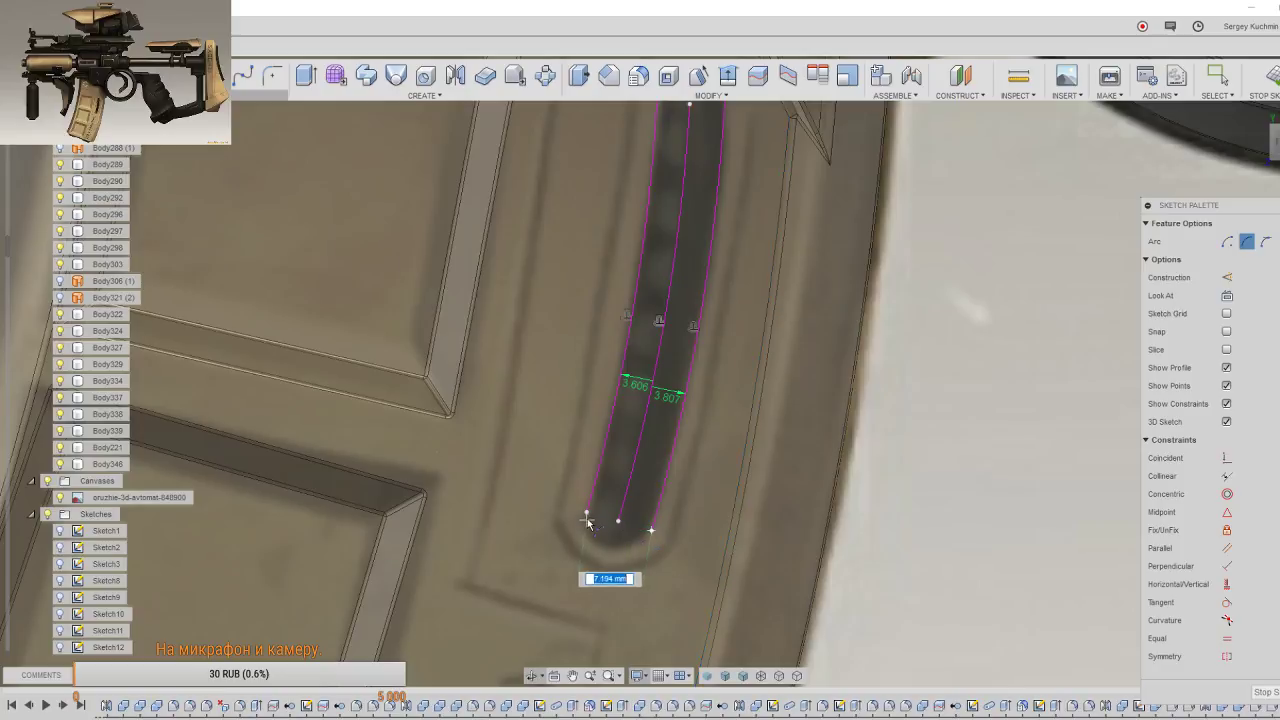
left_click(586, 513)
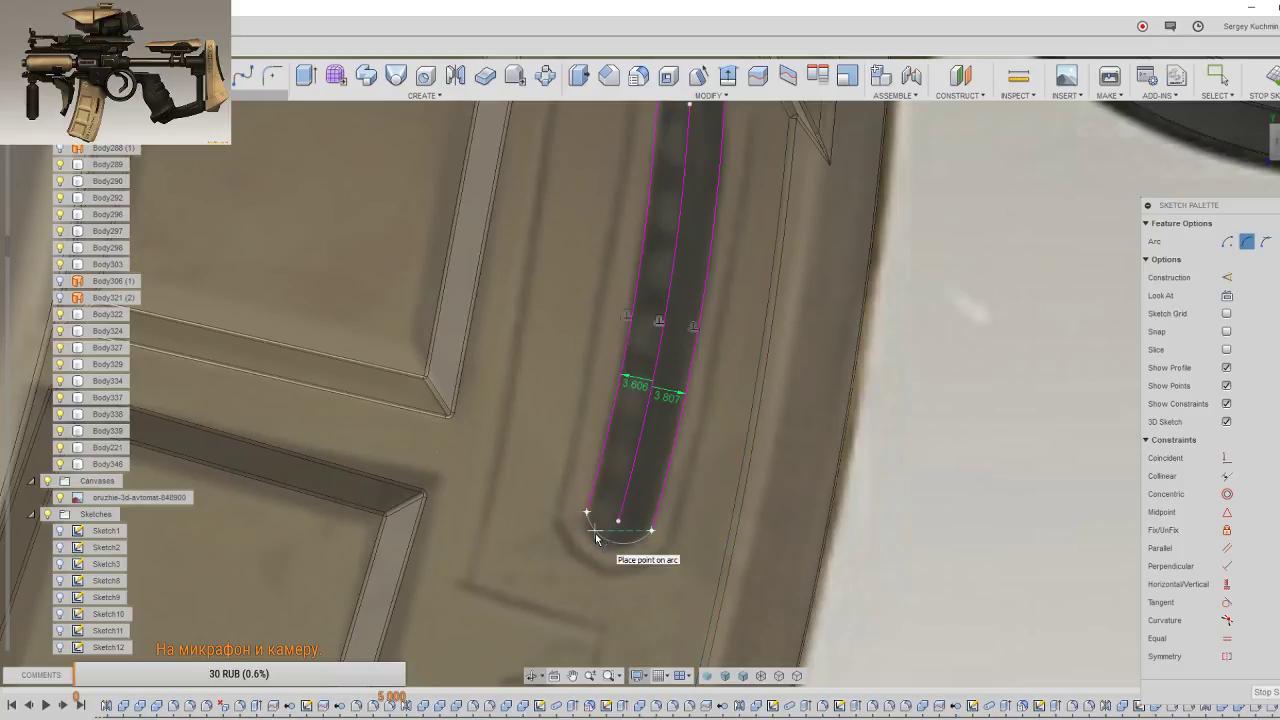
left_click(595, 538)
right_click(598, 538)
left_click(647, 533)
scroll(652, 534, "down", 5)
scroll(652, 534, "down", 3)
Step: Make the slot's top end arc tangent to its right side line
left_click(673, 387)
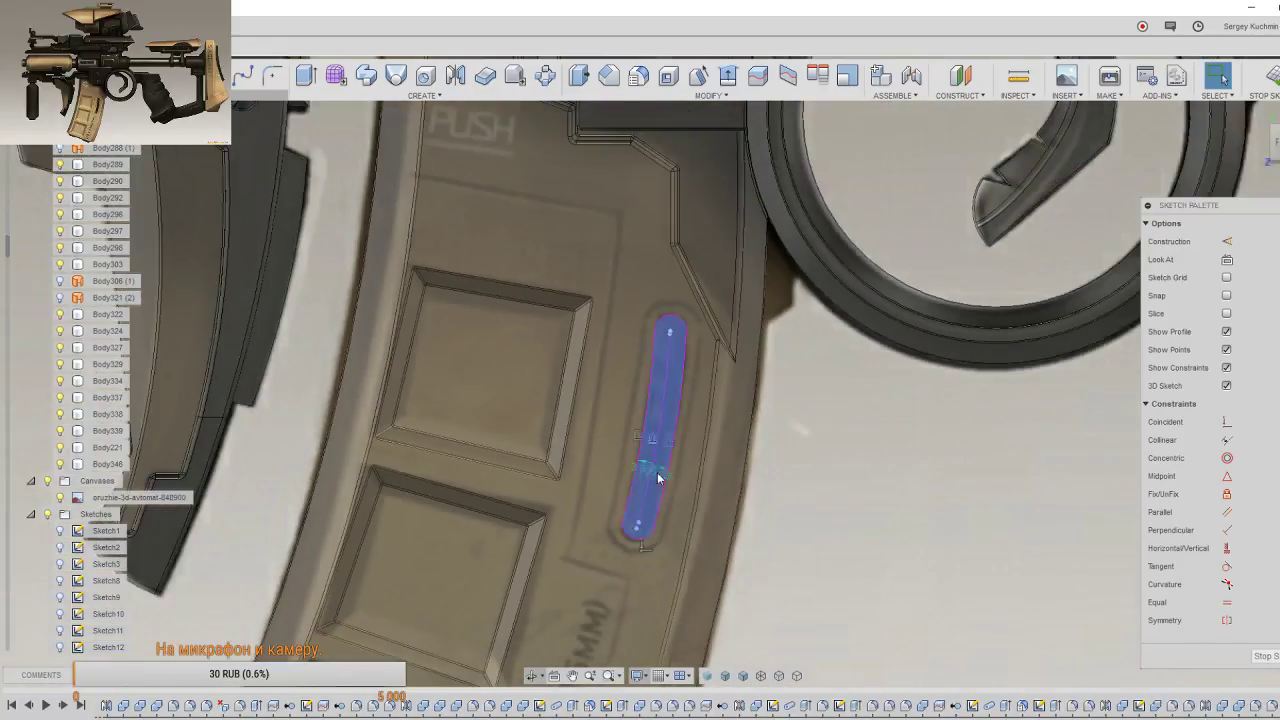
mouse_move(673, 387)
middle_mouse_down()
mouse_move(674, 460)
mouse_move(729, 428)
mouse_move(760, 440)
middle_mouse_up()
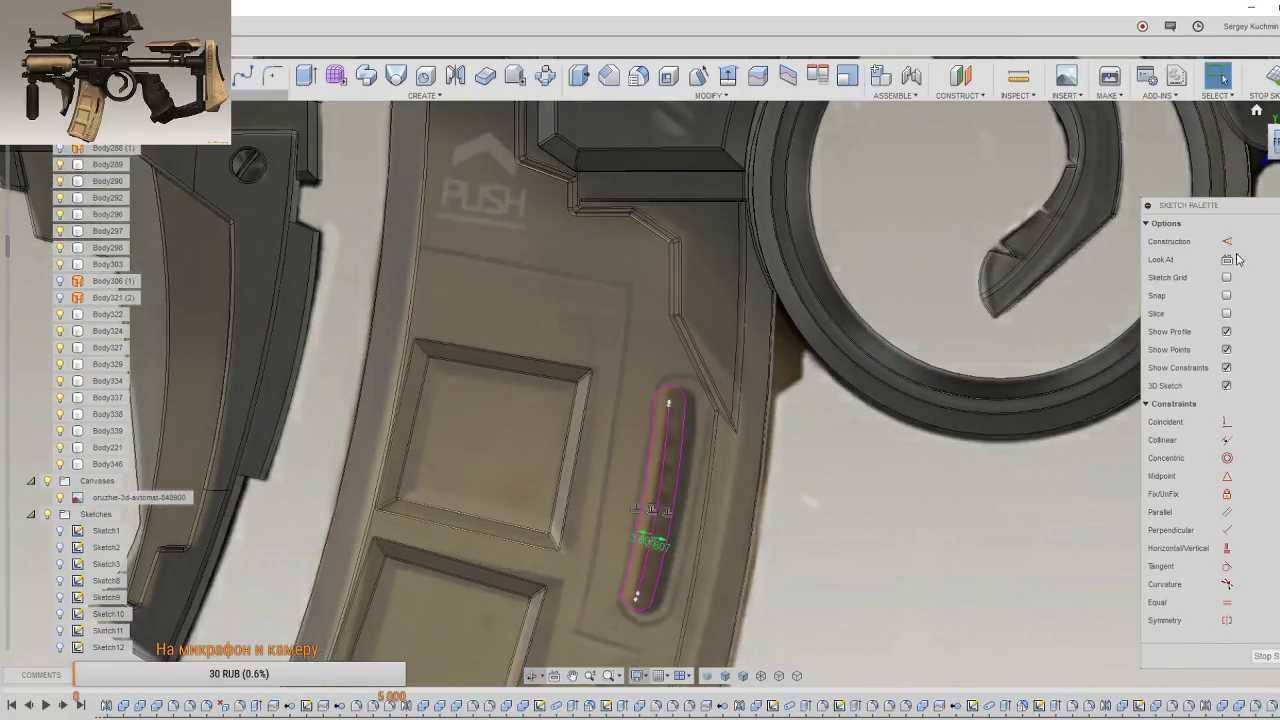
middle_click_drag(760, 440, 953, 449, "shift")
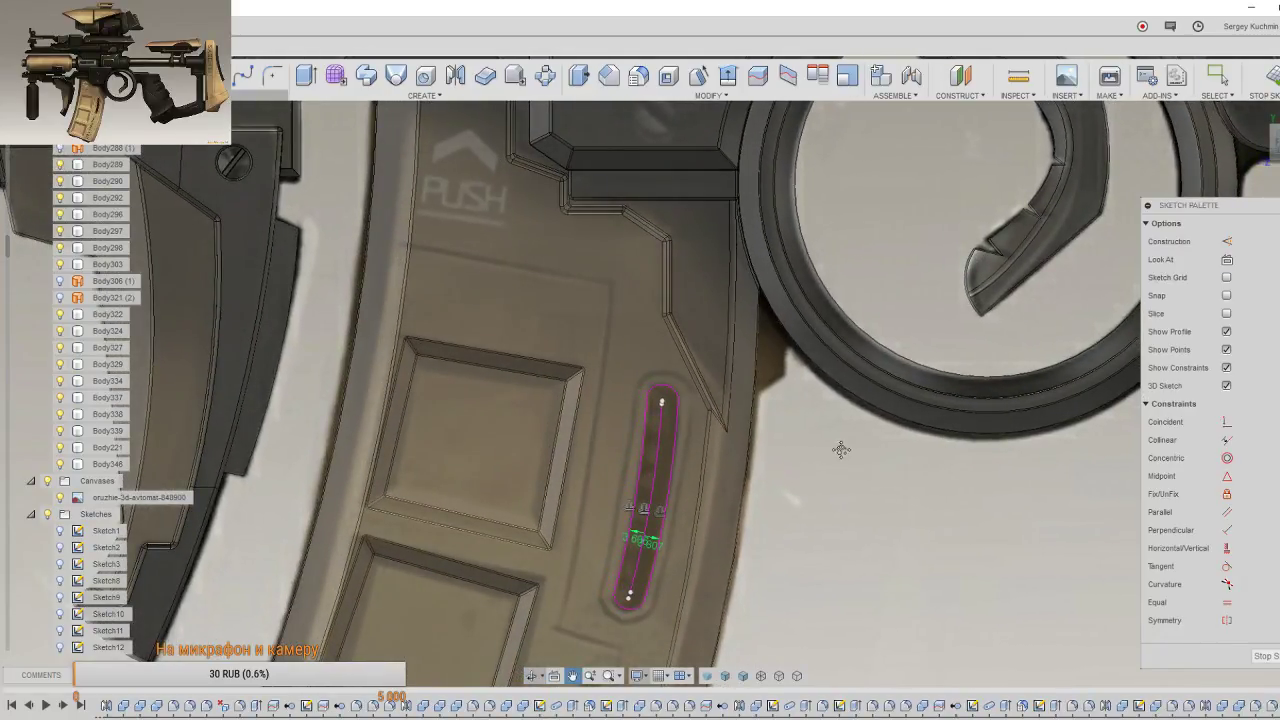
scroll(810, 365, "up", 3)
scroll(810, 365, "up", 3)
scroll(809, 367, "up", 2)
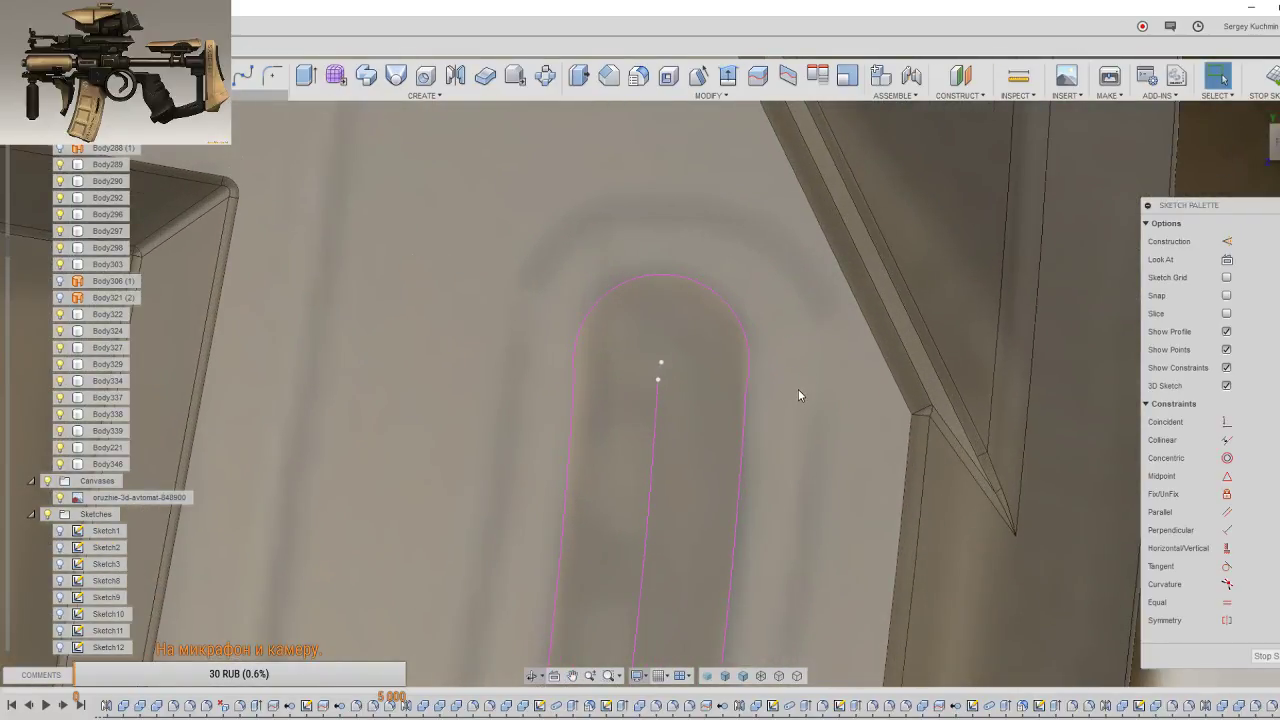
key("s")
left_click(828, 424)
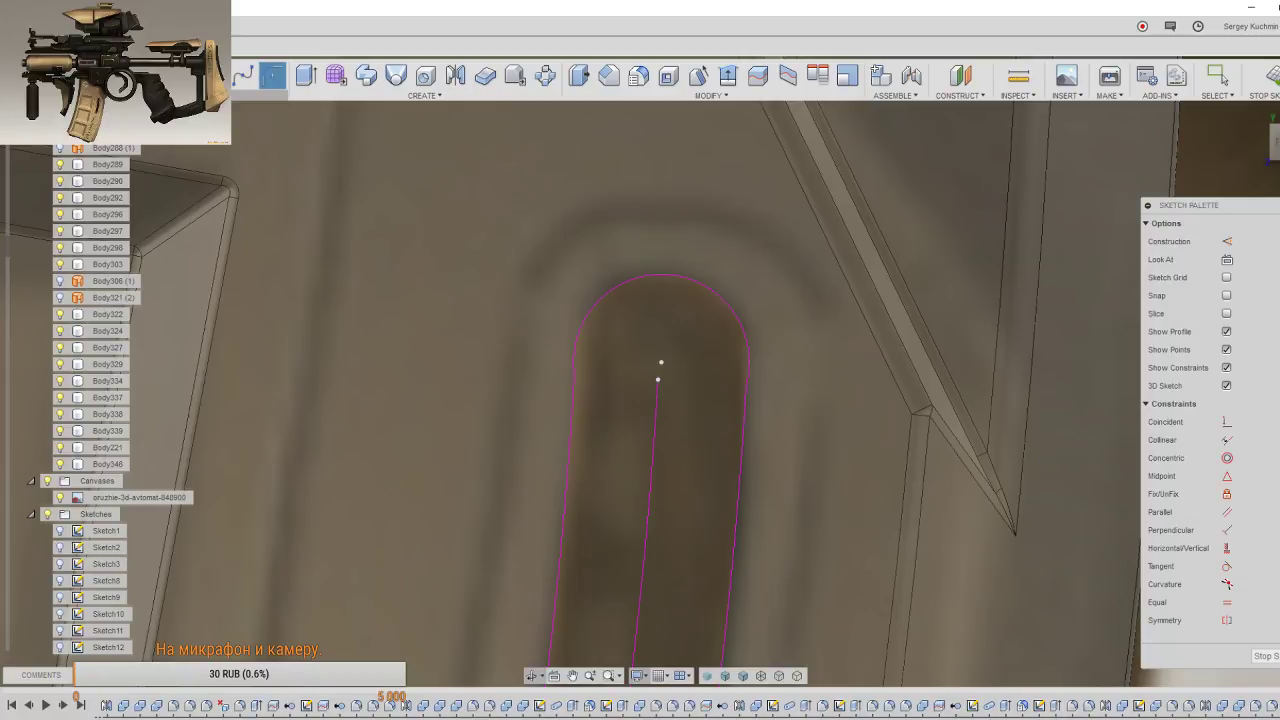
left_click(1227, 566)
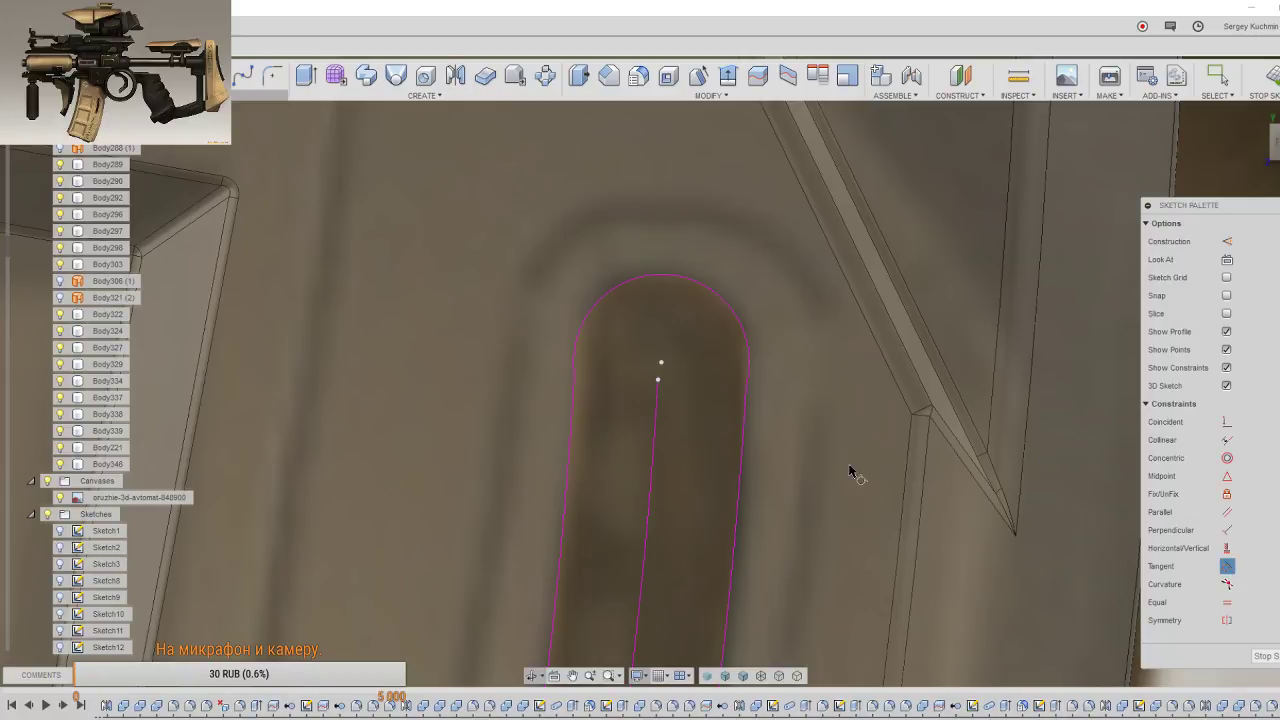
right_click(803, 437)
left_click(758, 434)
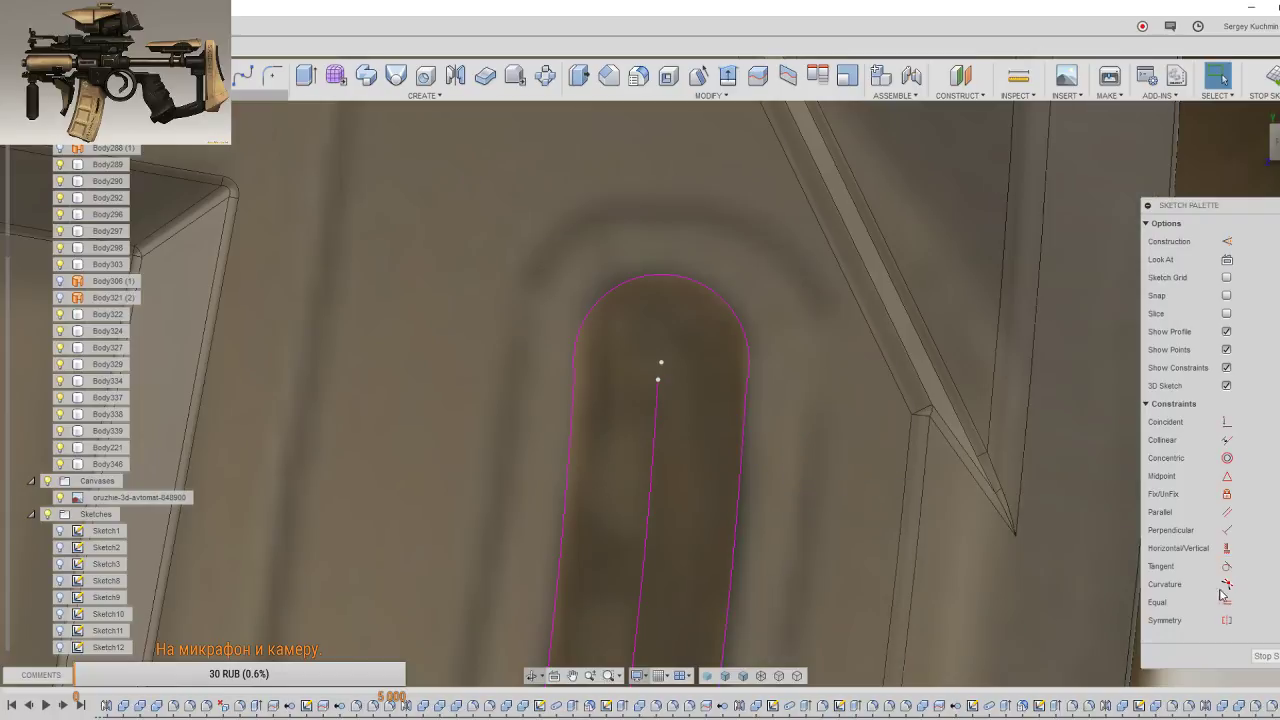
left_click(1227, 566)
left_click(745, 410)
left_click(751, 369)
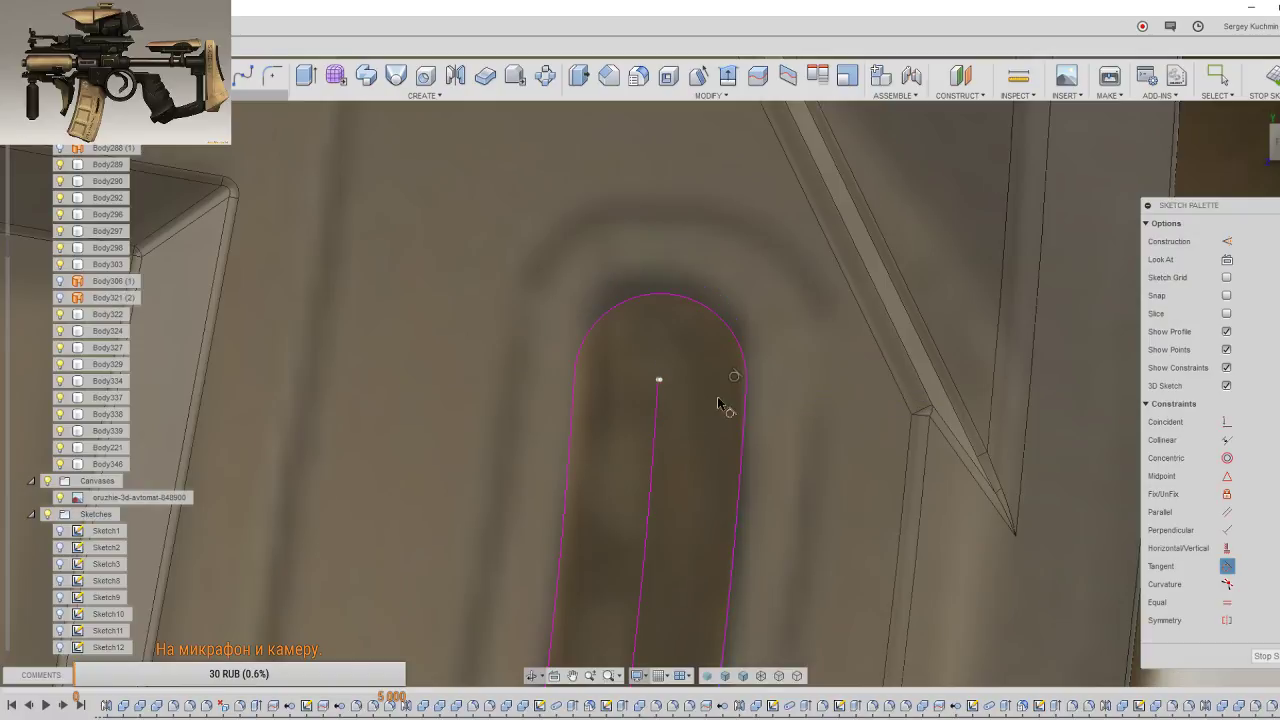
Step: Make the slot's bottom end arc tangent to the right side line as well
scroll(663, 410, "down", 5)
scroll(714, 323, "up", 3)
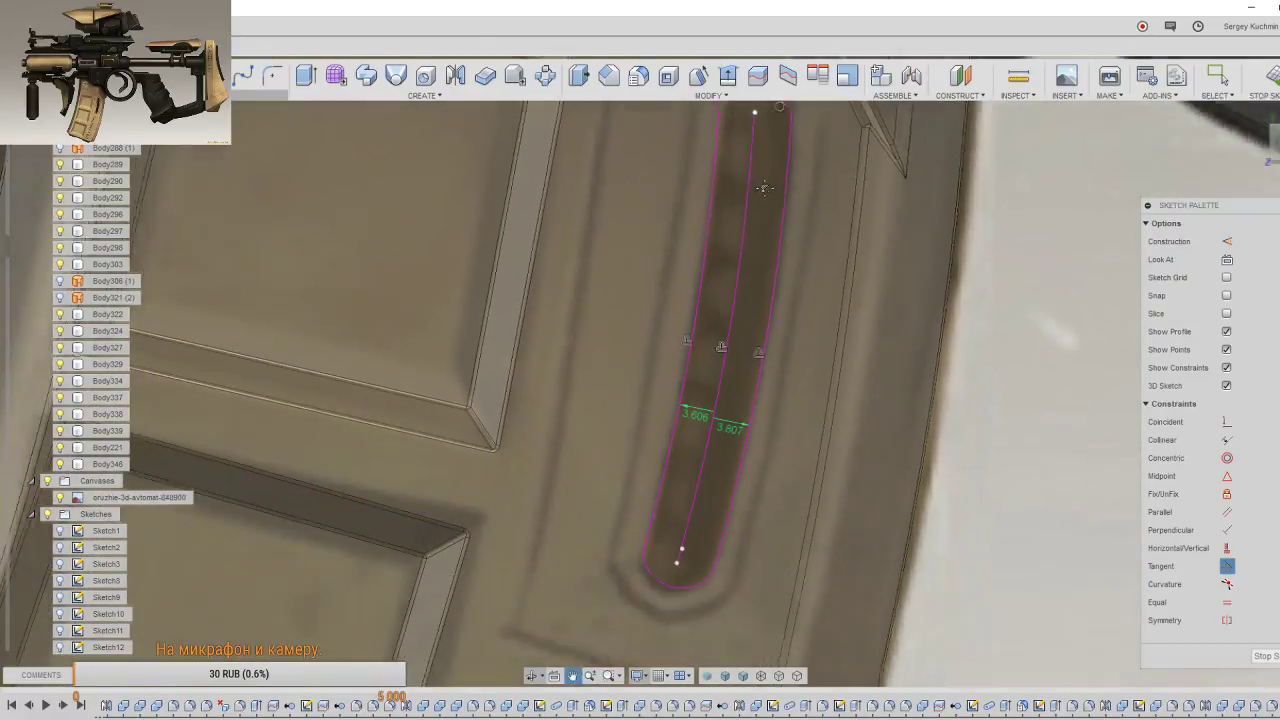
scroll(760, 372, "up", 3)
left_click(696, 438)
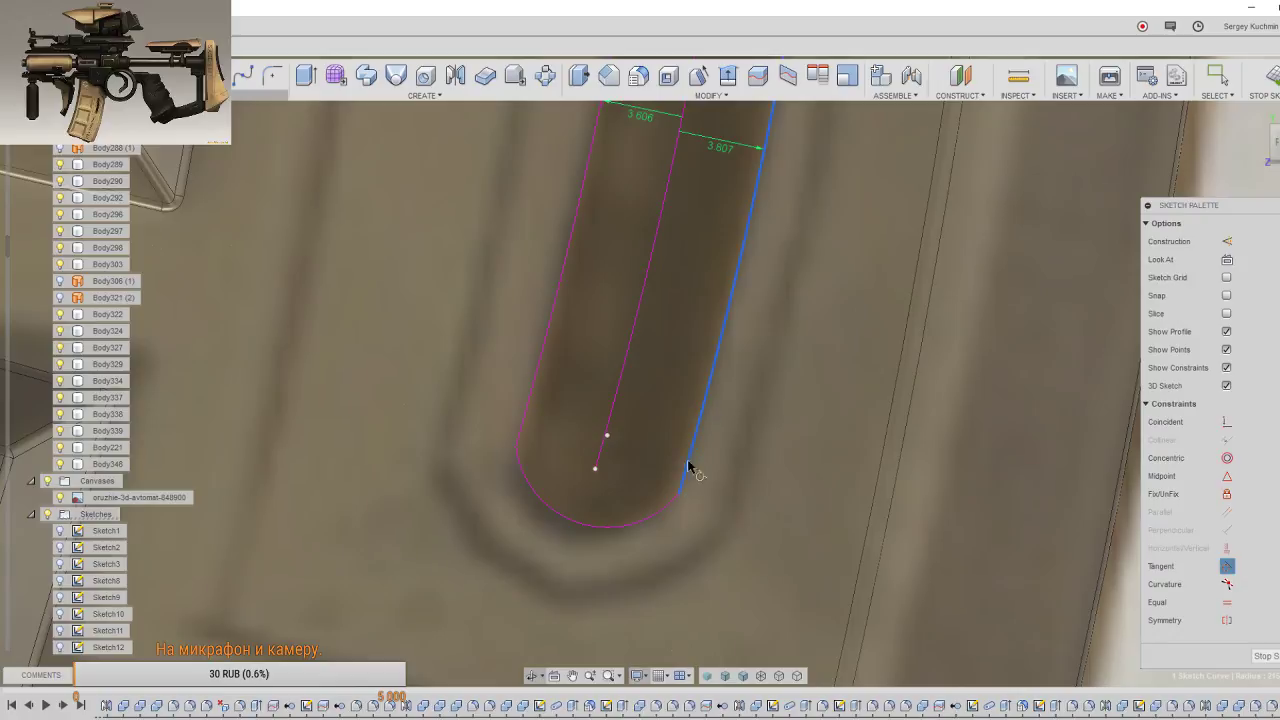
left_click(675, 500)
scroll(700, 494, "down", 2)
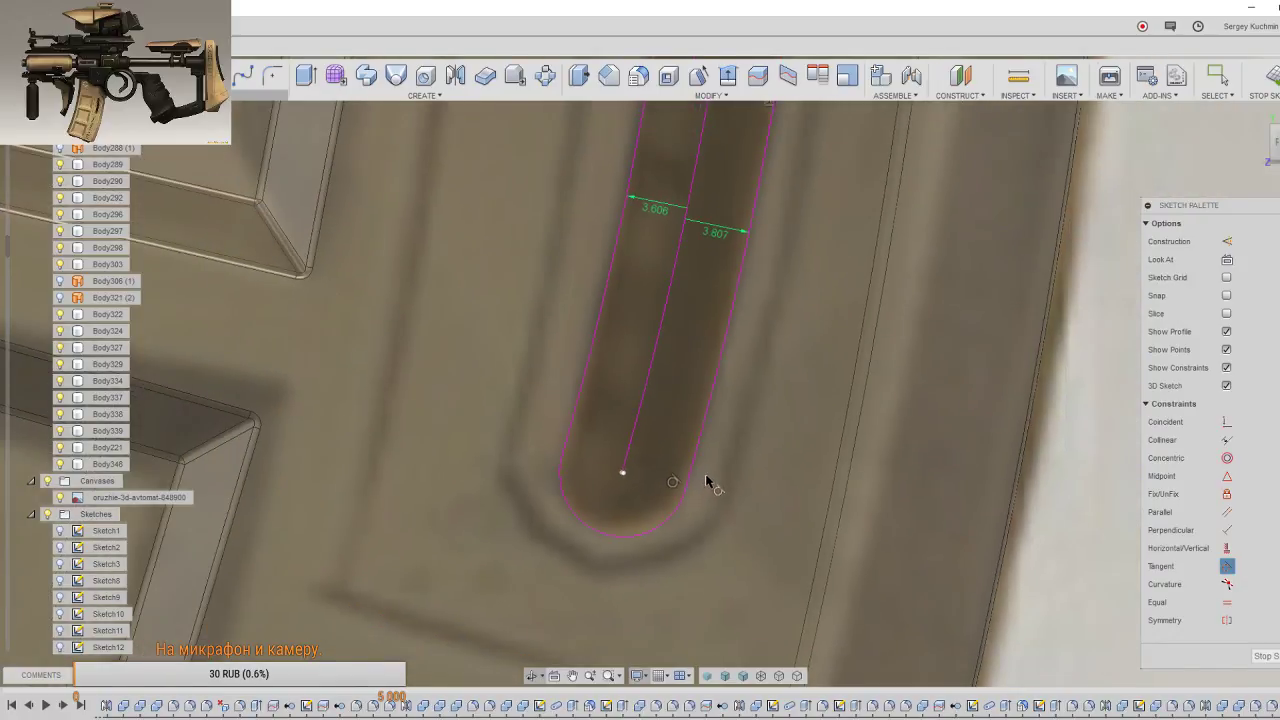
scroll(705, 475, "down", 2)
mouse_move(848, 322)
middle_mouse_down()
mouse_move(880, 437)
mouse_move(900, 447)
mouse_move(899, 432)
middle_mouse_up()
right_click(898, 429)
left_click(945, 430)
Step: Select the lower arc's centre point and start moving it with Move/Copy
middle_click_drag(767, 586, 795, 443)
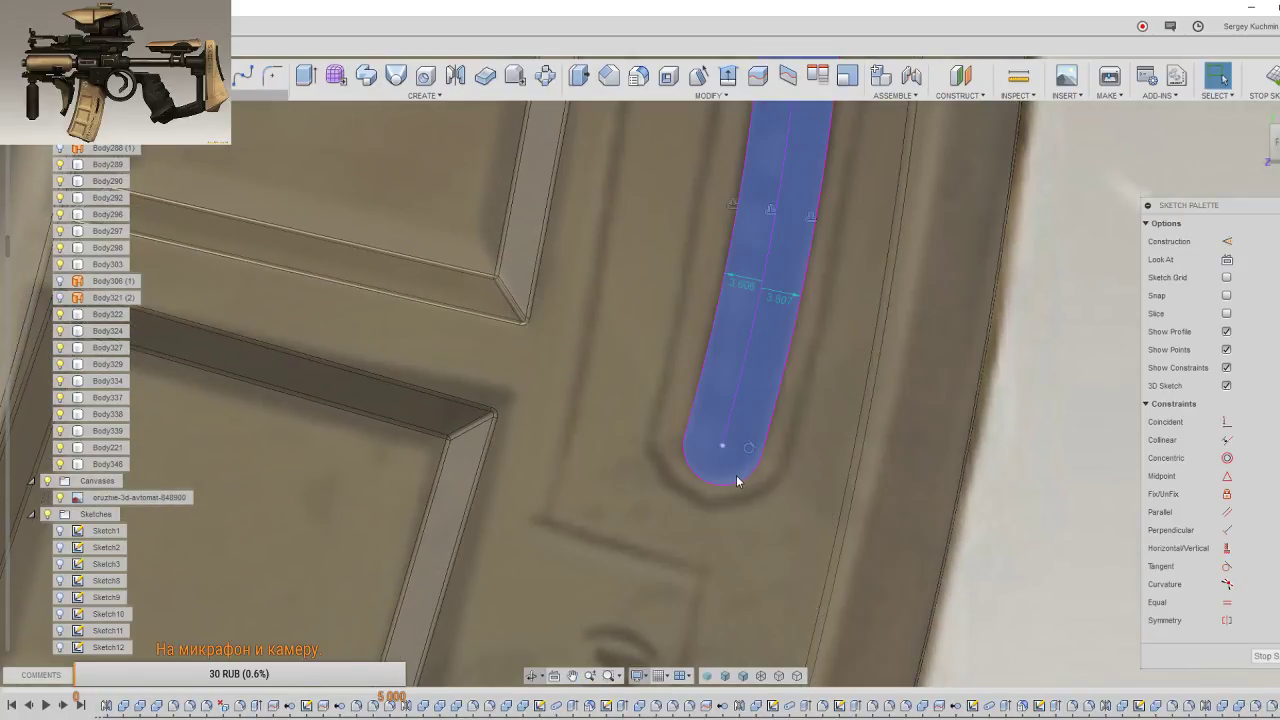
left_click(736, 485)
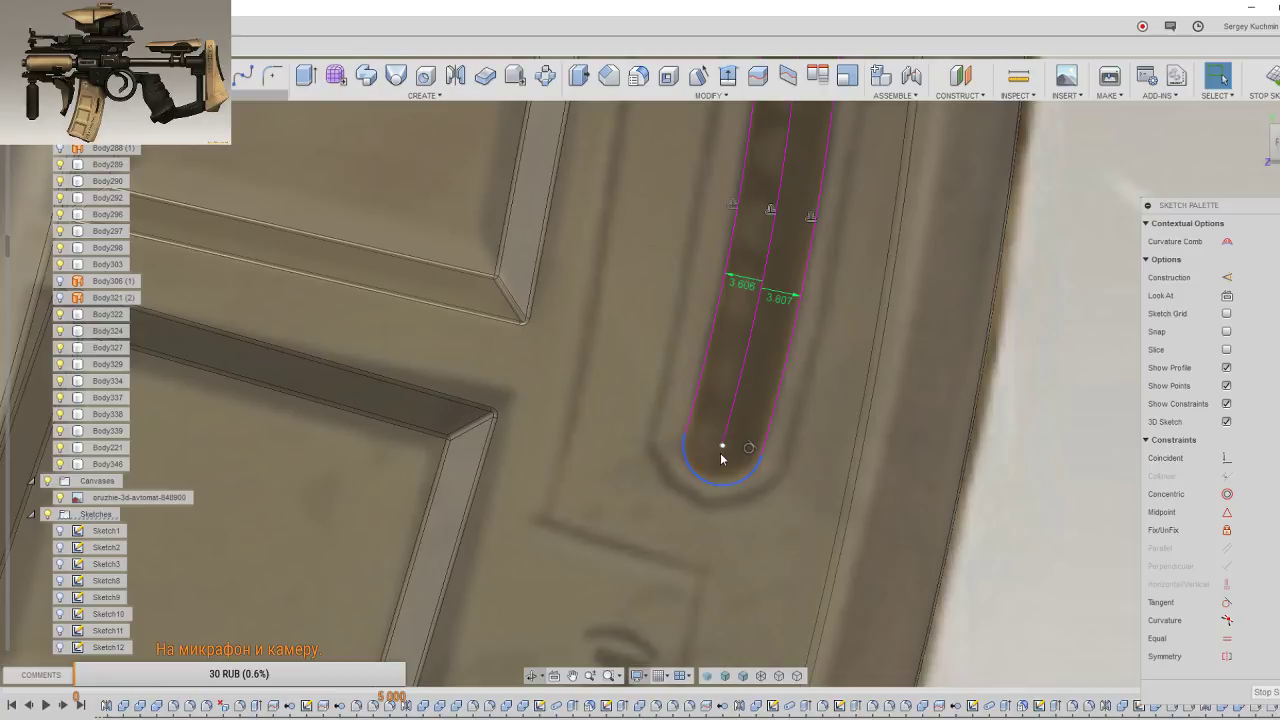
left_click(722, 446)
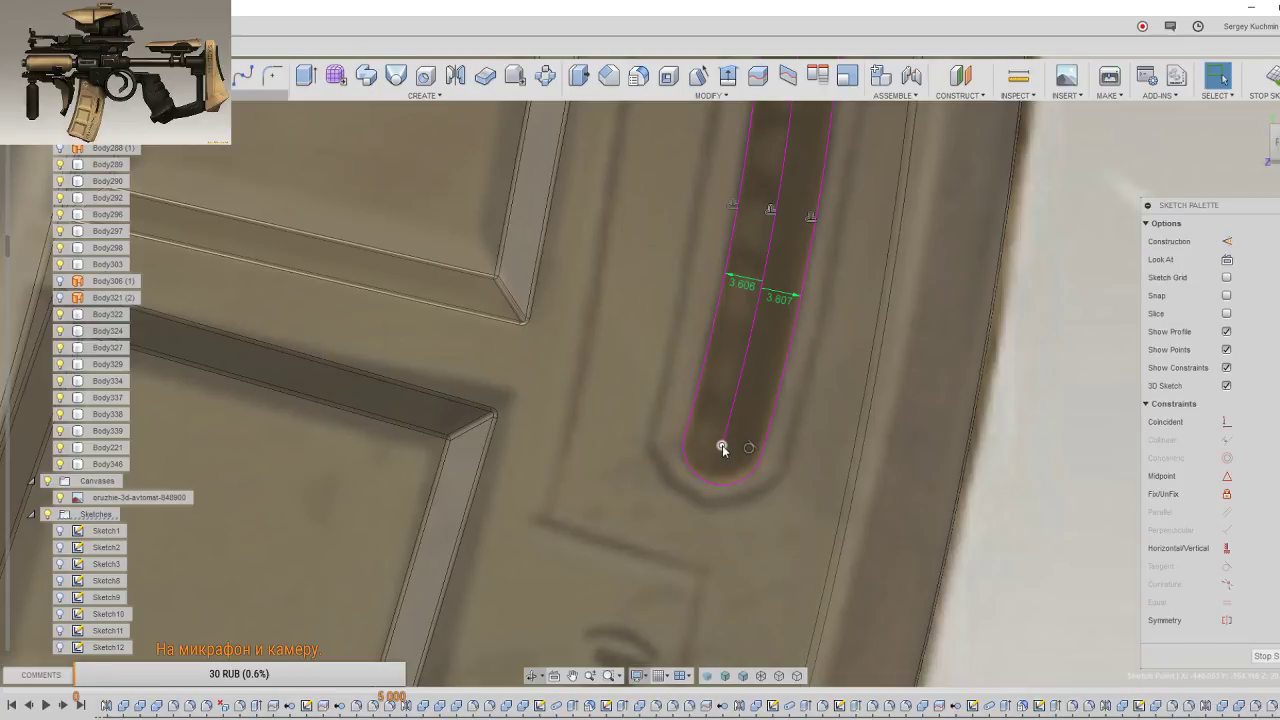
key("m")
left_click_drag(735, 432, 740, 421)
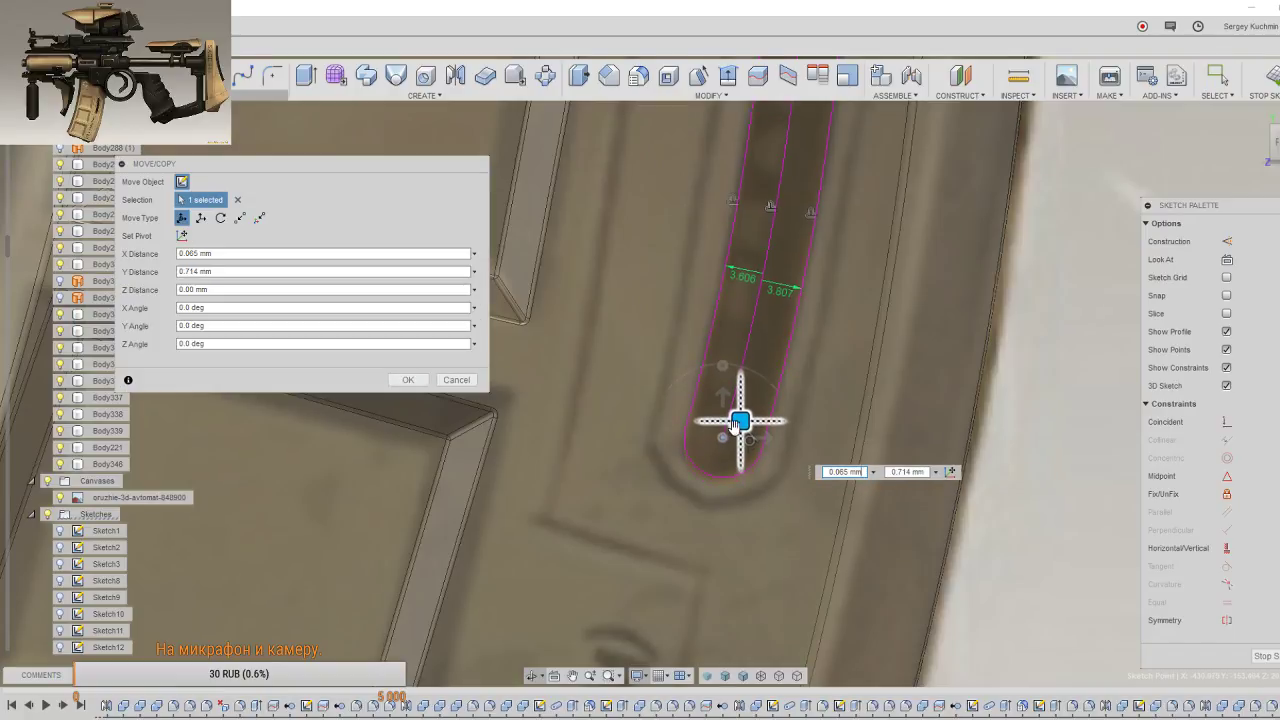
middle_click_drag(877, 445, 875, 348, "shift")
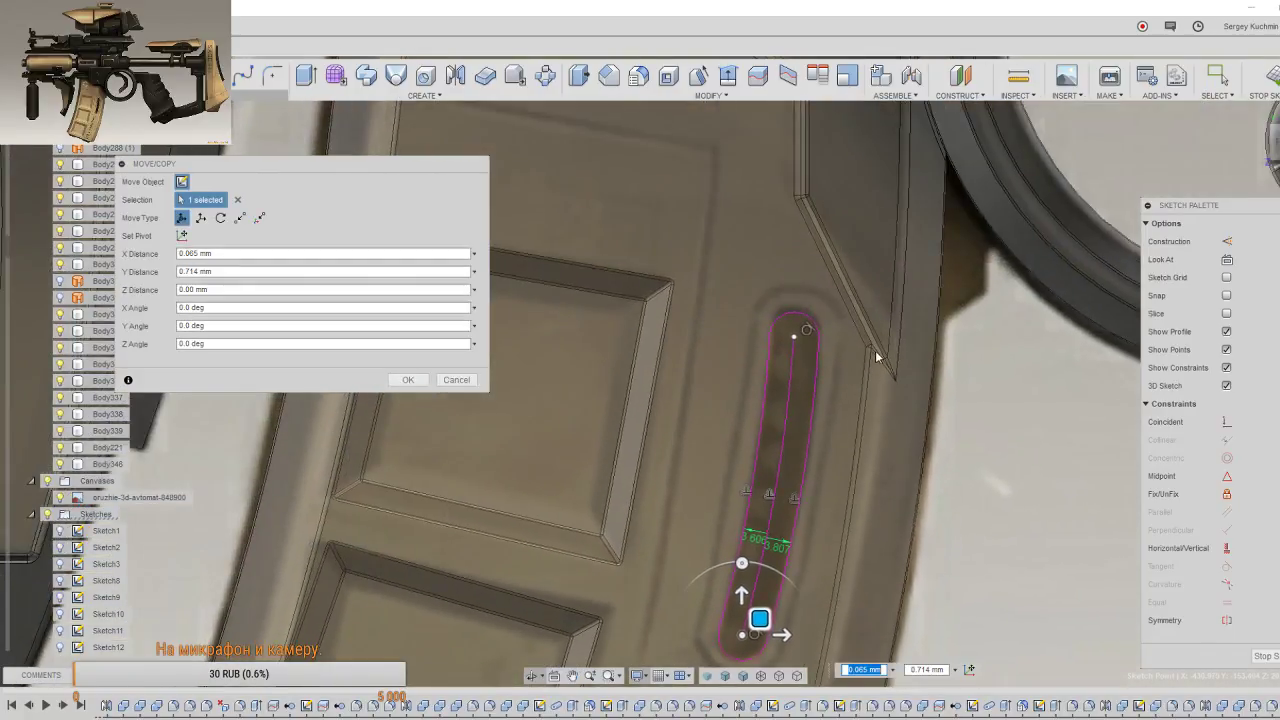
scroll(845, 375, "up", 1)
scroll(815, 402, "up", 3)
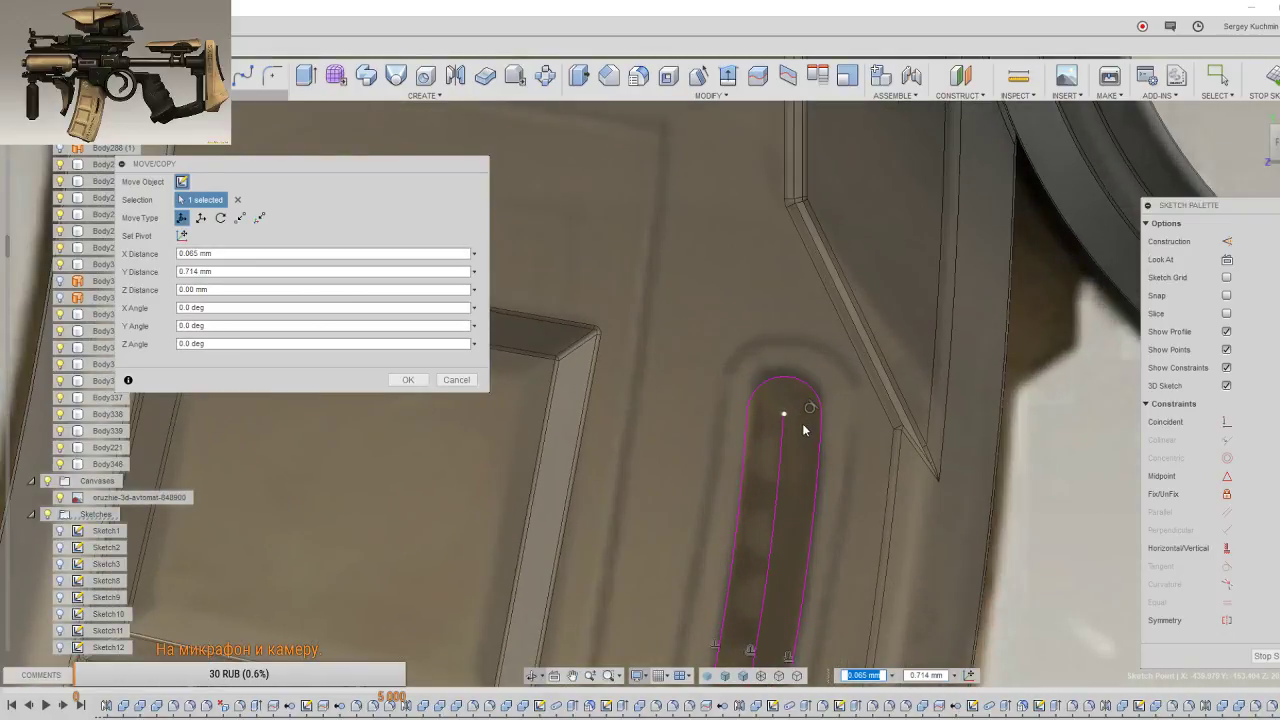
left_click_drag(801, 398, 799, 384)
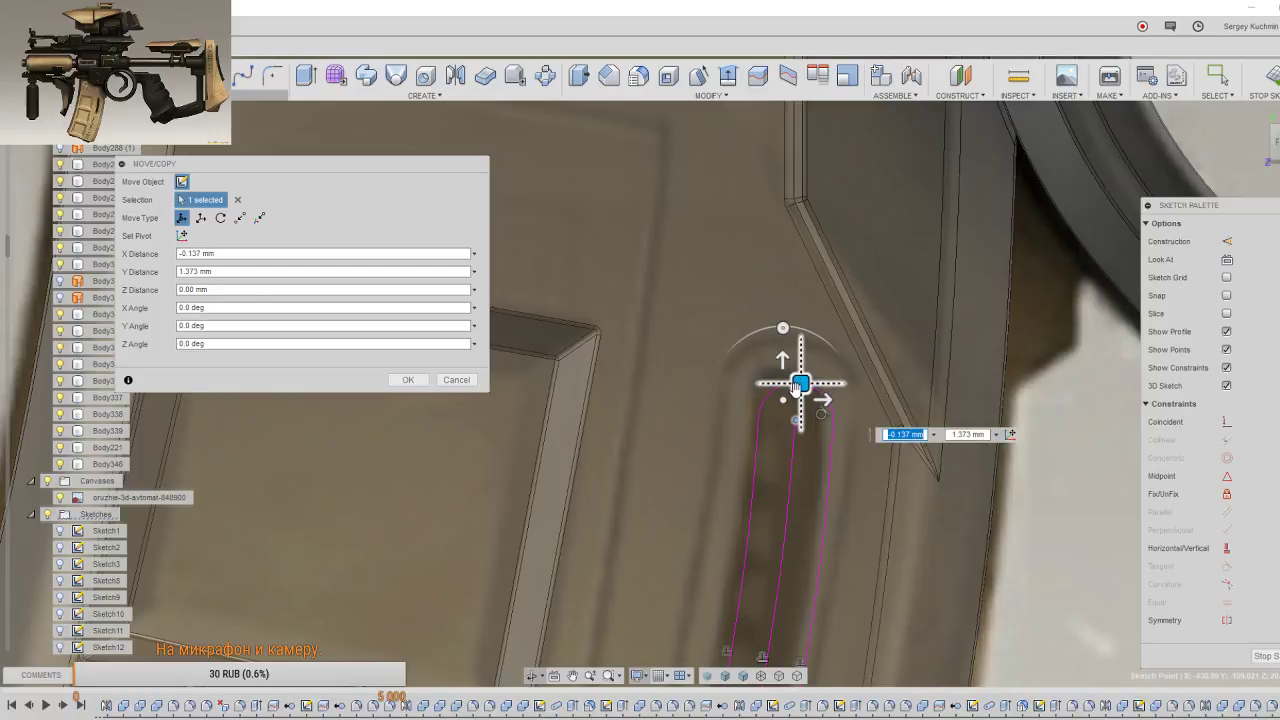
scroll(799, 384, "up", 2)
scroll(789, 398, "up", 1)
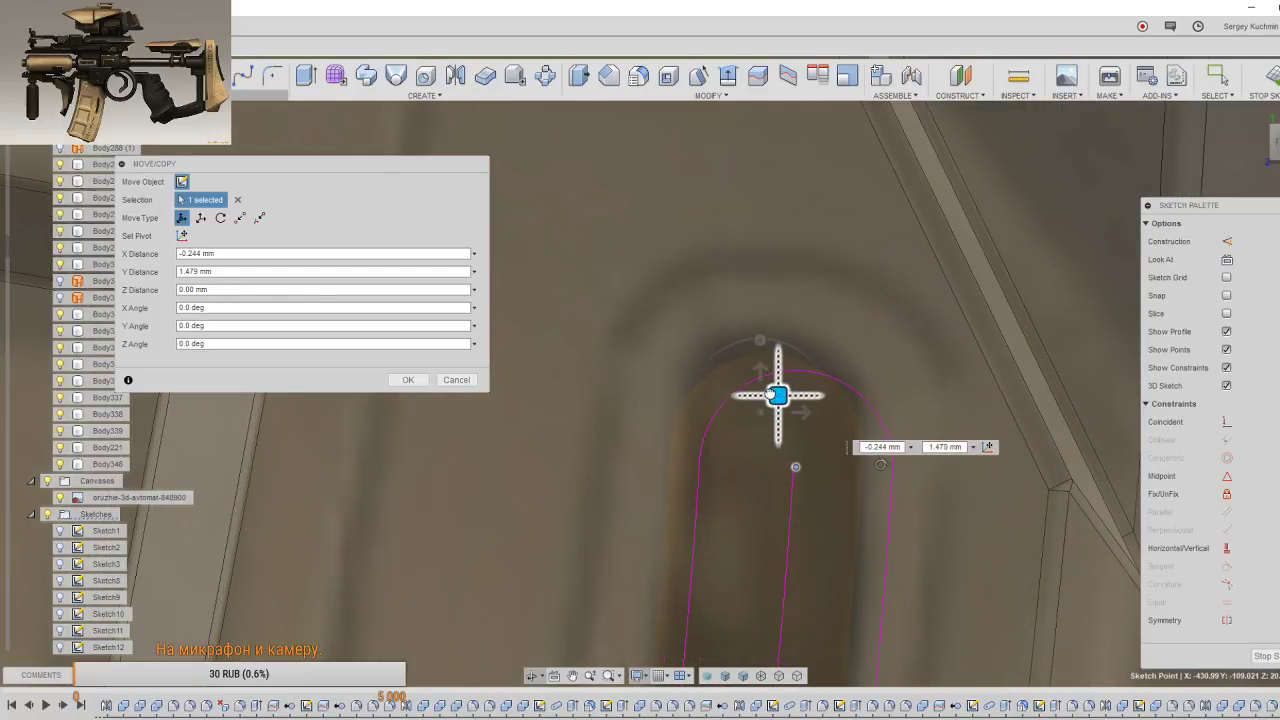
left_click_drag(780, 398, 762, 388)
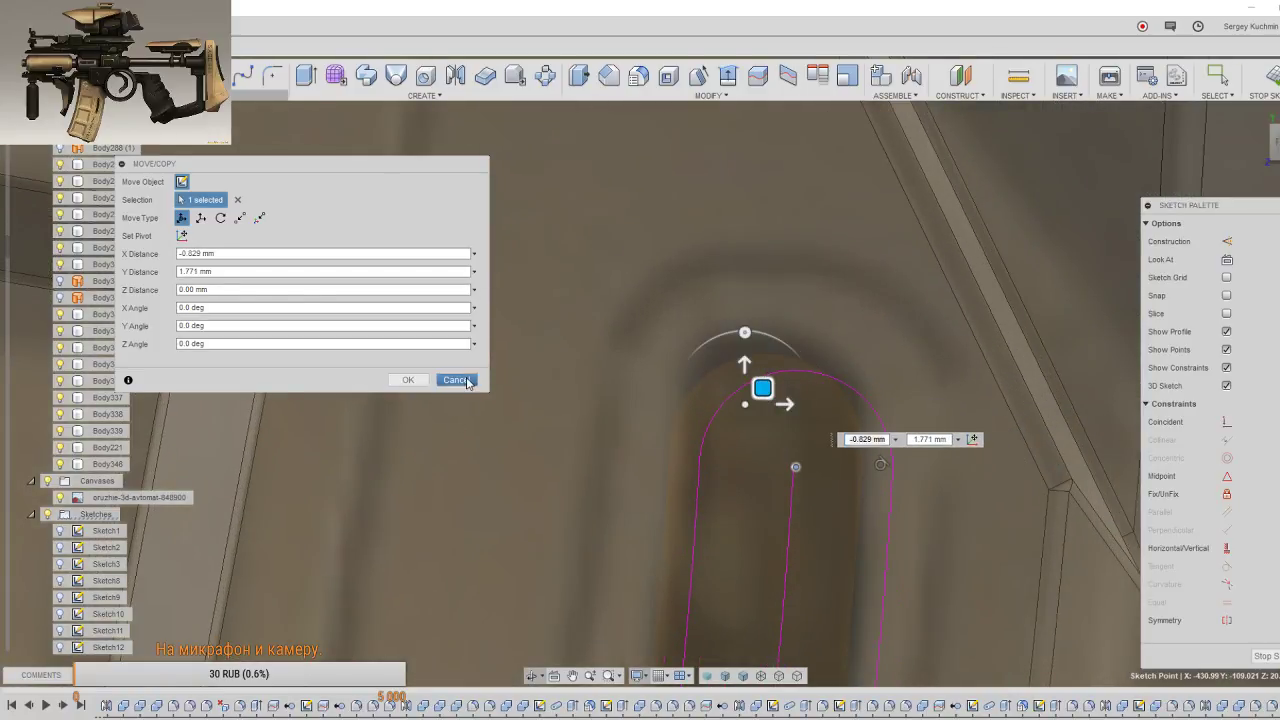
left_click(456, 379)
scroll(470, 382, "down", 3)
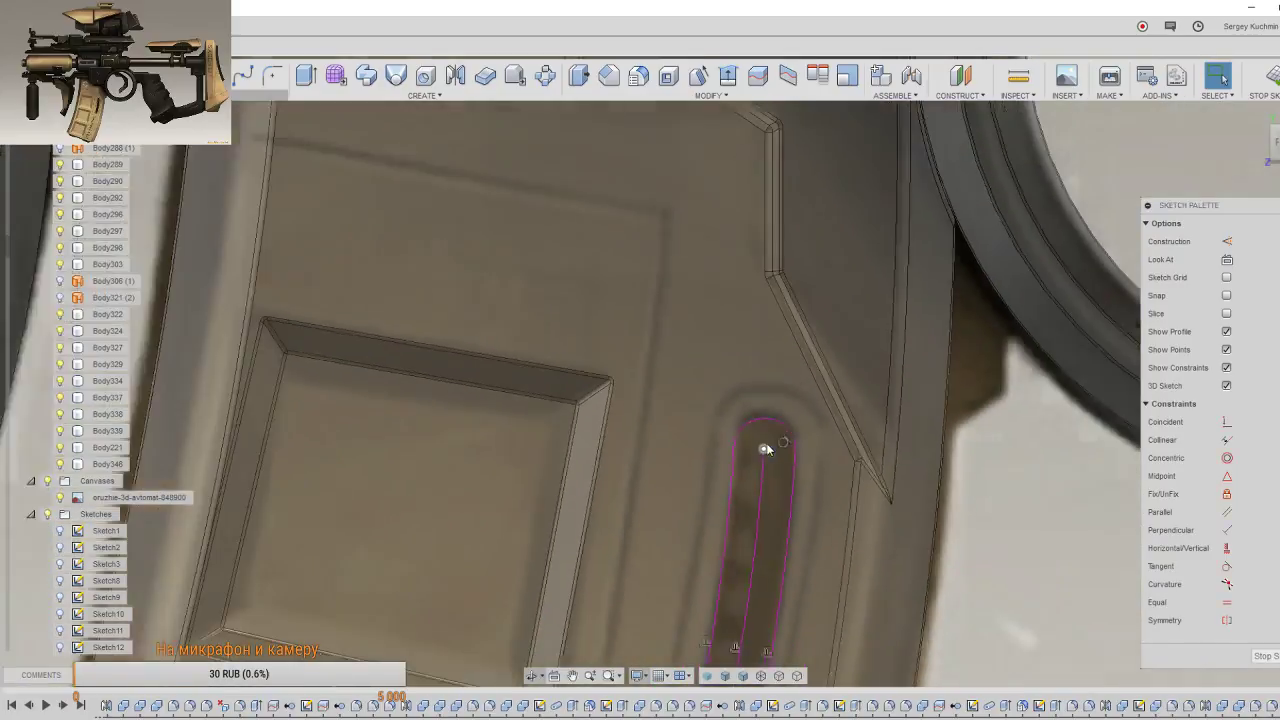
scroll(765, 449, "down", 3)
mouse_move(764, 516)
middle_mouse_down()
mouse_move(767, 376)
mouse_move(777, 427)
mouse_move(762, 354)
mouse_move(762, 376)
middle_mouse_up()
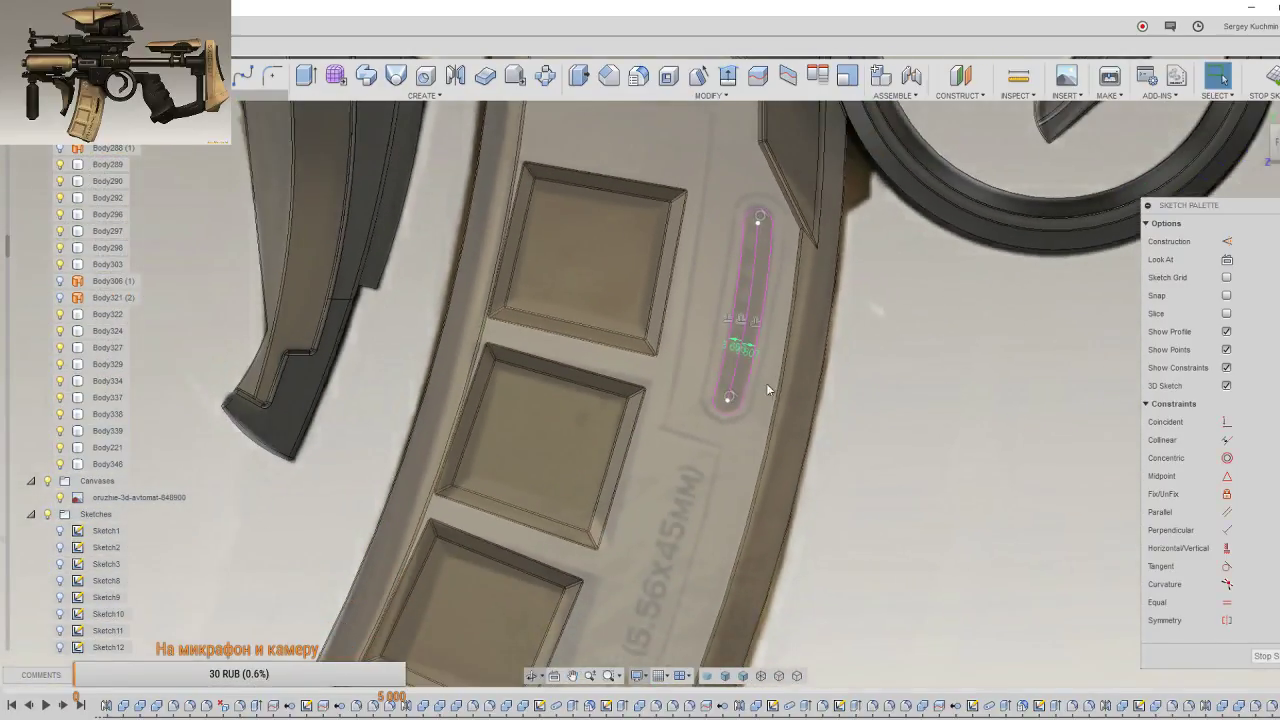
Step: Finish the magazine slot sketch and return to modelling mode
left_click(1265, 656)
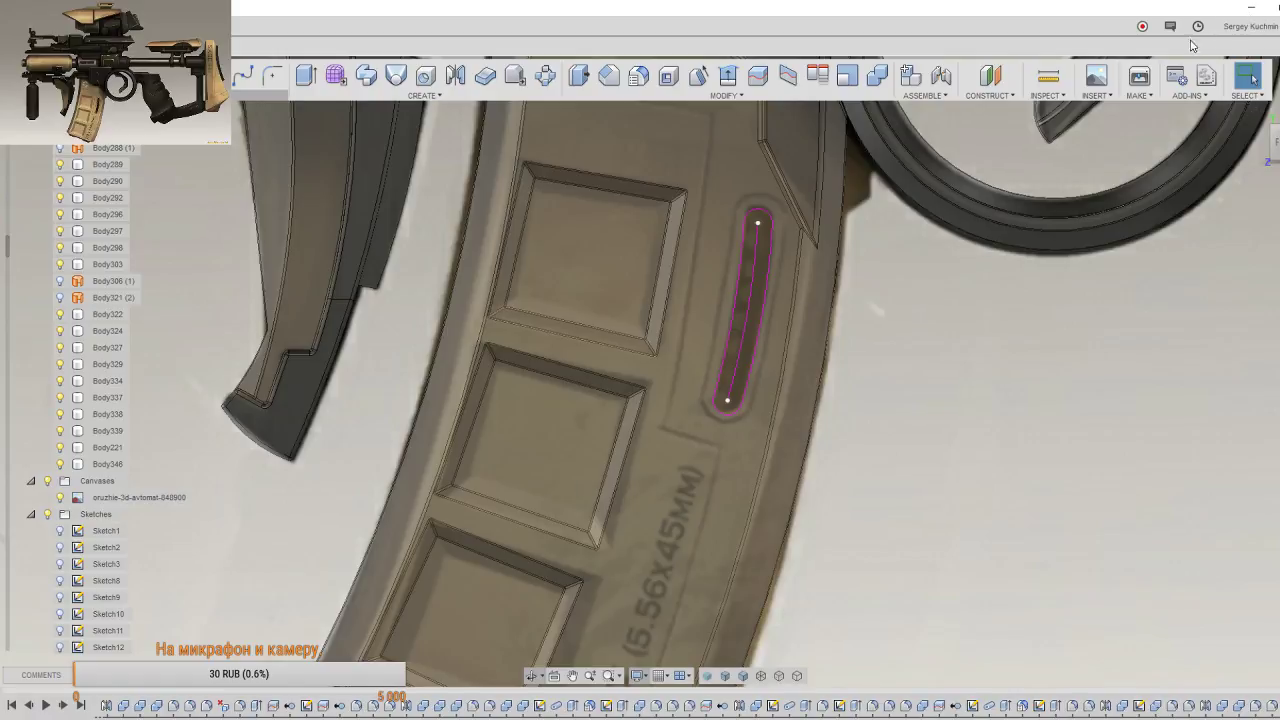
Step: Launch Restream Chat from the desktop and move its window off the model view
left_click(1258, 12)
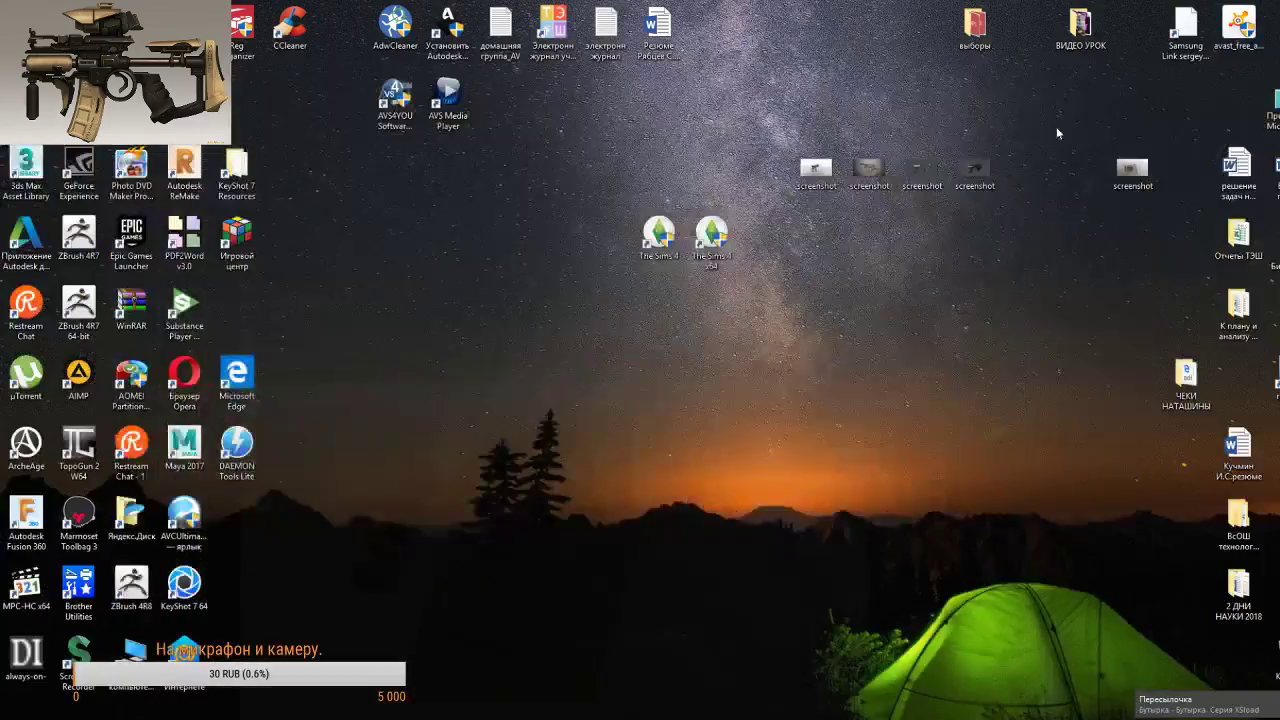
double_click(118, 450)
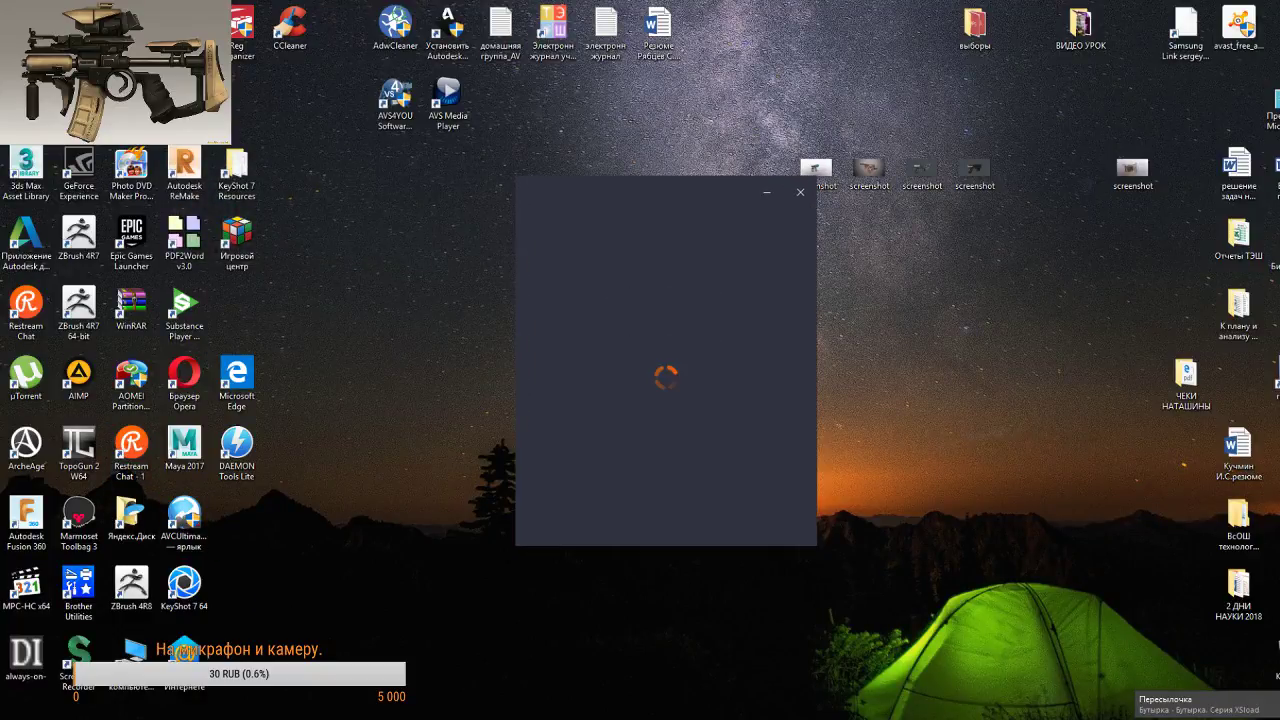
key("alt+Tab")
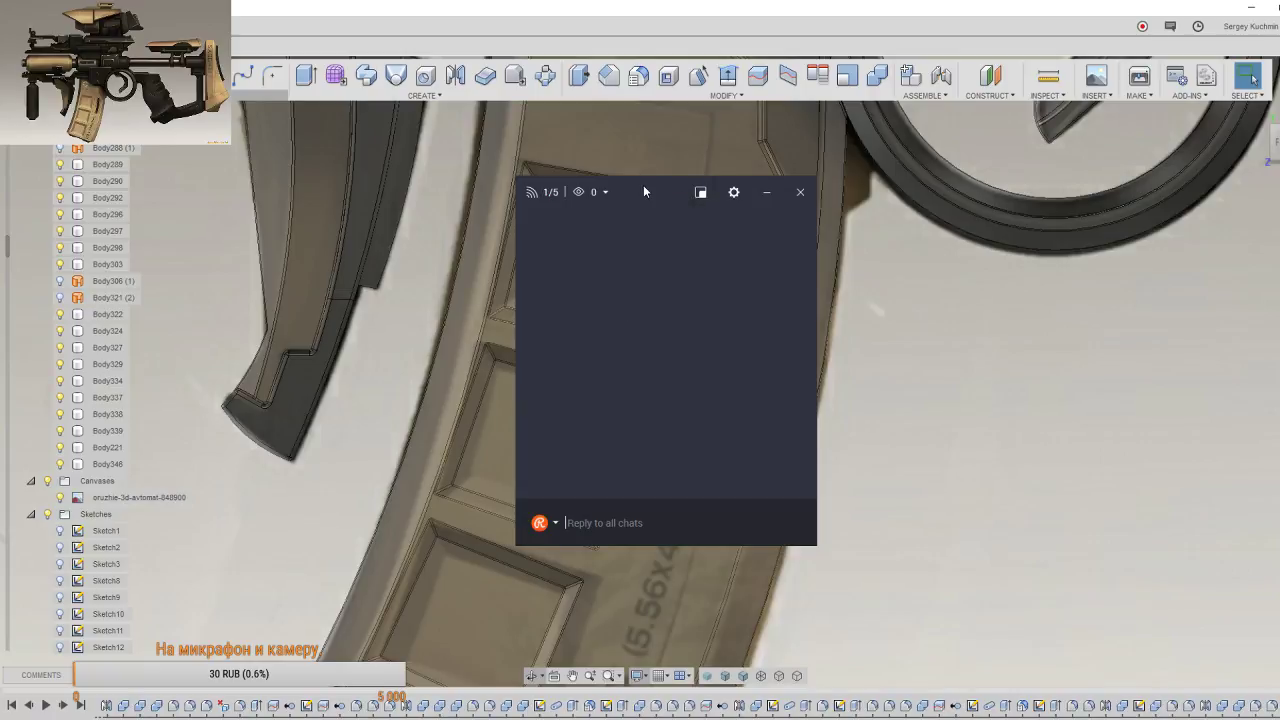
left_click_drag(643, 185, 841, 185)
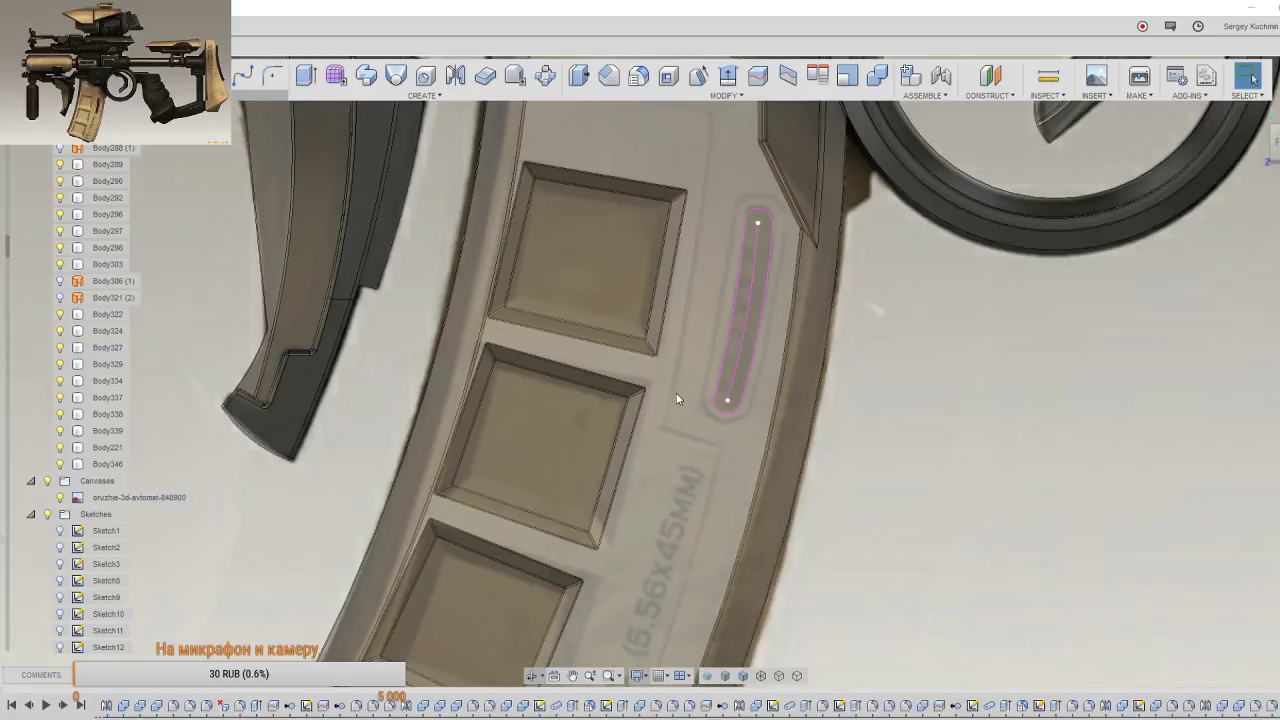
Step: Extrude-cut the slot profile -7 mm into Body257
scroll(671, 400, "down", 5)
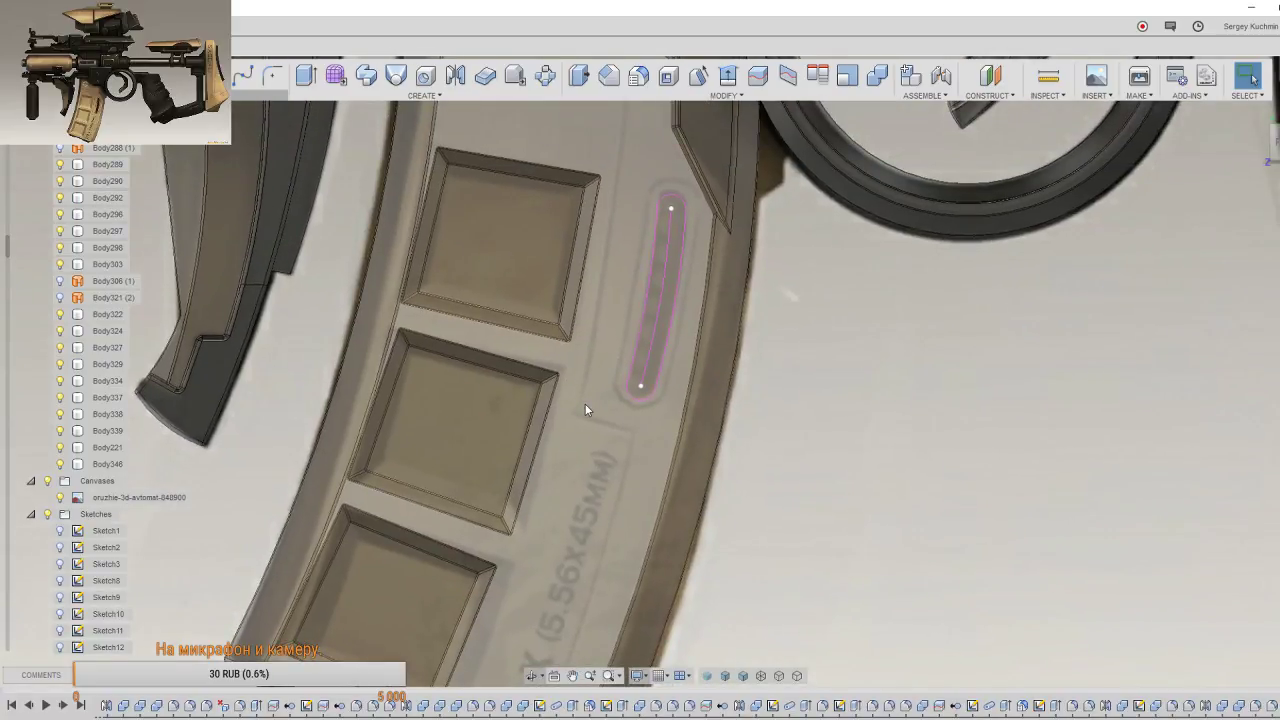
scroll(595, 403, "down", 2)
scroll(601, 403, "down", 2)
scroll(601, 403, "down", 2)
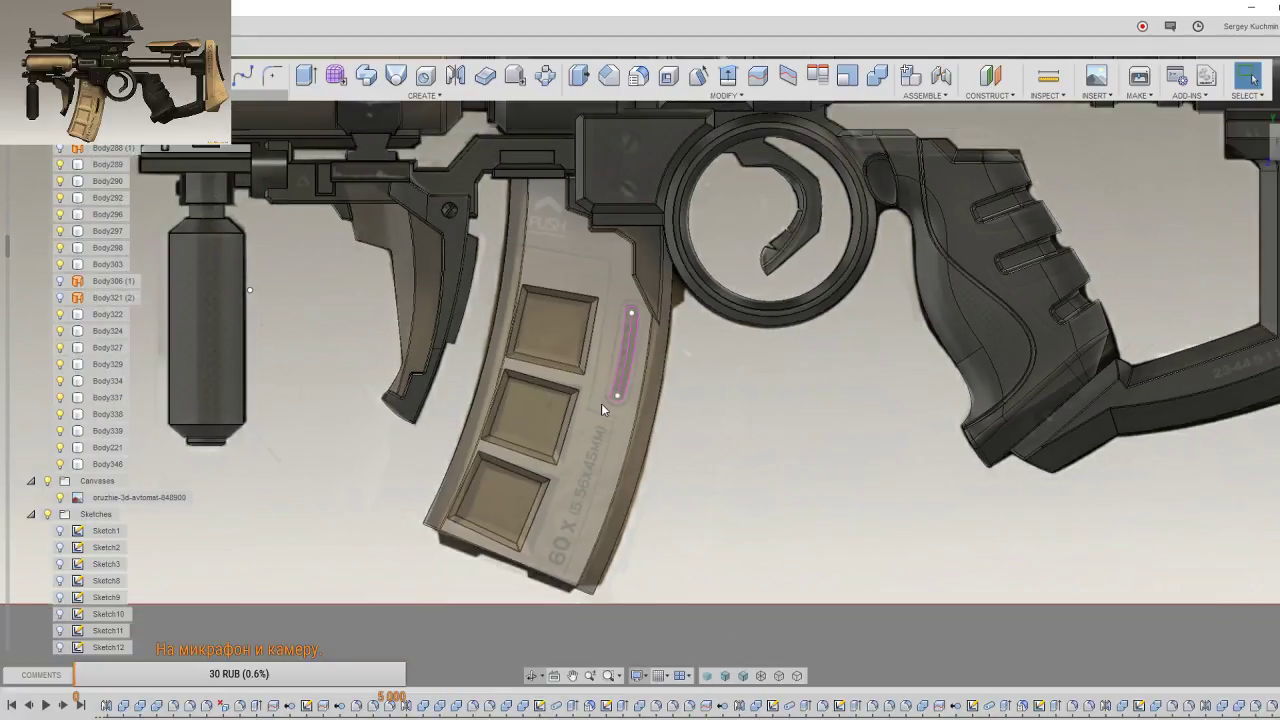
scroll(614, 380, "up", 3)
scroll(614, 380, "up", 2)
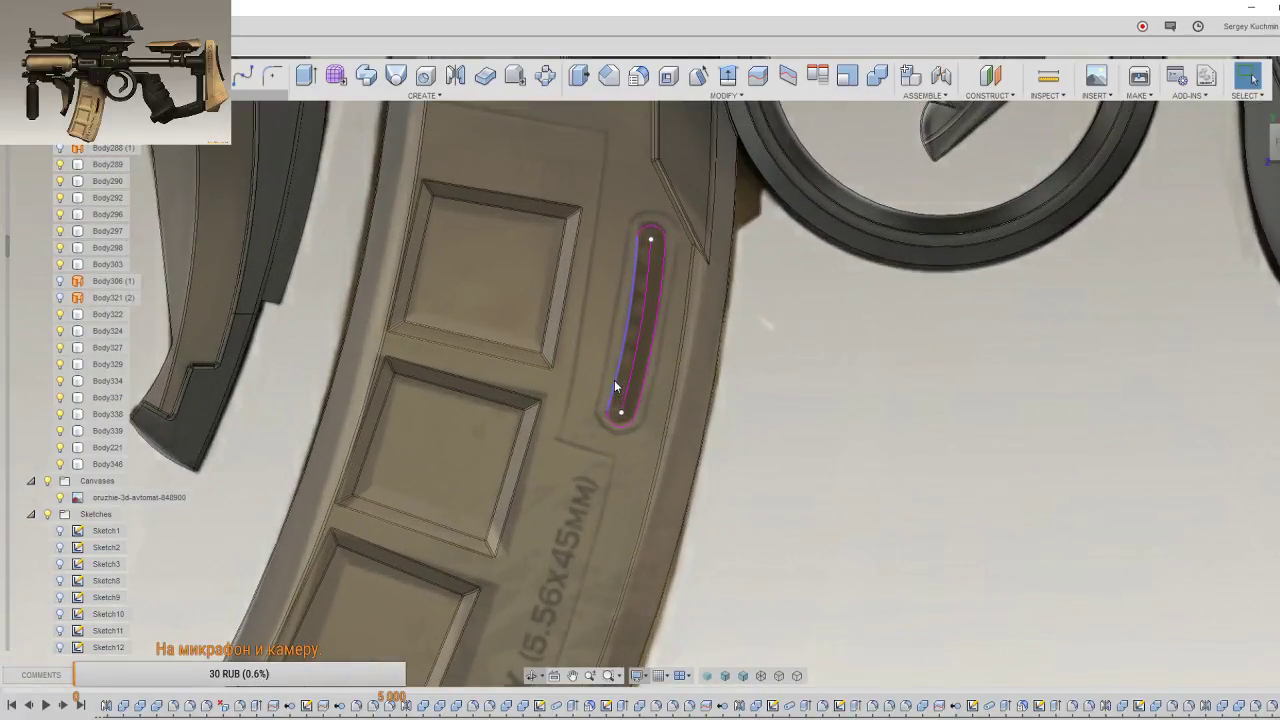
key("e")
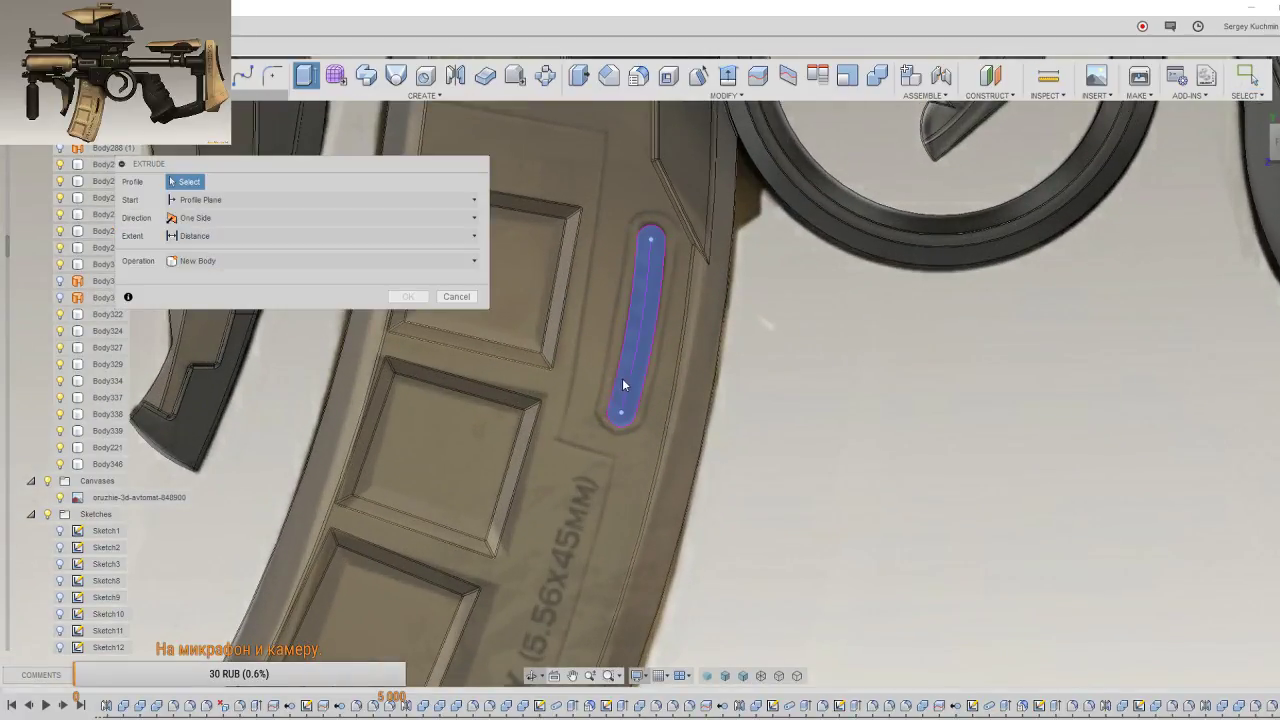
middle_click_drag(626, 390, 748, 375, "shift")
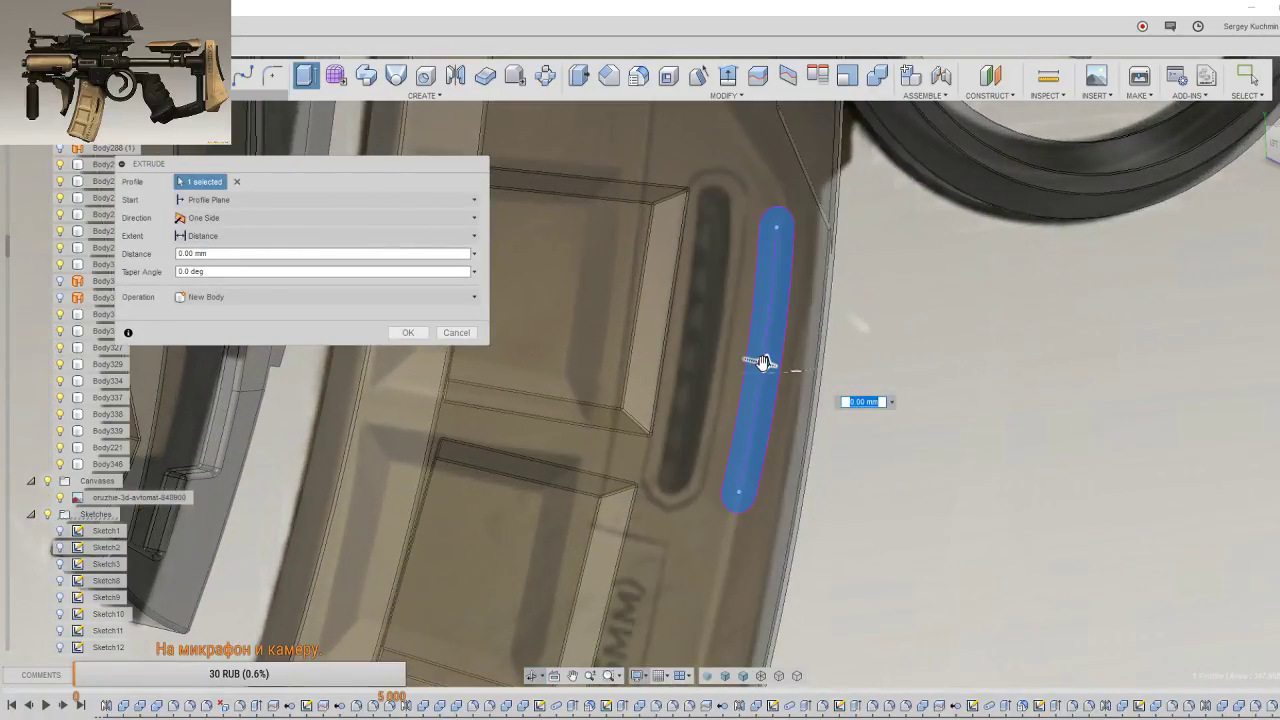
left_click_drag(762, 363, 726, 354)
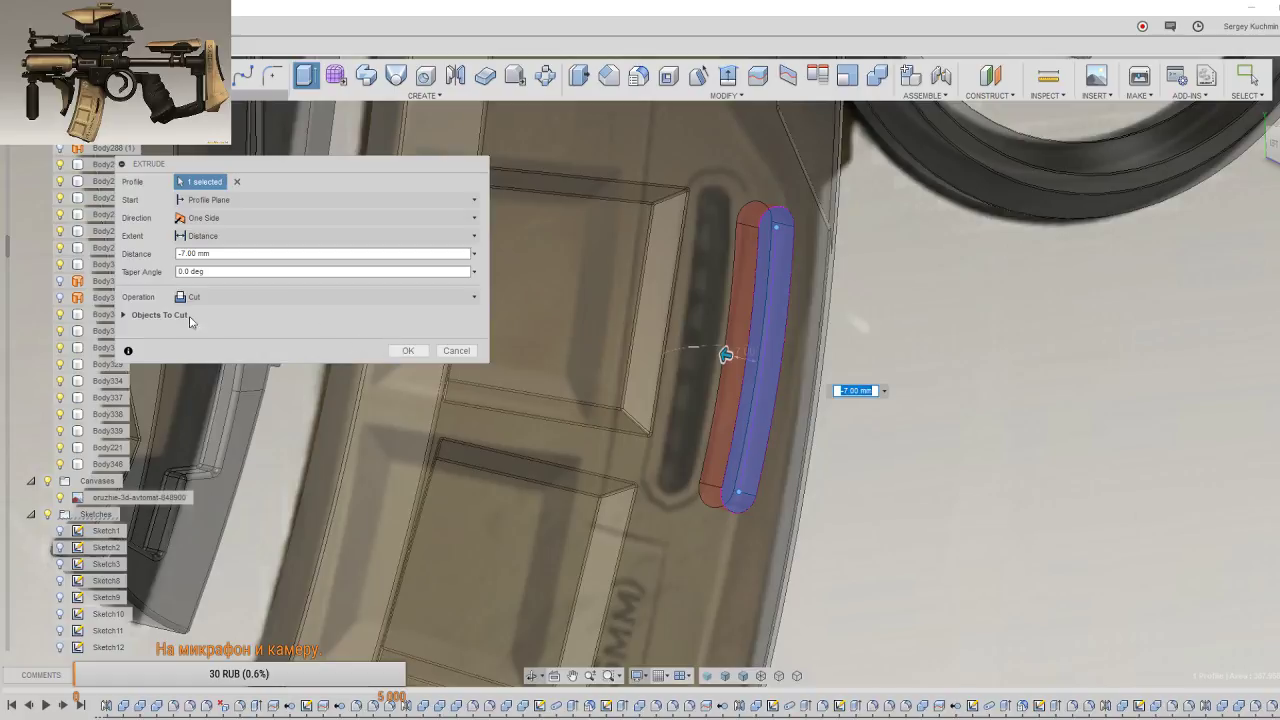
left_click(124, 316)
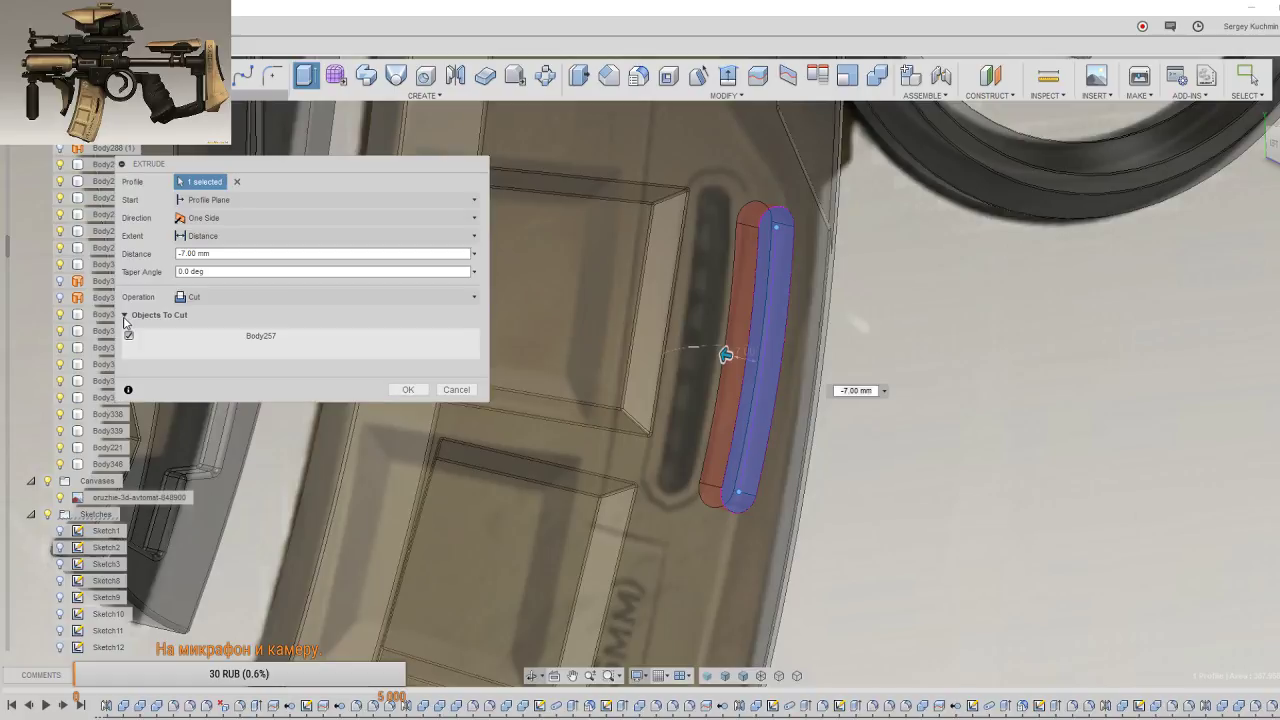
left_click(410, 387)
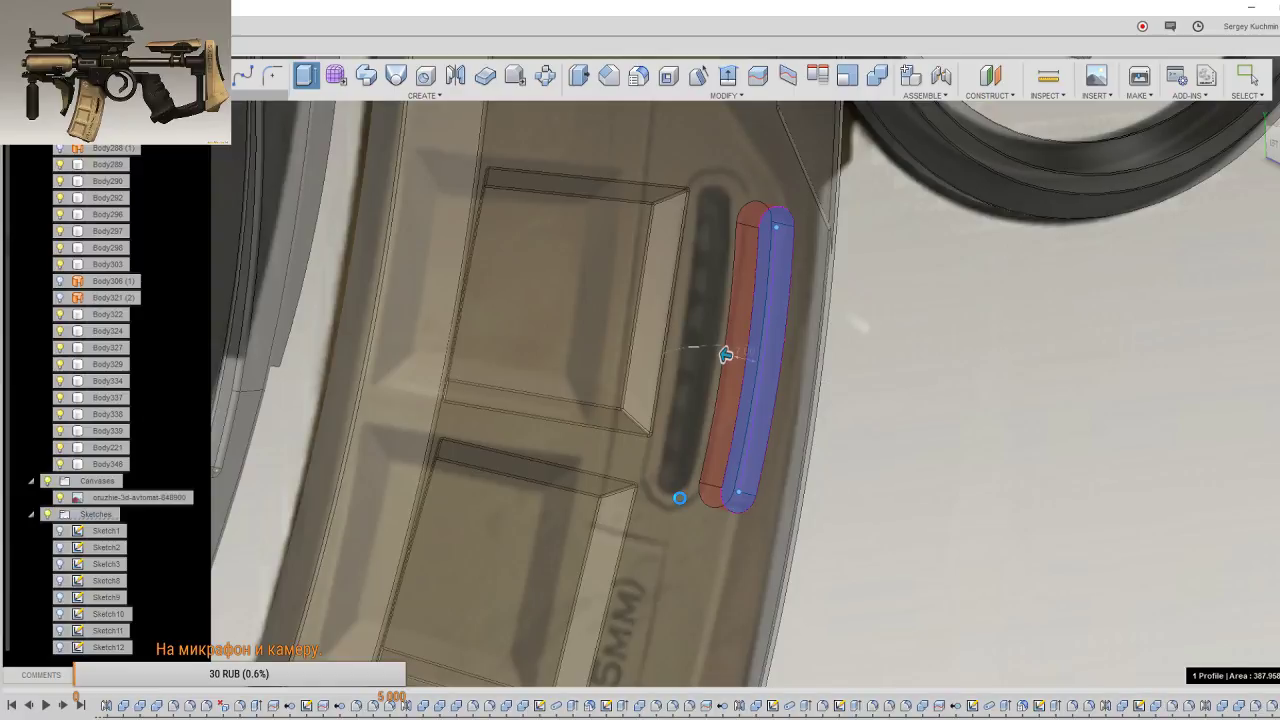
scroll(680, 498, "down", 3)
scroll(678, 487, "down", 3)
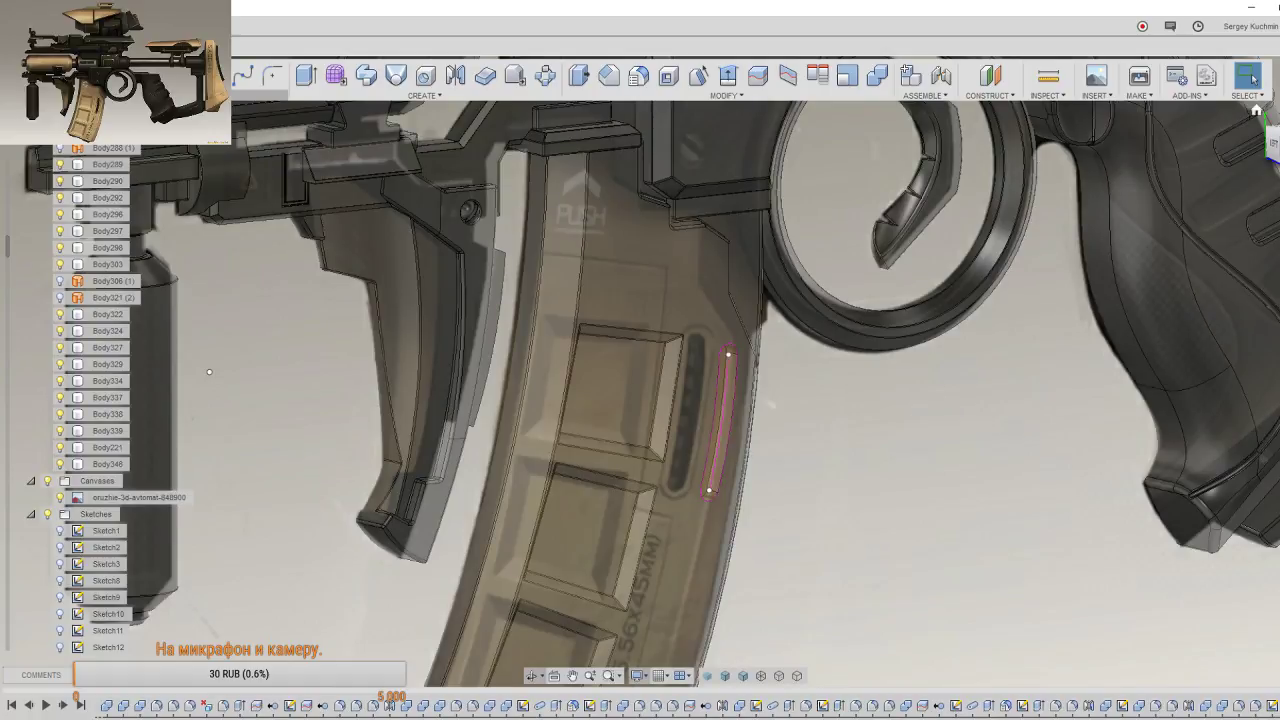
Step: Face the magazine and hide the reference image under Canvases in the browser
left_click(1266, 125)
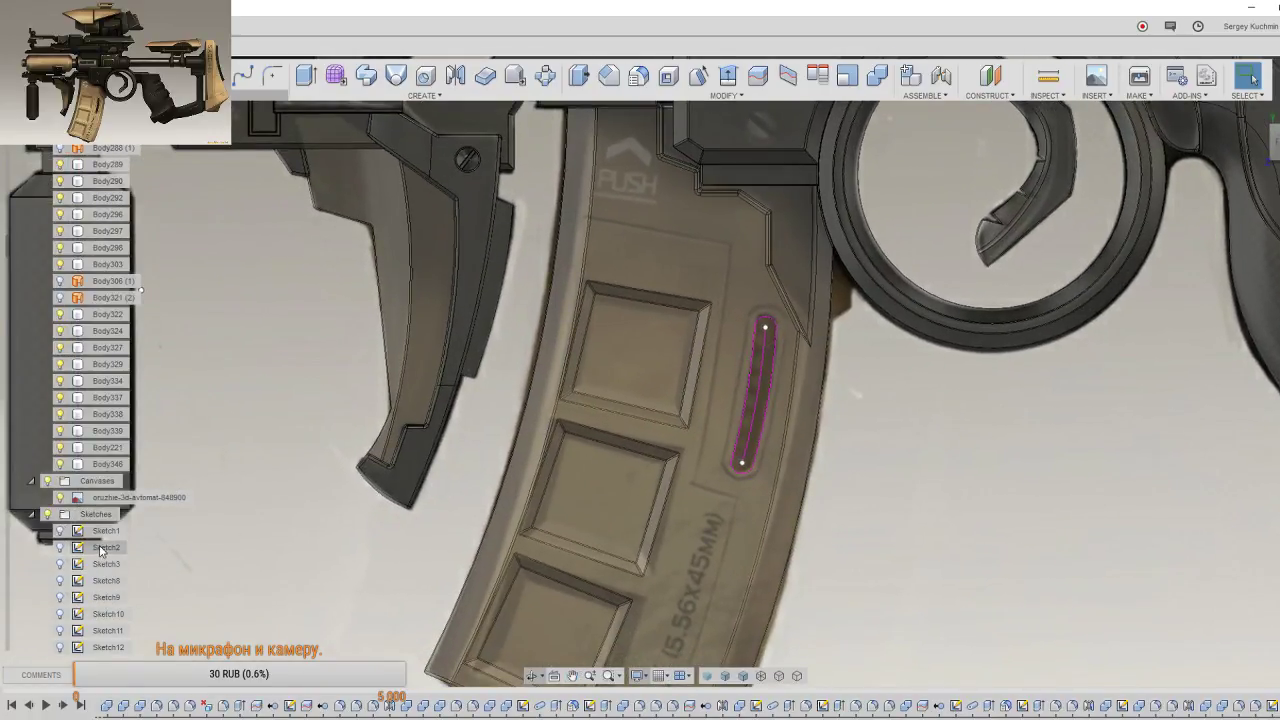
scroll(75, 535, "down", 2)
scroll(74, 534, "down", 3)
scroll(73, 533, "down", 2)
scroll(73, 533, "down", 5)
scroll(73, 533, "down", 3)
scroll(73, 533, "down", 2)
scroll(73, 533, "down", 1)
scroll(73, 533, "down", 1)
scroll(73, 533, "down", 1)
scroll(73, 533, "down", 1)
scroll(73, 533, "down", 1)
scroll(73, 533, "down", 1)
scroll(73, 533, "down", 1)
scroll(73, 533, "down", 1)
scroll(73, 533, "down", 1)
scroll(73, 538, "down", 2)
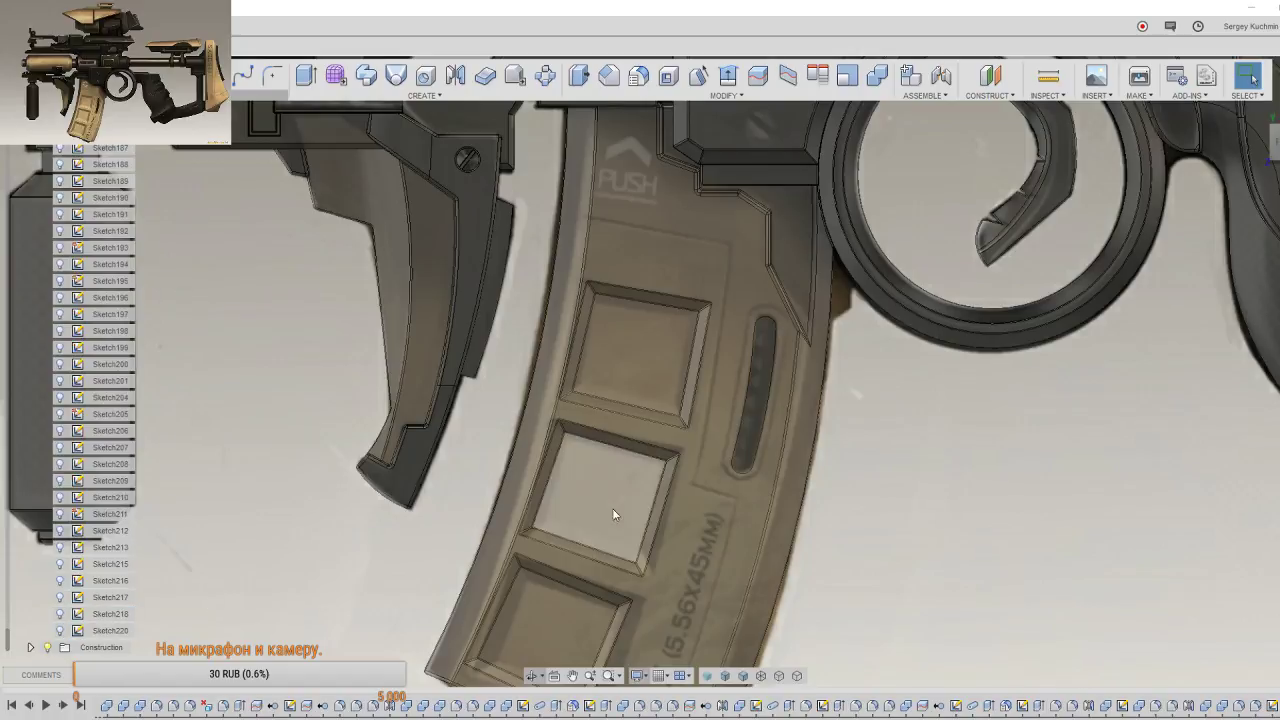
scroll(586, 518, "down", 1)
scroll(590, 520, "down", 1)
scroll(614, 540, "down", 1)
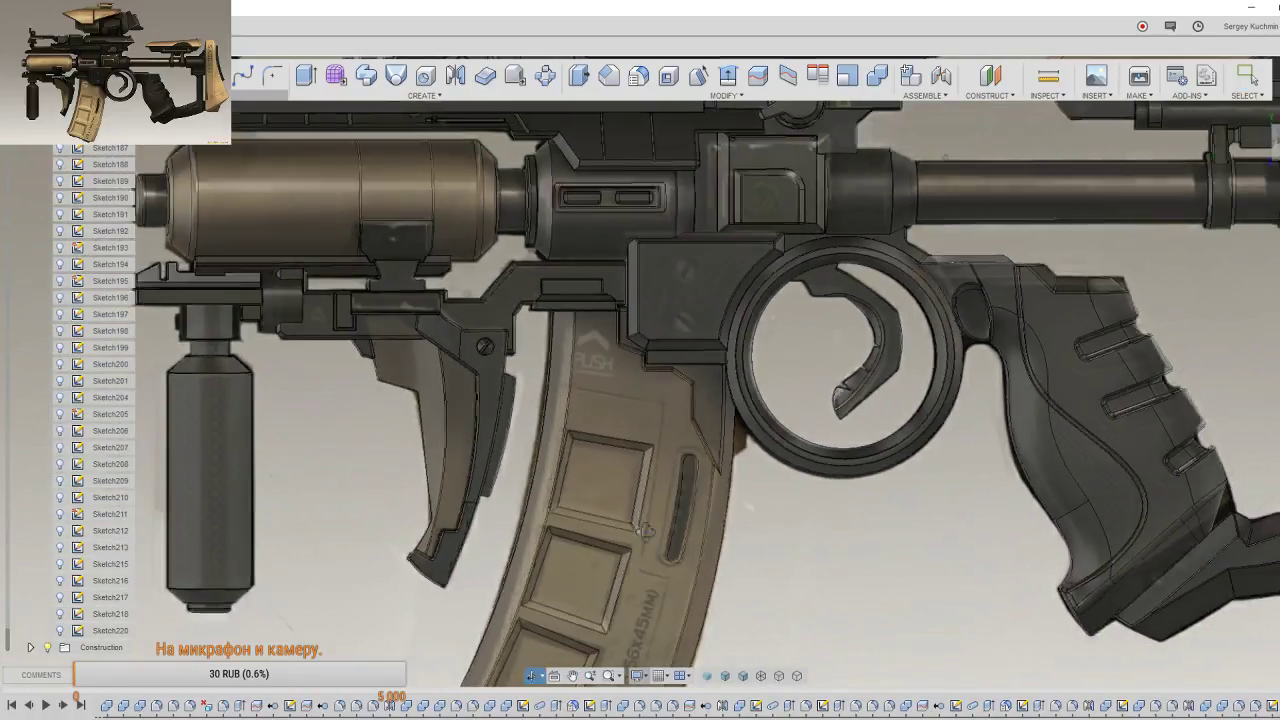
scroll(640, 530, "down", 1)
scroll(630, 530, "down", 1)
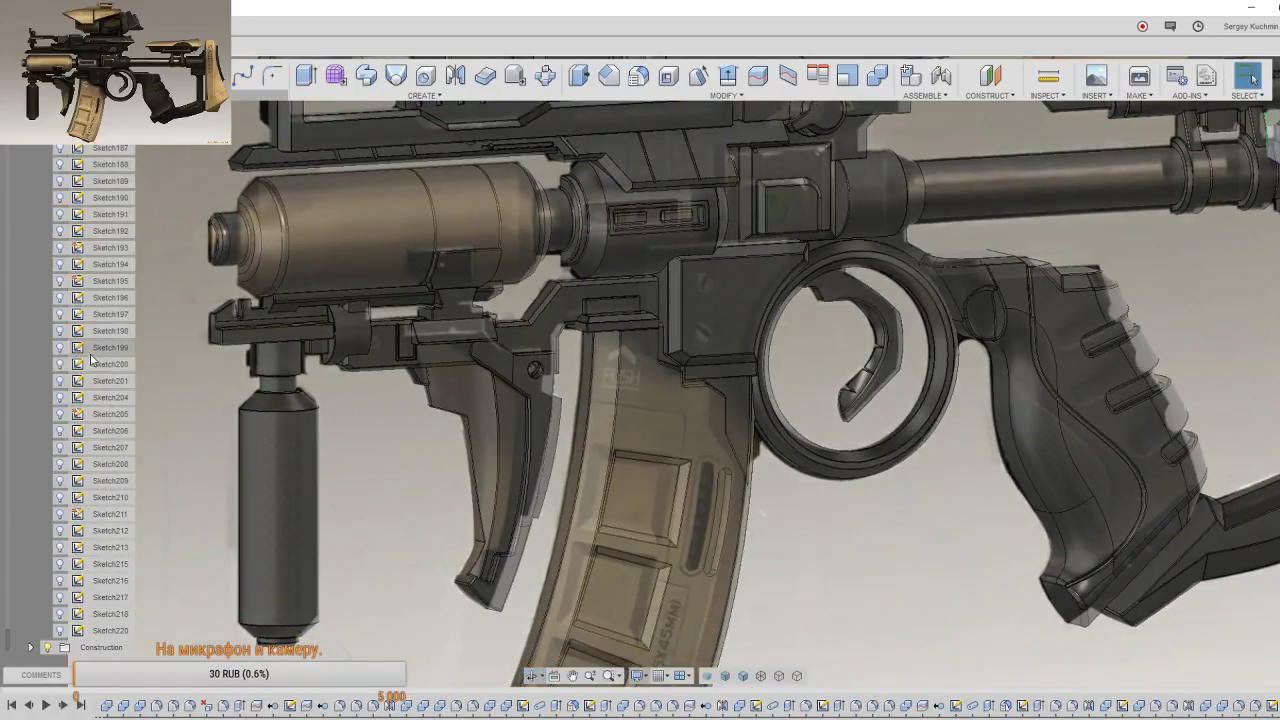
mouse_move(5, 642)
left_mouse_down()
mouse_move(2, 381)
mouse_move(33, 244)
left_mouse_up()
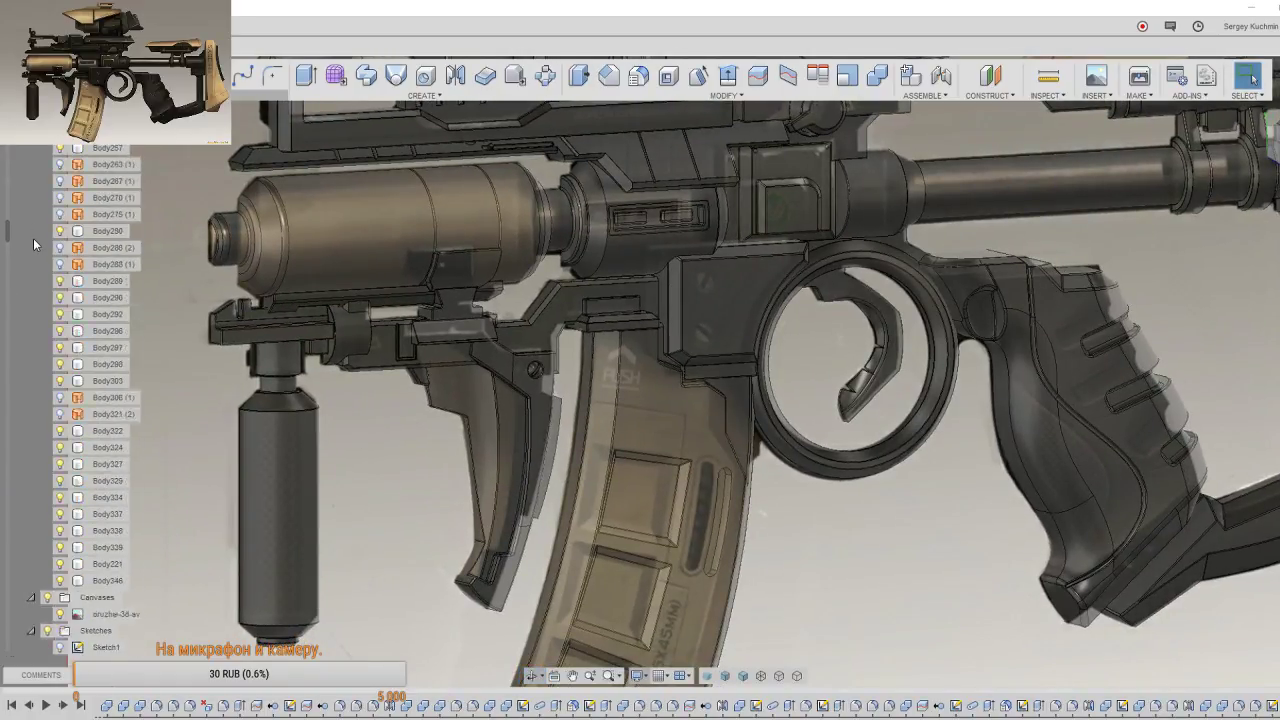
scroll(33, 244, "down", 3)
left_click(60, 531)
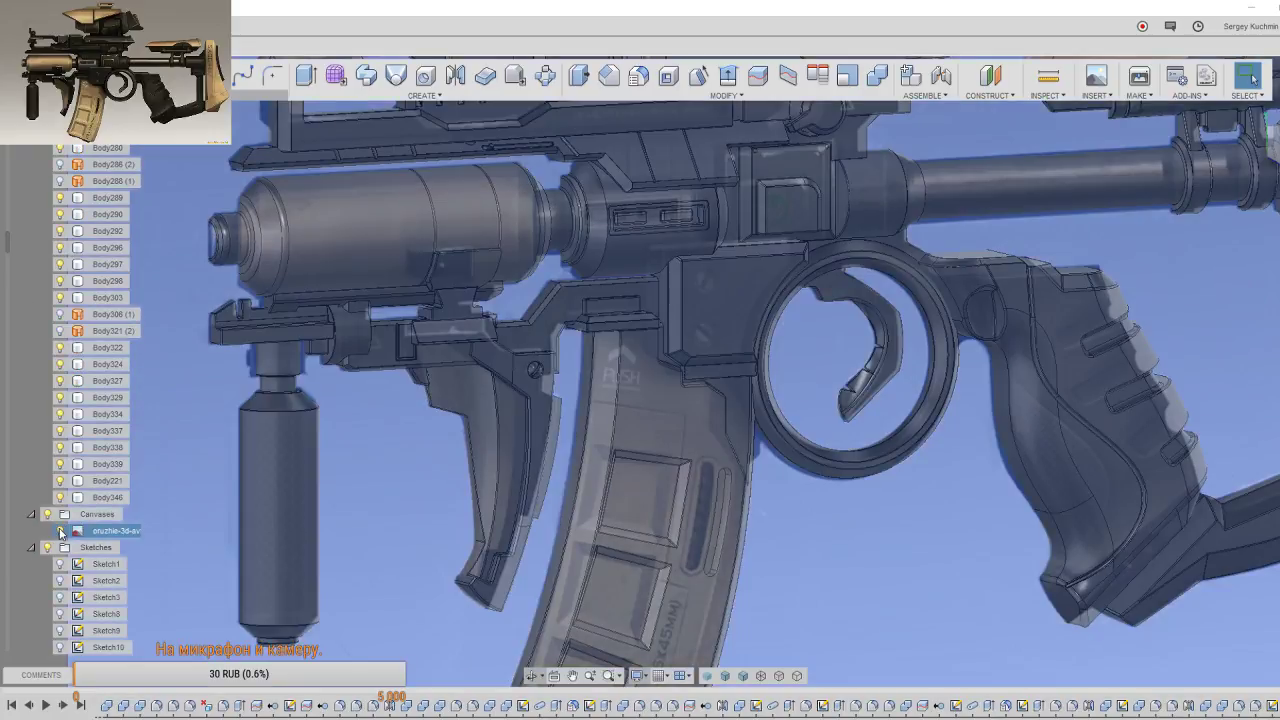
Step: Snap the rifle to a straight side view, reframe it, and bring up the model toolbox
scroll(277, 541, "down", 2)
mouse_move(277, 541)
middle_mouse_down("shift")
mouse_move(600, 470)
mouse_move(760, 460)
middle_mouse_up("shift")
scroll(643, 463, "up", 2)
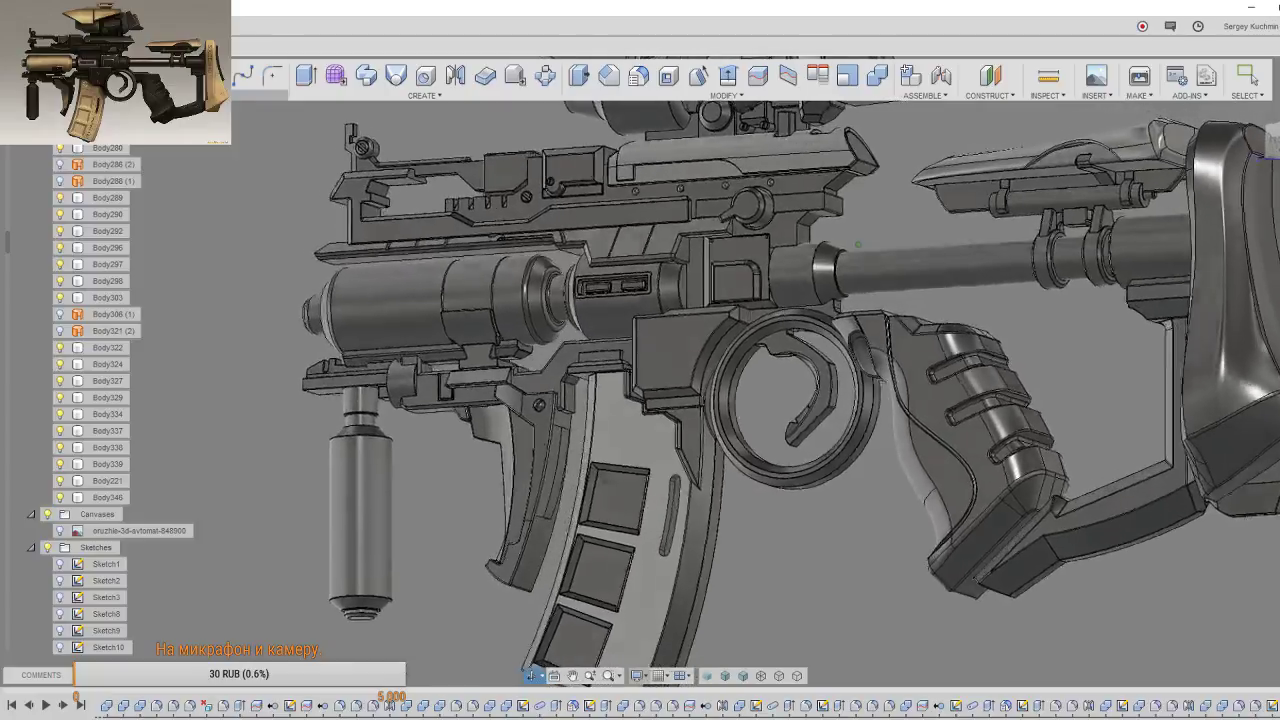
left_click(1270, 150)
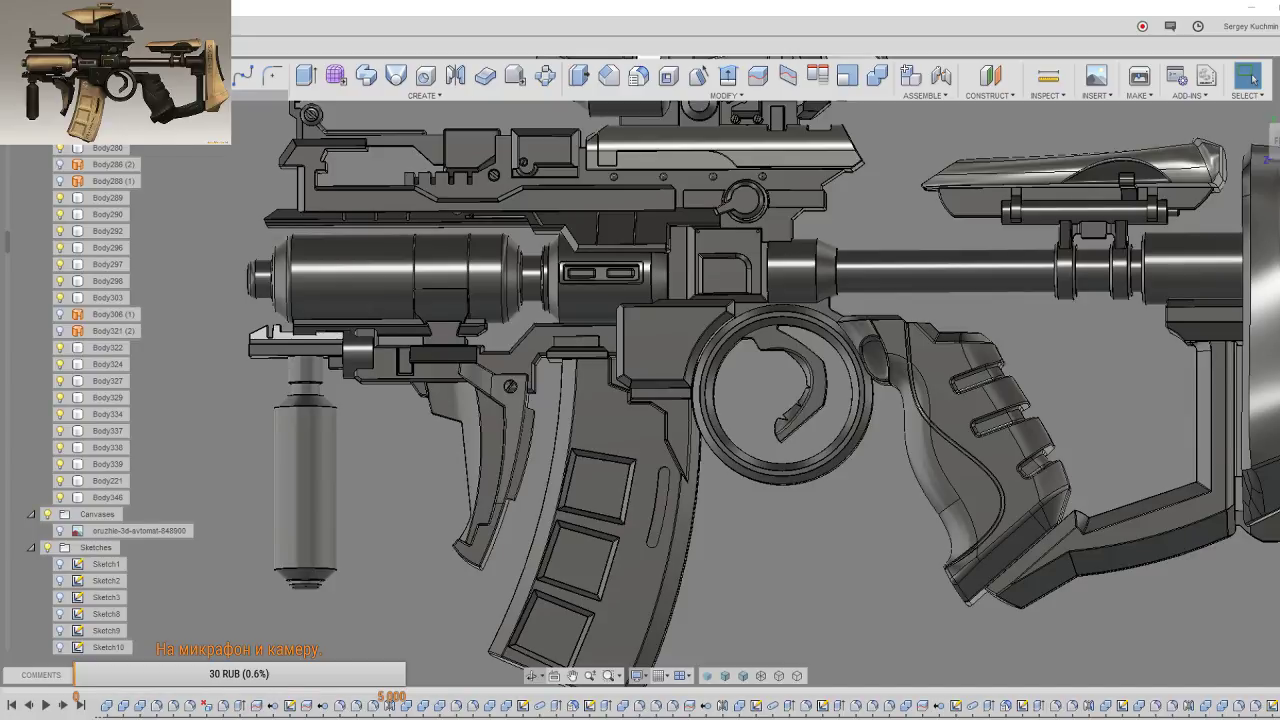
middle_click_drag(634, 545, 640, 425)
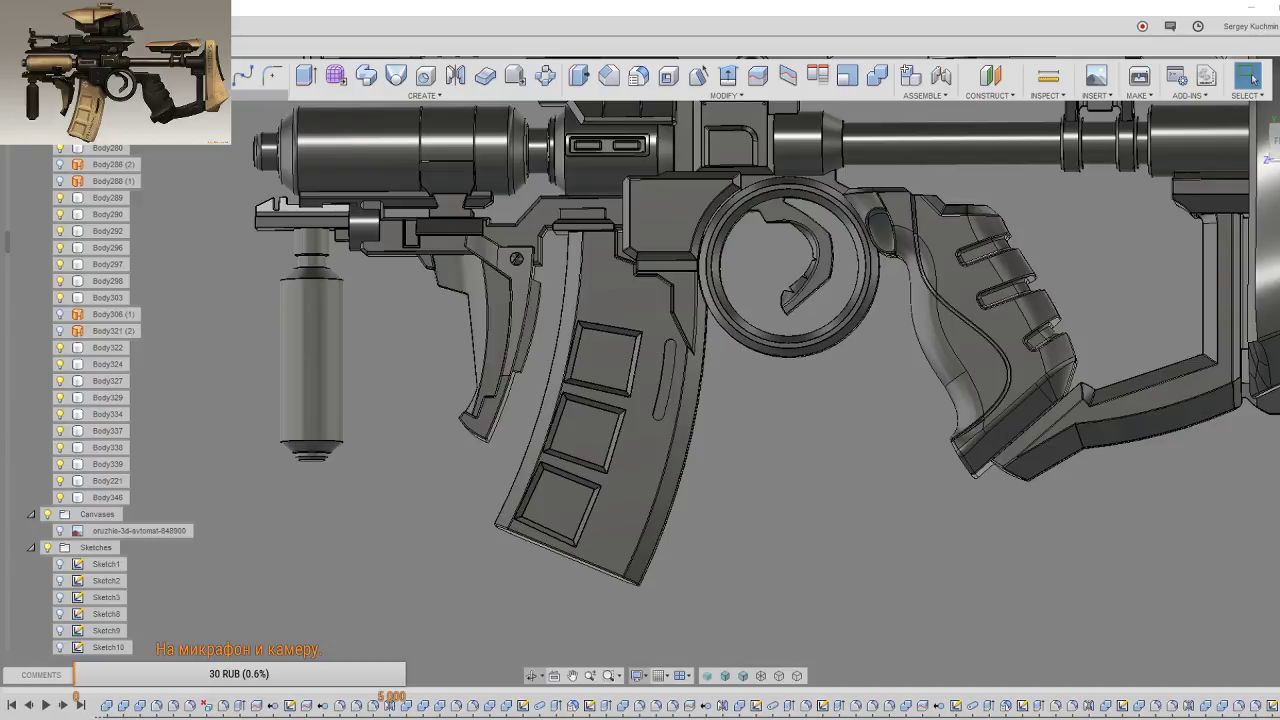
mouse_move(587, 522)
middle_mouse_down()
mouse_move(485, 647)
mouse_move(619, 516)
middle_mouse_up()
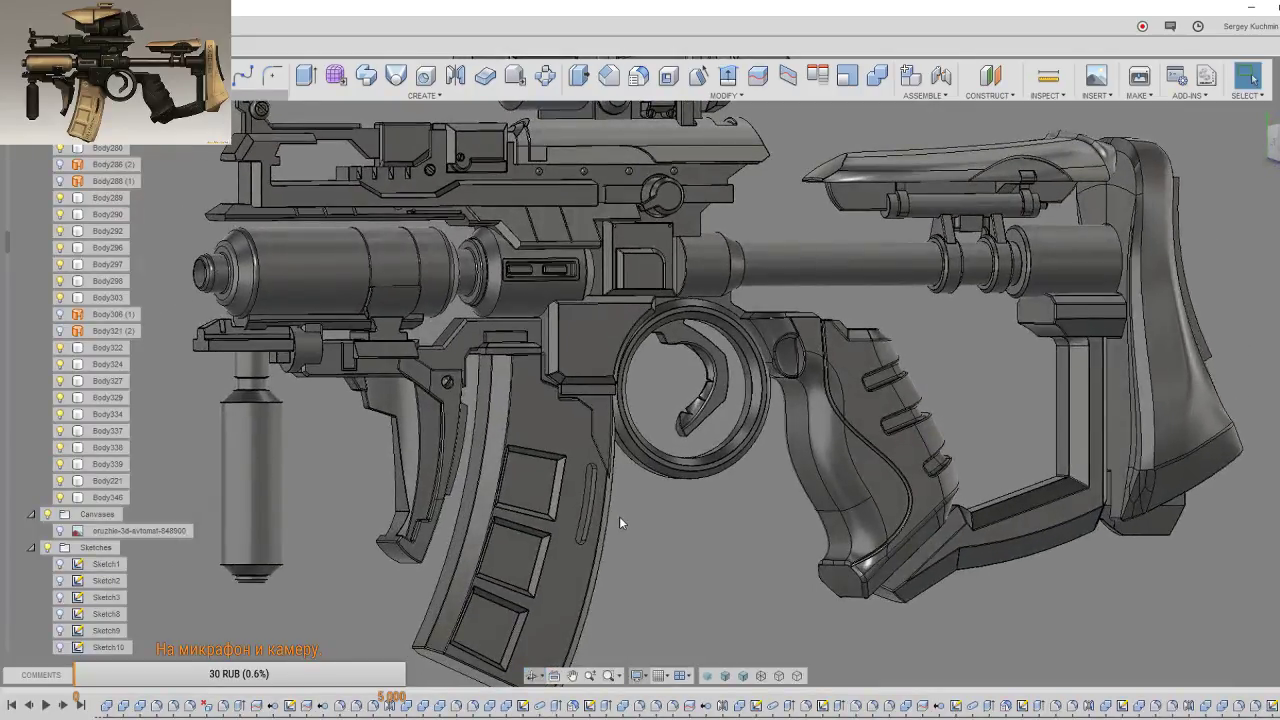
key("s")
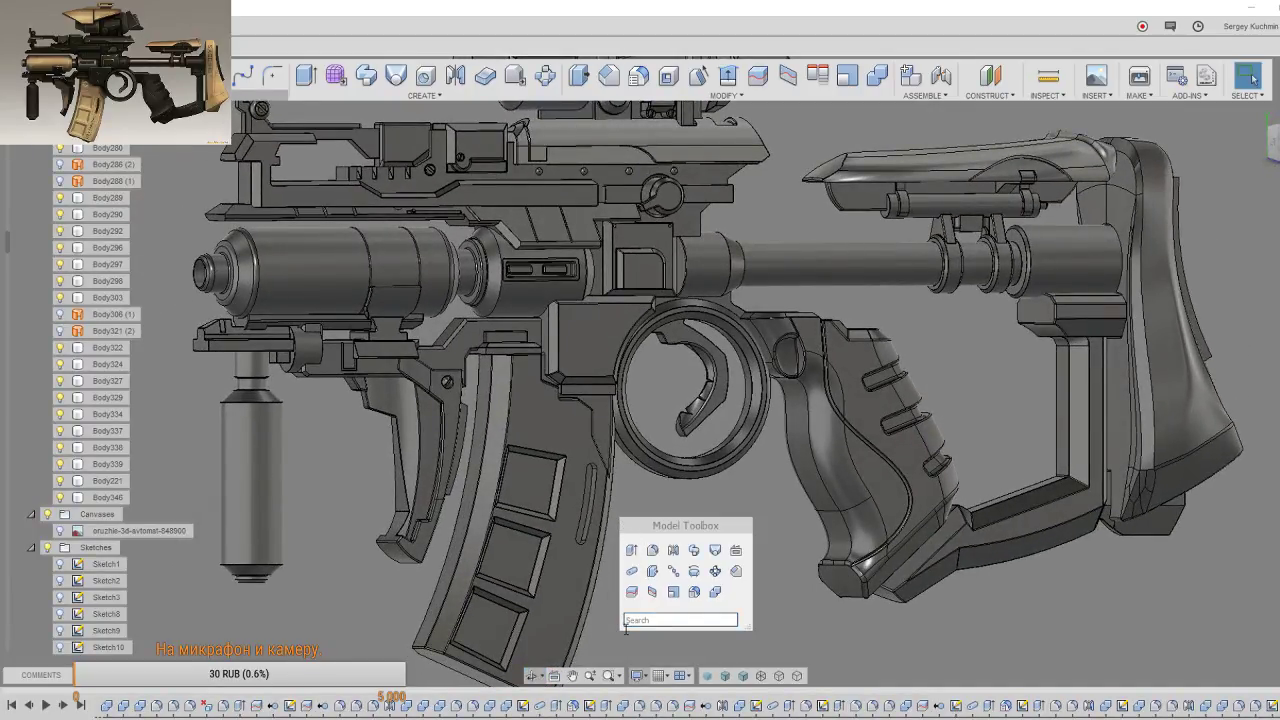
Step: Start a Faces-type mirror and select the five faces of the magazine slot
left_click(673, 552)
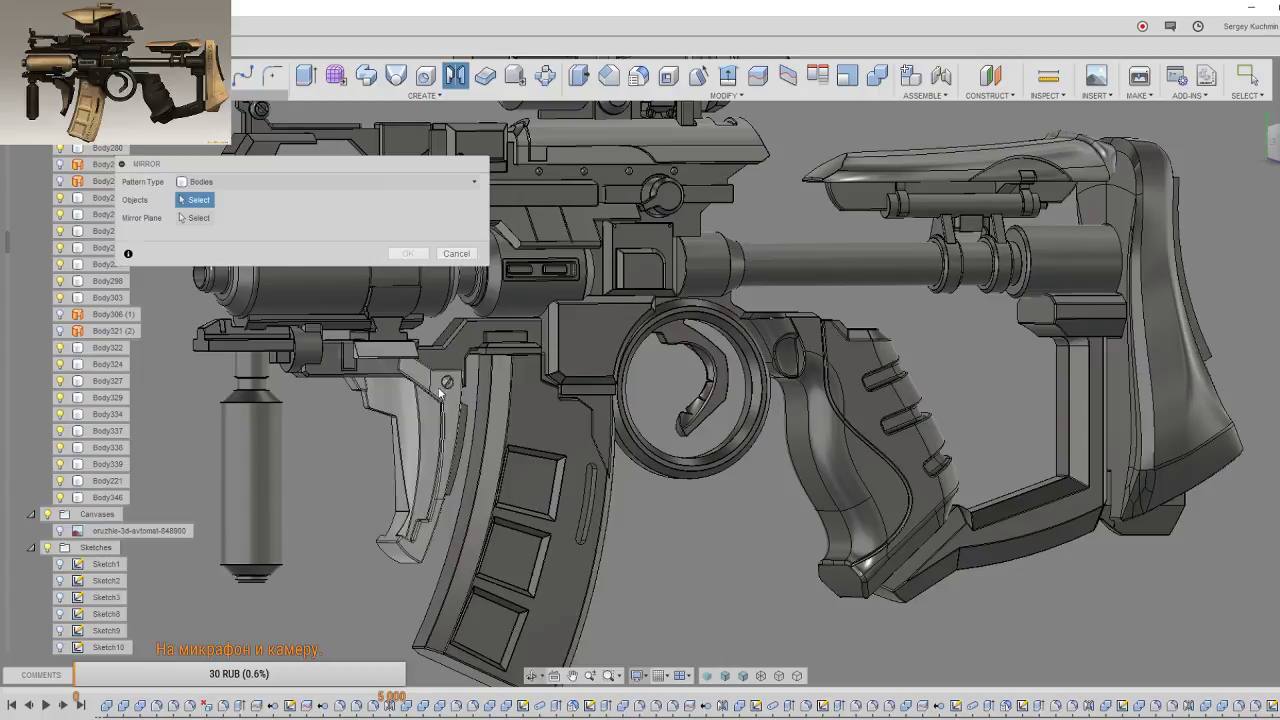
left_click(255, 182)
left_click(250, 194)
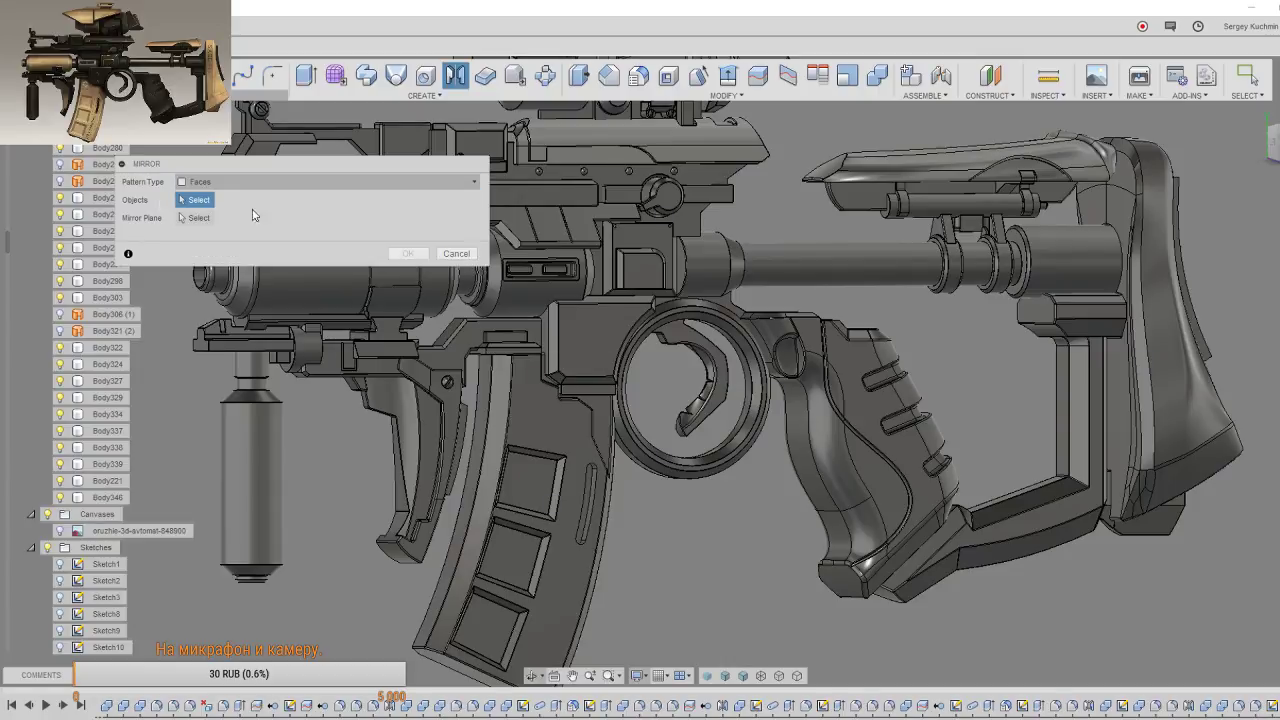
scroll(615, 520, "up", 5)
scroll(665, 520, "up", 3)
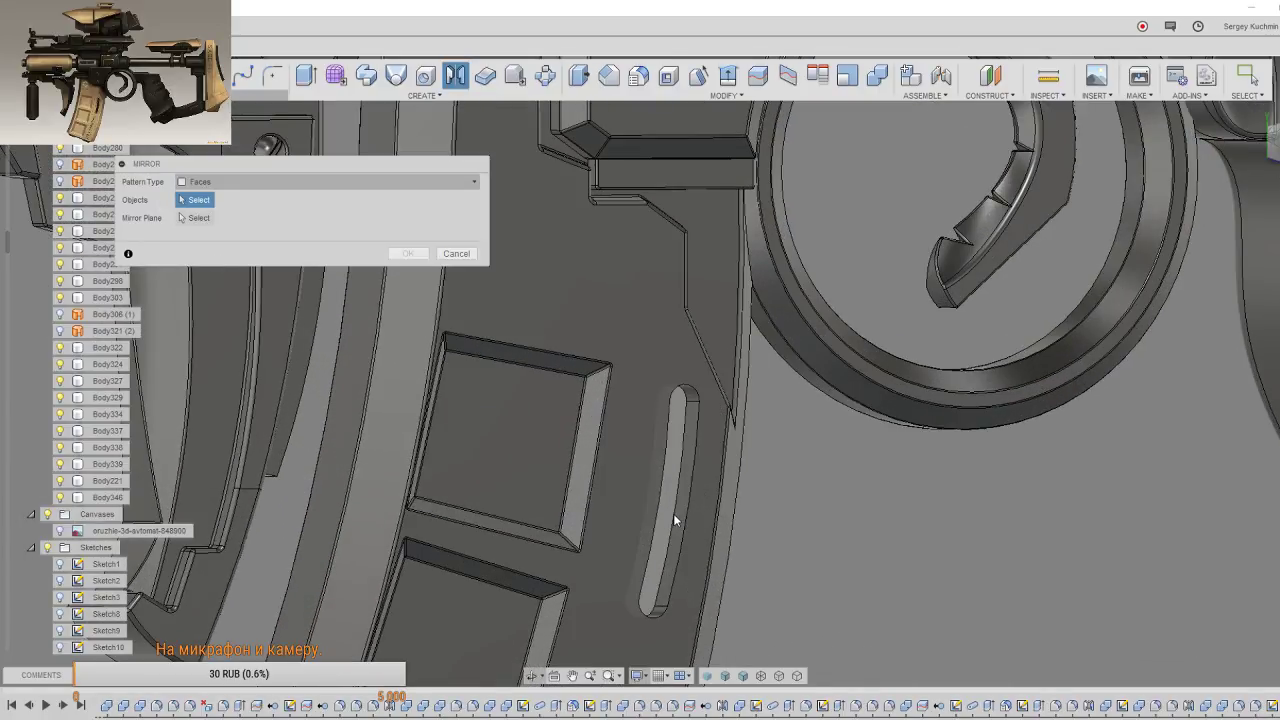
left_click(673, 516)
scroll(673, 516, "up", 2)
scroll(673, 513, "up", 2)
left_click(683, 509)
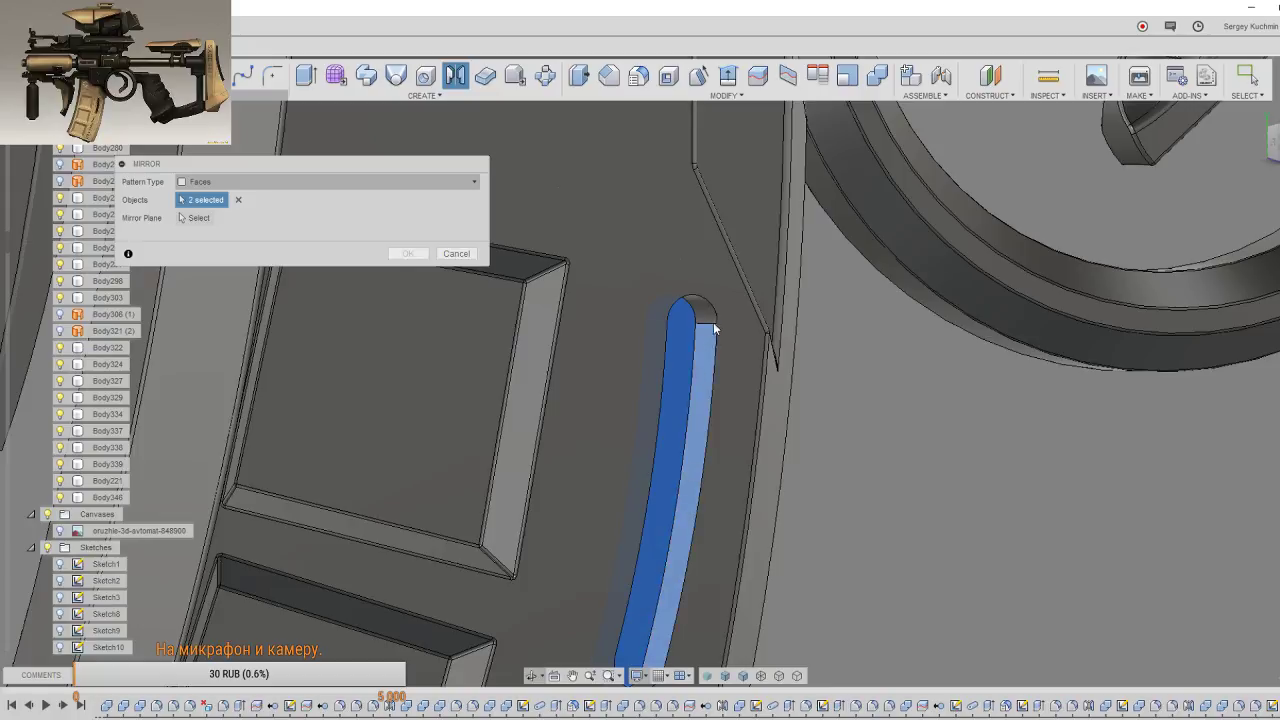
middle_click_drag(697, 366, 594, 371, "shift")
left_click(754, 443)
left_click(777, 463)
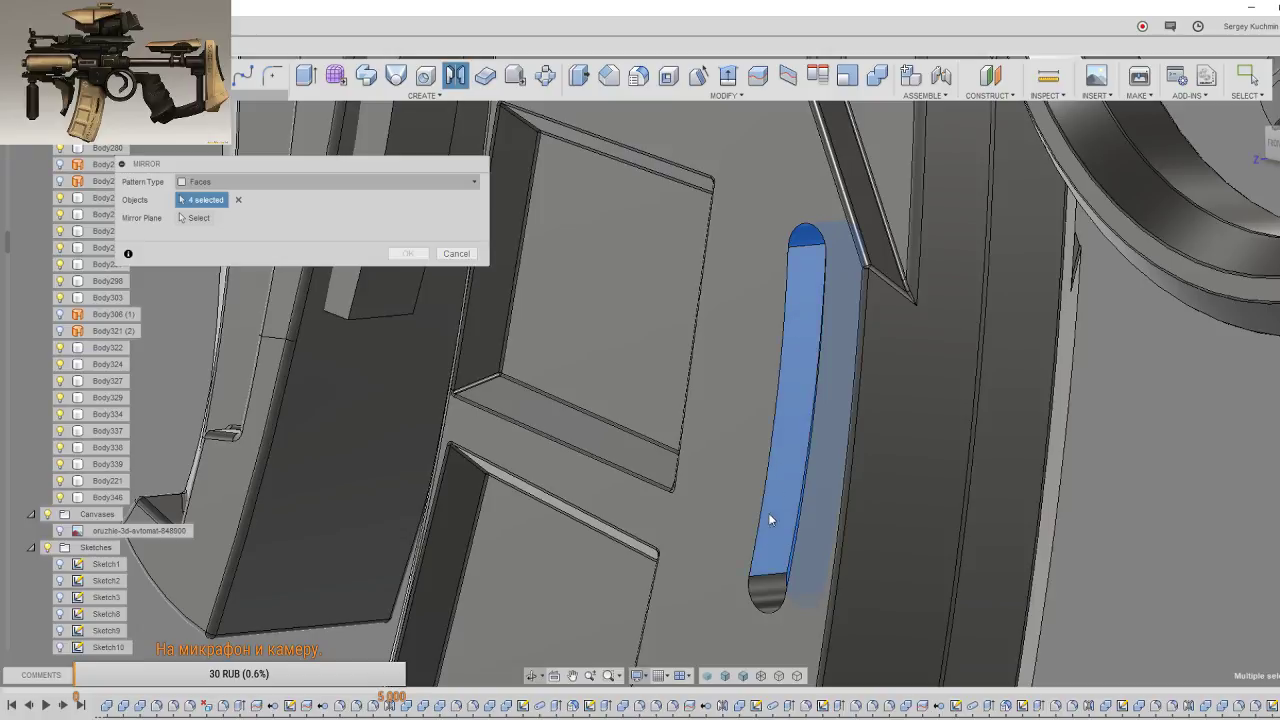
left_click(766, 591)
Step: Show the Origin planes, set the origin plane as Mirror Plane, and confirm the mirror
middle_click_drag(766, 591, 755, 566, "shift")
scroll(759, 581, "down", 2)
scroll(751, 556, "down", 4)
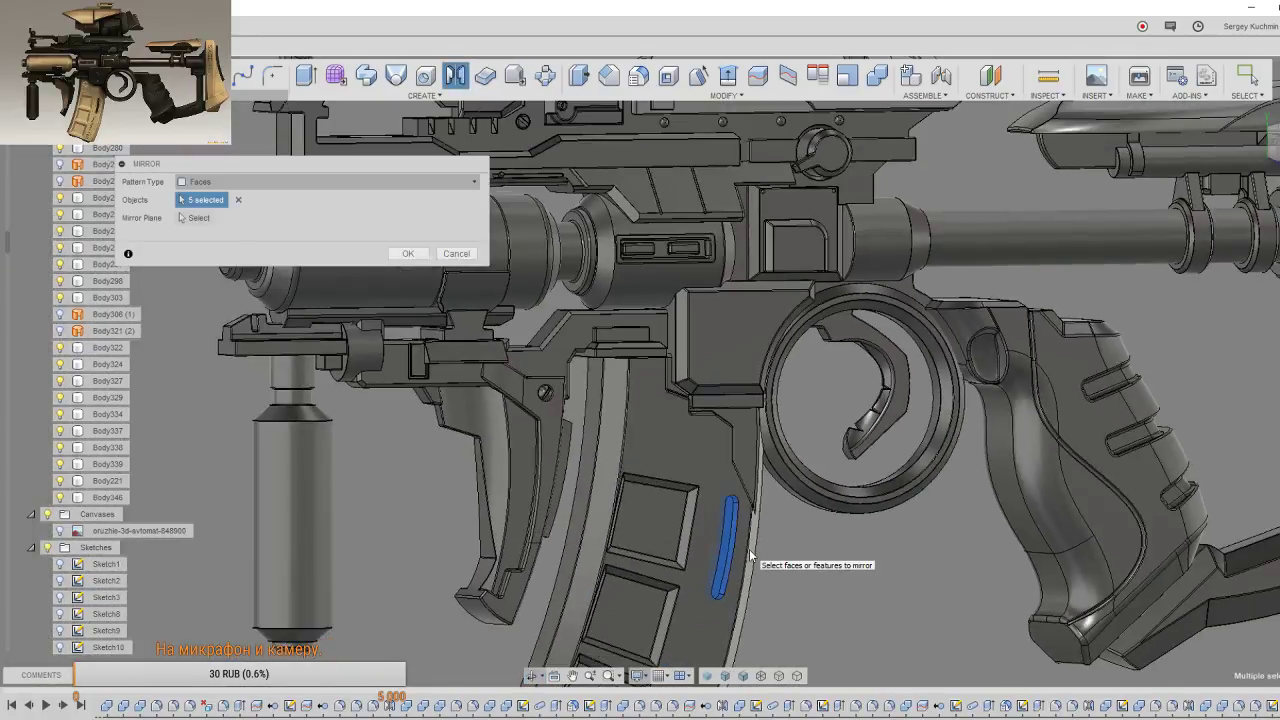
scroll(751, 556, "down", 3)
scroll(751, 556, "down", 2)
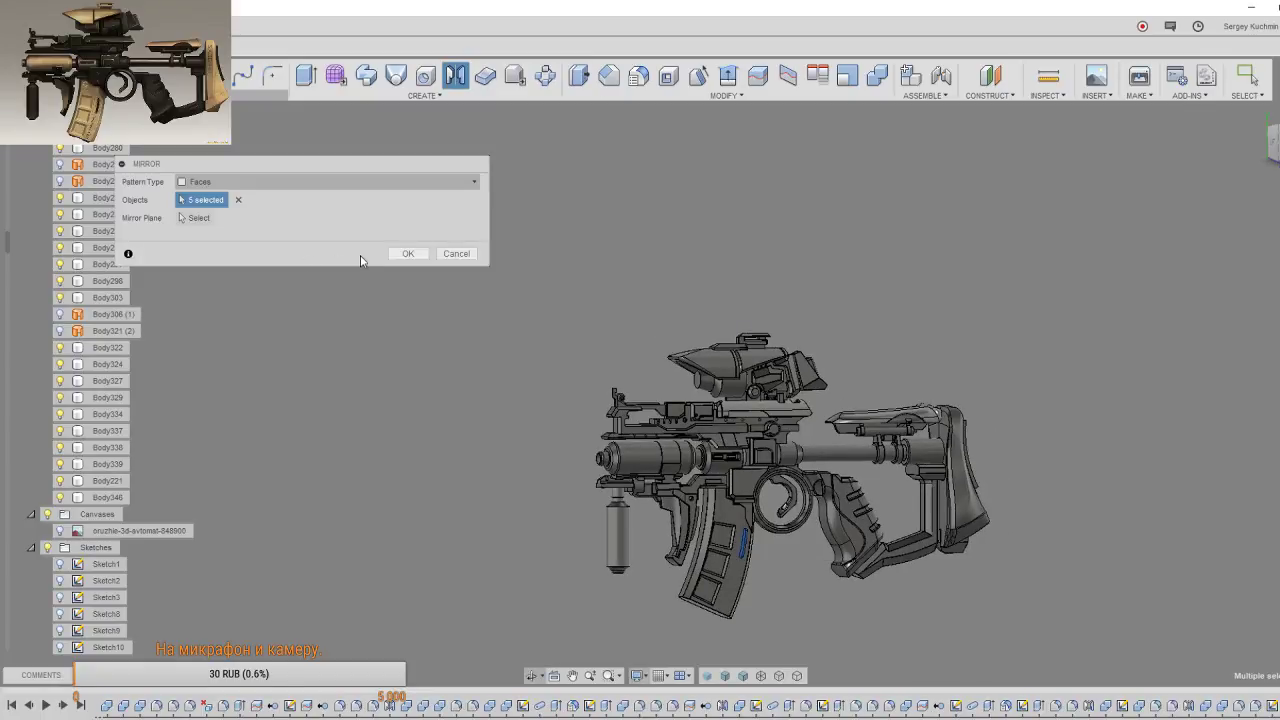
scroll(80, 186, "up", 2)
scroll(86, 231, "up", 2)
scroll(86, 231, "up", 2)
scroll(86, 231, "up", 3)
scroll(86, 231, "up", 2)
scroll(86, 231, "up", 3)
scroll(86, 231, "up", 2)
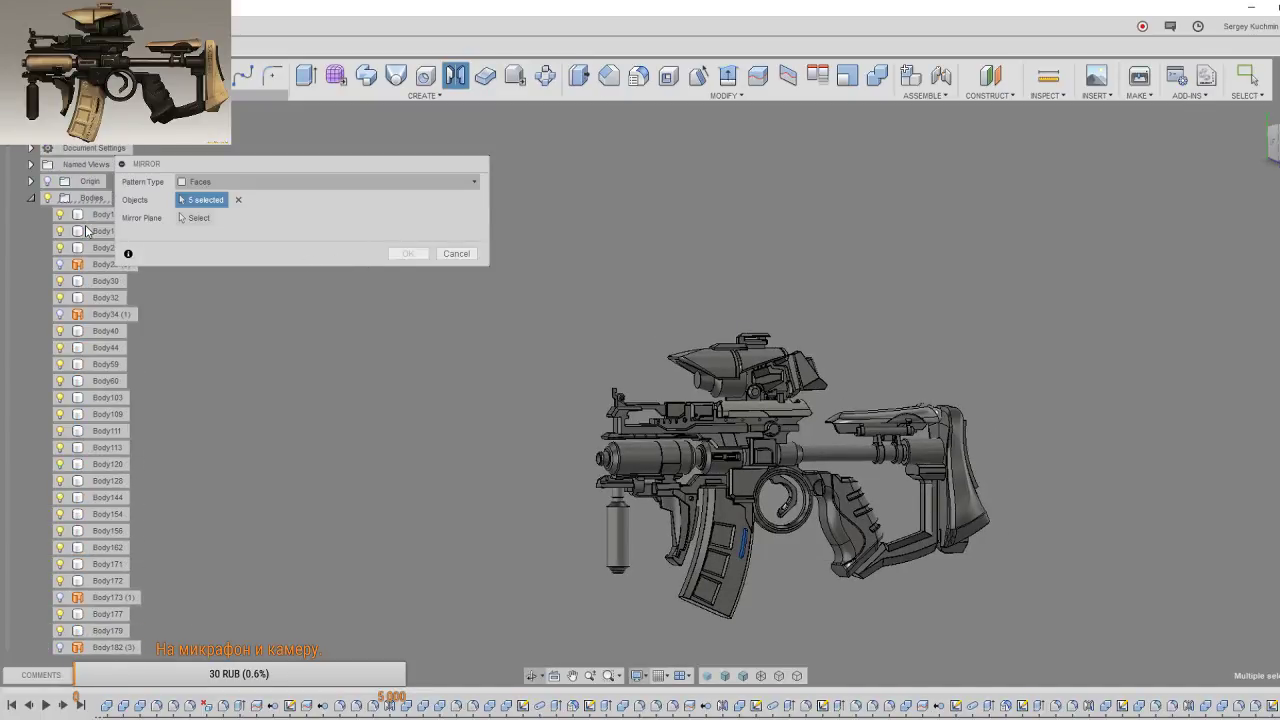
left_click(47, 181)
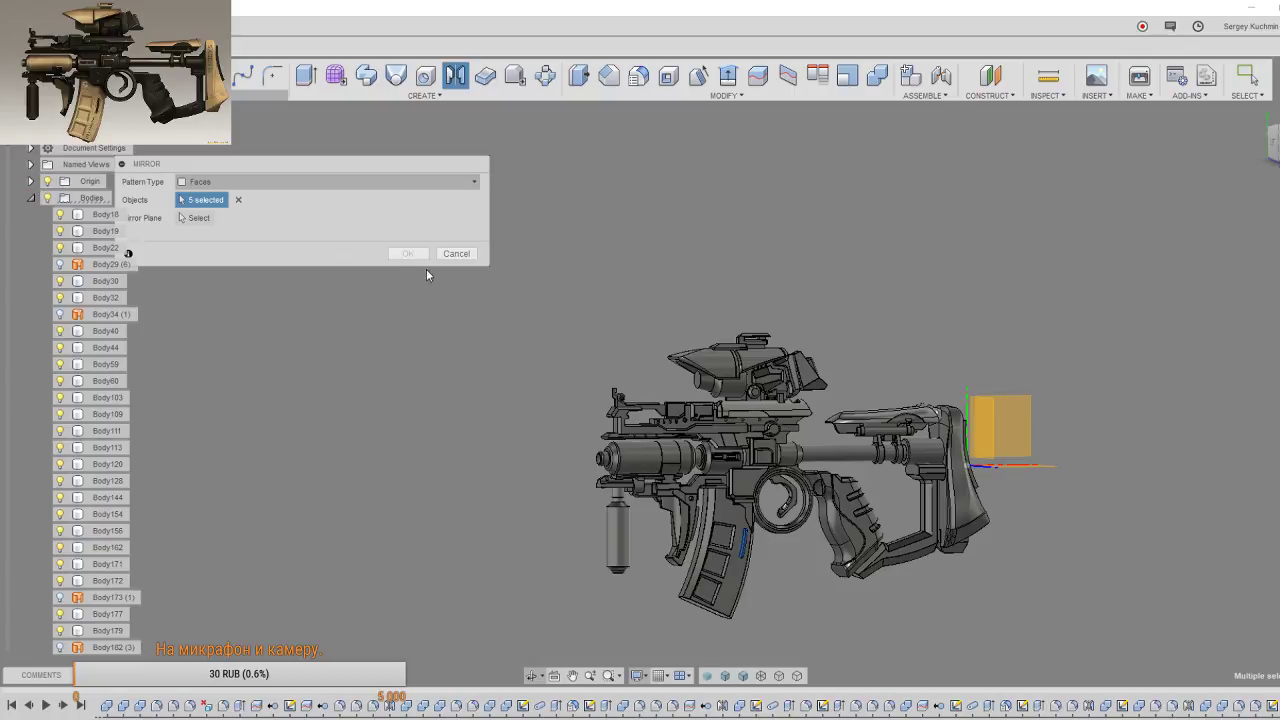
left_click(186, 217)
left_click(1023, 447)
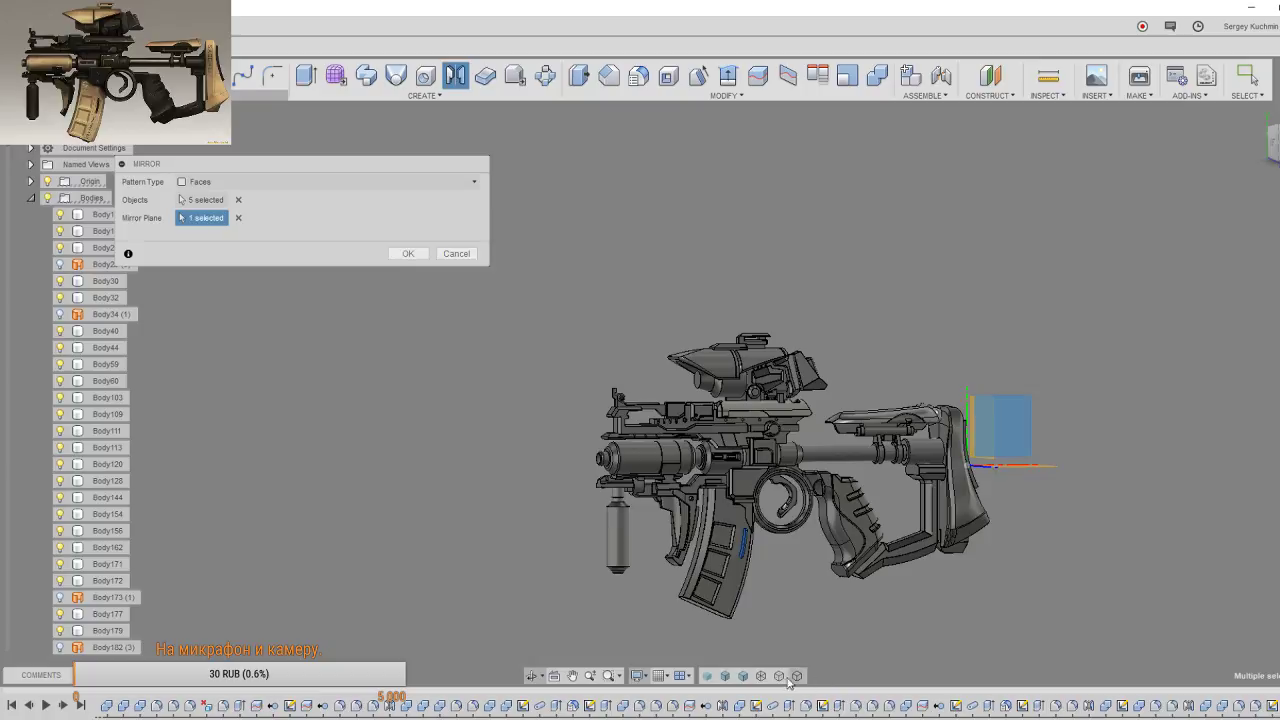
scroll(730, 600, "up", 2)
scroll(742, 558, "up", 2)
scroll(745, 550, "up", 2)
left_click(408, 253)
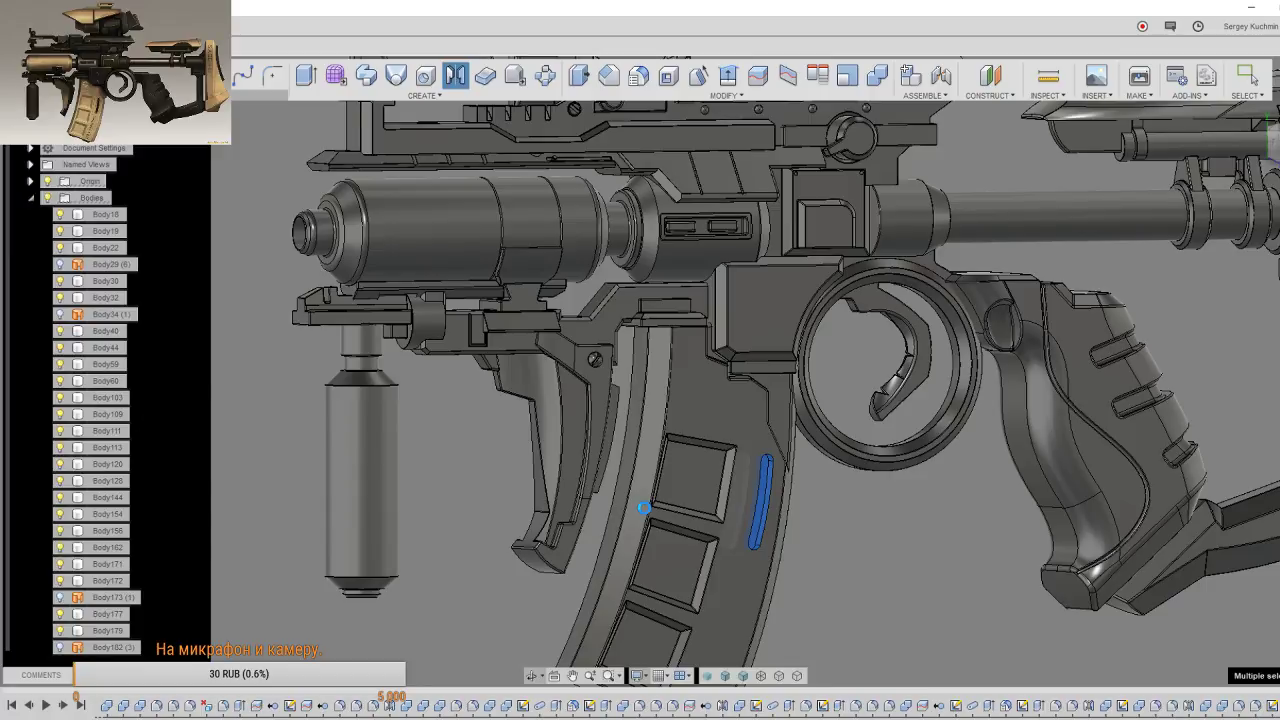
key("Escape")
middle_click_drag(656, 511, 600, 500, "shift")
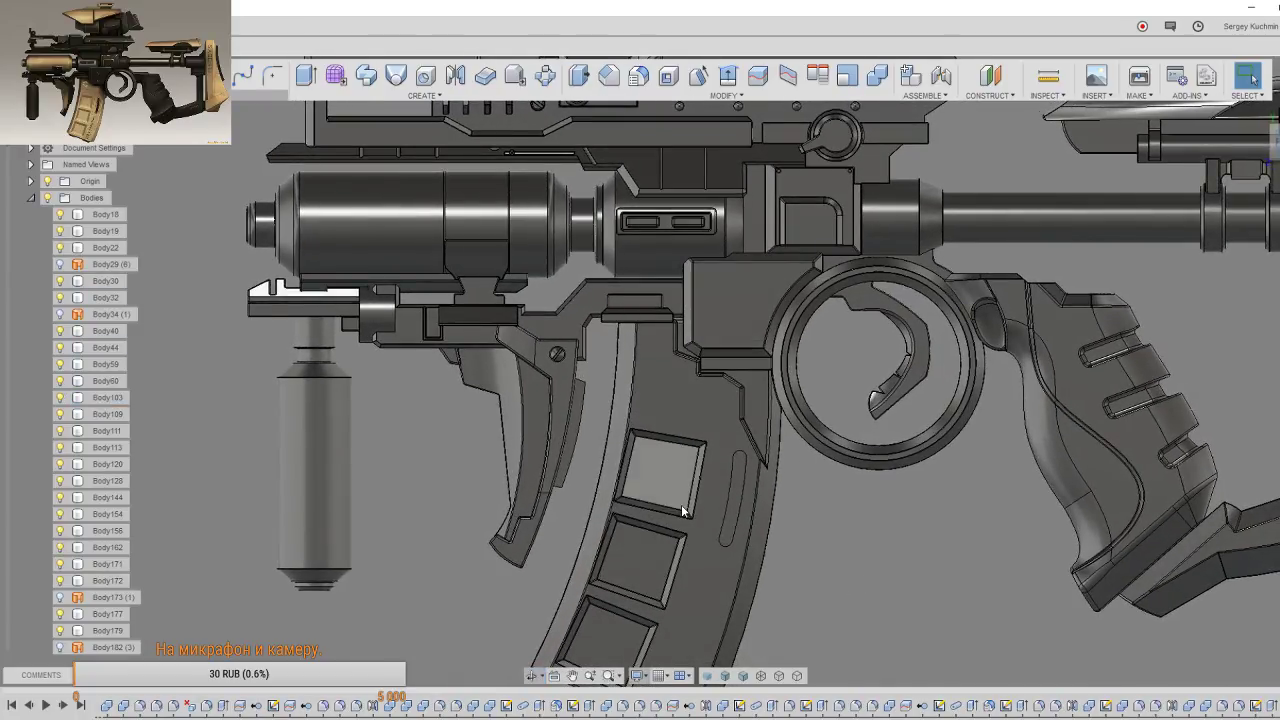
scroll(681, 504, "up", 3)
scroll(674, 469, "up", 2)
middle_click_drag(698, 492, 633, 352)
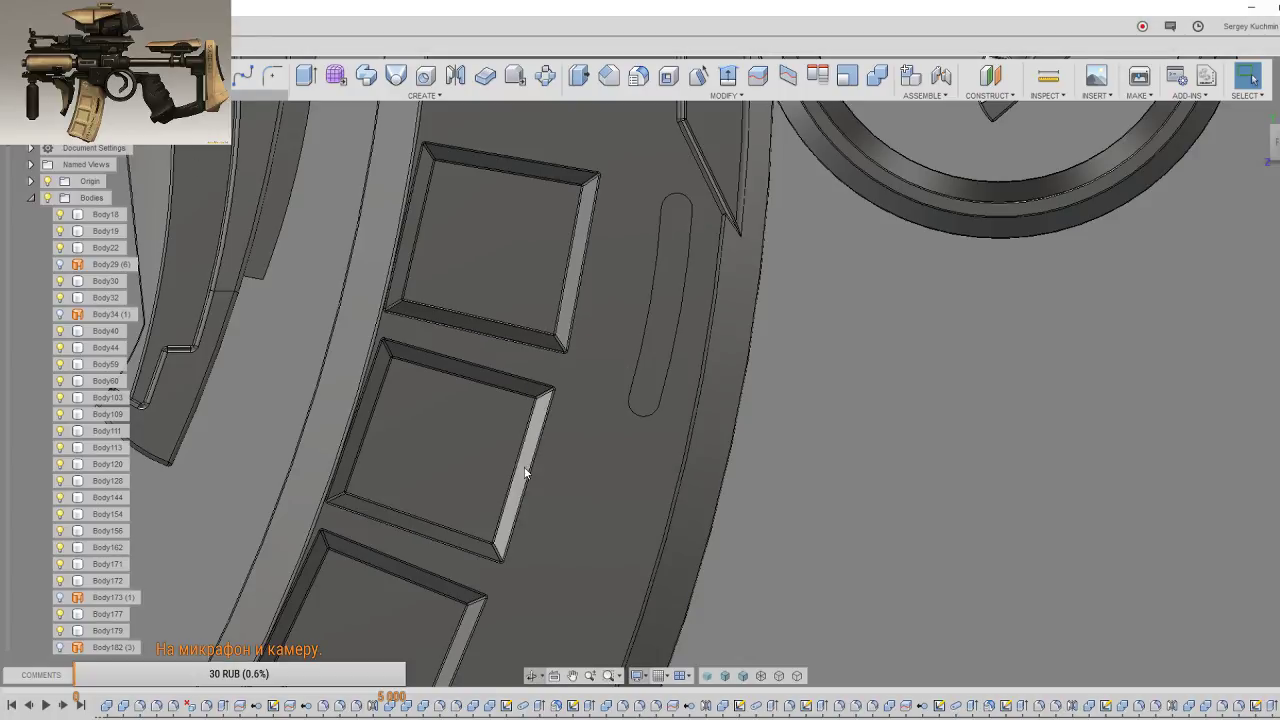
middle_click_drag(523, 471, 455, 567)
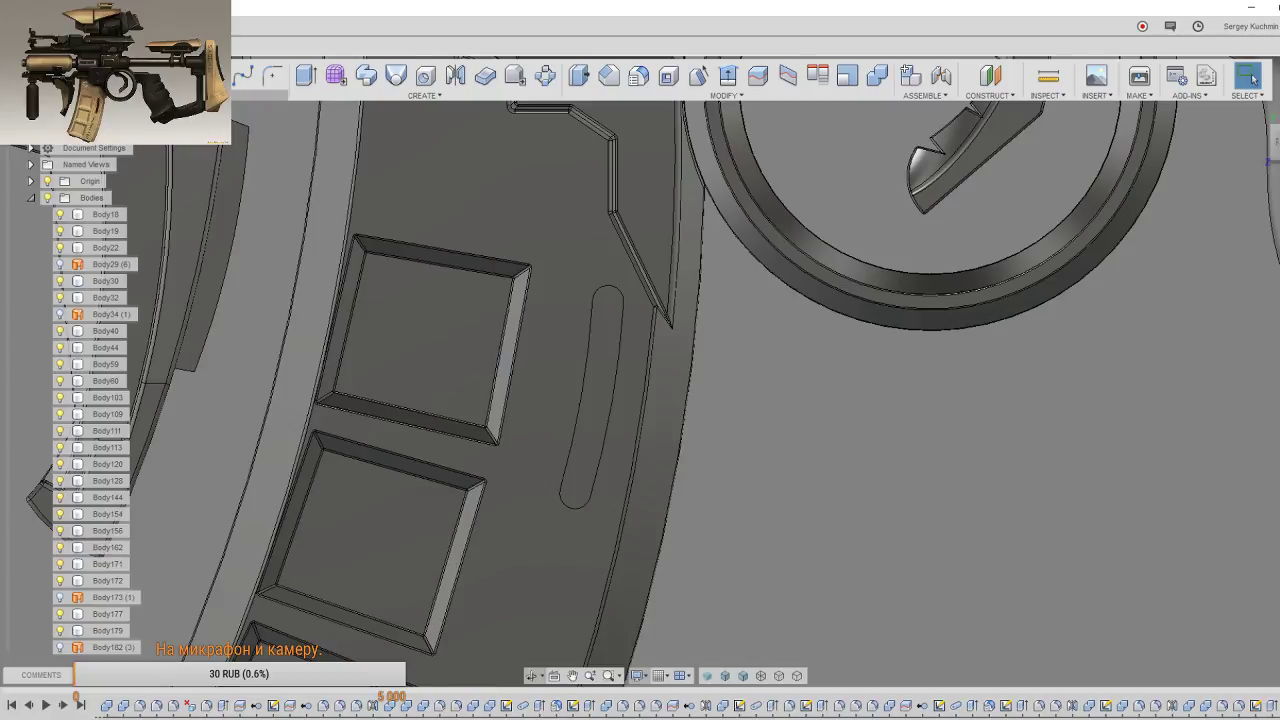
left_click(258, 95)
mouse_move(122, 455)
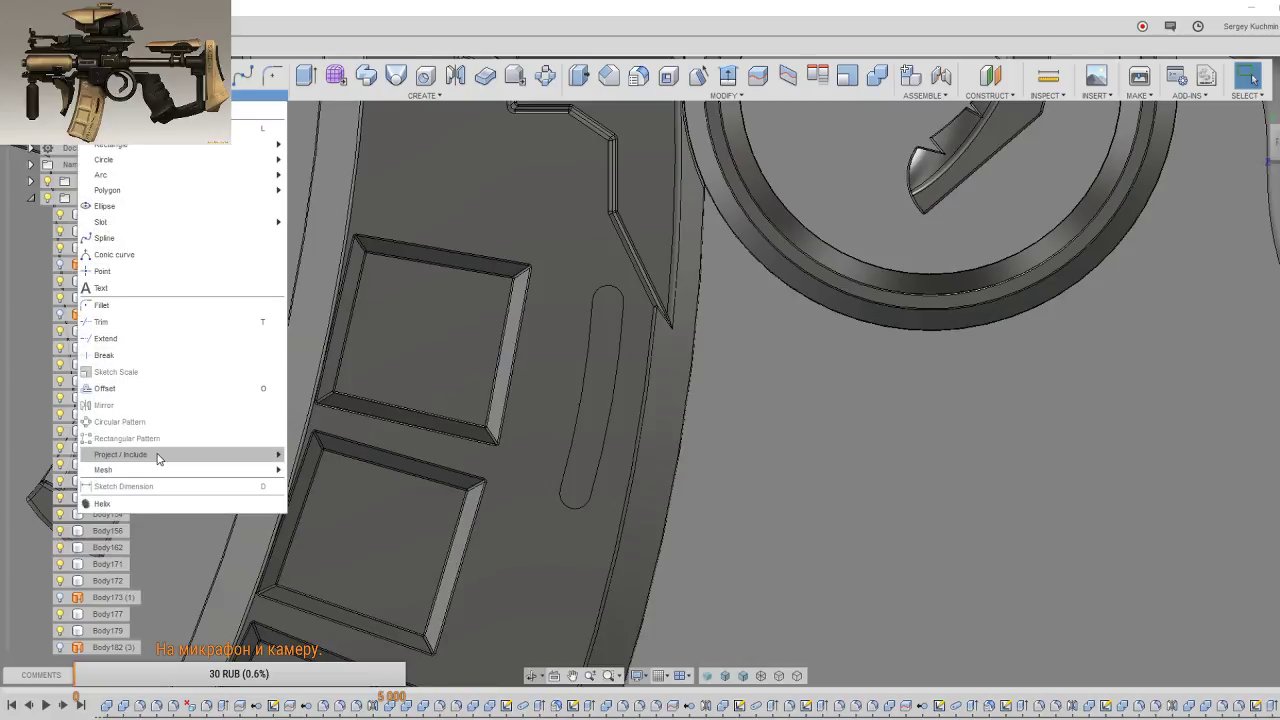
Step: Project the magazine plate face's outline, pockets and rounded slot edges into the sketch
left_click(300, 457)
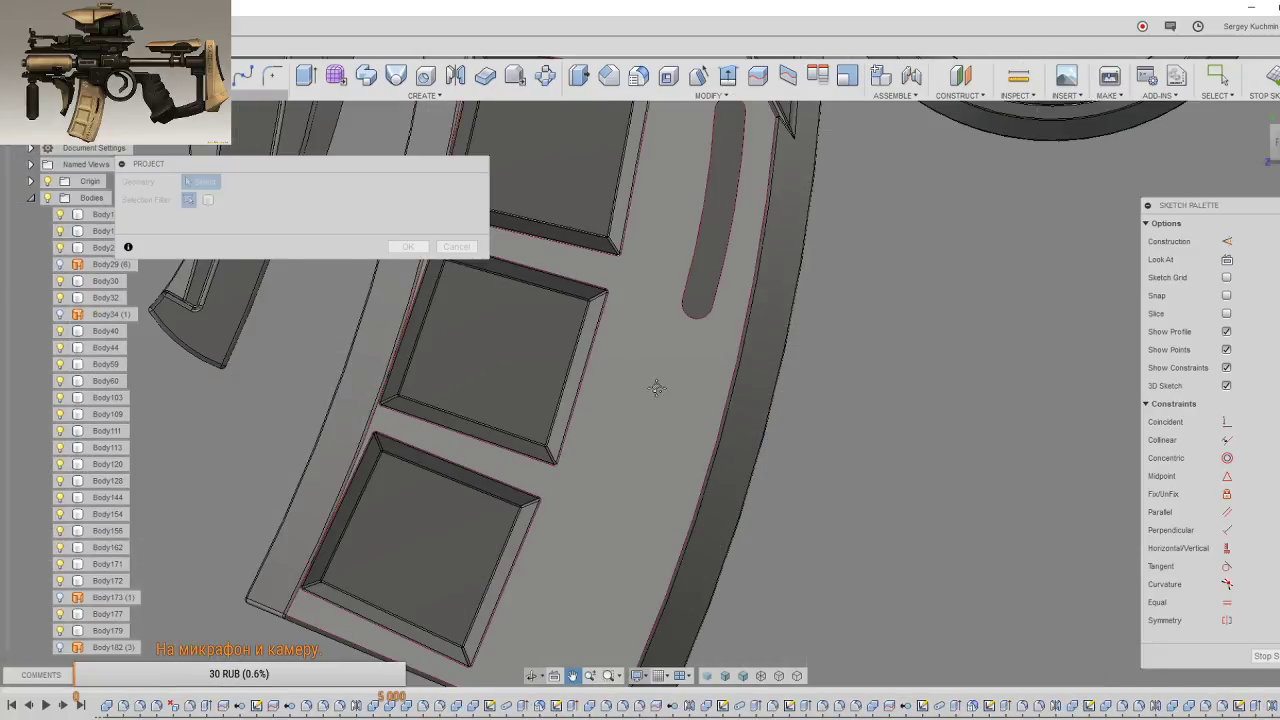
middle_click_drag(656, 388, 536, 594)
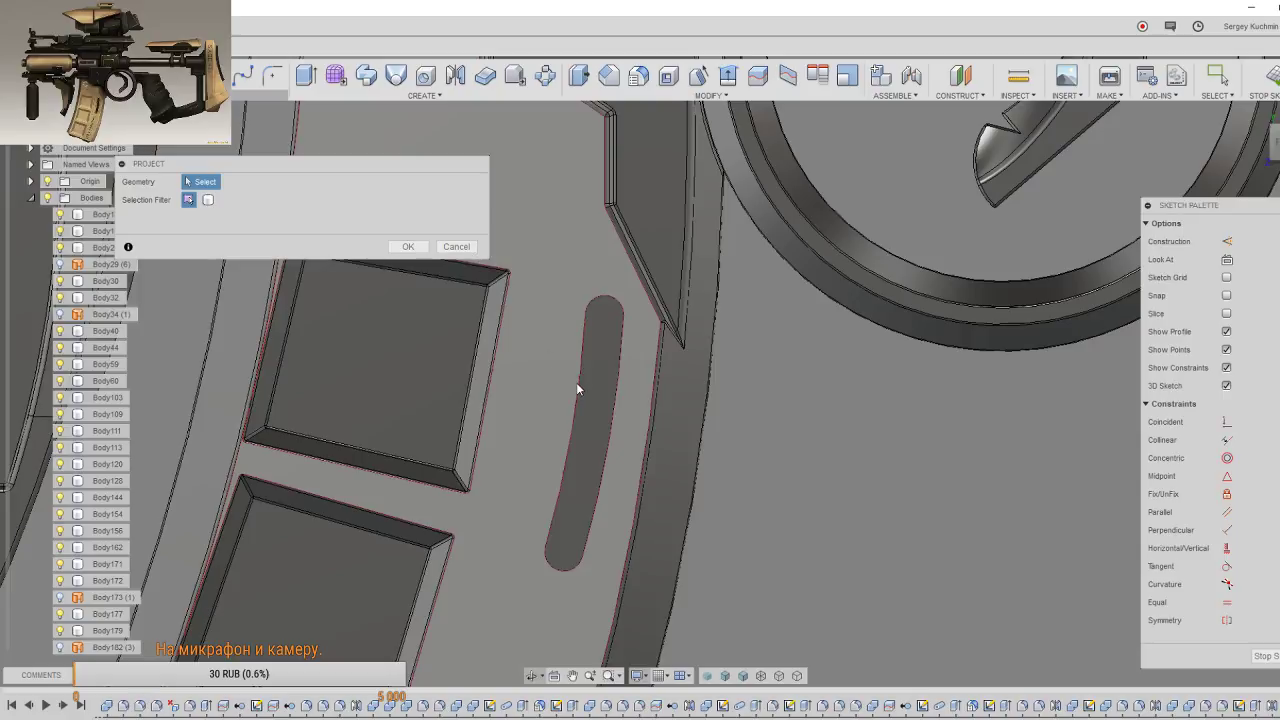
left_click(448, 258)
left_click(412, 246)
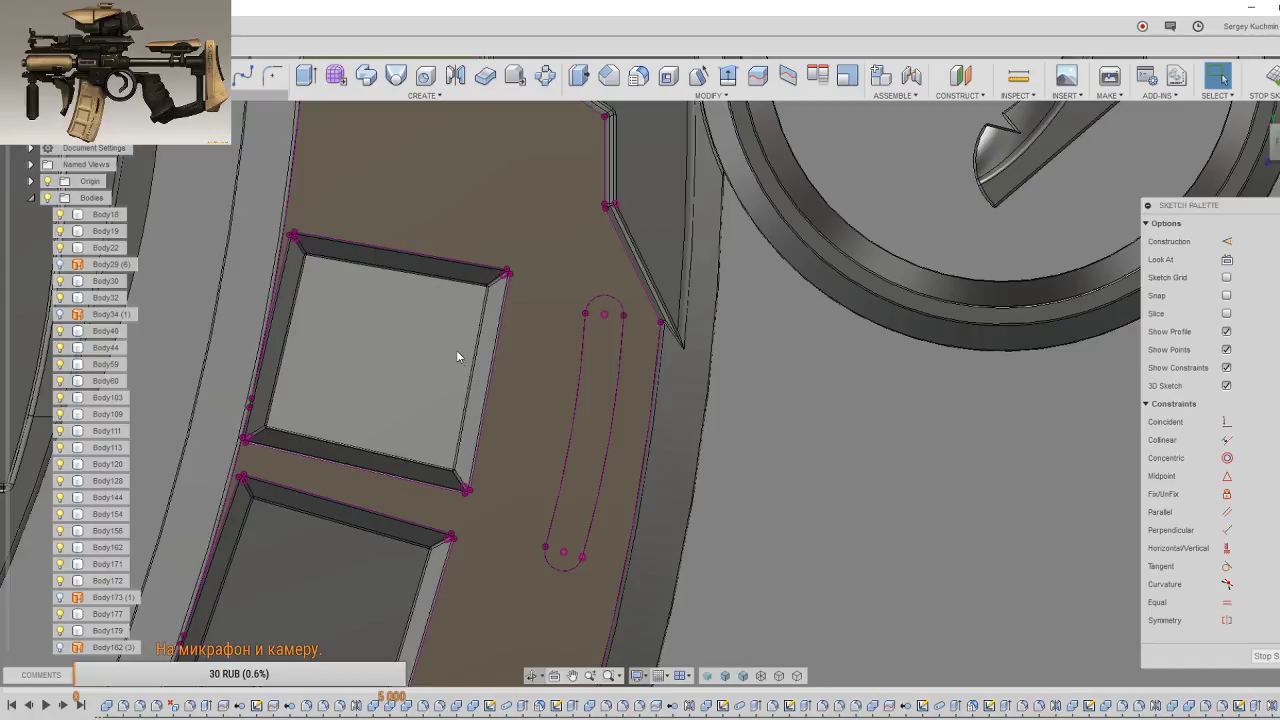
Step: Offset the rounded slot outline by -3.019 mm, then finish the sketch
key("s")
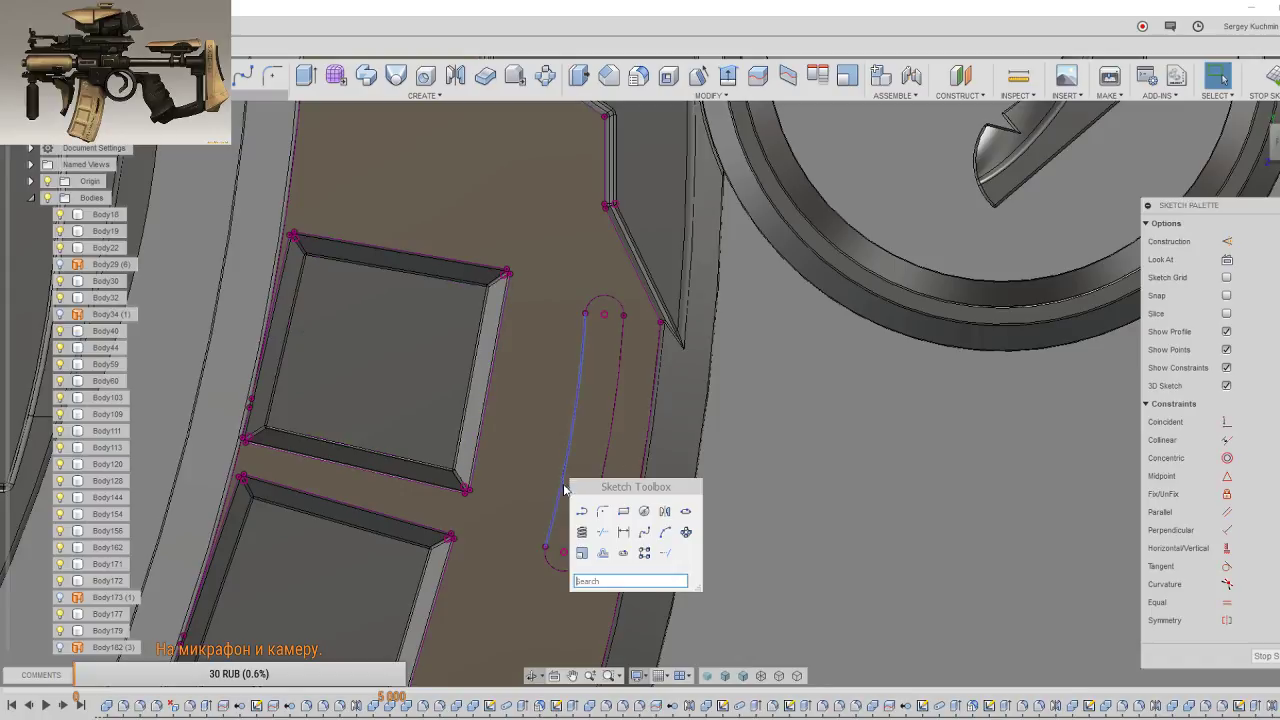
left_click(603, 553)
left_click(555, 525)
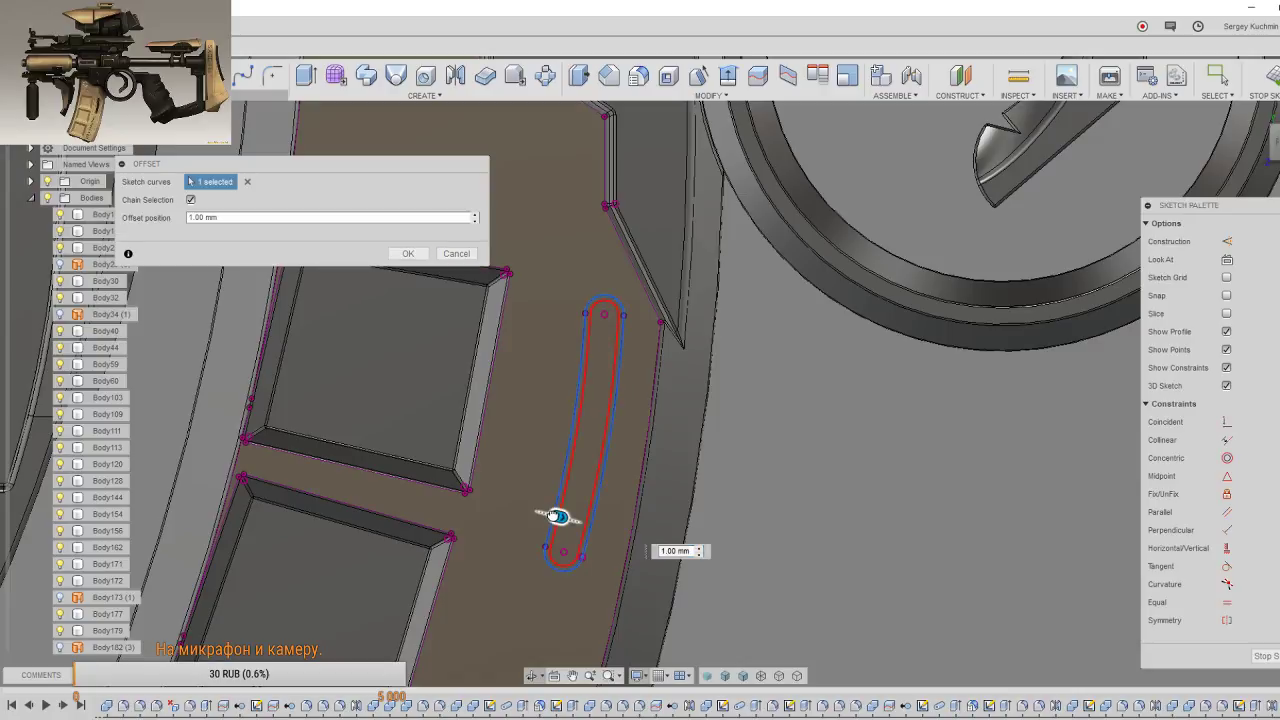
left_click_drag(543, 513, 536, 509)
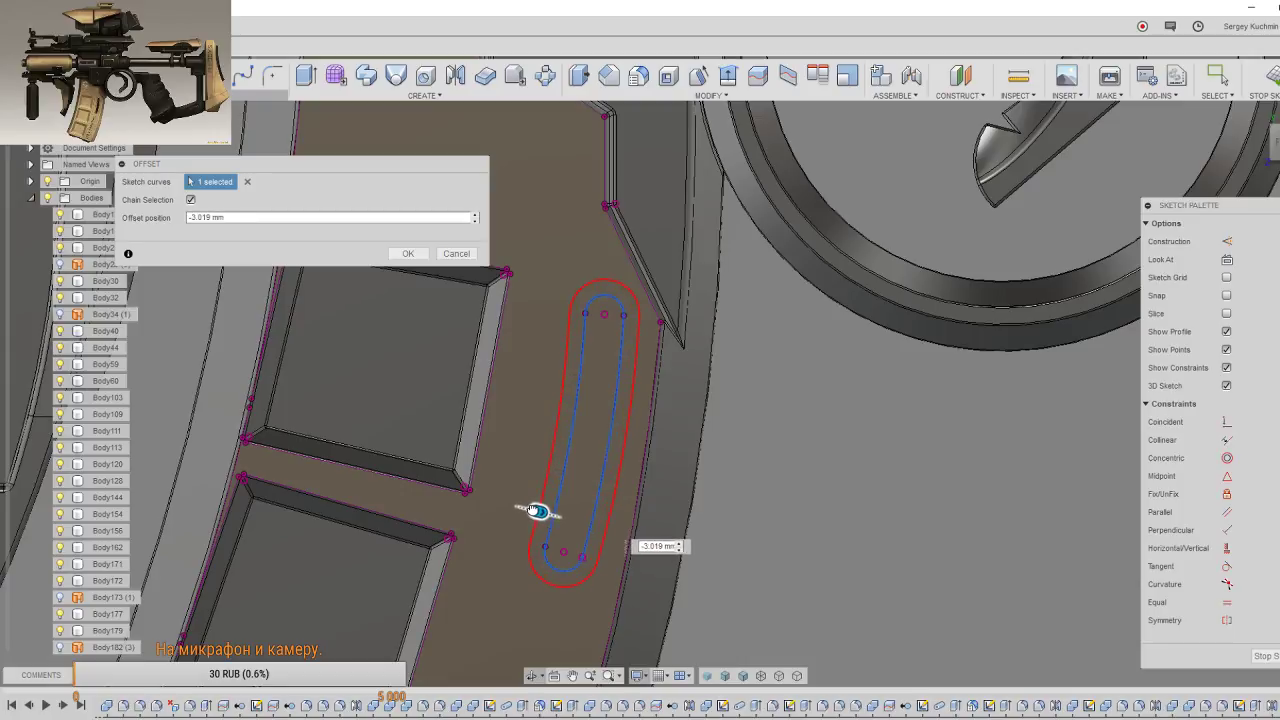
left_click(408, 253)
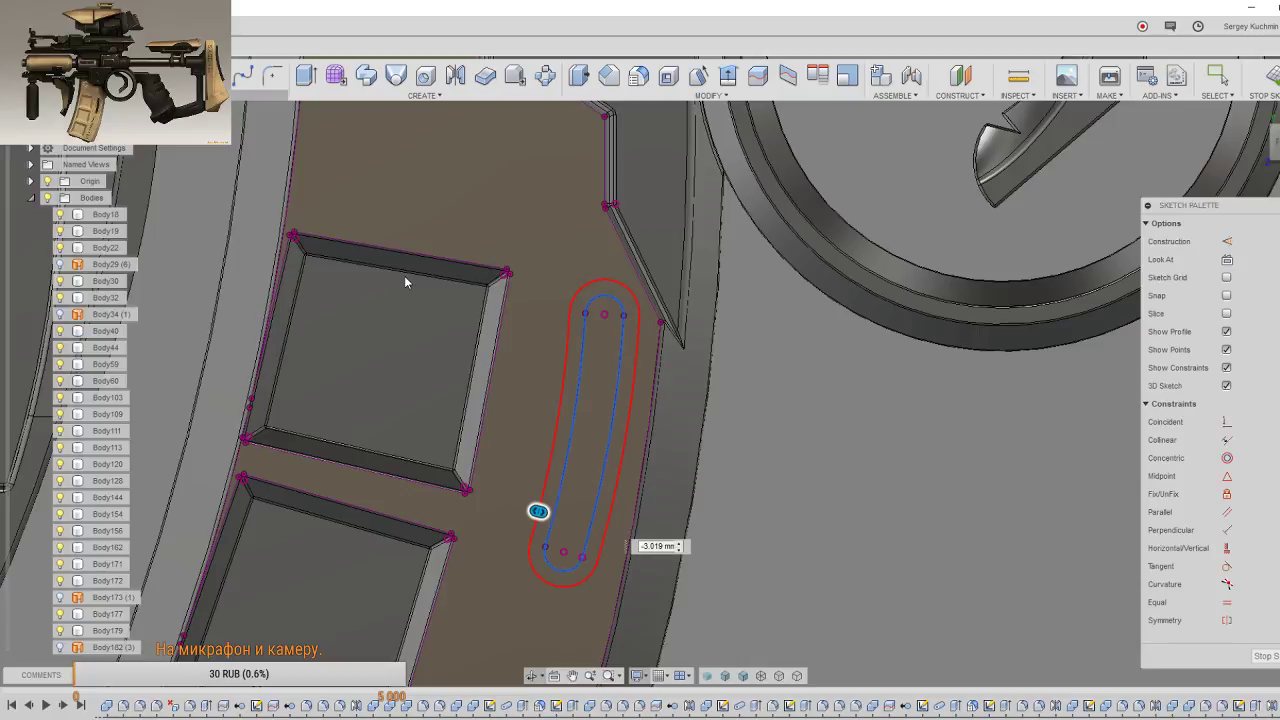
key("Return")
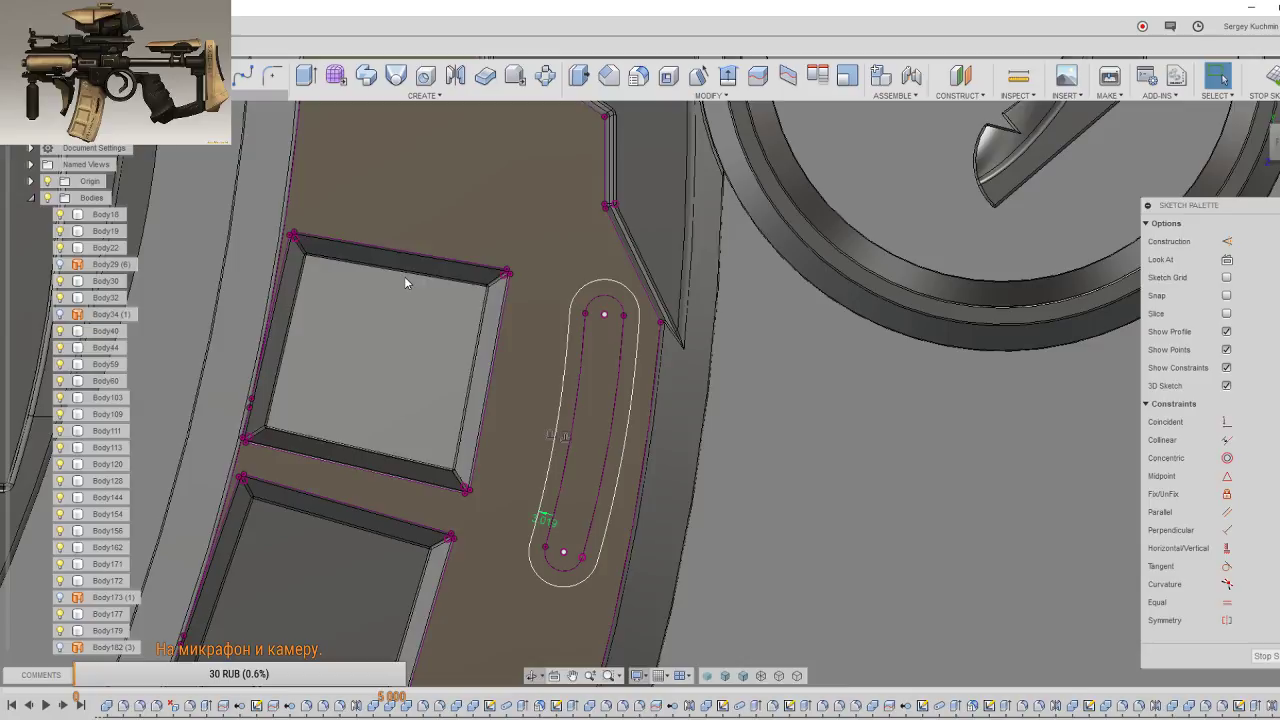
left_click(1265, 656)
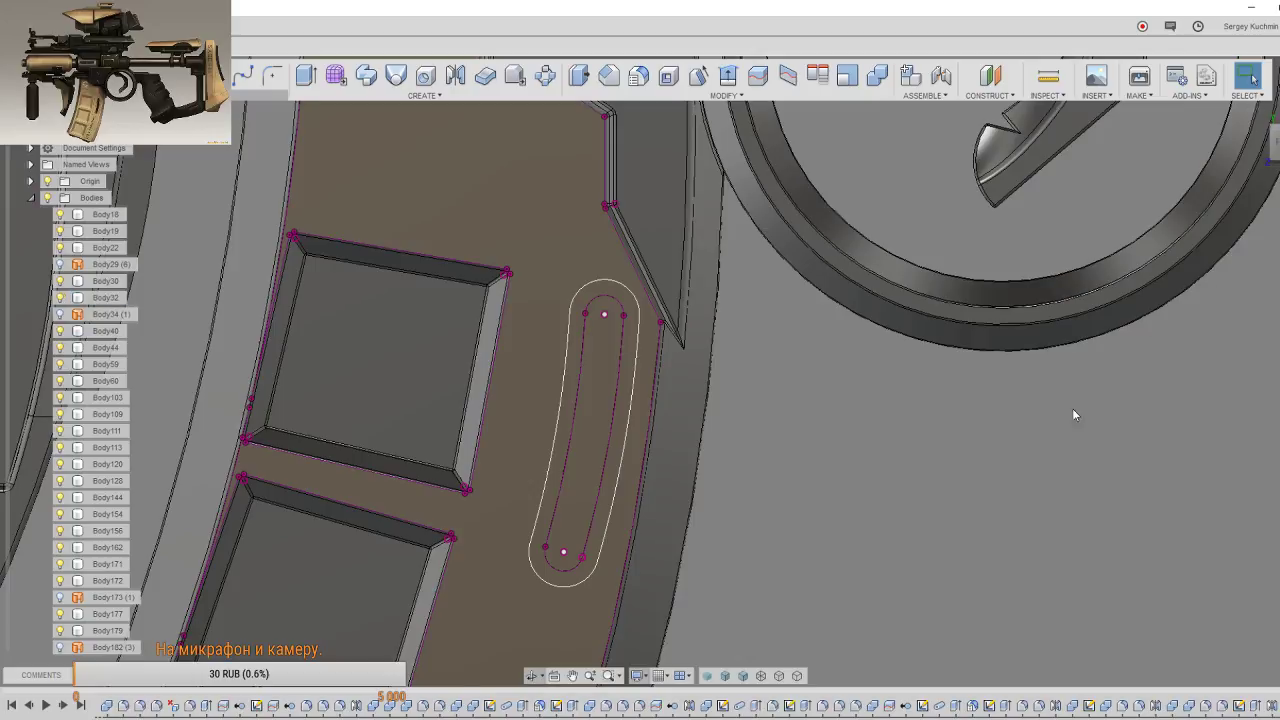
Step: Frame the magazine, collapse Bodies and expand Sketches in the model tree
scroll(947, 491, "down", 3)
scroll(947, 491, "down", 2)
middle_click_drag(928, 528, 851, 363)
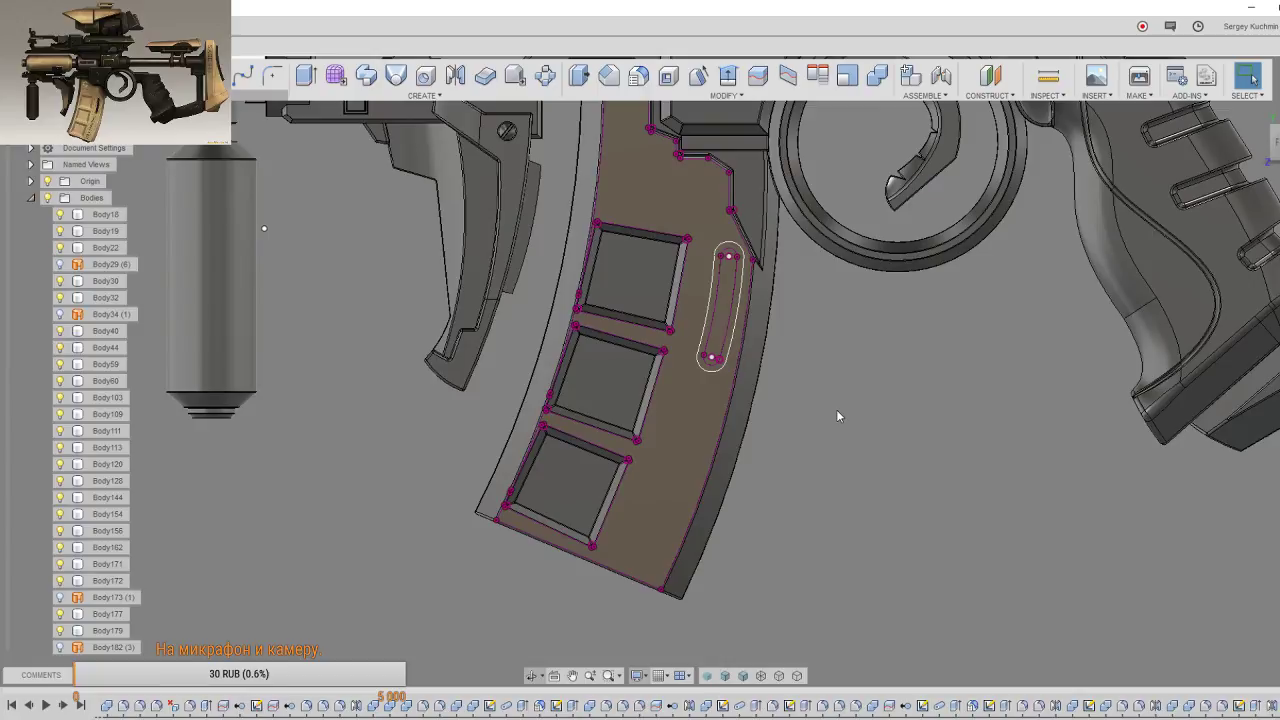
middle_click_drag(780, 408, 751, 400)
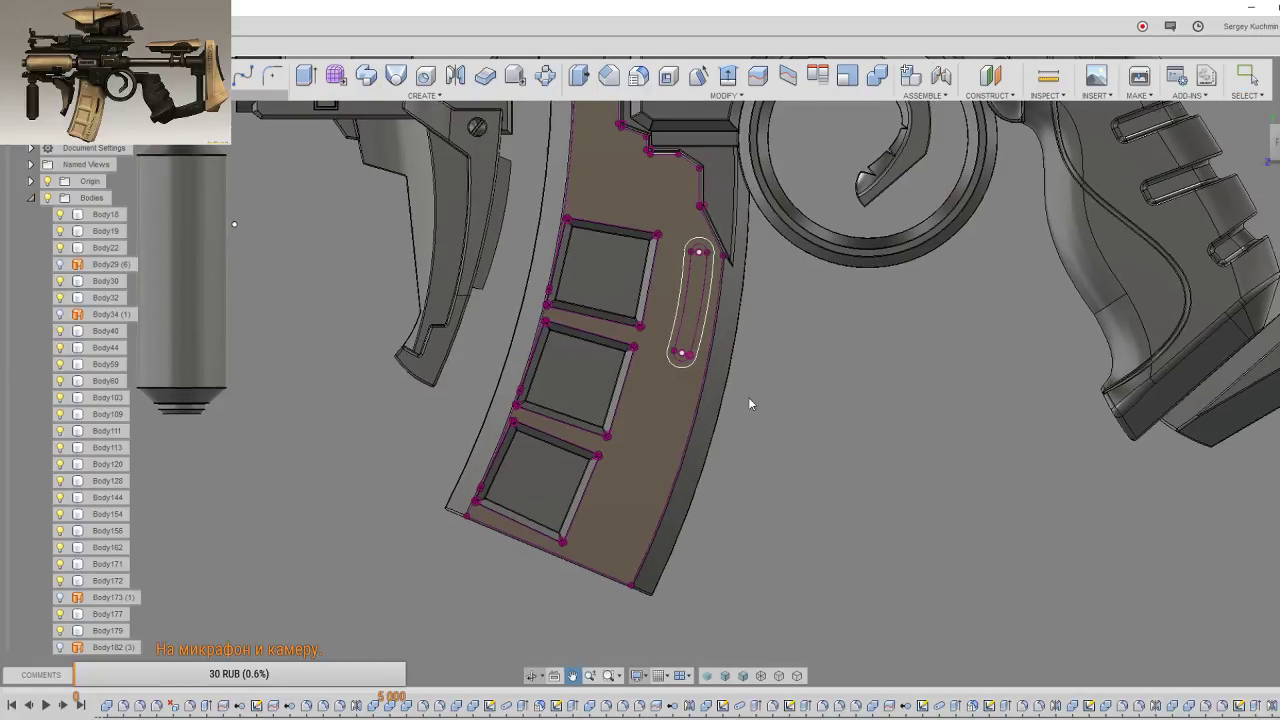
left_click(31, 197)
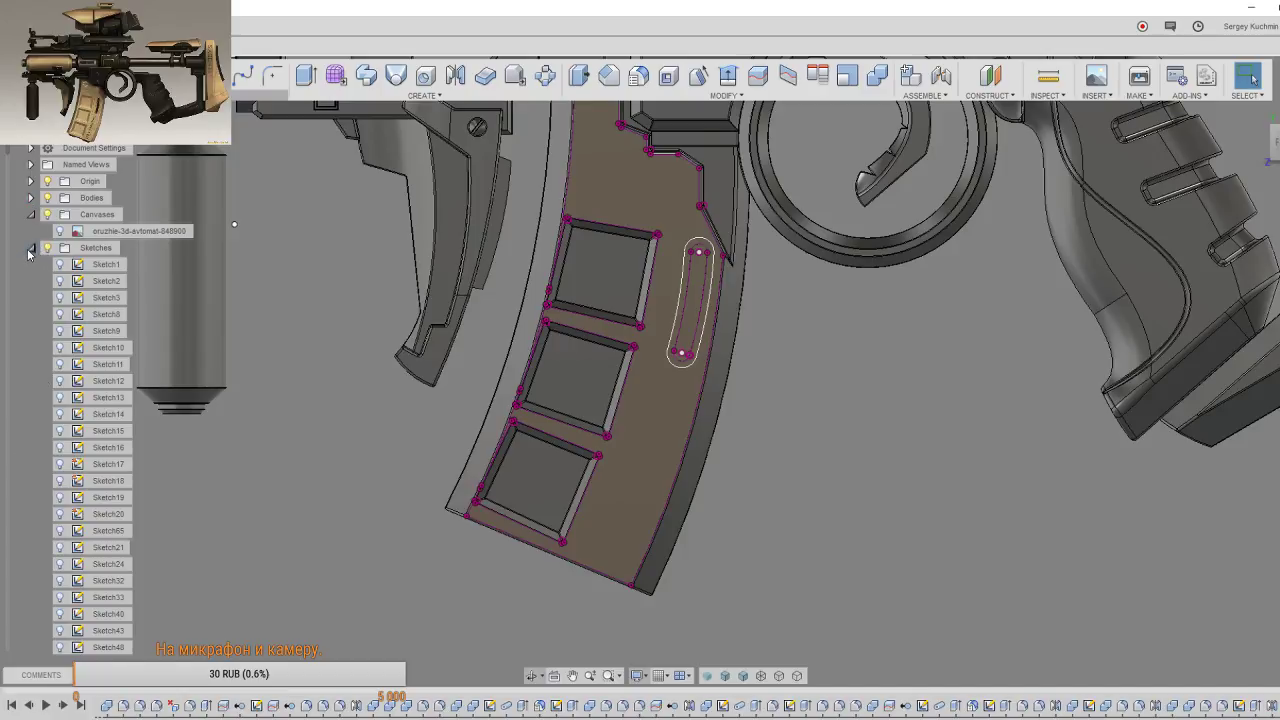
left_click(31, 247)
left_click(31, 248)
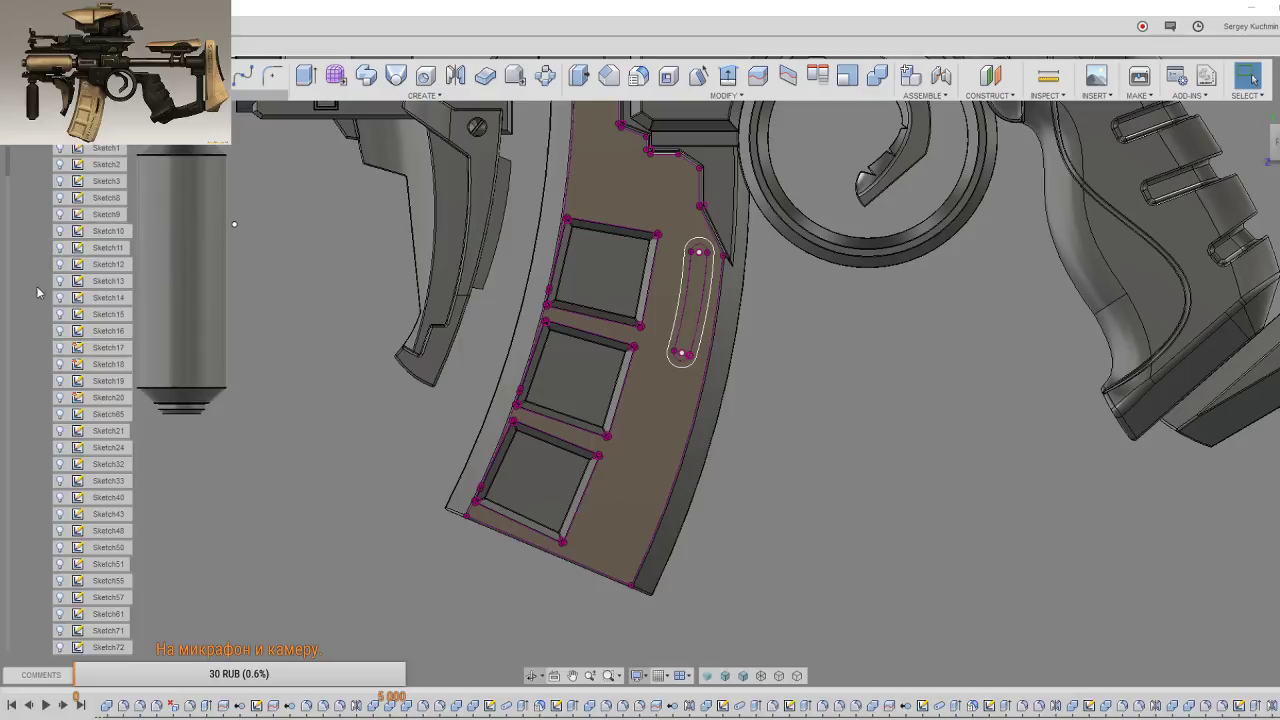
Step: Scroll the sketch list down to Sketch221 and zoom back in on the magazine slot
key("F6")
scroll(15, 415, "down", 5)
scroll(78, 490, "down", 4)
scroll(80, 498, "down", 4)
scroll(83, 508, "down", 4)
scroll(83, 508, "down", 3)
scroll(84, 506, "down", 2)
scroll(86, 504, "down", 3)
scroll(87, 503, "down", 3)
scroll(87, 503, "down", 3)
scroll(88, 503, "down", 3)
scroll(88, 503, "down", 3)
scroll(89, 504, "down", 3)
middle_click_drag(706, 623, 771, 500)
mouse_move(676, 388)
middle_mouse_down()
mouse_move(689, 360)
mouse_move(733, 356)
middle_mouse_up()
scroll(670, 360, "up", 3)
scroll(660, 368, "up", 3)
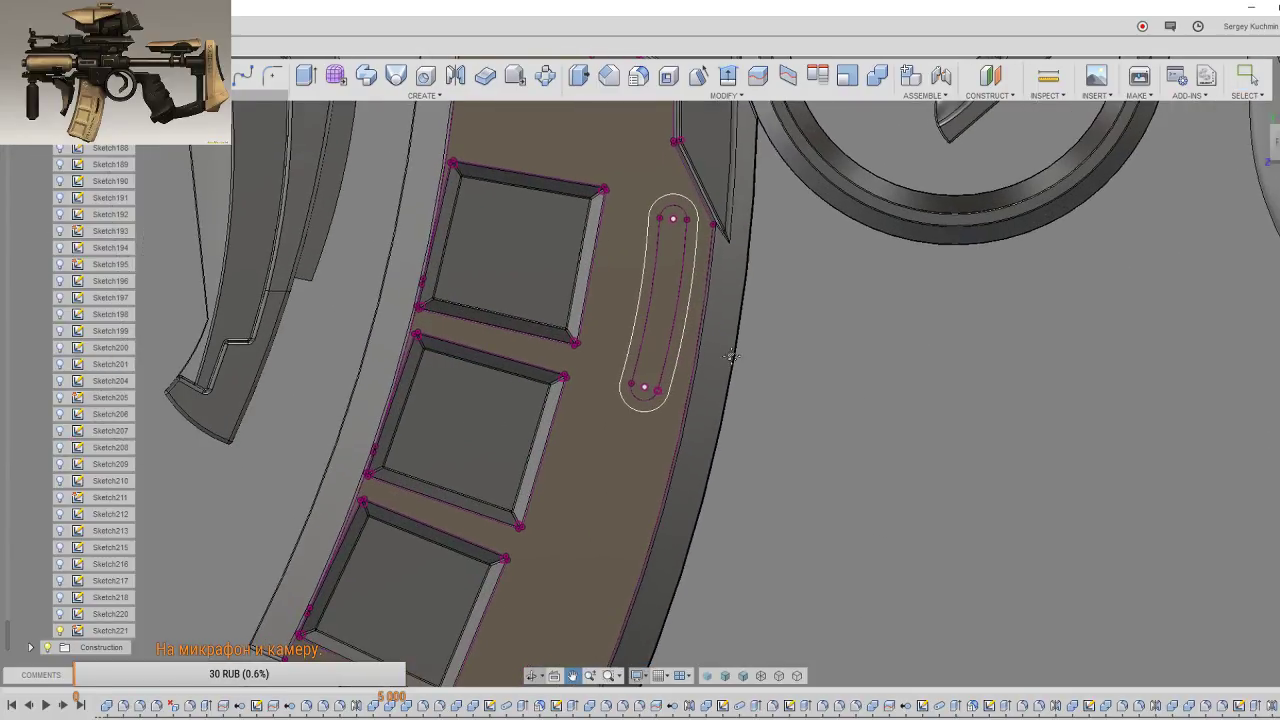
Step: Pipe-cut a circular 0.463 mm groove along the offset outline around the slot
key("s")
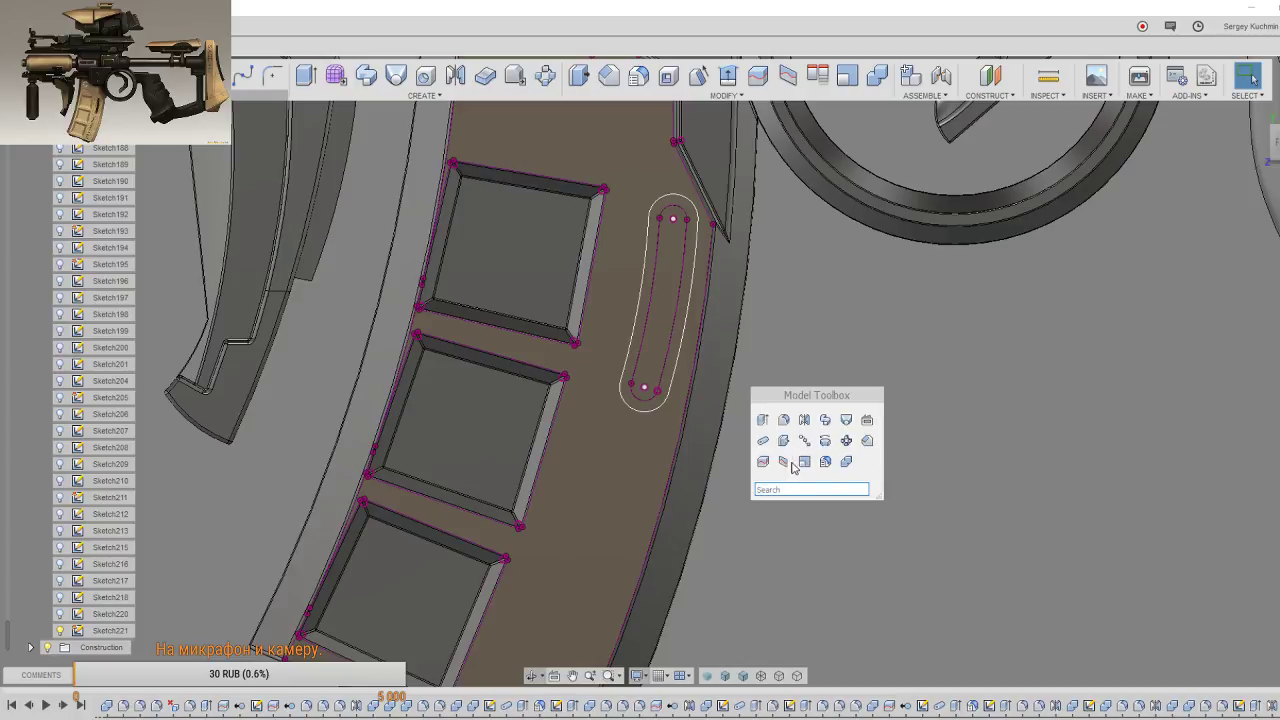
left_click(783, 461)
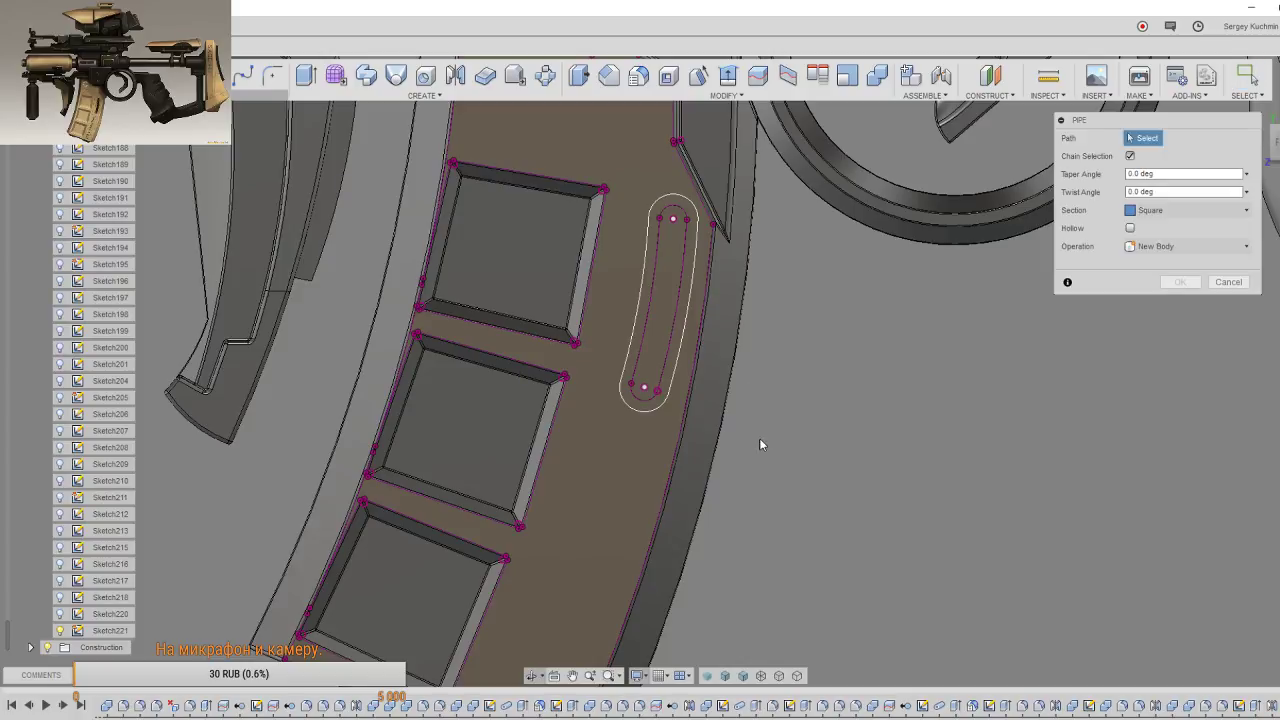
left_click(653, 405)
scroll(652, 410, "up", 3)
scroll(651, 413, "up", 2)
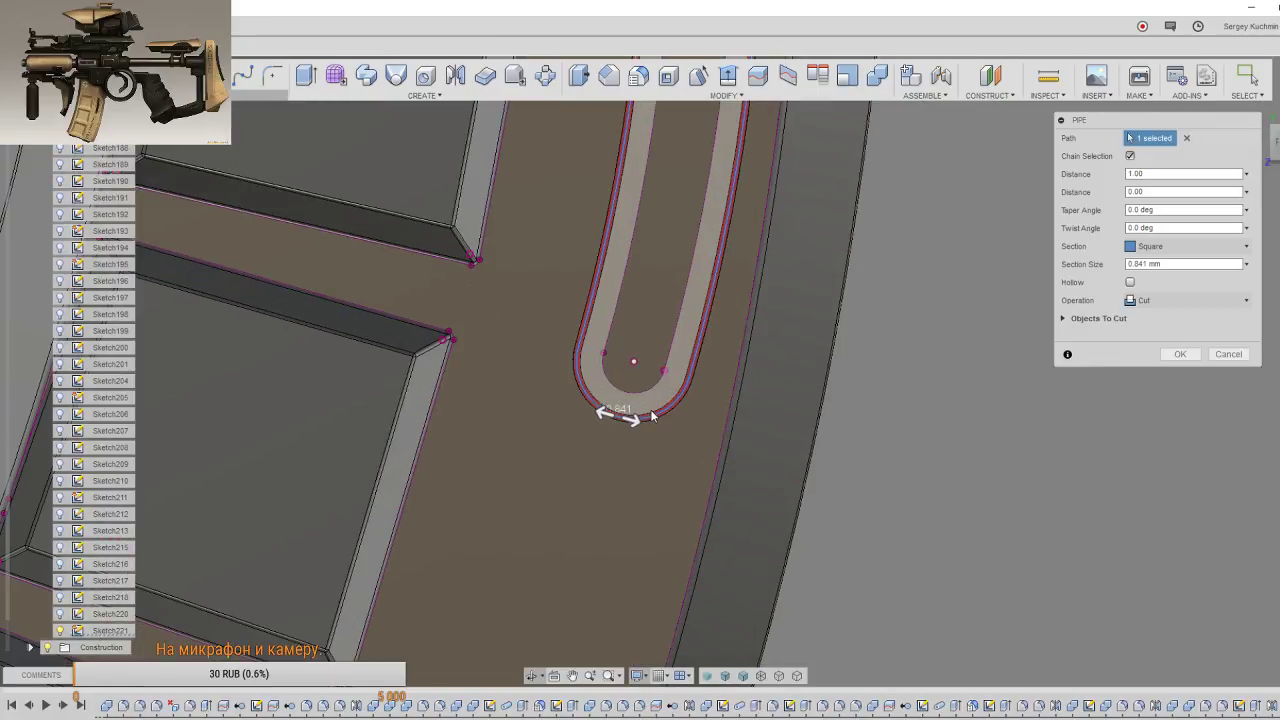
scroll(651, 415, "down", 3)
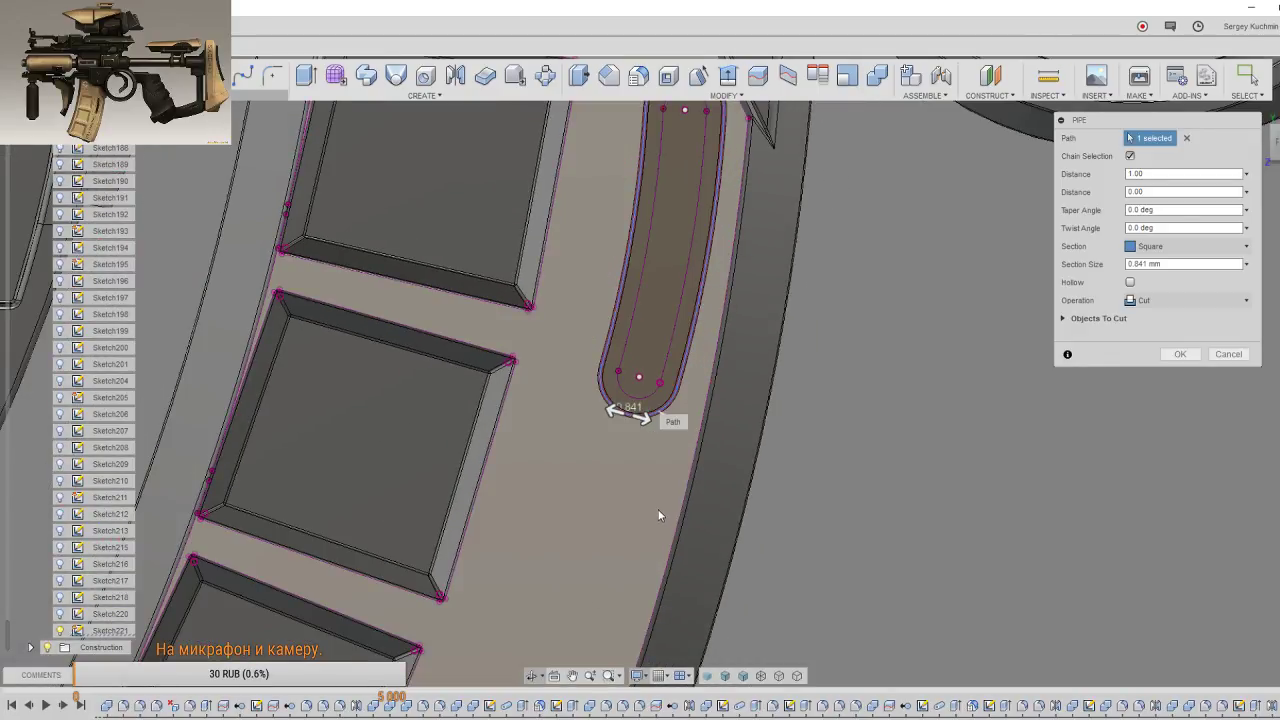
left_click(1185, 246)
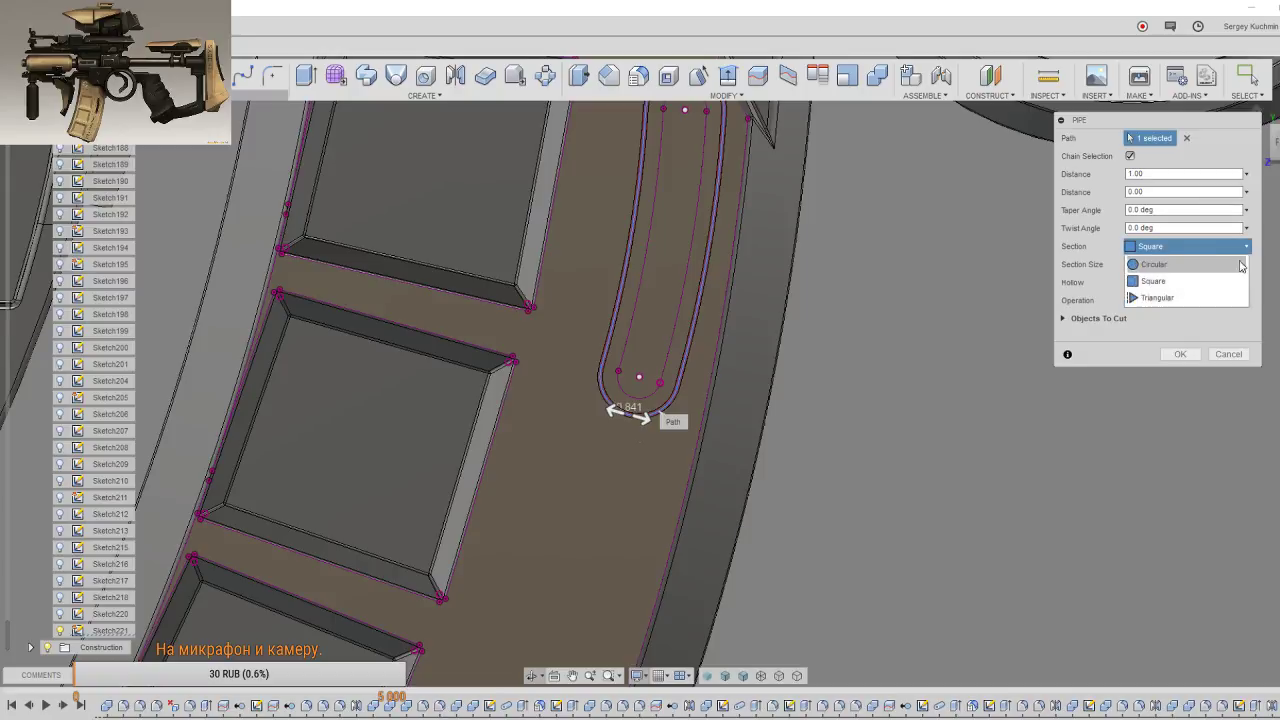
left_click(1155, 264)
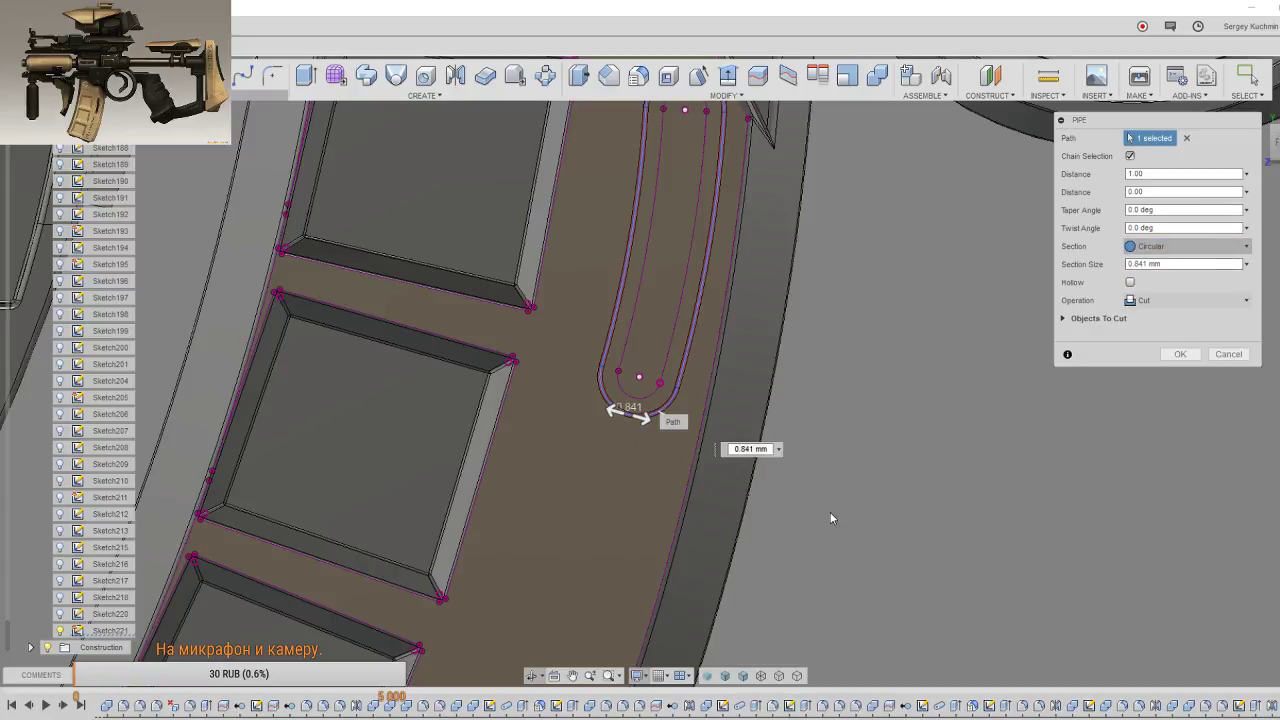
left_click(778, 449)
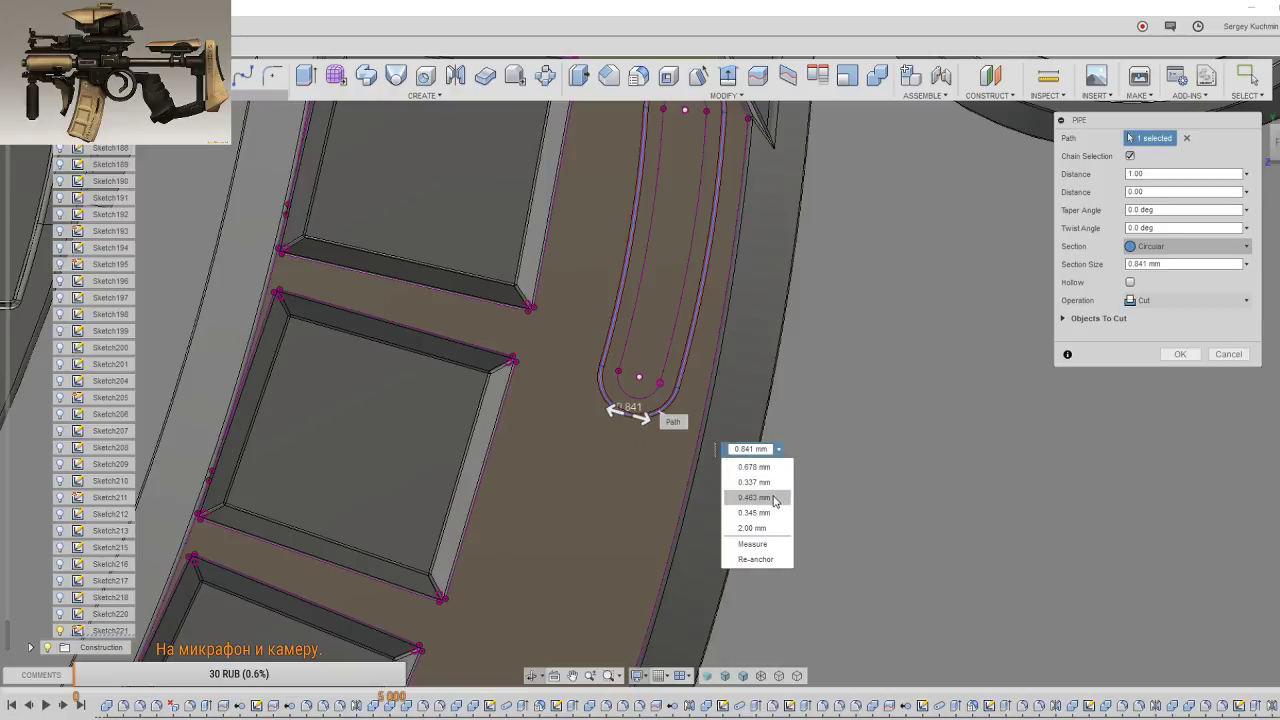
left_click(774, 497)
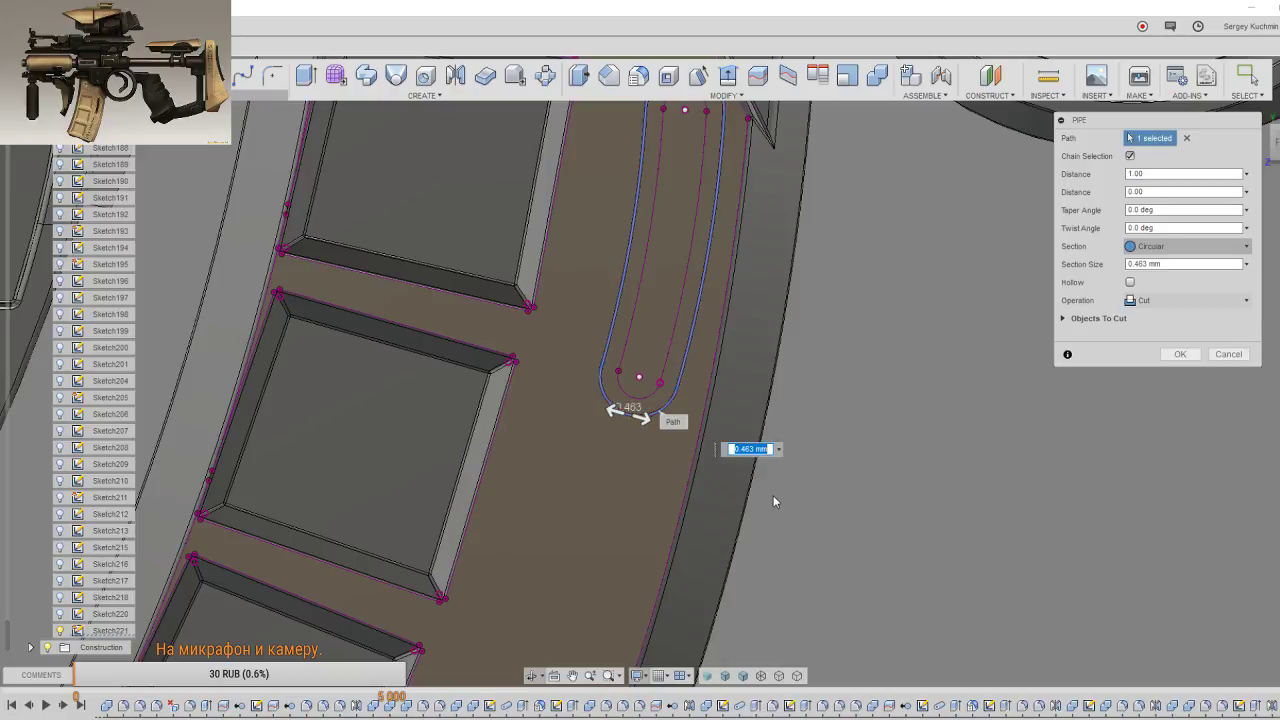
left_click(1172, 356)
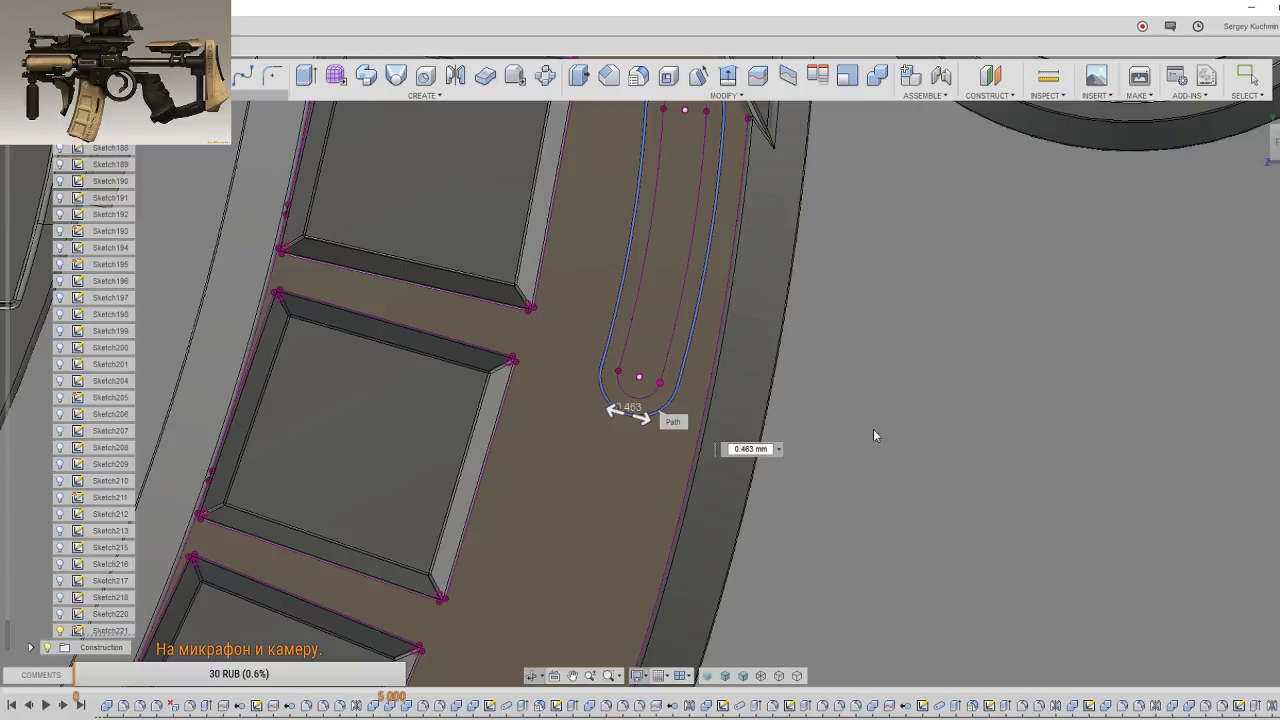
Step: Hide Sketch221 and orbit to inspect the new groove
left_click(63, 633)
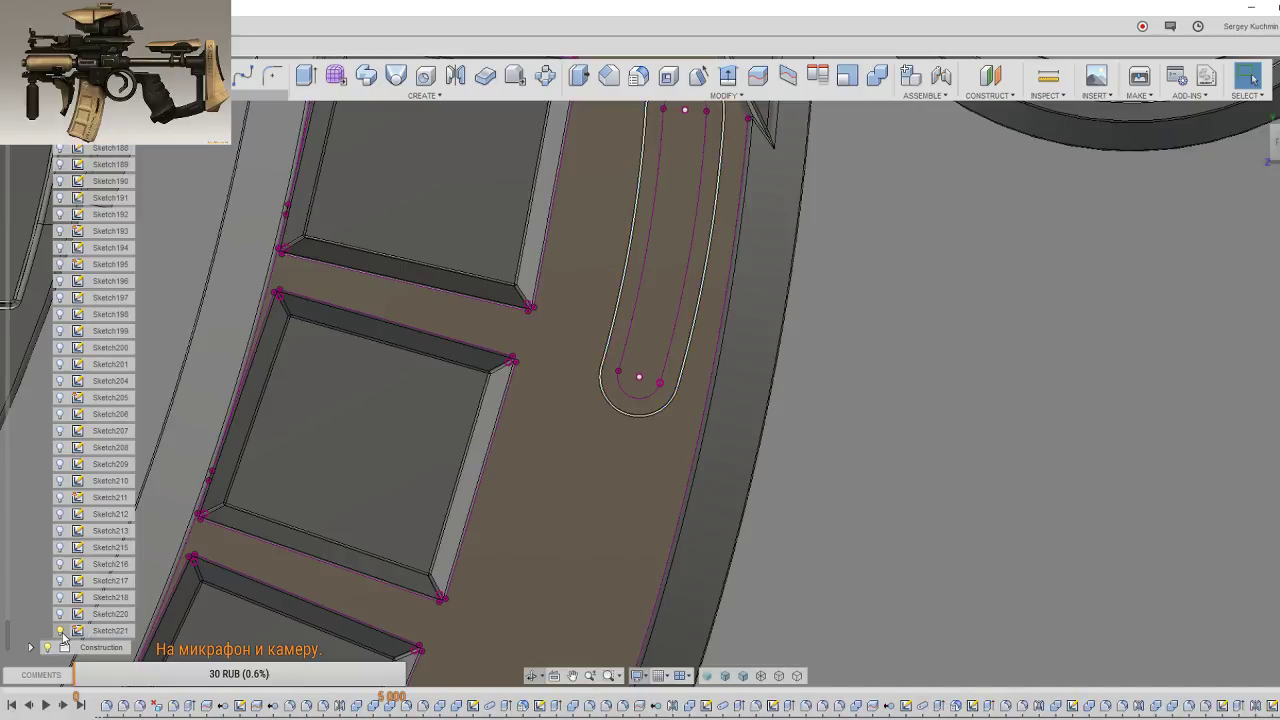
left_click(60, 631)
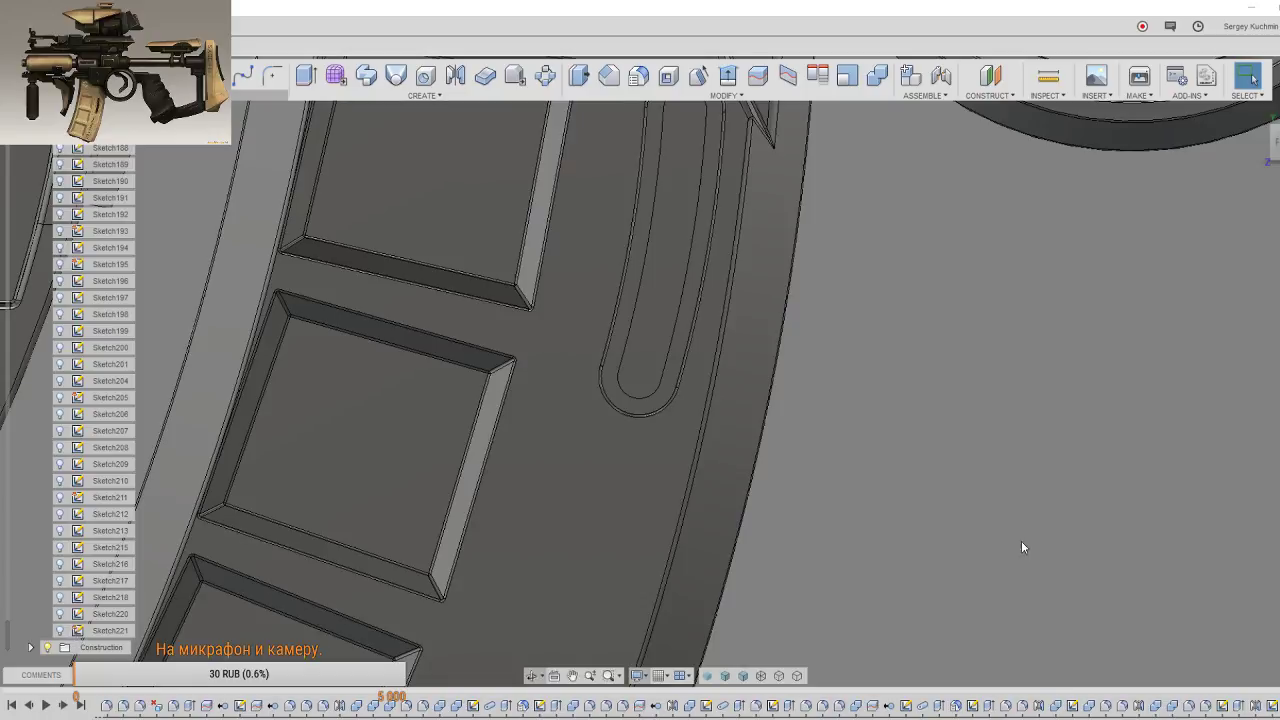
scroll(790, 480, "down", 2)
scroll(804, 538, "down", 2)
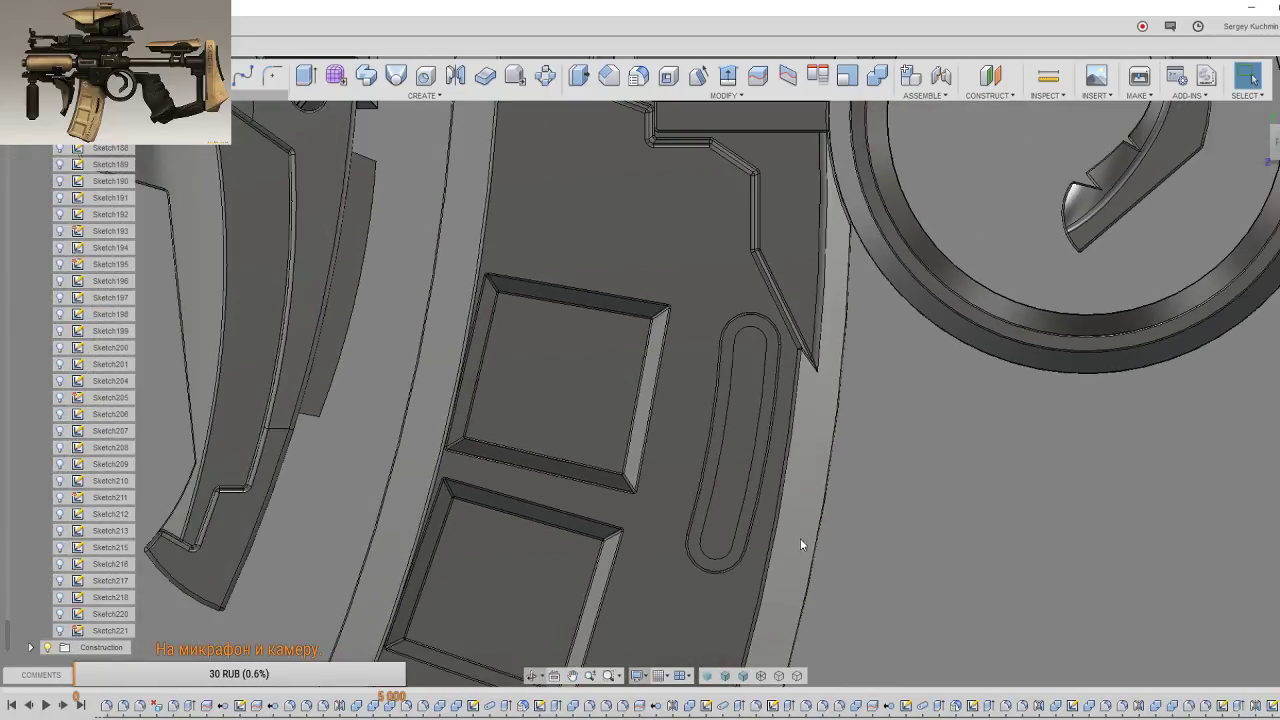
mouse_move(789, 524)
middle_mouse_down("shift")
mouse_move(831, 506)
mouse_move(789, 486)
mouse_move(770, 503)
middle_mouse_up("shift")
scroll(760, 518, "up", 2)
scroll(744, 546, "up", 3)
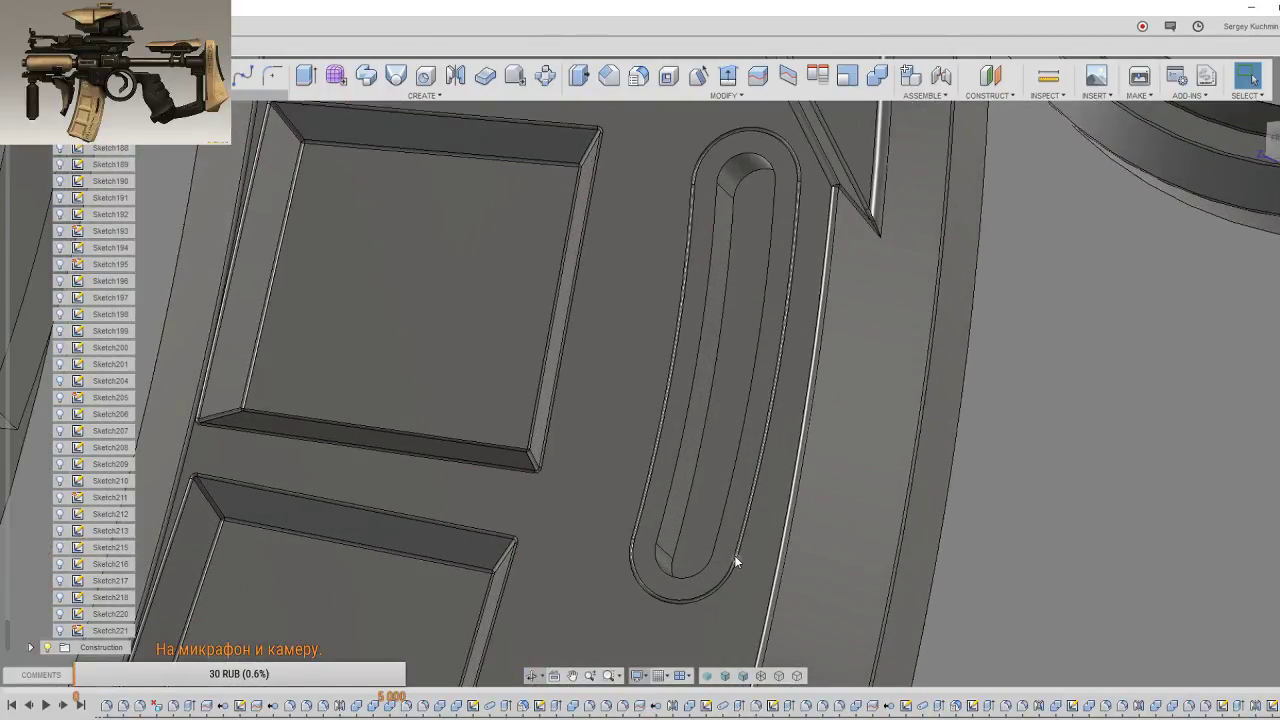
Step: Start a fillet on the two slot edge loops, trying radii of 0.1 mm and 1 mm
key("f")
scroll(734, 555, "up", 2)
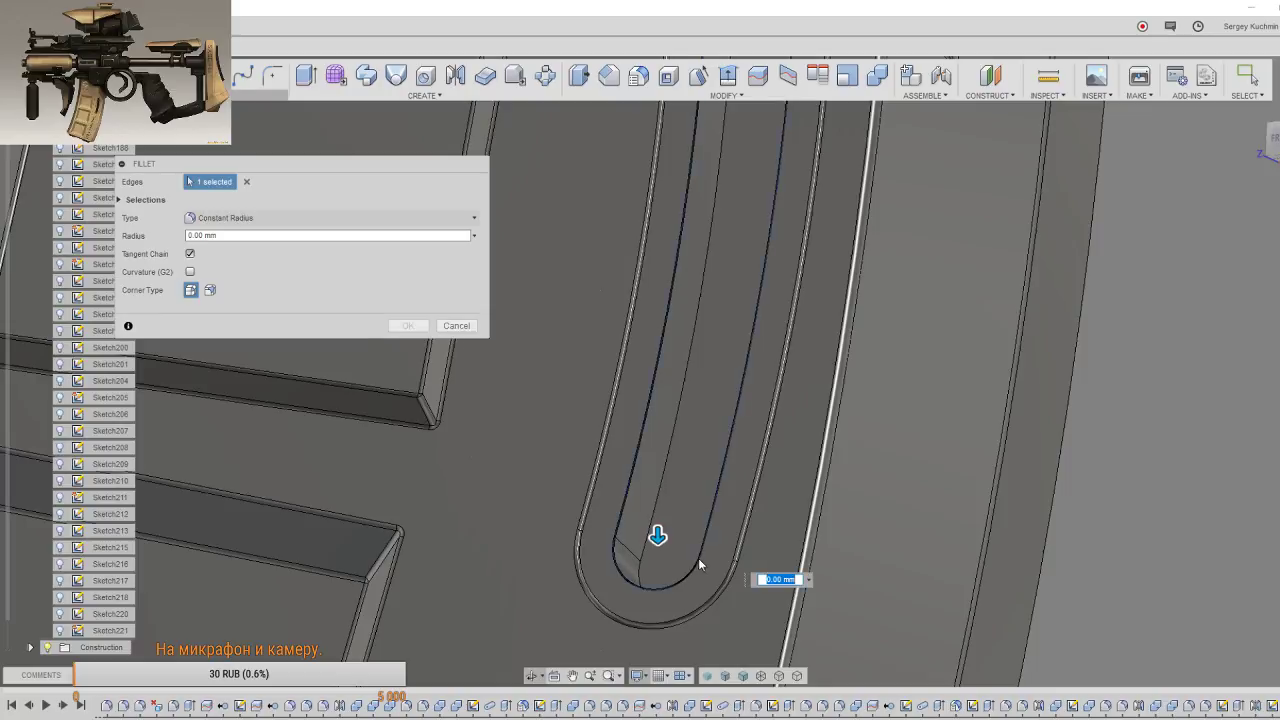
left_click(665, 500)
left_click(810, 524)
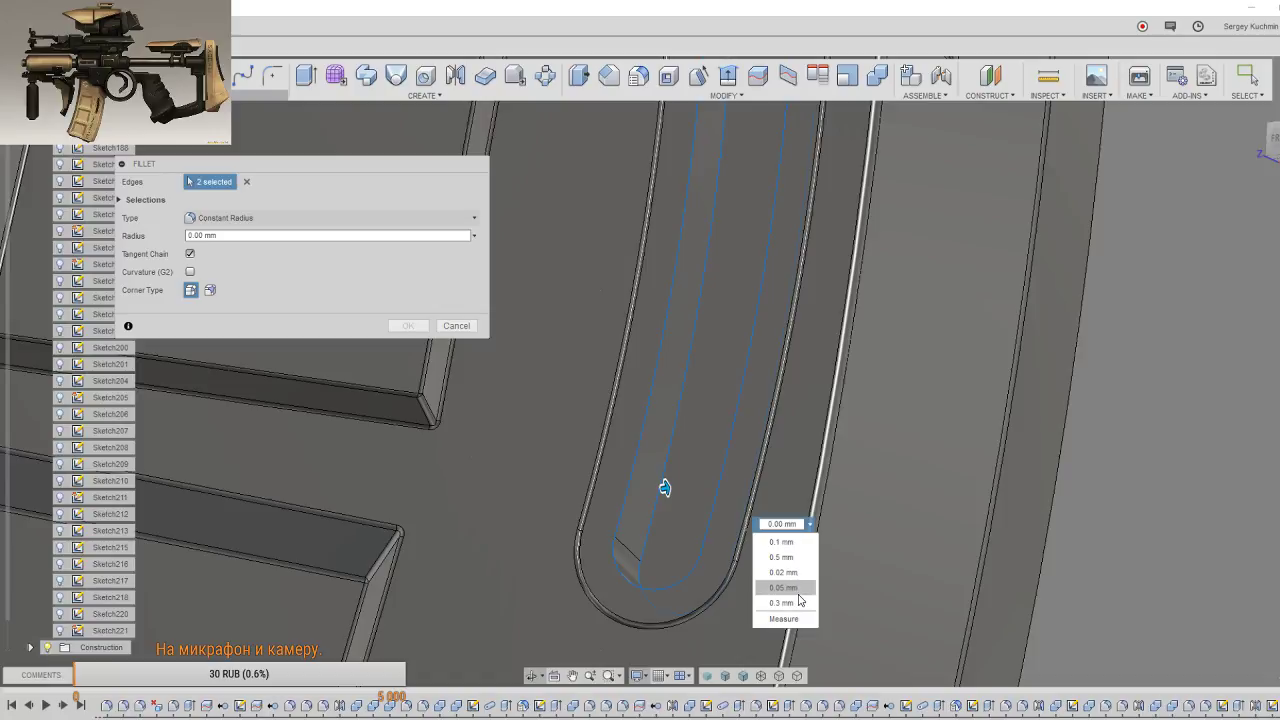
left_click(790, 542)
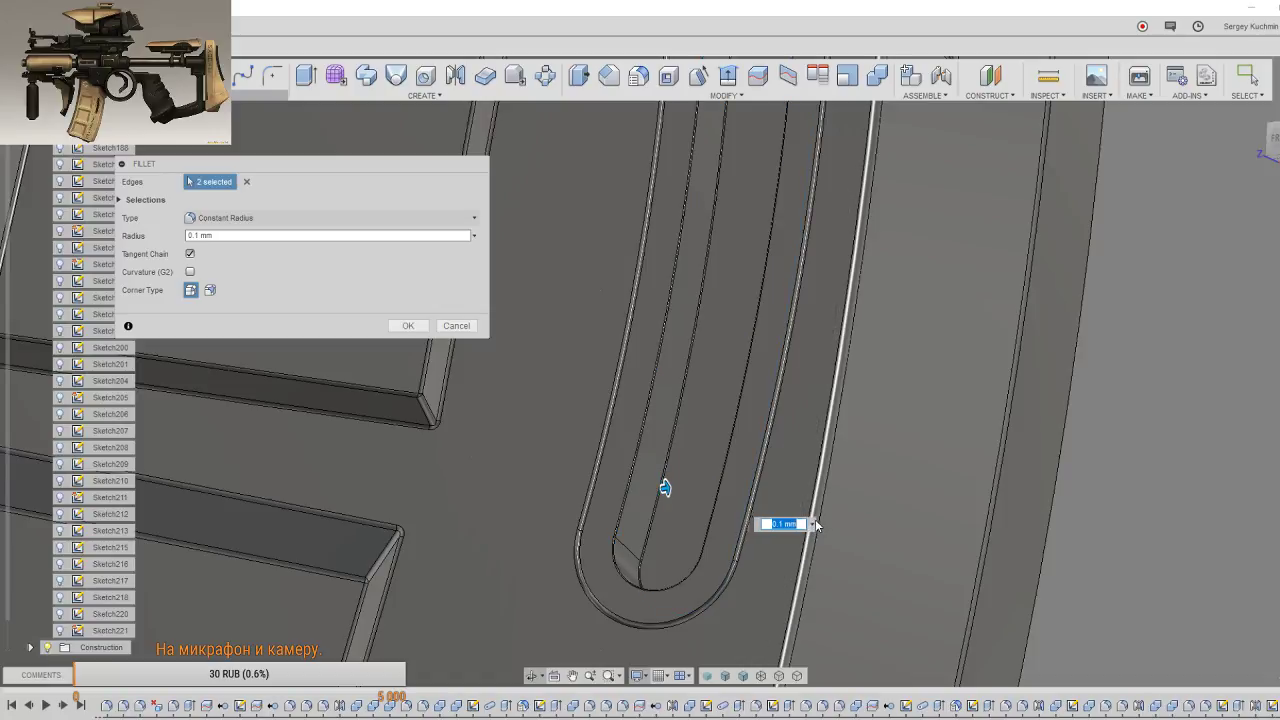
left_click(810, 524)
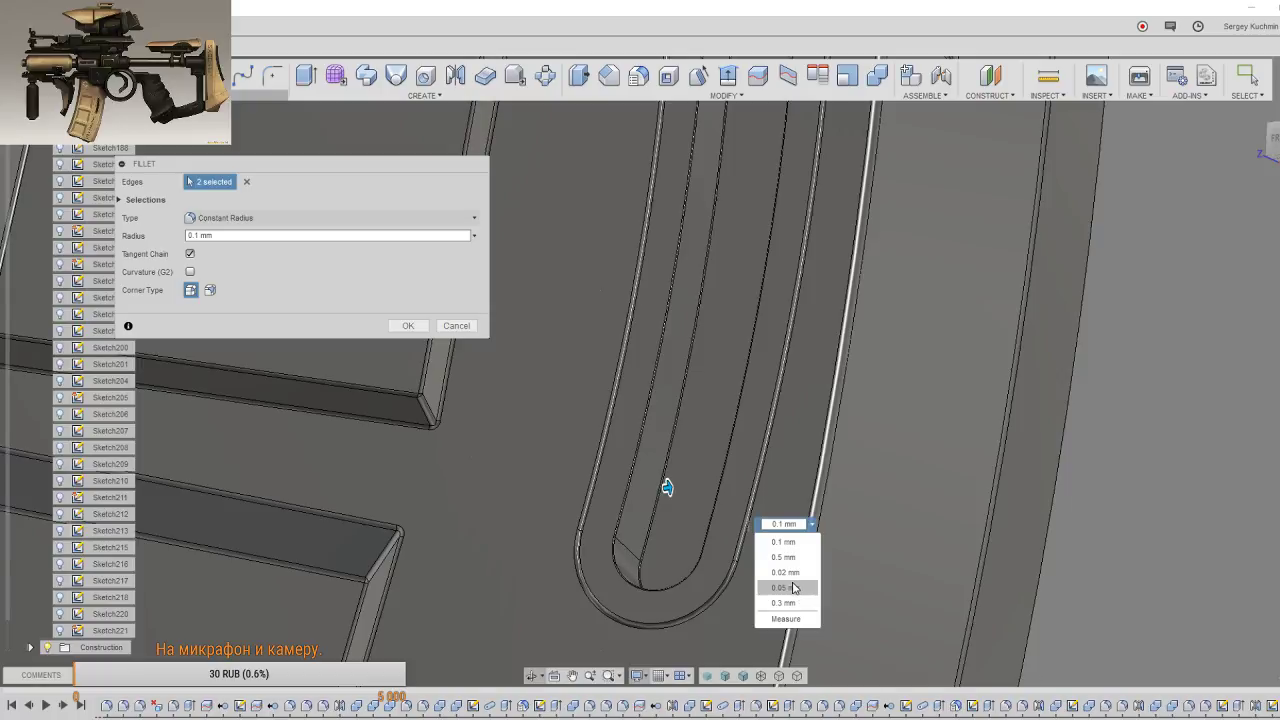
left_click(810, 524)
left_click(764, 524)
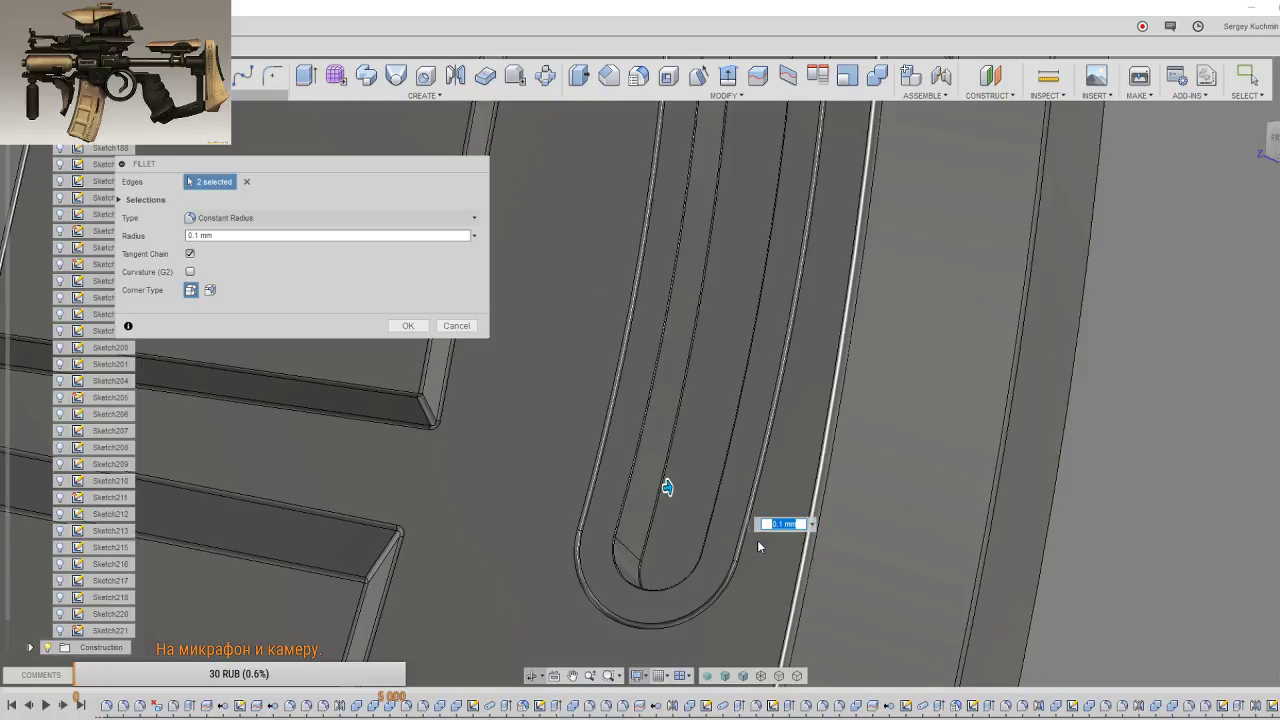
type("1")
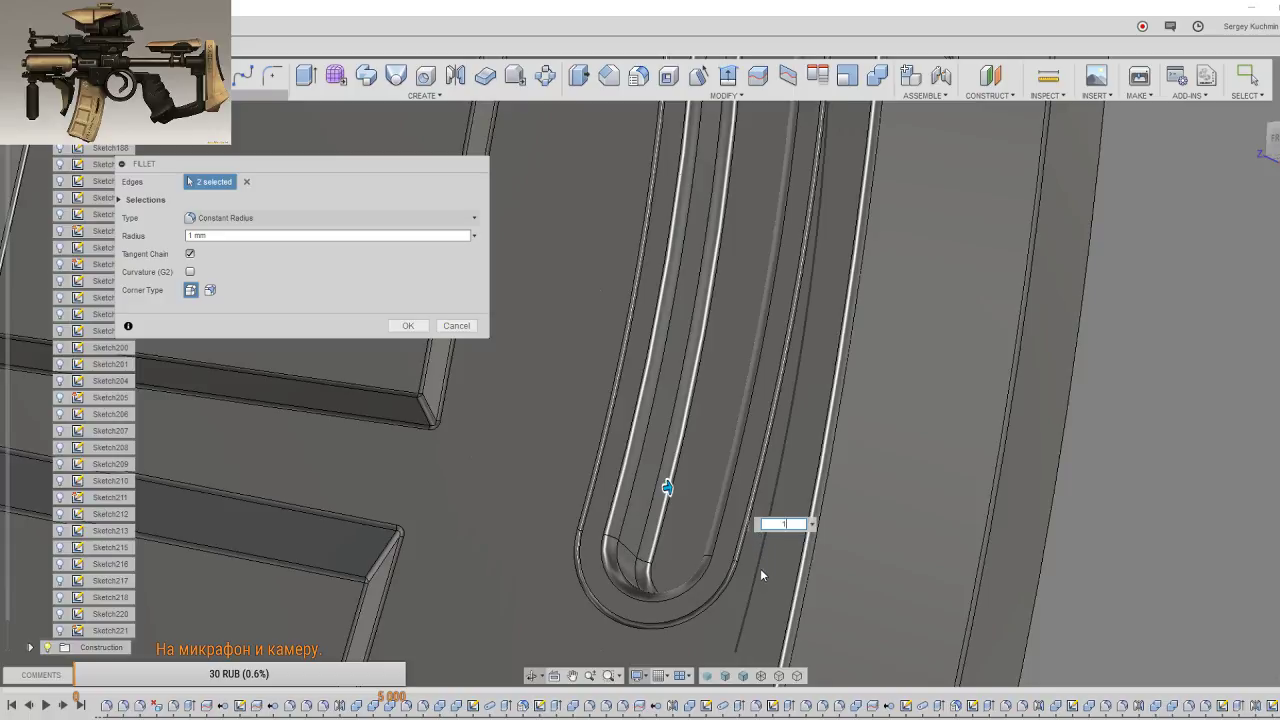
Step: Orbit the slot more upright and switch the display to Shaded with Visible Edges Only
scroll(760, 572, "down", 1)
scroll(760, 572, "down", 2)
scroll(760, 572, "down", 2)
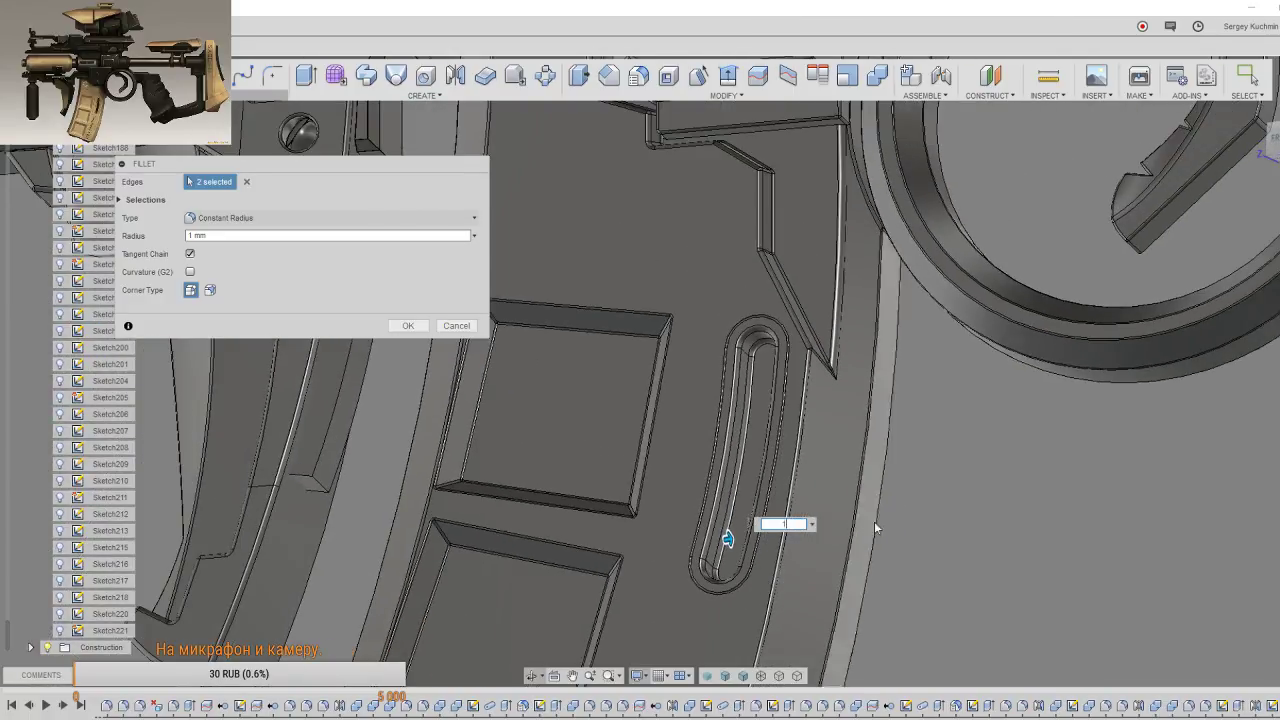
scroll(868, 540, "down", 2)
scroll(902, 523, "down", 2)
scroll(920, 524, "down", 1)
scroll(944, 524, "down", 1)
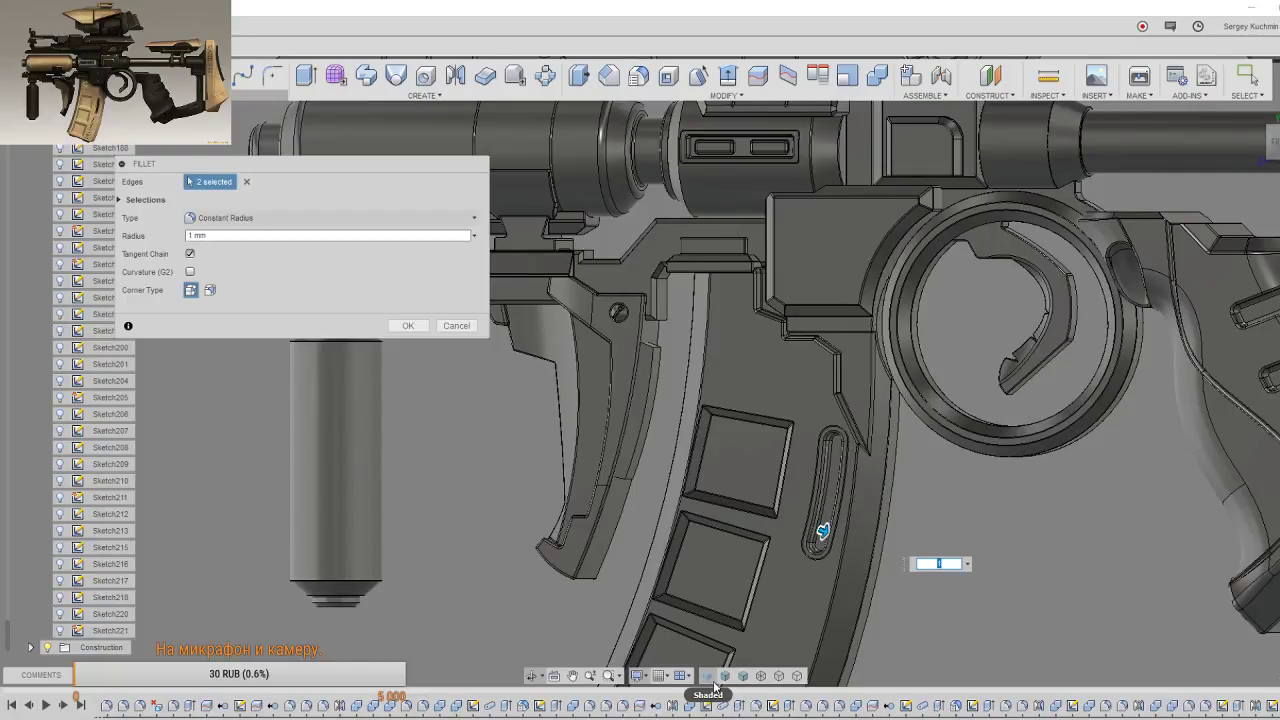
mouse_move(858, 500)
middle_mouse_down("shift")
mouse_move(886, 485)
mouse_move(884, 516)
middle_mouse_up("shift")
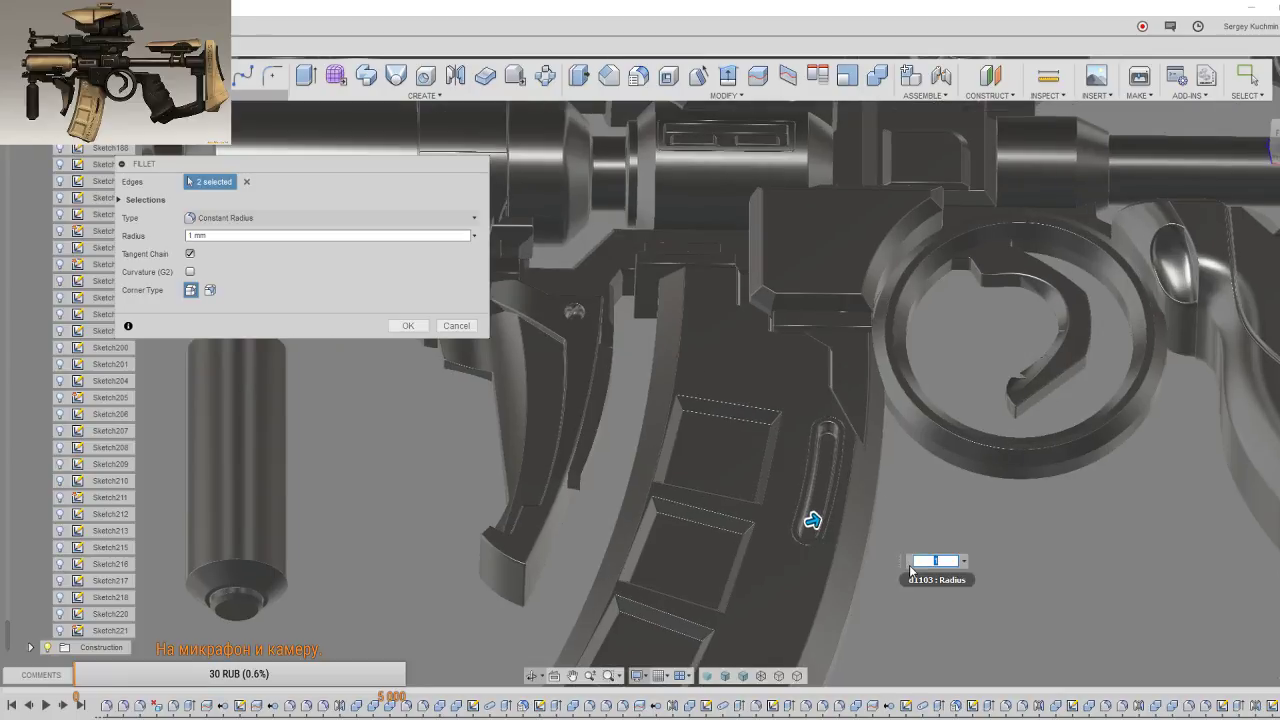
scroll(830, 555, "up", 2)
scroll(830, 557, "up", 2)
scroll(845, 570, "up", 2)
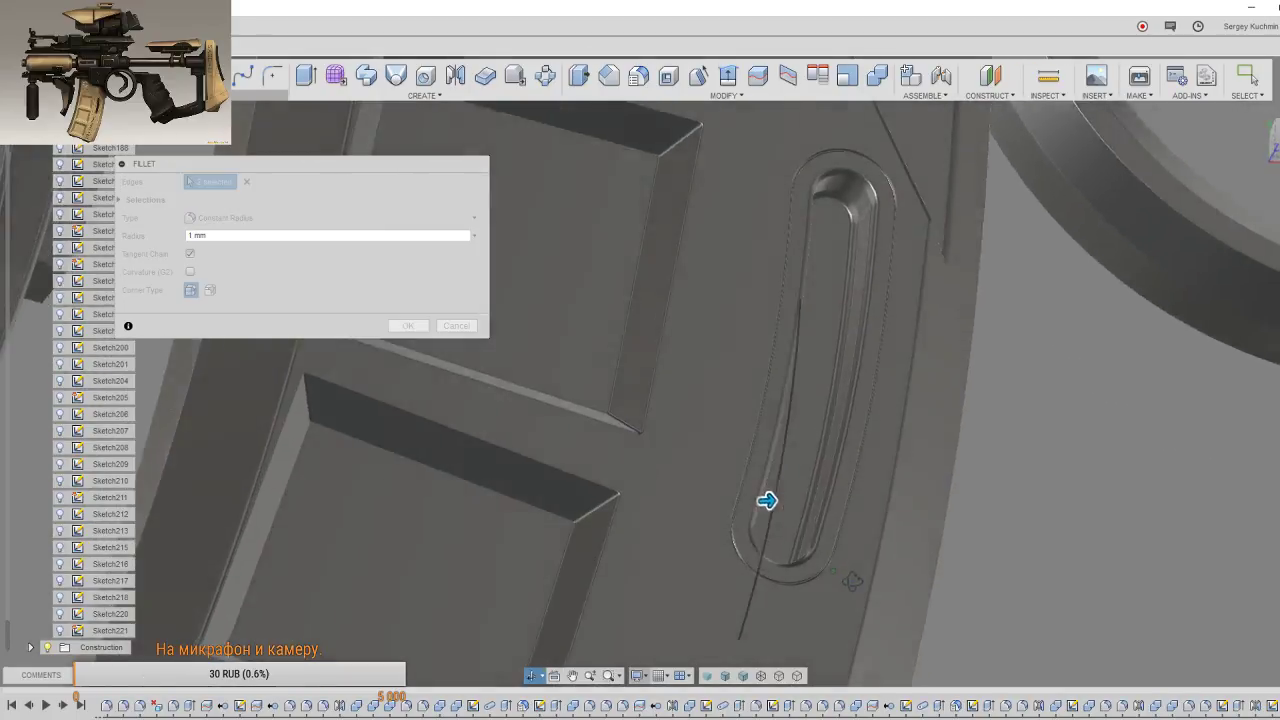
middle_click_drag(851, 578, 830, 560, "shift")
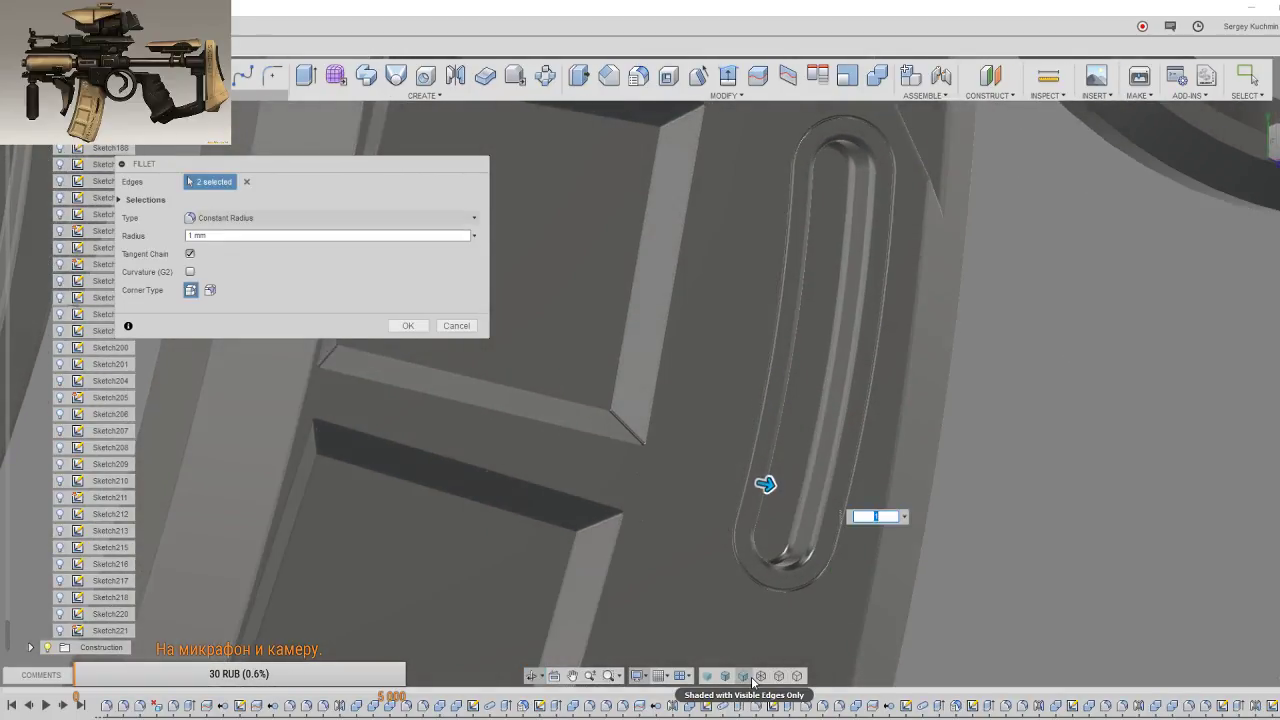
left_click(751, 679)
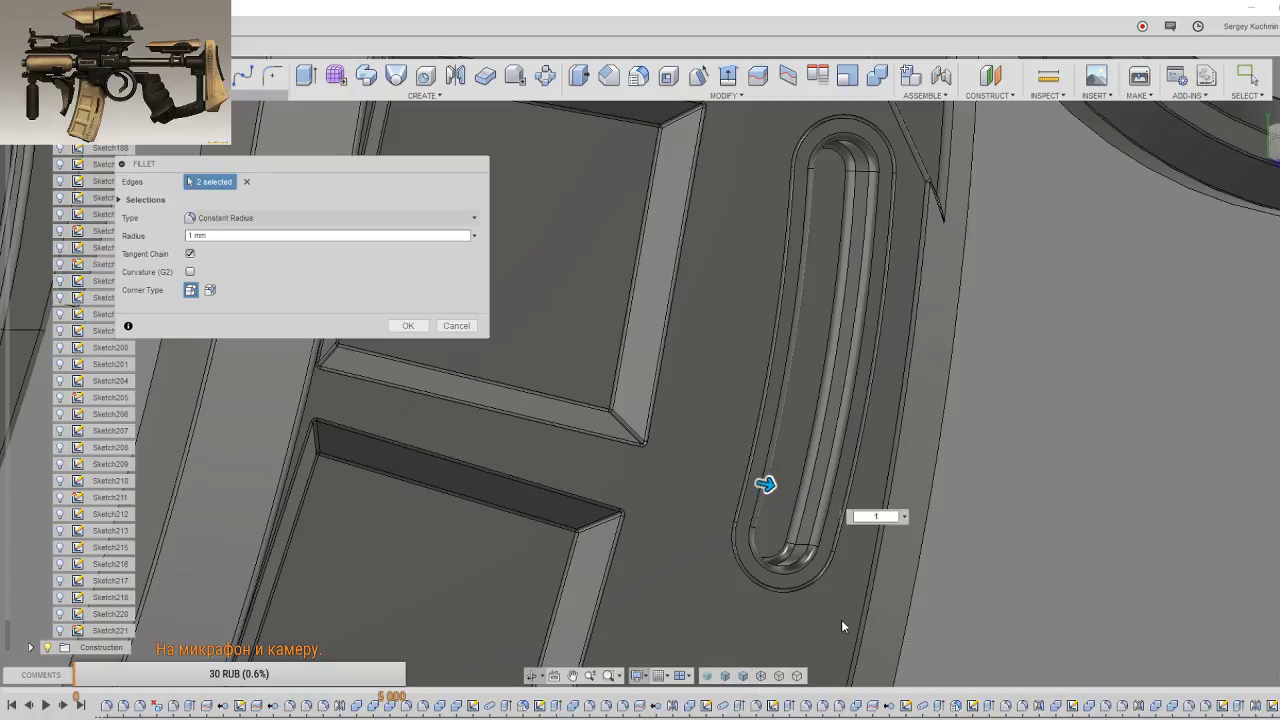
Step: Set the fillet radius to 0.5 mm from the presets and apply it
left_click(904, 517)
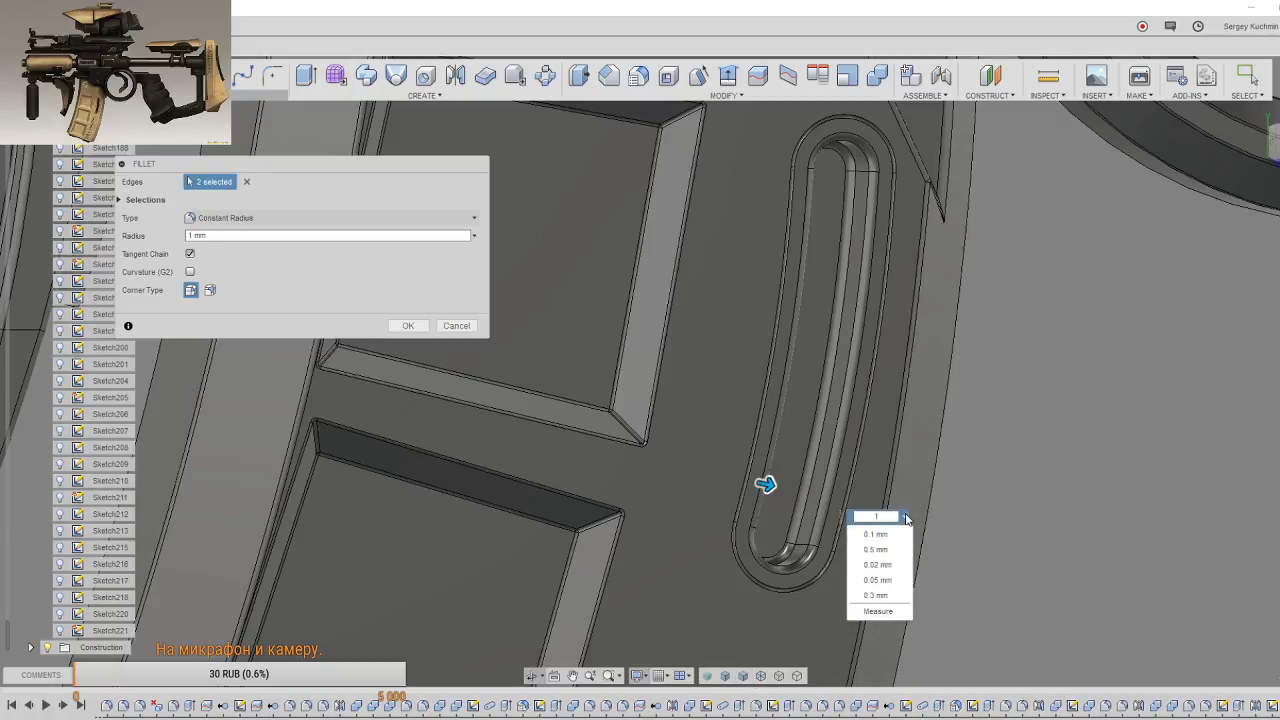
left_click(876, 549)
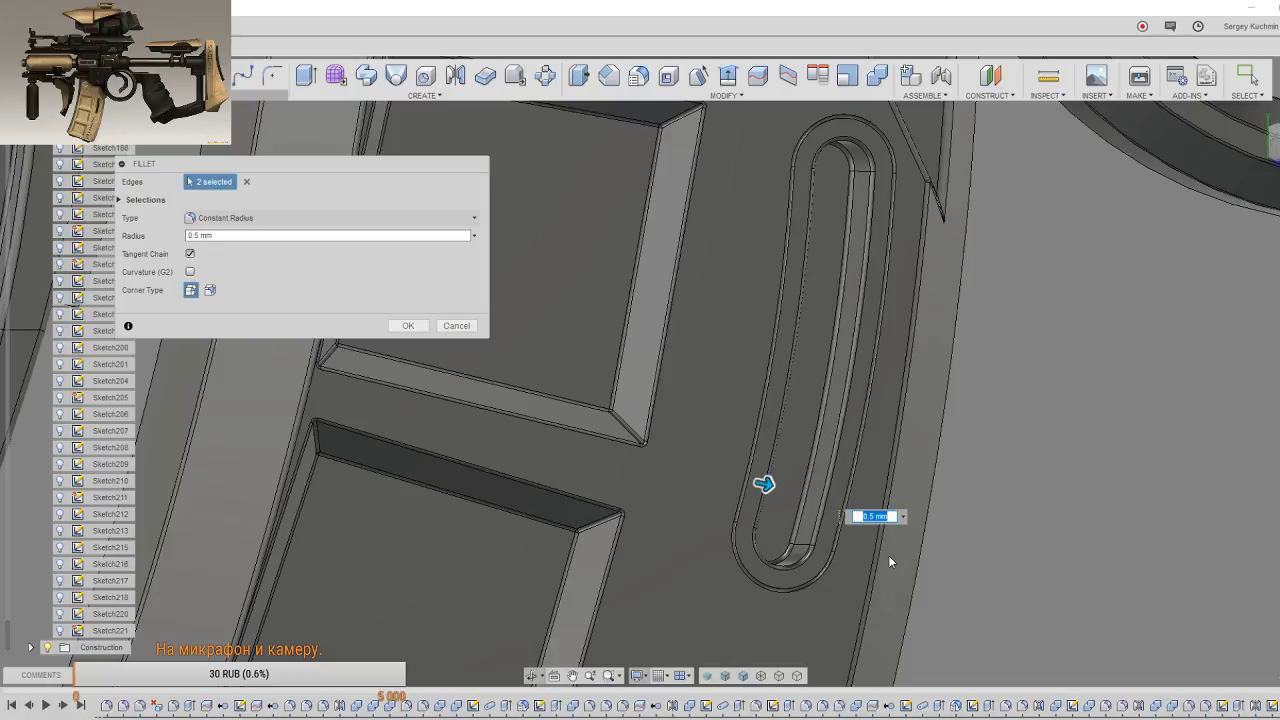
key("Return")
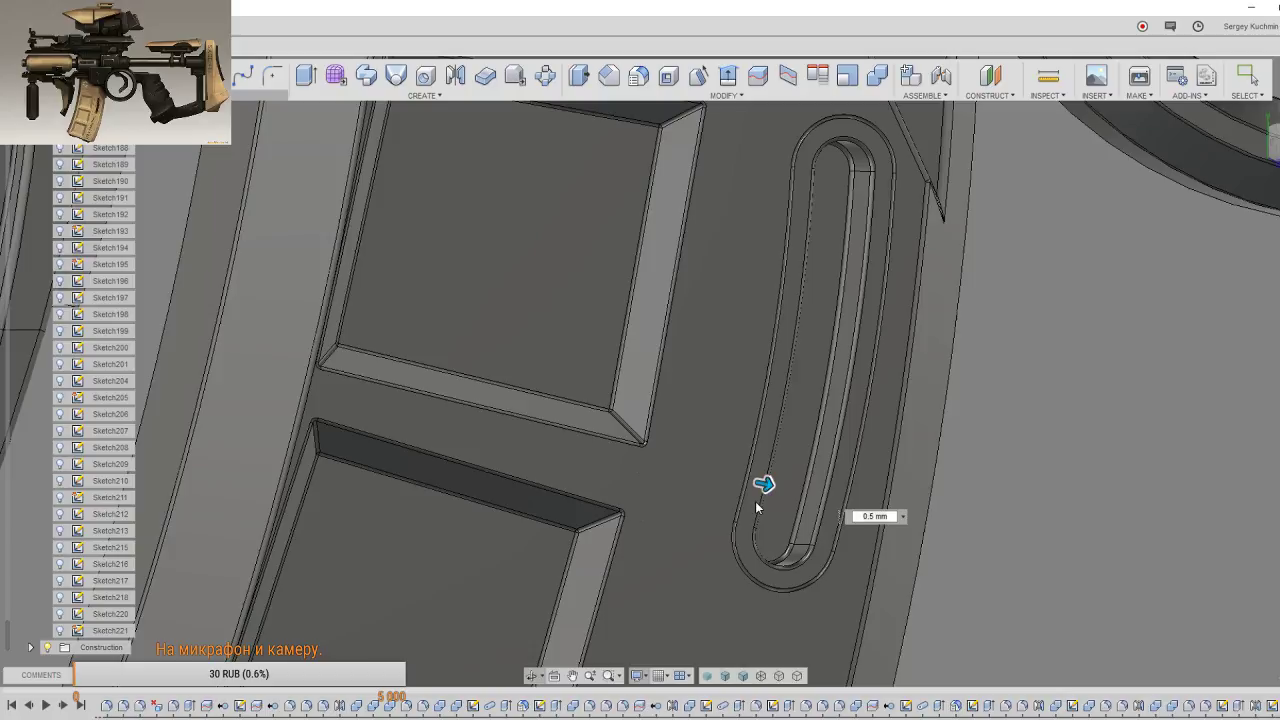
key("Return")
Step: Window-select the magazine
scroll(757, 527, "down", 3)
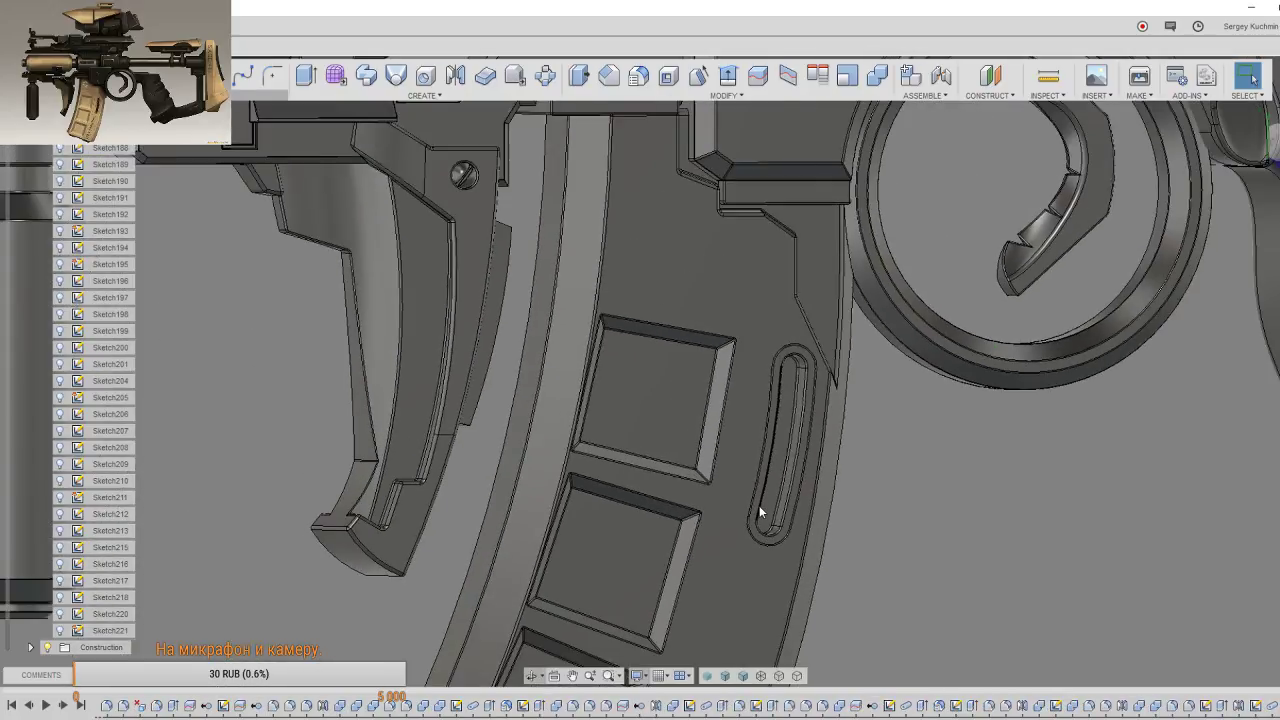
scroll(759, 520, "down", 2)
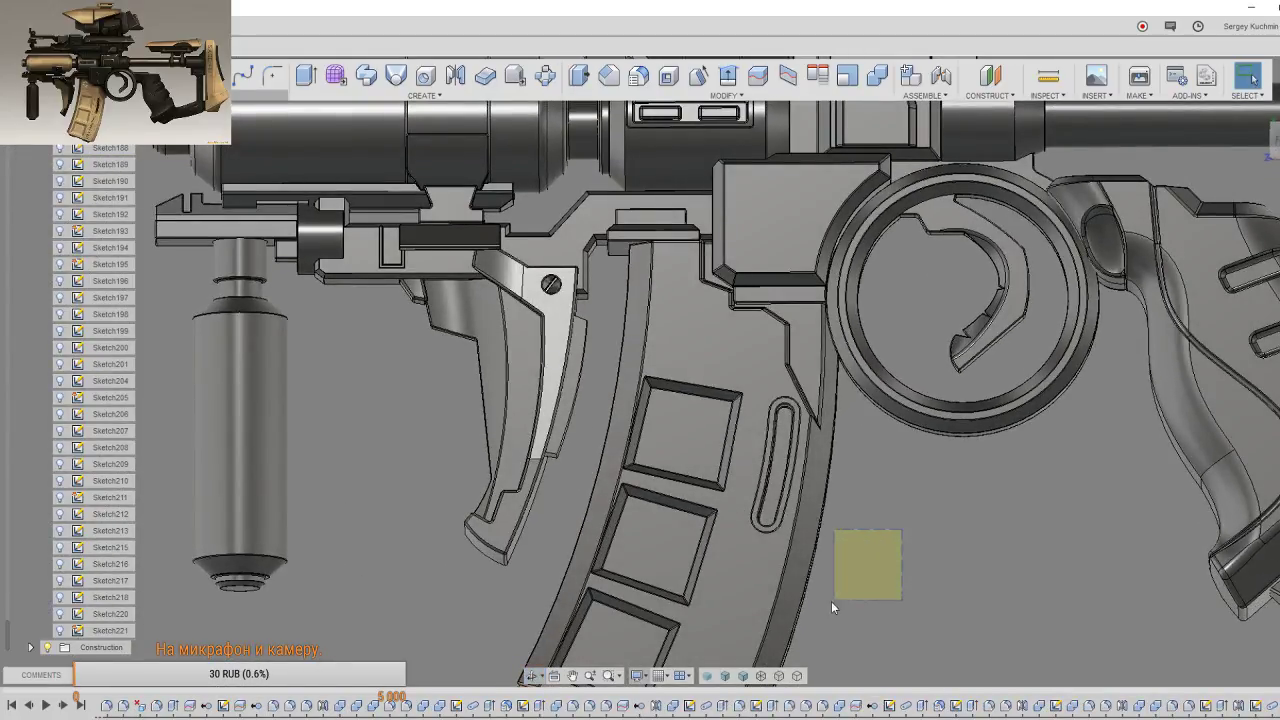
left_click_drag(900, 529, 783, 612)
Step: Pan and zoom out to the whole rifle and select the box at the stock's end
middle_click_drag(841, 593, 845, 553)
scroll(850, 530, "down", 2)
mouse_move(865, 441)
middle_mouse_down()
mouse_move(852, 490)
mouse_move(900, 424)
mouse_move(937, 416)
middle_mouse_up()
scroll(851, 491, "down", 1)
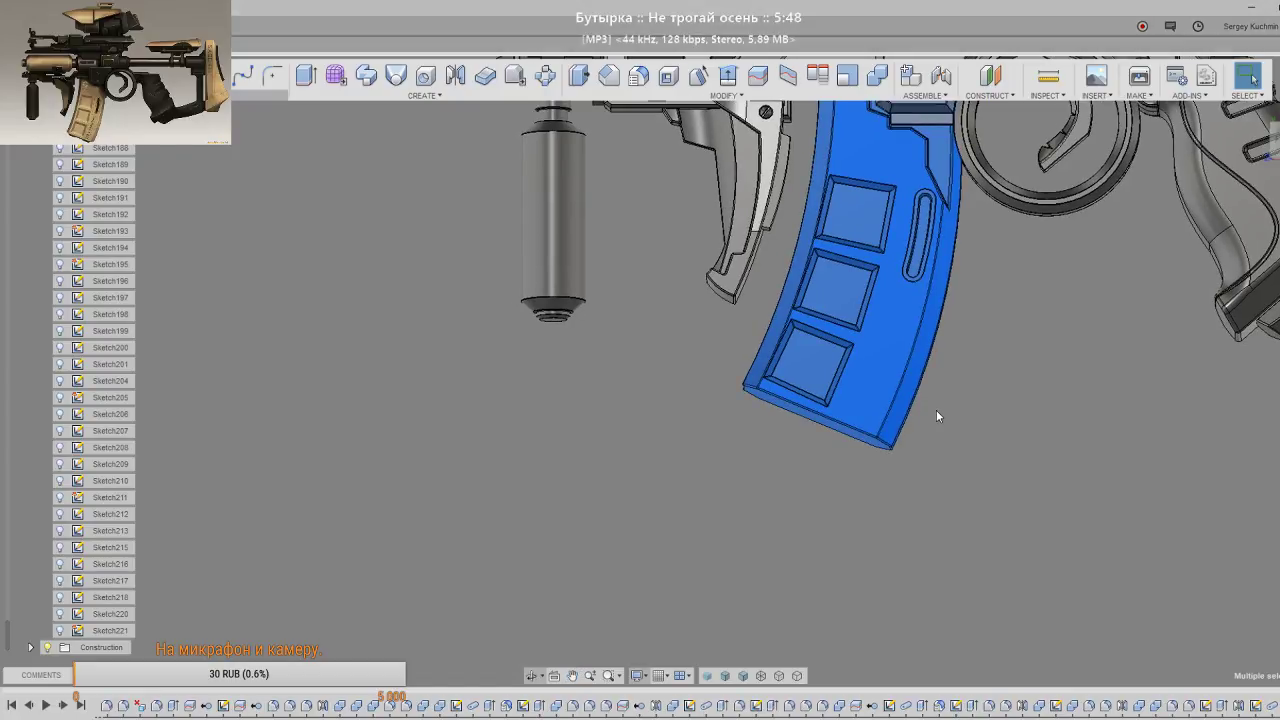
middle_click_drag(935, 411, 683, 467)
scroll(768, 470, "down", 1)
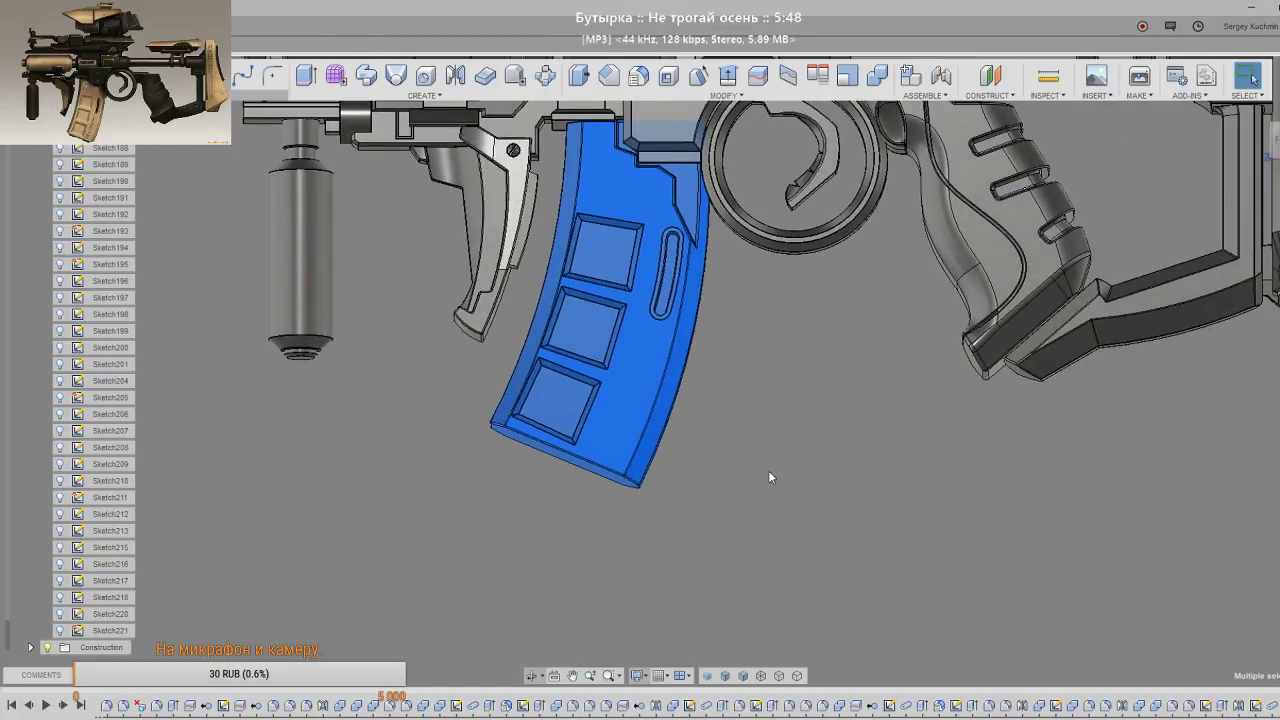
scroll(778, 476, "down", 3)
middle_click_drag(897, 448, 709, 446)
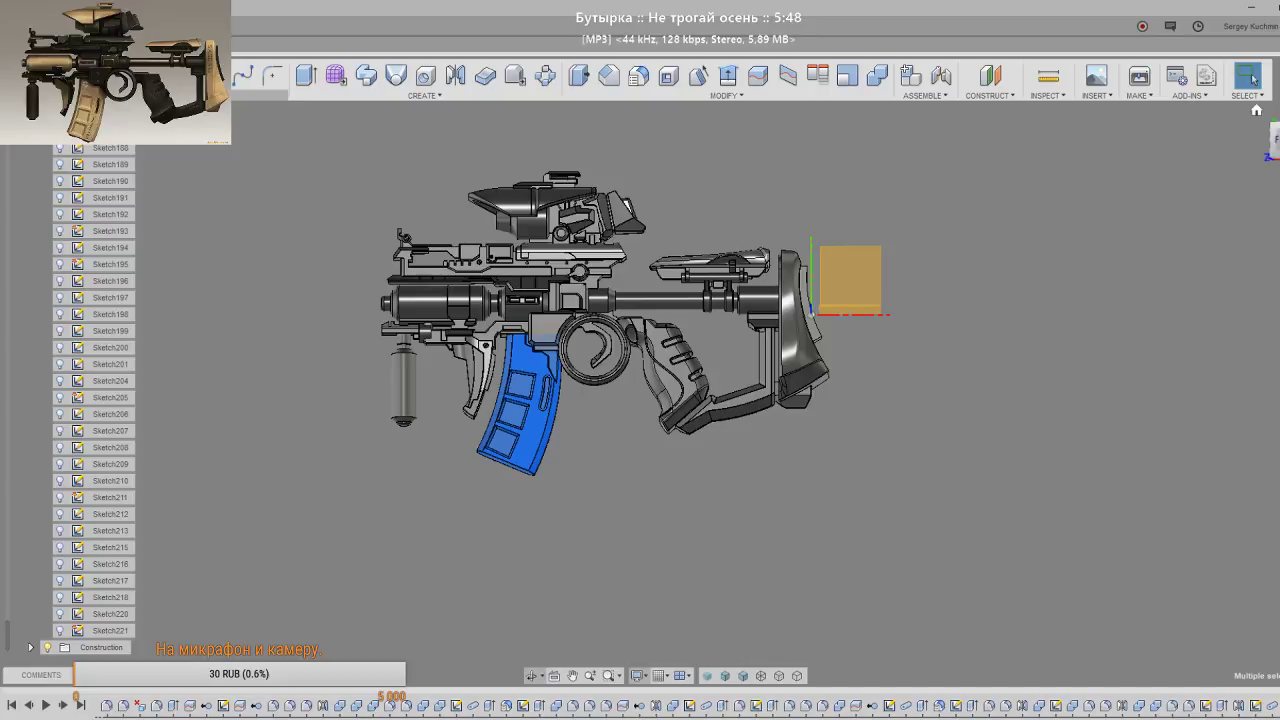
middle_click_drag(1057, 452, 848, 437)
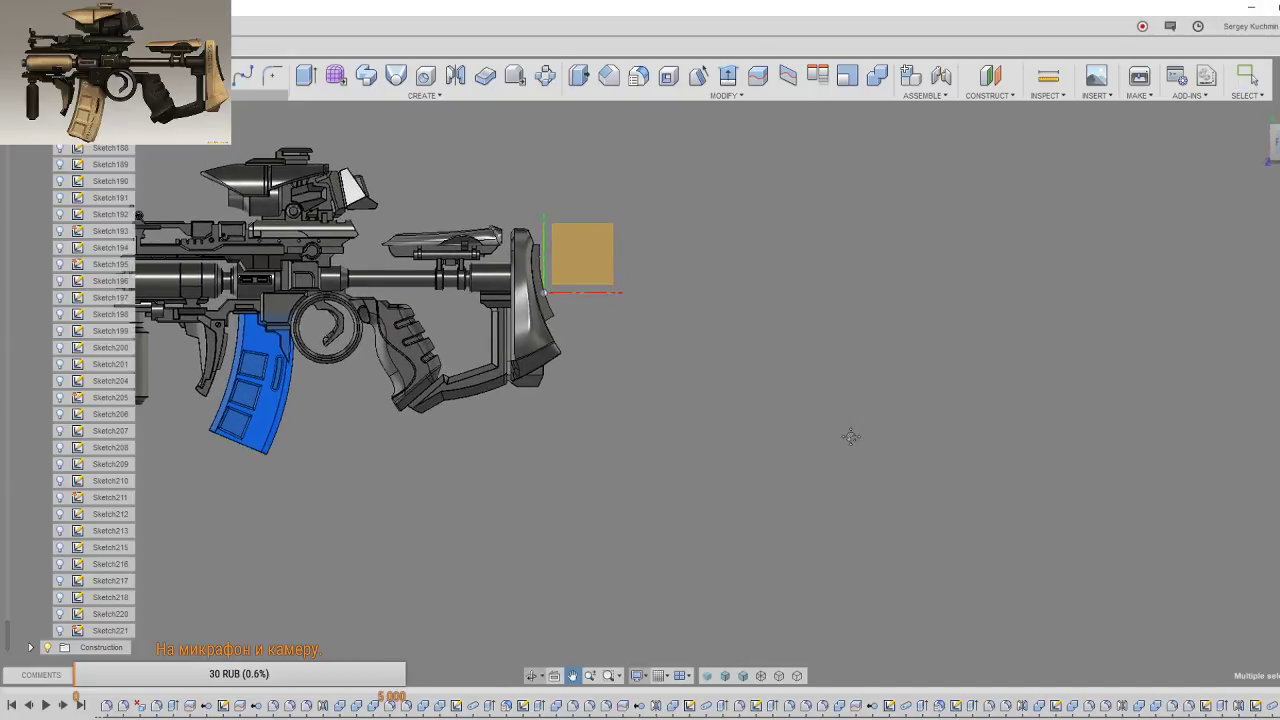
middle_click_drag(800, 394, 1080, 463)
left_click(971, 357)
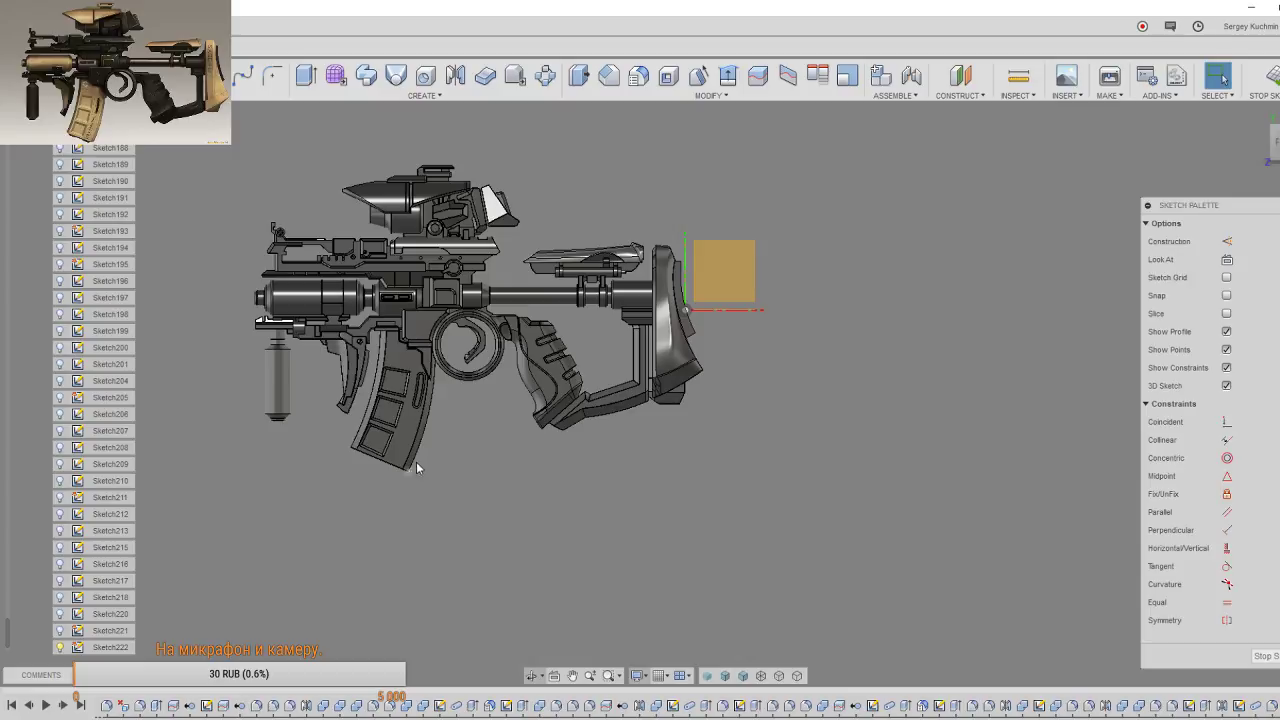
Step: Show the reference canvas image again and zoom in on the magazine bottom
scroll(567, 389, "up", 2)
scroll(567, 389, "up", 3)
scroll(564, 393, "up", 2)
scroll(450, 420, "up", 1)
scroll(243, 472, "up", 2)
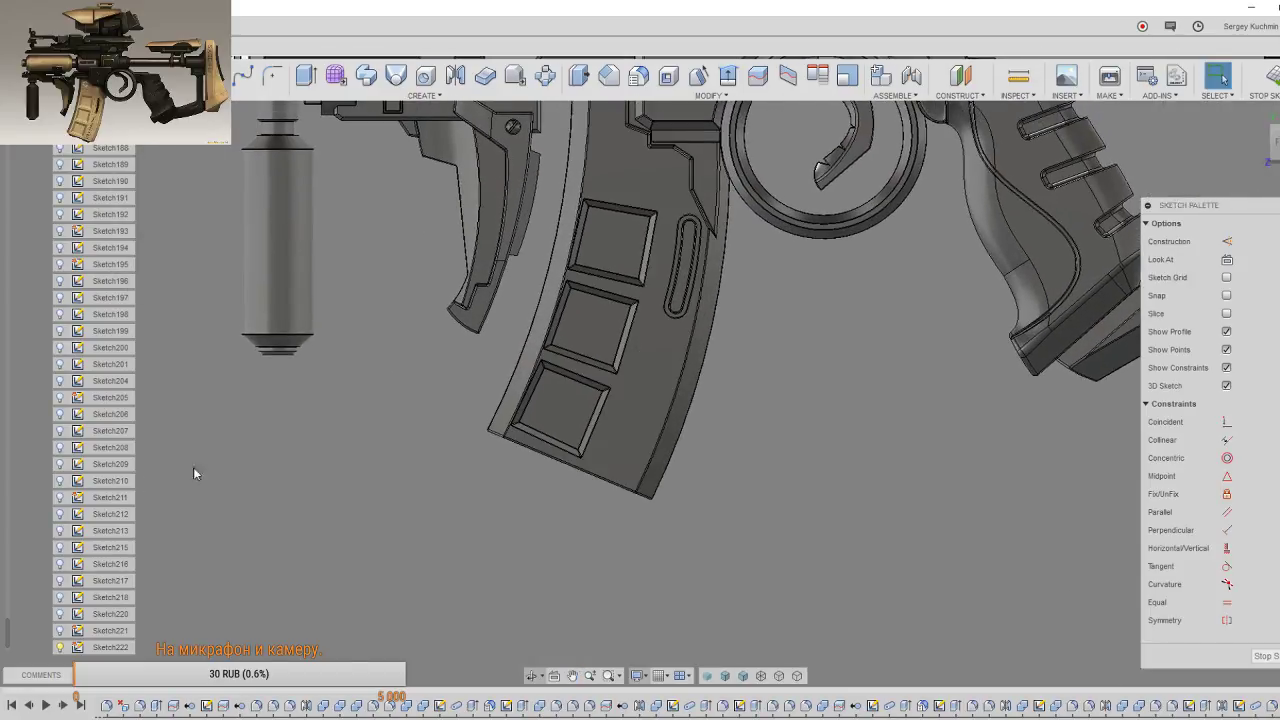
scroll(29, 563, "up", 3)
scroll(29, 563, "up", 4)
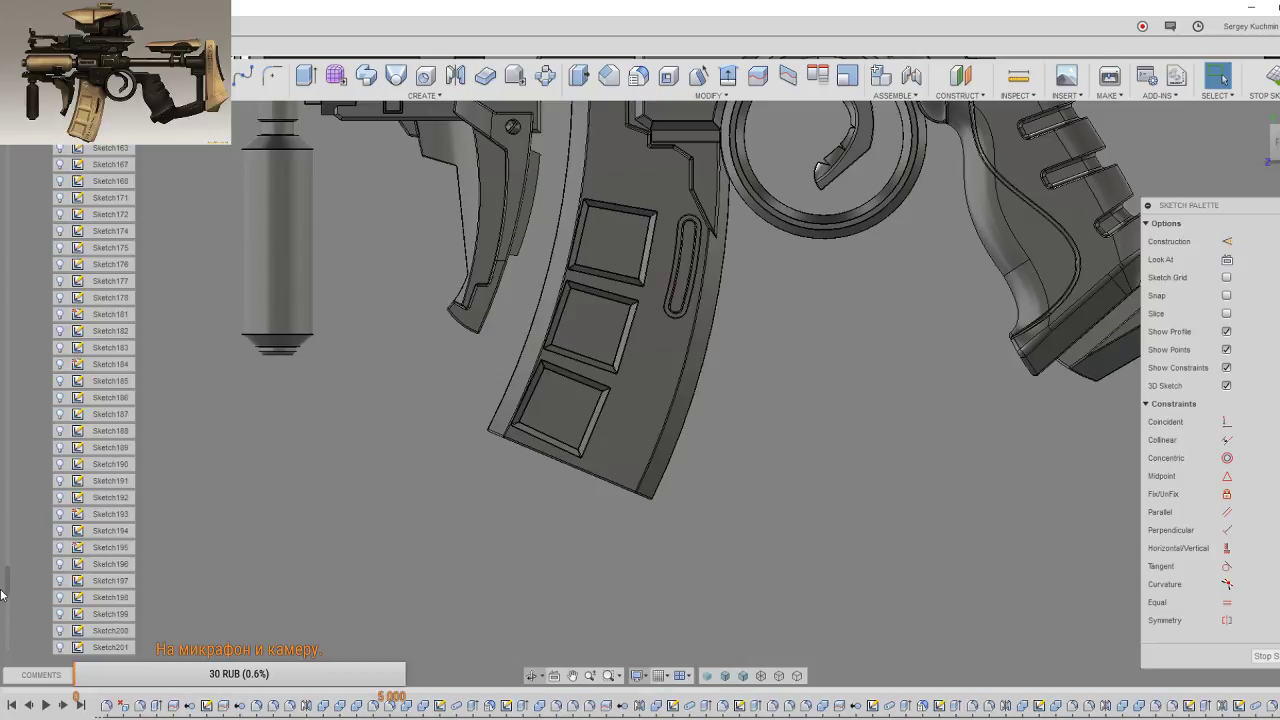
left_click_drag(7, 590, 13, 150)
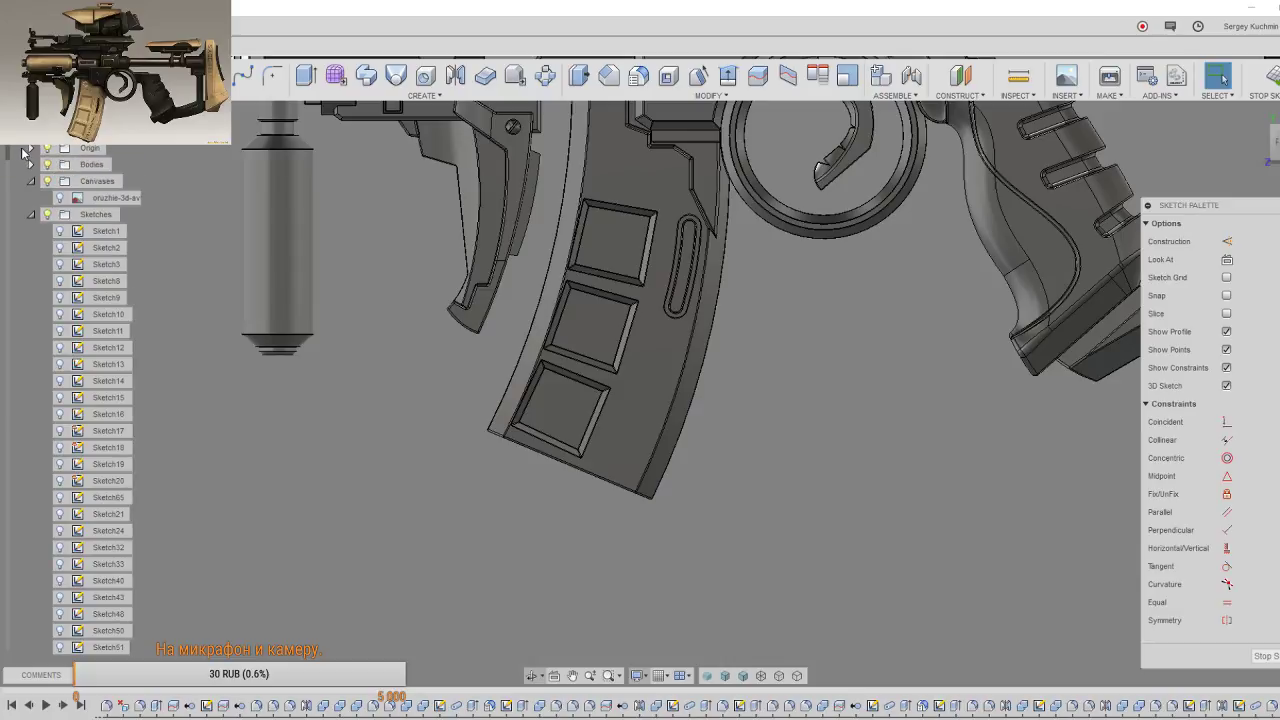
left_click(60, 197)
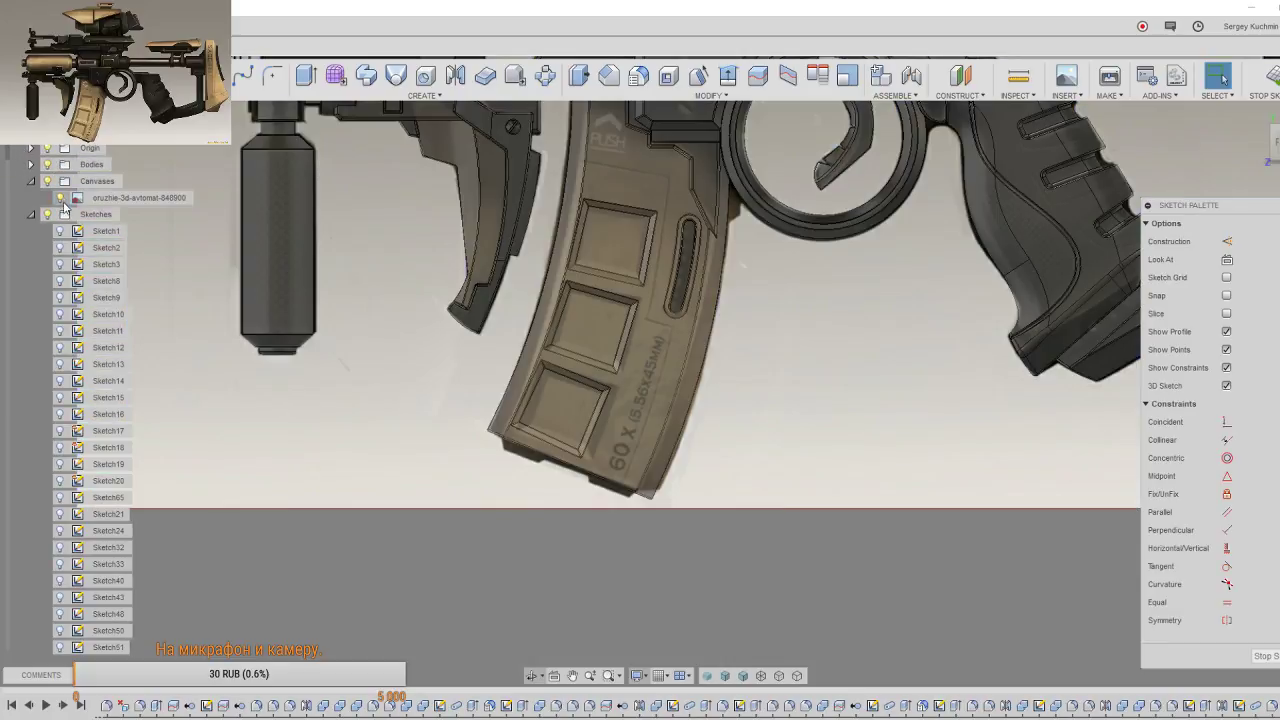
scroll(328, 317, "up", 2)
scroll(328, 317, "up", 2)
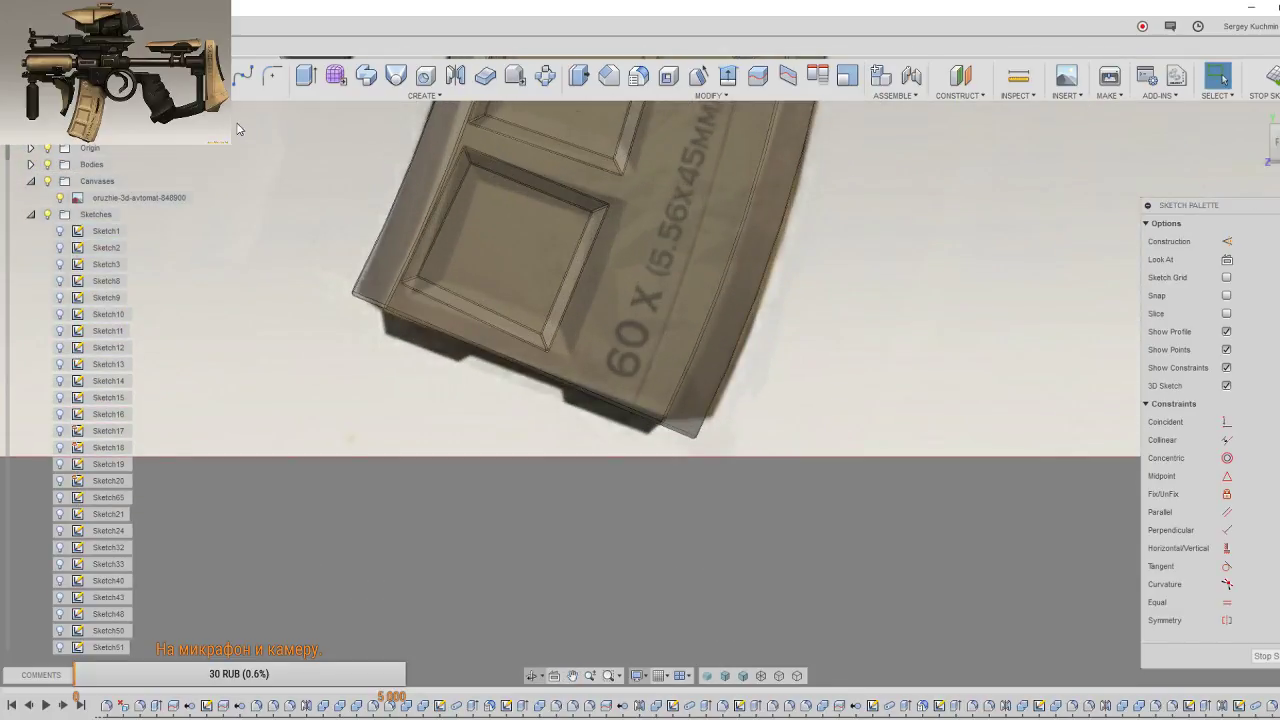
scroll(386, 418, "up", 2)
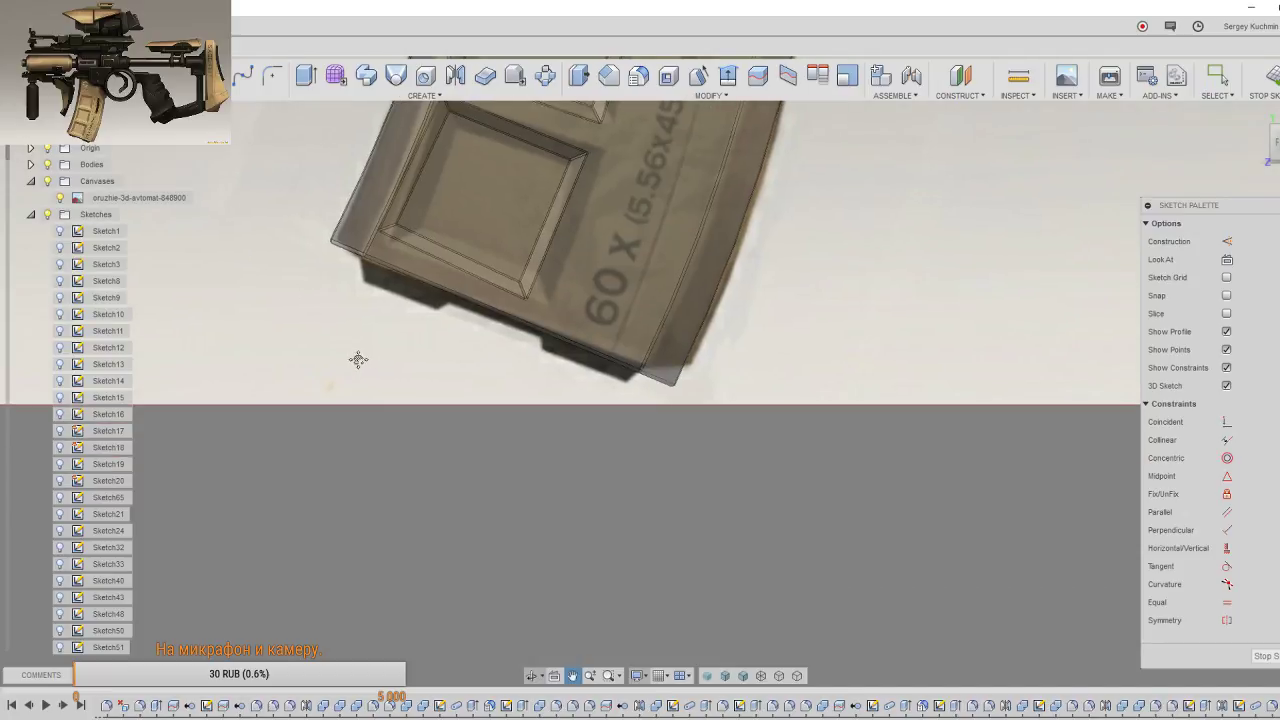
scroll(360, 352, "up", 2)
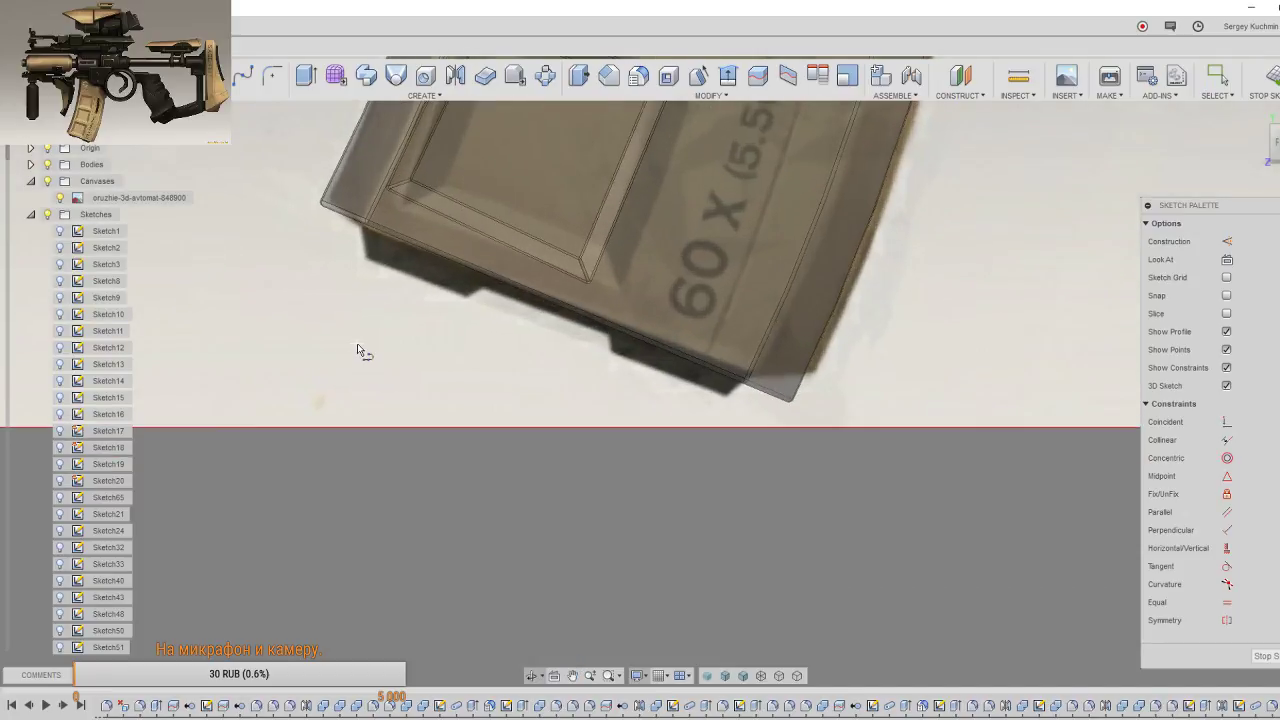
Step: Trace the magazine's notched bottom edge with a closed line outline
left_click(357, 197)
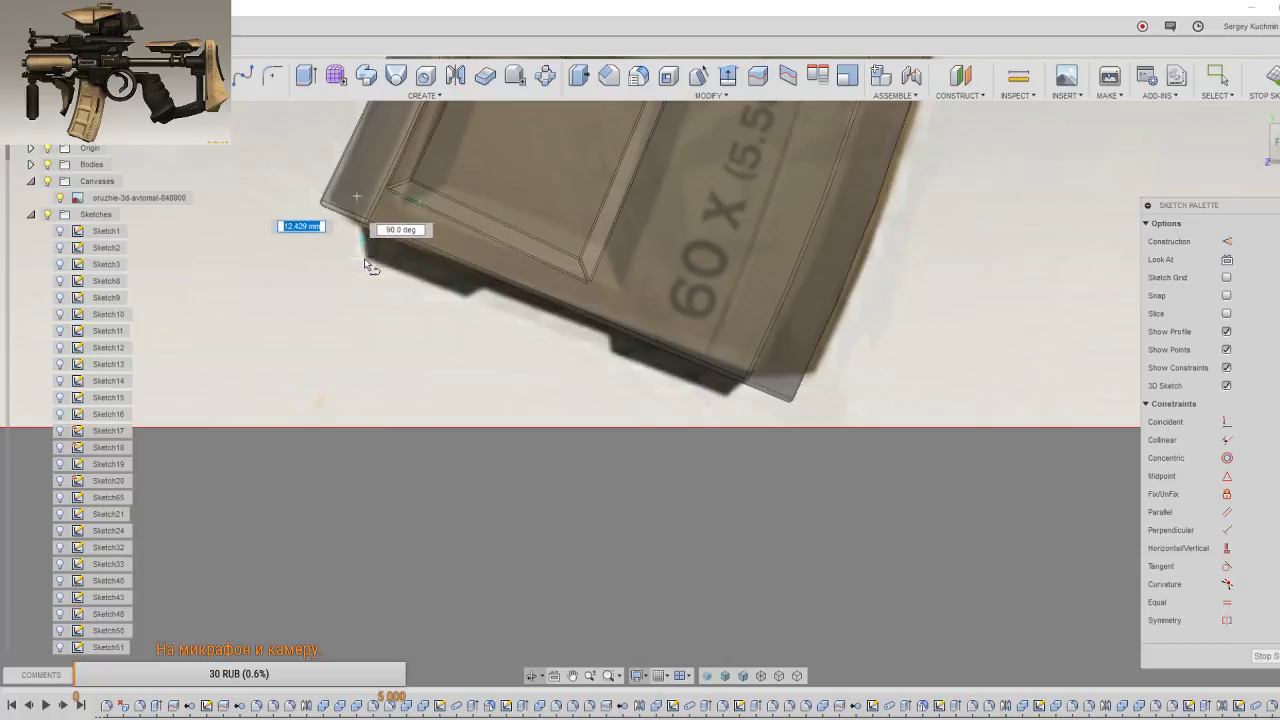
left_click(475, 290)
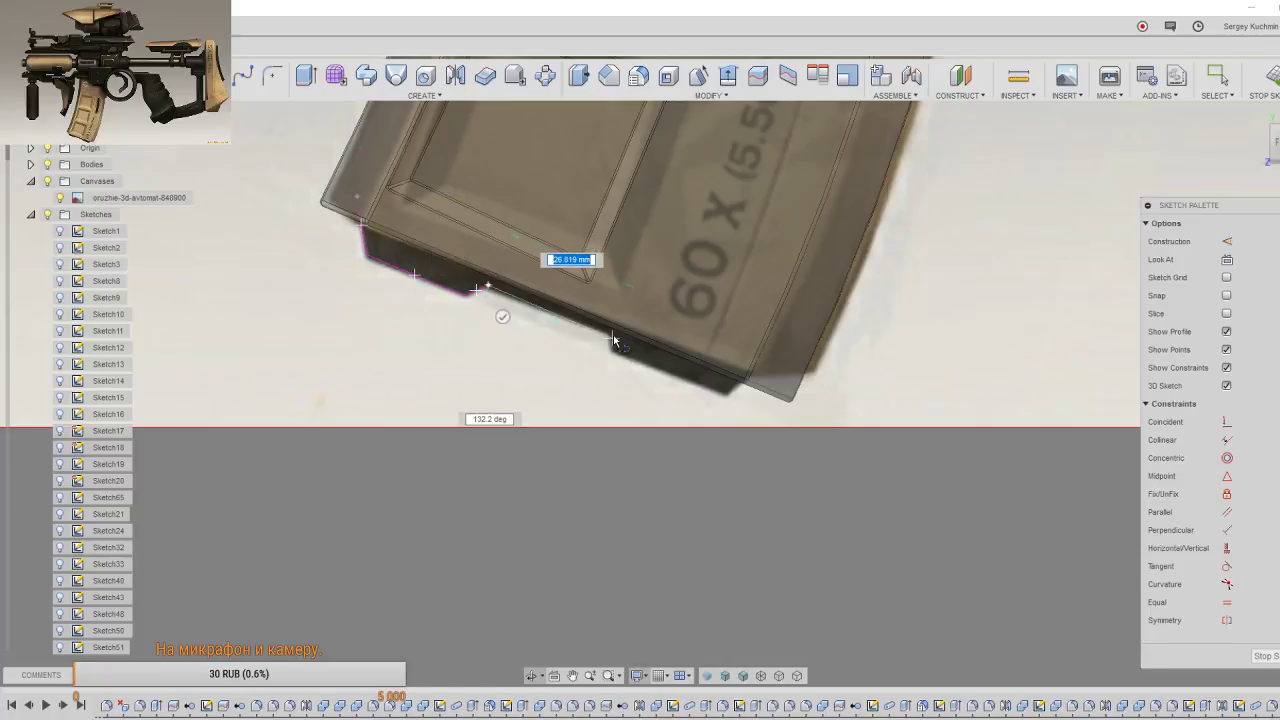
left_click(613, 342)
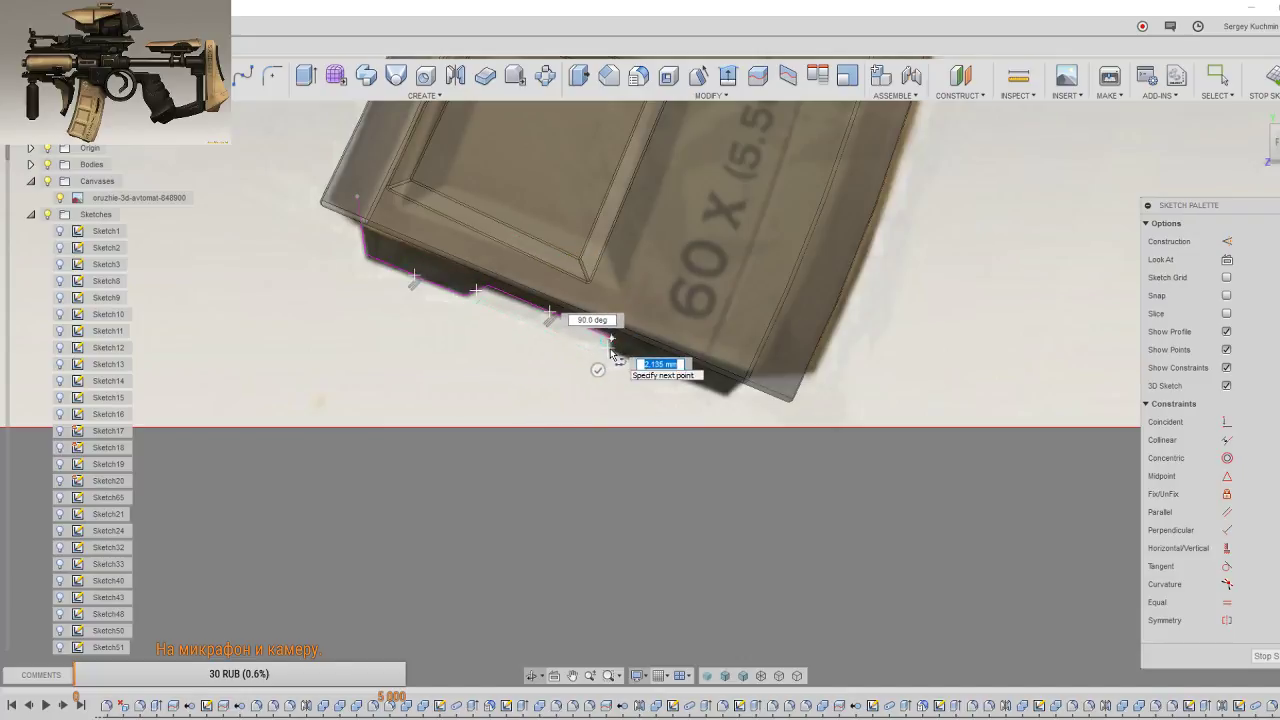
scroll(610, 355, "up", 3)
scroll(613, 362, "up", 2)
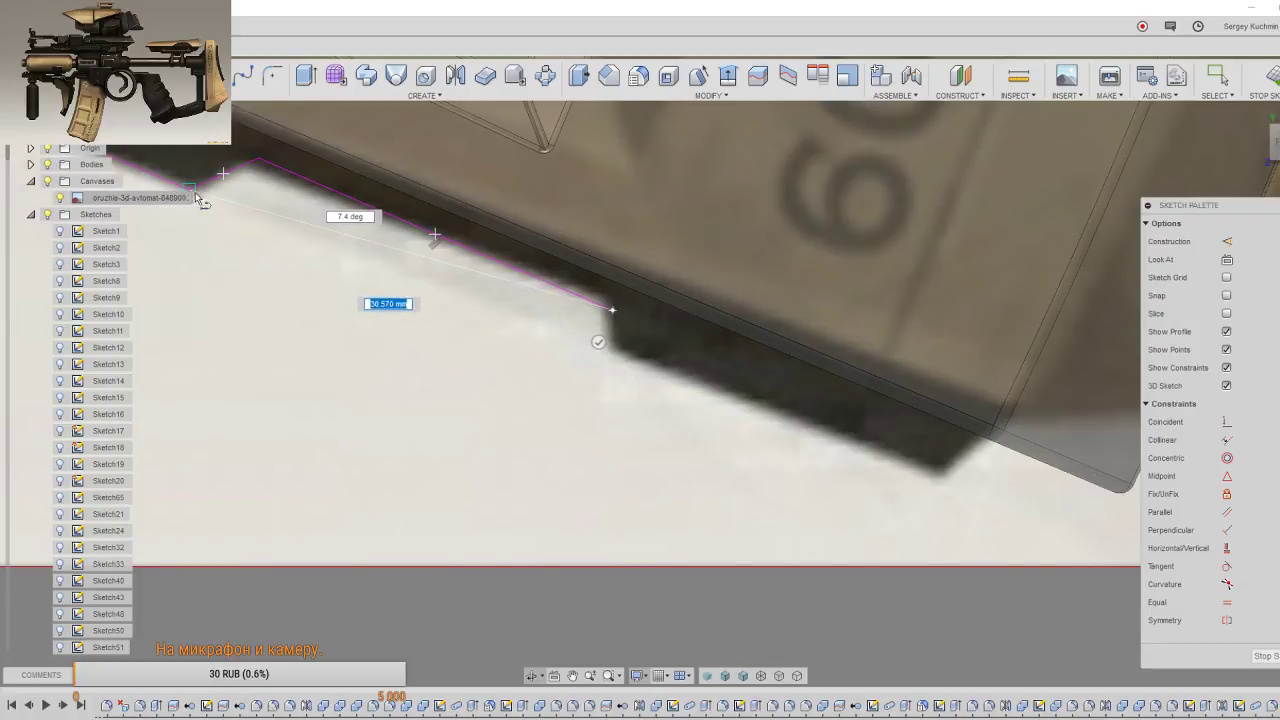
left_click(613, 350)
left_click(945, 478)
scroll(995, 450, "down", 1)
scroll(997, 452, "down", 2)
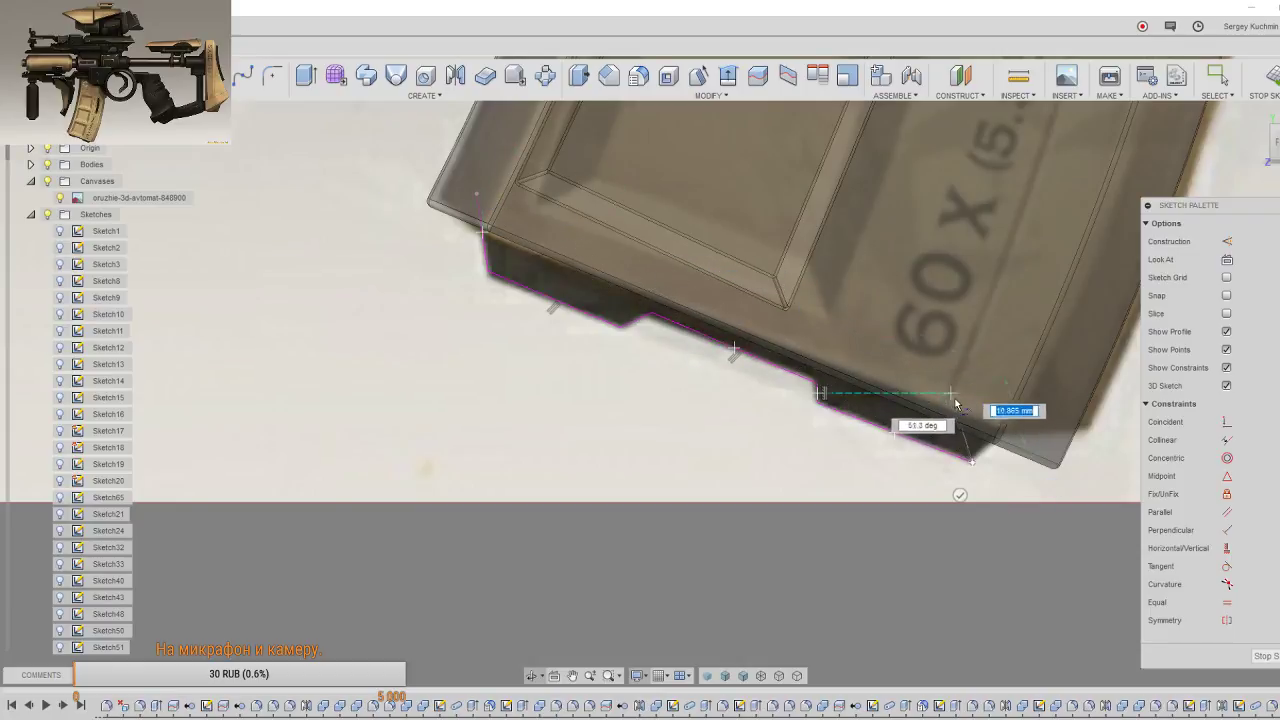
left_click(1012, 425)
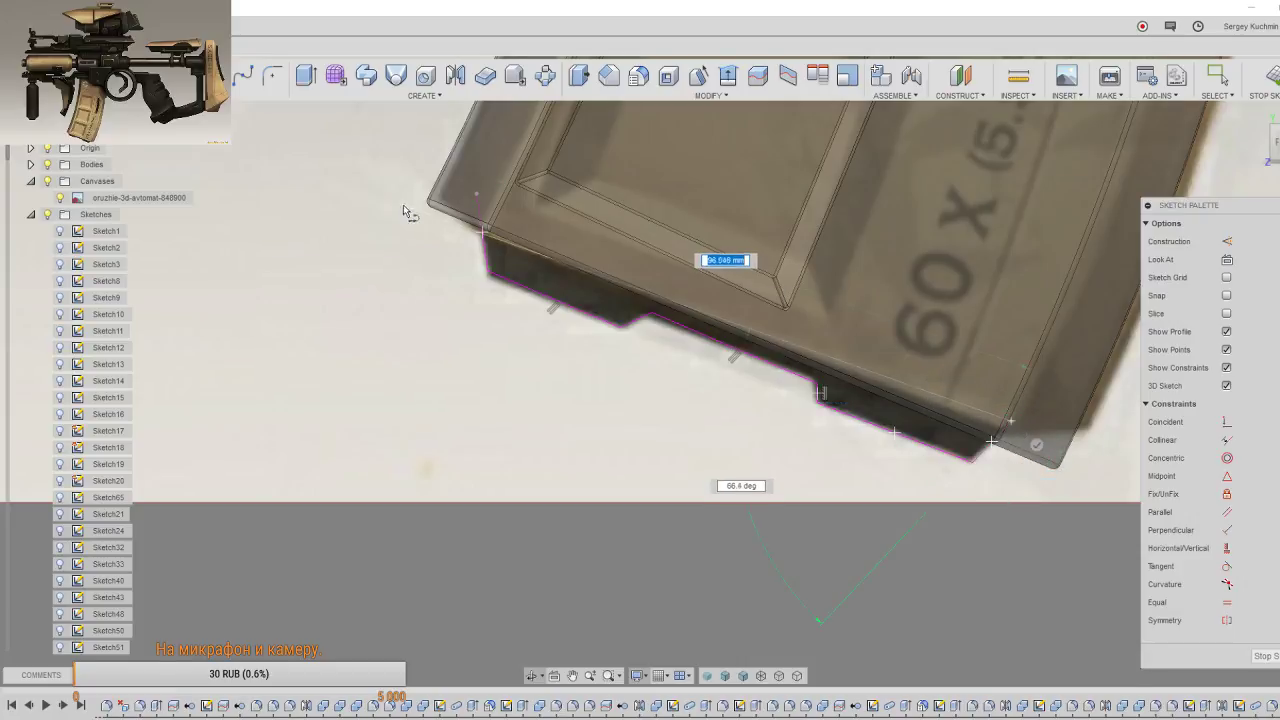
left_click(476, 196)
right_click(475, 215)
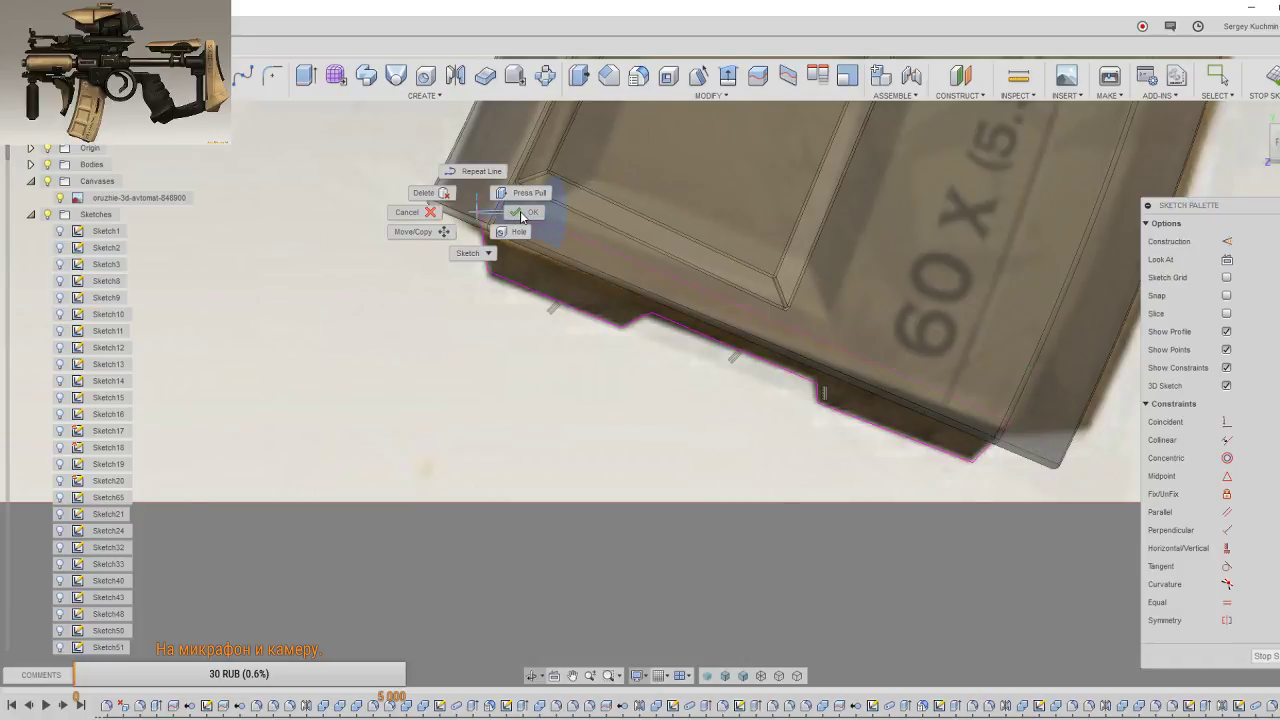
middle_click_drag(557, 414, 424, 398)
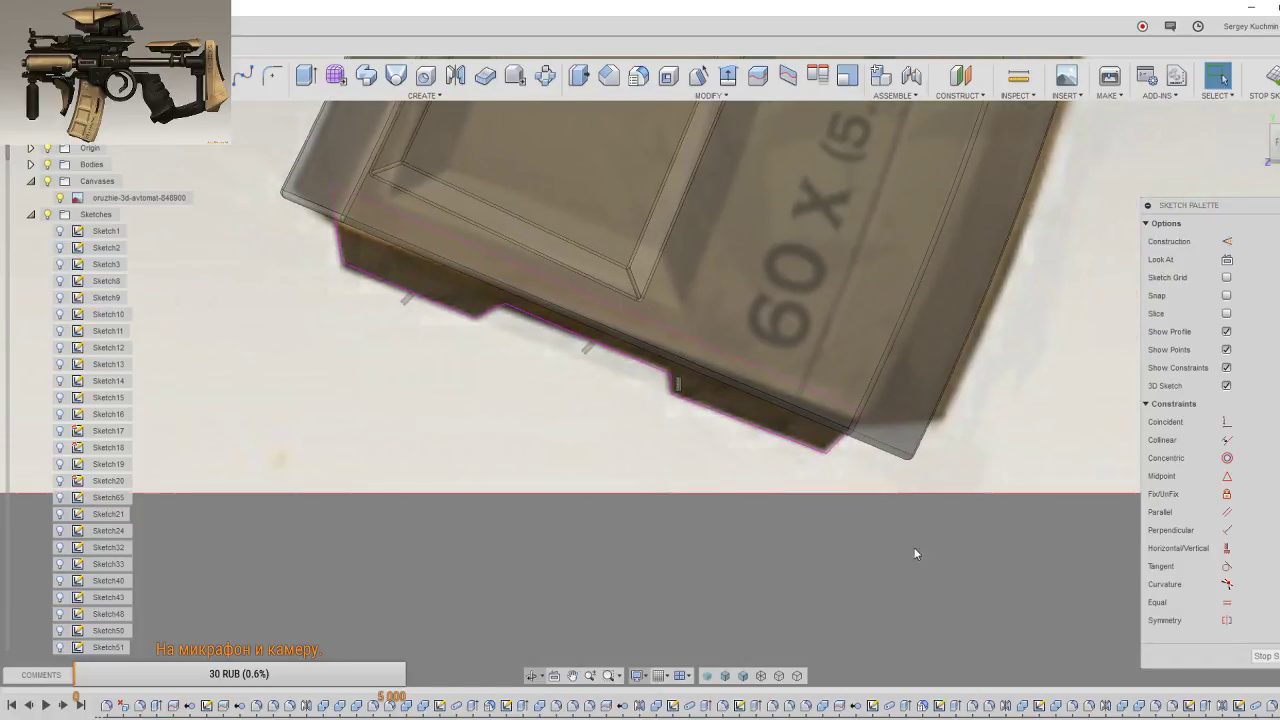
Step: Make the upper sketch line parallel to the lower edge and nudge it slightly upward
left_click(1227, 512)
left_click(608, 347)
left_click(630, 319)
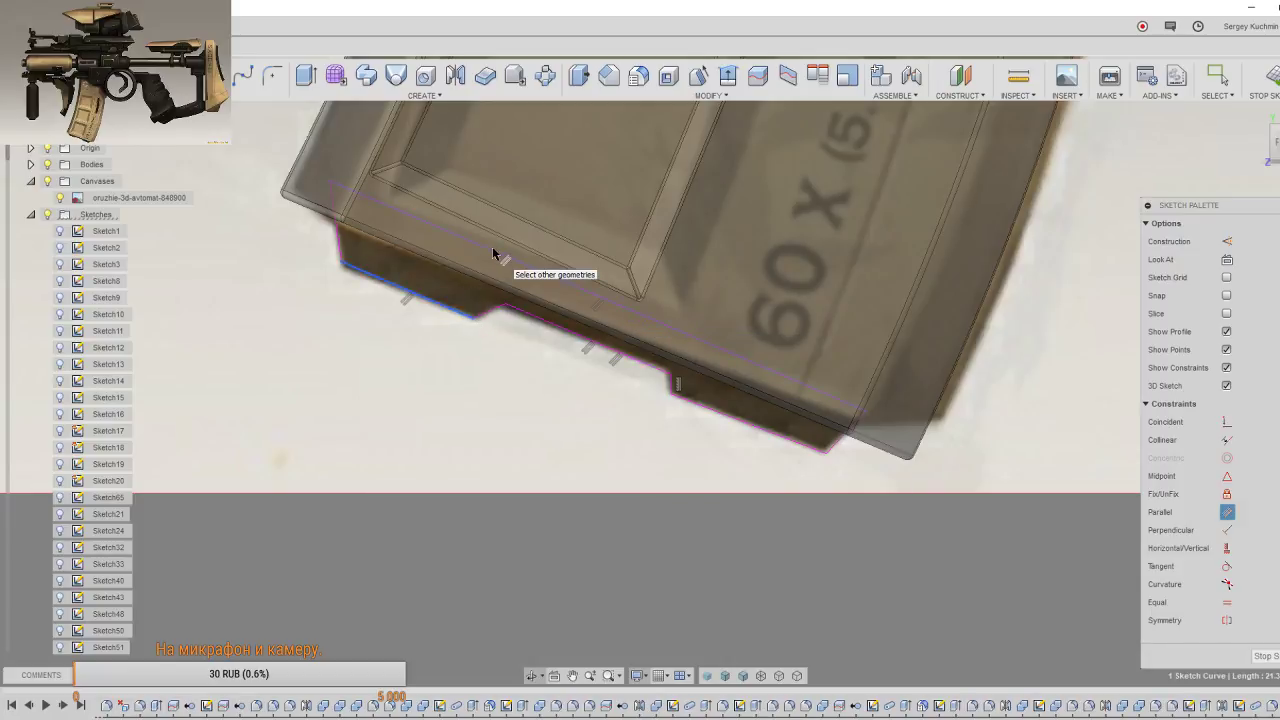
left_click(729, 381)
left_click_drag(729, 381, 737, 366)
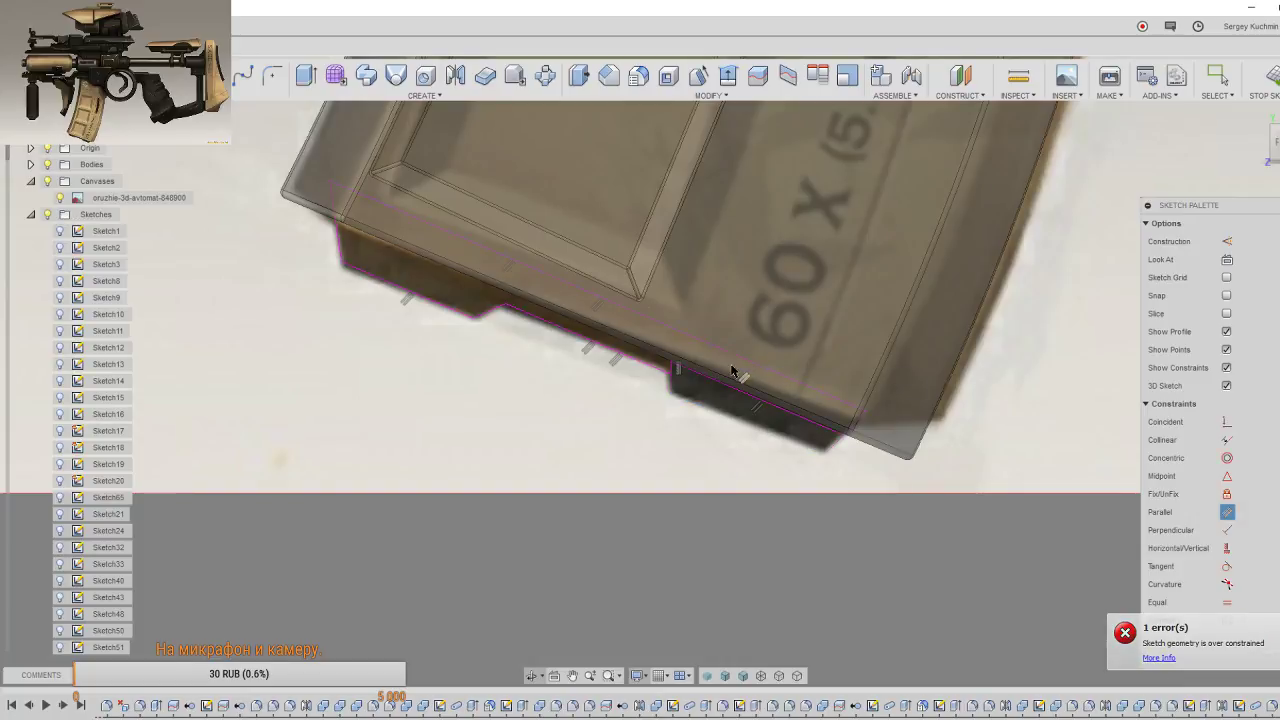
Step: Finish the magazine bottom sketch and launch Extrude with the E shortcut
scroll(709, 431, "down", 2)
middle_click_drag(697, 444, 543, 451)
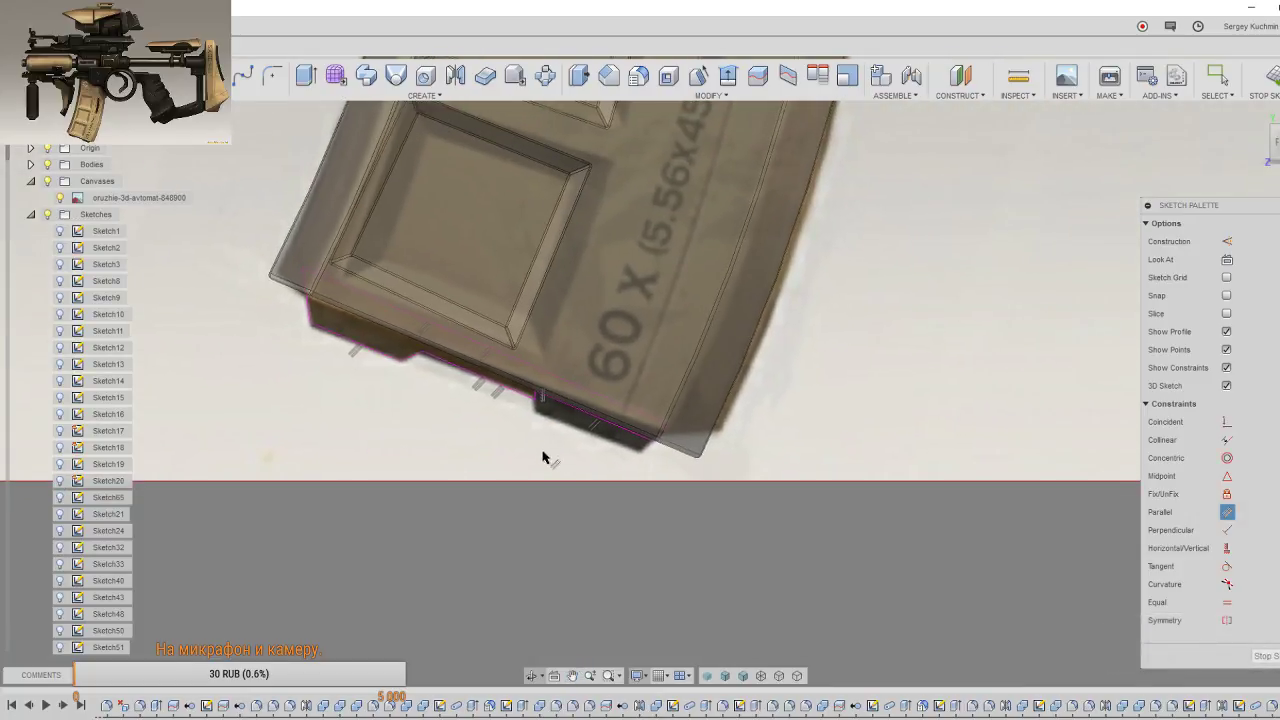
scroll(543, 451, "up", 2)
left_click(1264, 657)
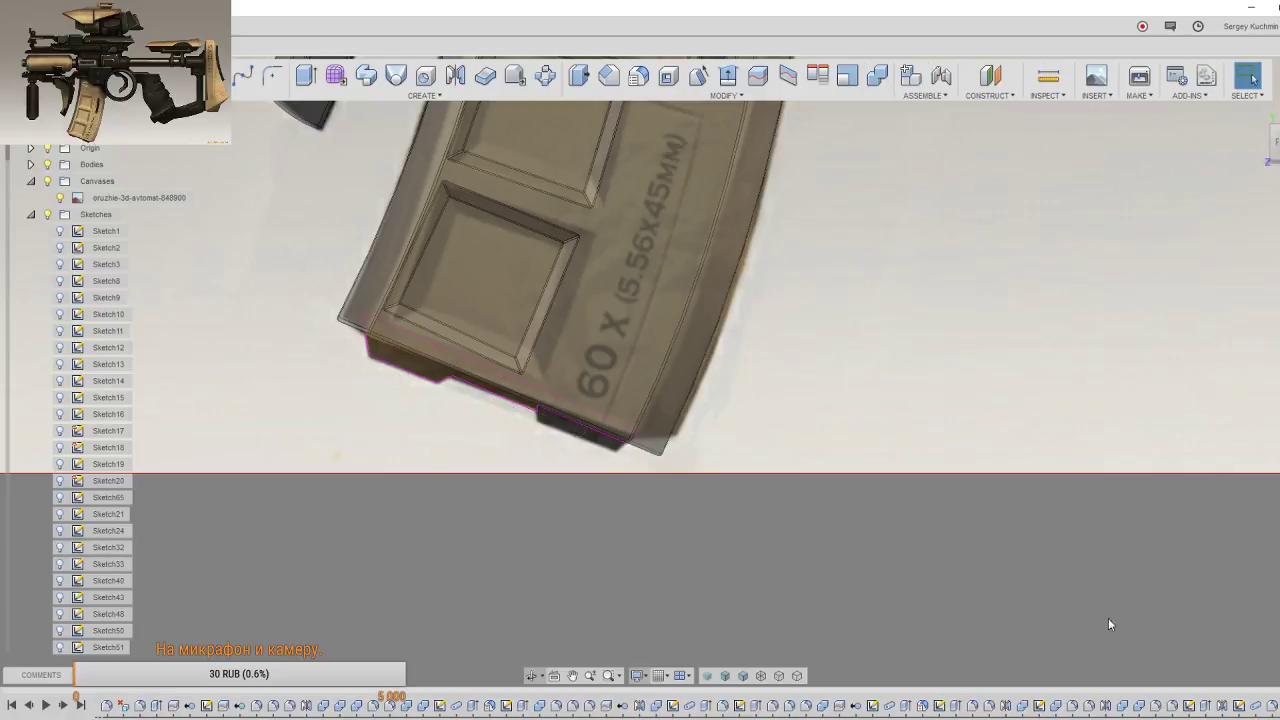
key("e")
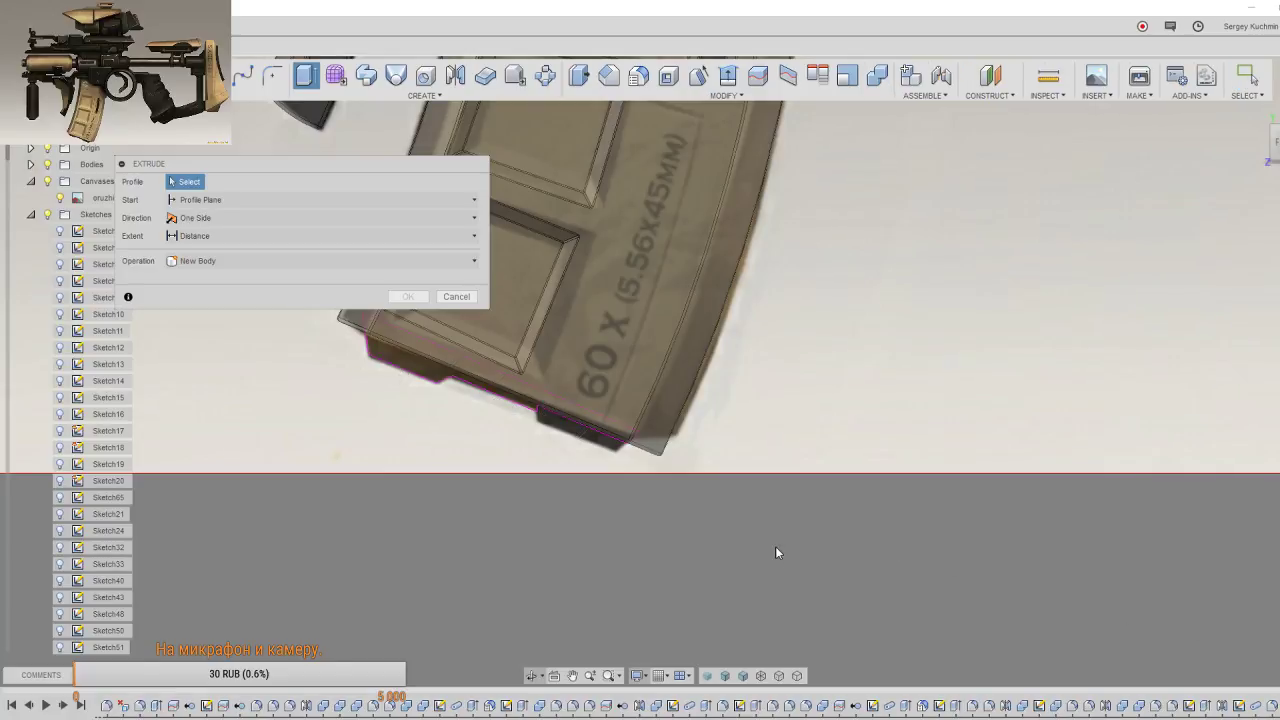
middle_click_drag(771, 526, 800, 468, "shift")
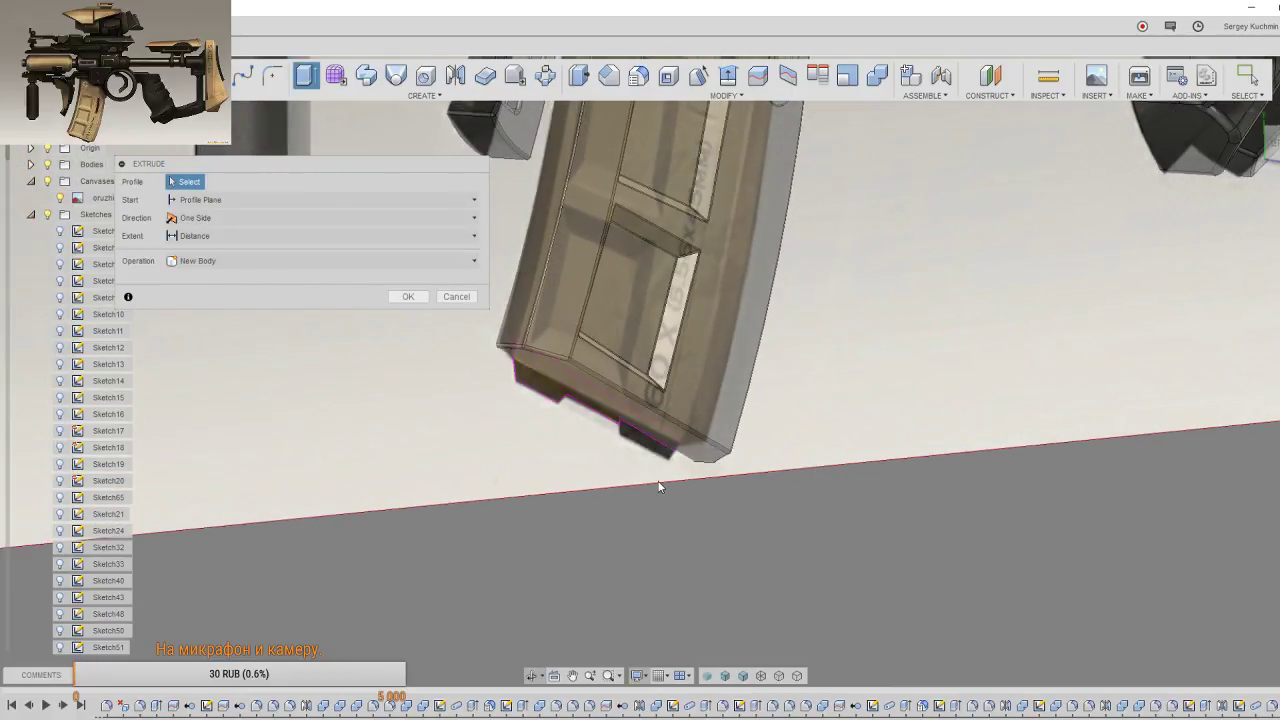
scroll(657, 486, "up", 2)
mouse_move(651, 471)
middle_mouse_down()
mouse_move(717, 460)
mouse_move(871, 486)
middle_mouse_up()
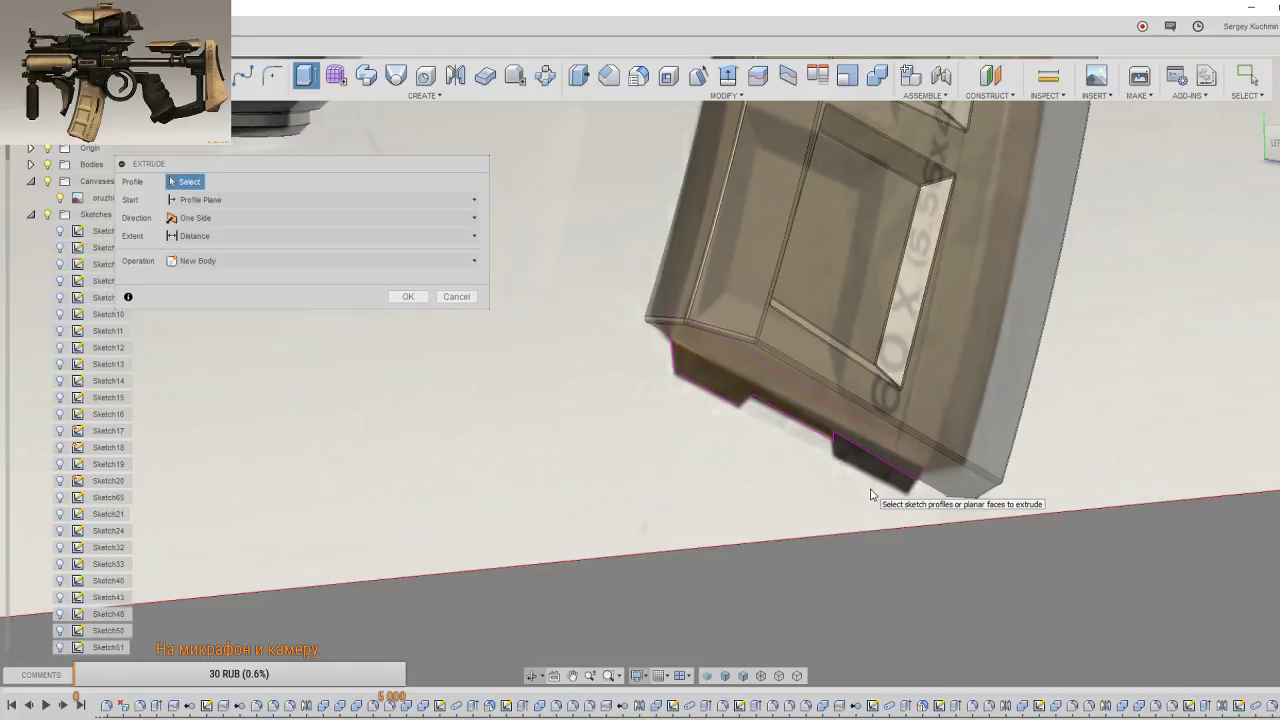
scroll(871, 488, "up", 2)
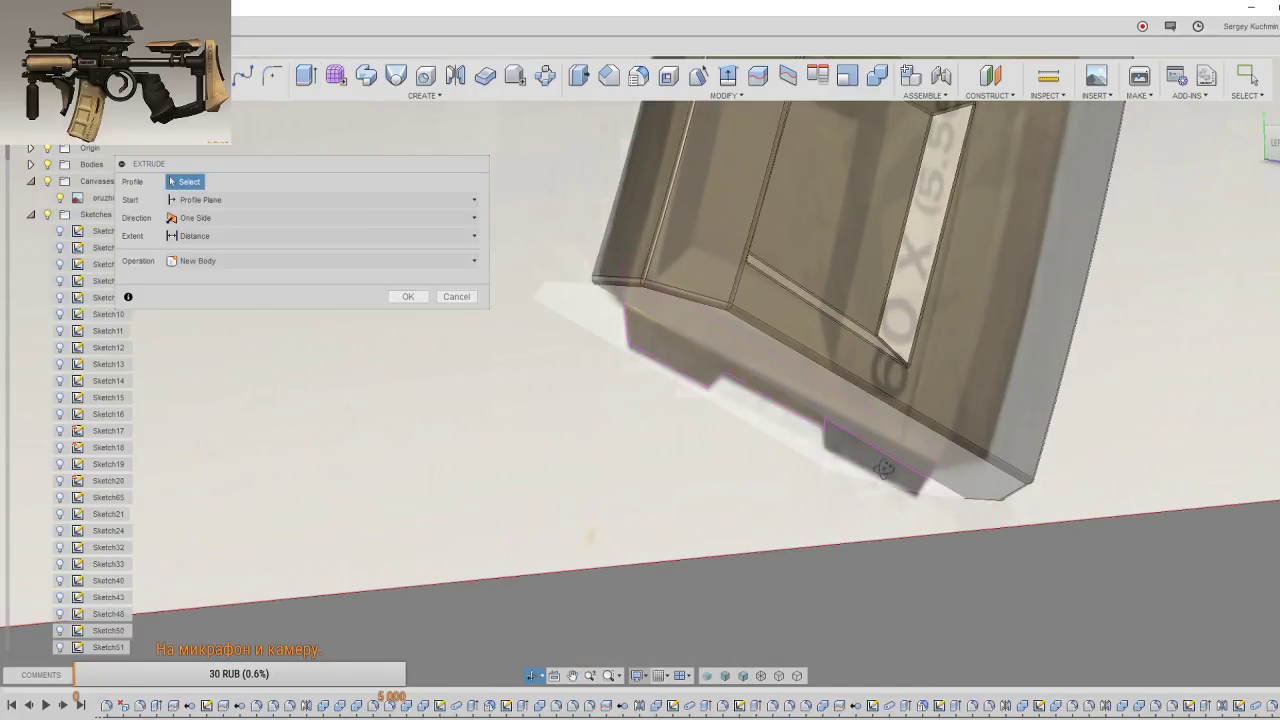
scroll(880, 471, "up", 2)
middle_click_drag(880, 471, 809, 451)
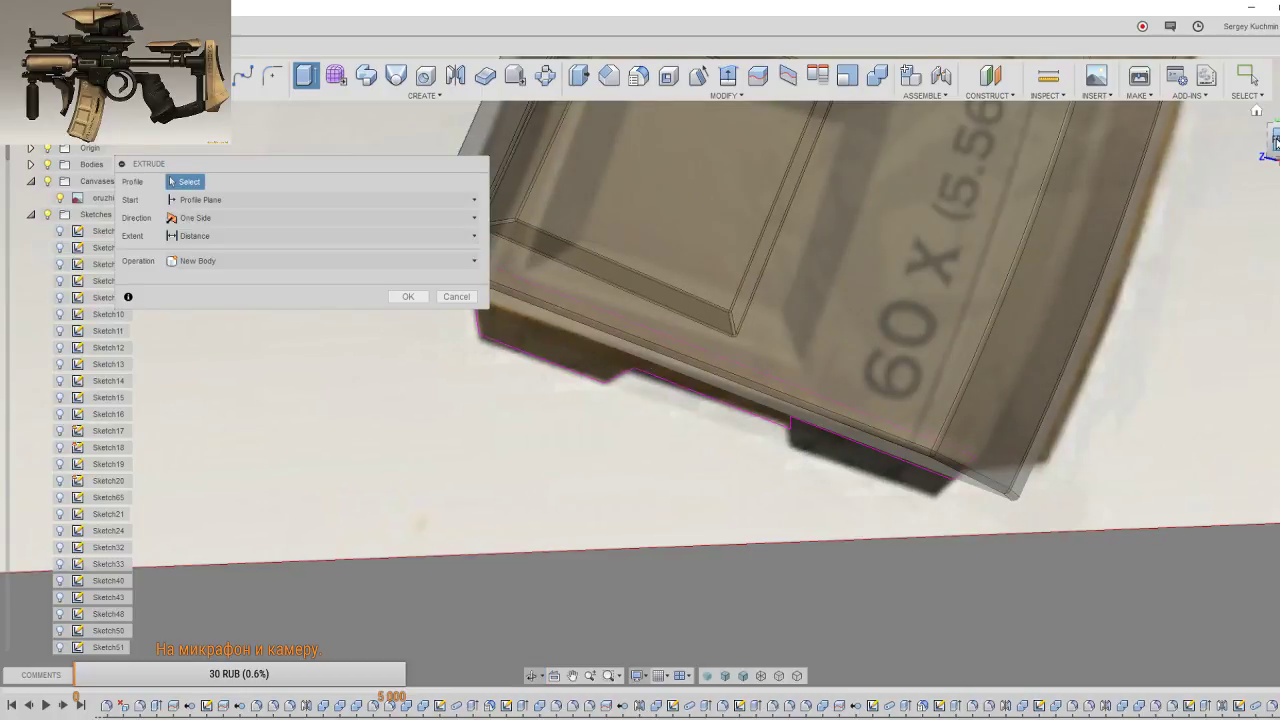
scroll(1026, 460, "up", 2)
scroll(1024, 520, "up", 1)
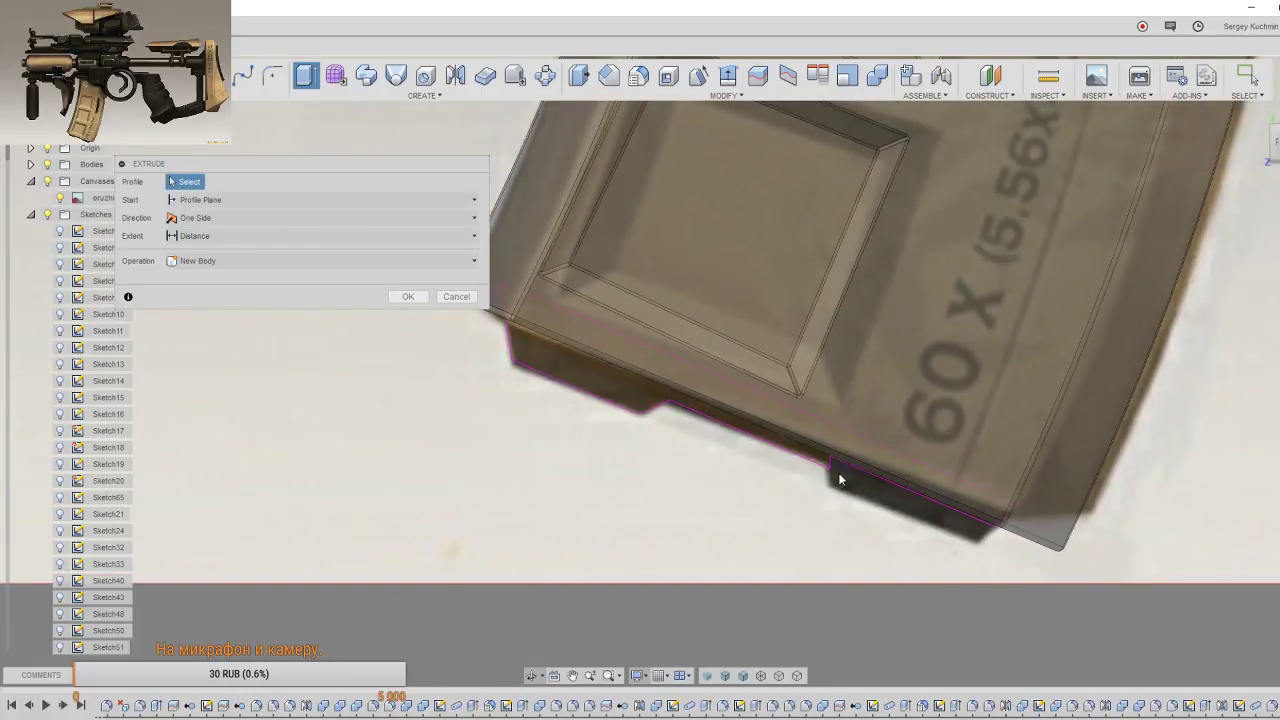
left_click(456, 296)
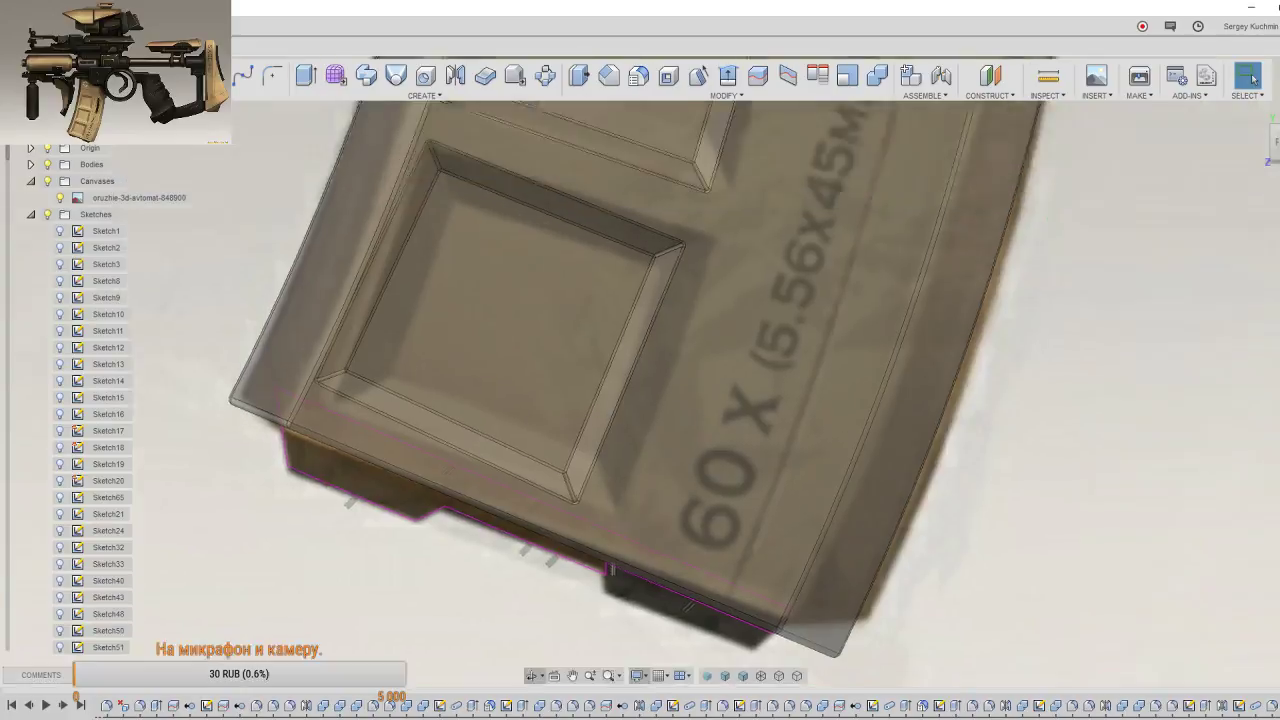
Step: Zoom into the magazine bottom and constrain the lower notch edge parallel to the left edge
scroll(463, 519, "down", 5)
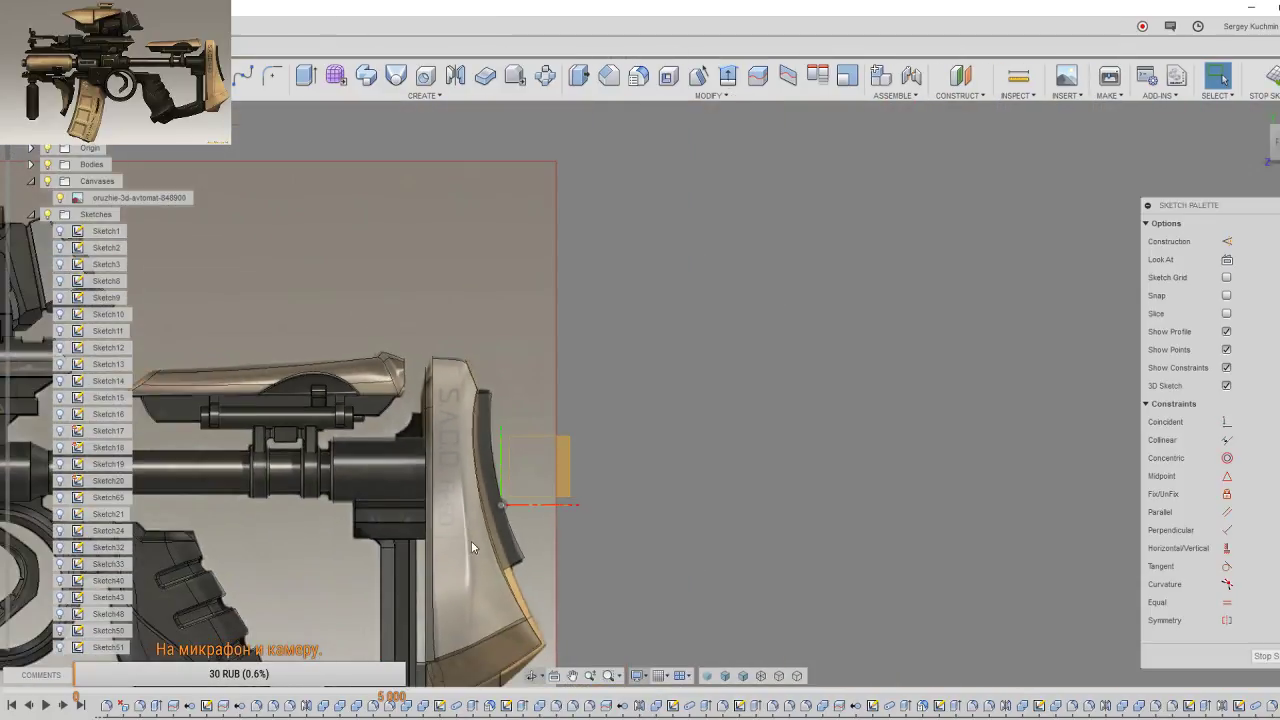
scroll(790, 474, "up", 3)
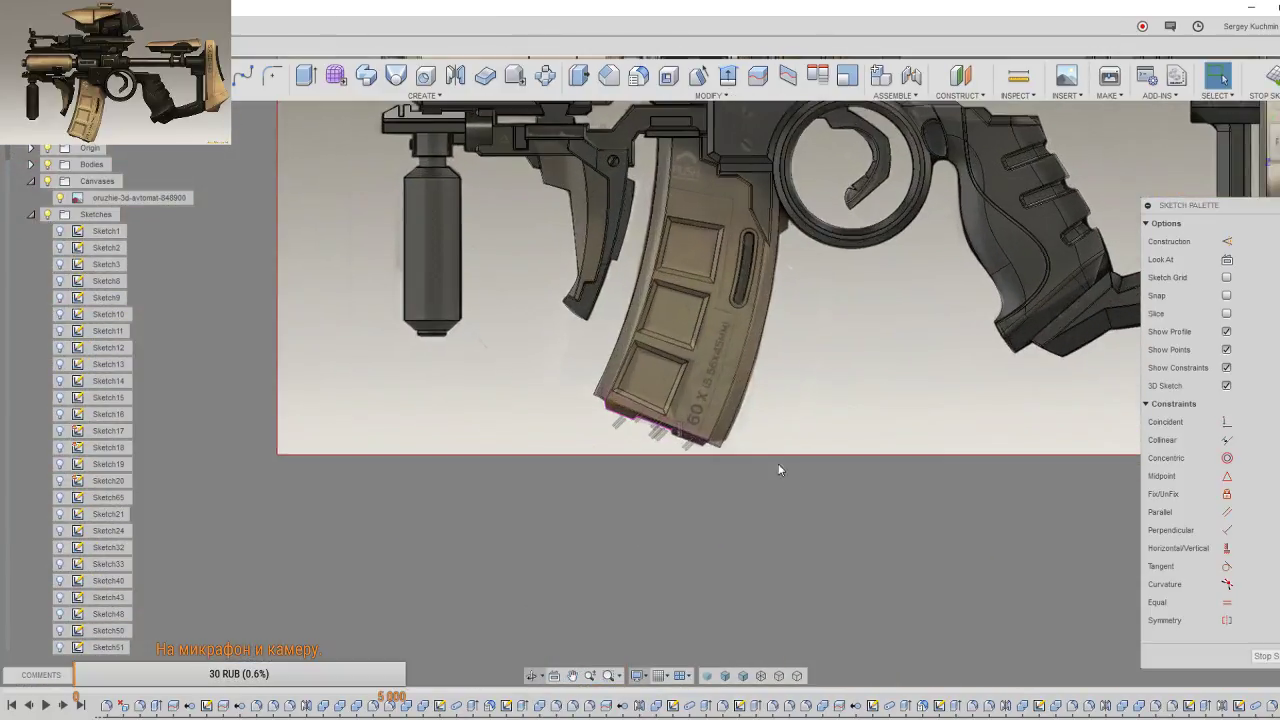
scroll(790, 474, "up", 3)
scroll(631, 441, "up", 2)
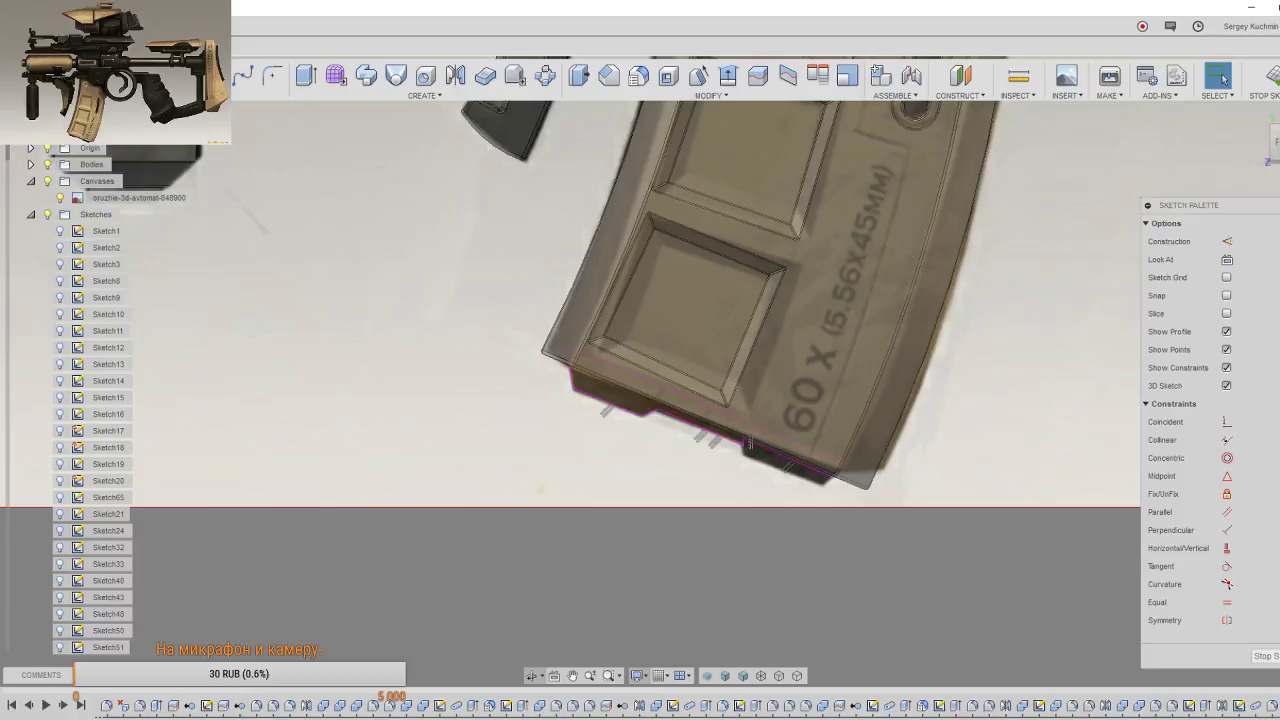
scroll(762, 400, "up", 1)
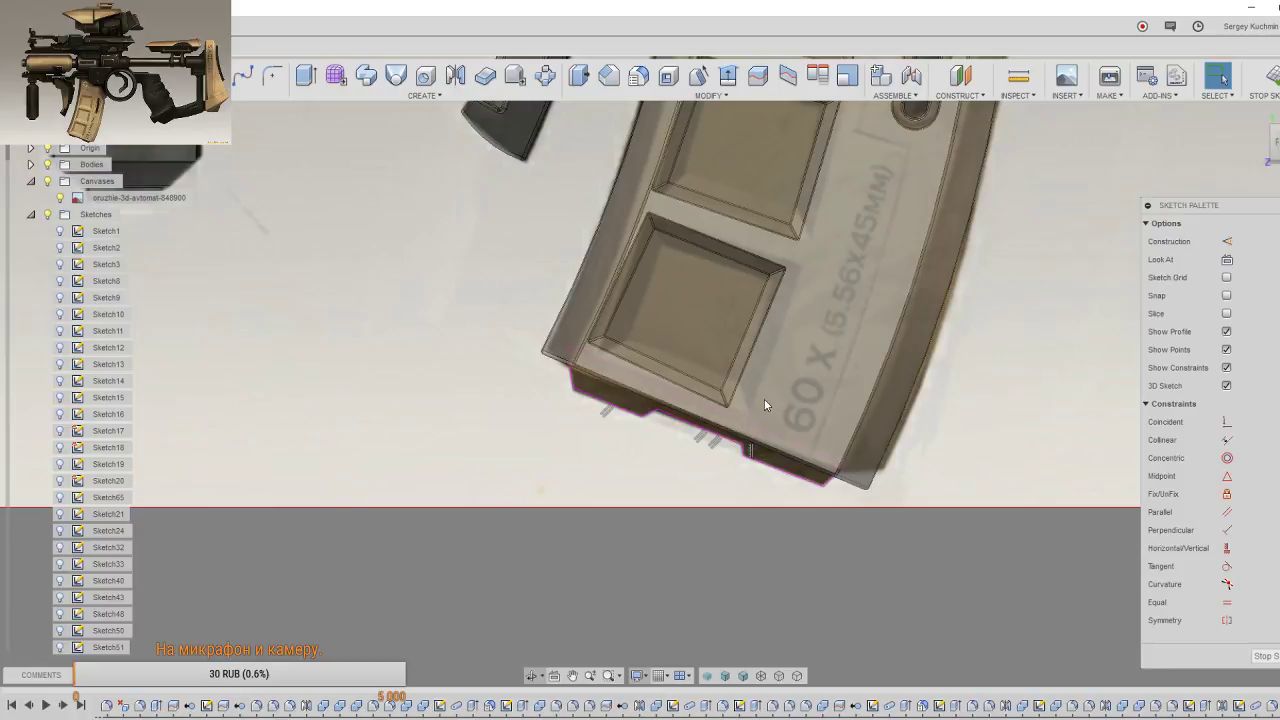
scroll(792, 473, "up", 2)
scroll(797, 497, "up", 2)
scroll(797, 497, "up", 2)
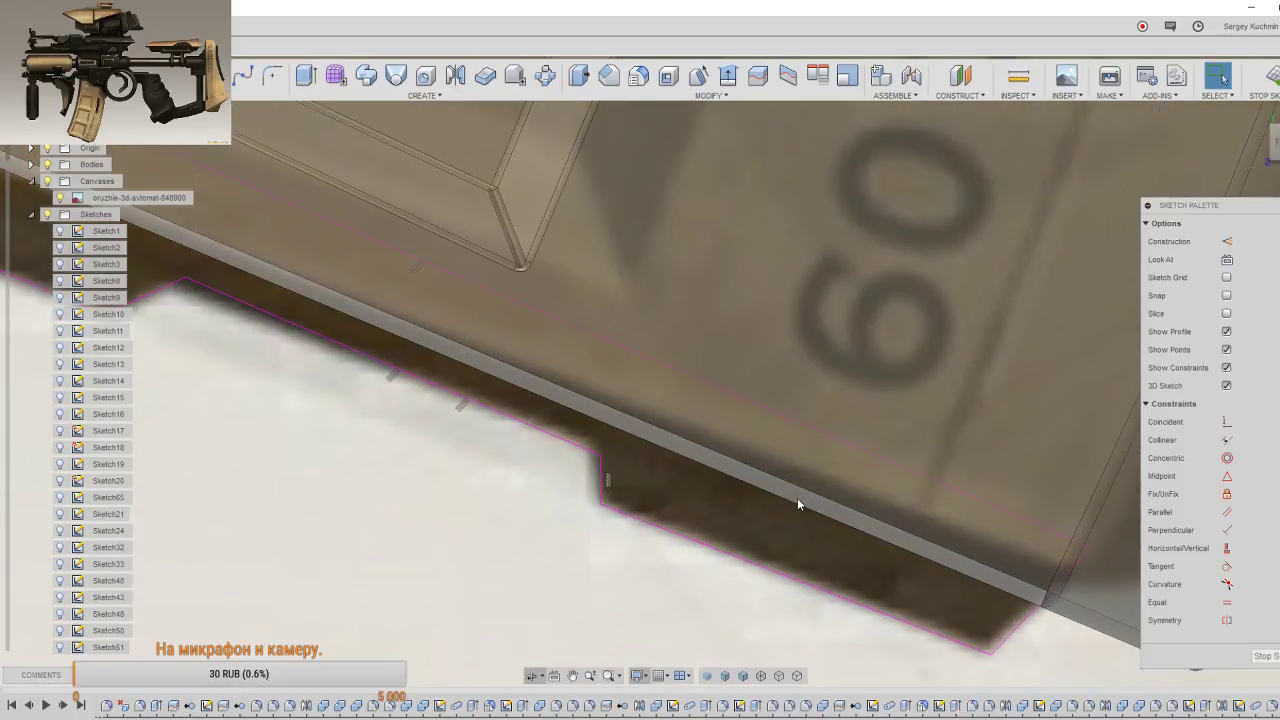
scroll(797, 497, "down", 2)
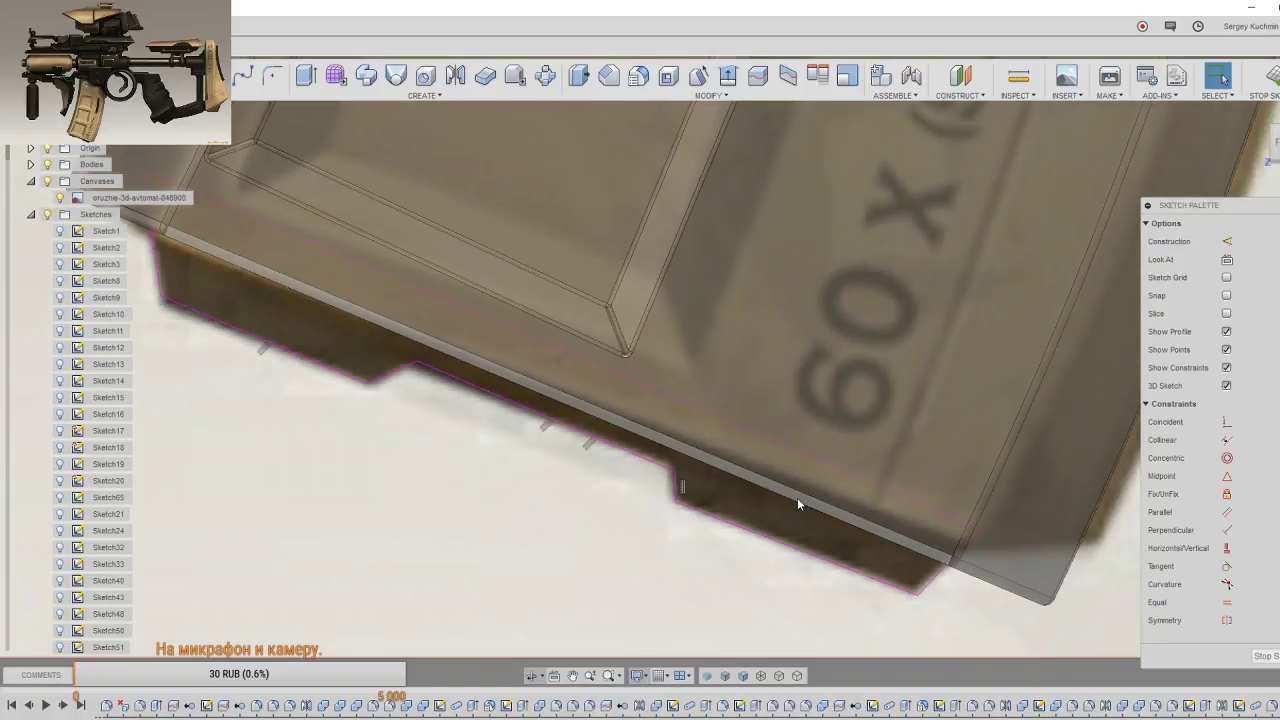
left_click(1227, 513)
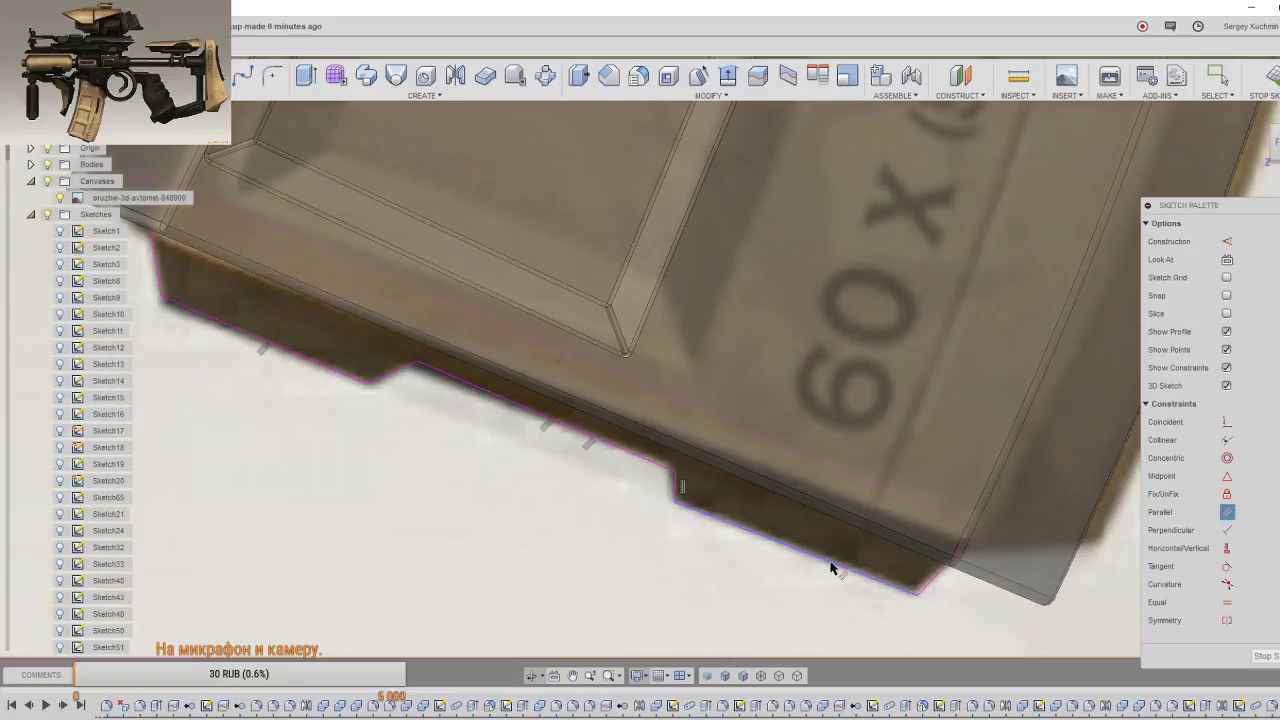
left_click(830, 563)
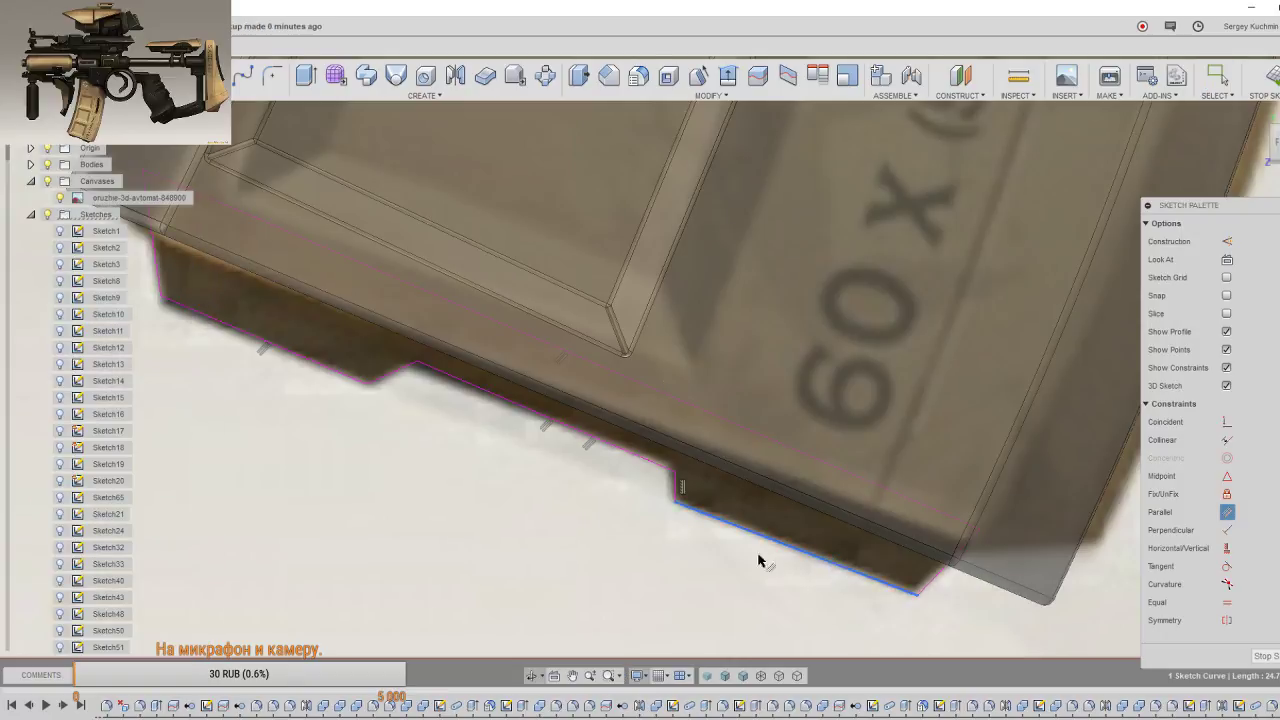
left_click(333, 372)
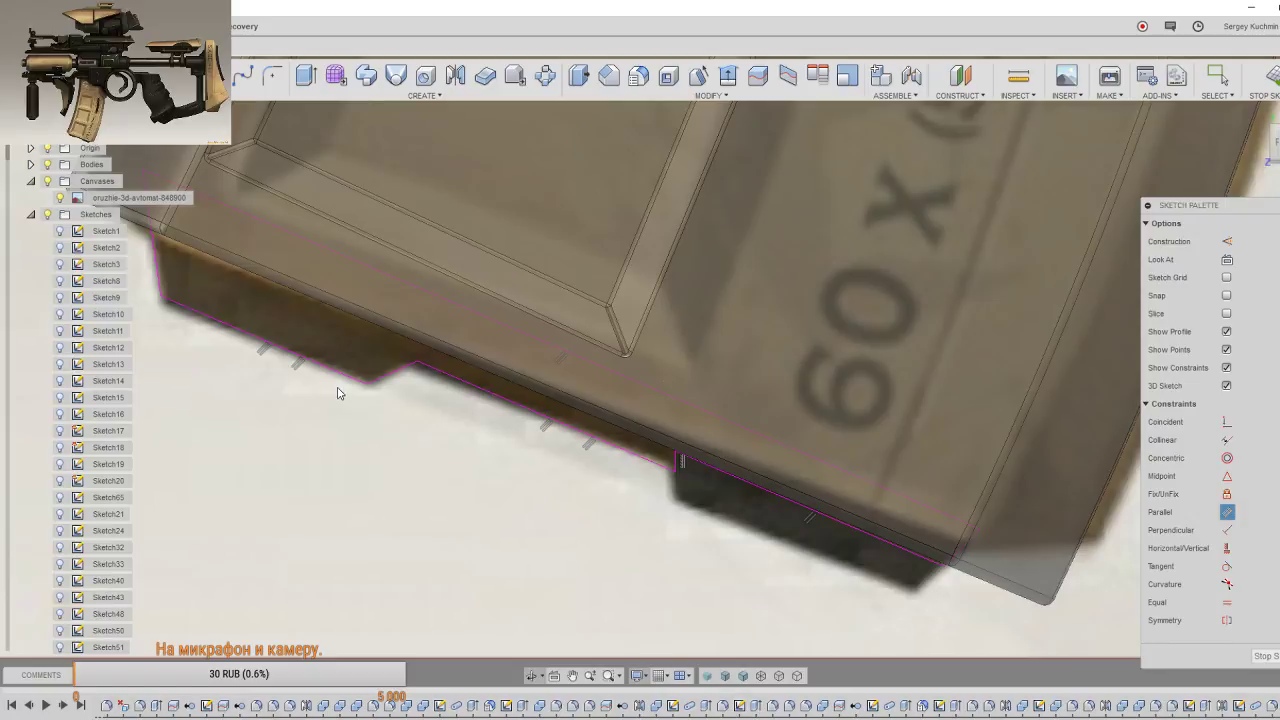
key("Escape")
Step: Undo the last constraint, then constrain the lower-right and left segments into alignment
right_click(539, 534)
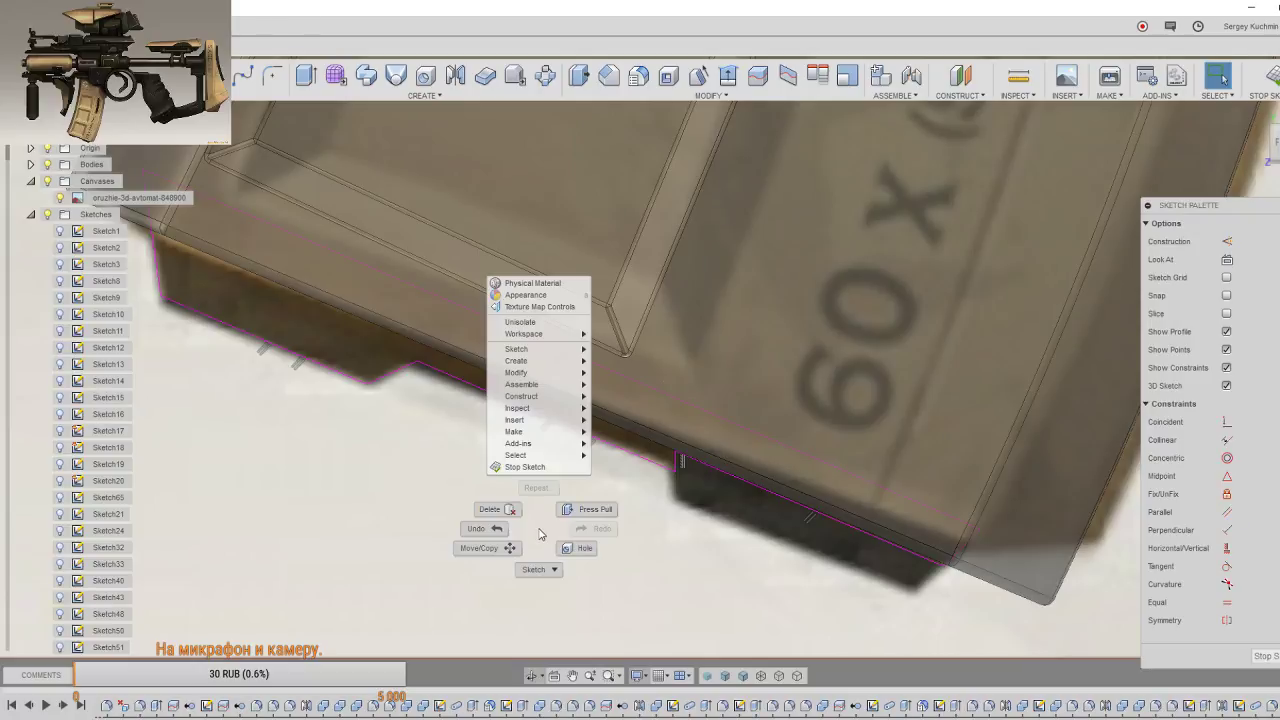
left_click(268, 478)
key("ctrl+z")
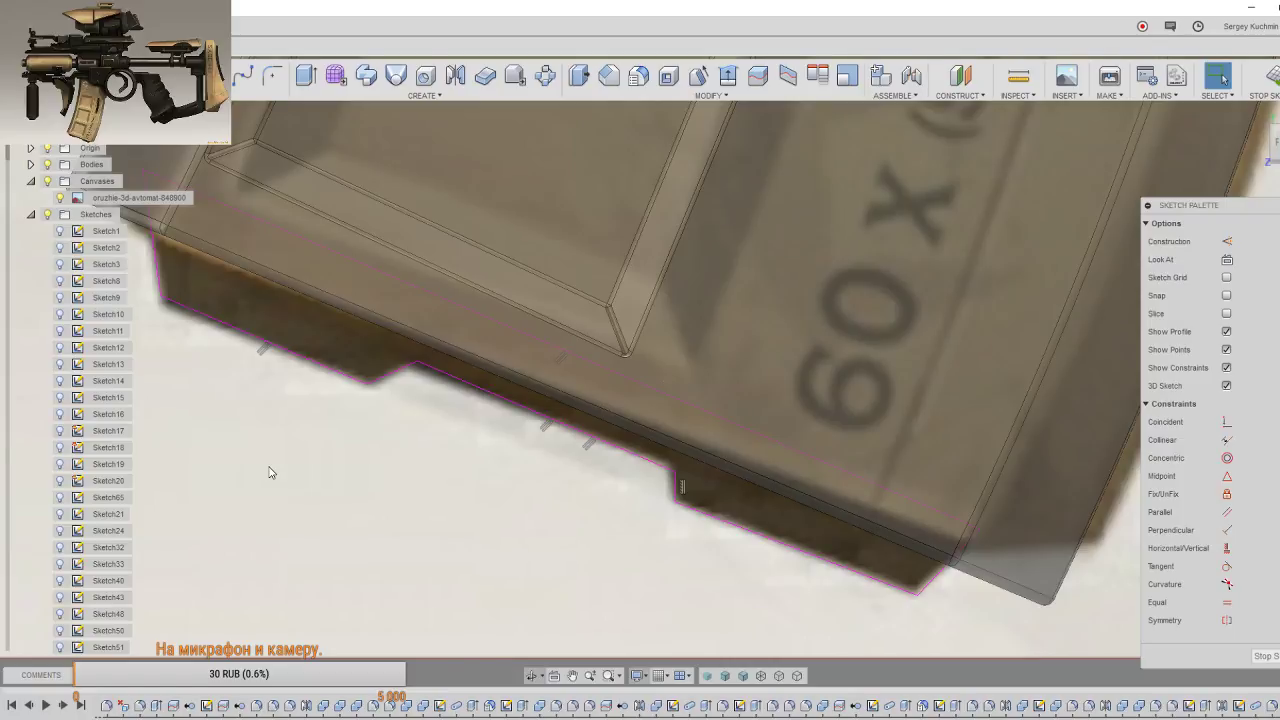
left_click(768, 543)
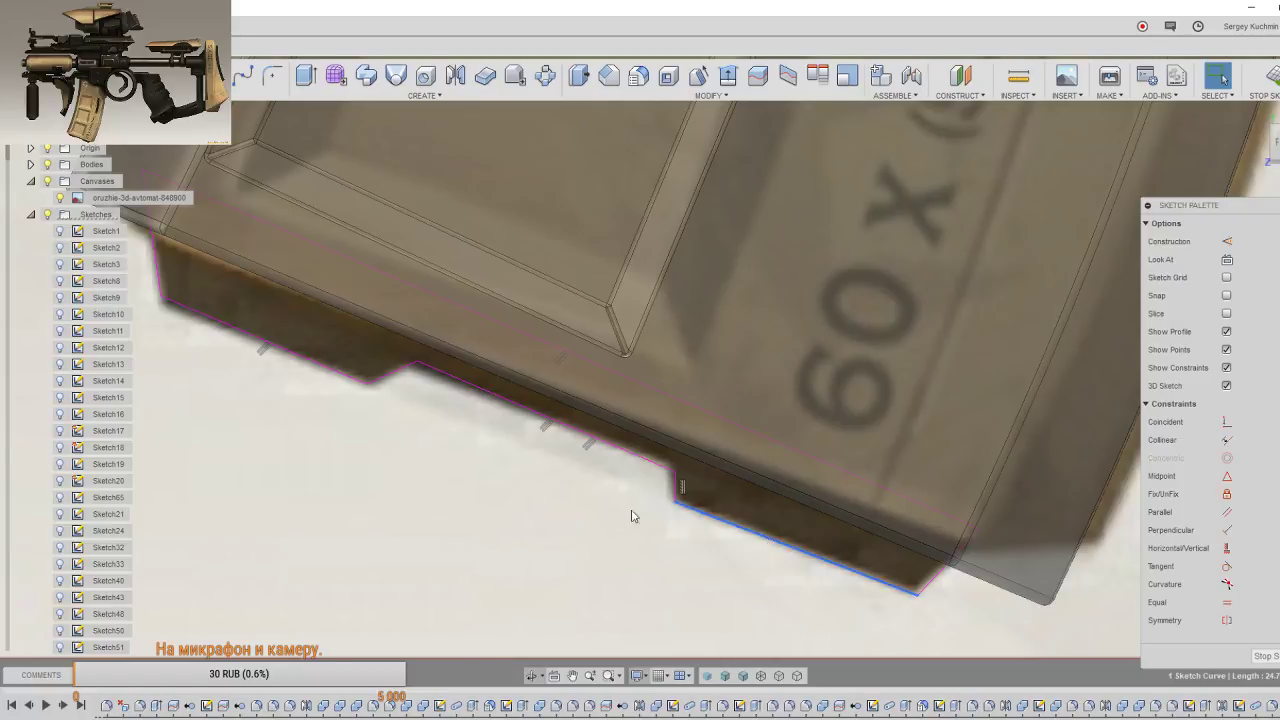
left_click(349, 381, "ctrl")
left_click(1226, 512)
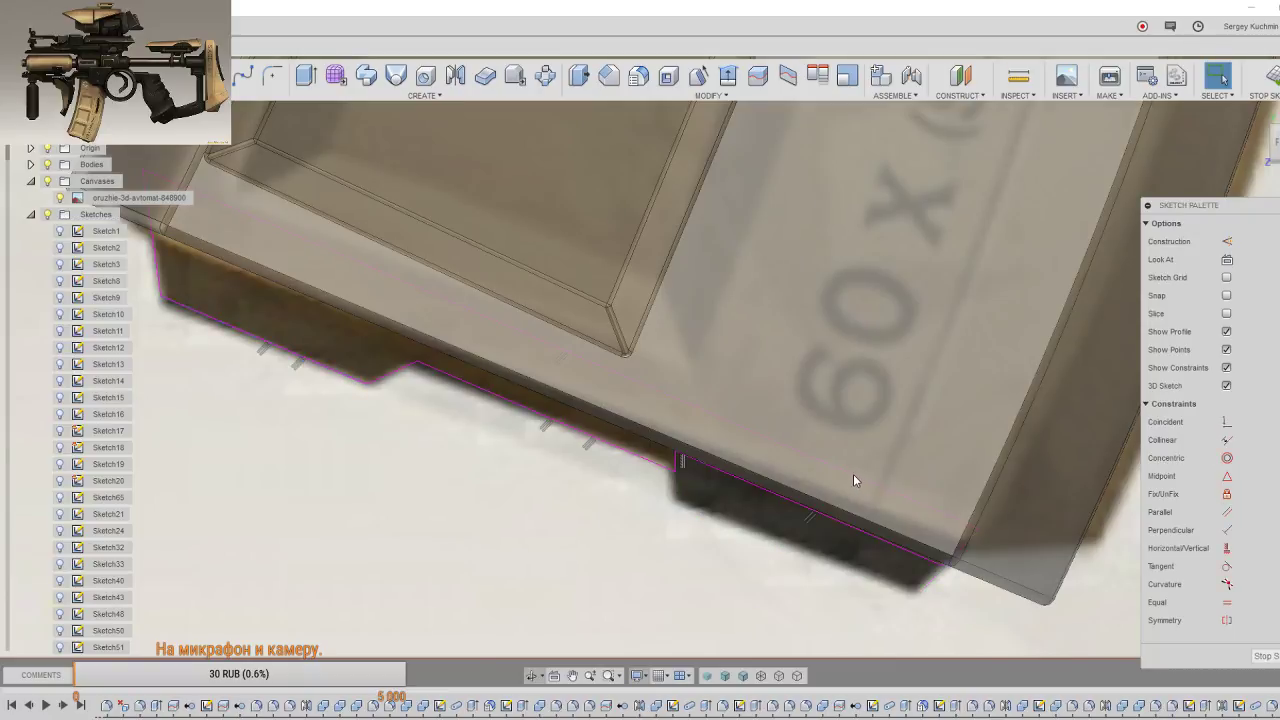
Step: Revert the alignment with undo and redo, then finish the bottom-plate sketch
left_click(853, 475)
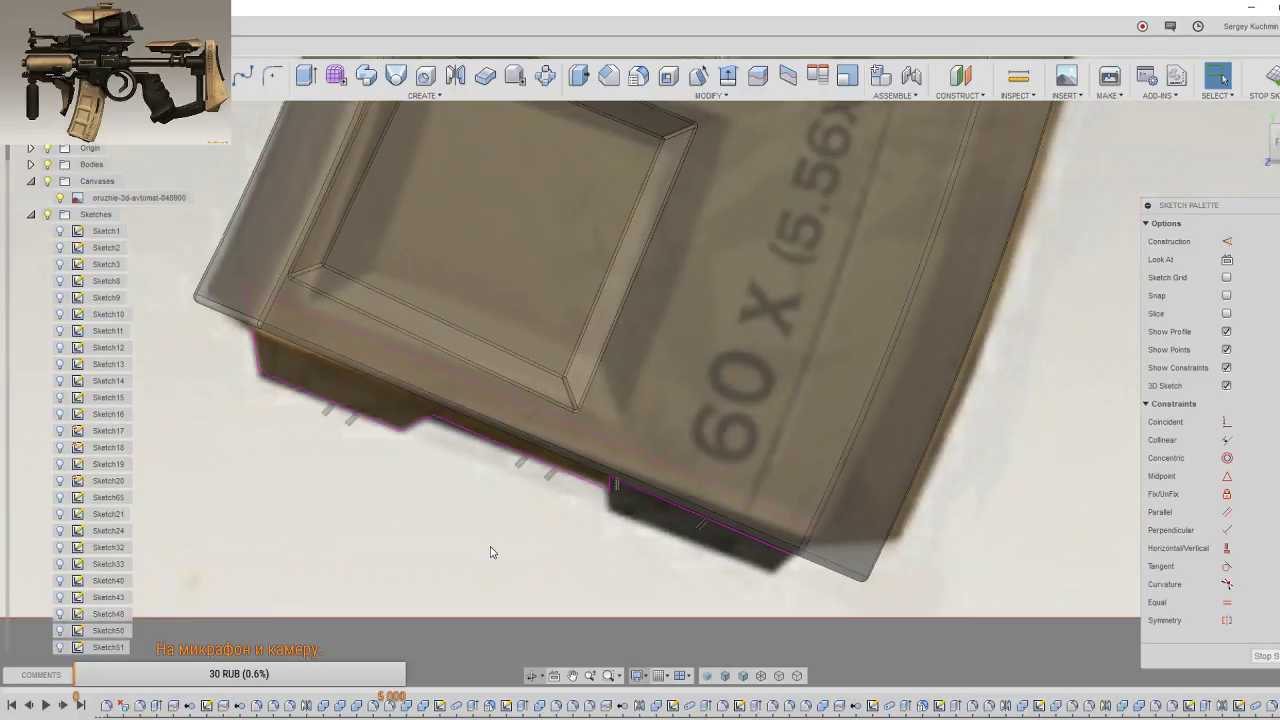
key("ctrl+z")
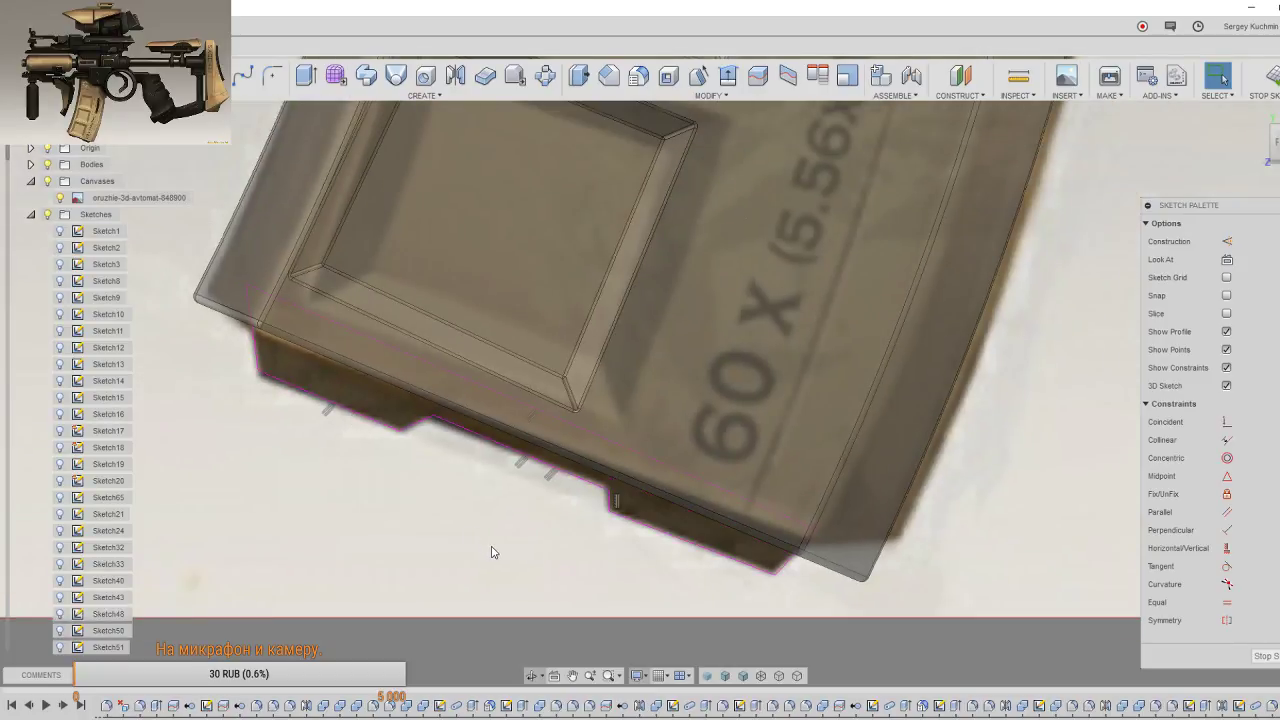
key("ctrl+z")
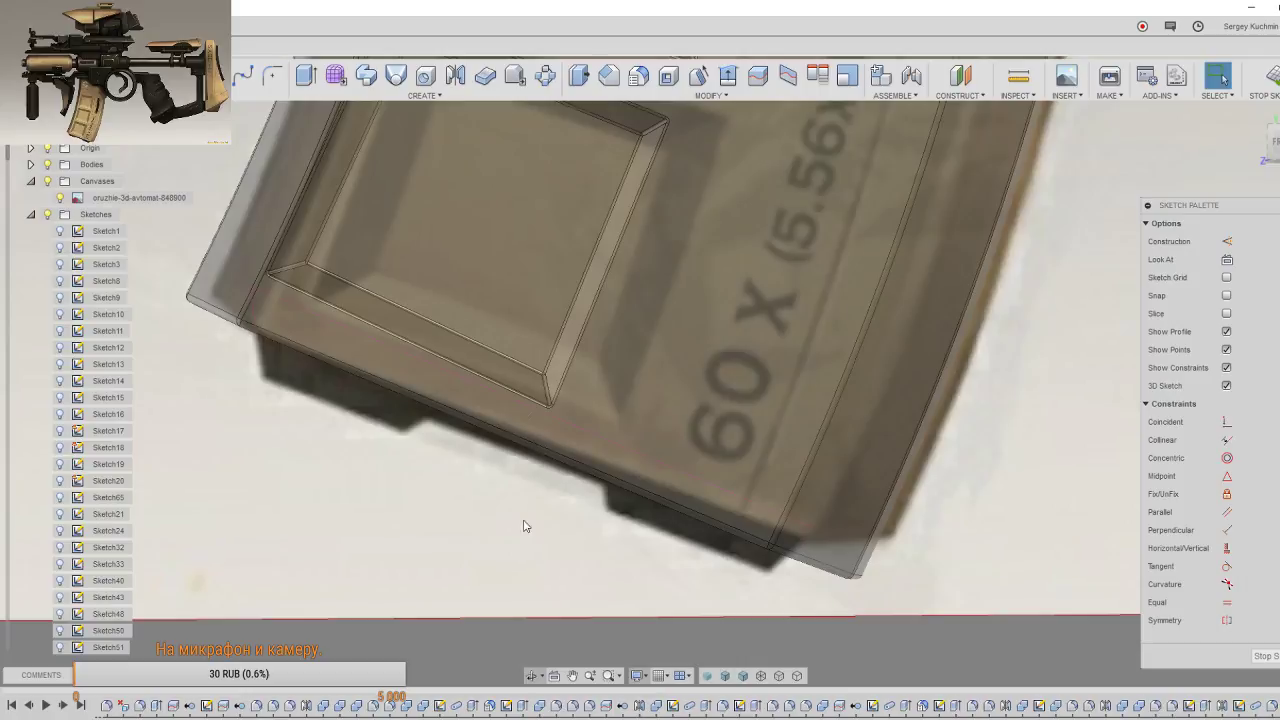
key("ctrl+y")
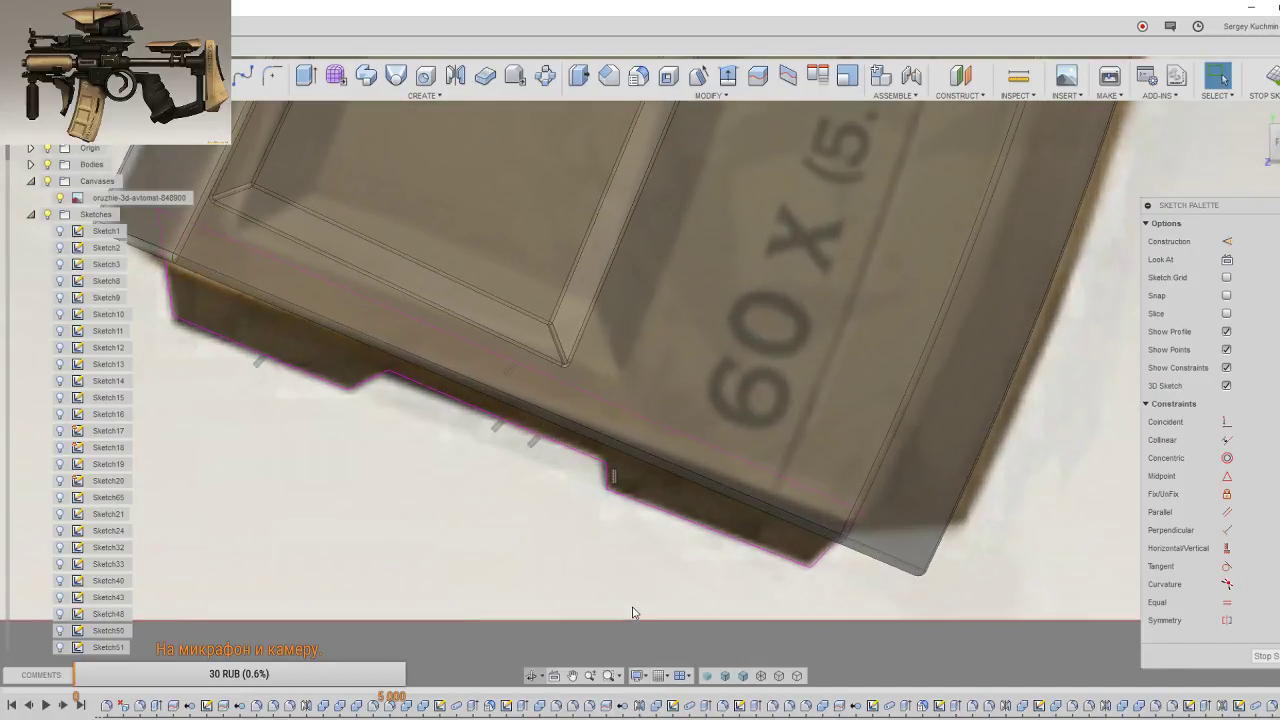
left_click(1264, 656)
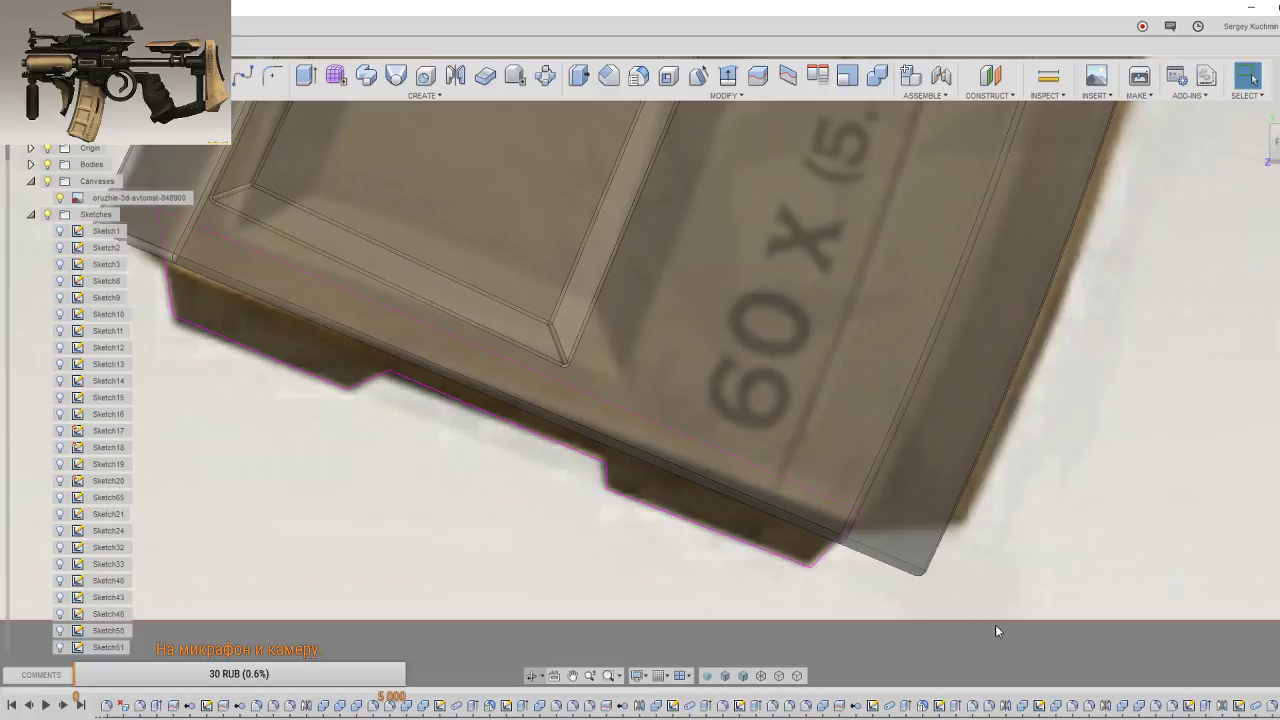
Step: Extrude the notched bottom-plate profile 14 mm as a New Body
key("e")
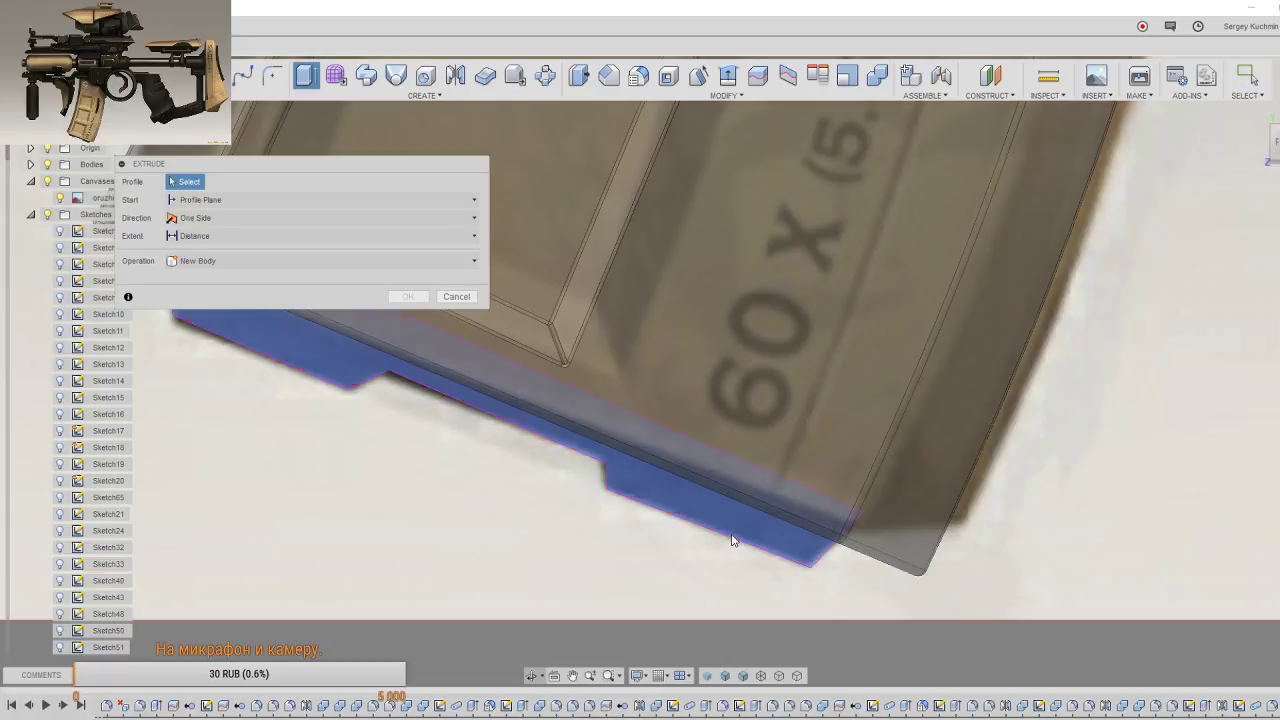
left_click(729, 540)
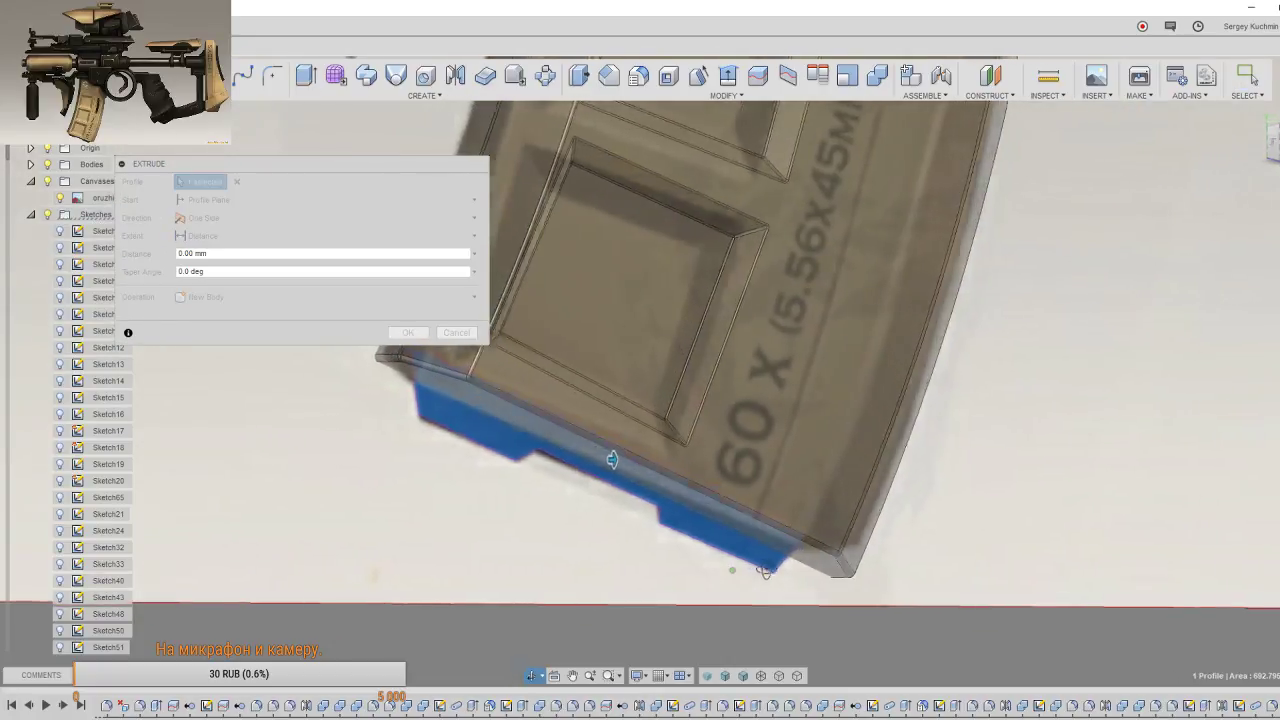
left_click_drag(636, 471, 679, 476)
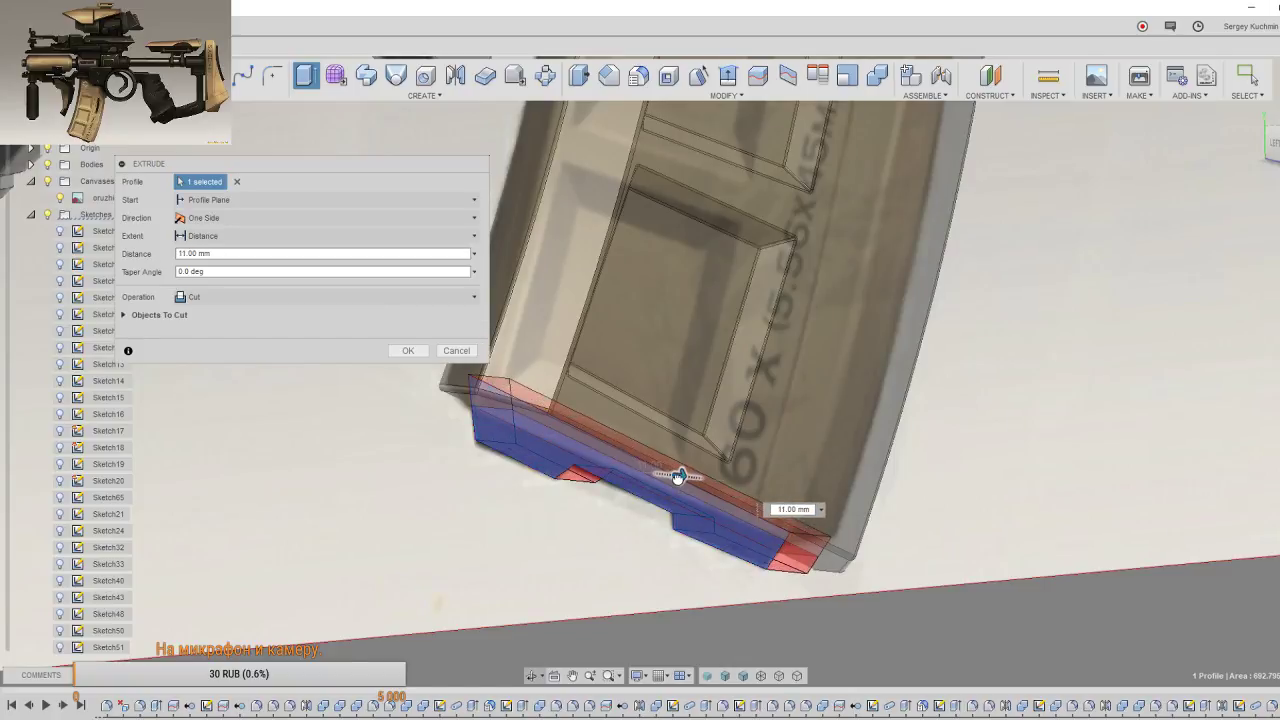
left_click(313, 298)
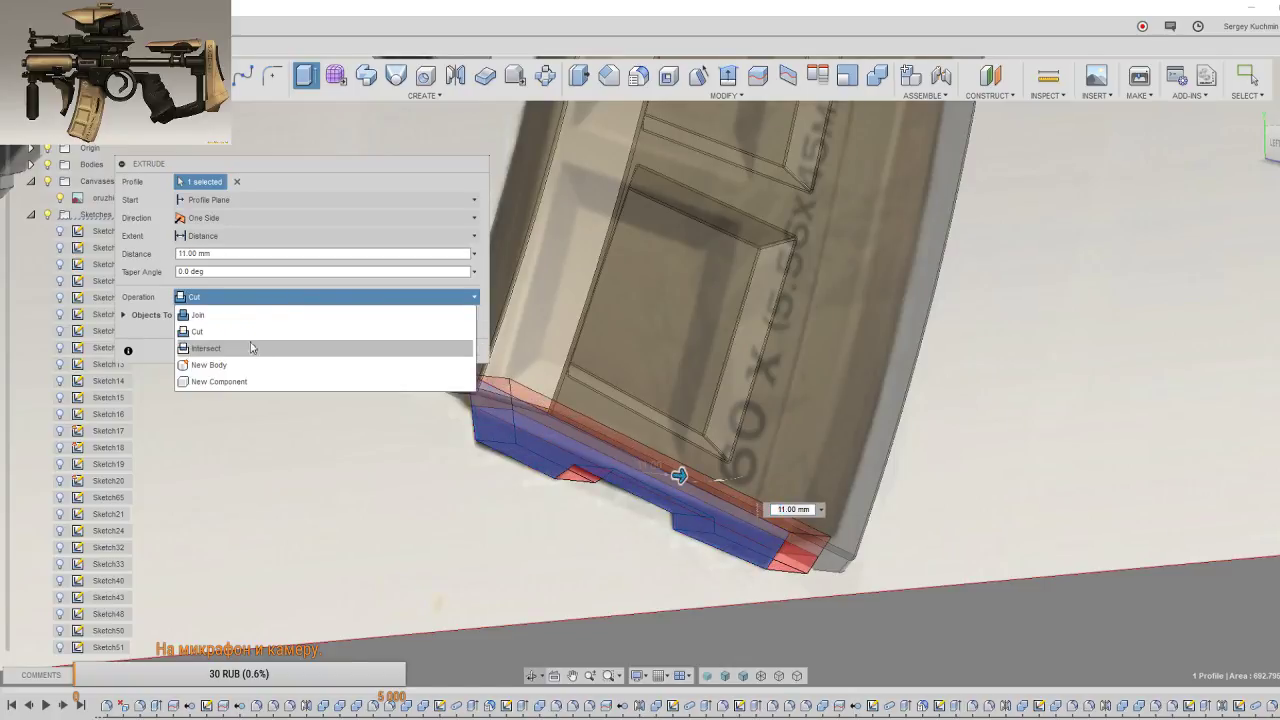
left_click(240, 366)
middle_click_drag(636, 552, 676, 532, "shift")
left_click_drag(708, 440, 737, 440)
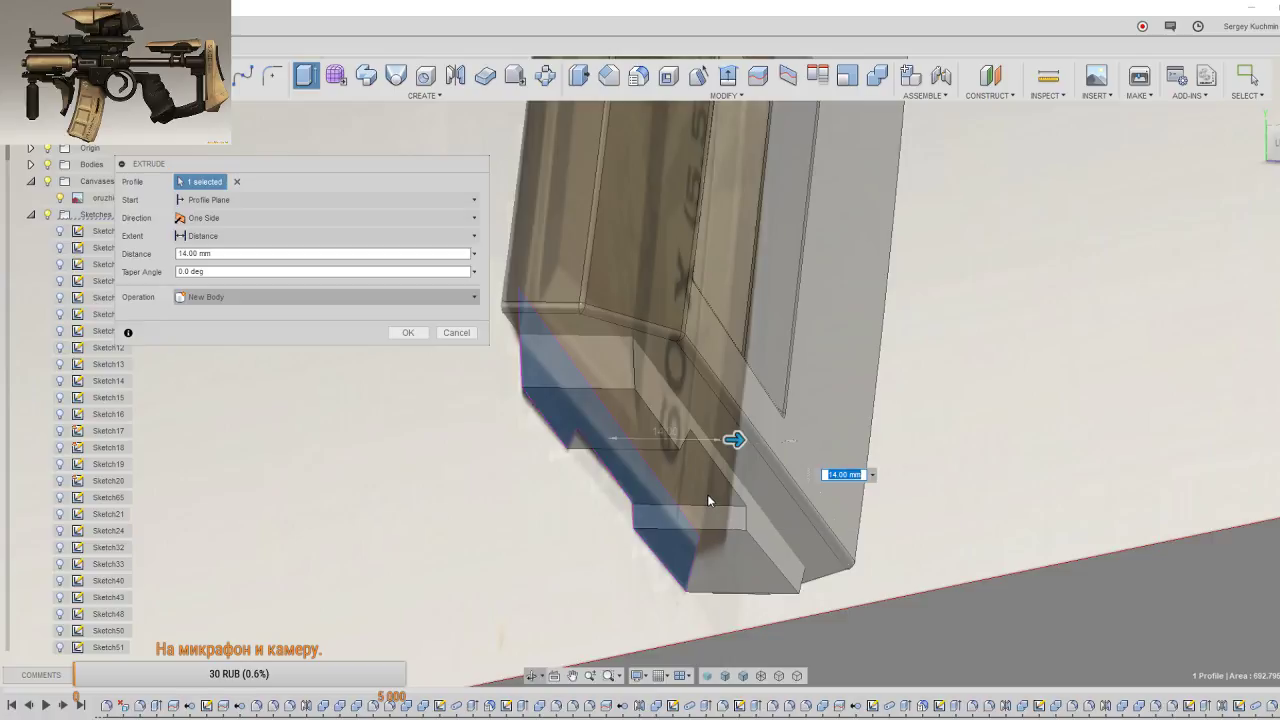
left_click(409, 334)
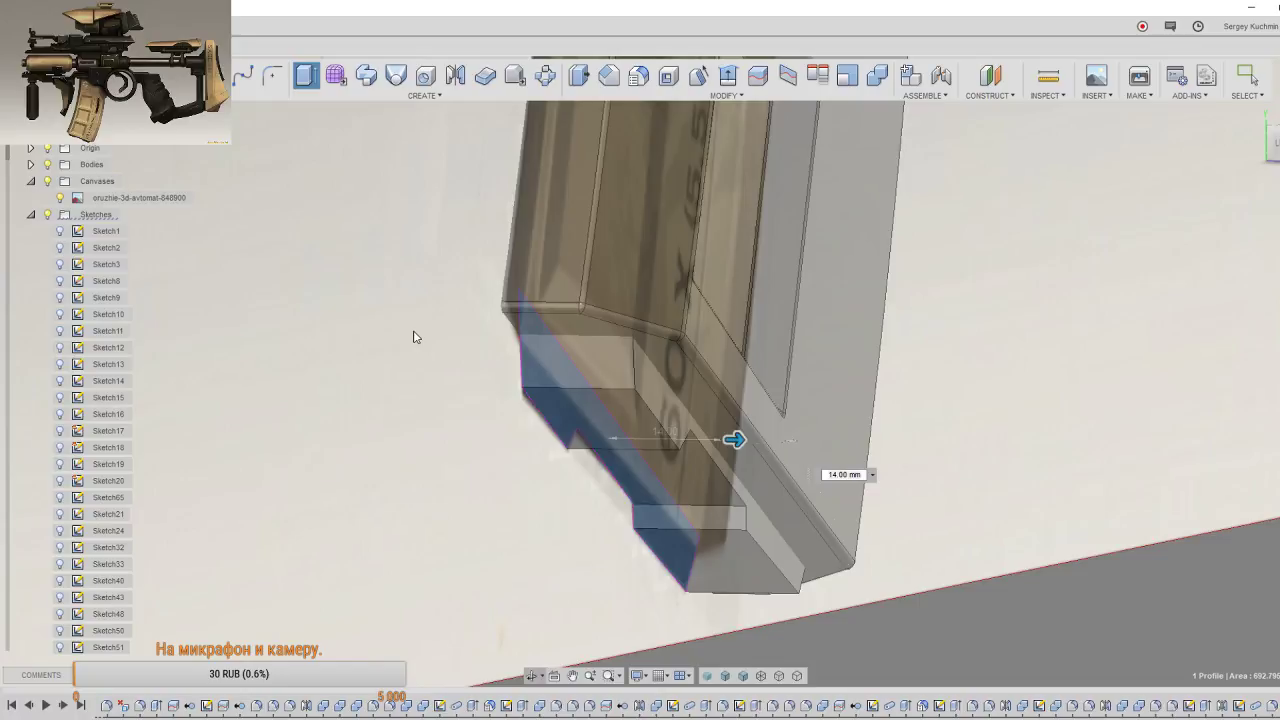
key("Return")
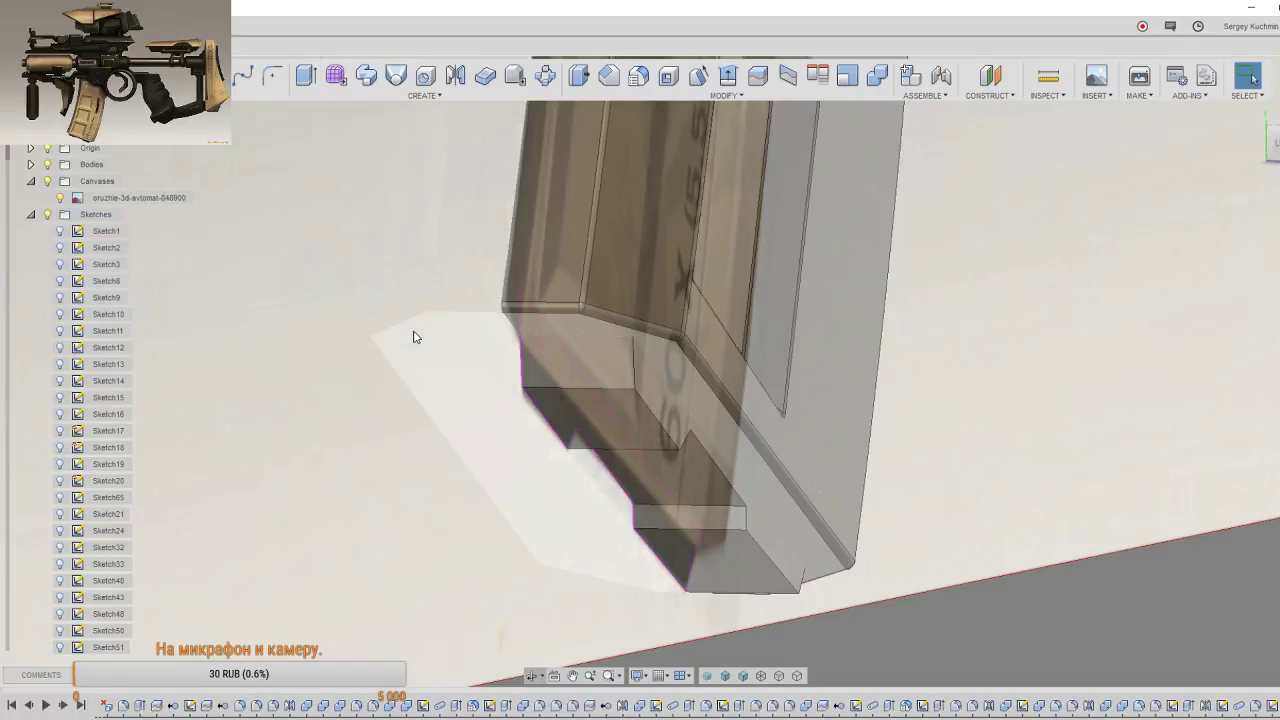
middle_click_drag(720, 600, 714, 594, "shift")
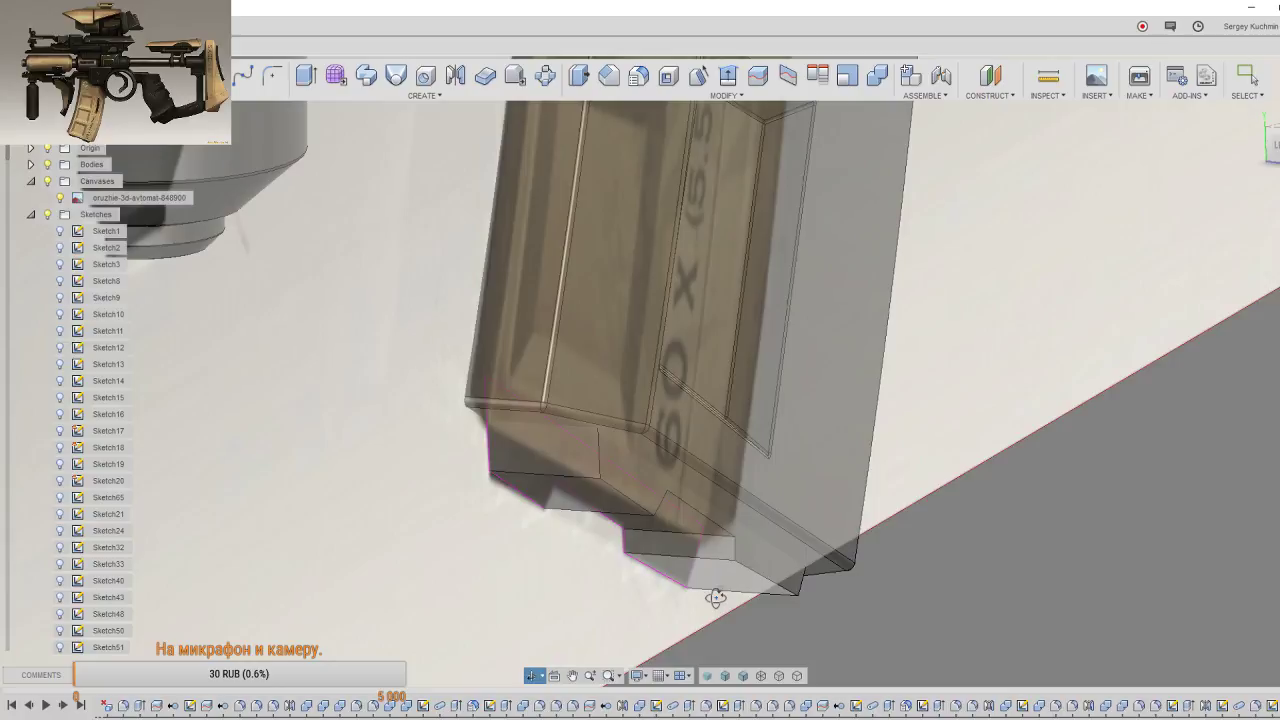
left_click(647, 471)
left_click(698, 75)
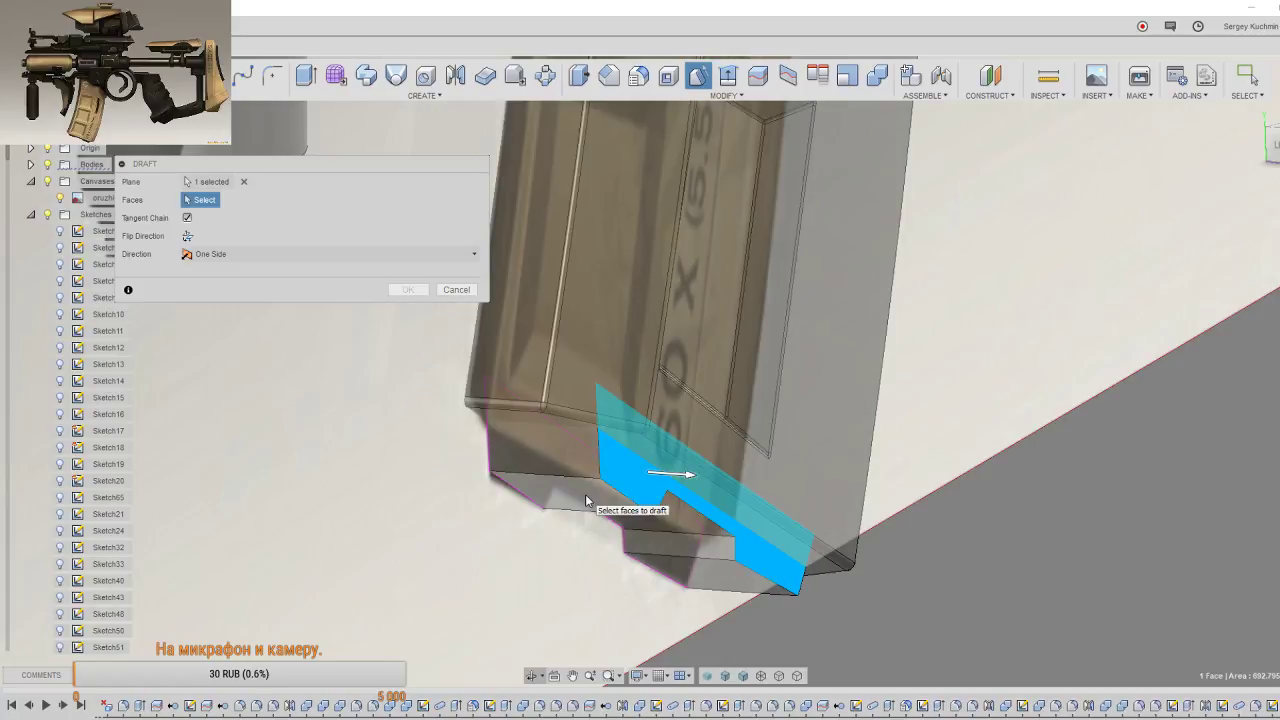
left_click(585, 494)
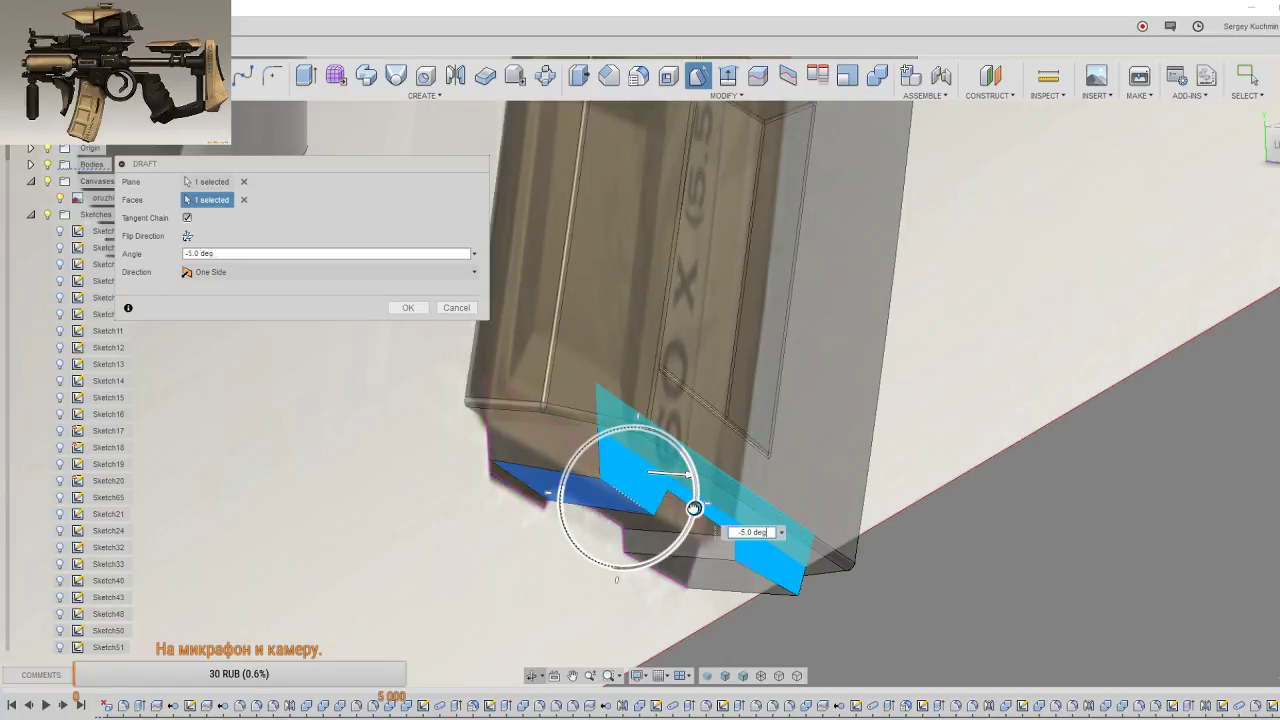
left_click(456, 308)
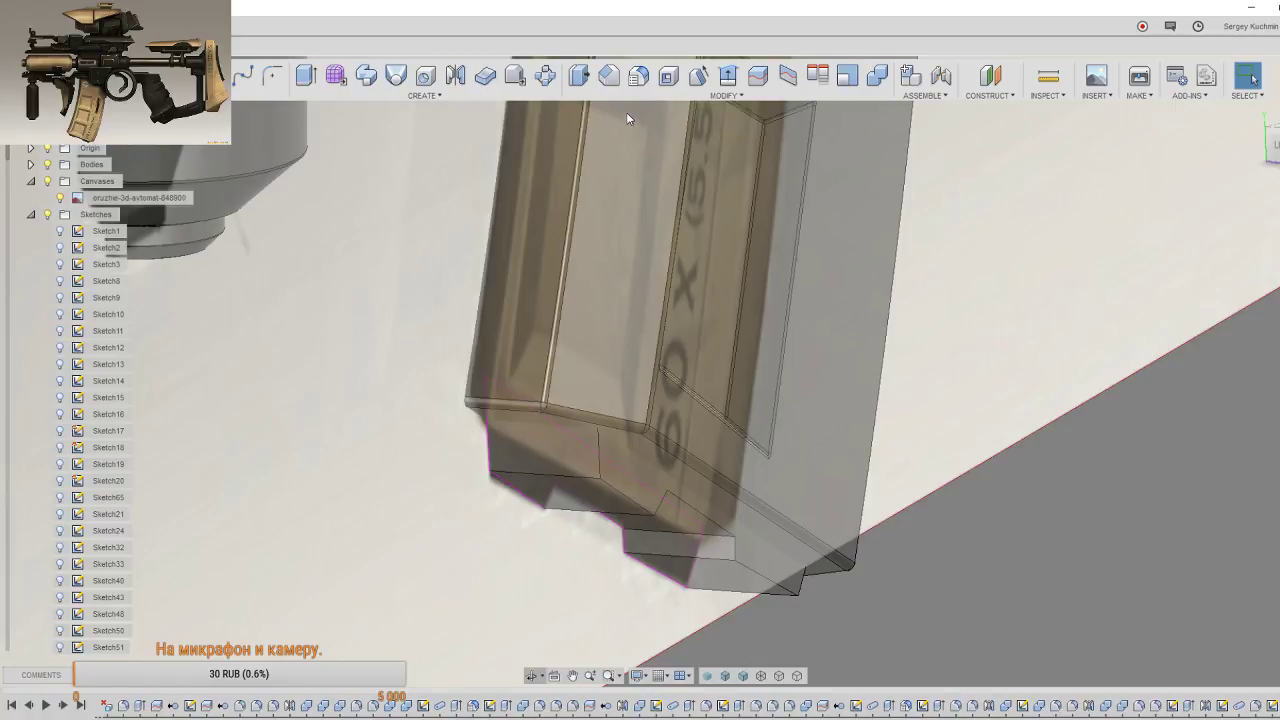
left_click(607, 77)
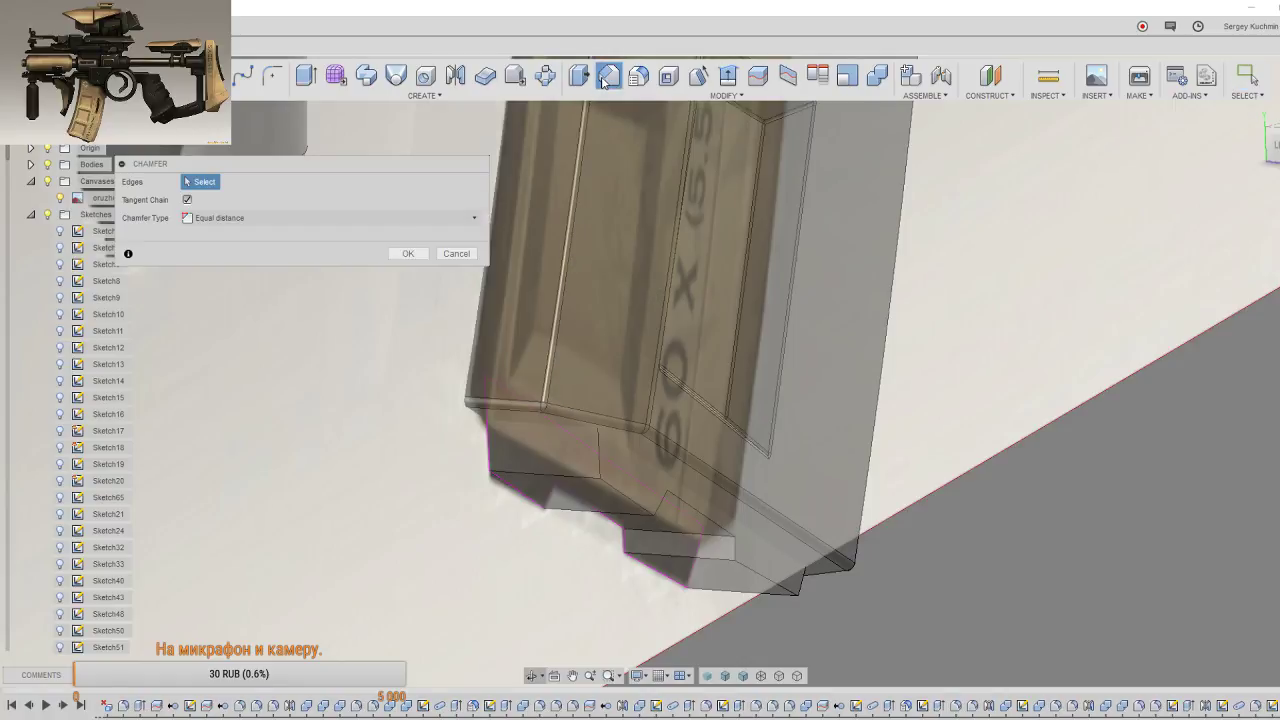
Step: Chamfer the two notch edges of the bottom plate at 9 mm
left_click(632, 497)
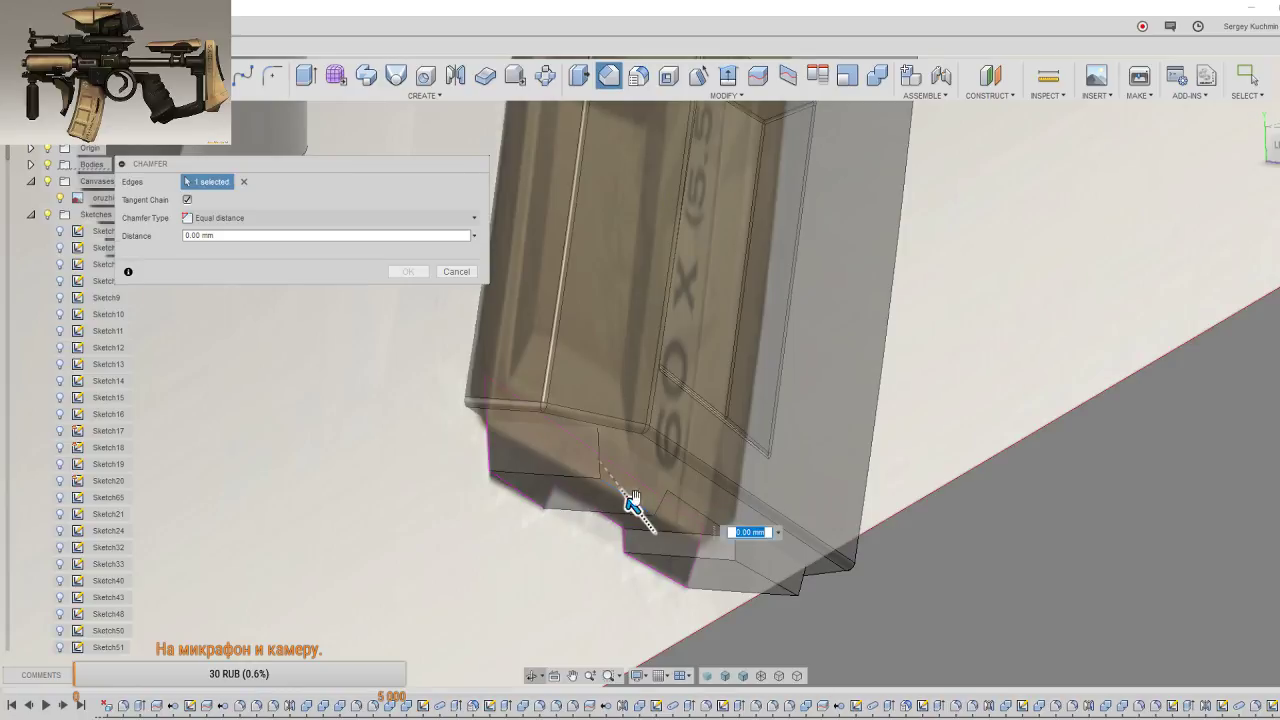
left_click(770, 584)
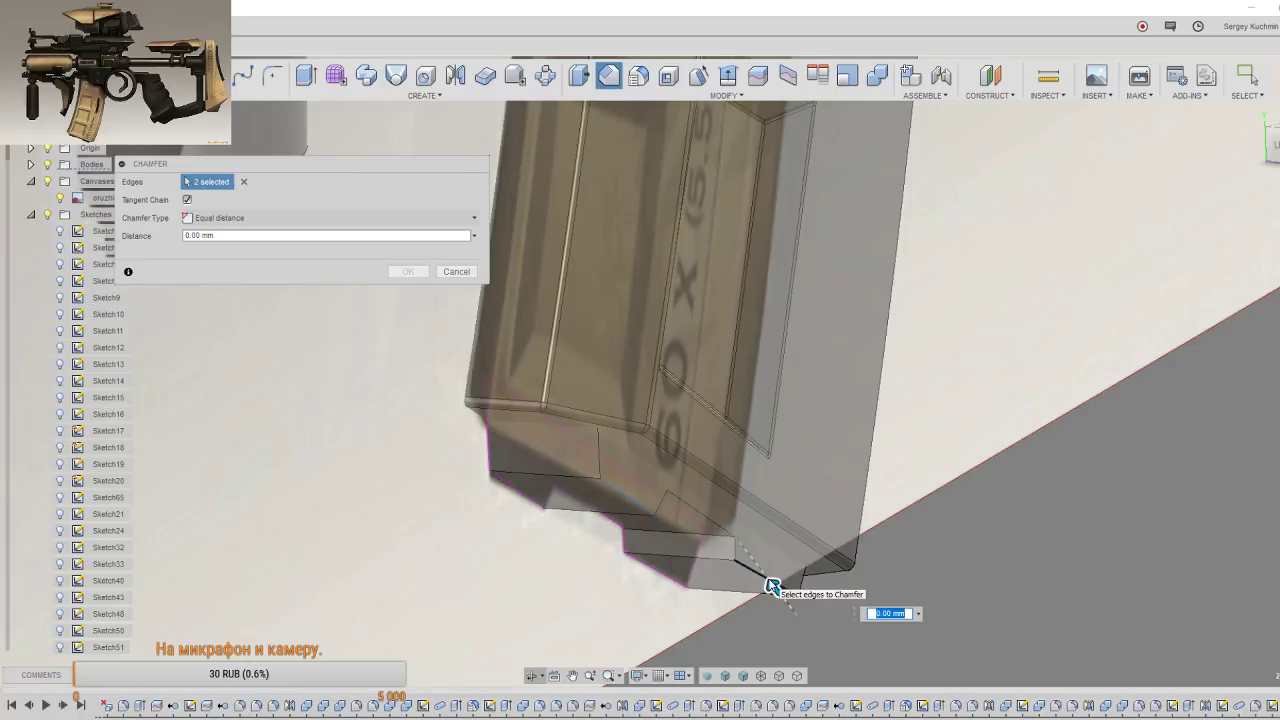
type("2")
left_click_drag(772, 588, 757, 533)
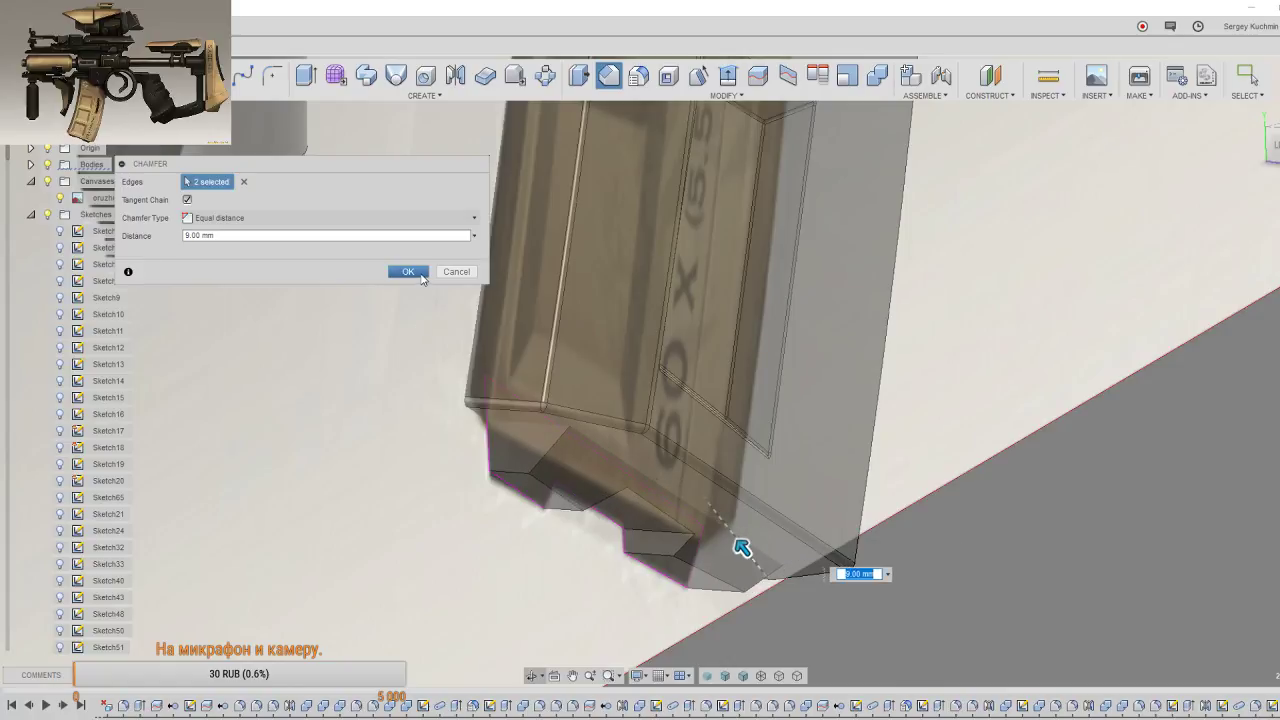
left_click(405, 271)
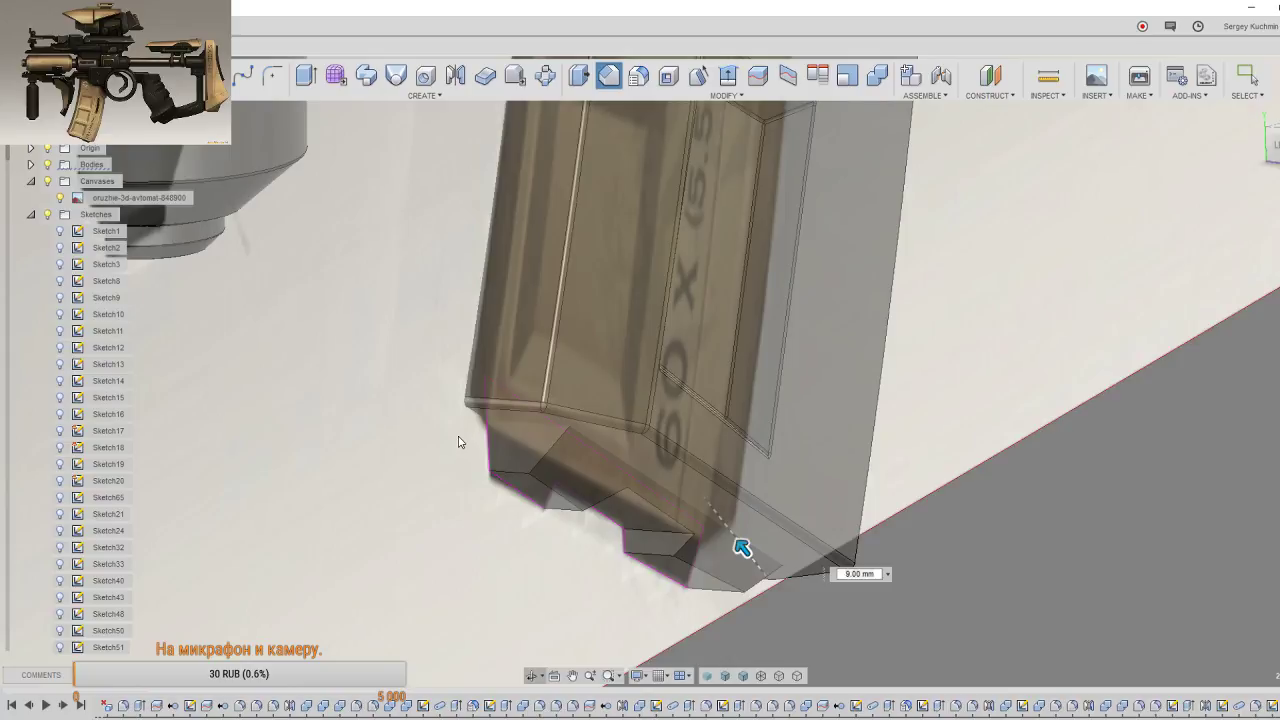
key("Escape")
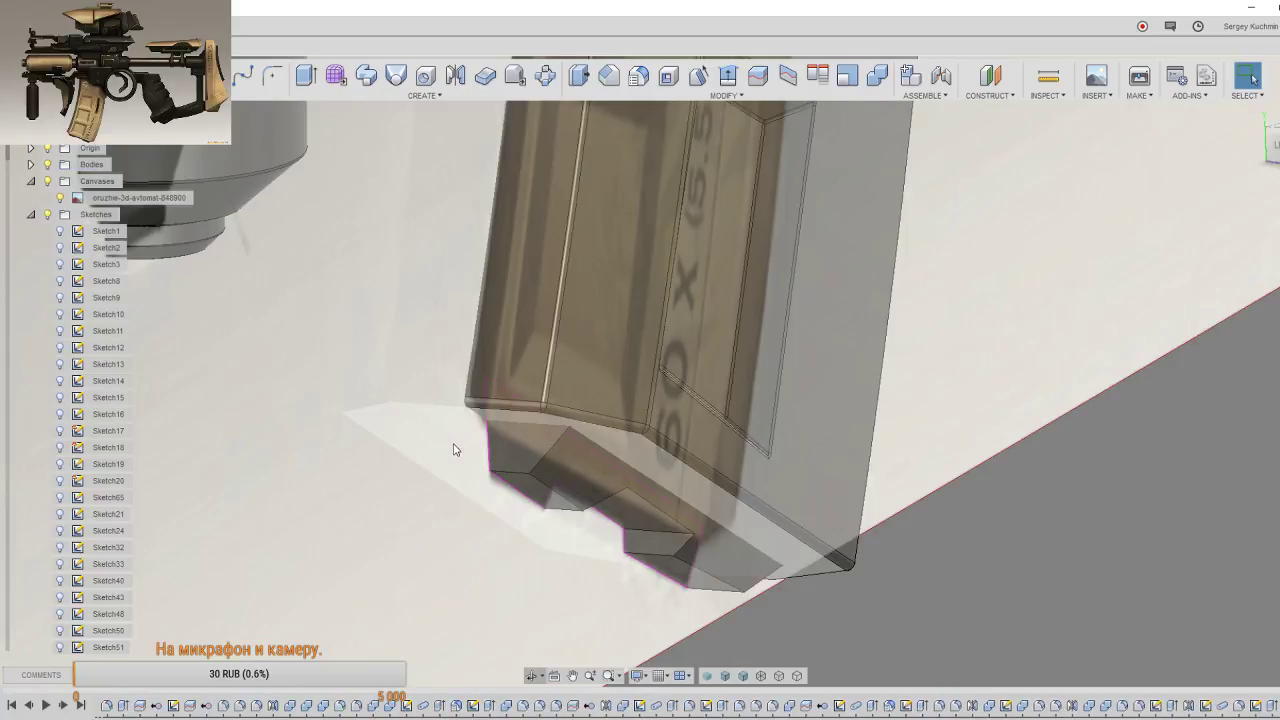
scroll(57, 645, "down", 4)
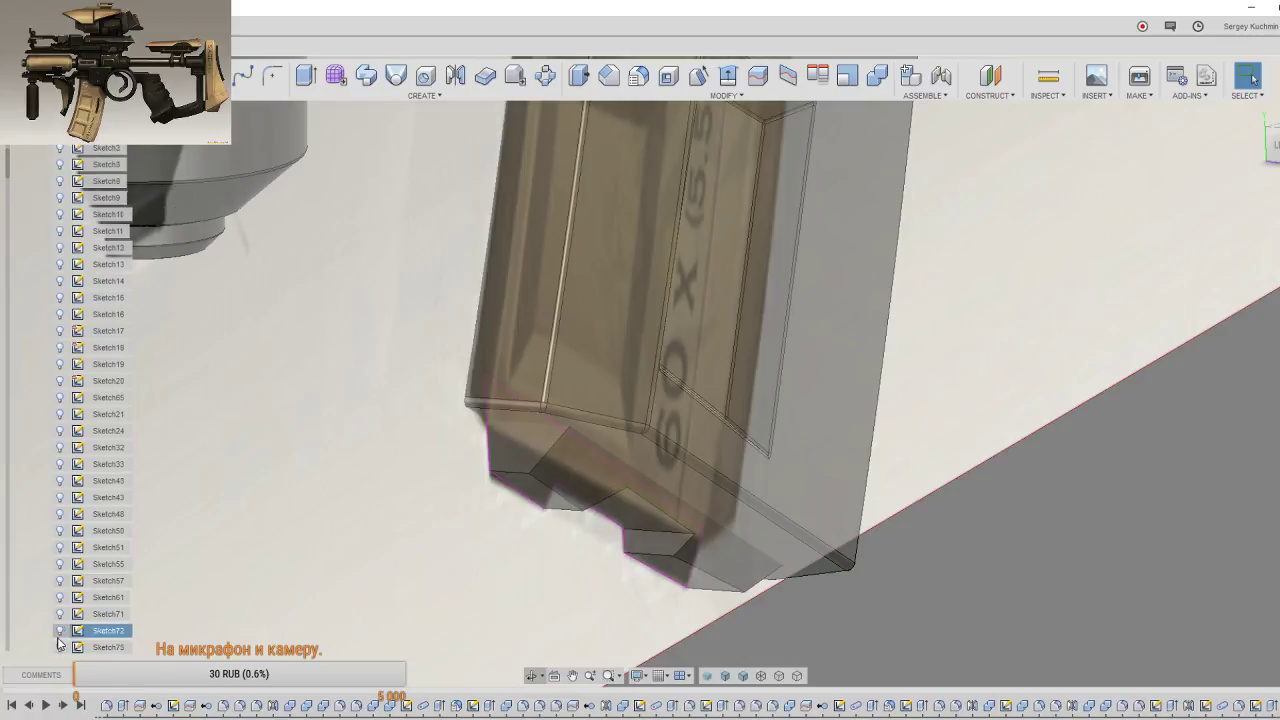
scroll(40, 512, "up", 3)
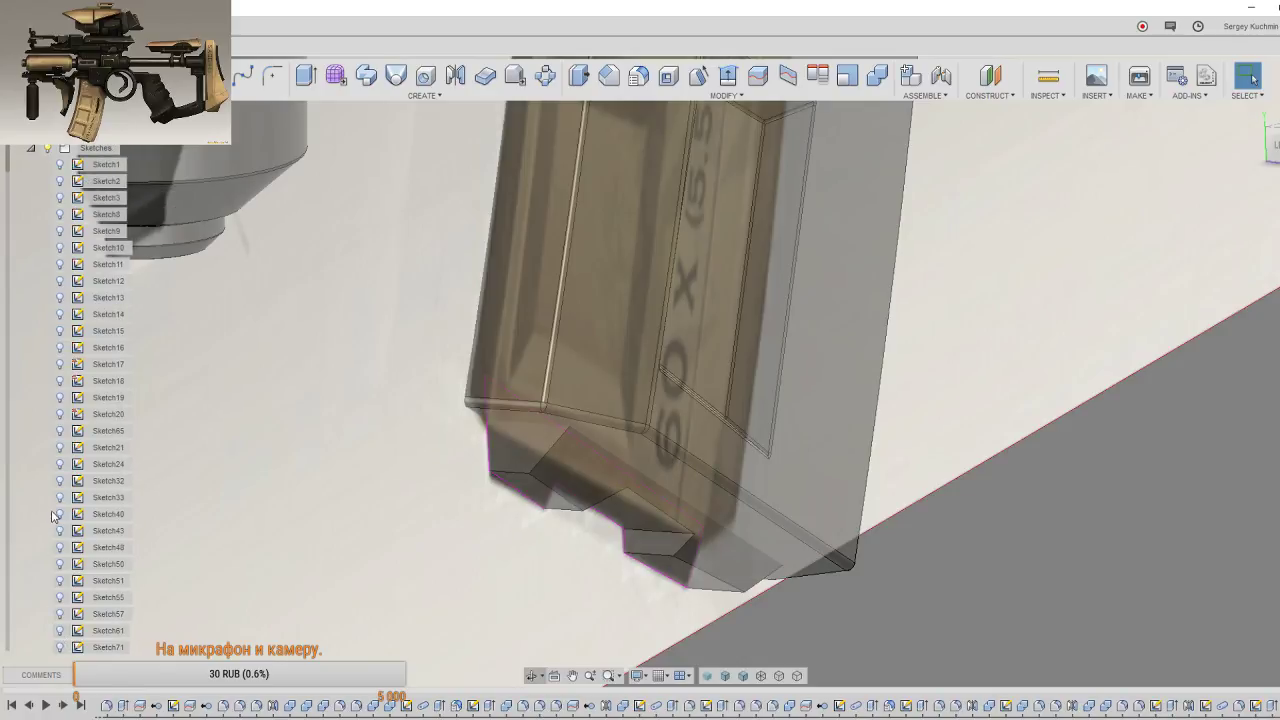
scroll(703, 495, "down", 3)
scroll(698, 486, "down", 3)
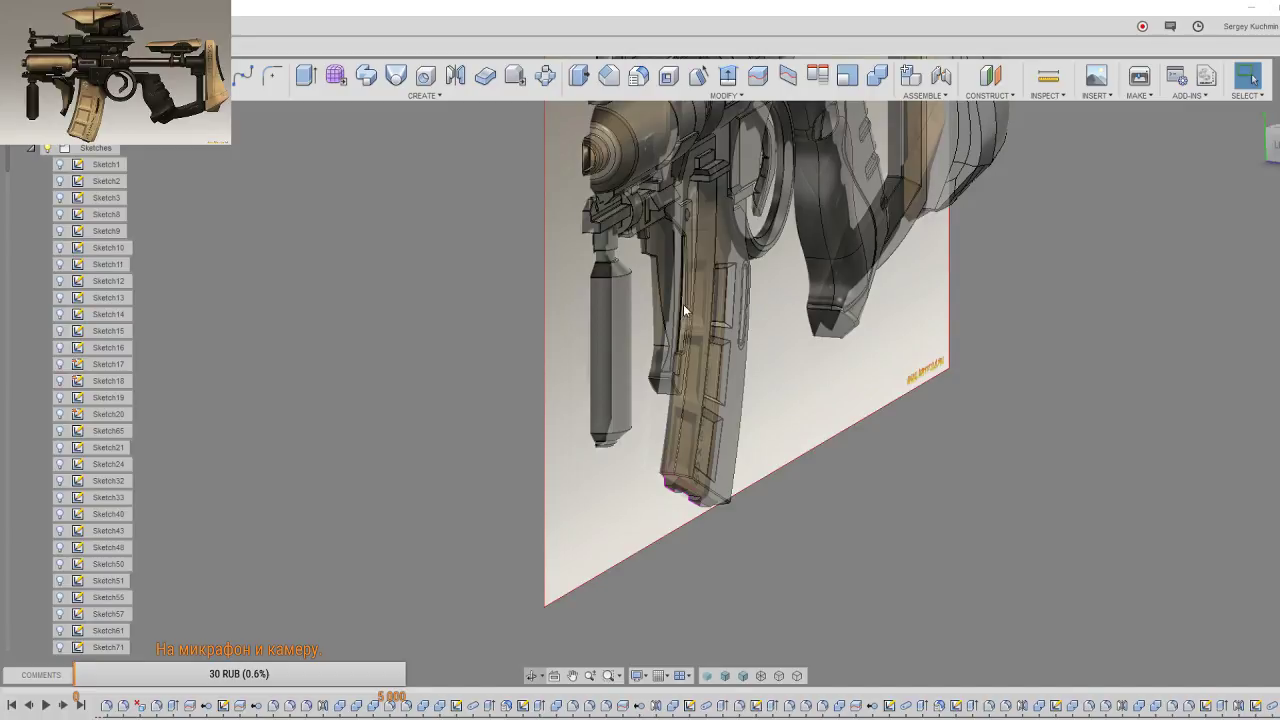
left_click(712, 320)
left_click(1247, 76)
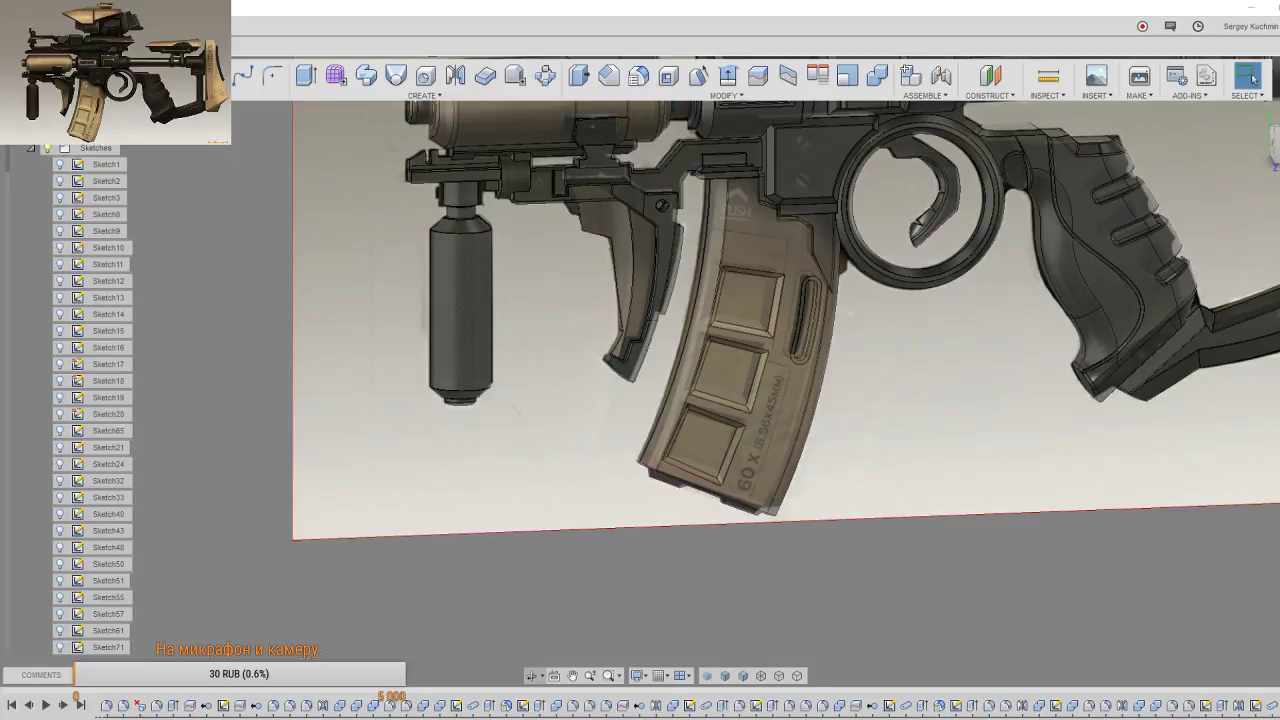
scroll(930, 333, "down", 3)
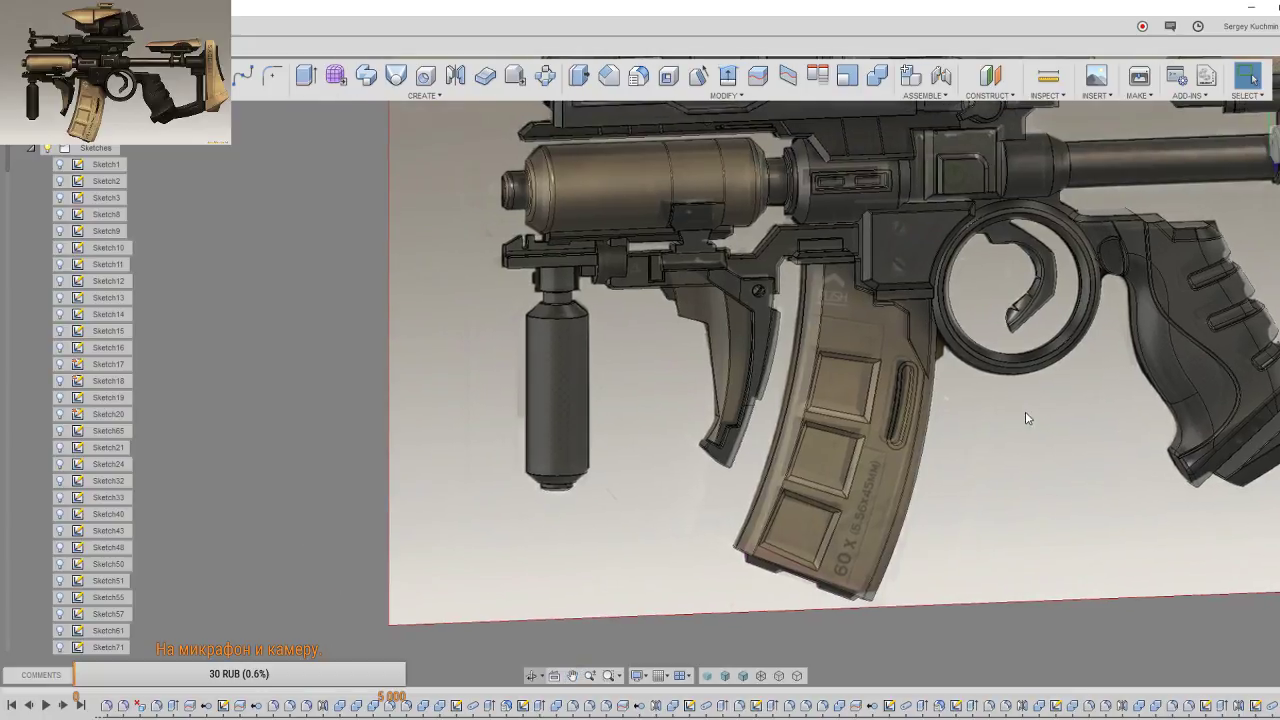
middle_click_drag(957, 366, 1001, 346, "shift")
left_click(1262, 135)
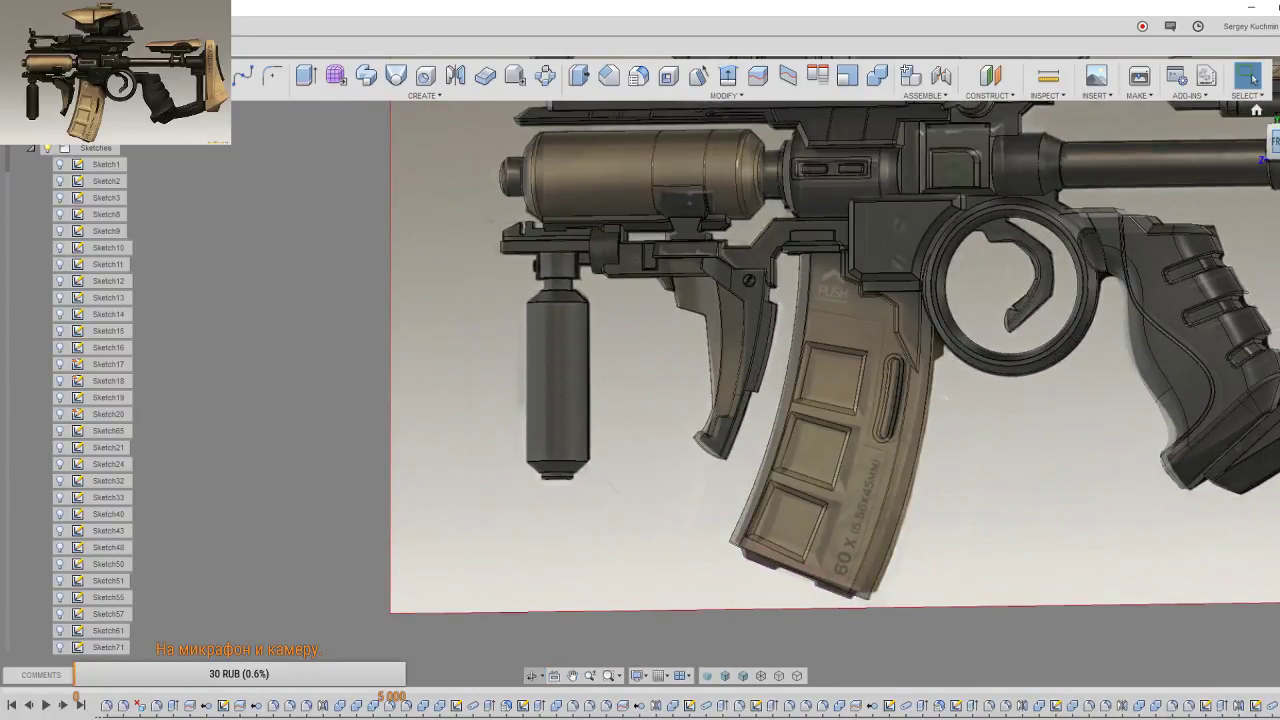
scroll(998, 345, "down", 2)
scroll(708, 444, "up", 2)
scroll(683, 490, "up", 2)
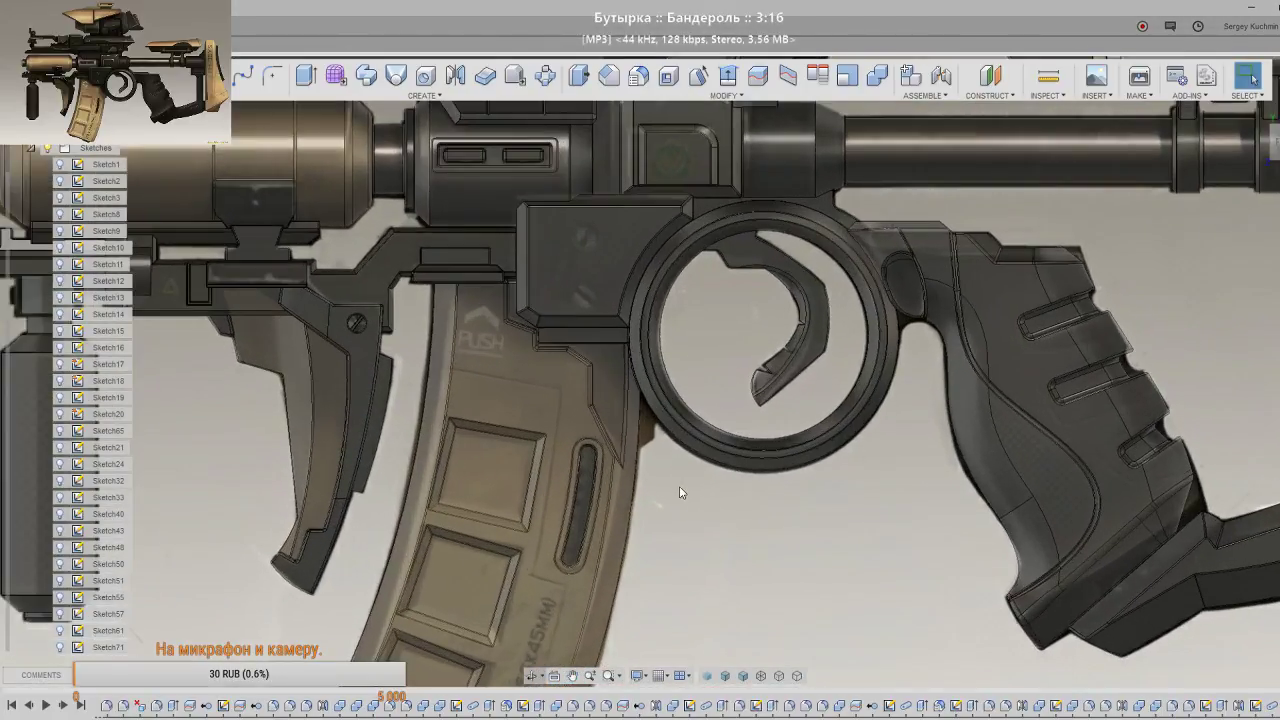
scroll(679, 486, "down", 2)
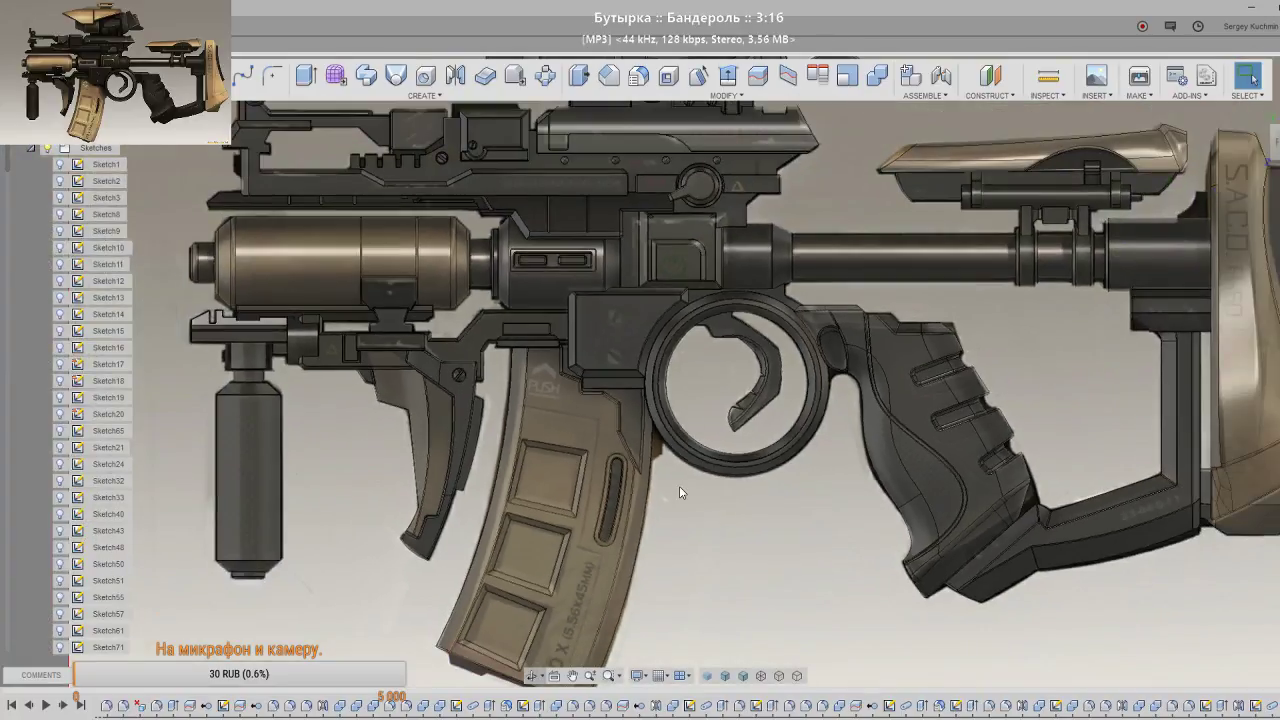
middle_click_drag(706, 536, 873, 303)
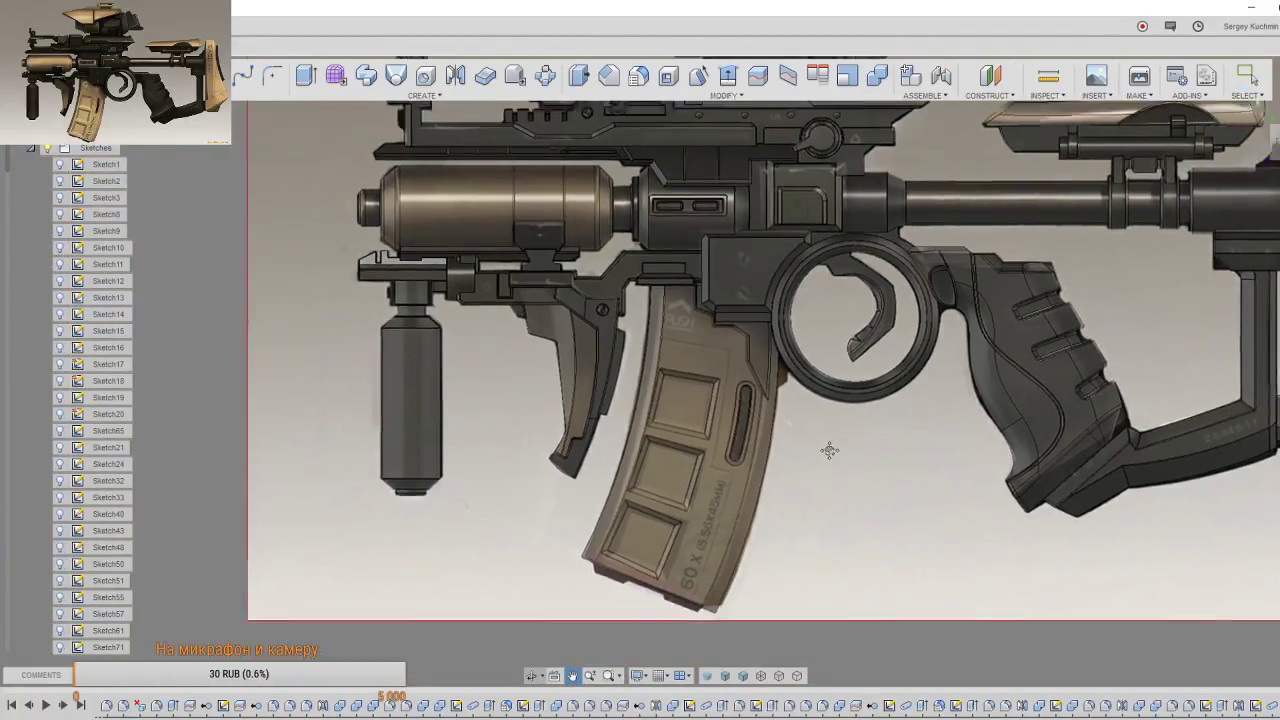
scroll(685, 508, "up", 2)
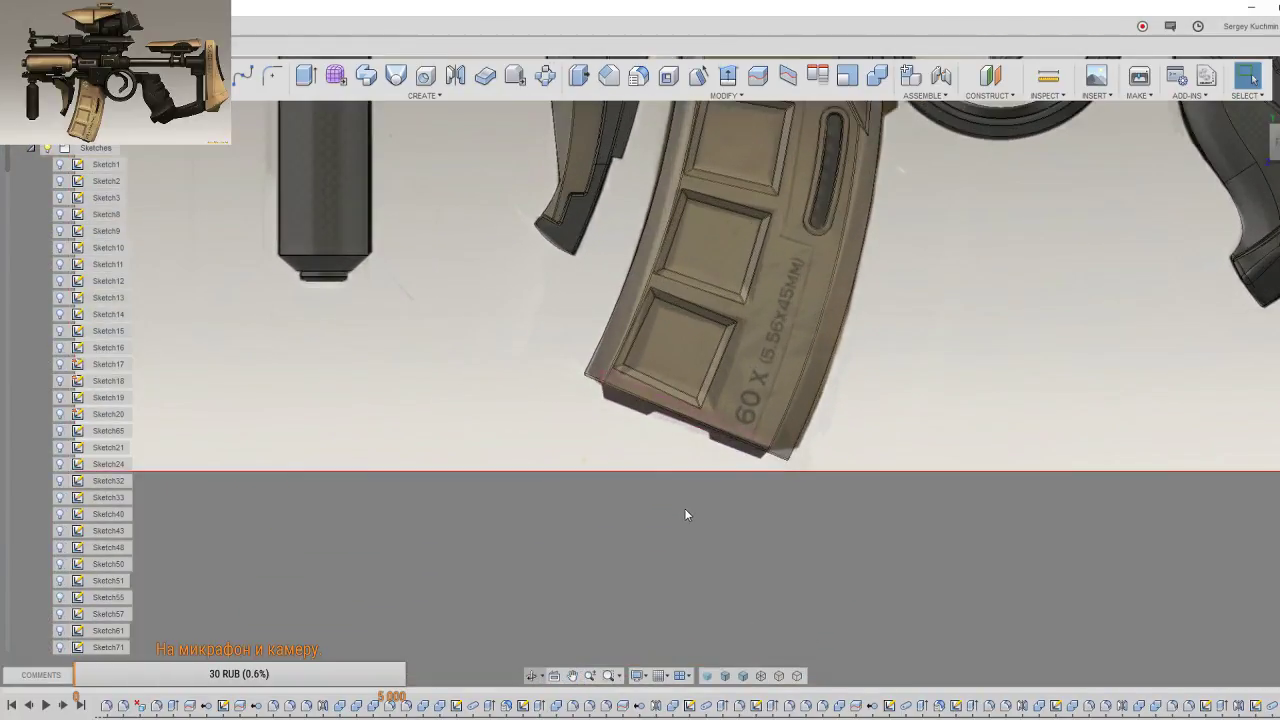
scroll(690, 495, "up", 2)
middle_click_drag(755, 427, 810, 428, "shift")
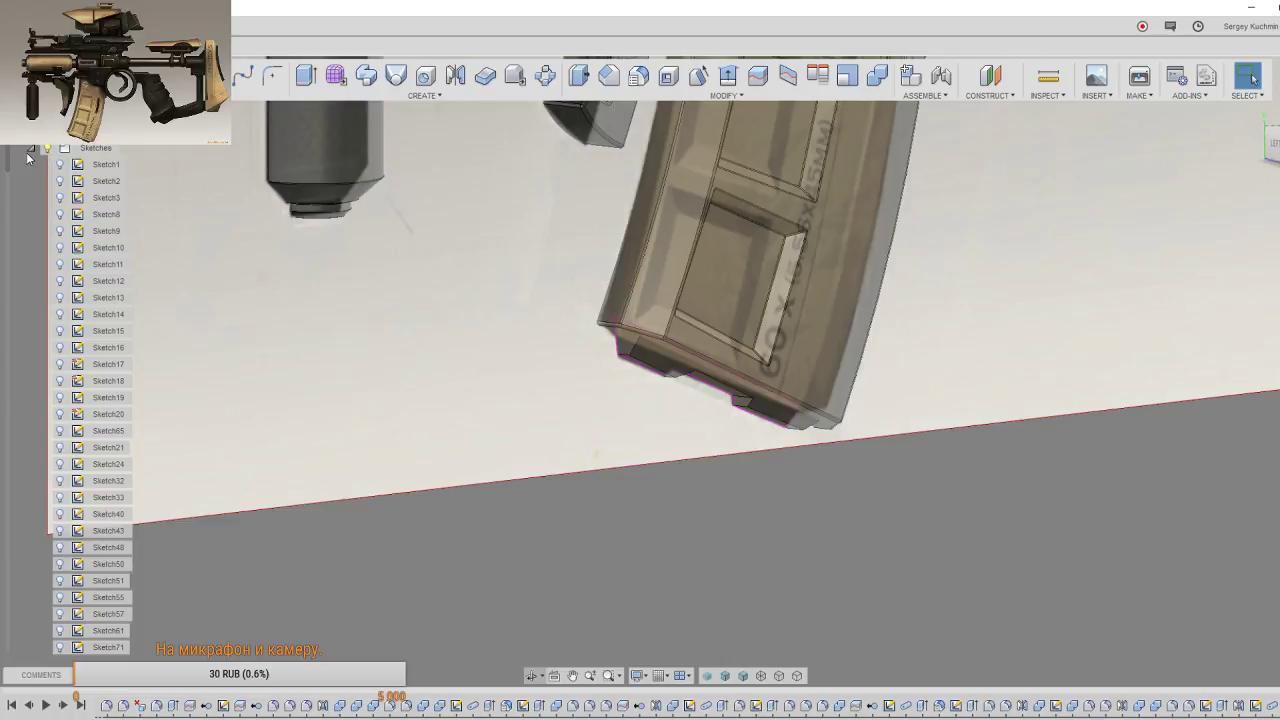
scroll(38, 600, "down", 5)
scroll(50, 652, "down", 3)
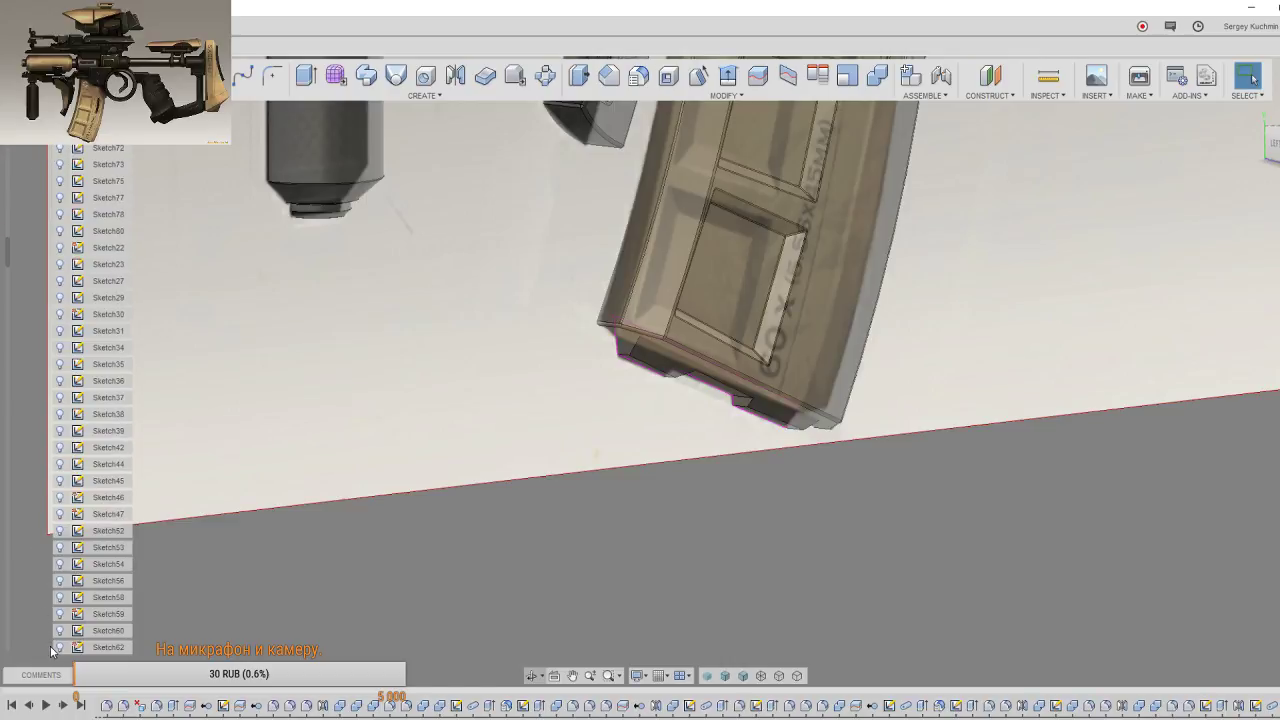
scroll(62, 648, "down", 3)
scroll(62, 648, "down", 3)
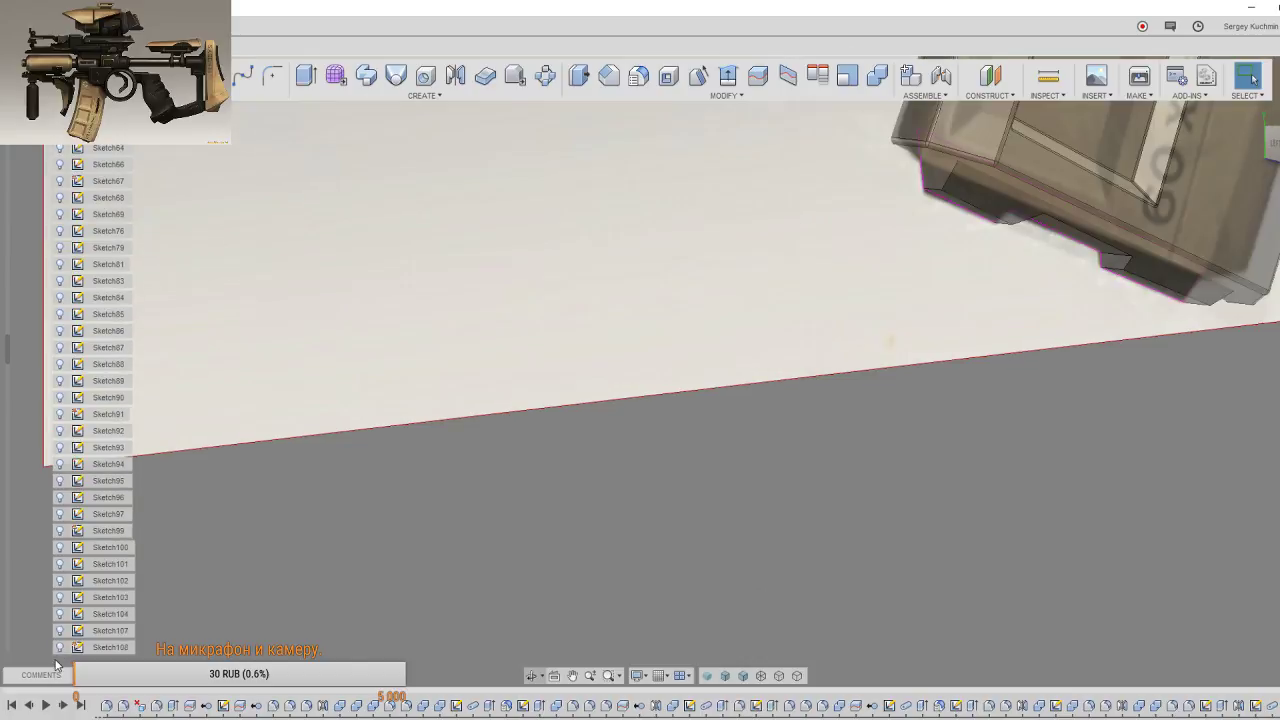
scroll(55, 635, "down", 3)
scroll(50, 622, "down", 3)
scroll(50, 622, "down", 1)
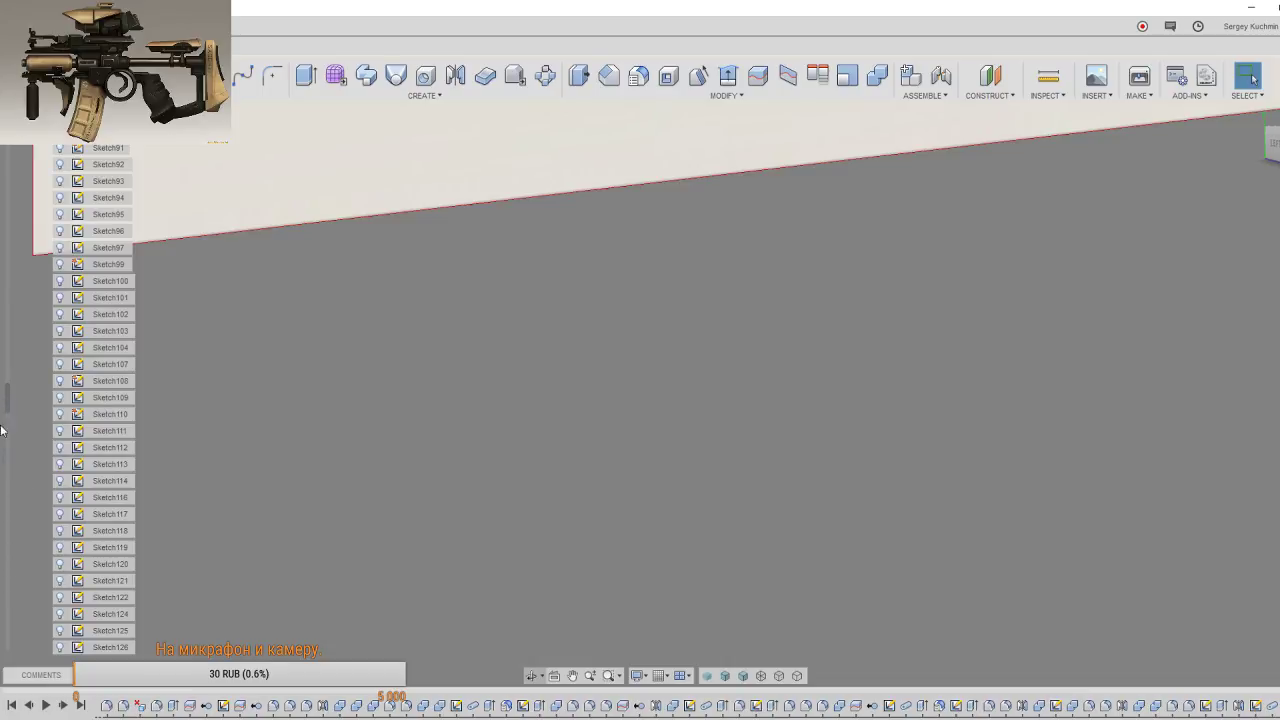
left_click_drag(6, 402, 6, 630)
left_click(46, 648)
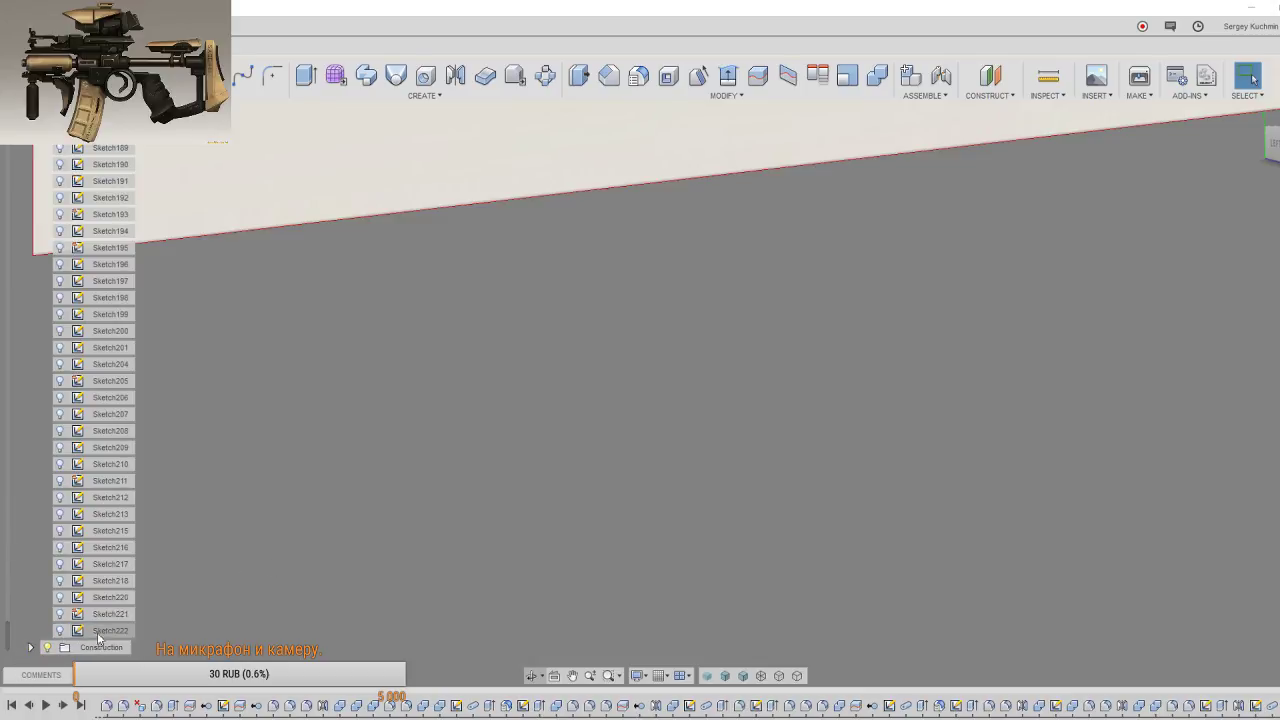
scroll(858, 462, "down", 5)
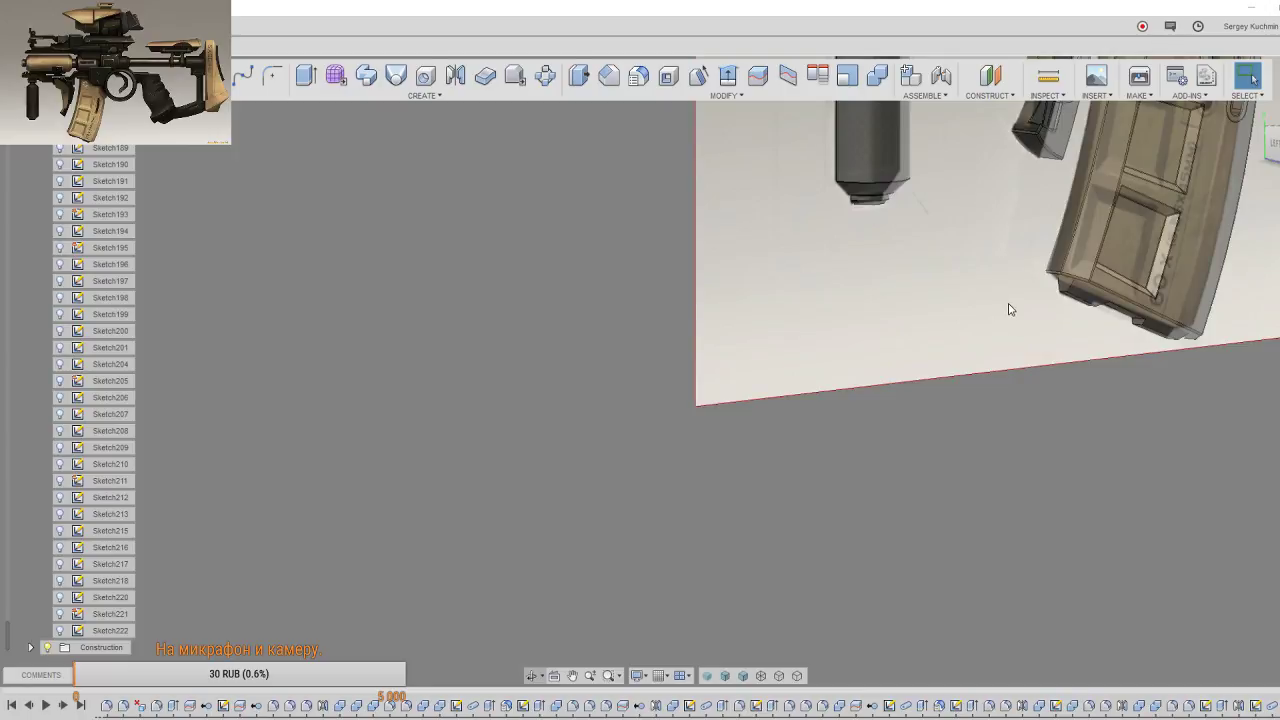
middle_click_drag(1006, 306, 644, 600)
middle_click_drag(773, 343, 982, 301, "shift")
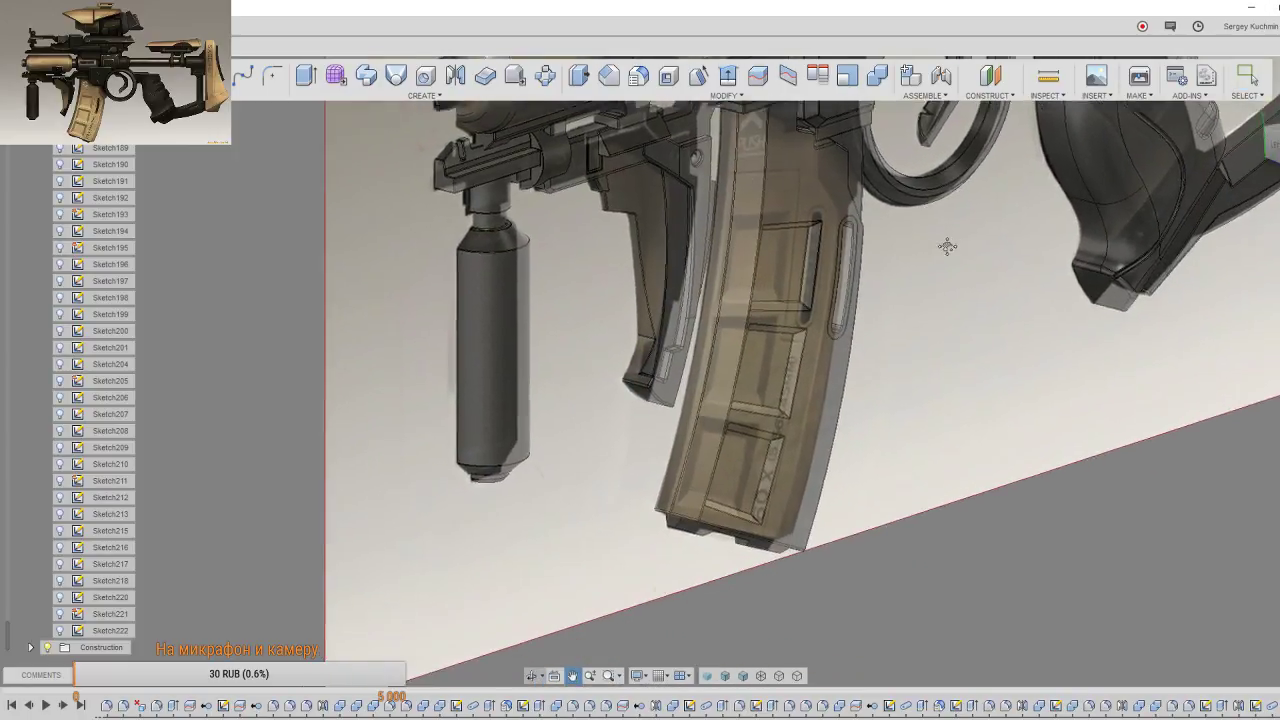
middle_click_drag(982, 301, 789, 506, "shift")
scroll(789, 506, "up", 2)
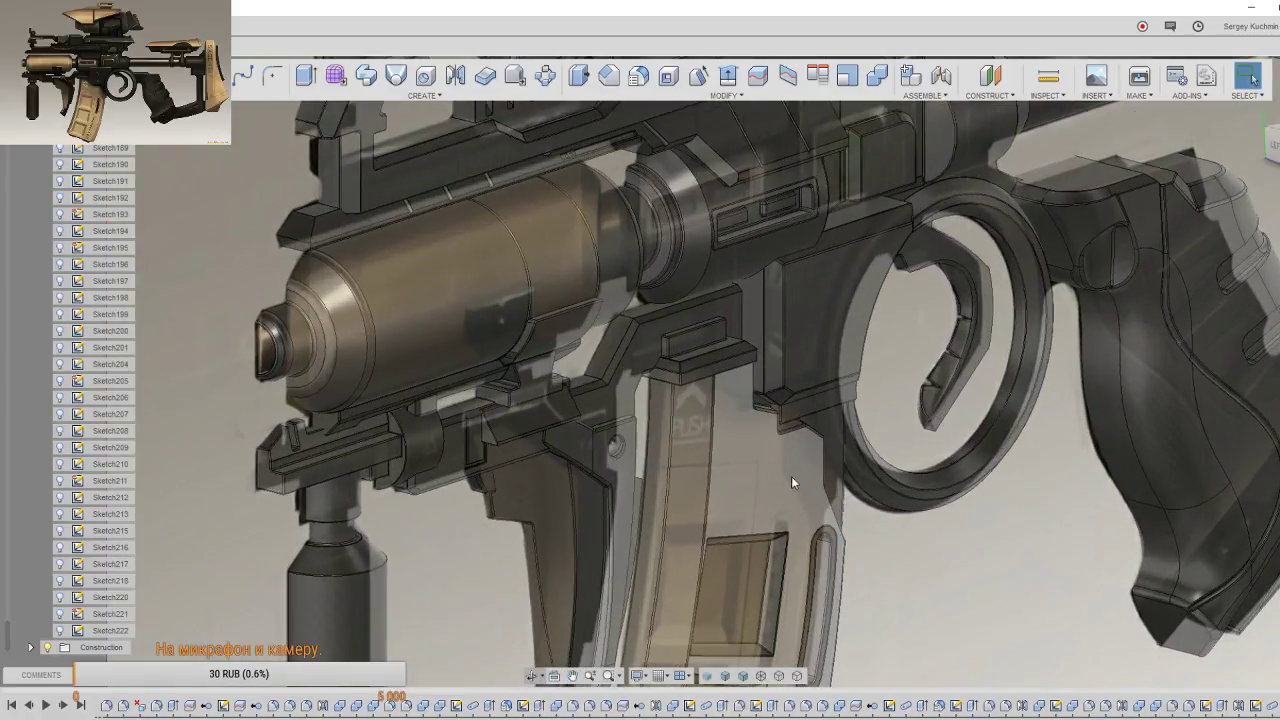
middle_click_drag(767, 553, 700, 520, "shift")
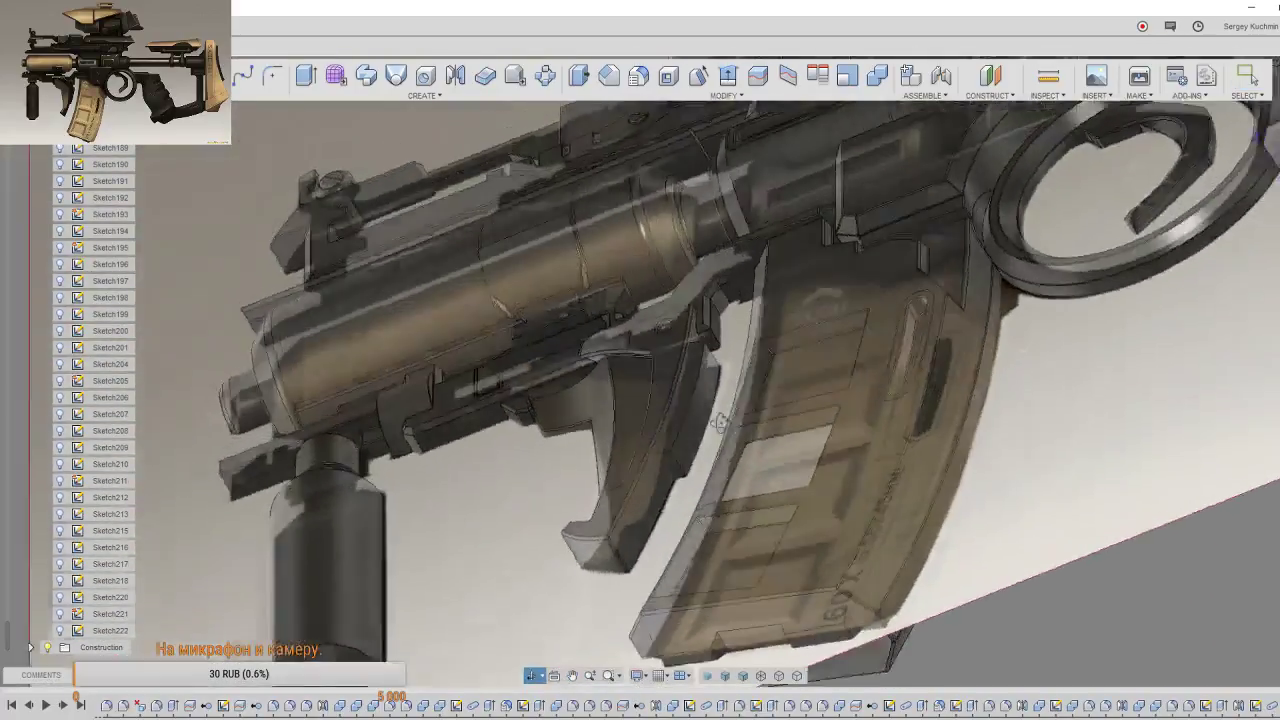
middle_click_drag(700, 500, 734, 510, "shift")
scroll(745, 314, "up", 3)
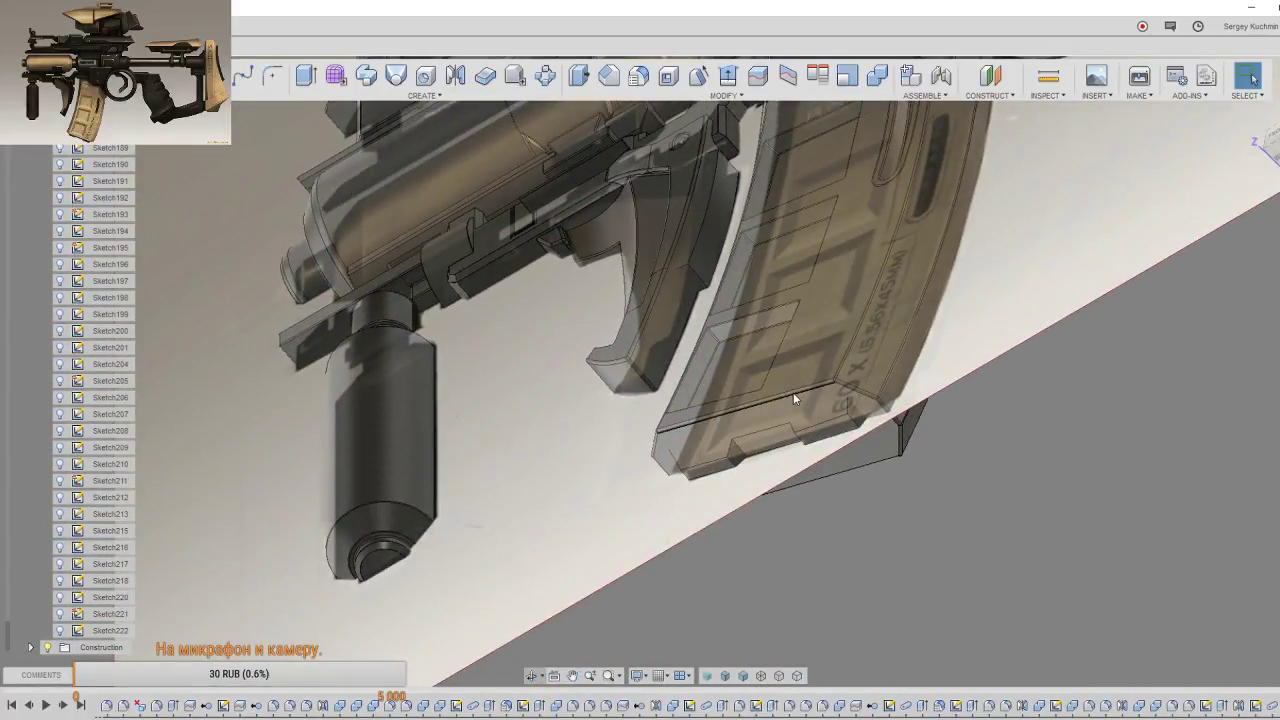
mouse_move(793, 392)
middle_mouse_down("shift")
mouse_move(857, 404)
mouse_move(863, 457)
middle_mouse_up("shift")
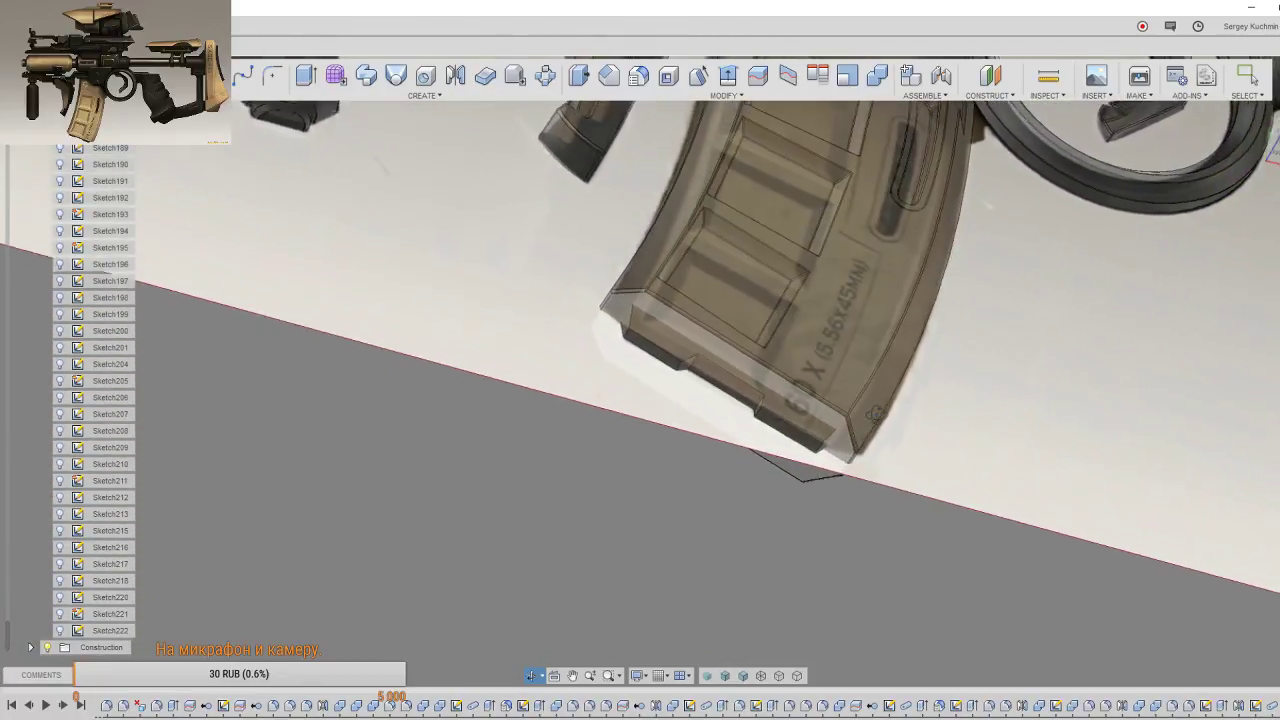
scroll(100, 318, "up", 5)
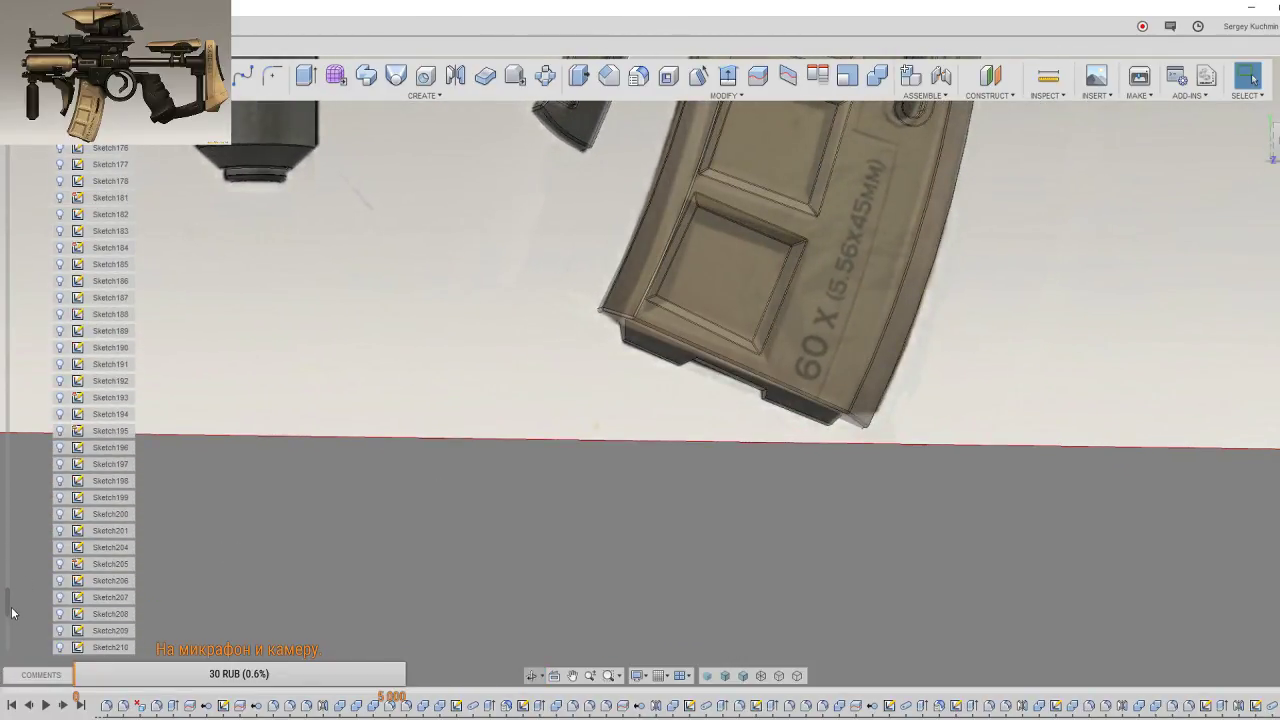
left_click_drag(7, 610, 7, 176)
scroll(57, 180, "up", 3)
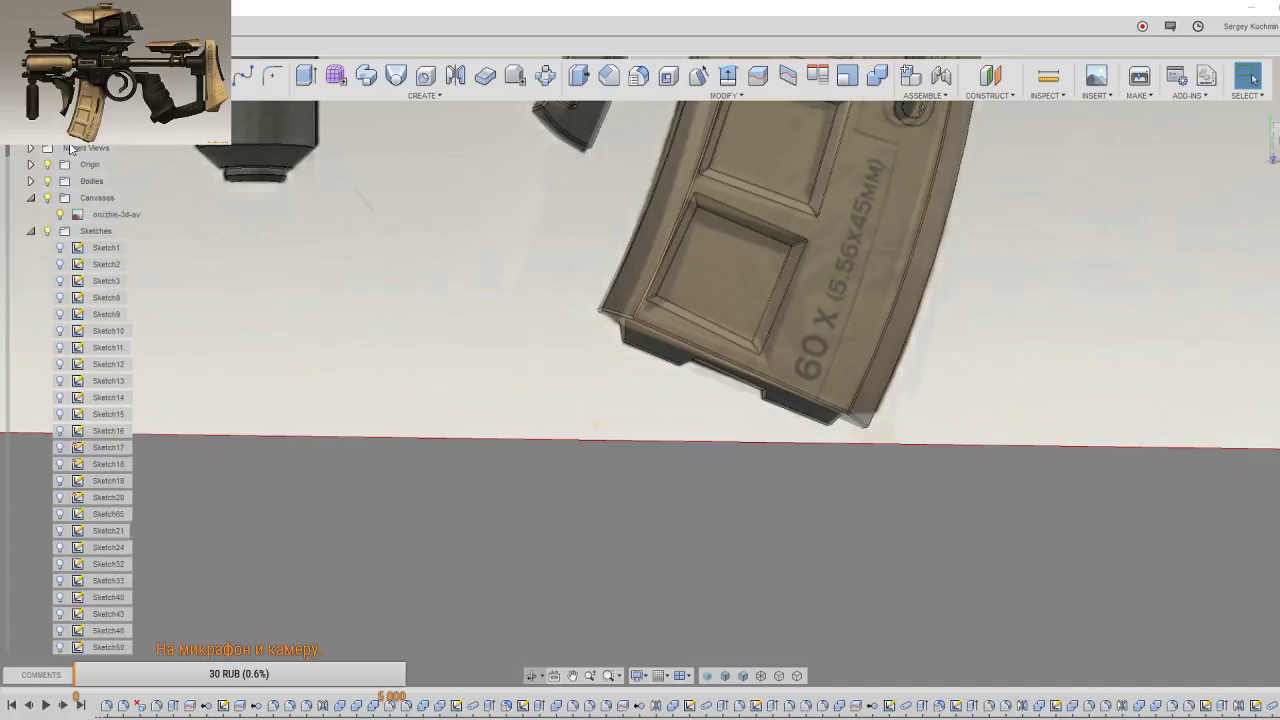
Step: Hide the canvas image, zoom in on the magazine base, and start Fillet with F
left_click(60, 200)
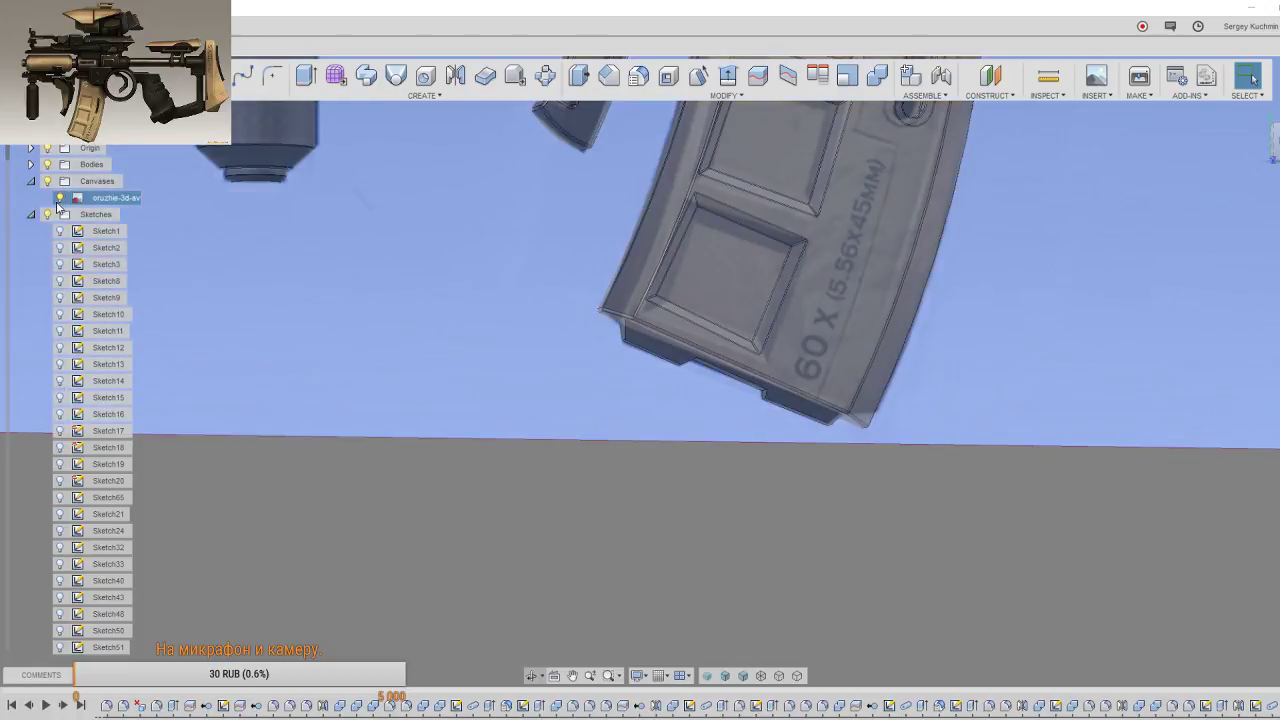
scroll(558, 347, "up", 2)
scroll(570, 345, "up", 2)
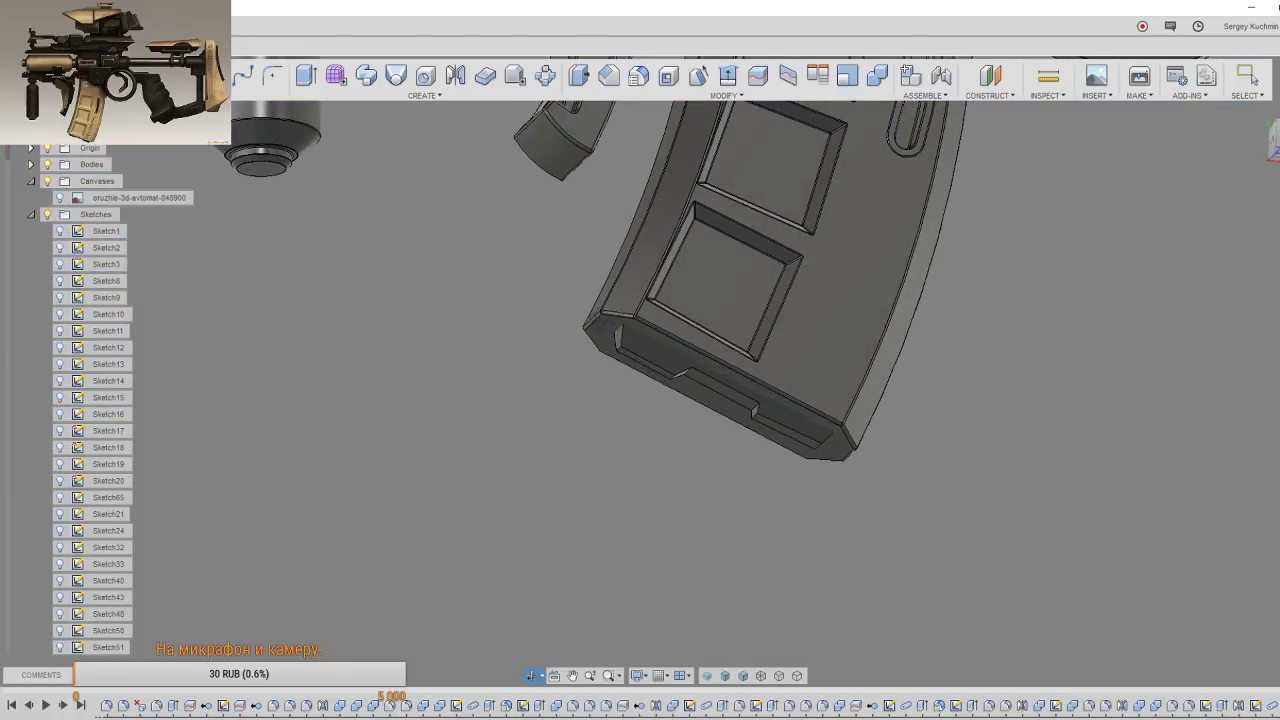
scroll(600, 338, "up", 1)
scroll(610, 335, "up", 3)
scroll(628, 355, "up", 2)
scroll(591, 440, "up", 1)
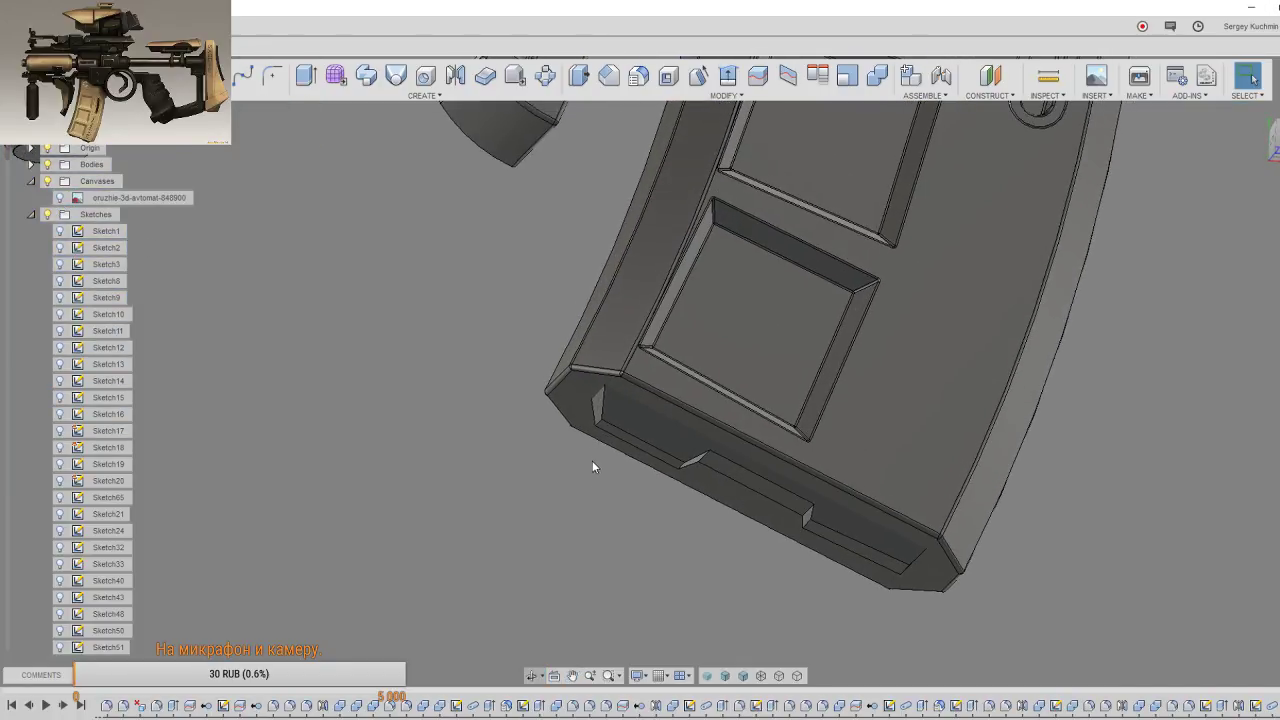
key("f")
scroll(600, 454, "up", 3)
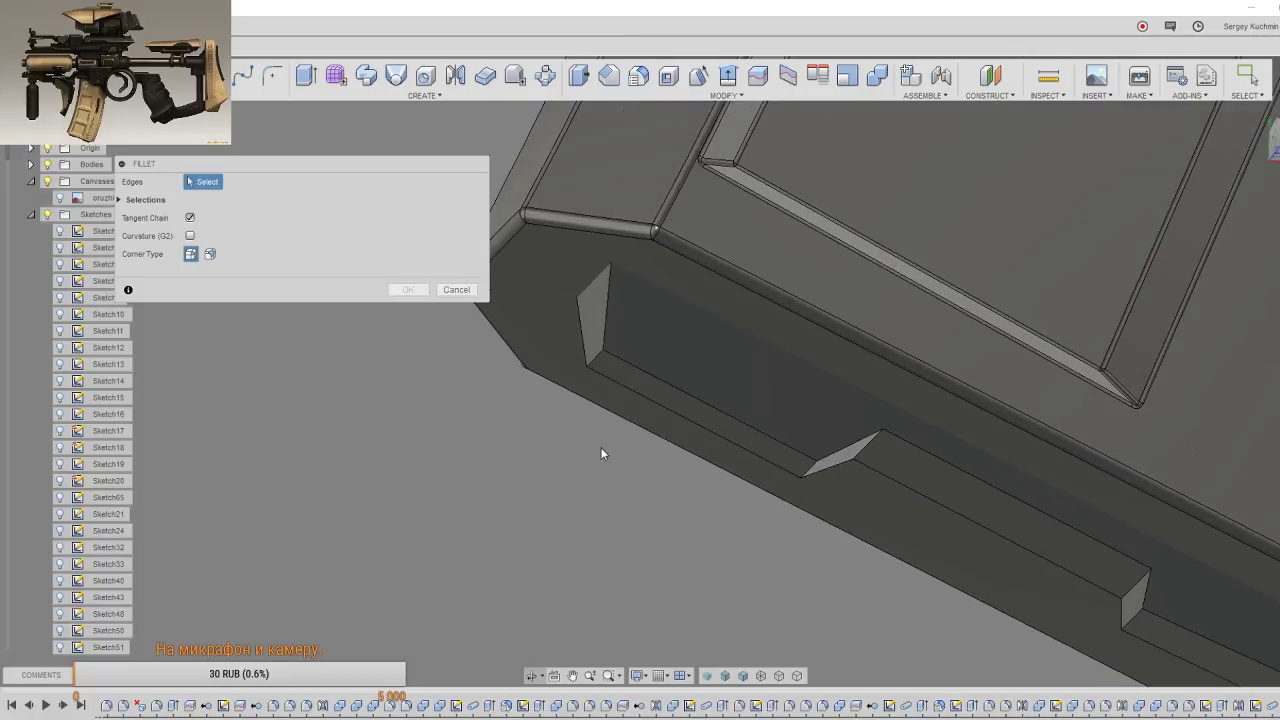
Step: Select the six notch edges of the bottom plate for the fillet
left_click(598, 355)
middle_click_drag(827, 466, 804, 392, "shift")
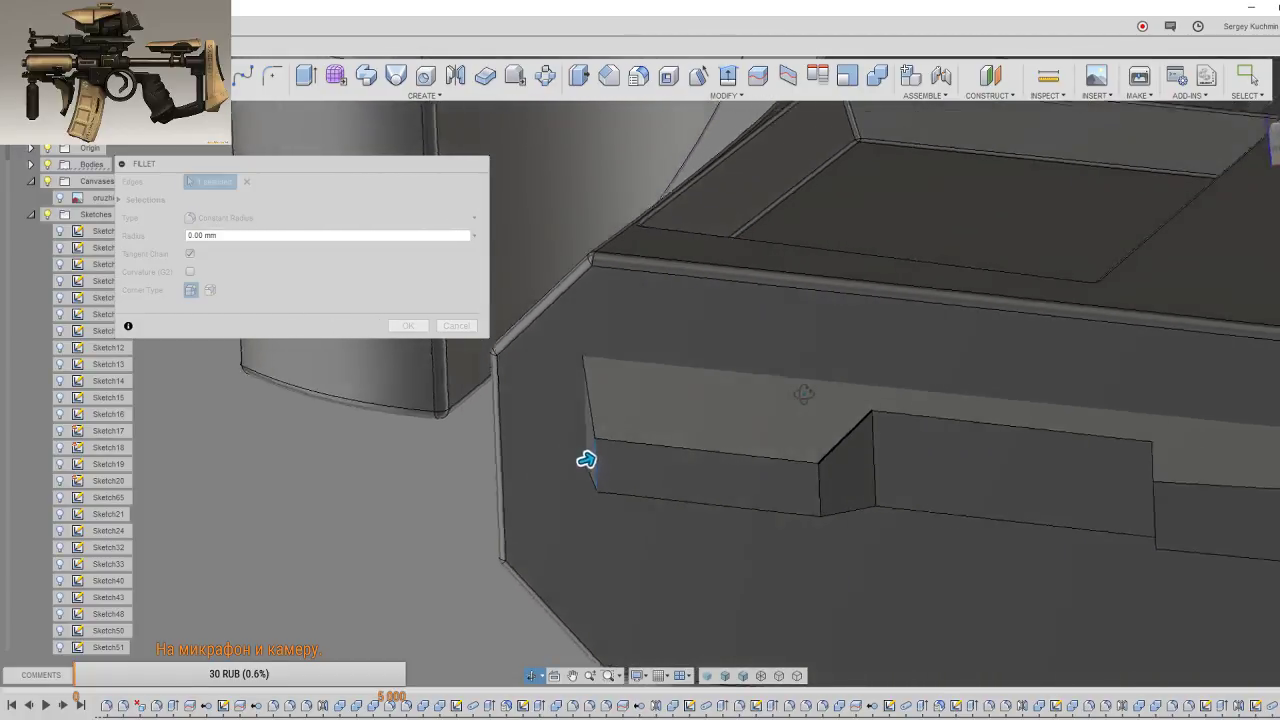
mouse_move(586, 459)
middle_mouse_down("shift")
mouse_move(594, 363)
mouse_move(649, 277)
mouse_move(591, 369)
mouse_move(602, 482)
middle_mouse_up("shift")
middle_click_drag(785, 414, 835, 490, "shift")
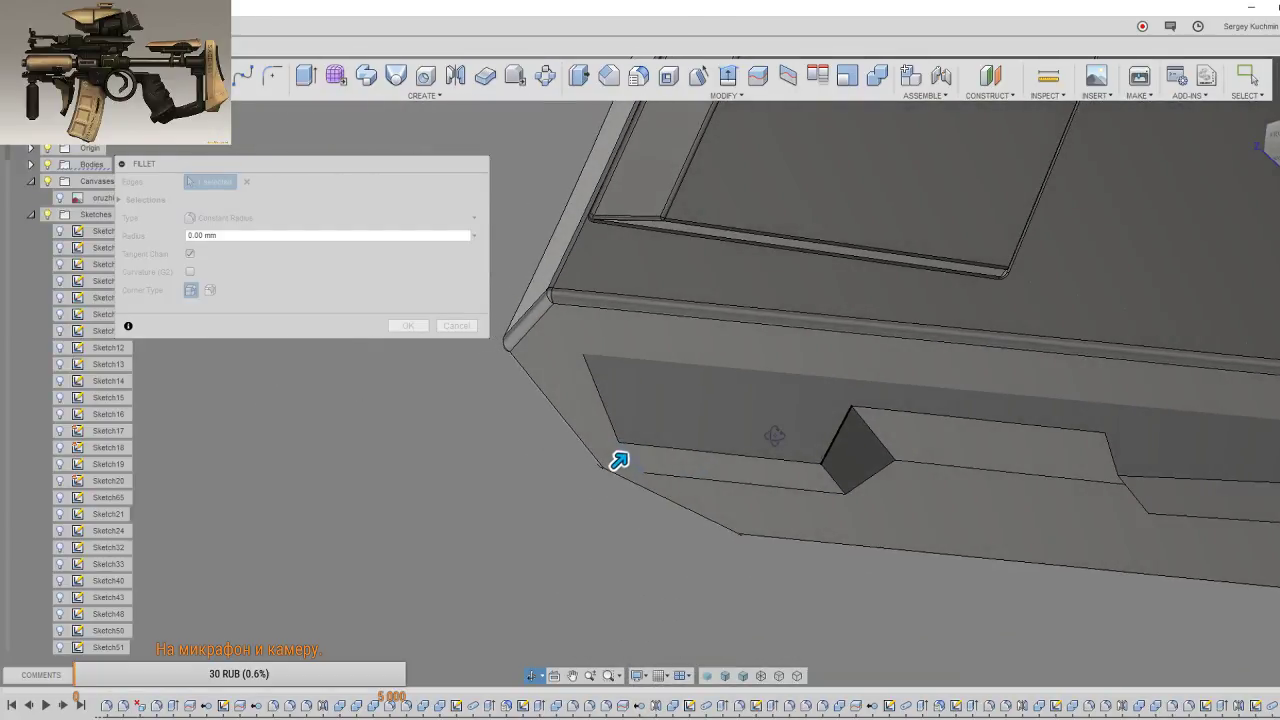
left_click(835, 490)
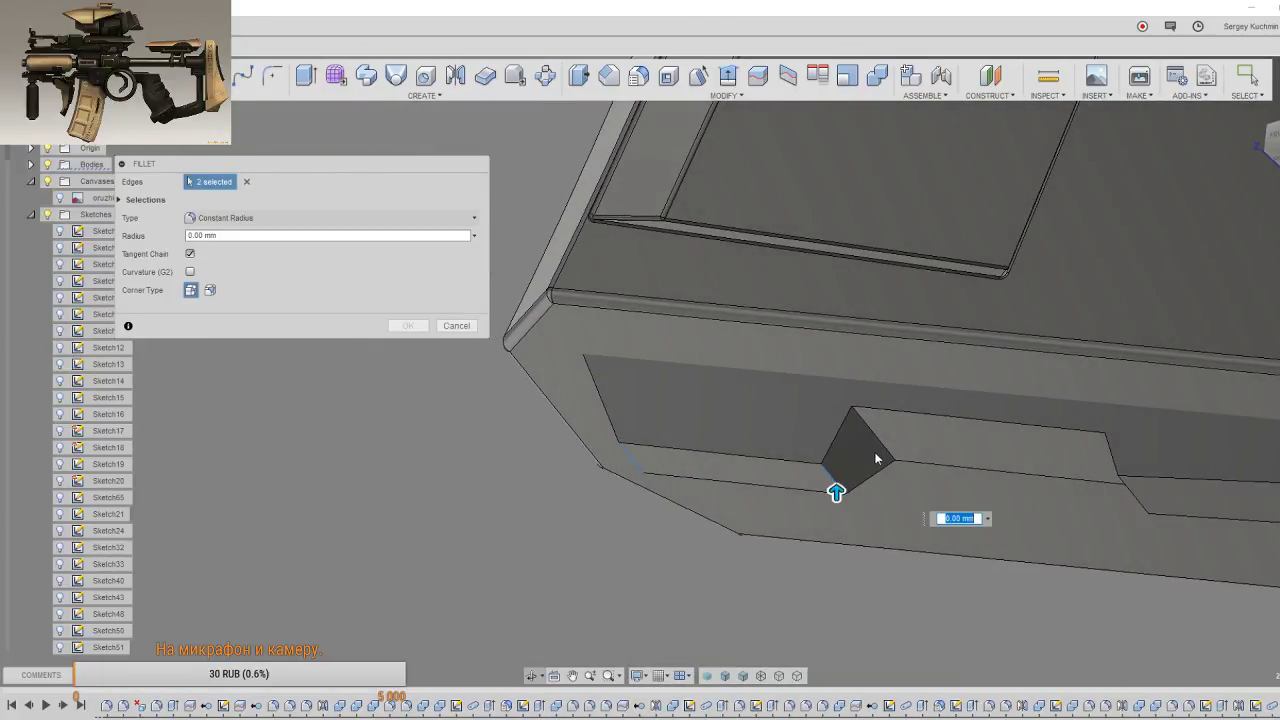
mouse_move(1055, 476)
middle_mouse_down("shift")
mouse_move(1140, 498)
mouse_move(836, 388)
middle_mouse_up("shift")
left_click(1146, 498)
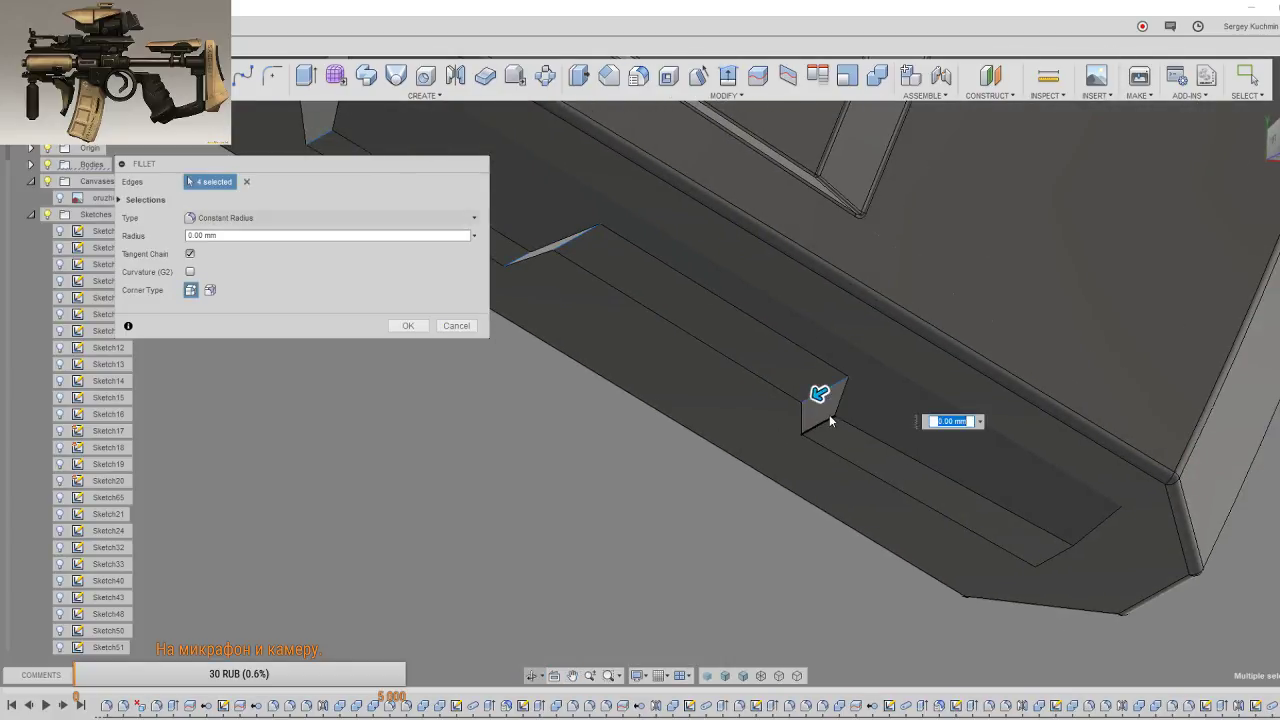
left_click(912, 460)
middle_click_drag(912, 460, 1000, 495, "shift")
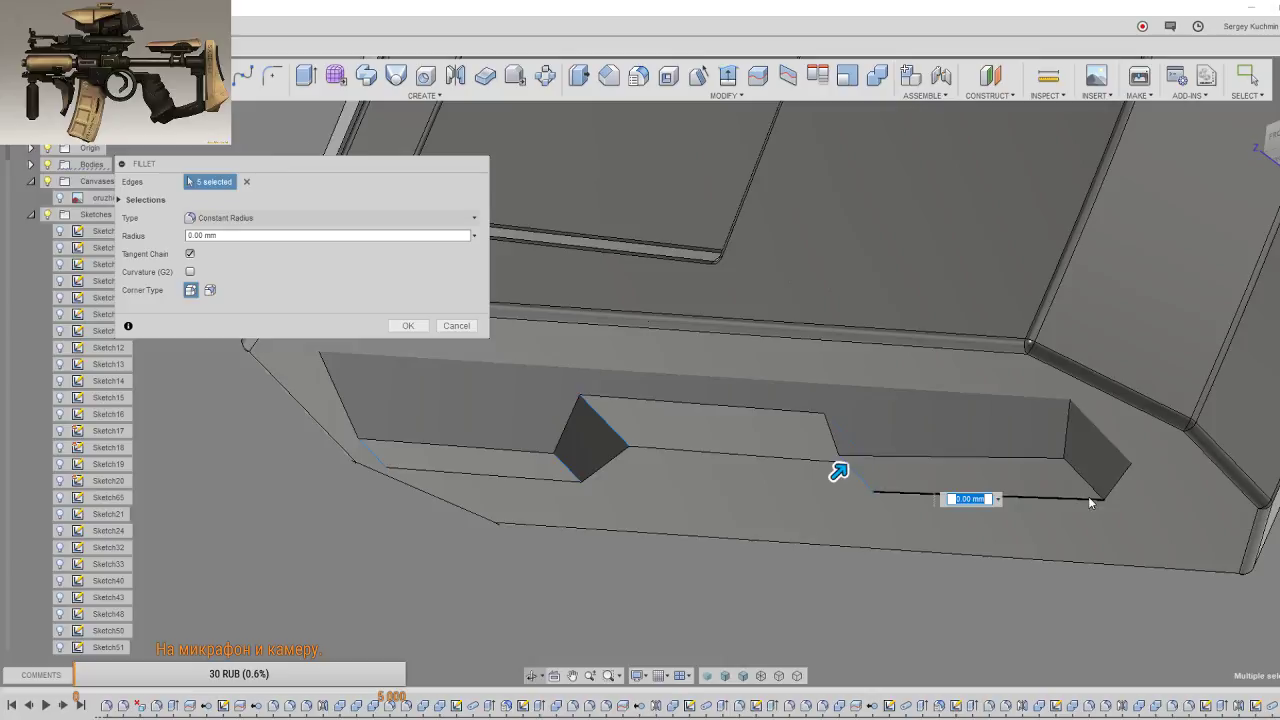
left_click(990, 497)
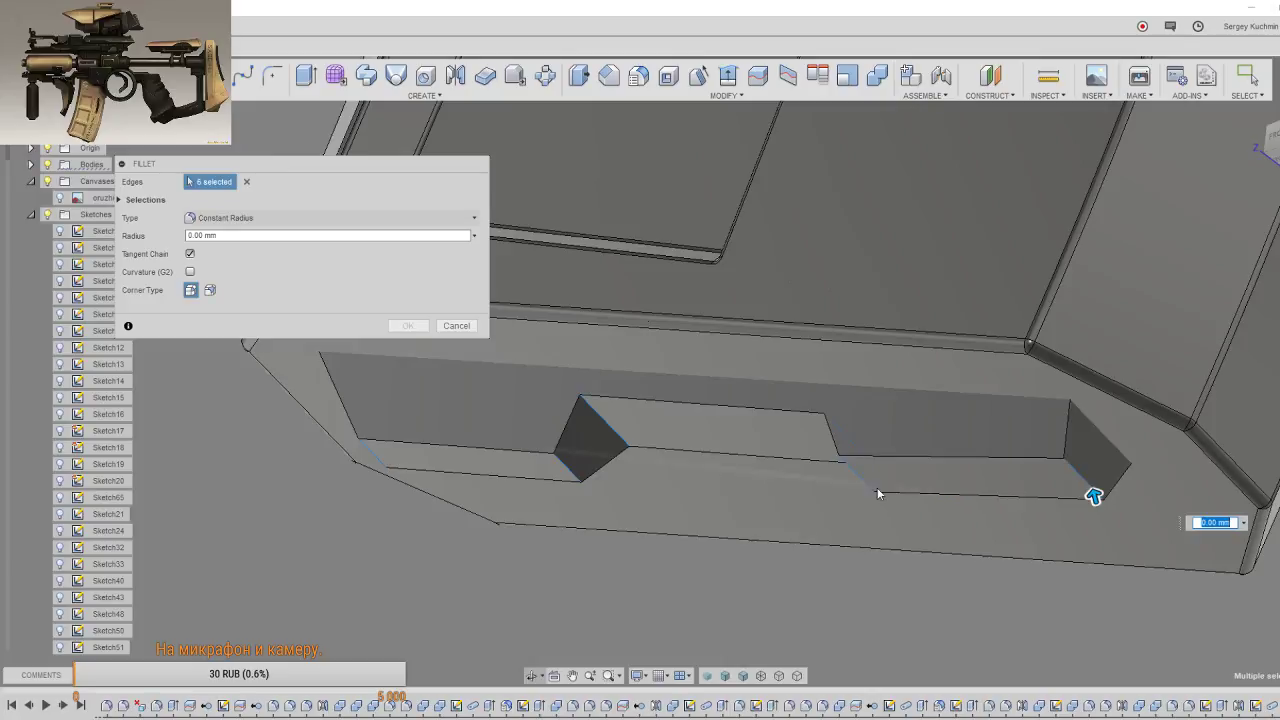
Step: Set the fillet radius to 1 mm and apply it
left_click(1243, 522)
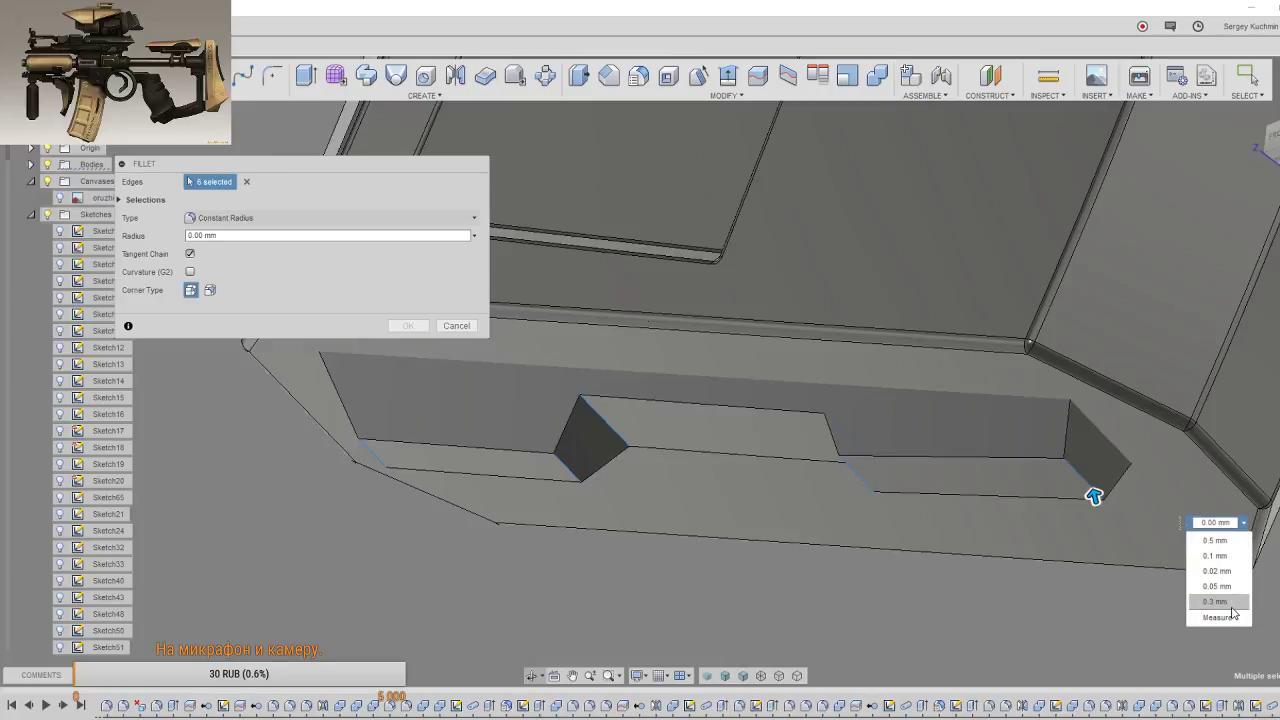
left_click(1234, 540)
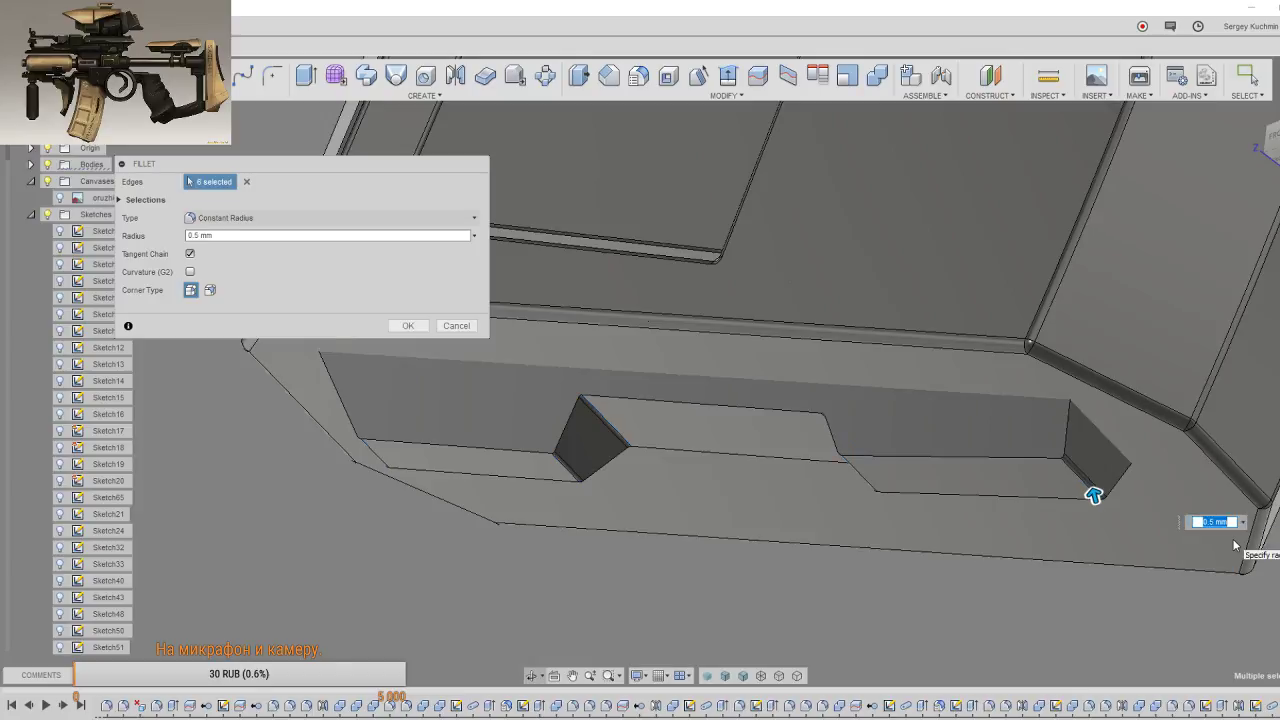
type("1")
scroll(1053, 568, "down", 2)
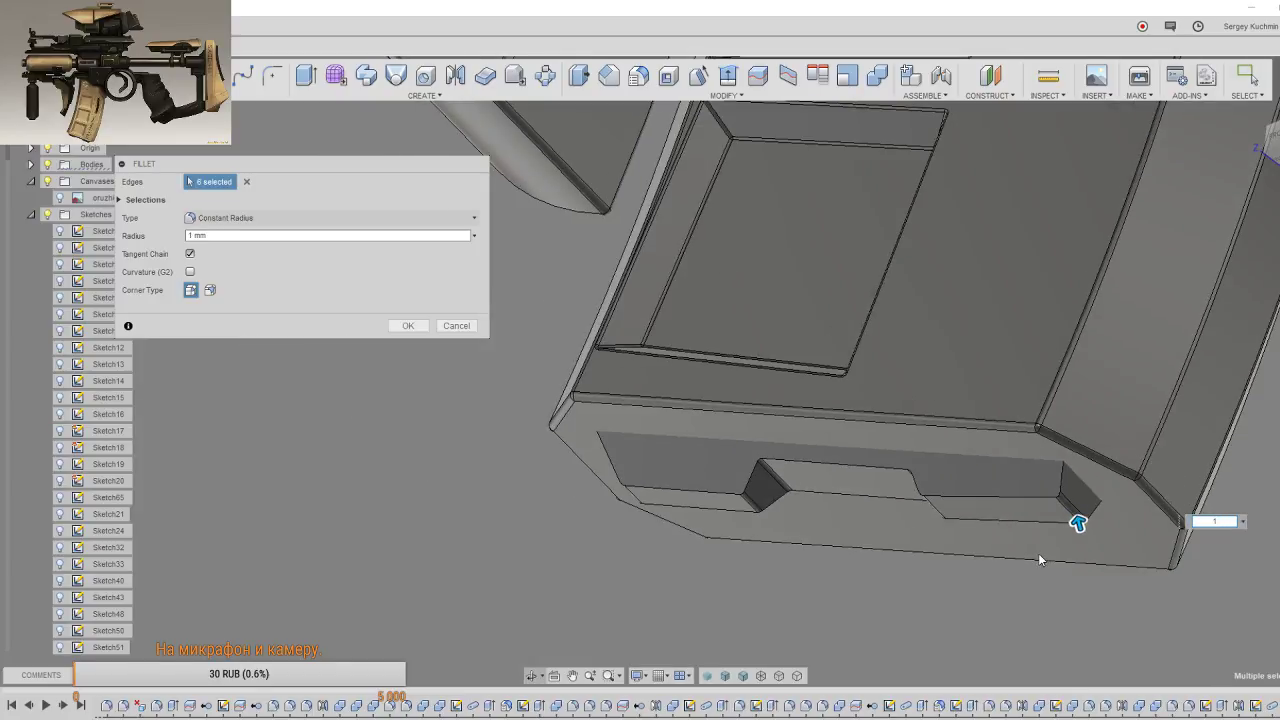
mouse_move(1011, 546)
middle_mouse_down("shift")
mouse_move(1002, 524)
mouse_move(1008, 536)
middle_mouse_up("shift")
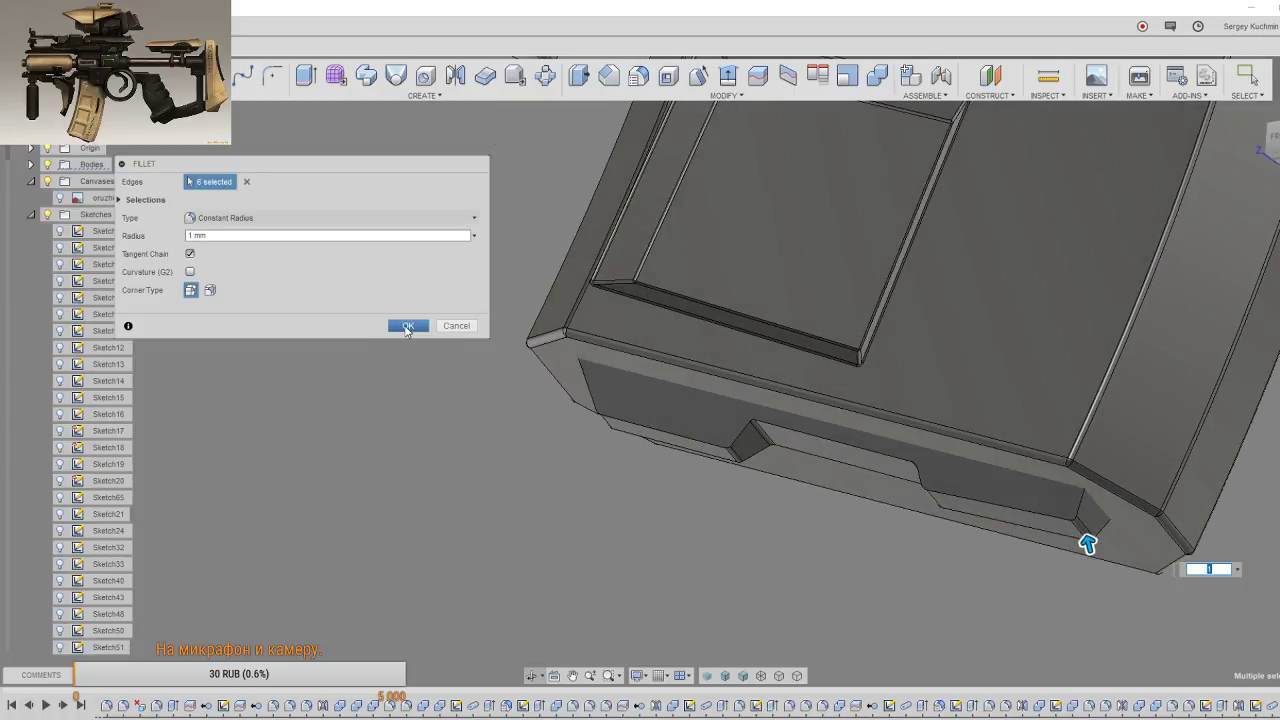
left_click(407, 327)
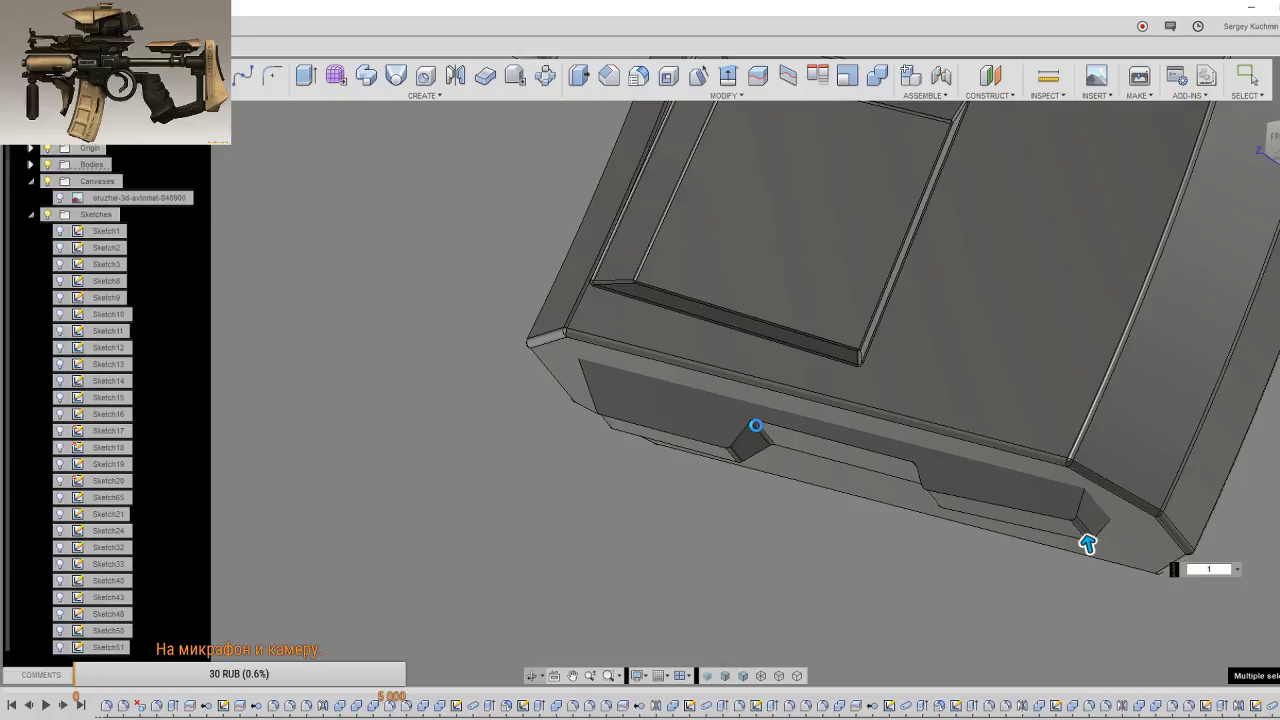
Step: Clear the selection and start Combine from the S model toolbox
key("Escape")
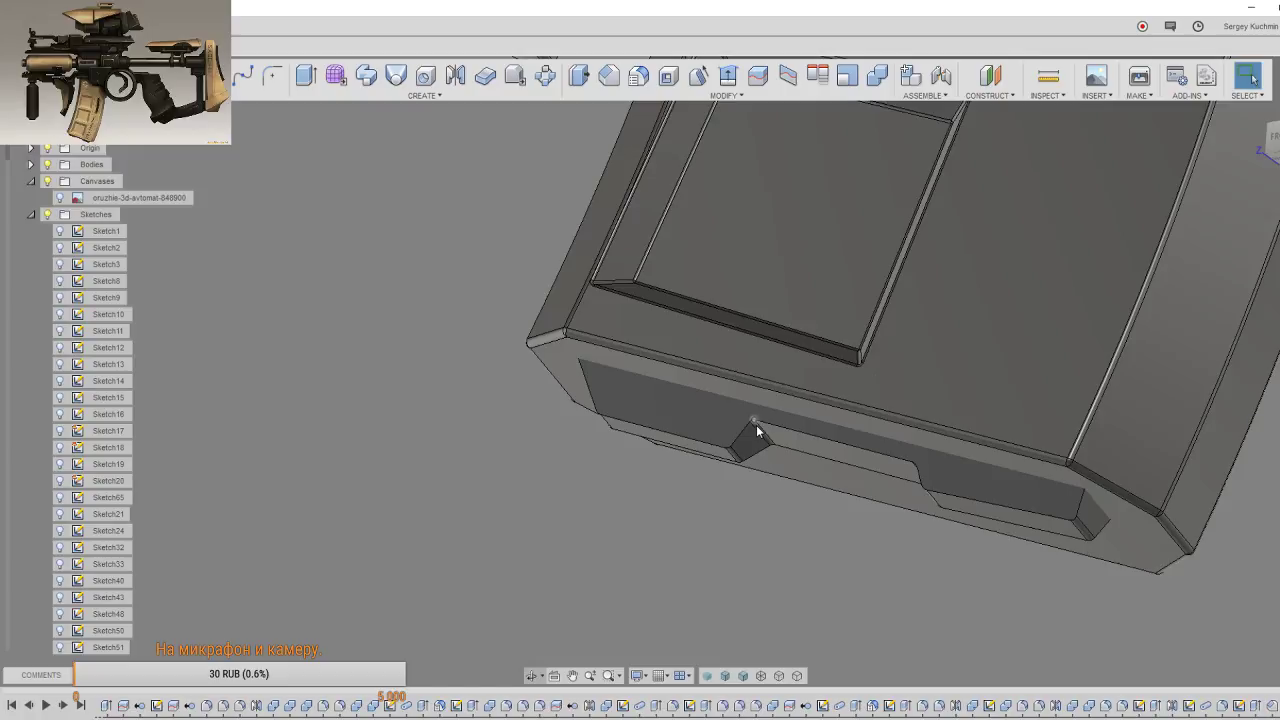
key("s")
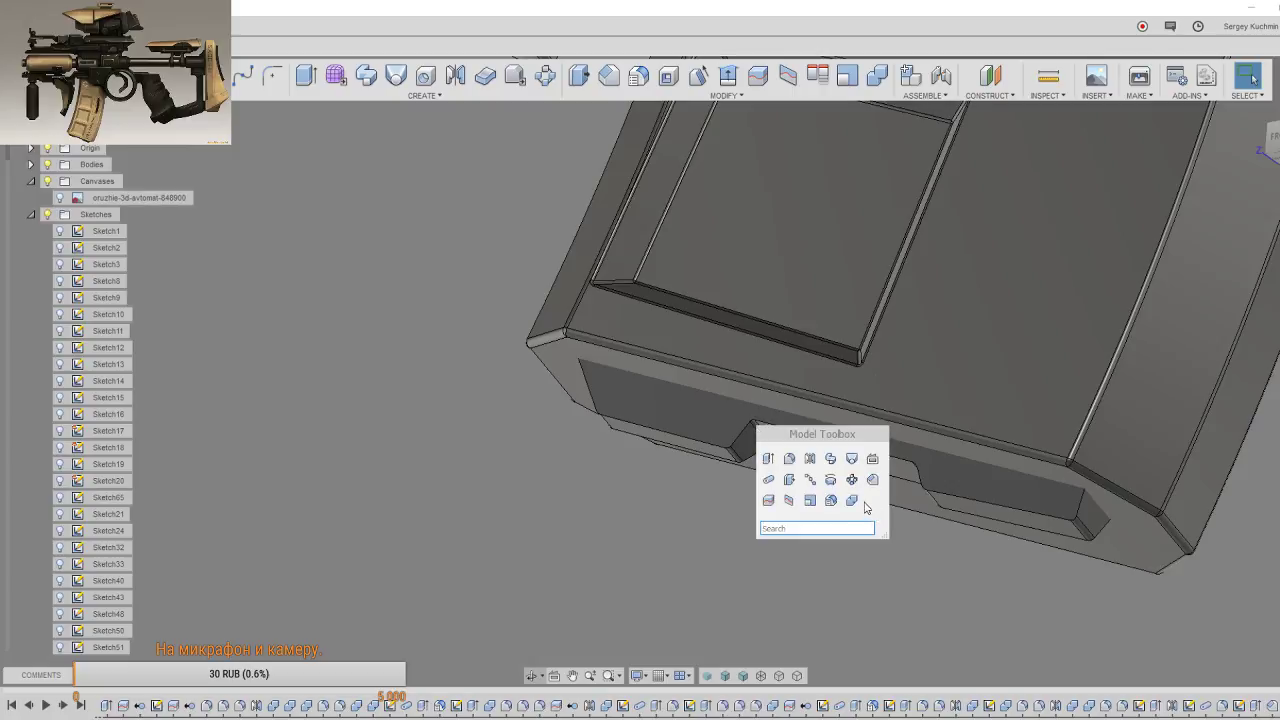
left_click(854, 502)
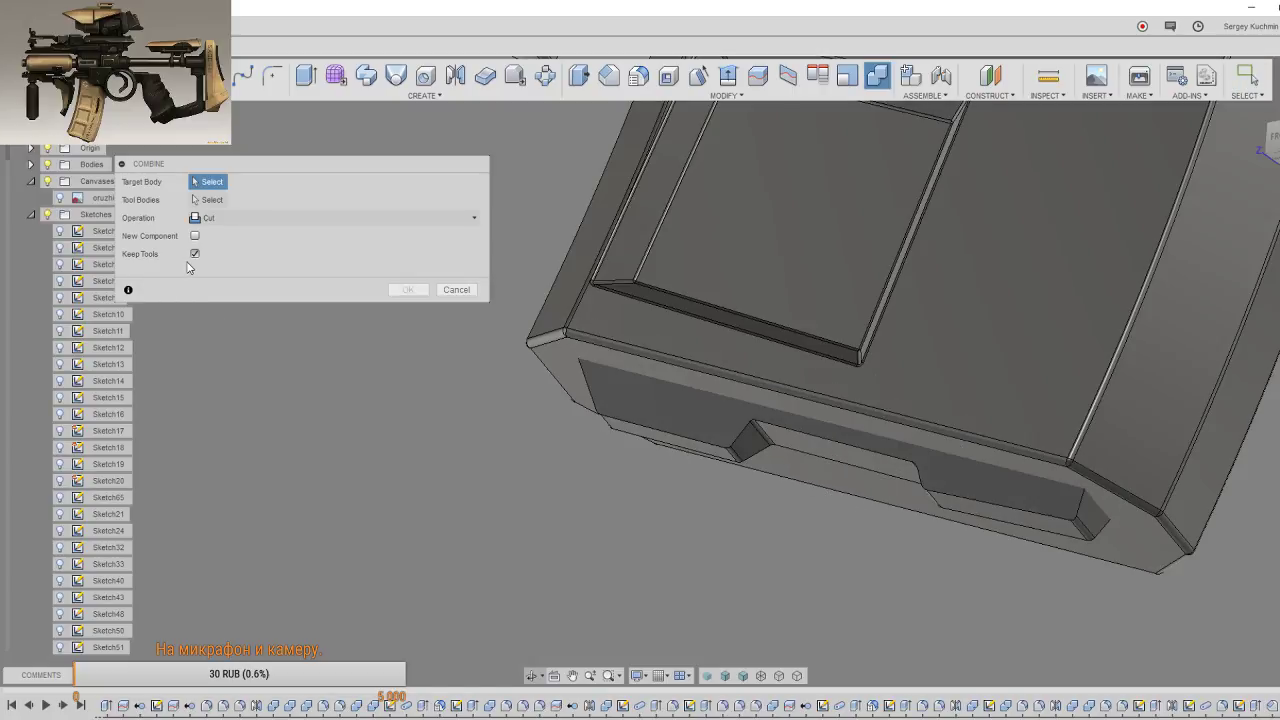
Step: Join the magazine body with the second body using Join, with Keep Tools off
left_click(195, 253)
left_click(248, 220)
left_click(243, 236)
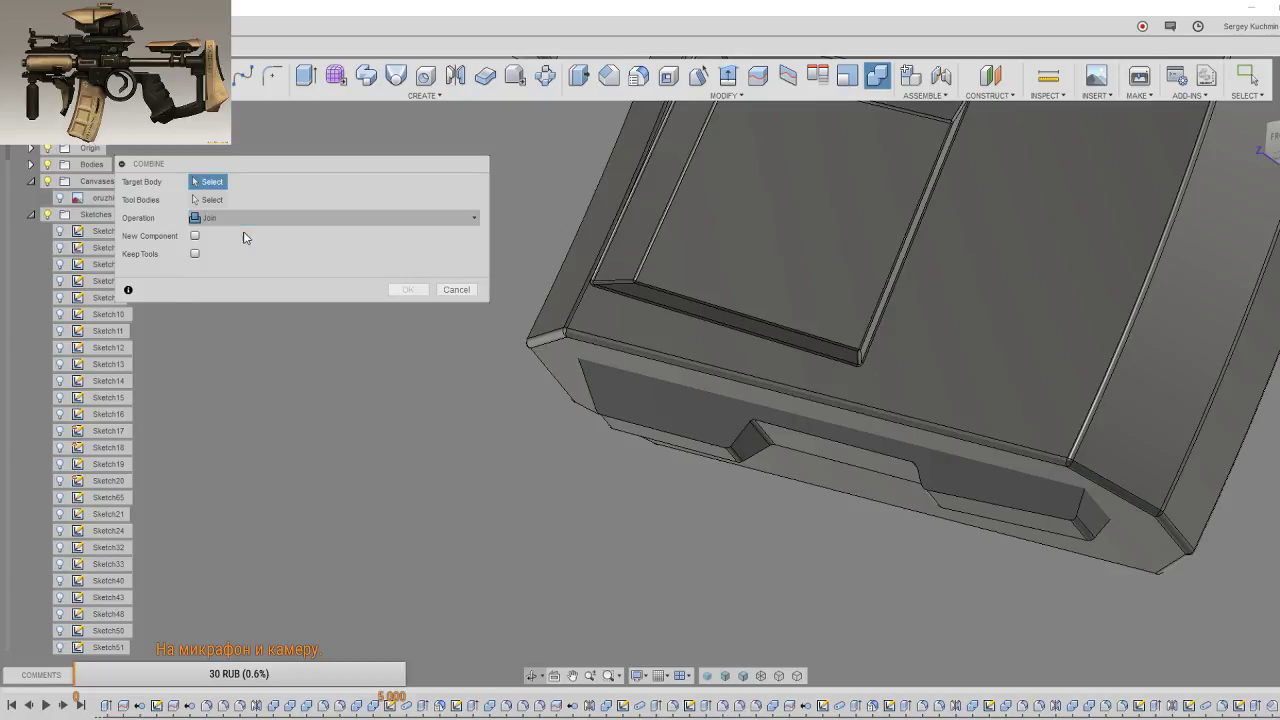
left_click(889, 361)
left_click(632, 390)
left_click(408, 289)
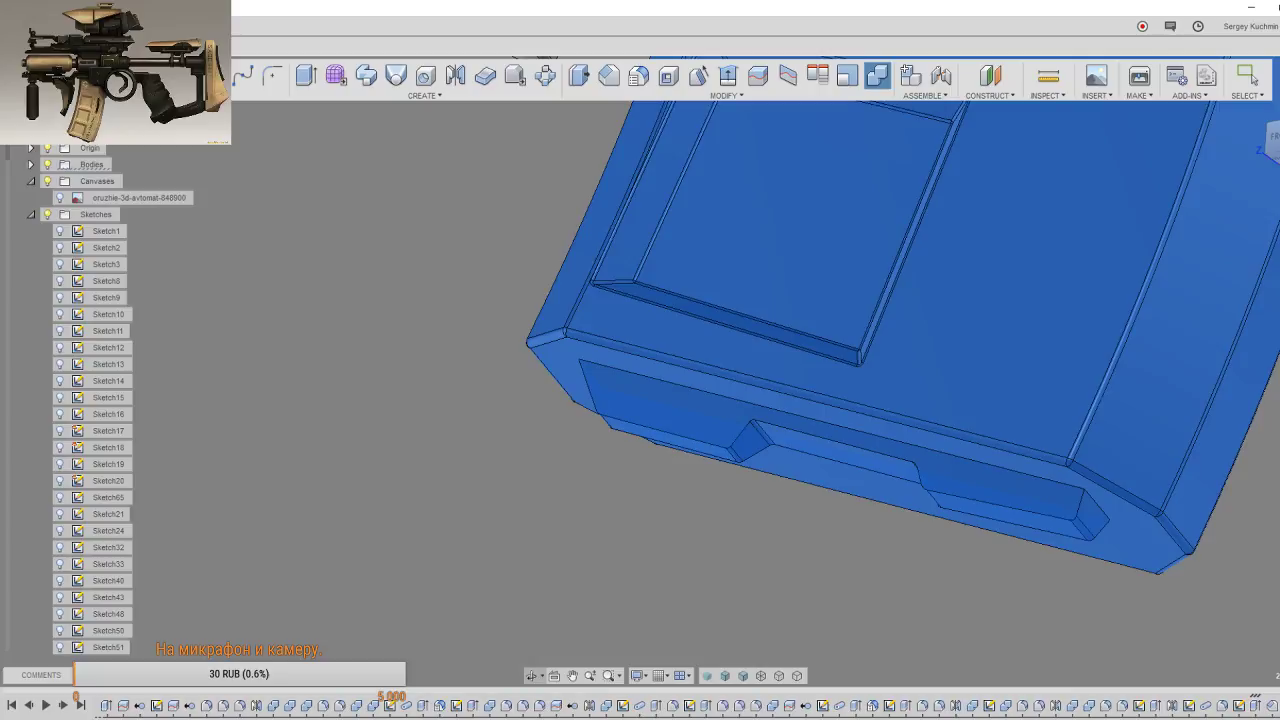
key("Escape")
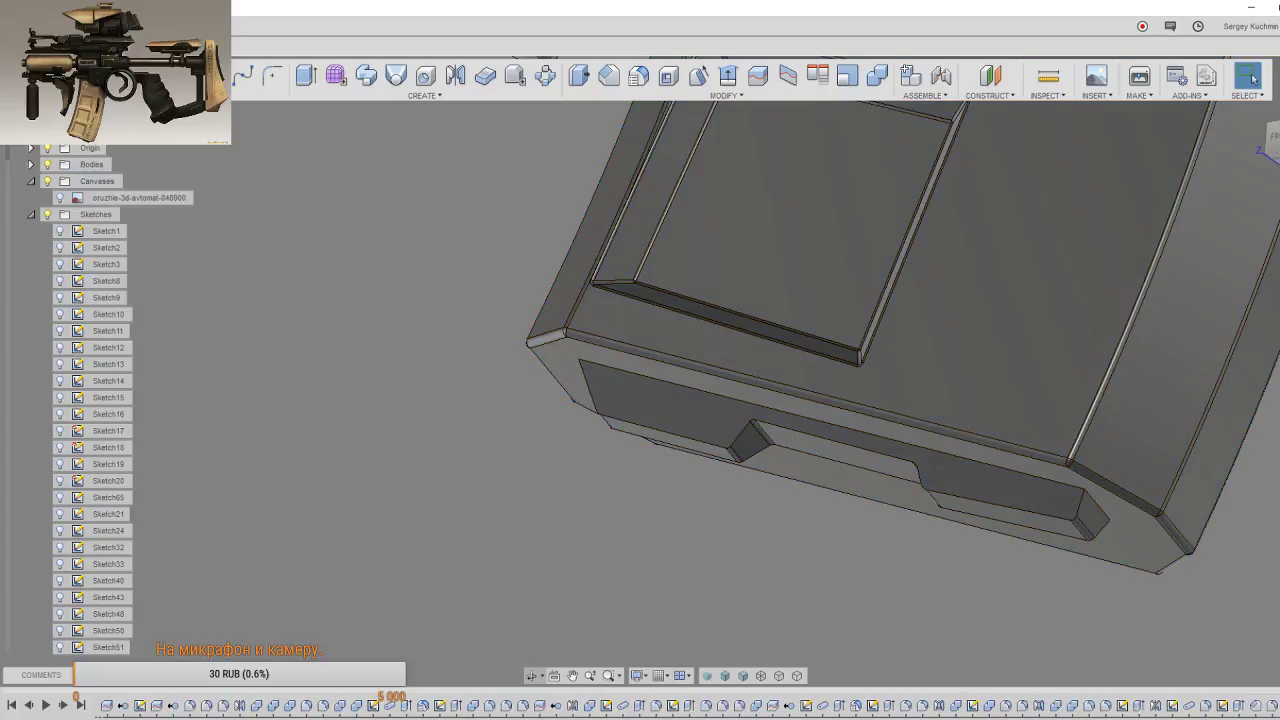
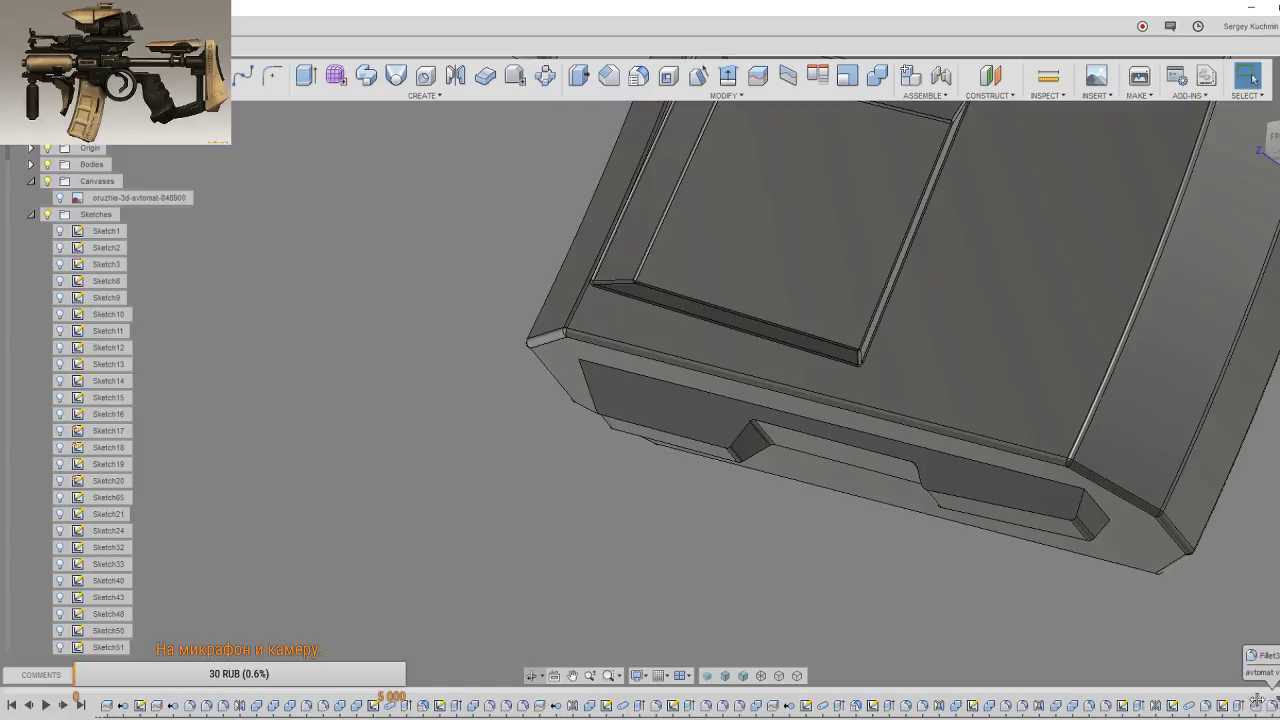
Step: Round the stepped recess edges on the part's underside with a 1 mm fillet
middle_click_drag(989, 421, 824, 380, "shift")
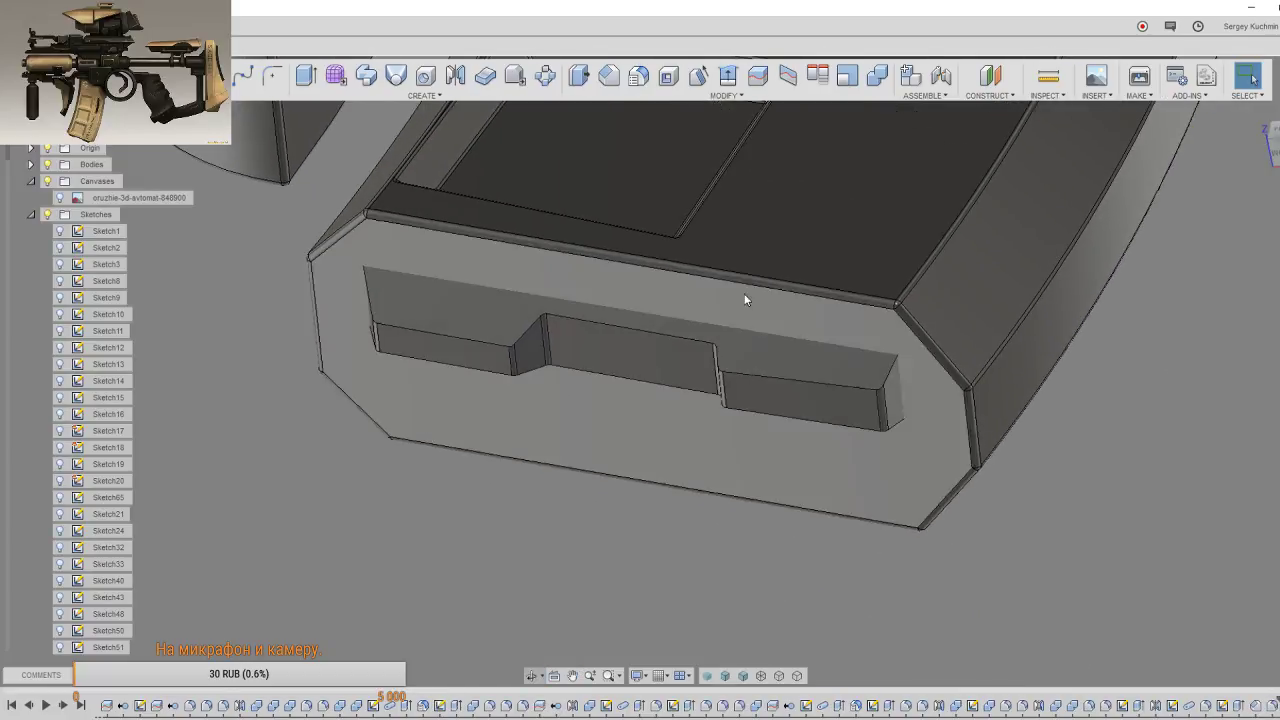
key("f")
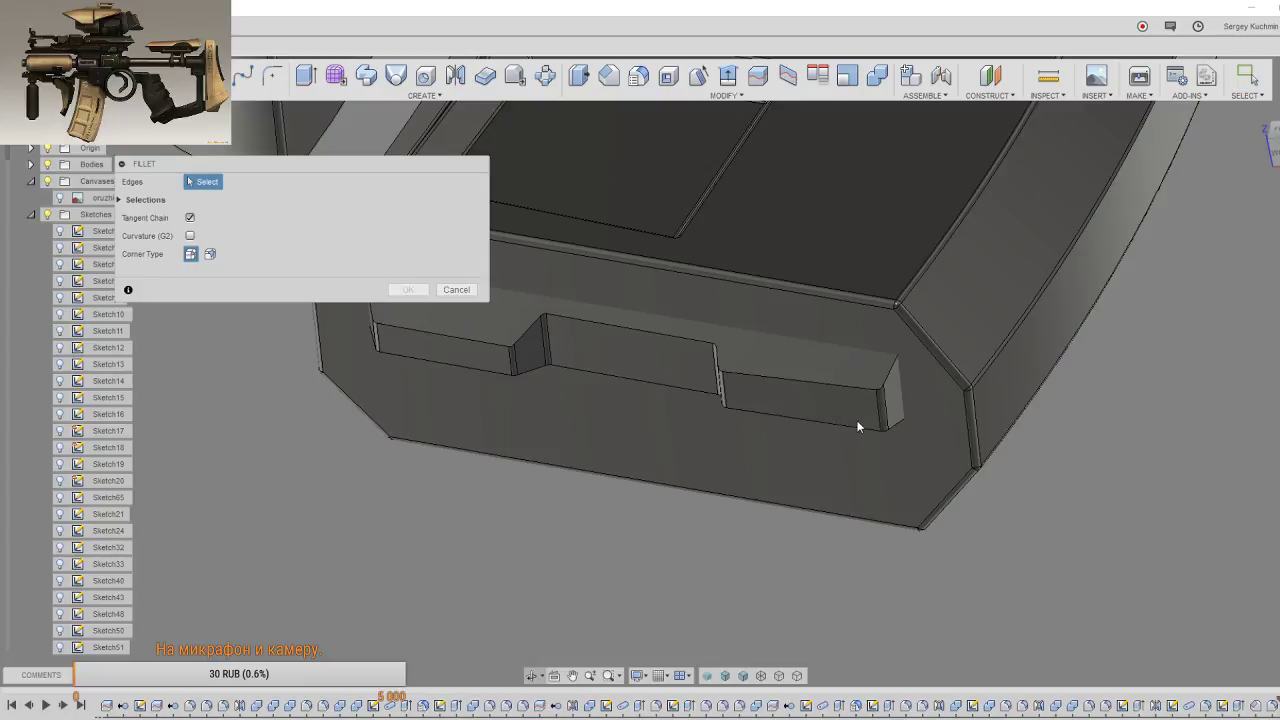
left_click(888, 424)
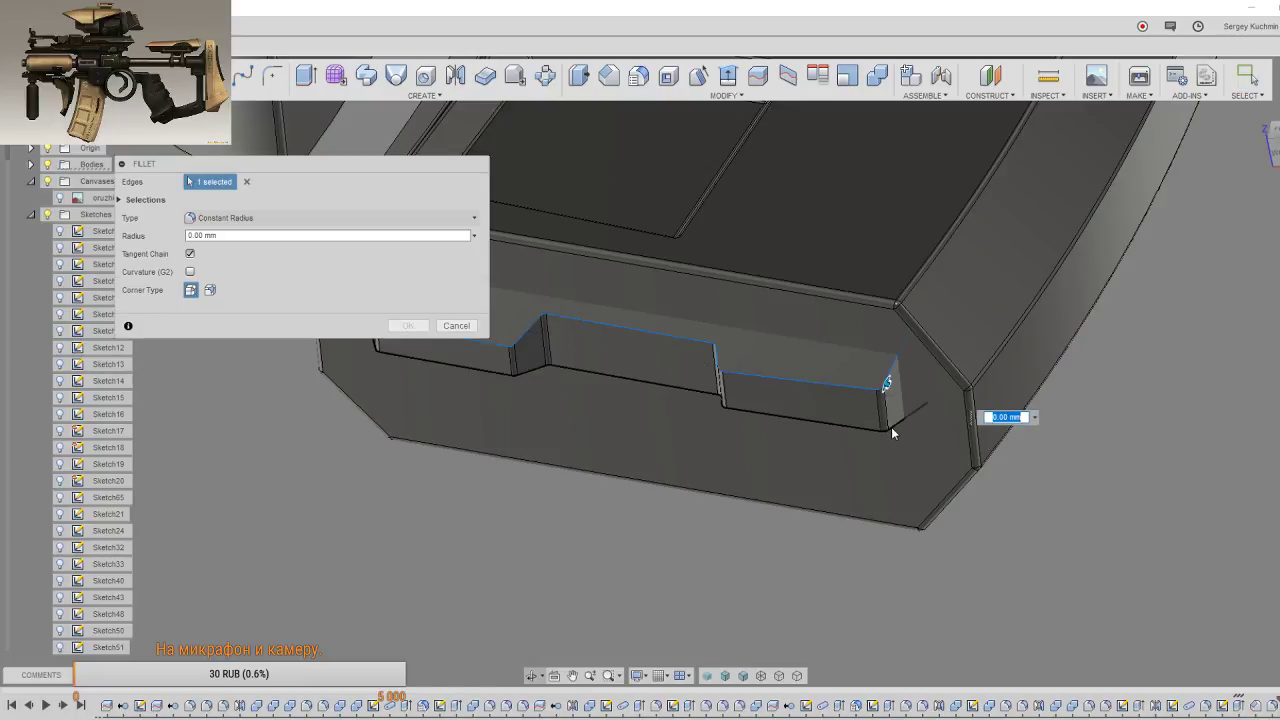
left_click(1048, 459)
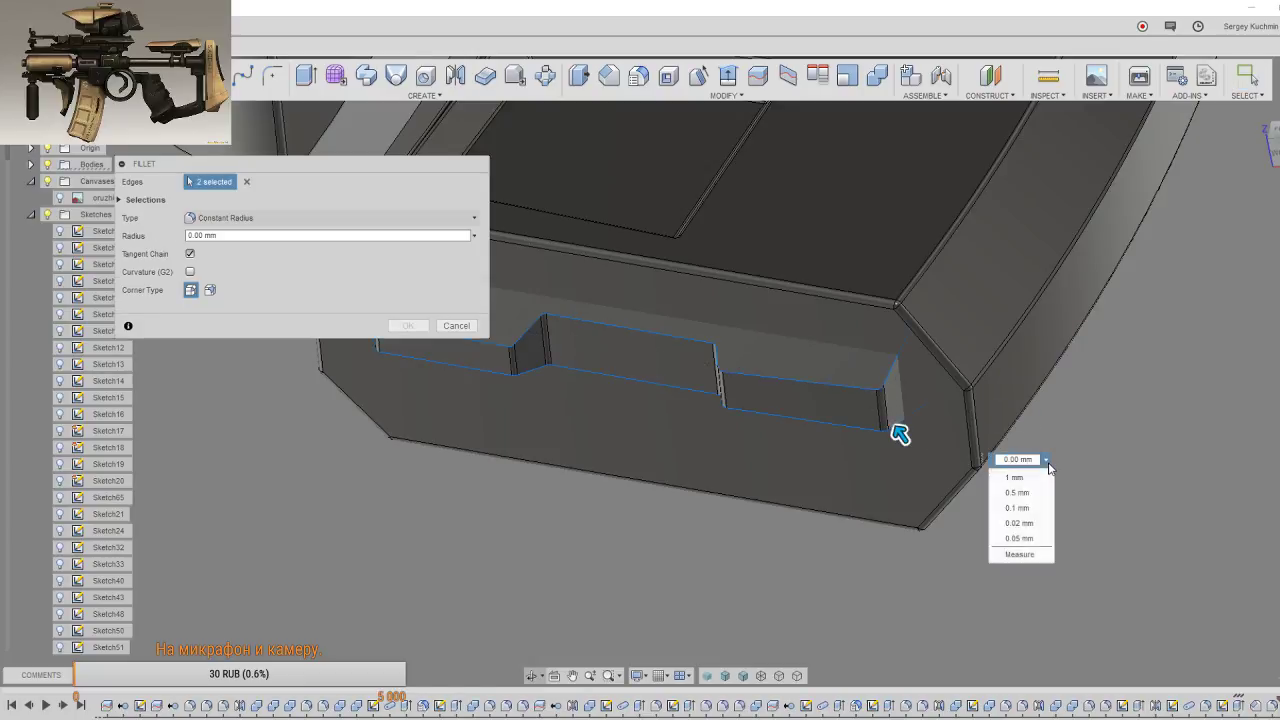
left_click(1043, 476)
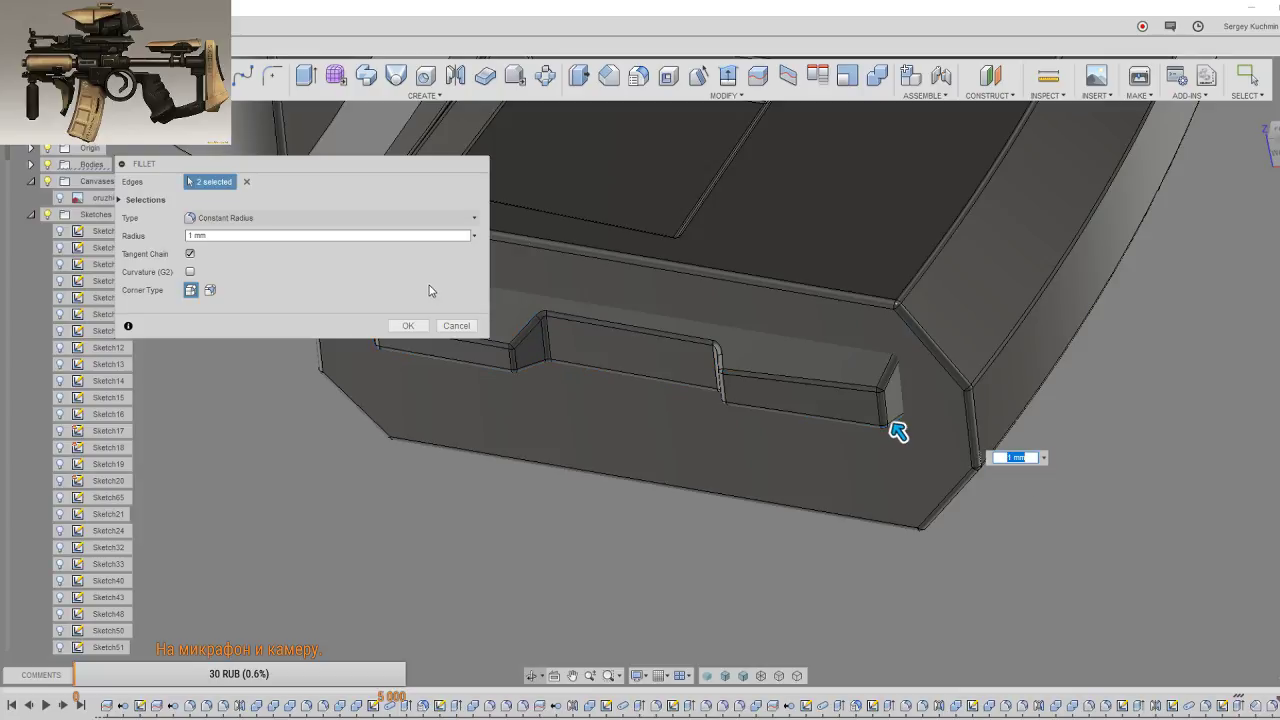
mouse_move(801, 393)
middle_mouse_down("shift")
mouse_move(729, 415)
mouse_move(756, 430)
middle_mouse_up("shift")
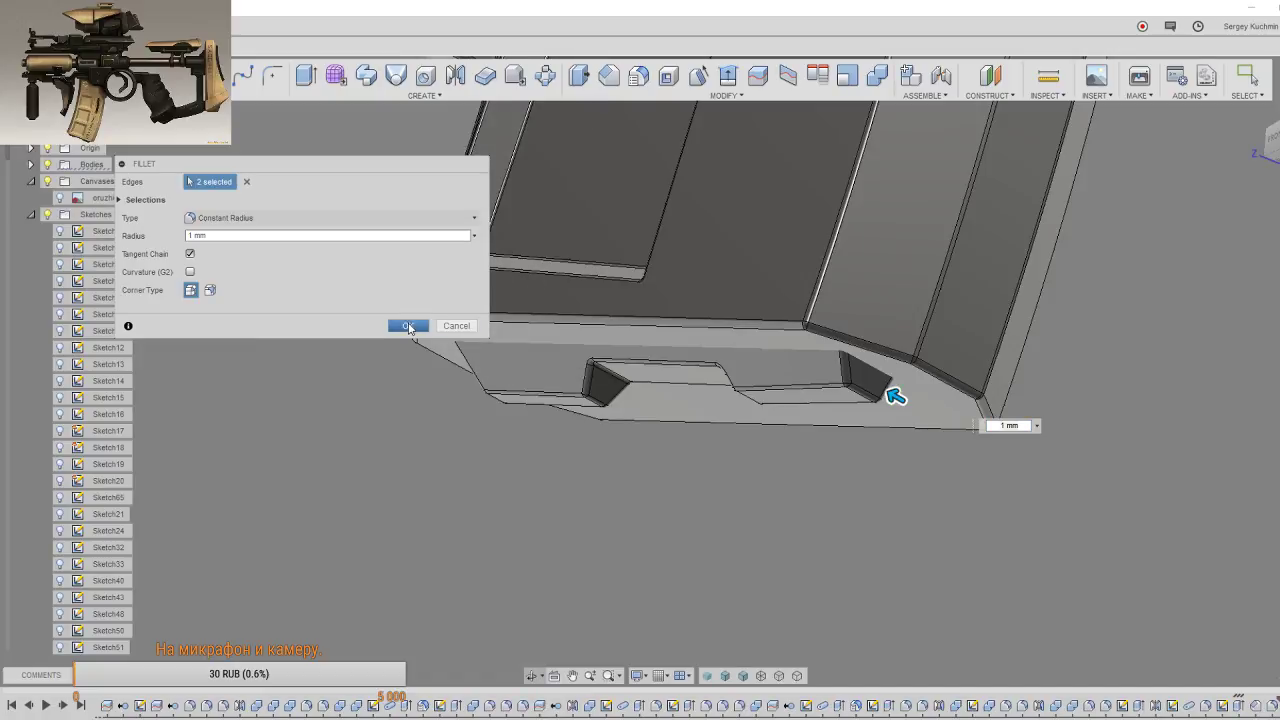
left_click(408, 326)
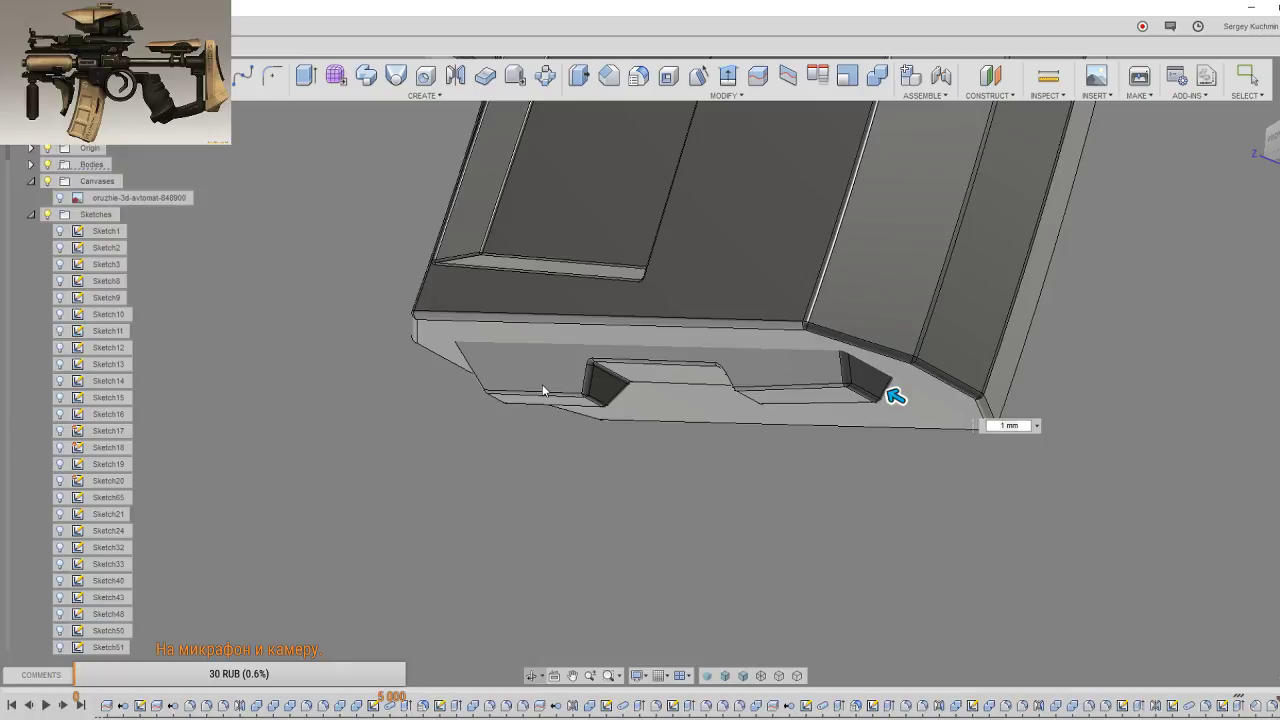
Step: Start another fillet and cancel it without applying
key("Return")
key("f")
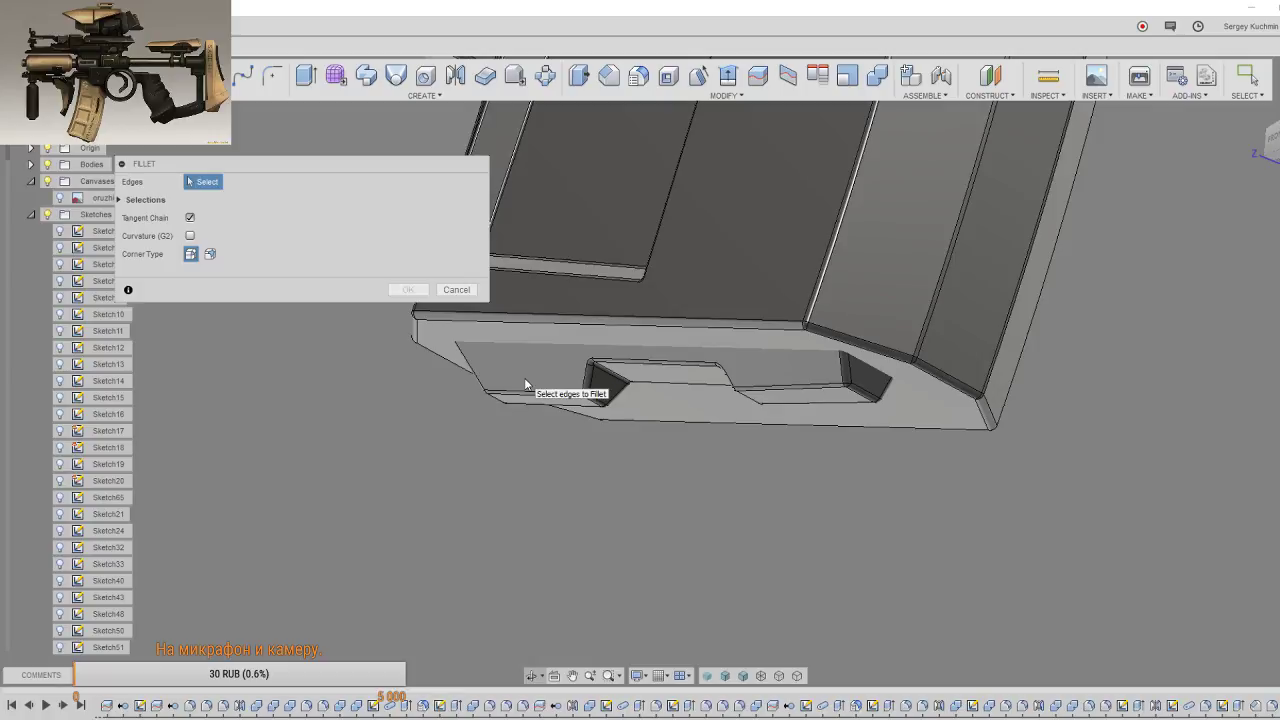
left_click(456, 289)
Step: Join the inset body into the main body with Combine
key("s")
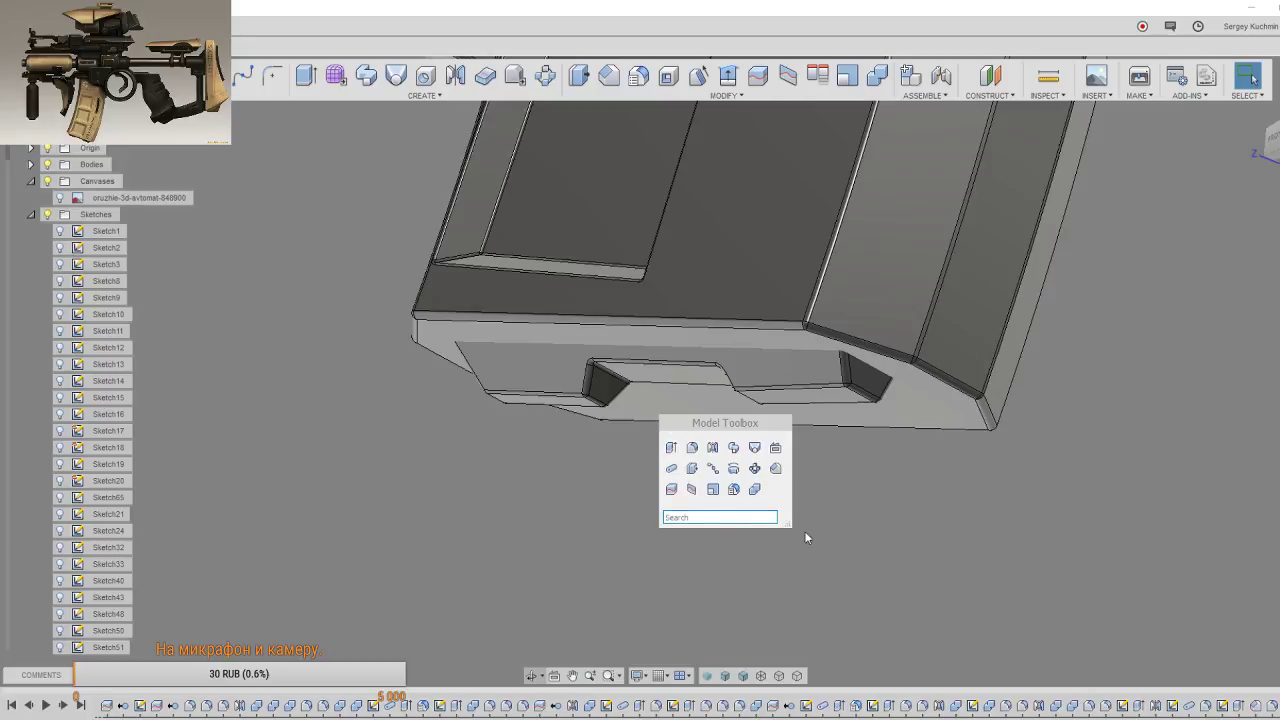
left_click(755, 489)
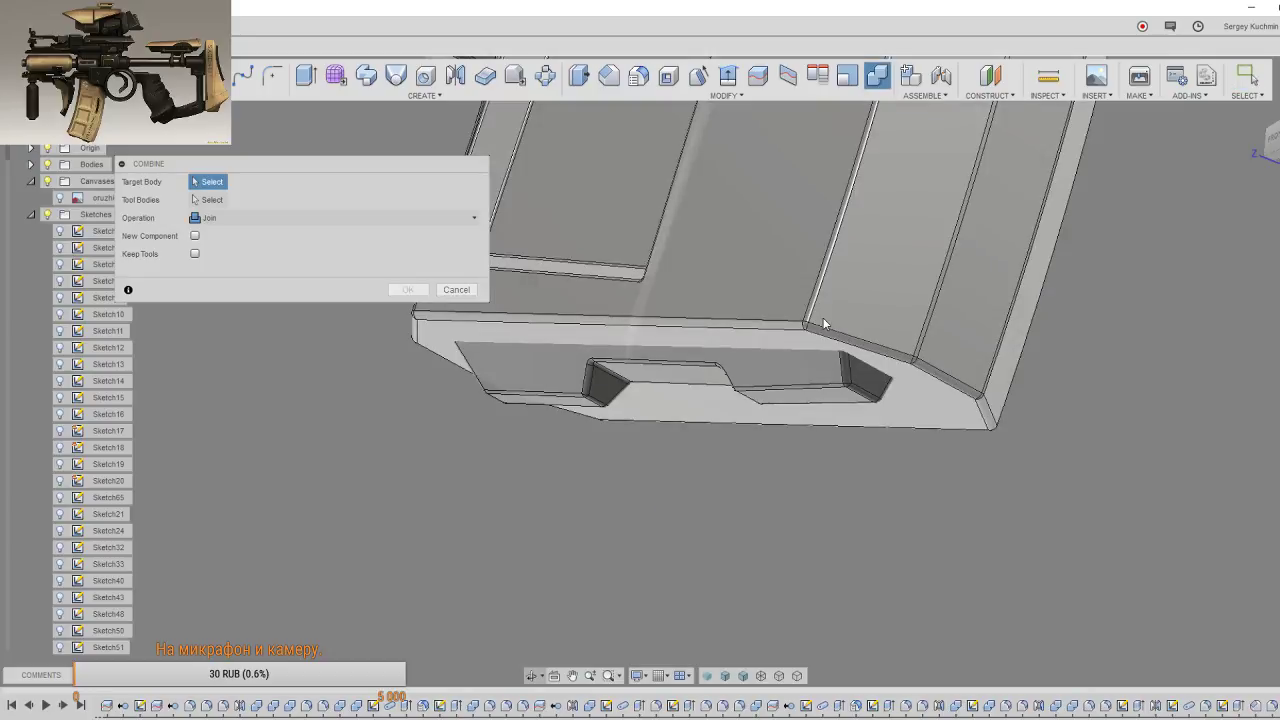
left_click(824, 327)
left_click(814, 366)
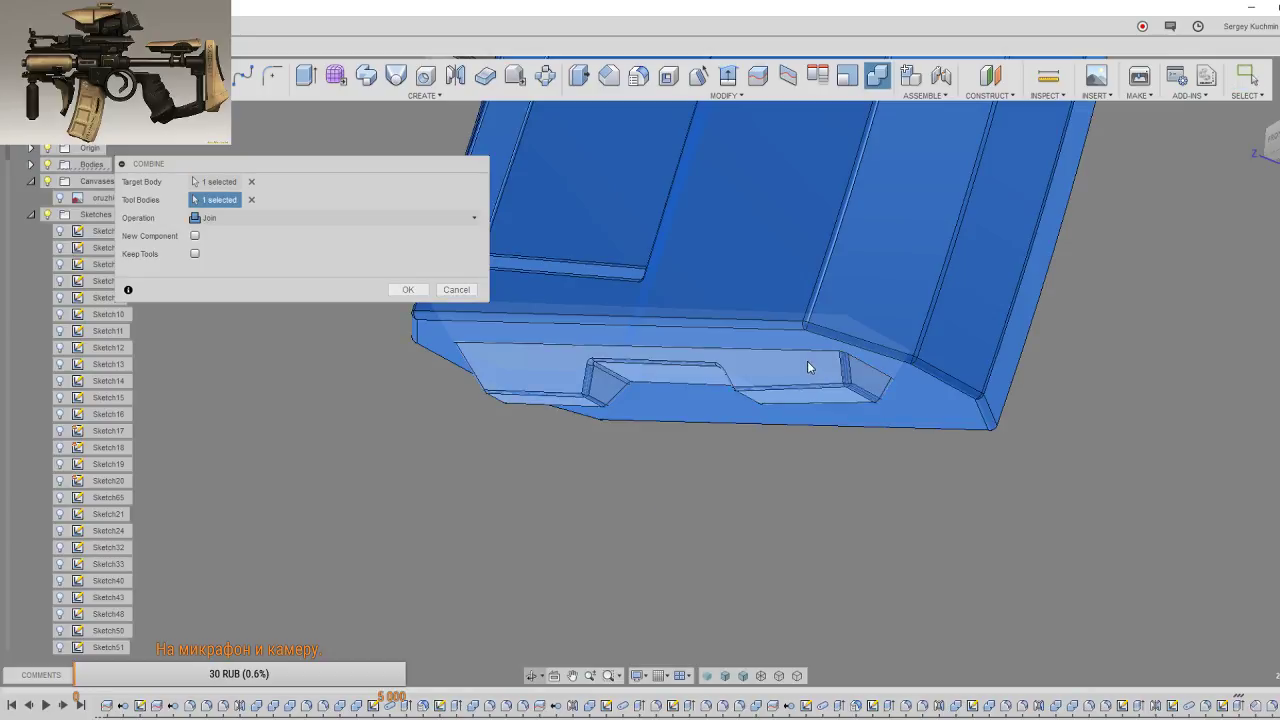
left_click(408, 290)
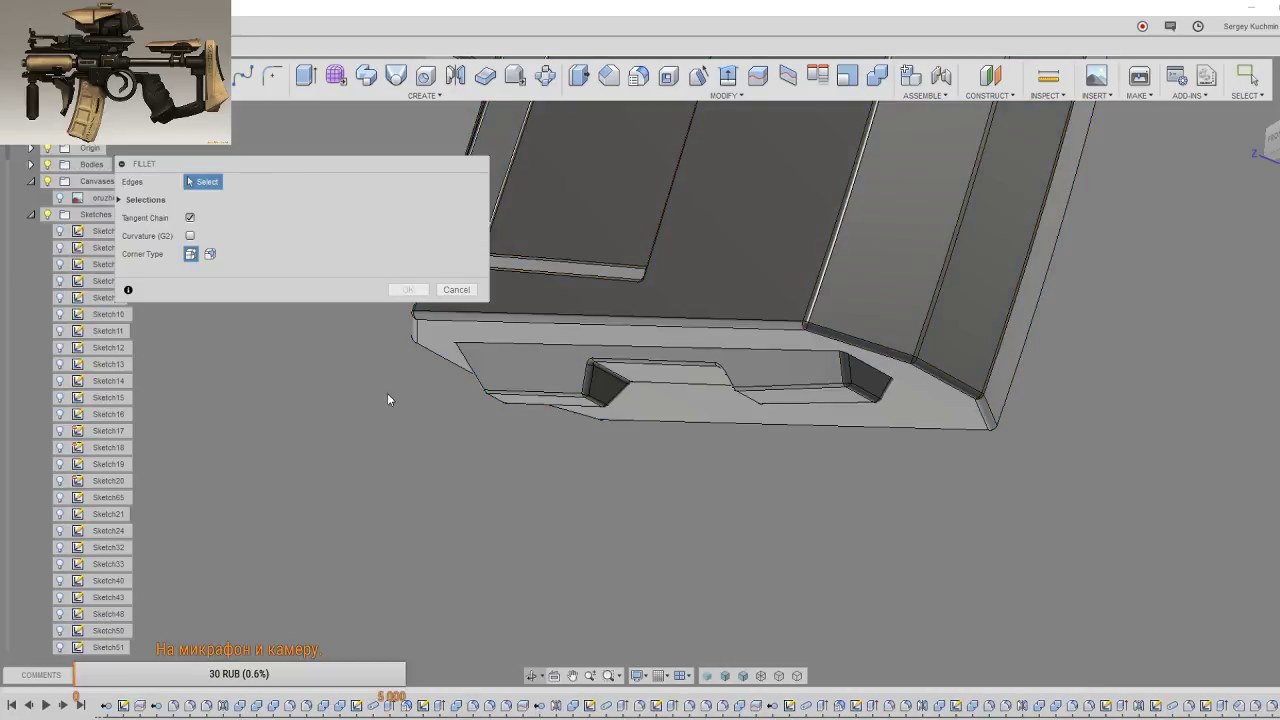
Step: Round one edge of the underside pocket with a 0.5 mm fillet
left_click(500, 347)
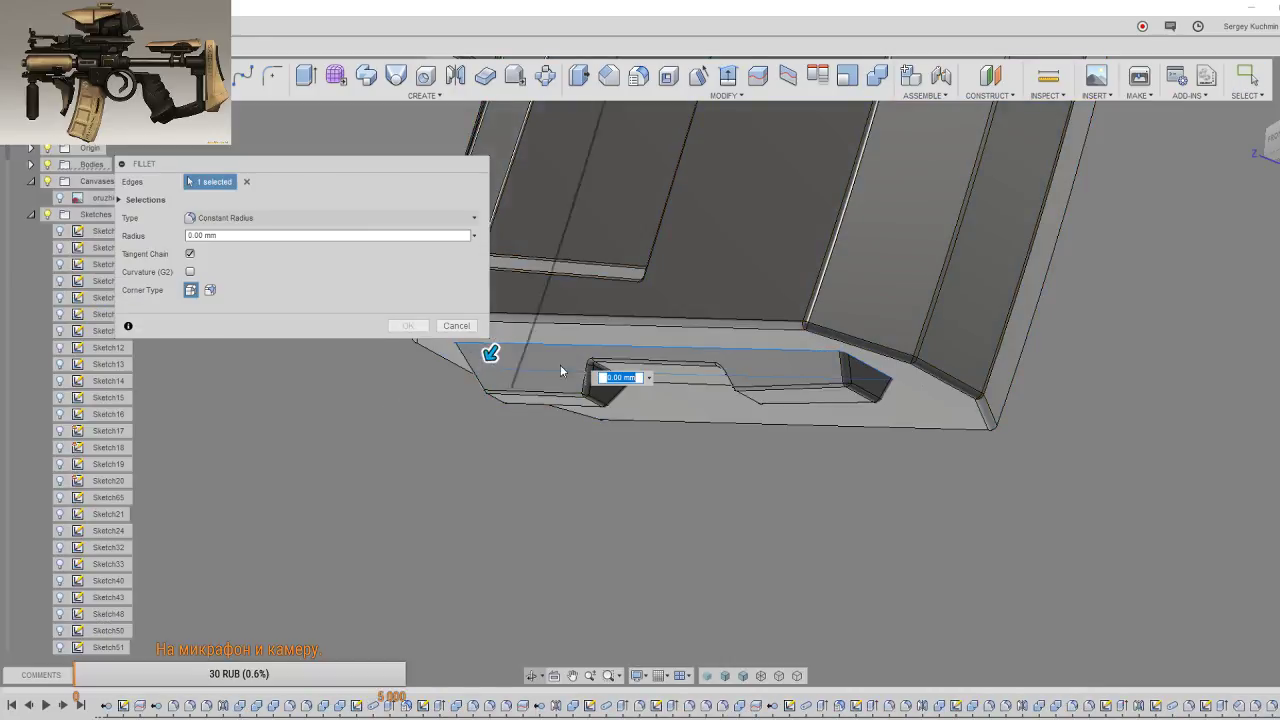
left_click(647, 379)
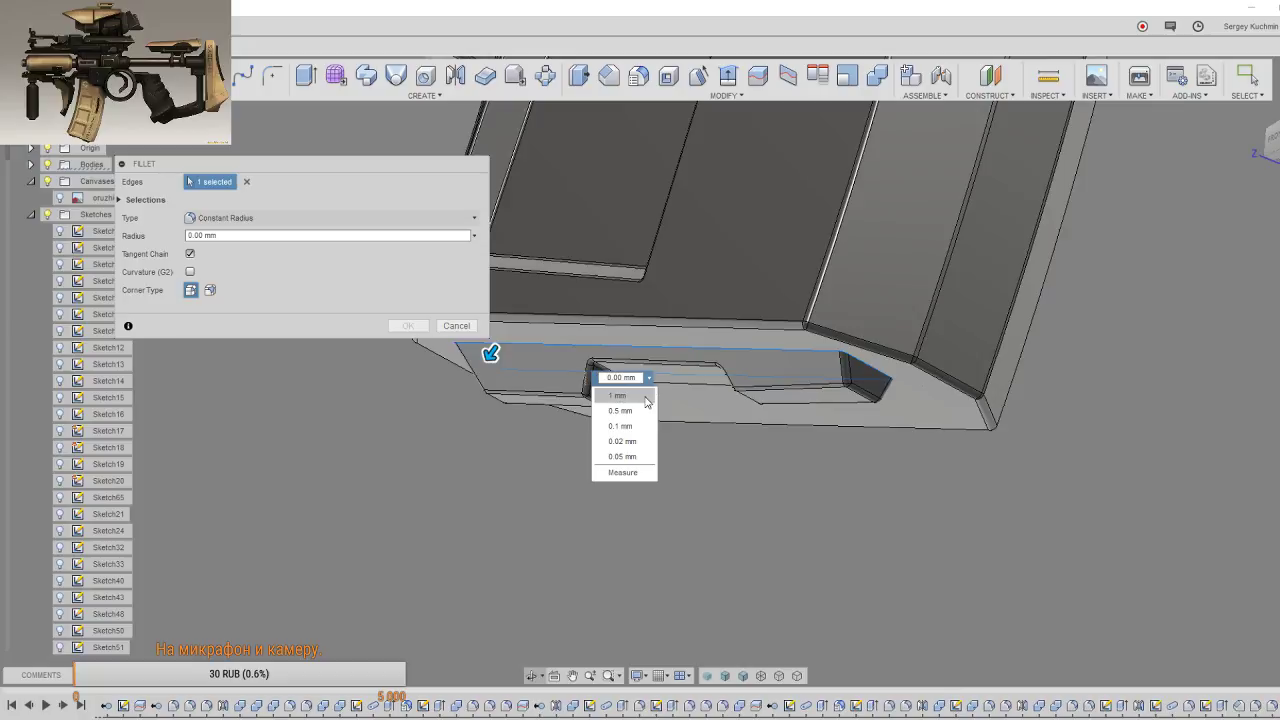
left_click(635, 425)
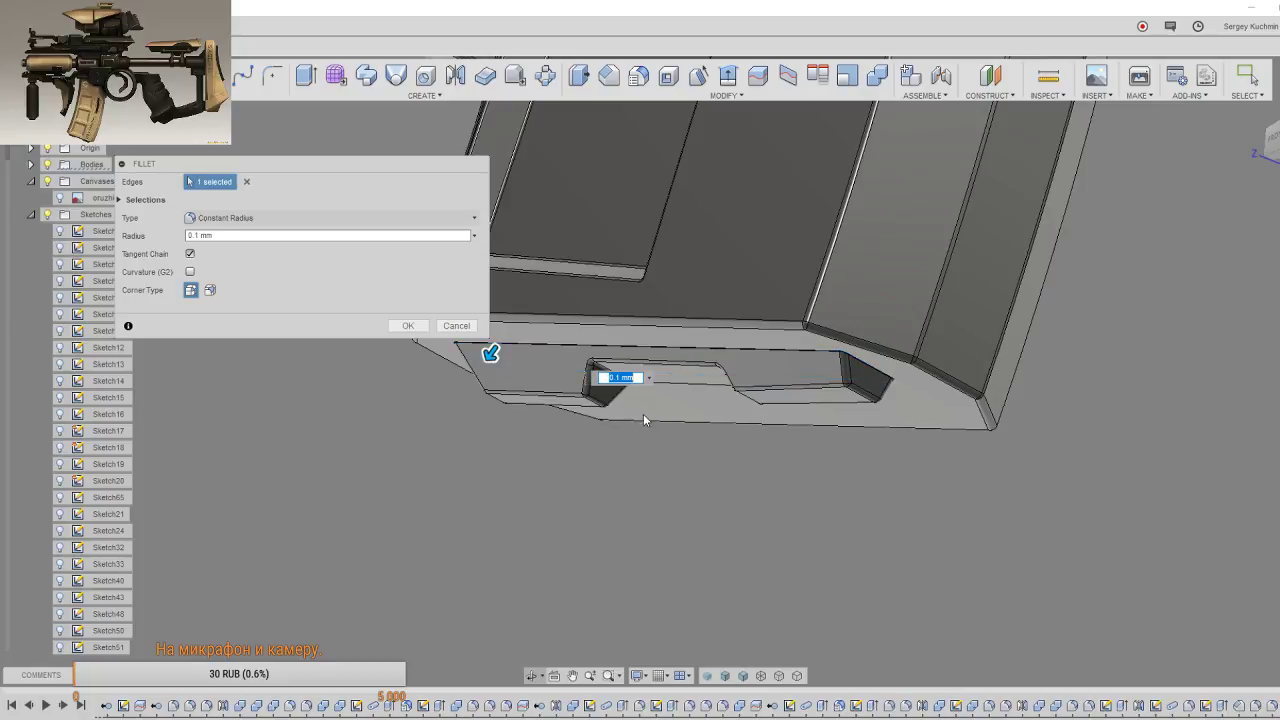
left_click(648, 378)
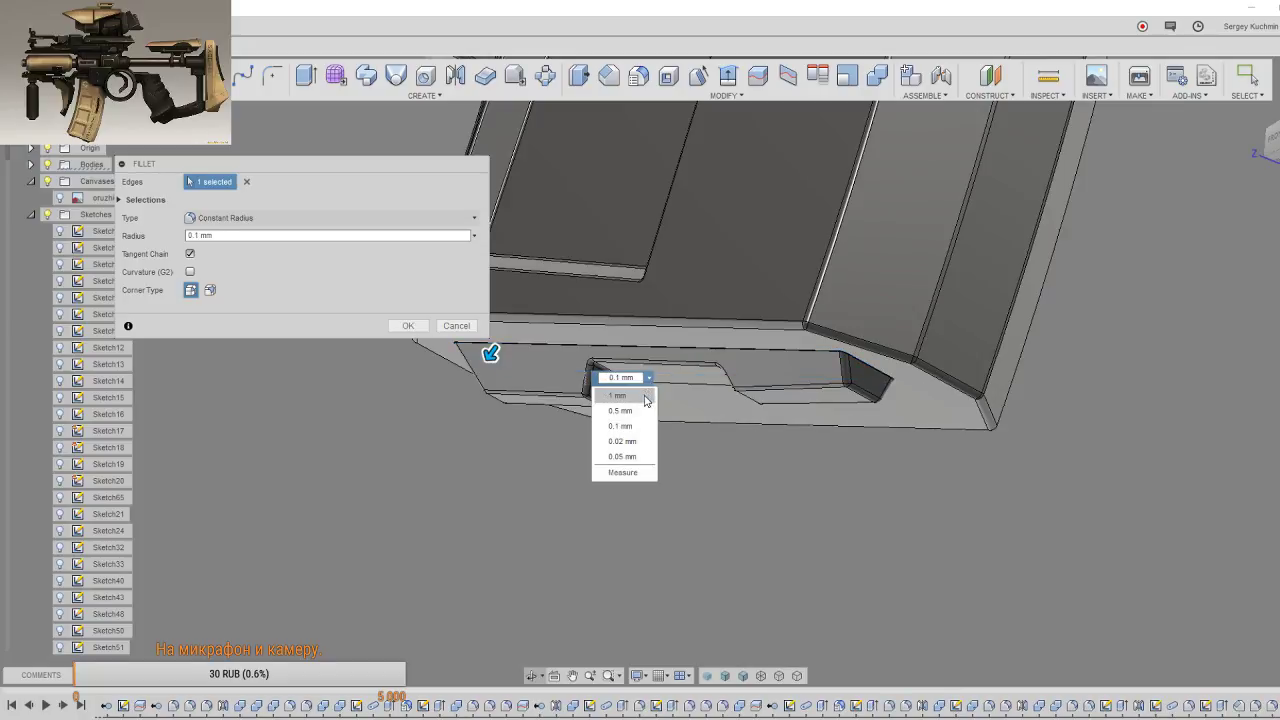
left_click(640, 409)
middle_click_drag(734, 410, 780, 470, "shift")
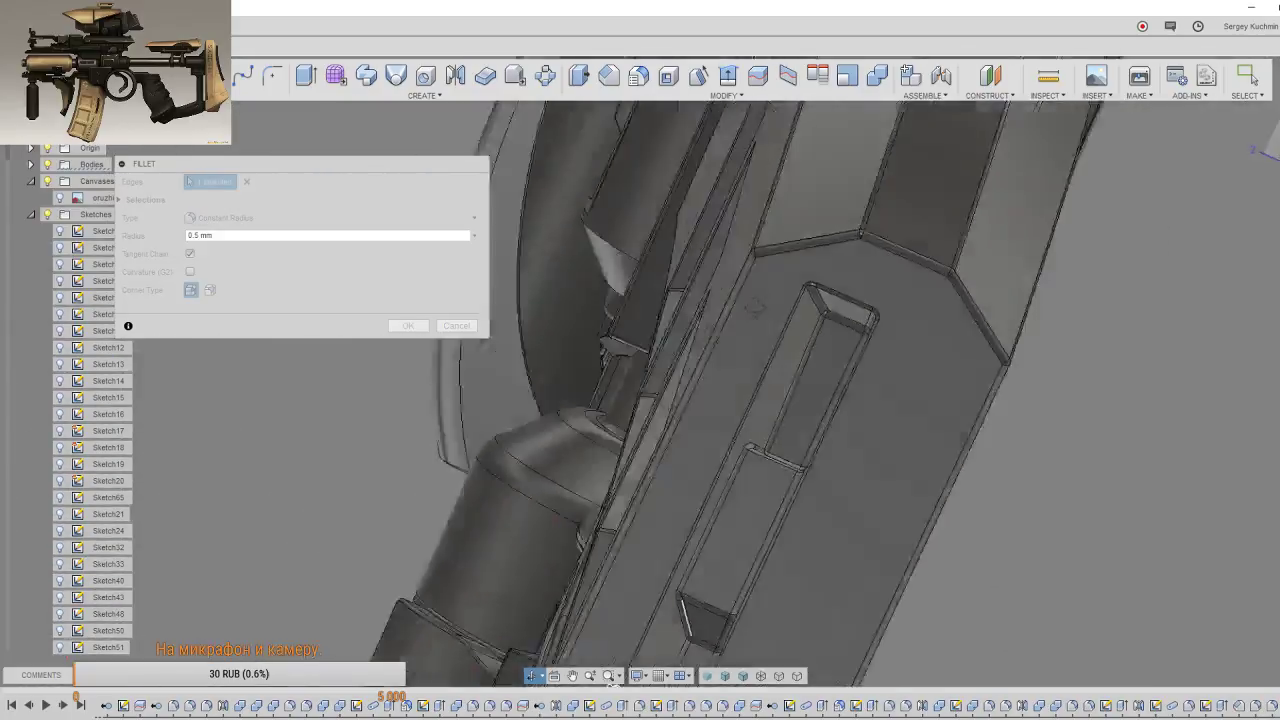
middle_click_drag(753, 308, 422, 335, "shift")
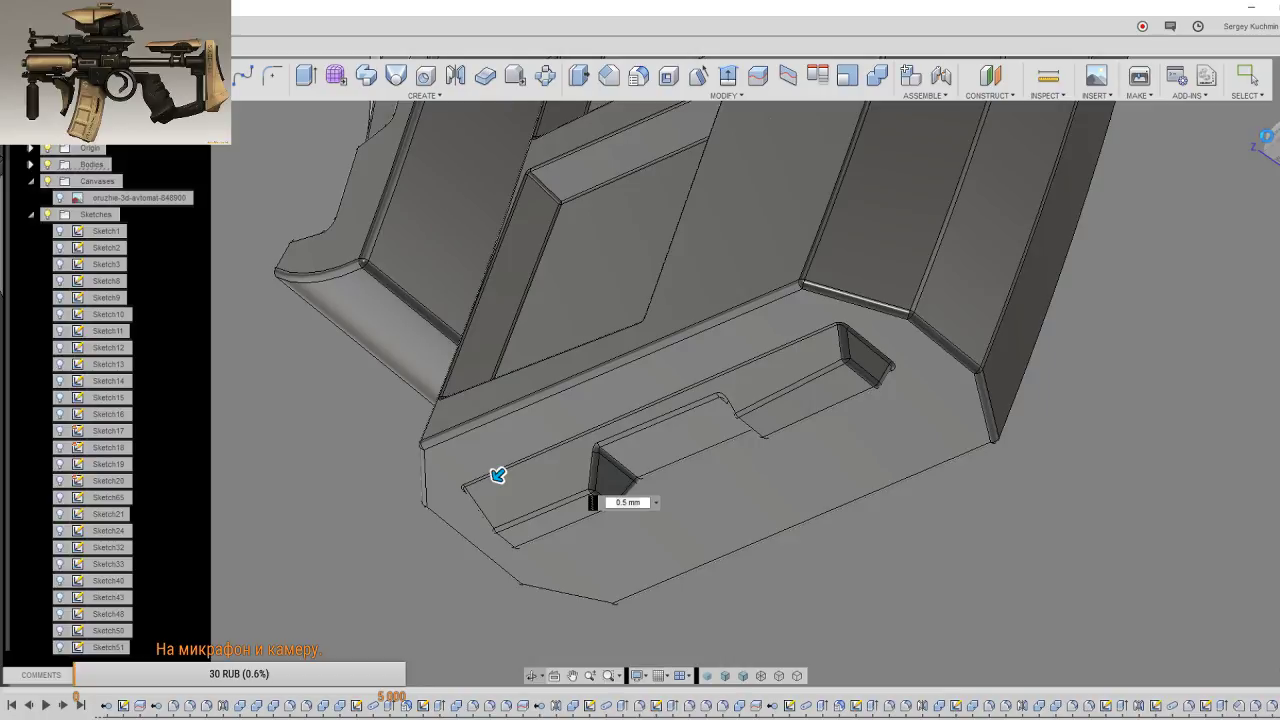
mouse_move(498, 475)
middle_mouse_down("shift")
mouse_move(1219, 208)
mouse_move(644, 246)
middle_mouse_up("shift")
Step: Drag the timeline marker back one feature so the slot's last fillet is suppressed
scroll(644, 350, "down", 5)
scroll(643, 370, "down", 3)
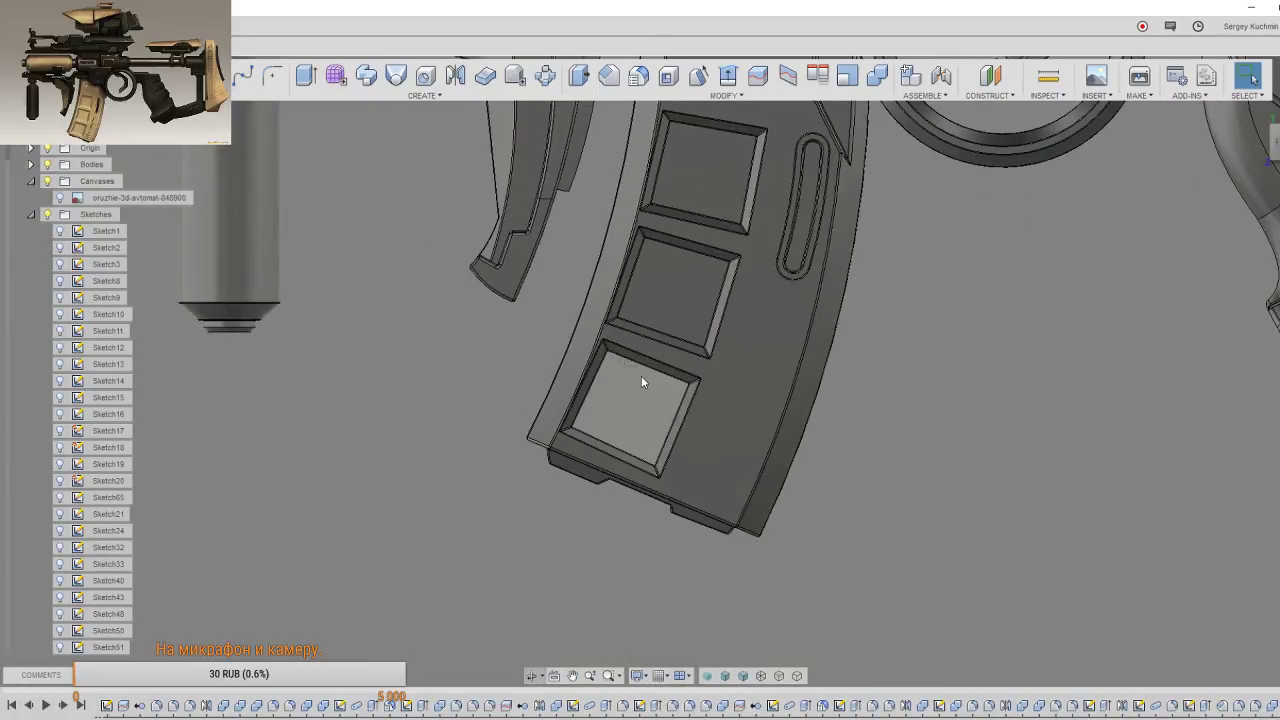
middle_click_drag(643, 374, 519, 264, "shift")
scroll(586, 370, "up", 2)
scroll(586, 370, "up", 2)
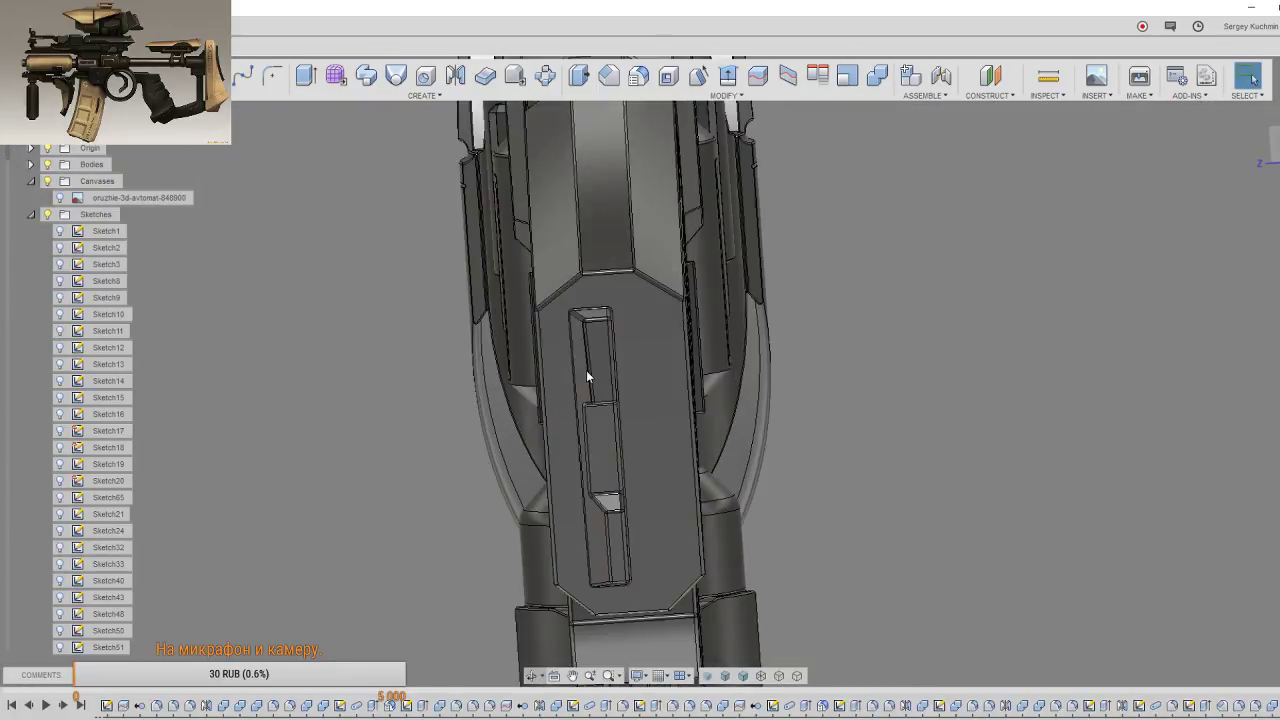
scroll(587, 370, "up", 3)
scroll(587, 370, "up", 2)
mouse_move(580, 368)
middle_mouse_down("shift")
mouse_move(523, 371)
mouse_move(537, 408)
middle_mouse_up("shift")
scroll(559, 400, "up", 2)
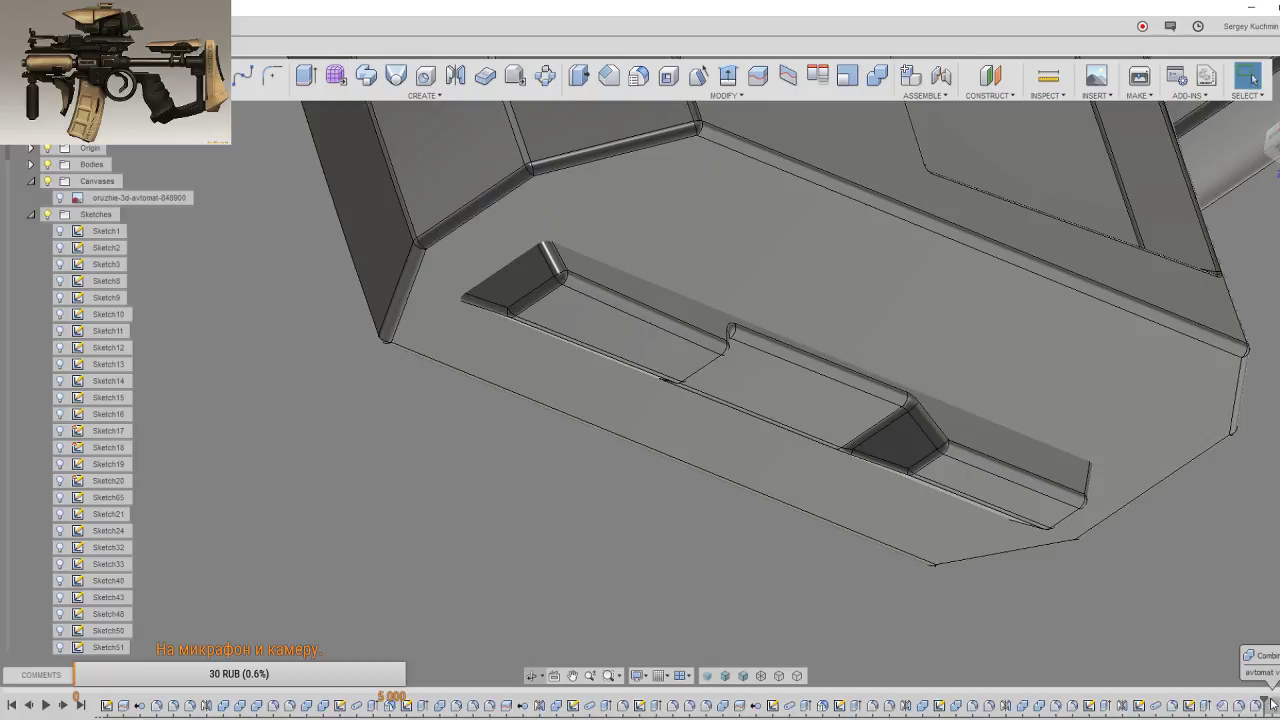
left_click_drag(1262, 703, 1248, 705)
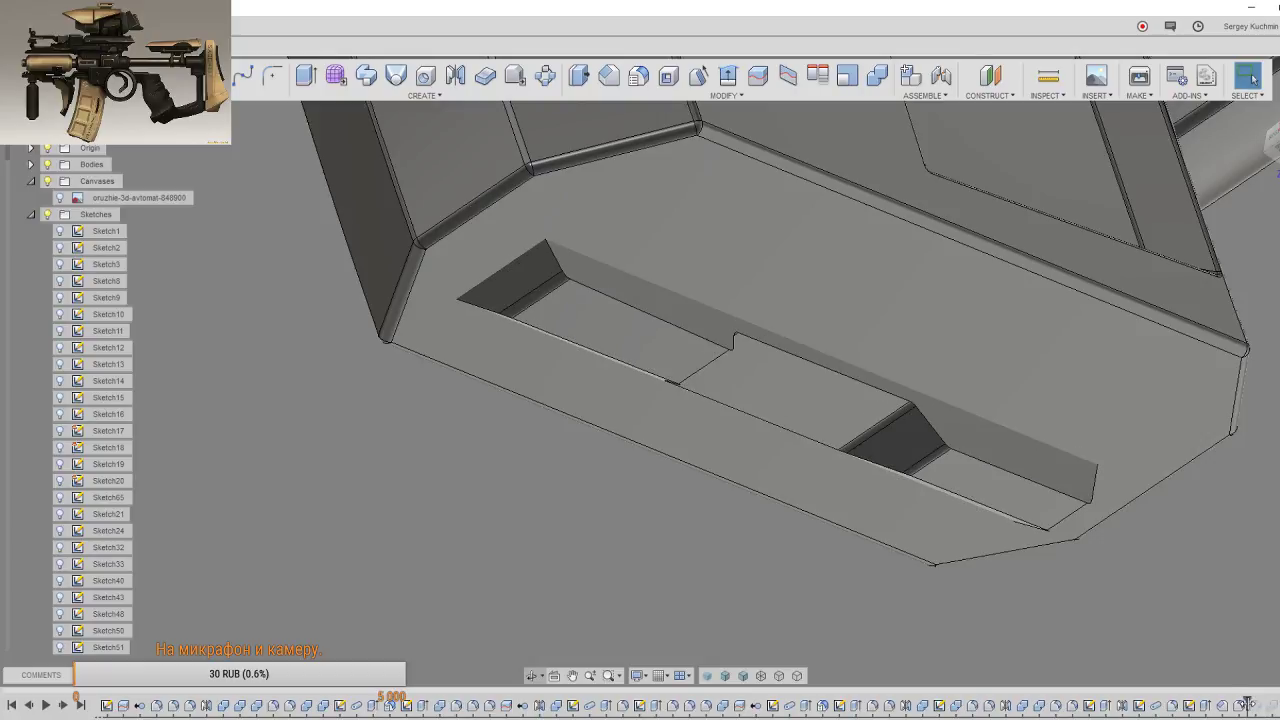
mouse_move(1107, 431)
middle_mouse_down("shift")
mouse_move(726, 429)
mouse_move(737, 357)
middle_mouse_up("shift")
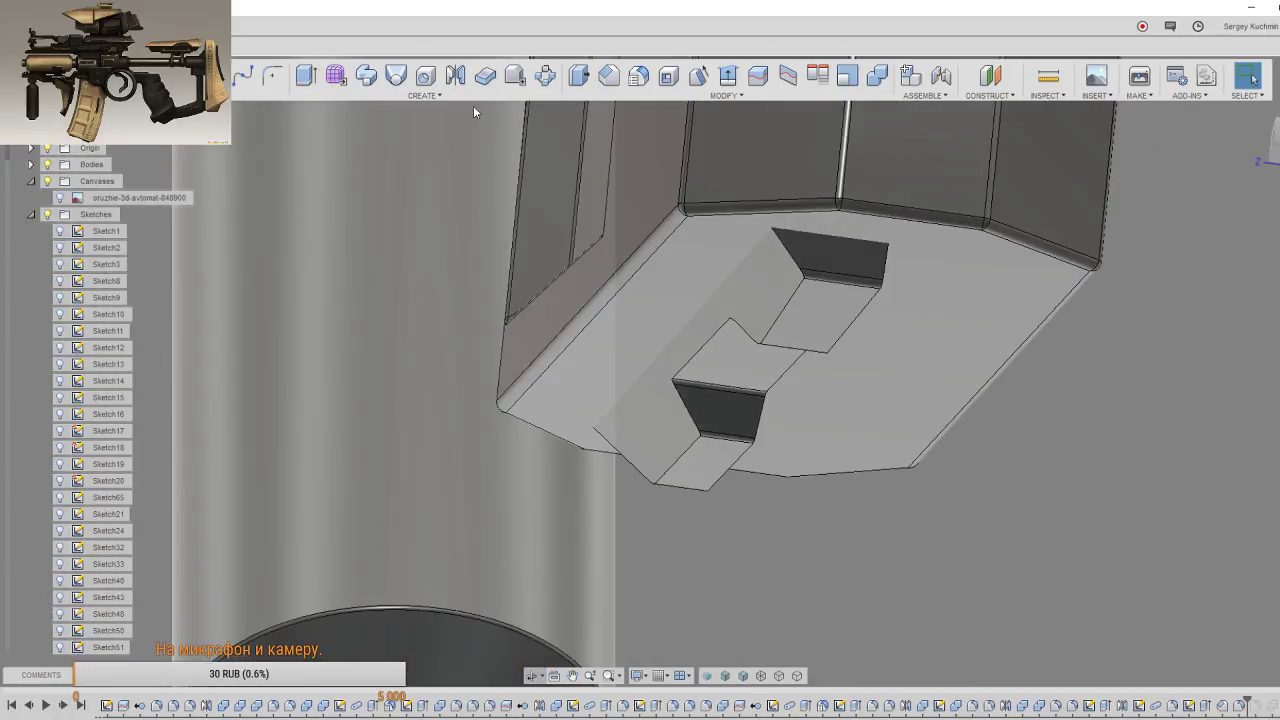
Step: Mirror the stepped pocket body across the chosen plane using the Bodies pattern type
left_click(455, 75)
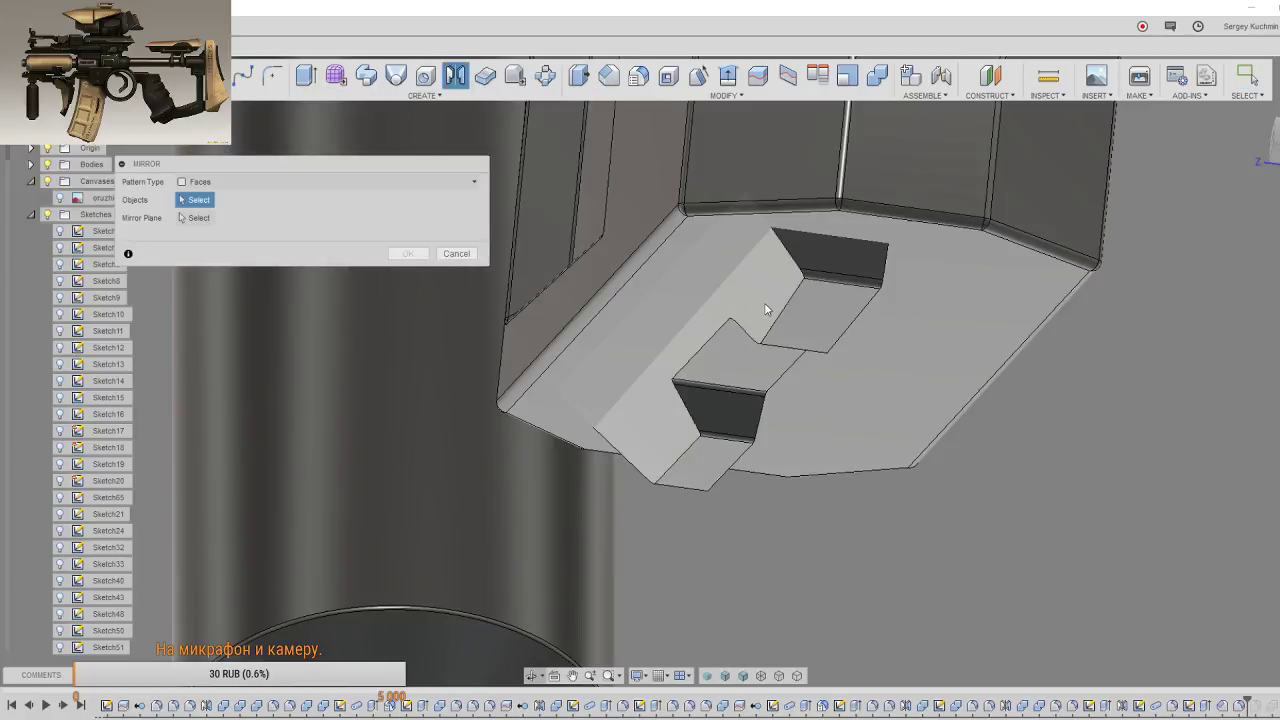
left_click(290, 184)
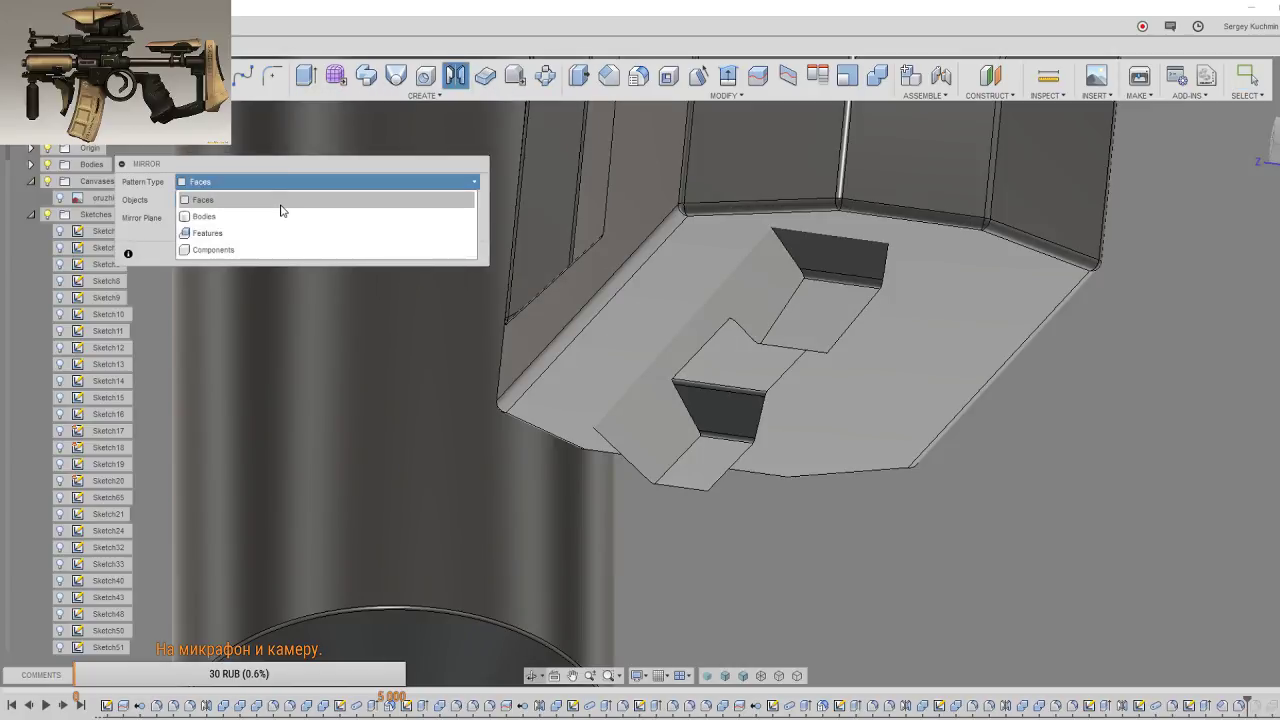
left_click(281, 216)
left_click(757, 347)
left_click(194, 218)
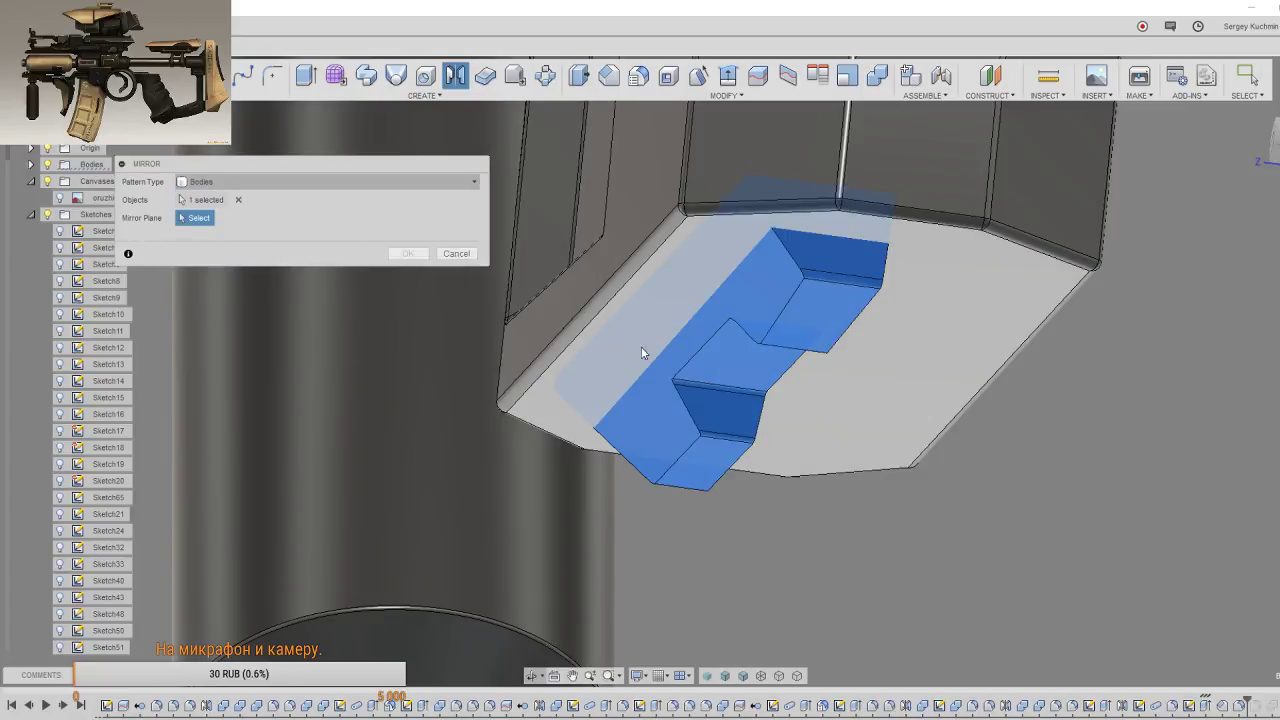
middle_click_drag(634, 357, 857, 380, "shift")
left_click(857, 378)
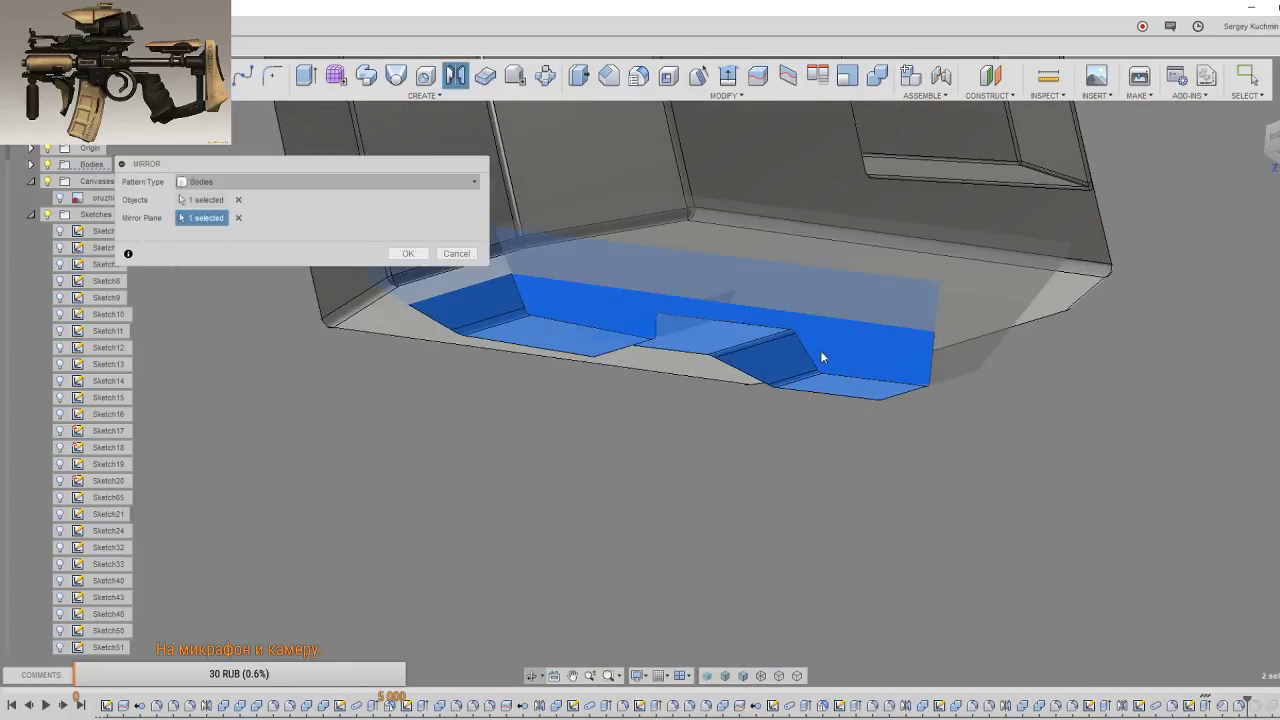
left_click(416, 254)
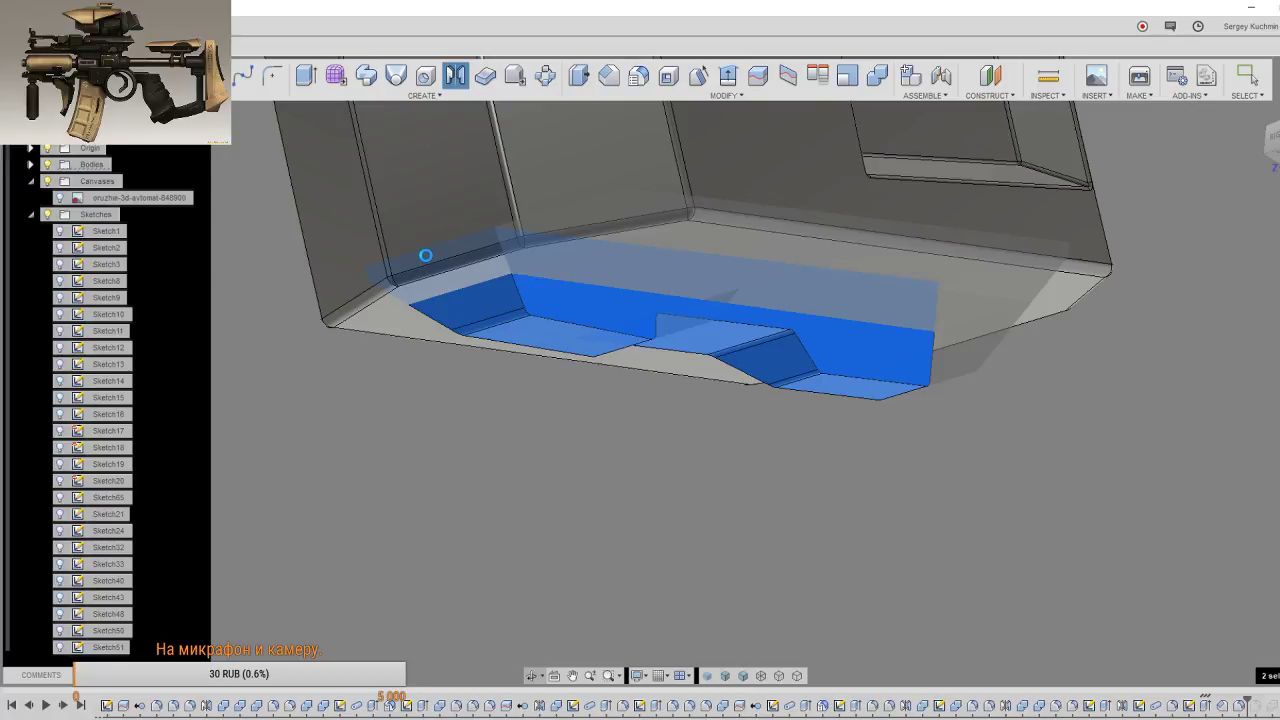
mouse_move(426, 255)
middle_mouse_down("shift")
mouse_move(423, 268)
mouse_move(498, 272)
middle_mouse_up("shift")
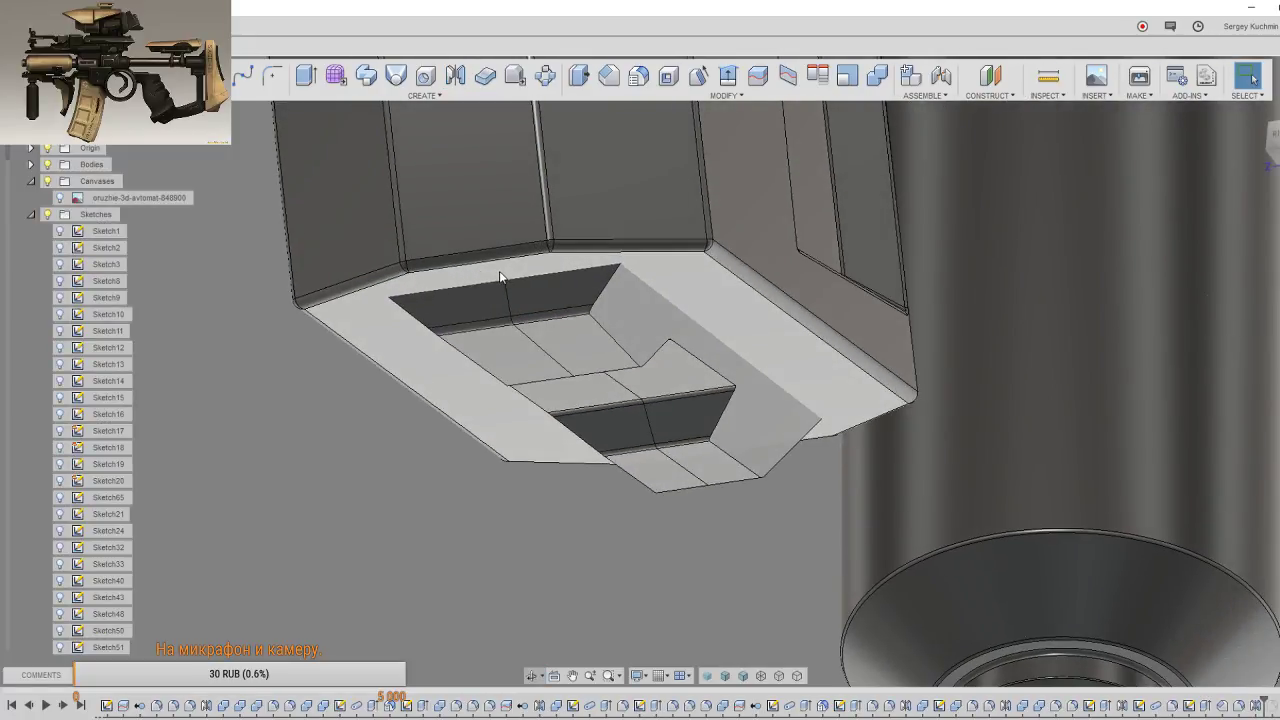
Step: Join the bodies into one with Combine
key("s")
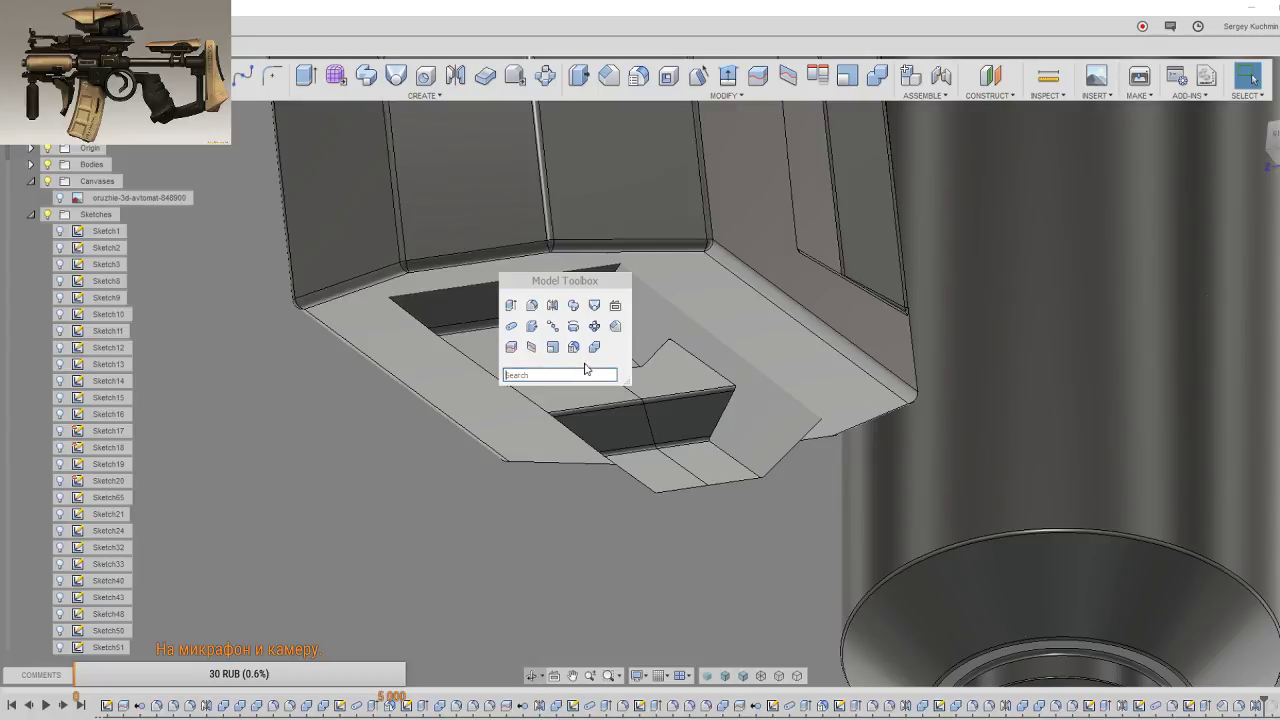
left_click(594, 347)
left_click(566, 348)
left_click(566, 348)
left_click(410, 290)
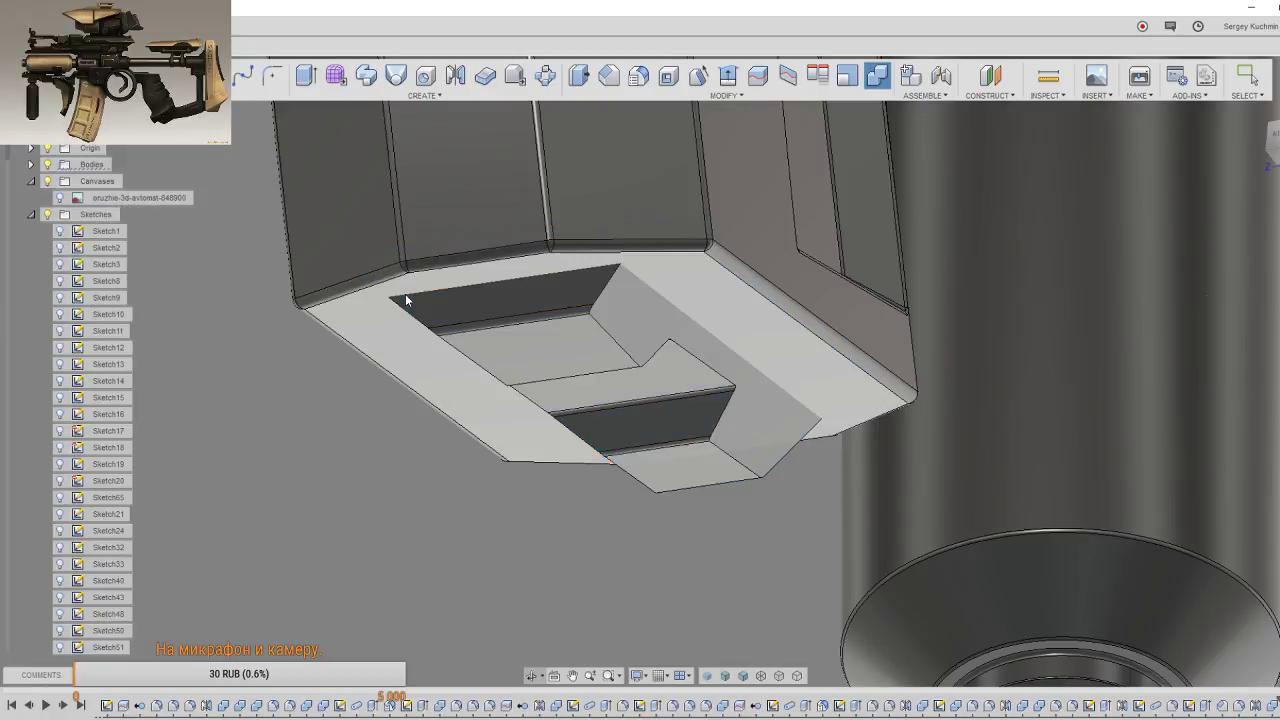
Step: Round two edges of the stepped pocket with a 0.5 mm fillet
key("f")
left_click(627, 355)
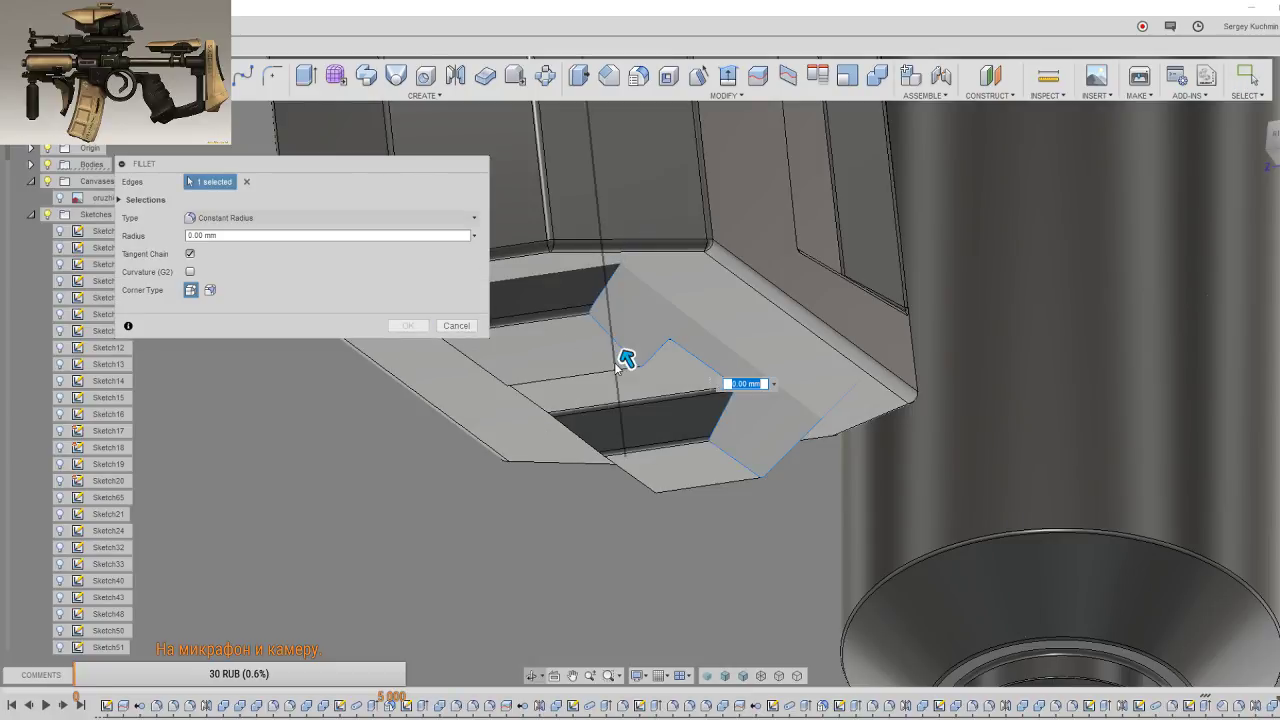
middle_click_drag(627, 355, 692, 355, "shift")
left_click(664, 275)
middle_click_drag(662, 272, 987, 460, "shift")
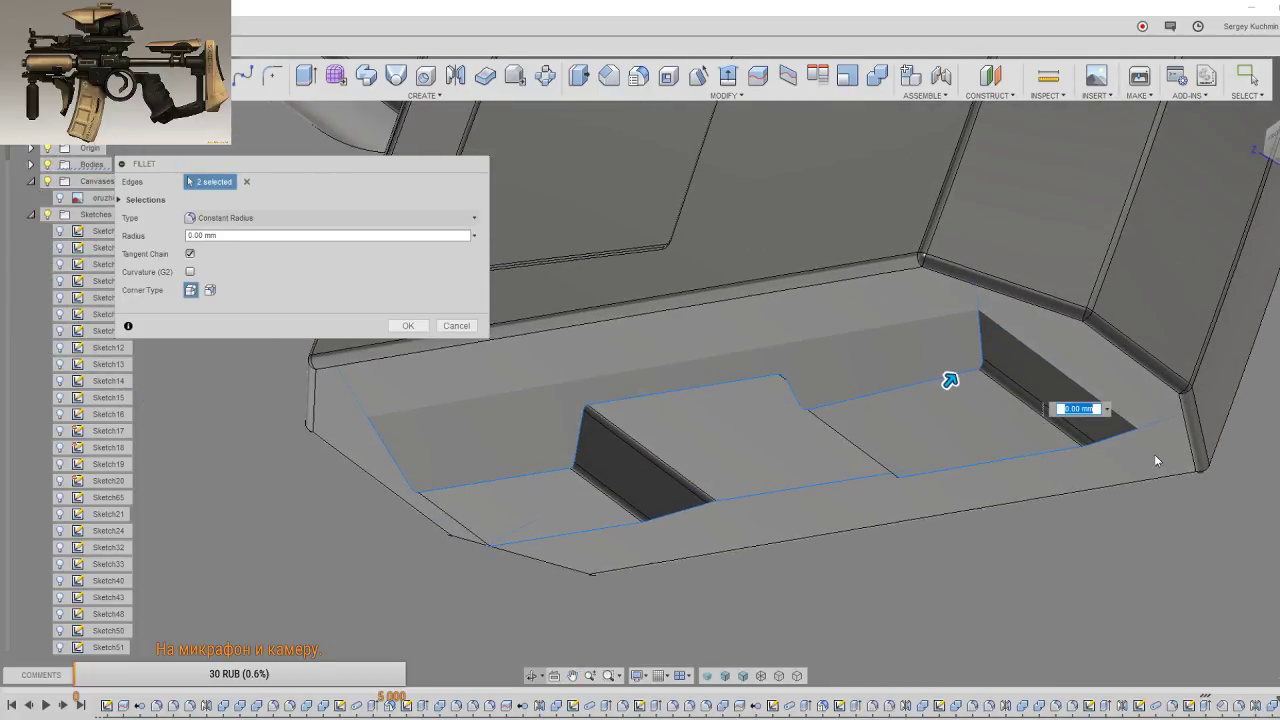
left_click(1106, 410)
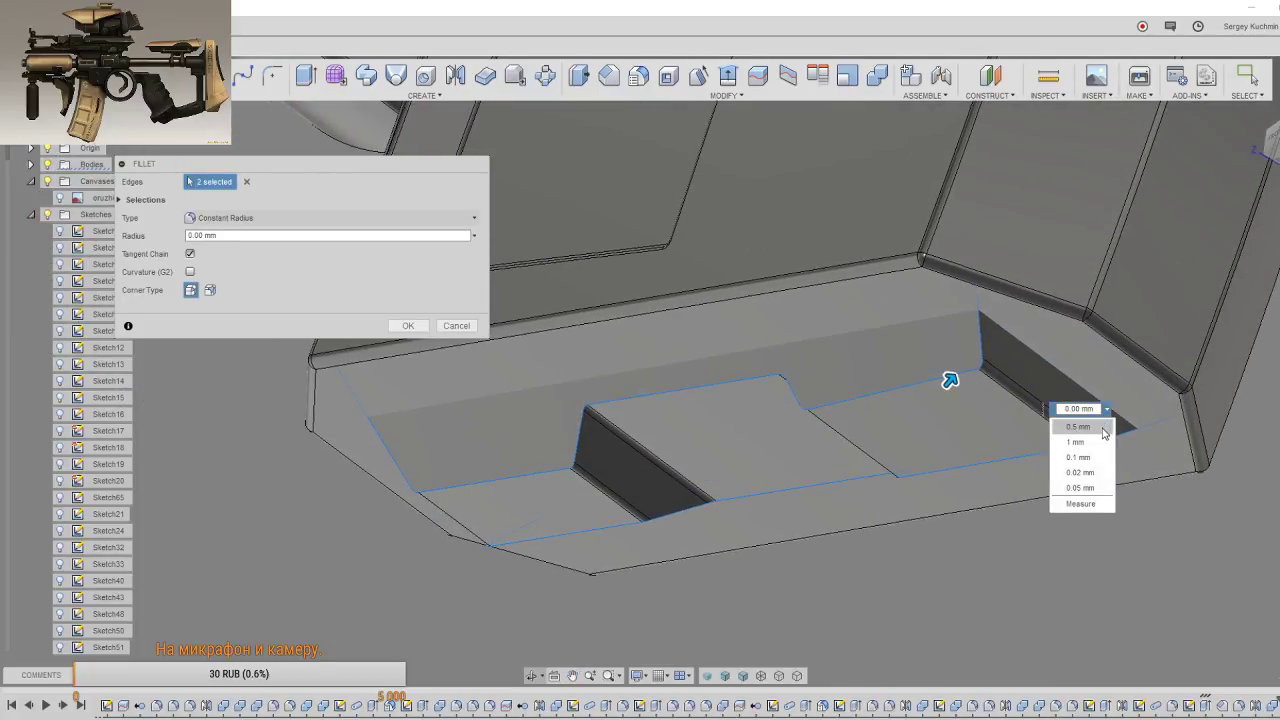
left_click(1082, 426)
mouse_move(1100, 434)
middle_mouse_down("shift")
mouse_move(953, 470)
mouse_move(552, 335)
middle_mouse_up("shift")
left_click(394, 327)
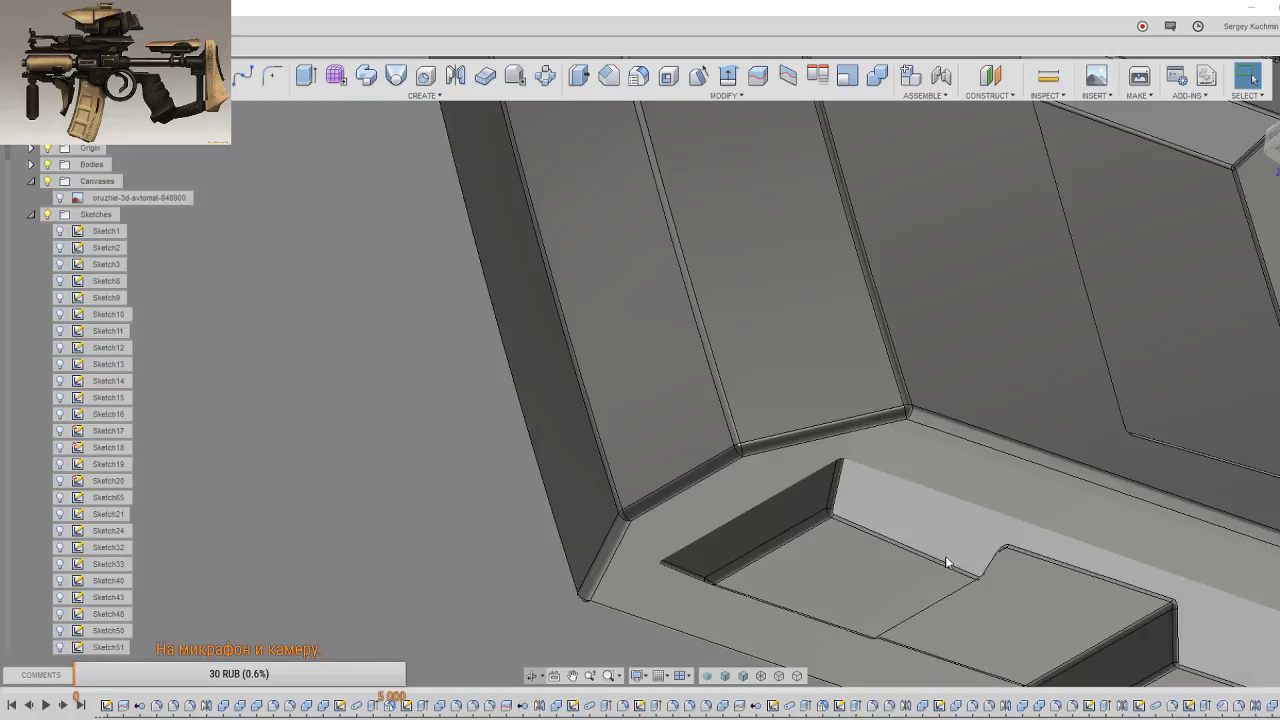
mouse_move(1268, 150)
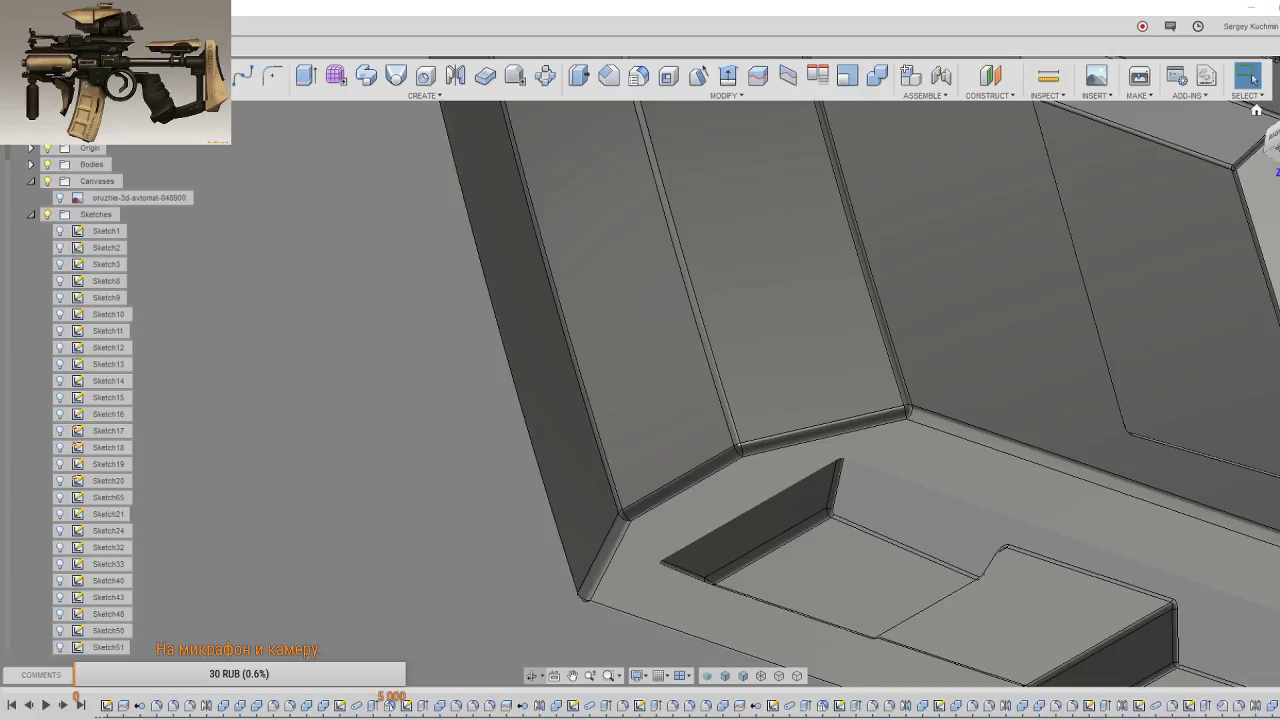
Step: Join the pocket piece into the magazine base block as one body using Combine
left_click(1257, 110)
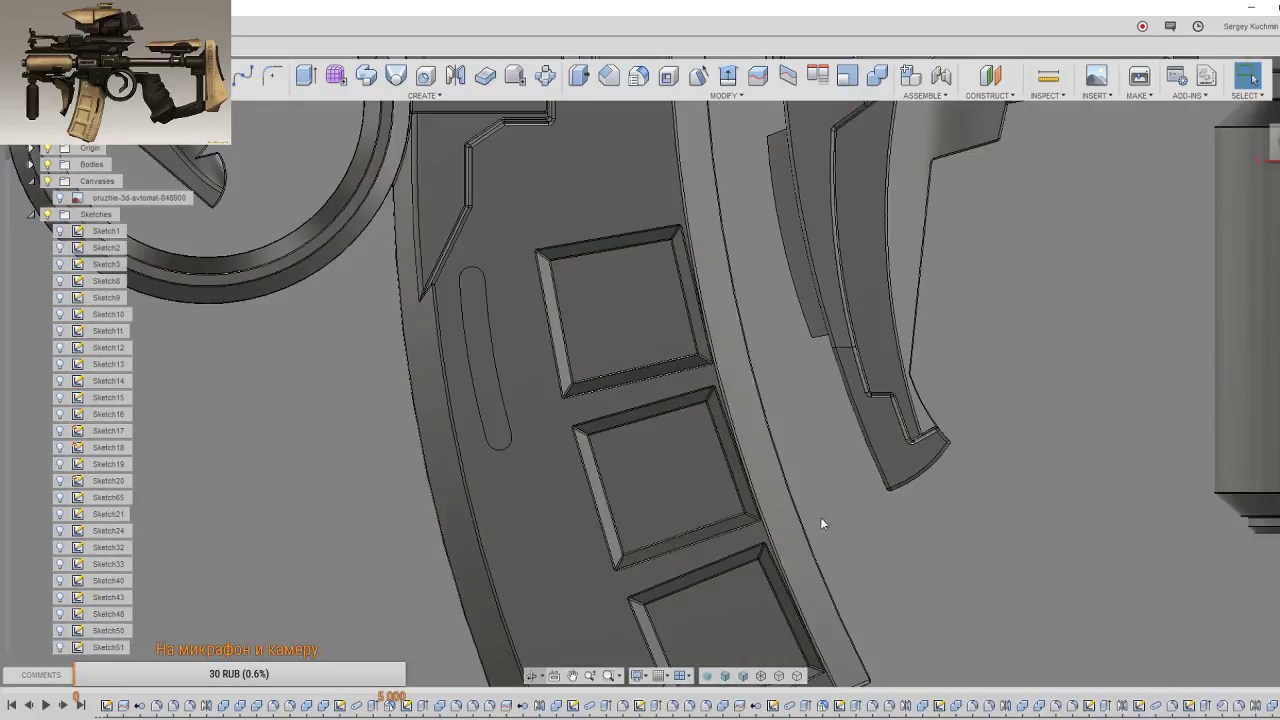
middle_click_drag(855, 511, 749, 198, "shift")
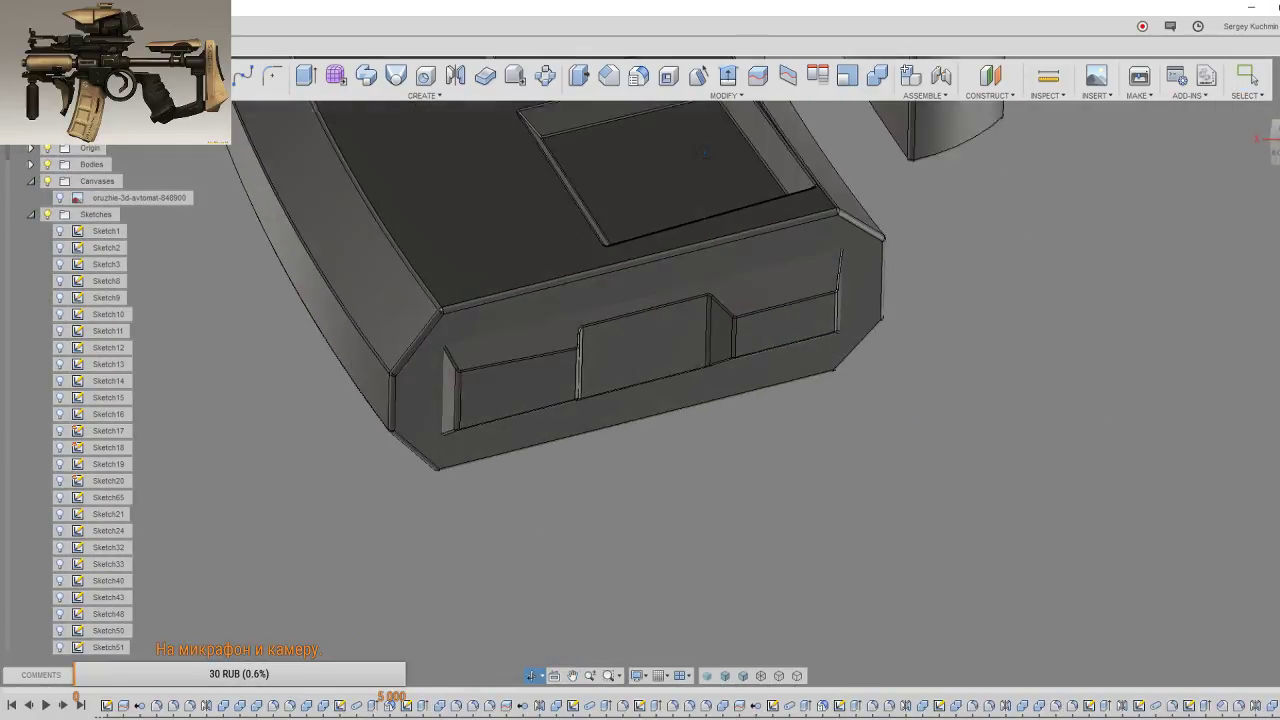
mouse_move(740, 282)
middle_mouse_down("shift")
mouse_move(884, 294)
mouse_move(915, 262)
middle_mouse_up("shift")
scroll(976, 416, "up", 3)
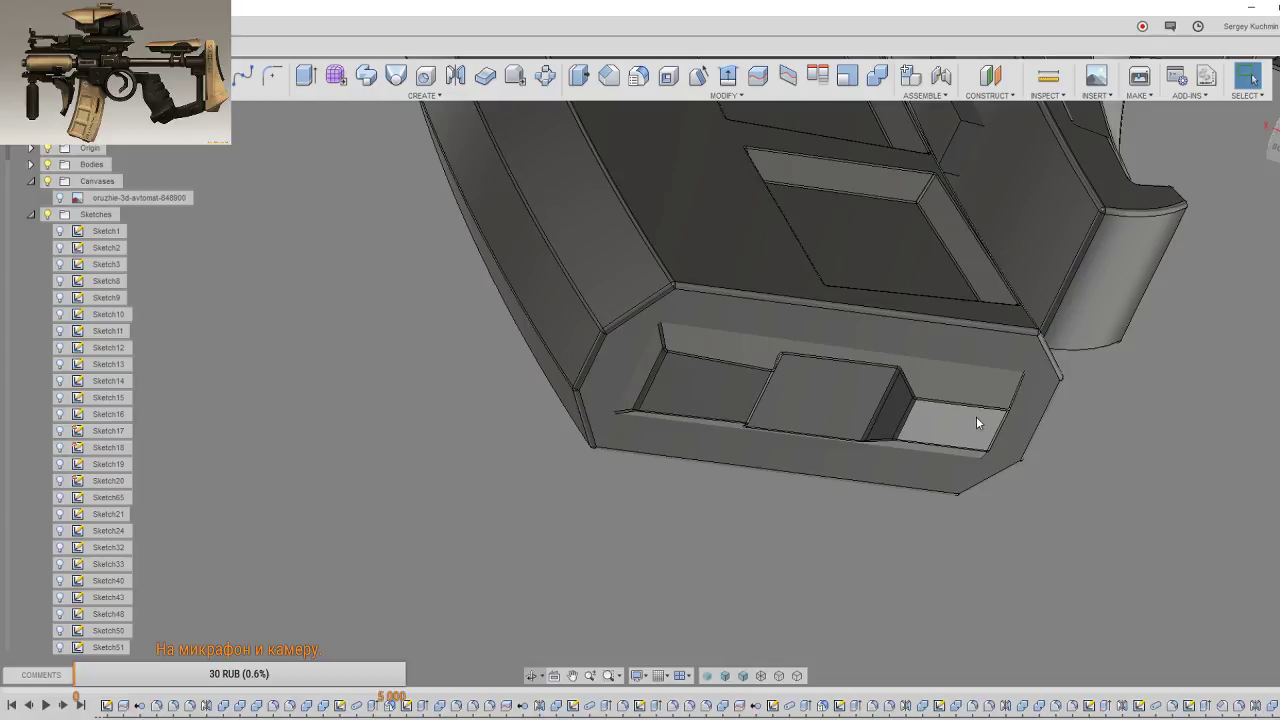
key("s")
left_click(1072, 498)
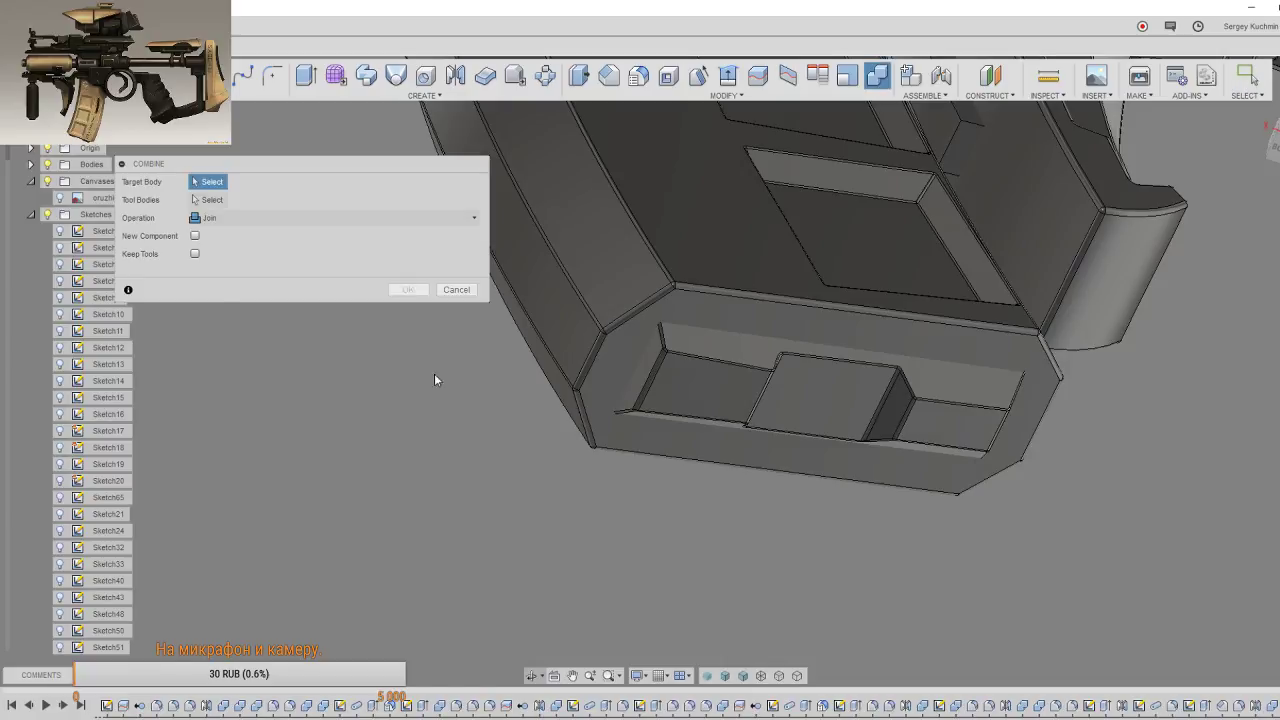
left_click(787, 304)
left_click(736, 363)
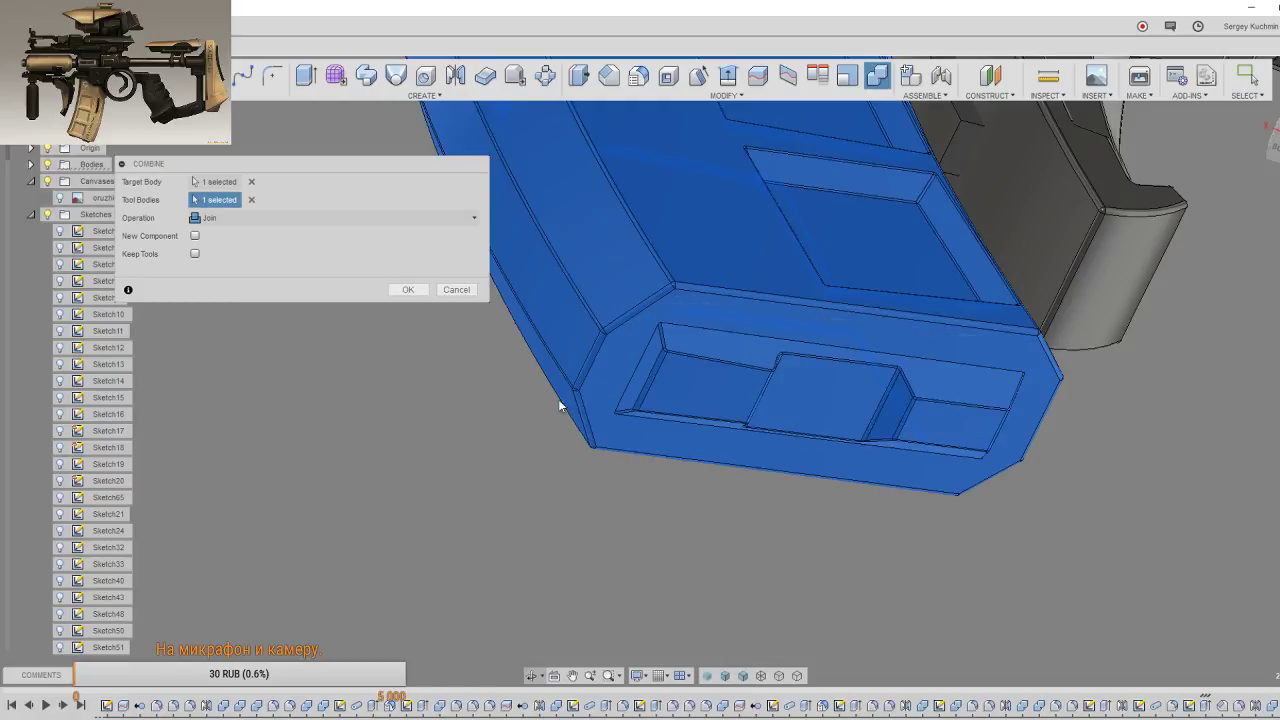
left_click(406, 292)
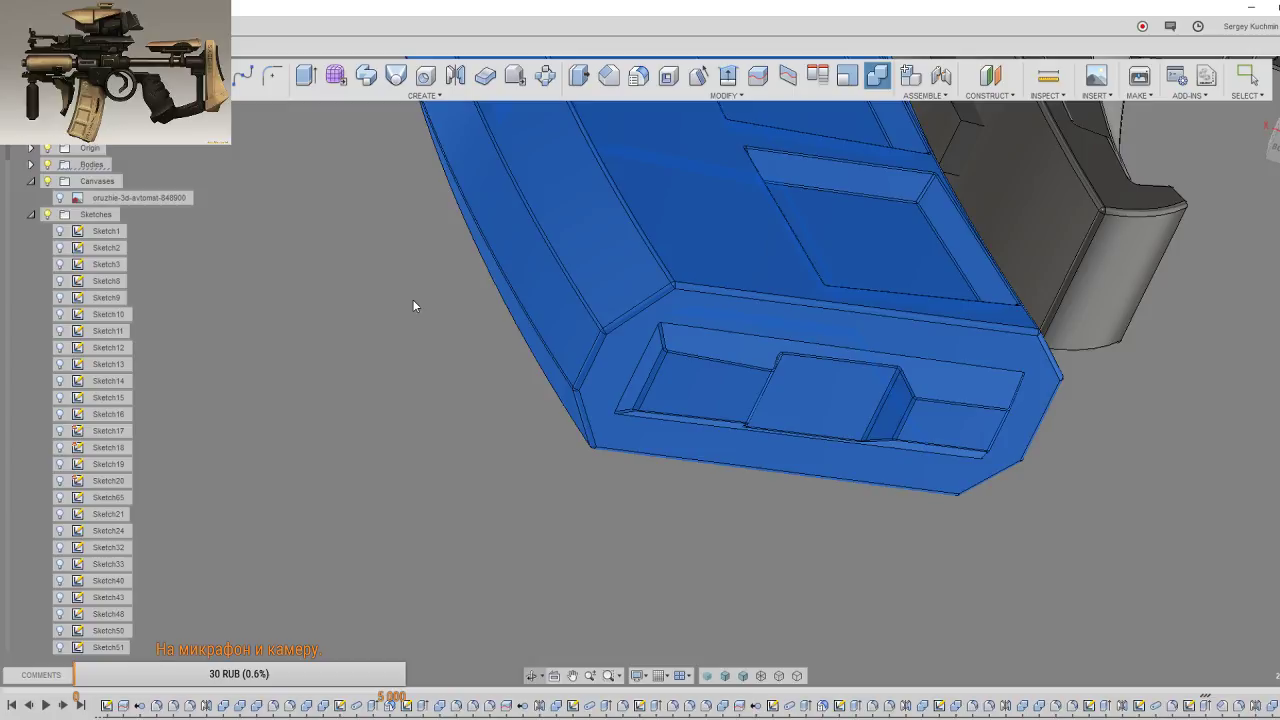
key("Escape")
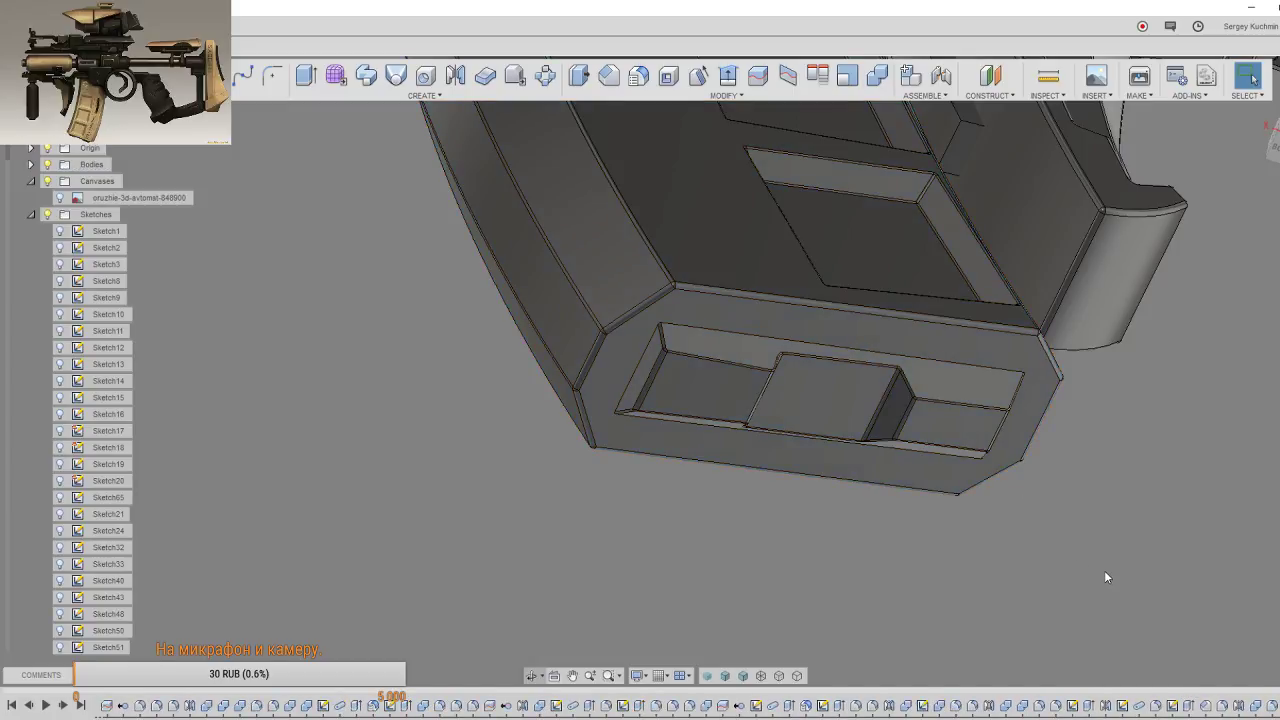
Step: Fillet the pocket's top rim edge at 0.5 mm
key("f")
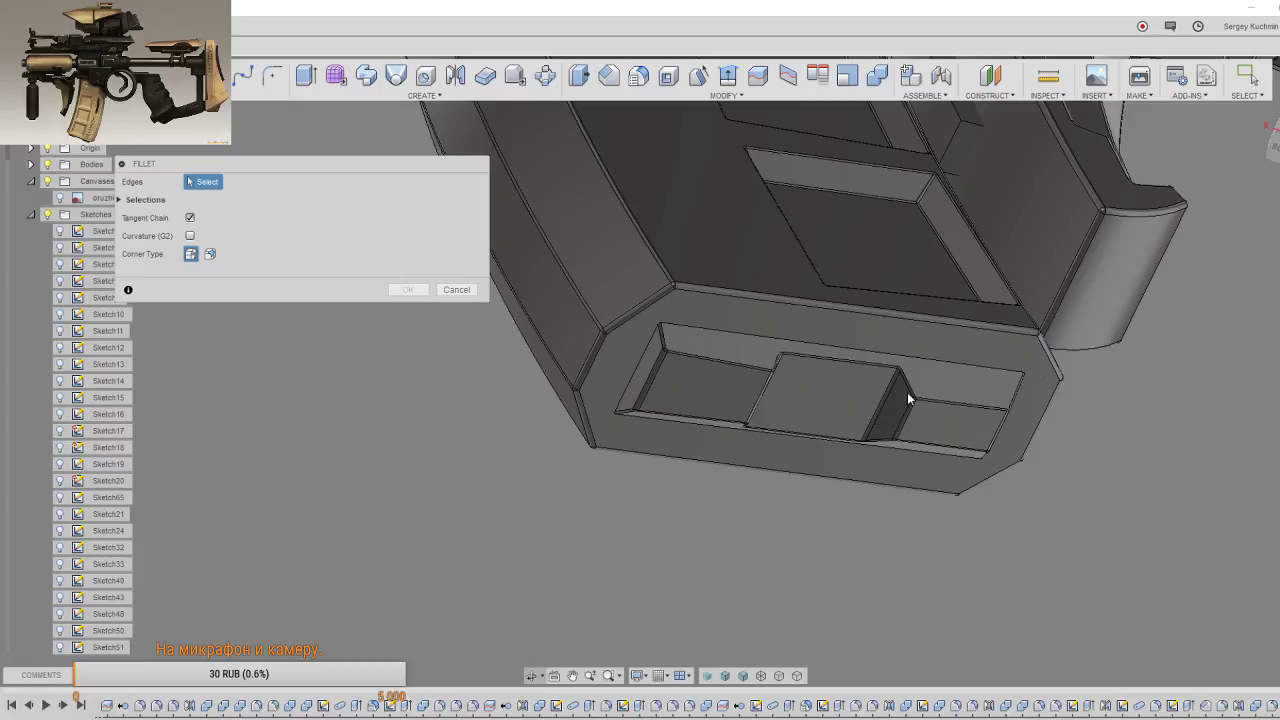
left_click(906, 352)
left_click(1054, 392)
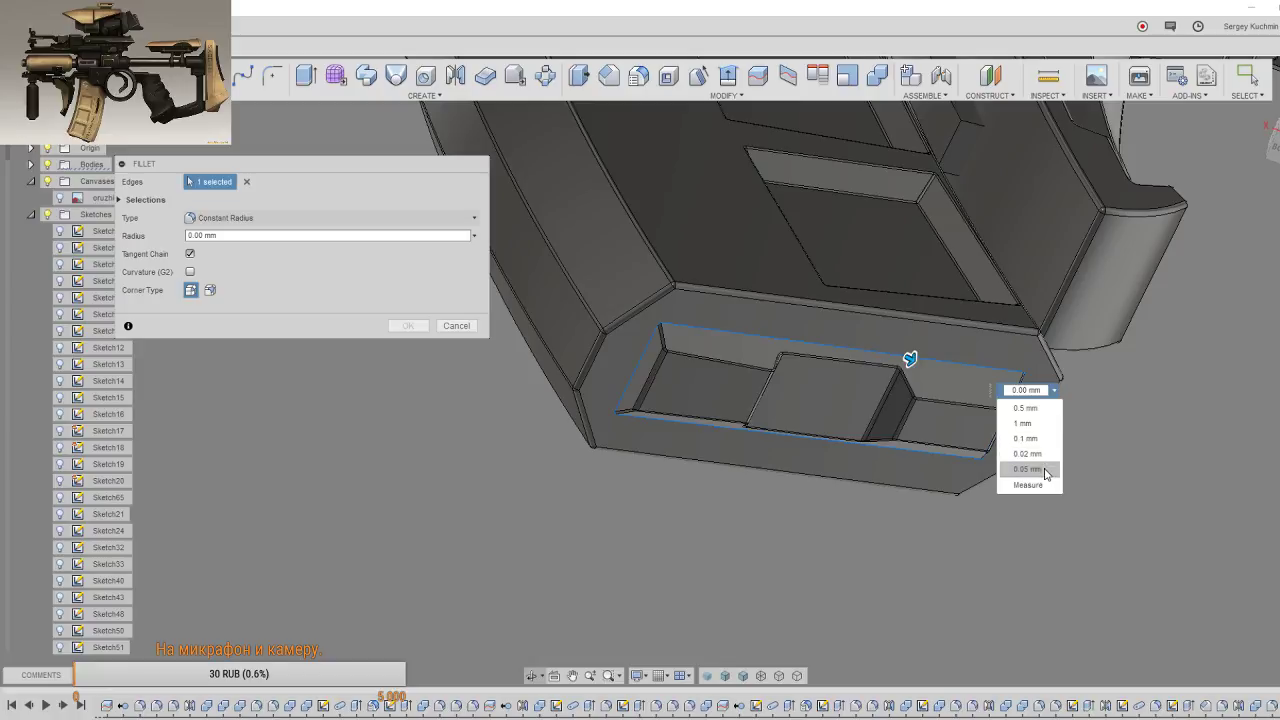
left_click(1025, 408)
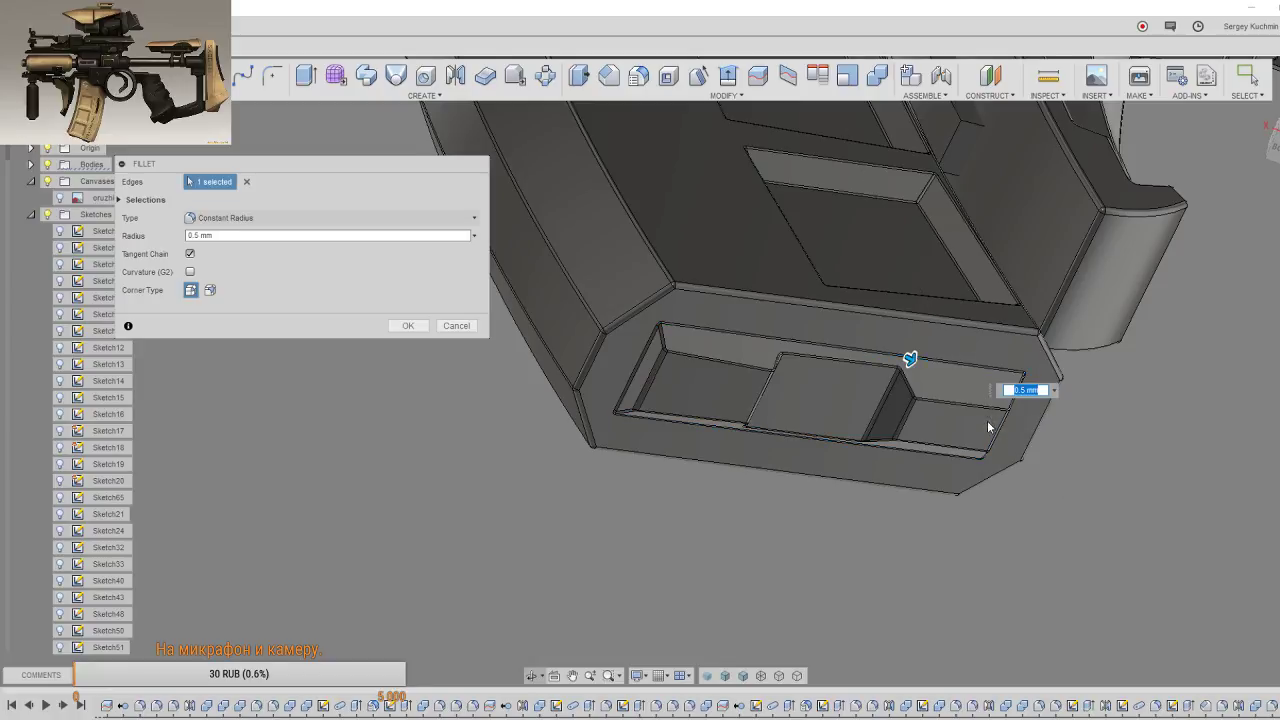
middle_click_drag(1000, 425, 975, 445, "shift")
mouse_move(1160, 270)
middle_mouse_down("shift")
mouse_move(1231, 298)
mouse_move(562, 337)
middle_mouse_up("shift")
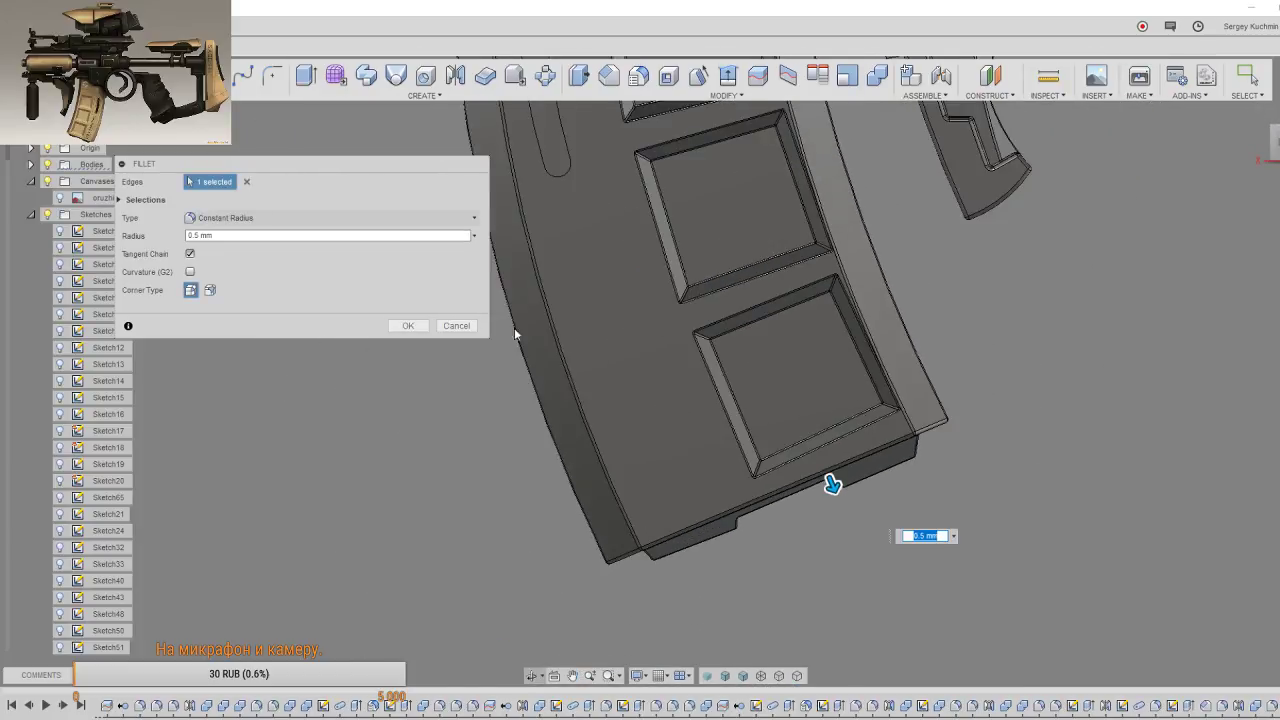
left_click(409, 326)
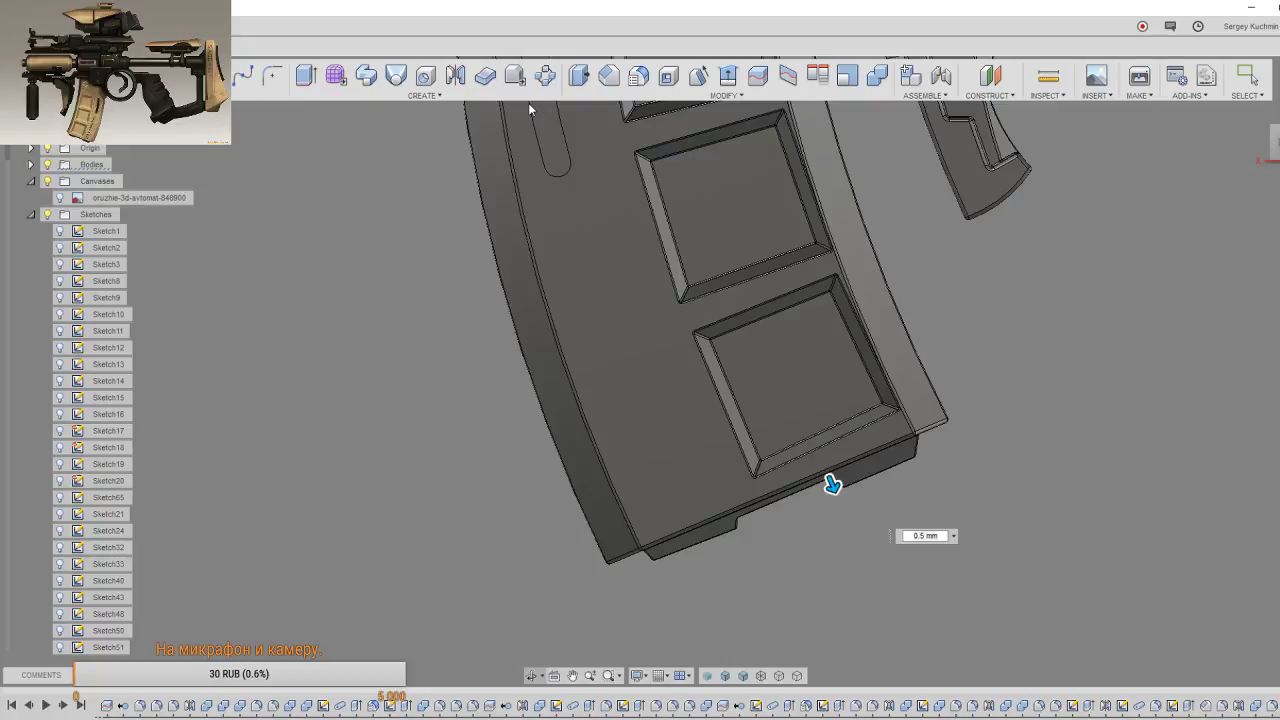
key("Return")
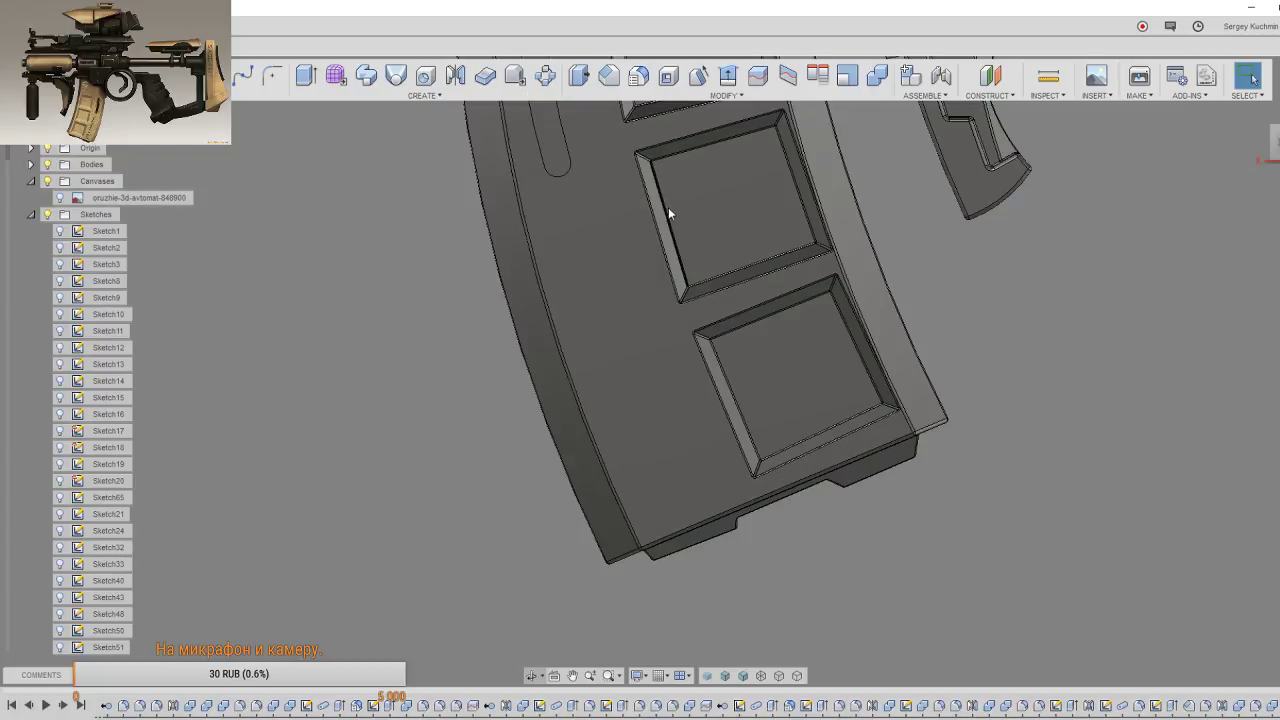
middle_click_drag(663, 263, 660, 254, "shift")
key("F6")
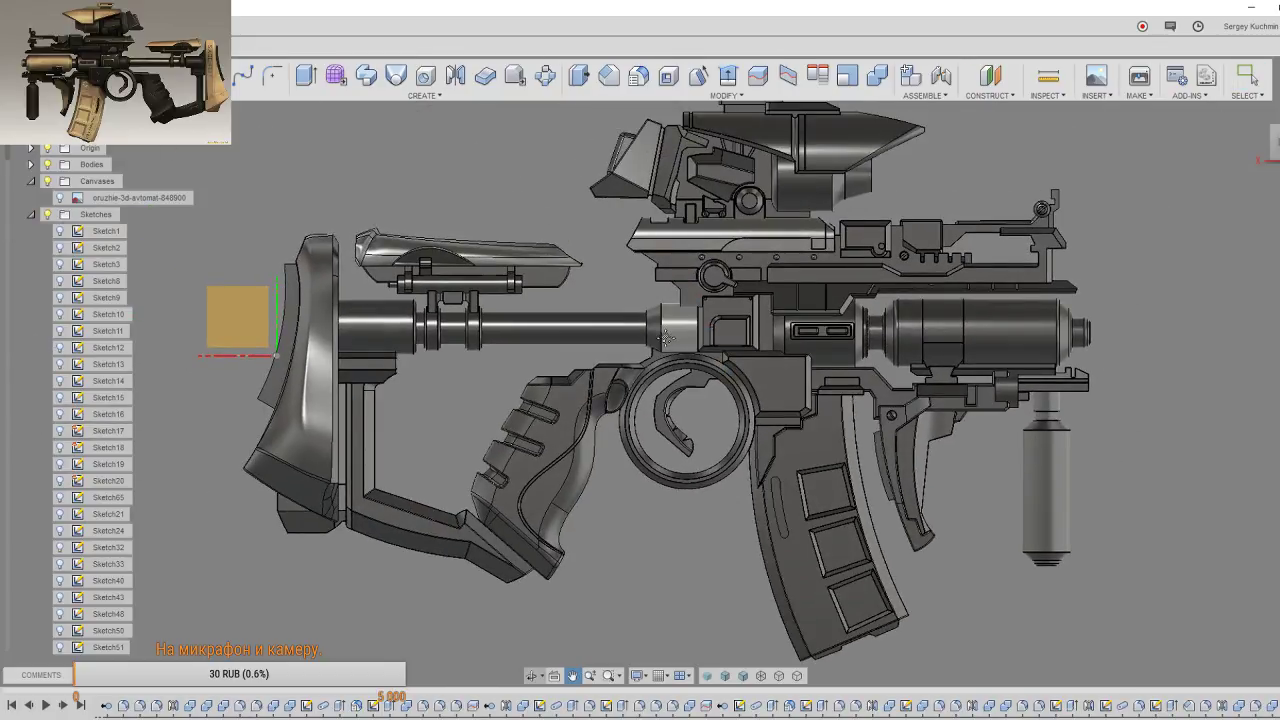
scroll(790, 395, "down", 1)
scroll(740, 400, "down", 1)
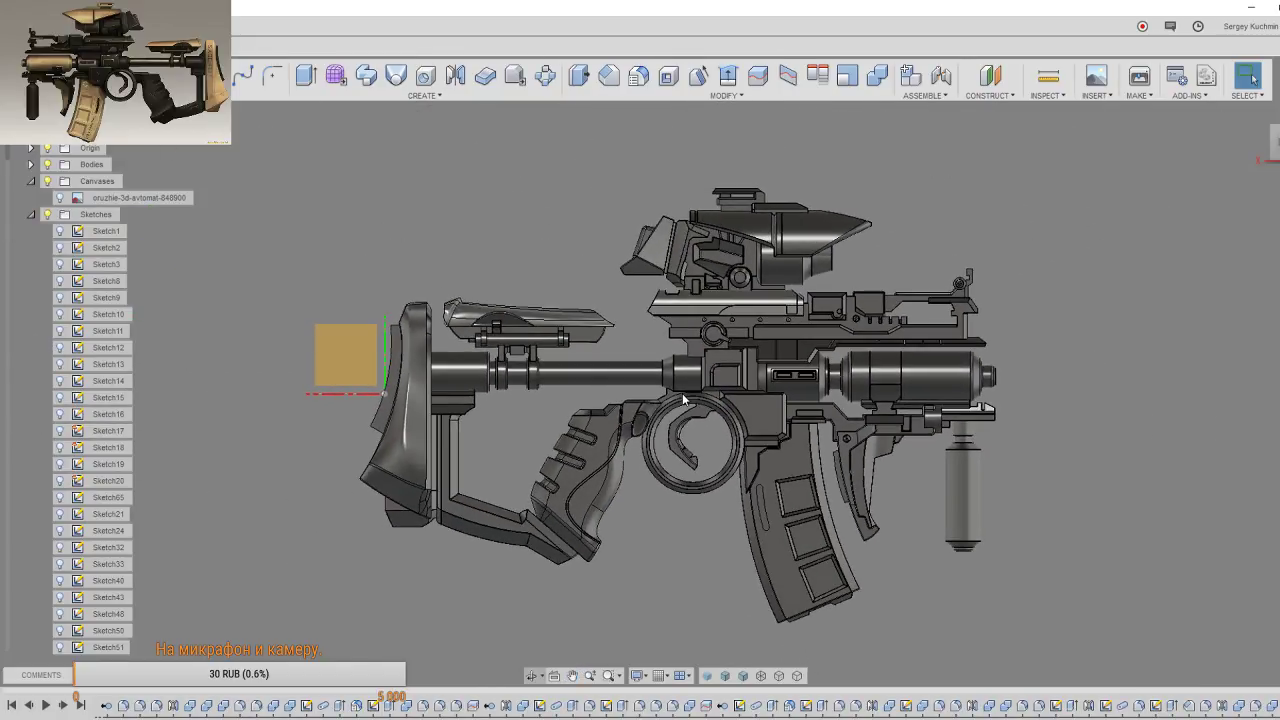
scroll(697, 406, "down", 1)
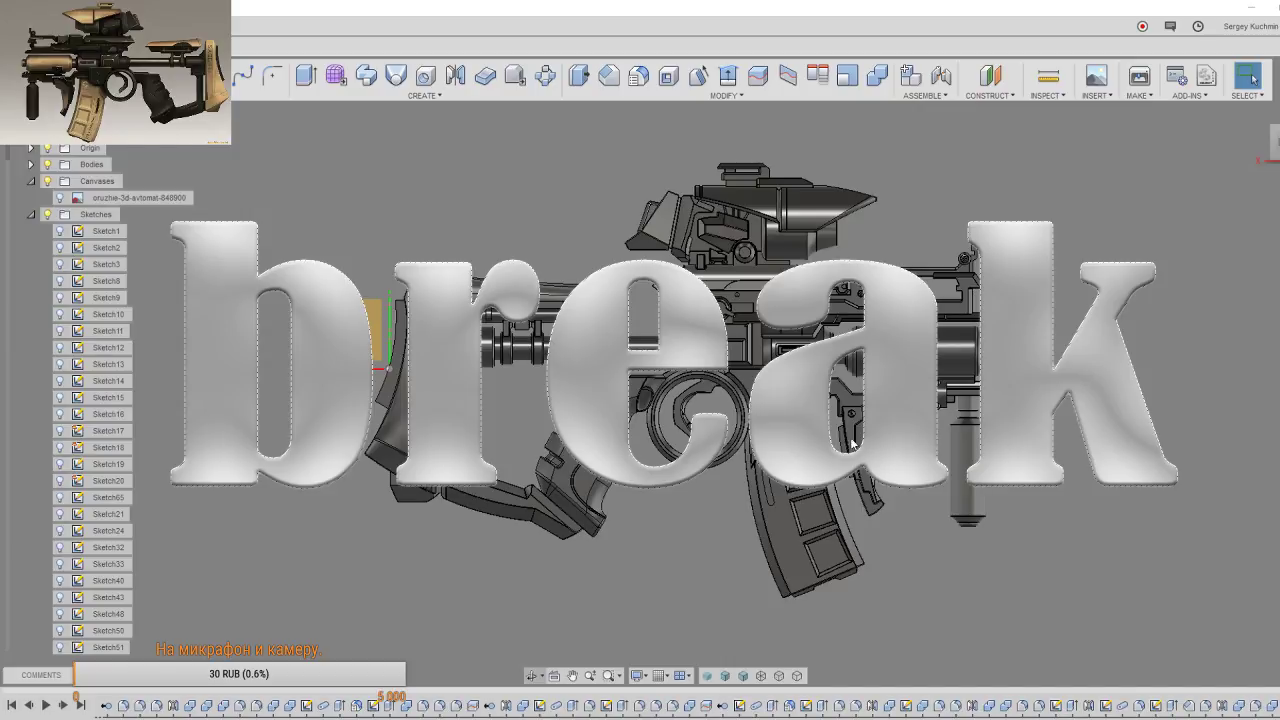
middle_click_drag(835, 427, 560, 430, "shift")
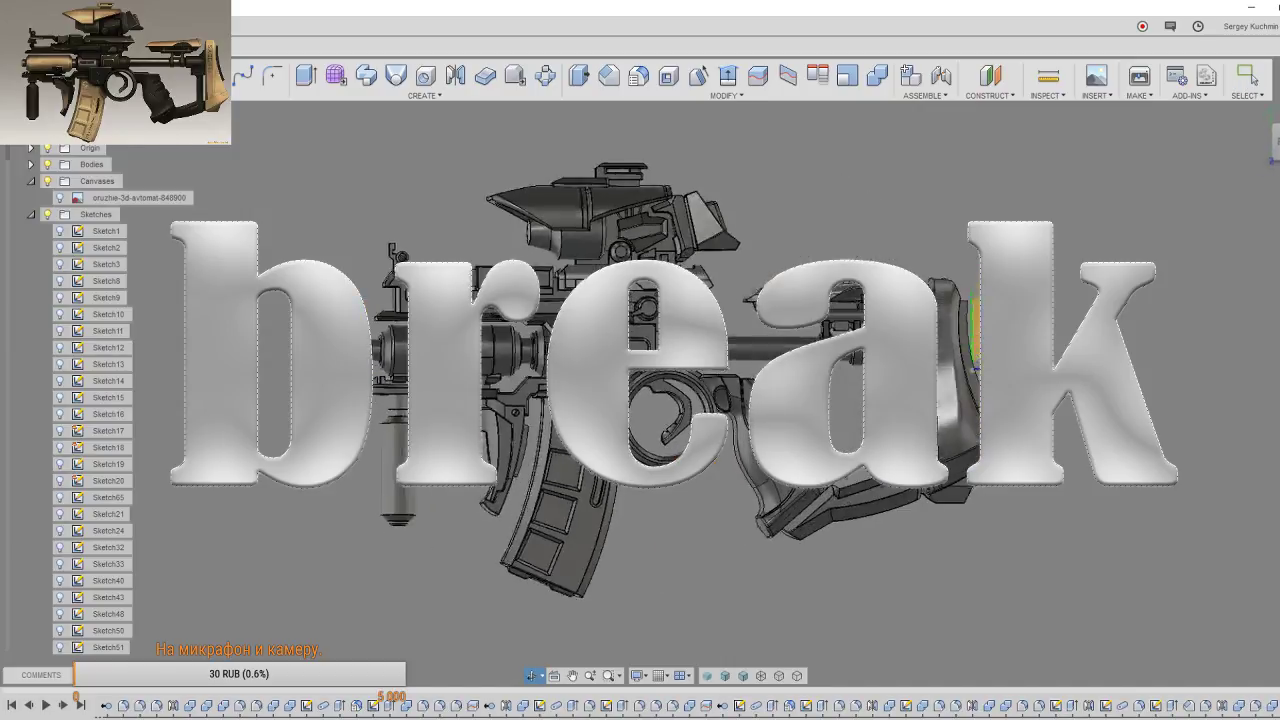
mouse_move(1000, 320)
middle_mouse_down("shift")
mouse_move(838, 395)
mouse_move(1104, 489)
middle_mouse_up("shift")
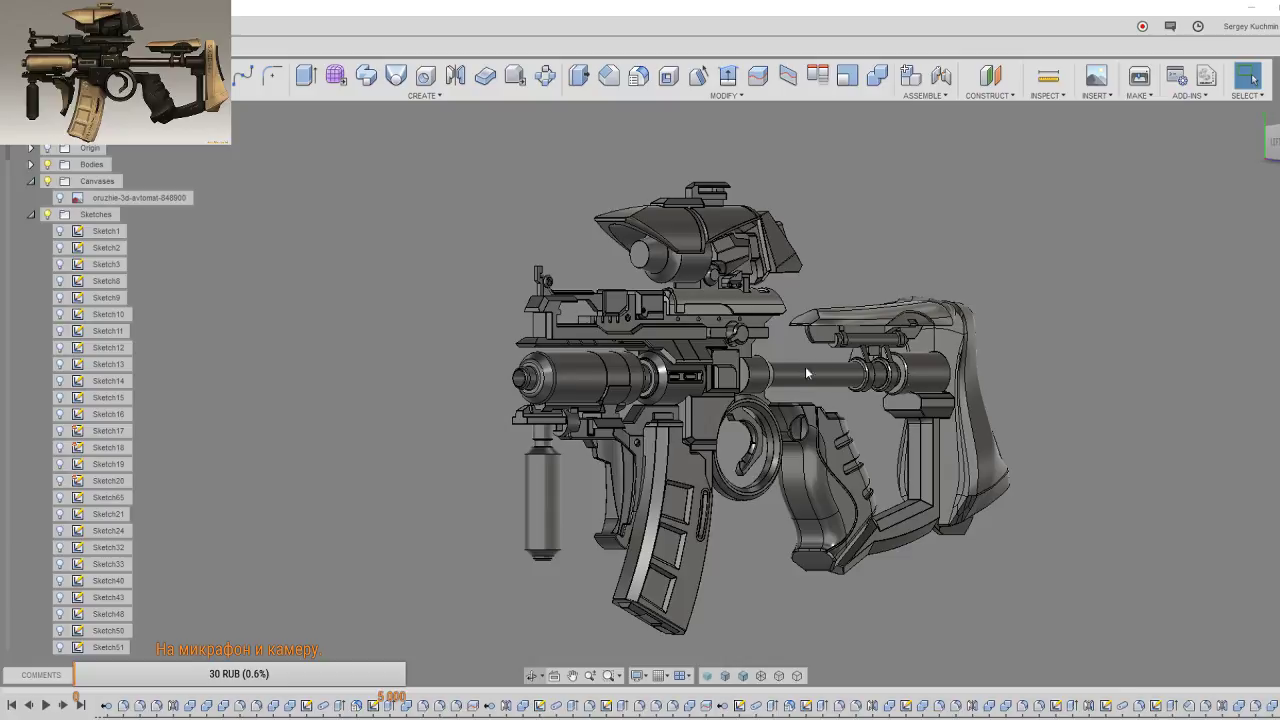
left_click(1272, 142)
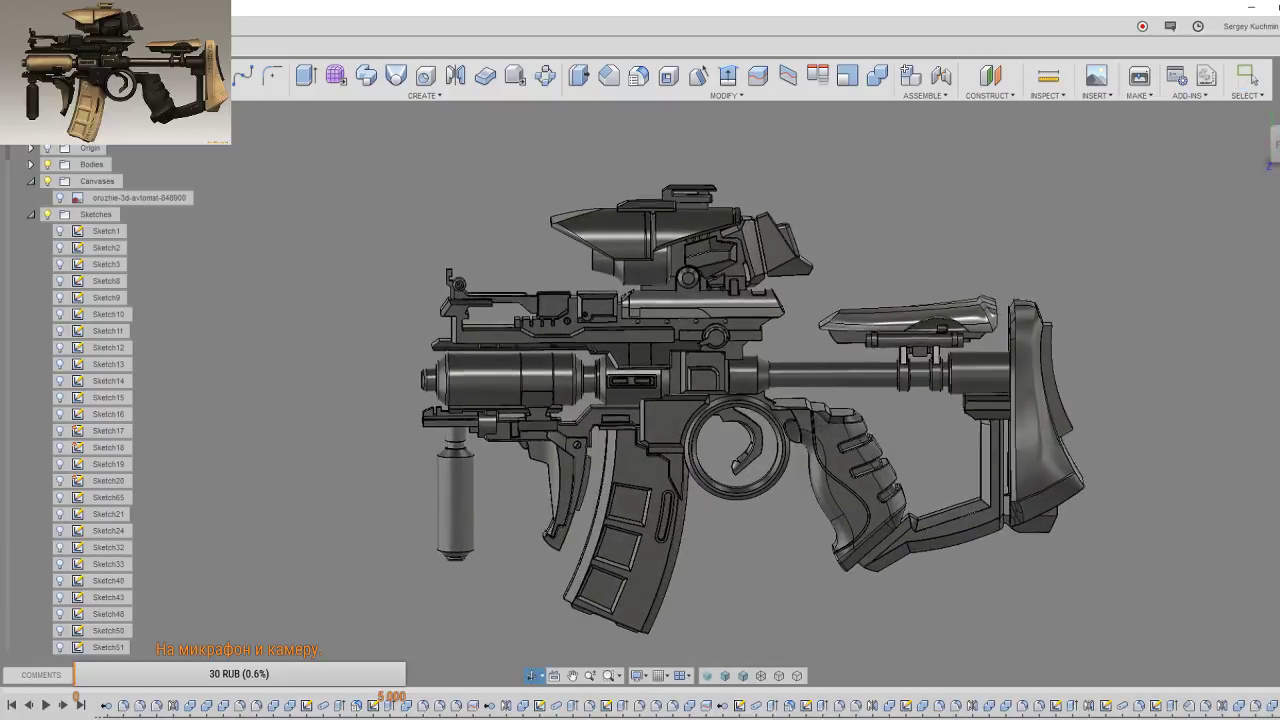
middle_click_drag(1073, 423, 963, 380)
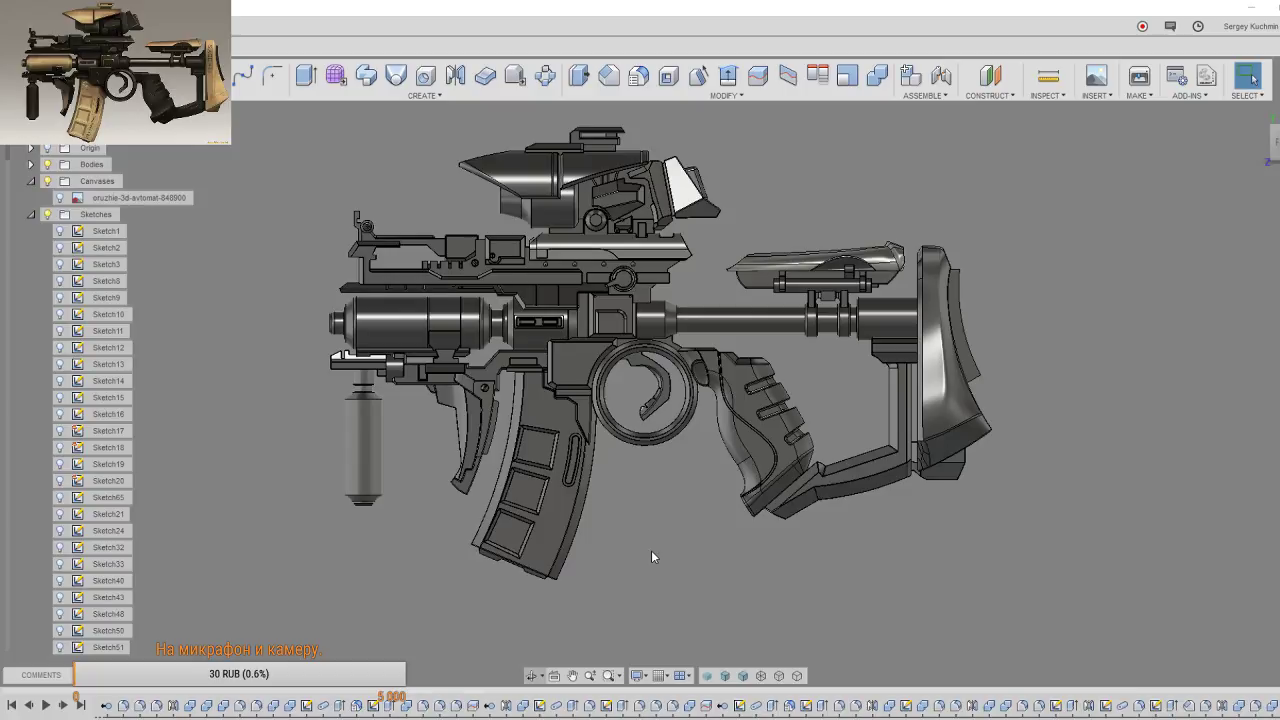
middle_click_drag(673, 545, 805, 526)
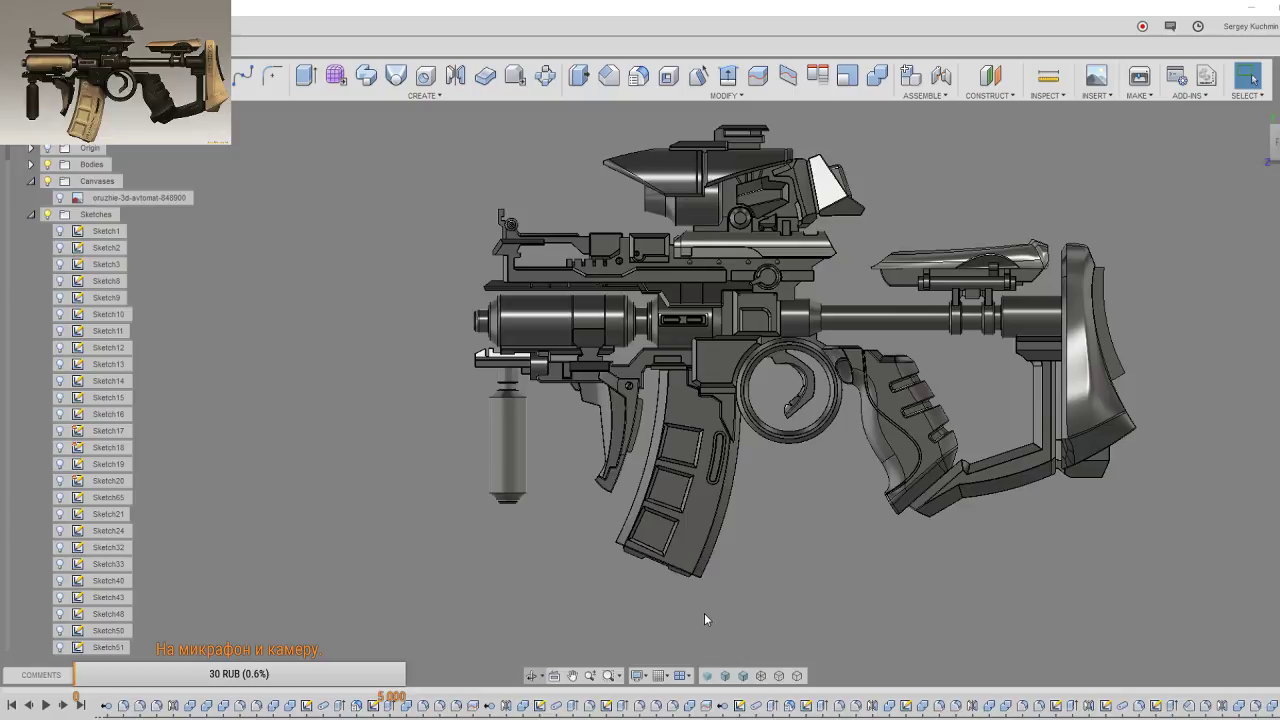
scroll(721, 460, "up", 2)
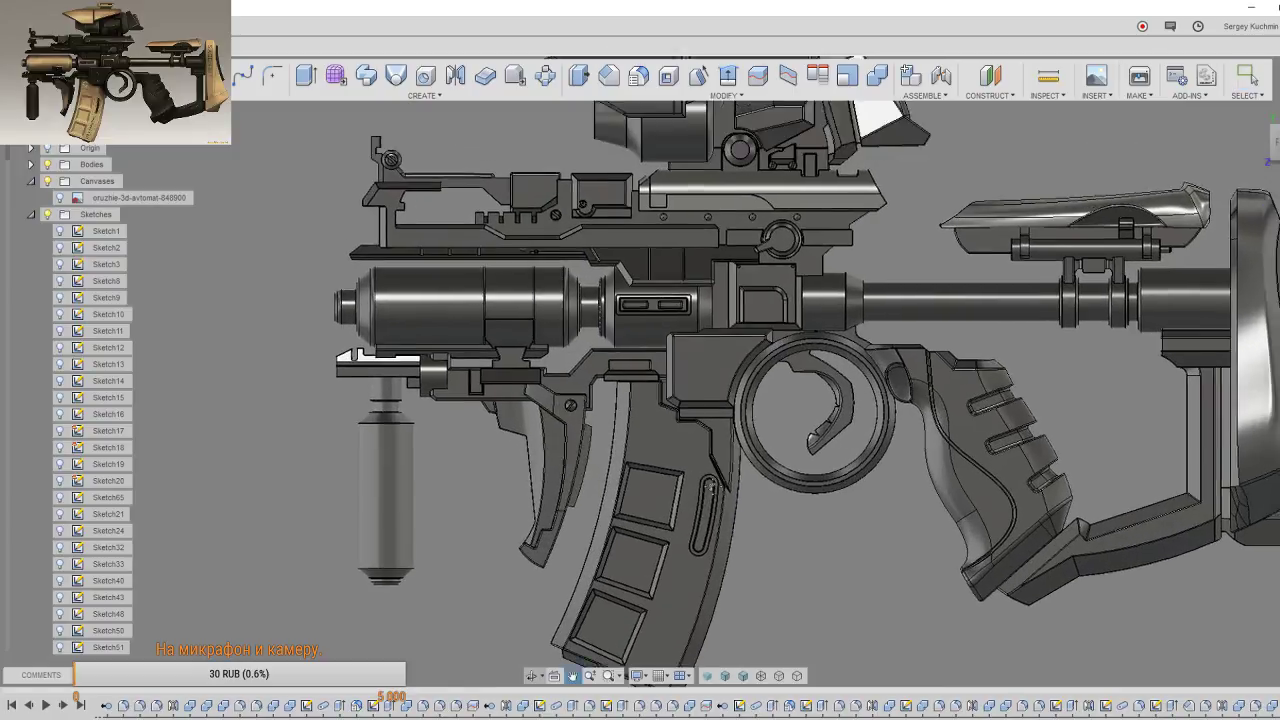
mouse_move(721, 455)
middle_mouse_down()
mouse_move(672, 533)
mouse_move(660, 461)
middle_mouse_up()
scroll(672, 533, "down", 1)
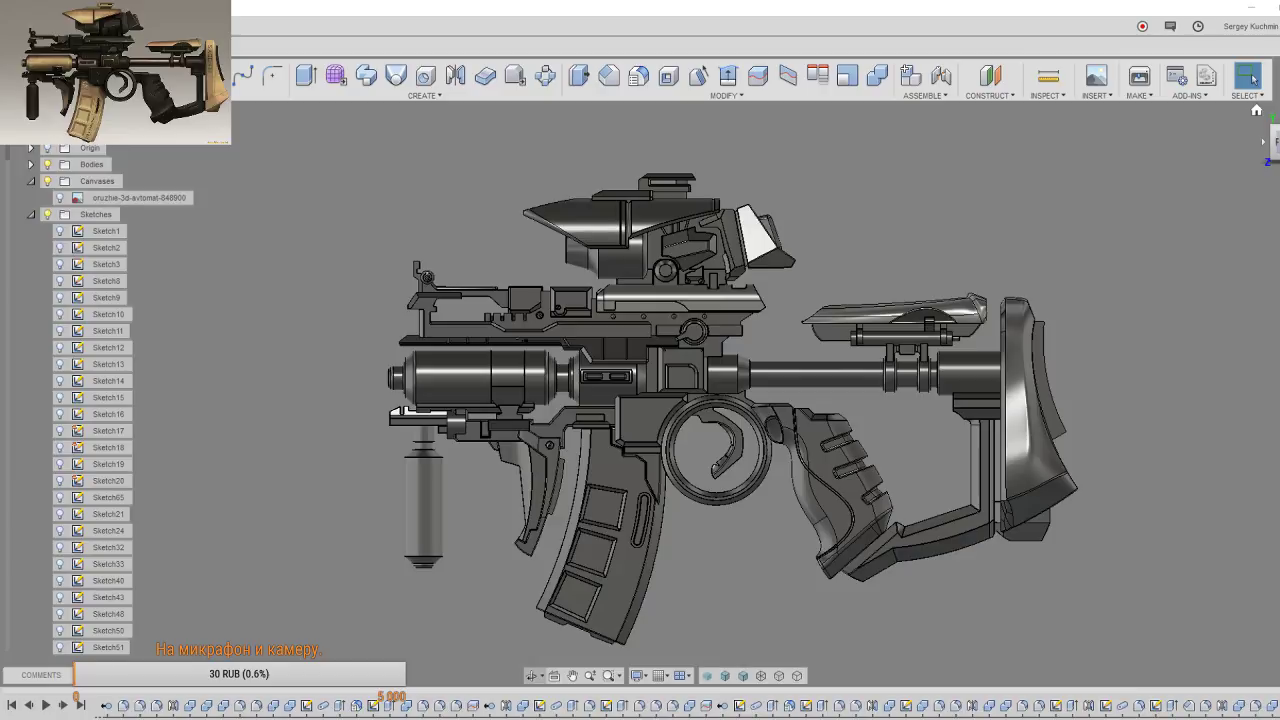
middle_click_drag(1083, 416, 1109, 396)
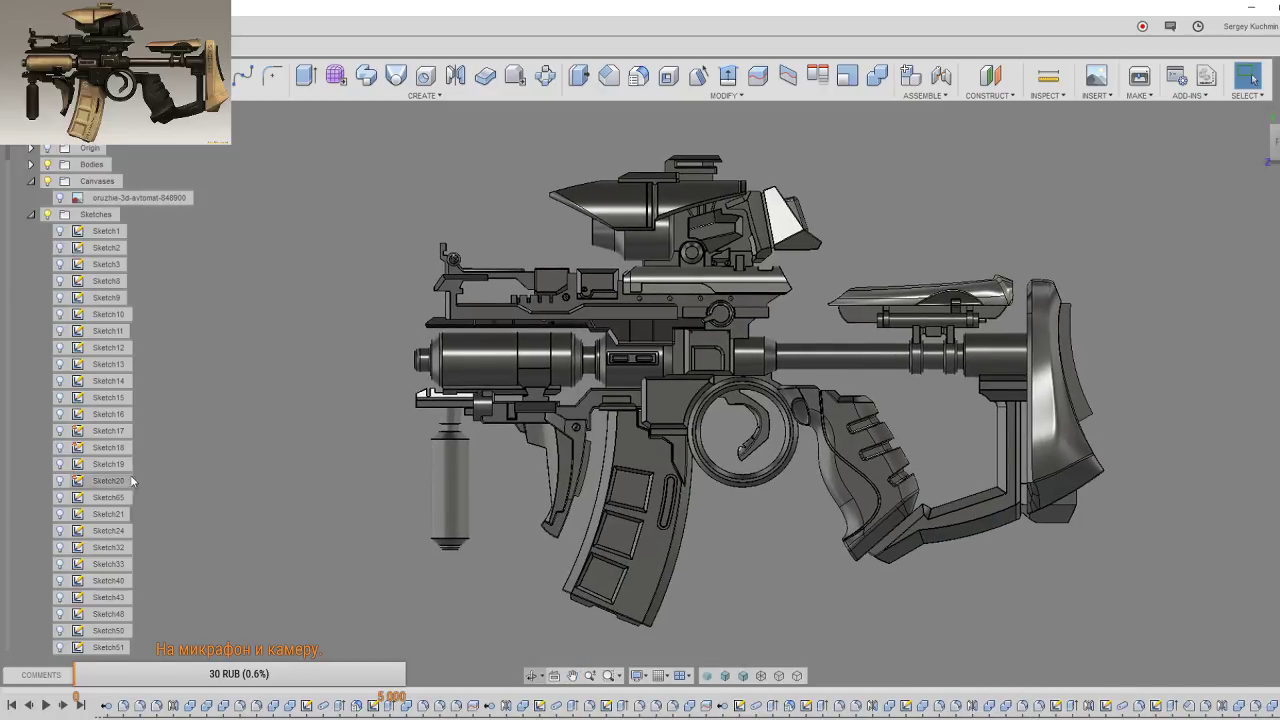
Step: Turn off the reference canvas so the rifle shows alone, then refit the view on the model
left_click(60, 198)
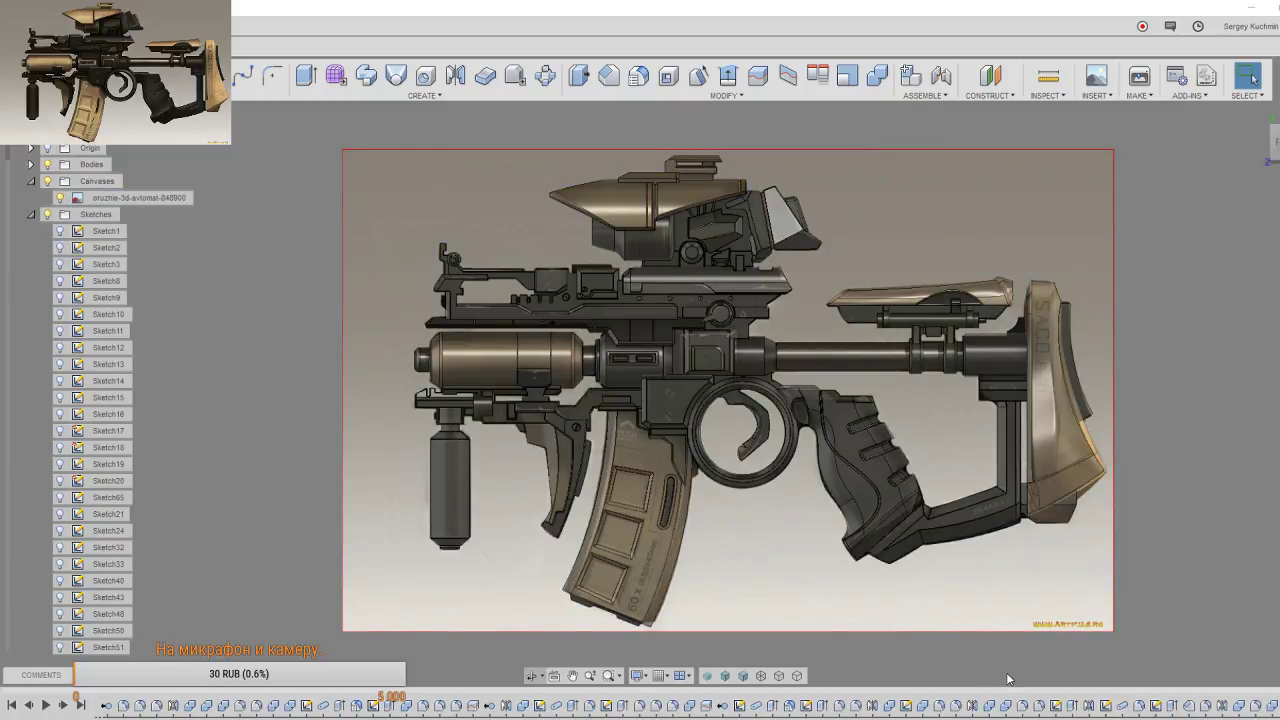
scroll(700, 490, "up", 5)
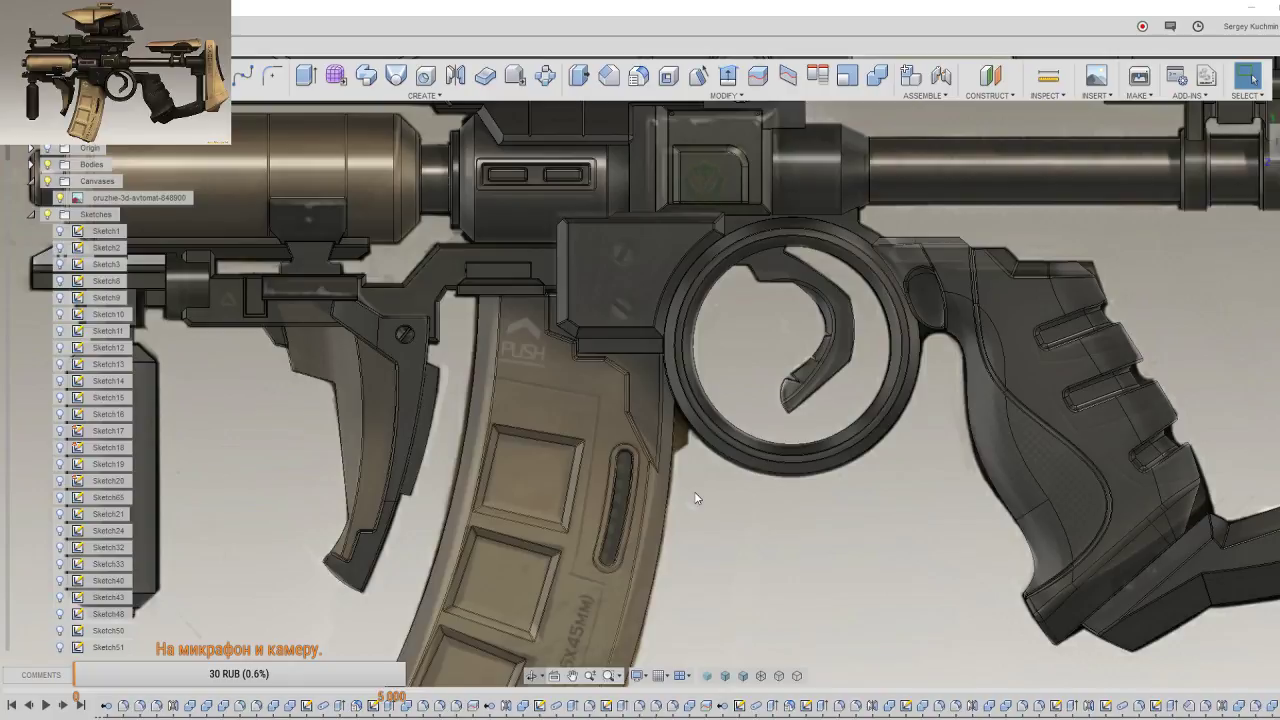
mouse_move(694, 492)
middle_mouse_down("shift")
mouse_move(648, 476)
mouse_move(679, 472)
middle_mouse_up("shift")
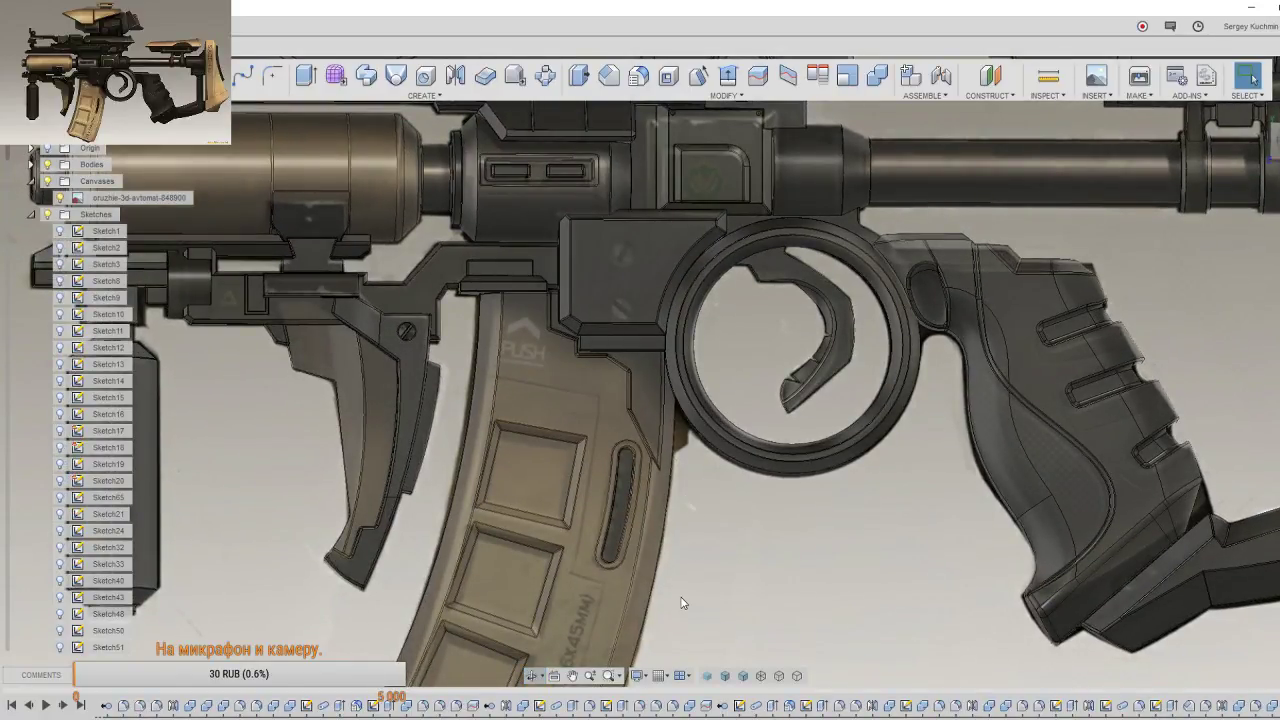
key("F6")
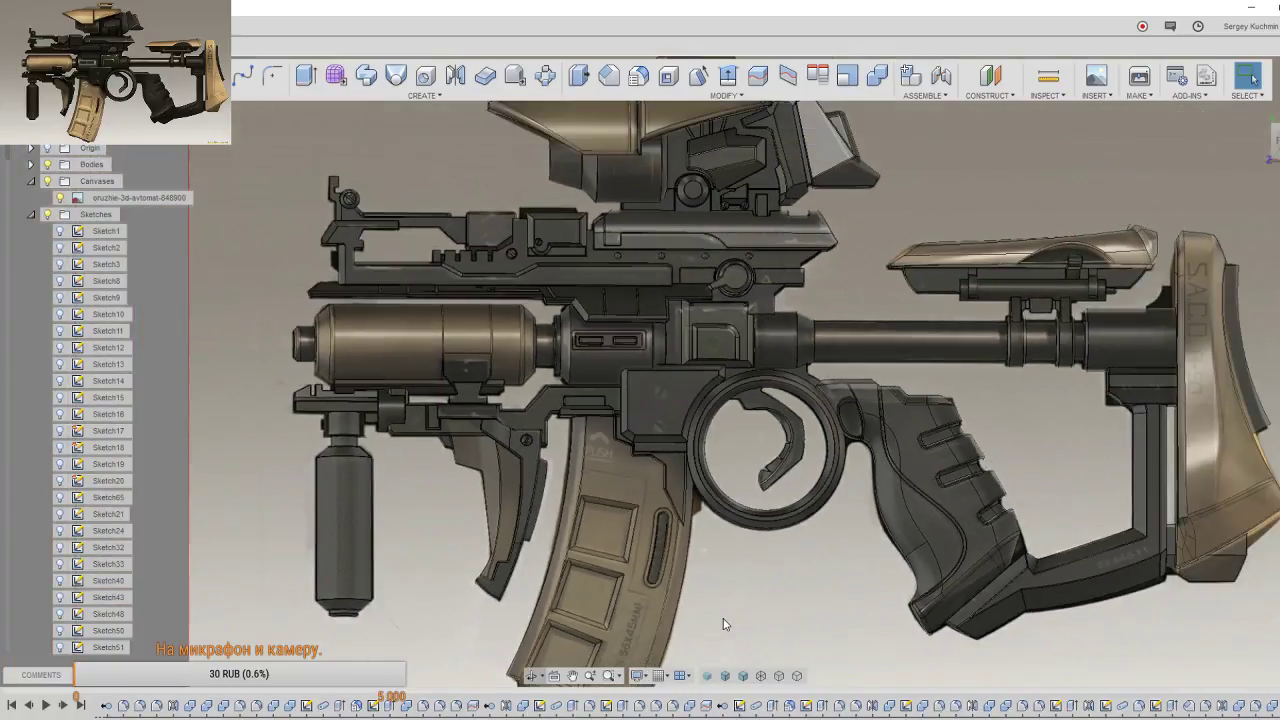
scroll(534, 443, "down", 2)
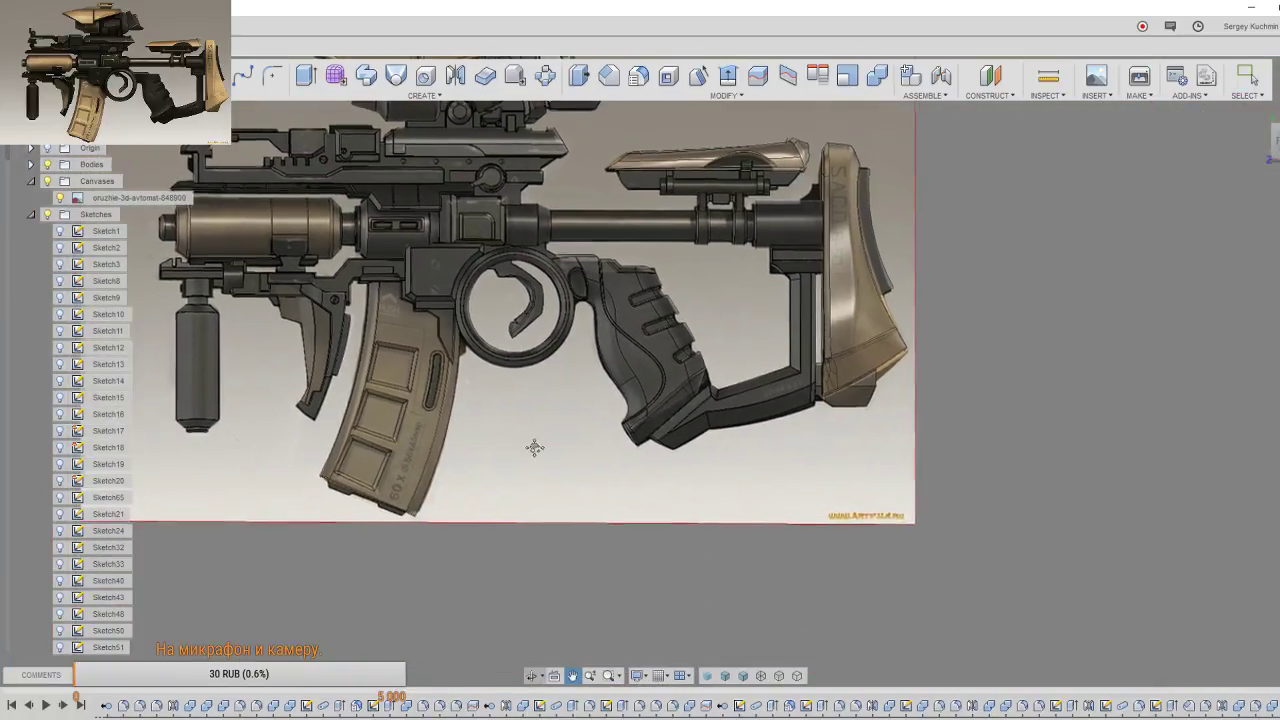
scroll(594, 511, "down", 2)
scroll(600, 506, "down", 2)
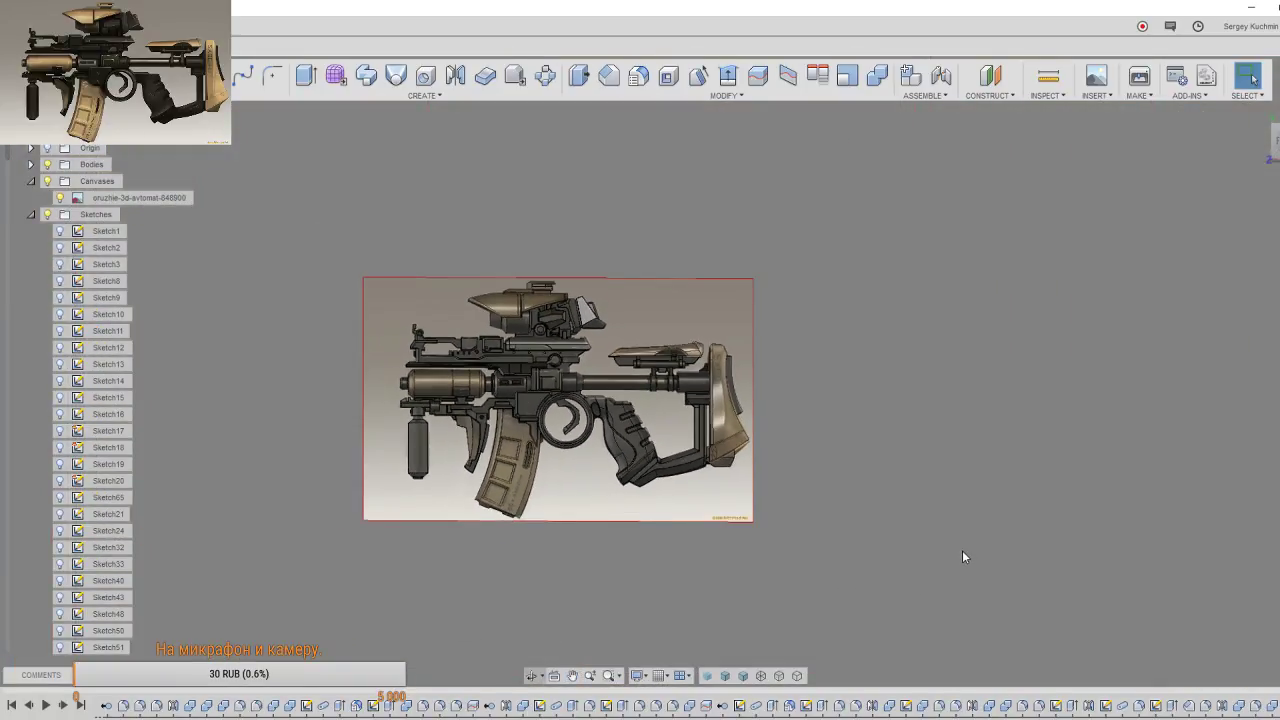
left_click(66, 202)
key("Escape")
key("F6")
scroll(104, 226, "up", 2)
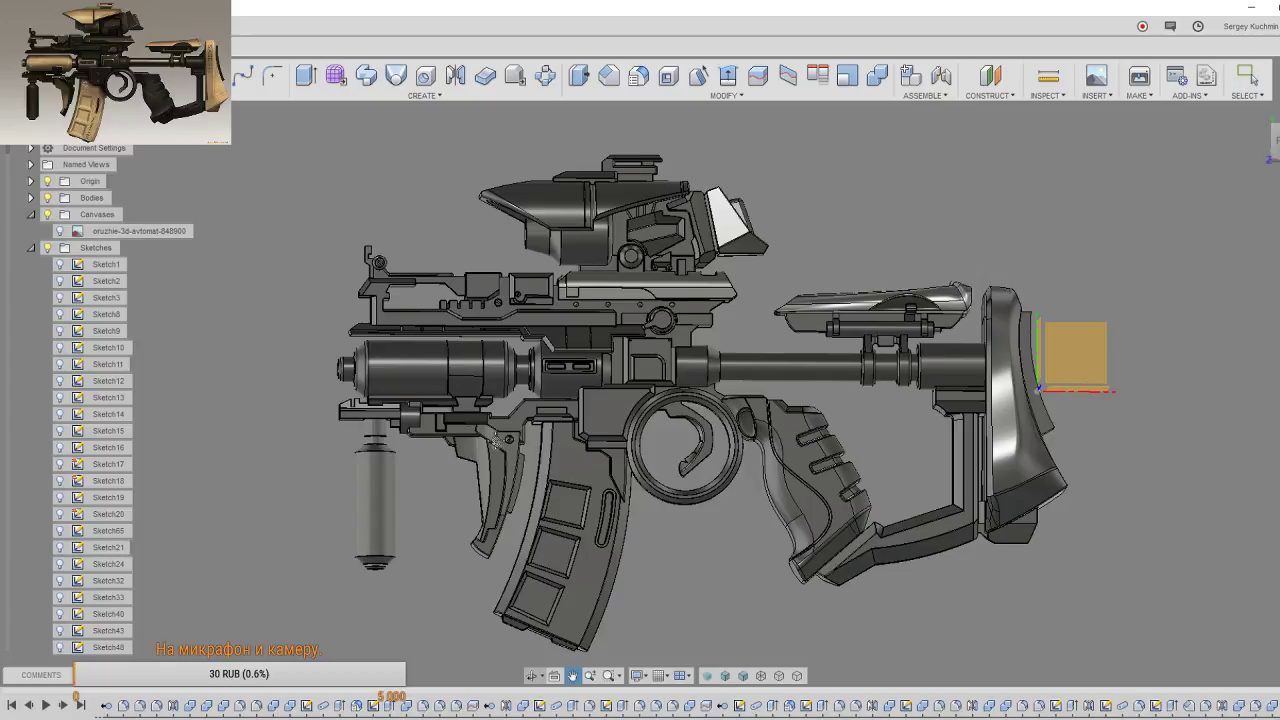
Step: Start a sketch on the reference canvas, show the image, and zoom to the magazine–trigger ring gap
middle_click_drag(705, 443, 650, 363)
left_click(1024, 264)
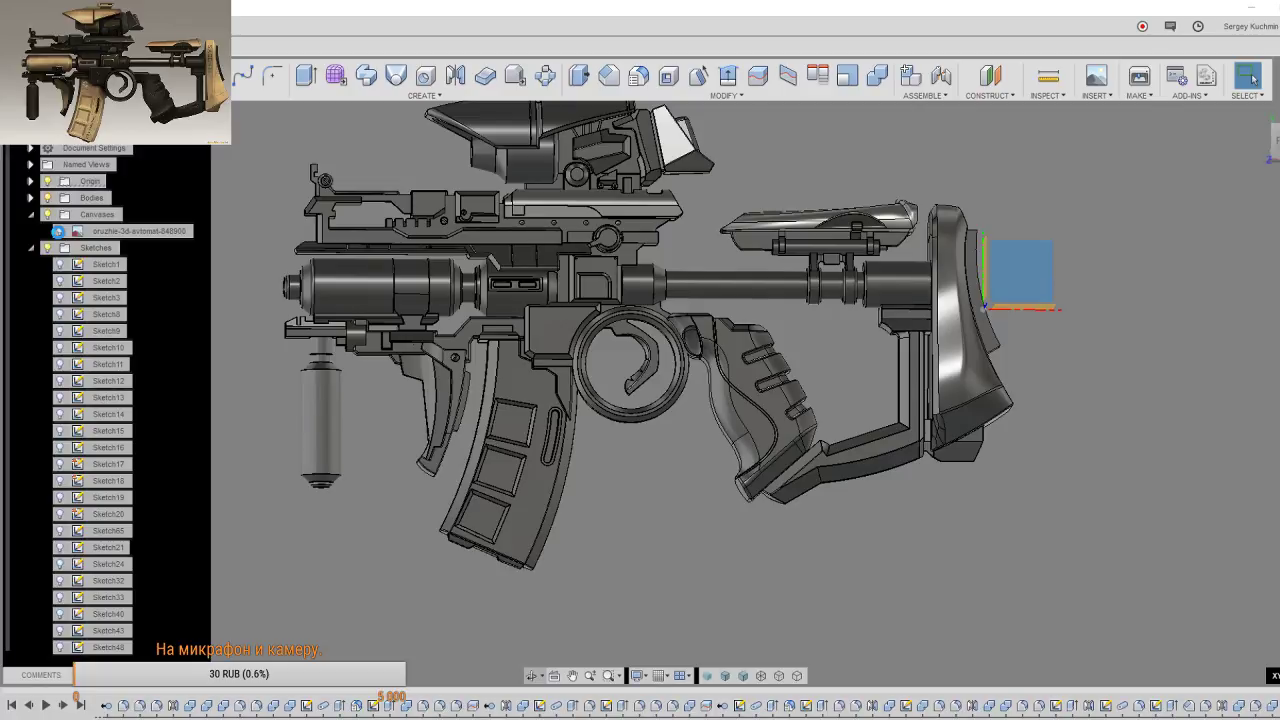
double_click(58, 231)
left_click(60, 231)
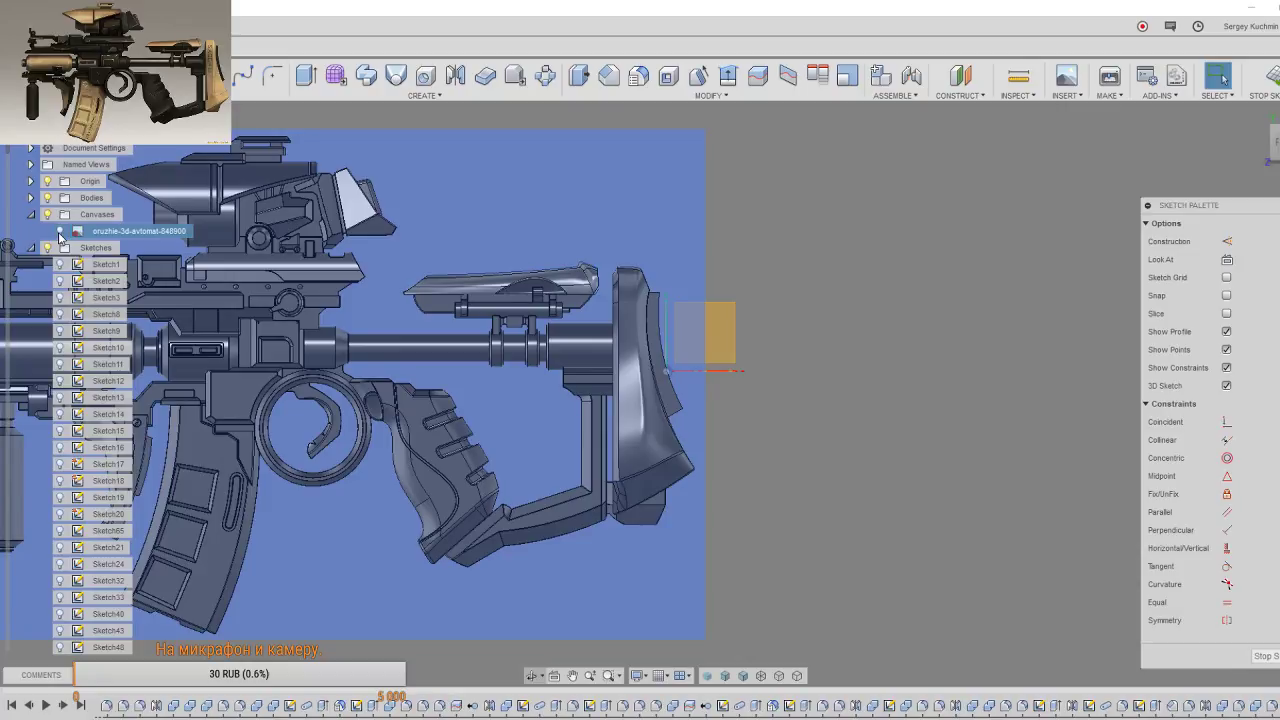
middle_click_drag(317, 462, 649, 397)
scroll(616, 431, "up", 2)
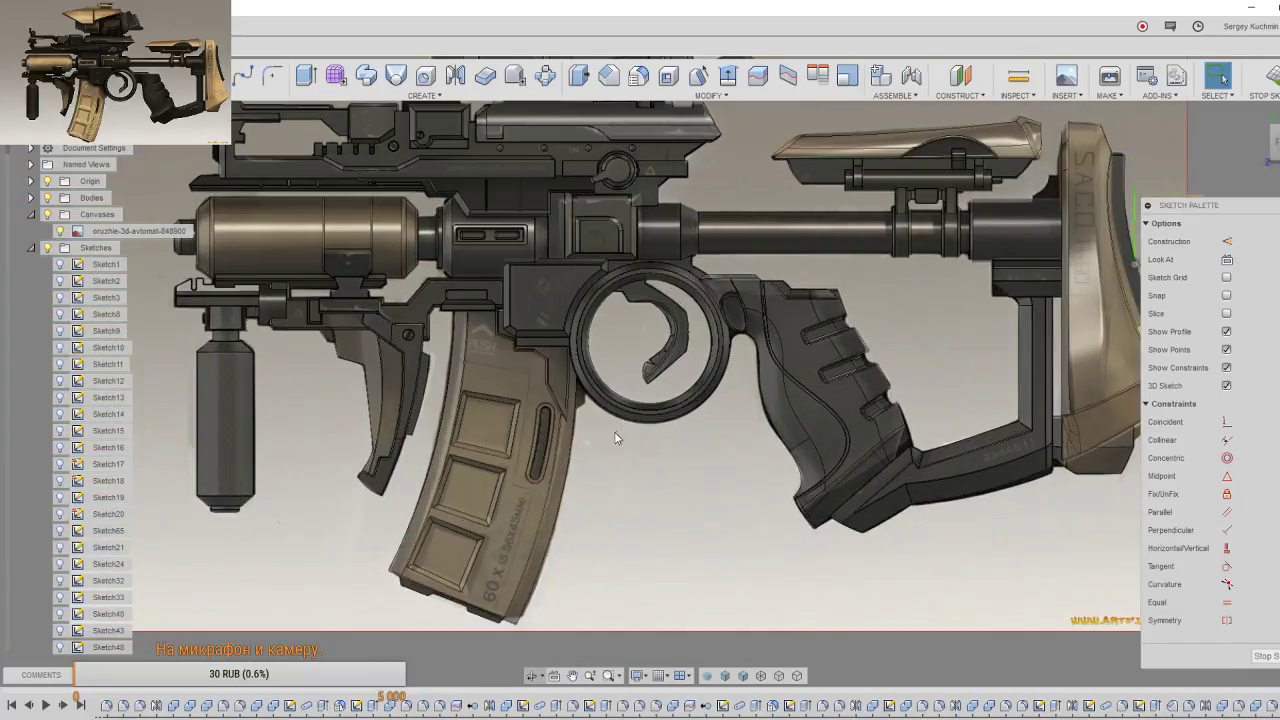
scroll(607, 431, "up", 2)
scroll(607, 431, "up", 3)
scroll(605, 437, "up", 3)
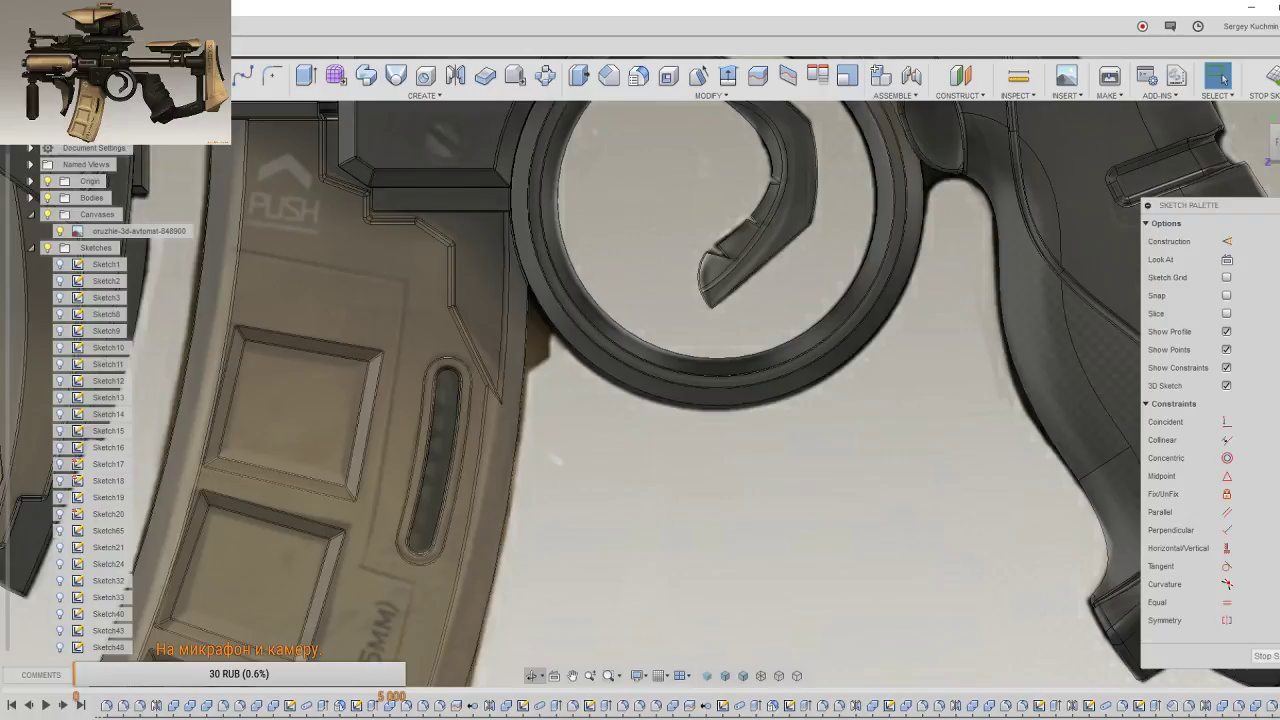
left_click(556, 318)
Step: Draw a closed line outline filling the gap between the magazine and trigger ring
left_click(552, 356)
left_click(507, 378)
left_click(507, 280)
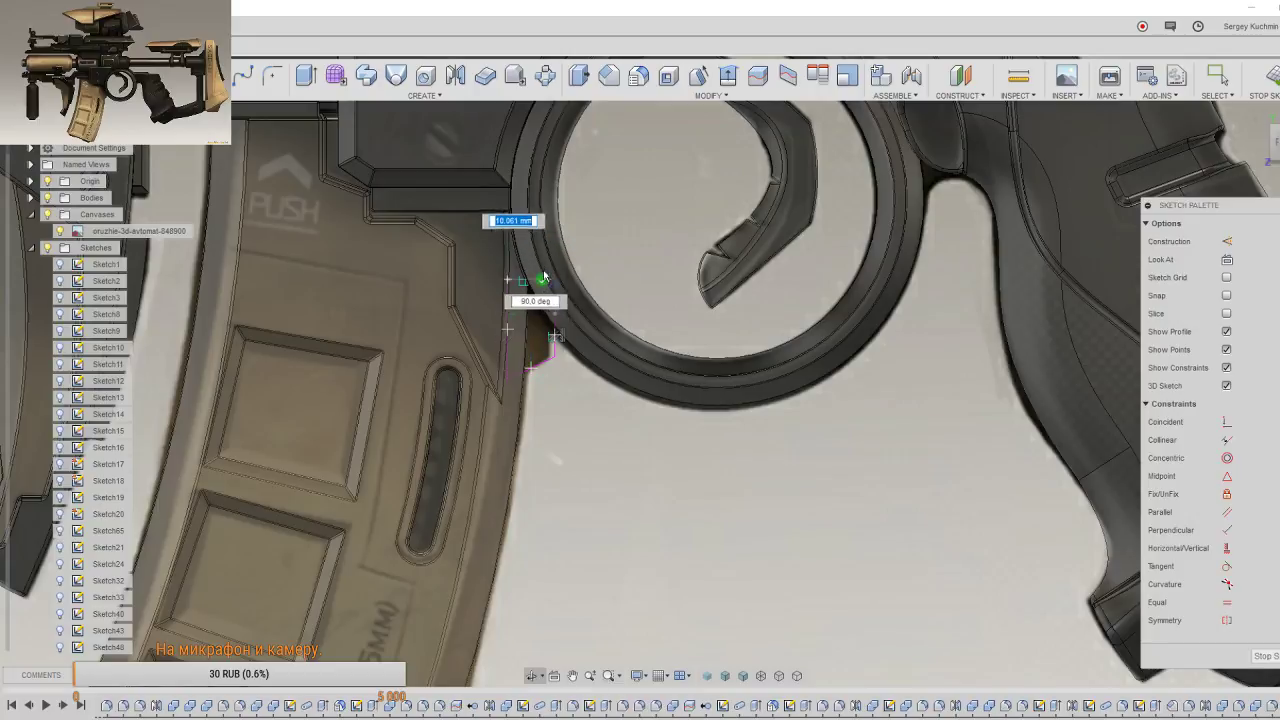
left_click(558, 316)
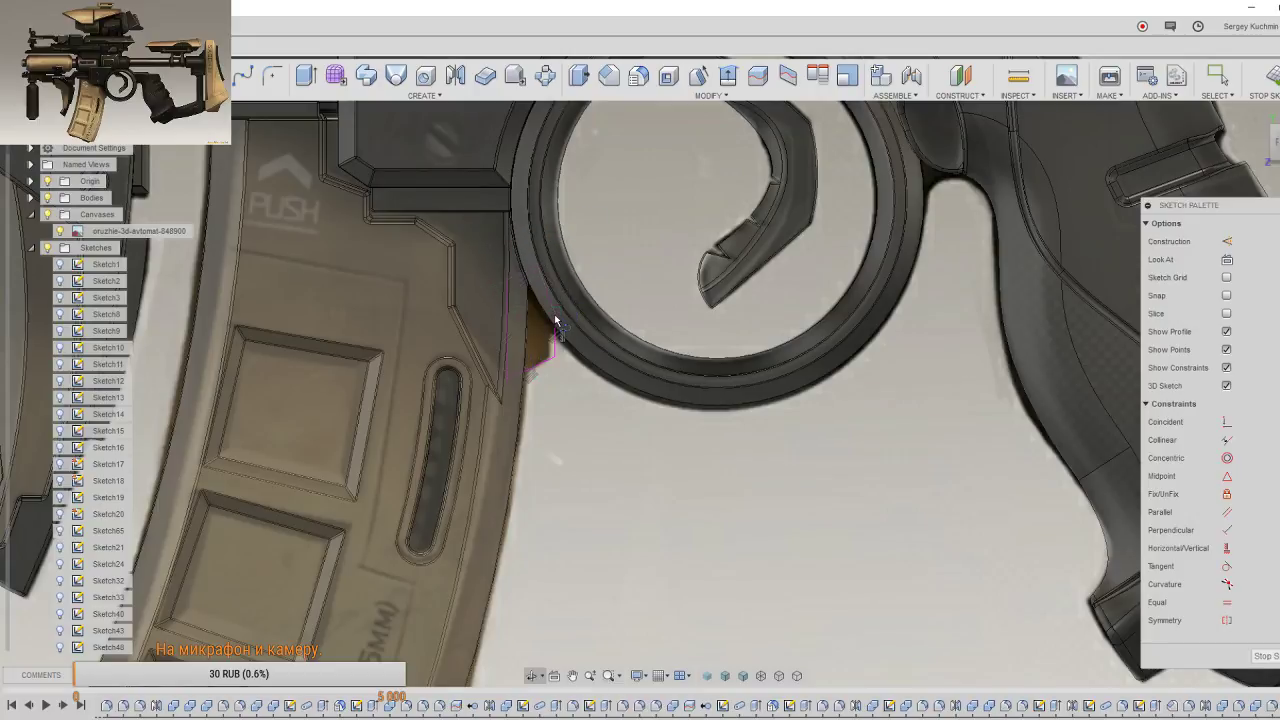
right_click(559, 315)
key("Escape")
Step: Drag the outline's lower corner point upward toward the trigger ring
scroll(568, 405, "up", 2)
scroll(568, 405, "up", 1)
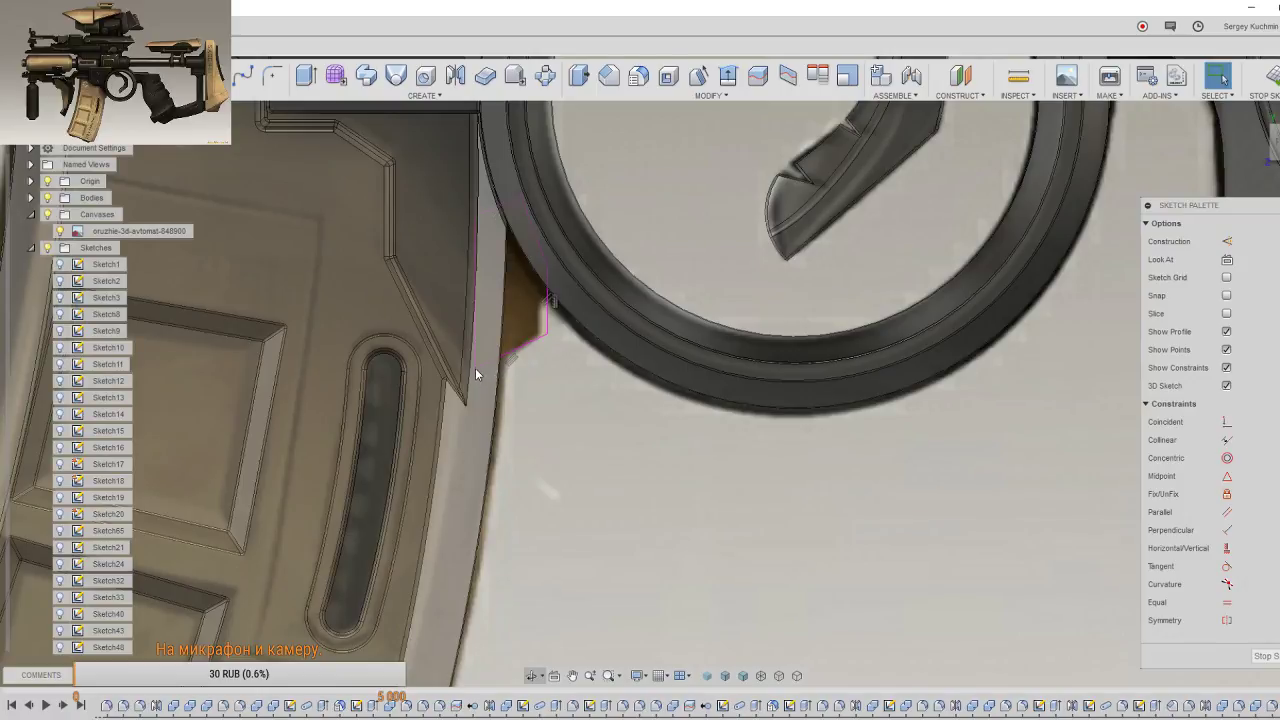
scroll(540, 400, "up", 1)
scroll(562, 436, "up", 1)
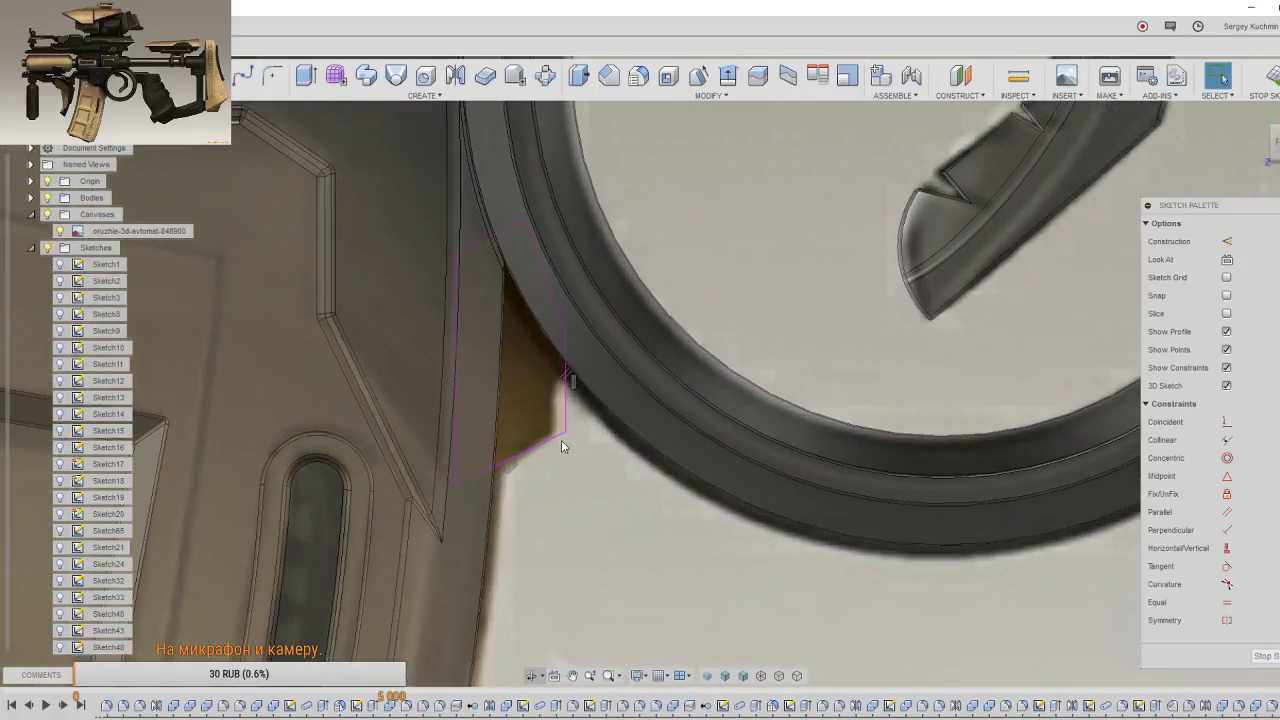
scroll(560, 445, "up", 2)
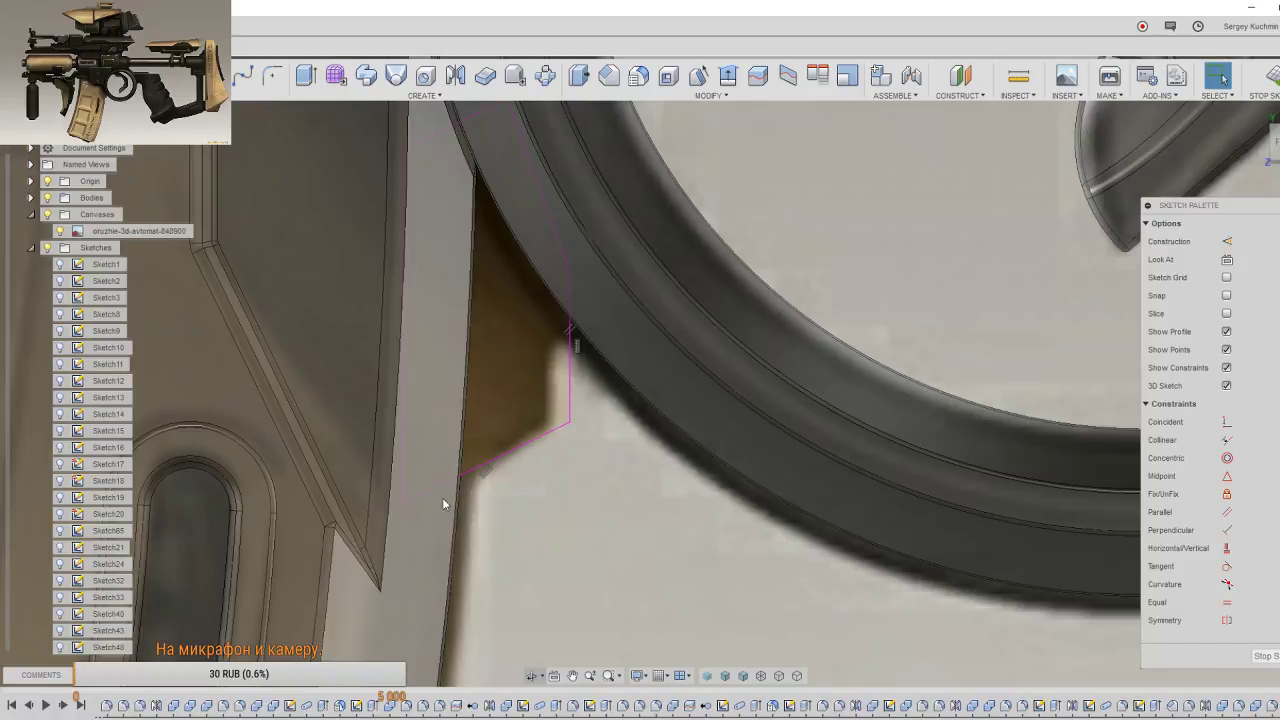
left_click(569, 423)
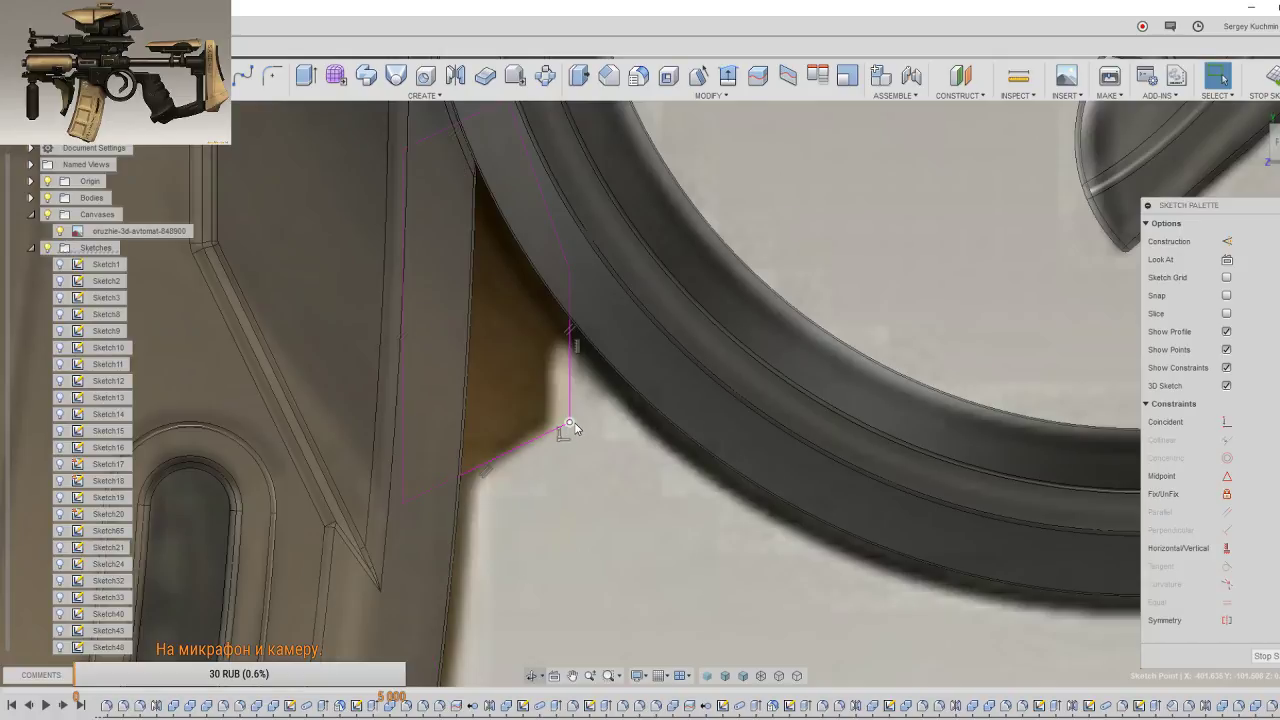
left_click_drag(569, 423, 566, 398)
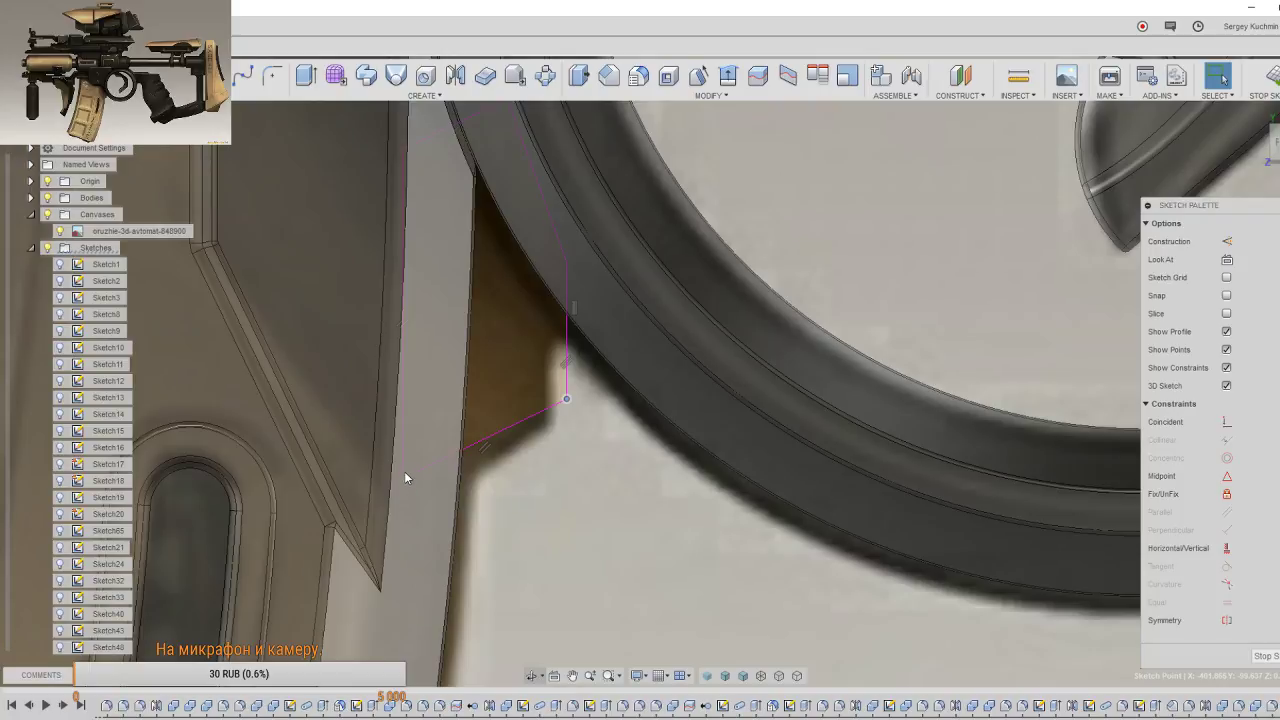
scroll(5, 412, "down", 3)
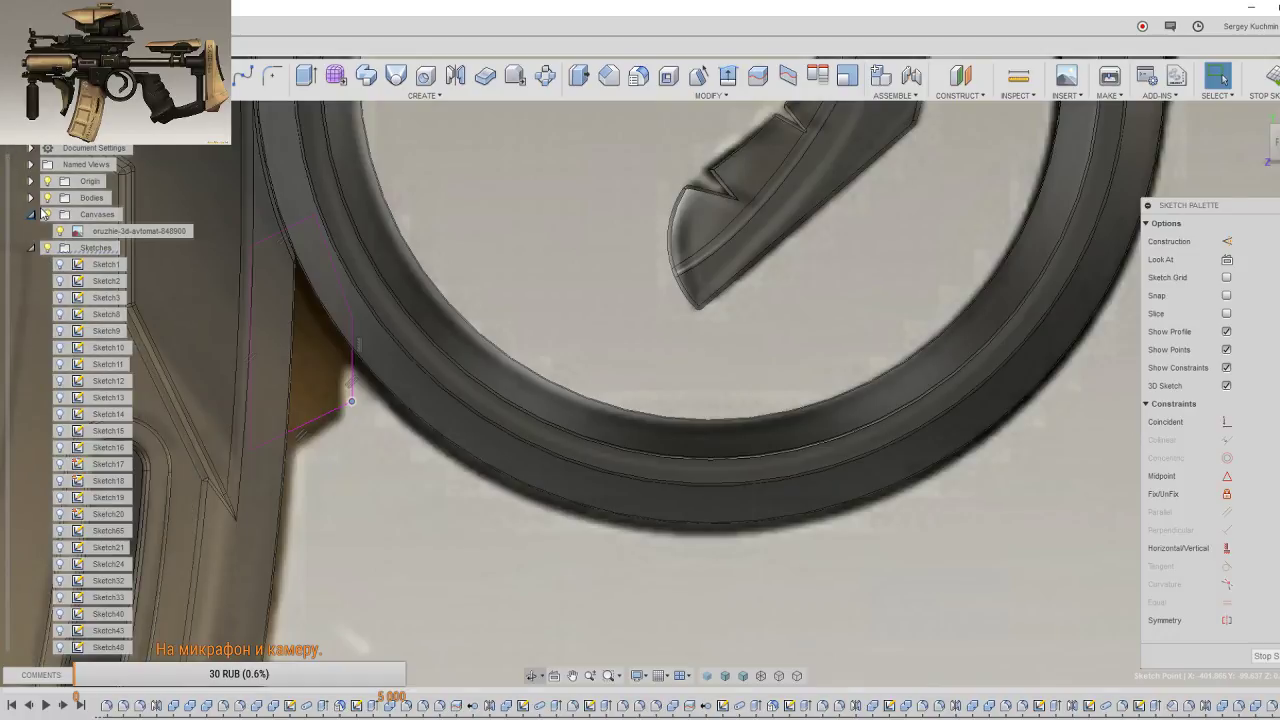
Step: Expand the bodies list, then select the new sketch profile and the magazine's tall side face
left_click(31, 197)
scroll(130, 286, "down", 5)
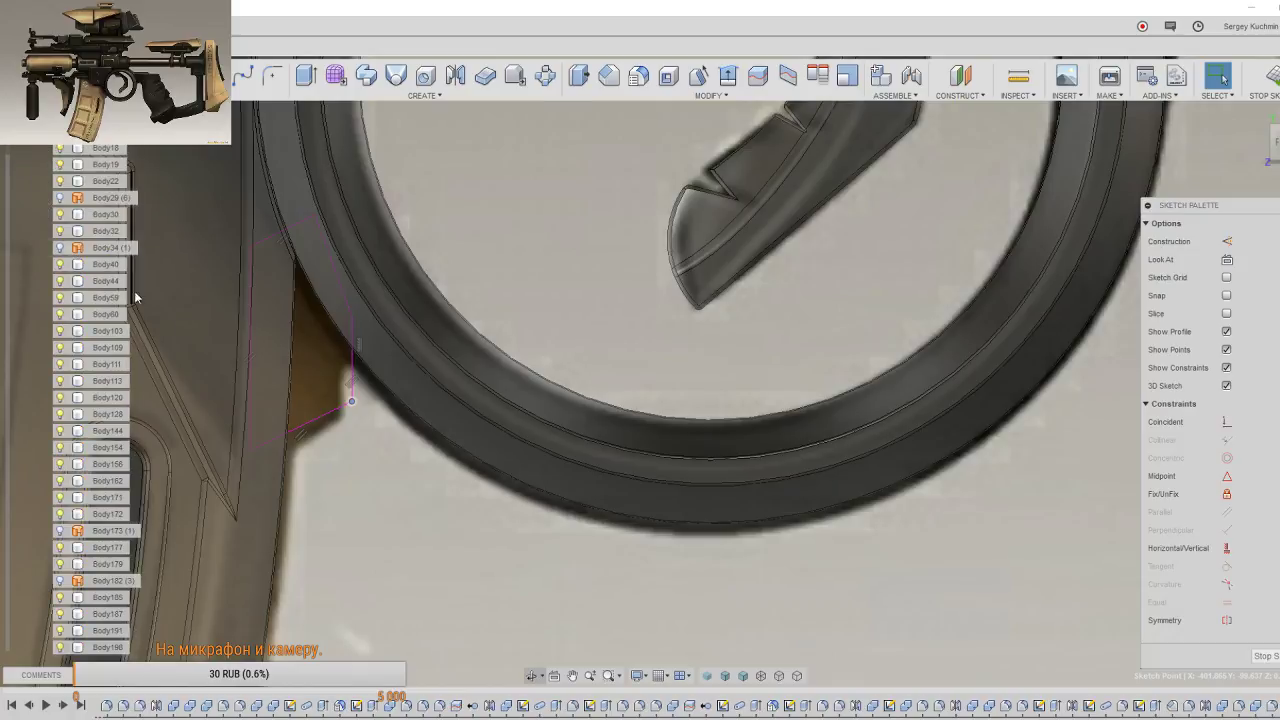
middle_click_drag(403, 463, 734, 294)
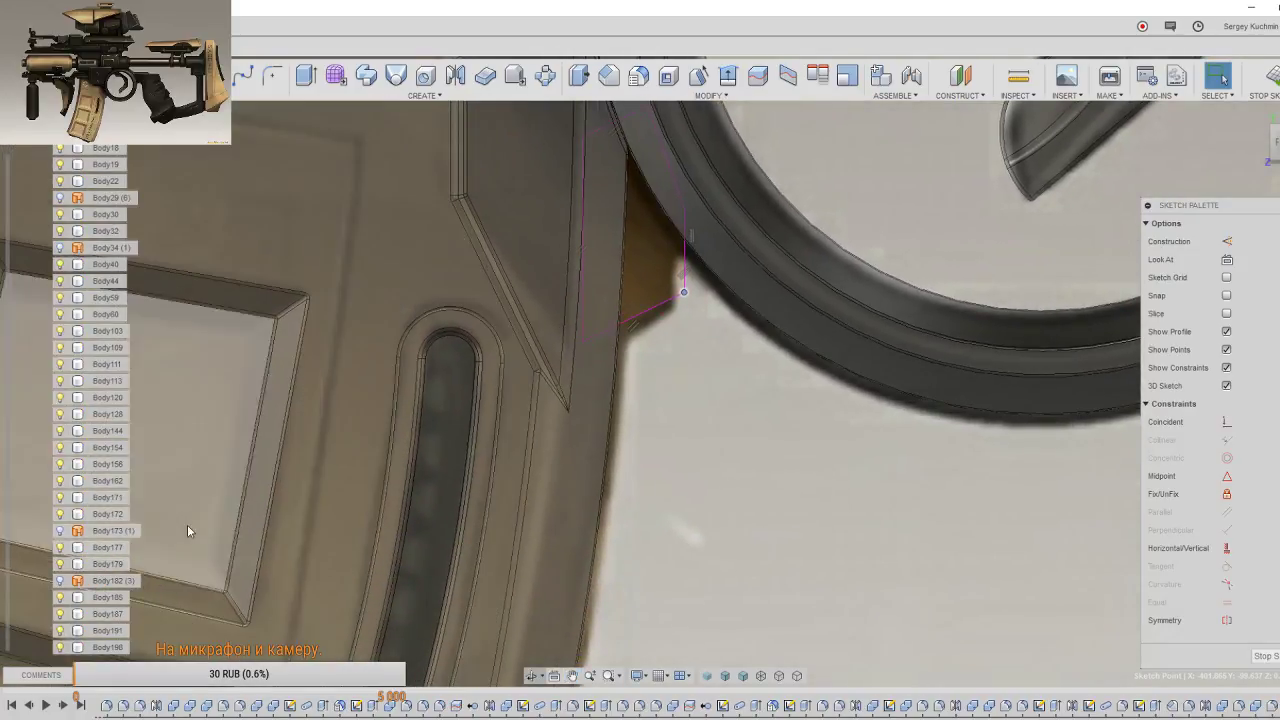
left_click(637, 277)
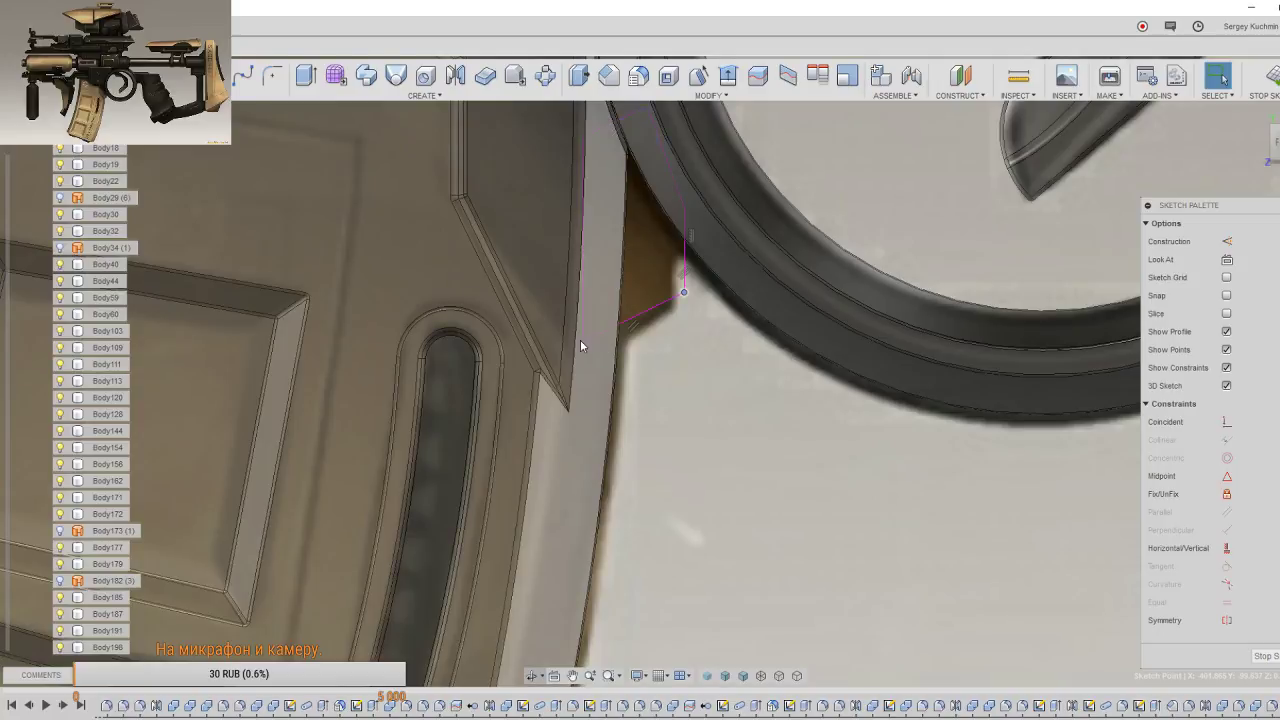
left_click(592, 441)
Step: Inspect the profile between the magazine and trigger ring, then finish the sketch
scroll(24, 606, "down", 2)
scroll(24, 606, "down", 7)
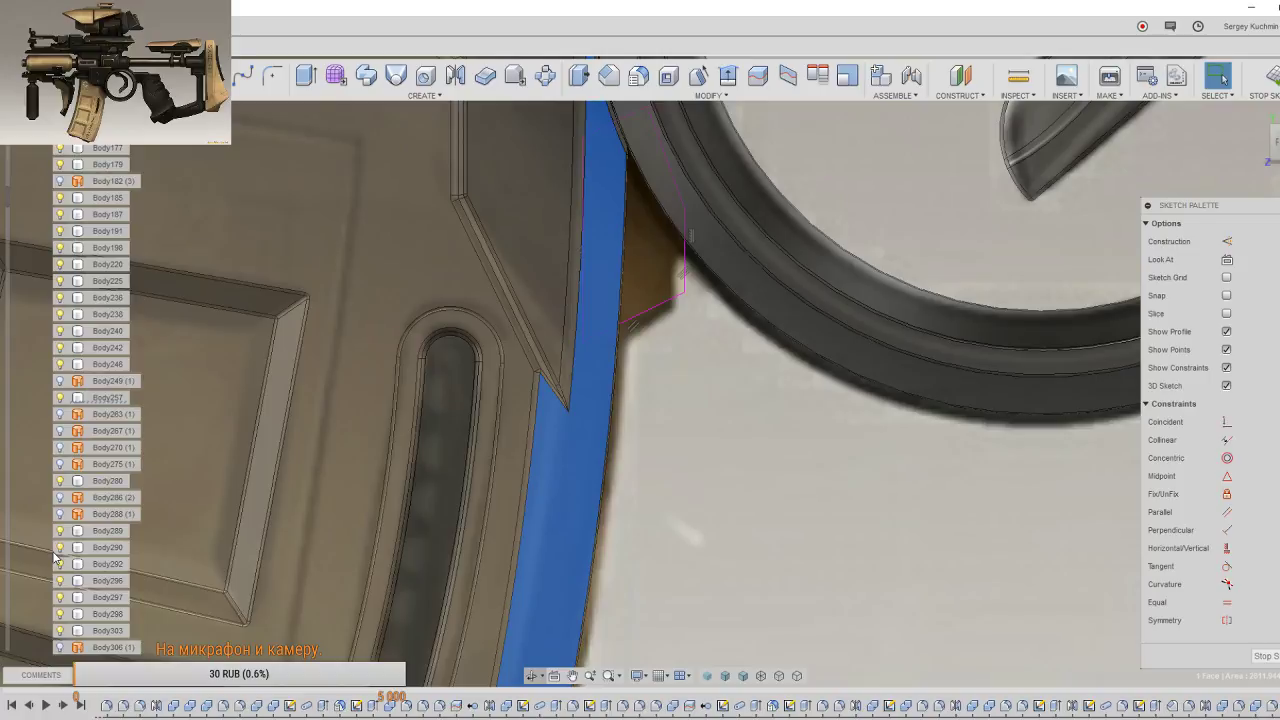
scroll(55, 557, "down", 2)
scroll(55, 557, "down", 2)
scroll(55, 557, "down", 3)
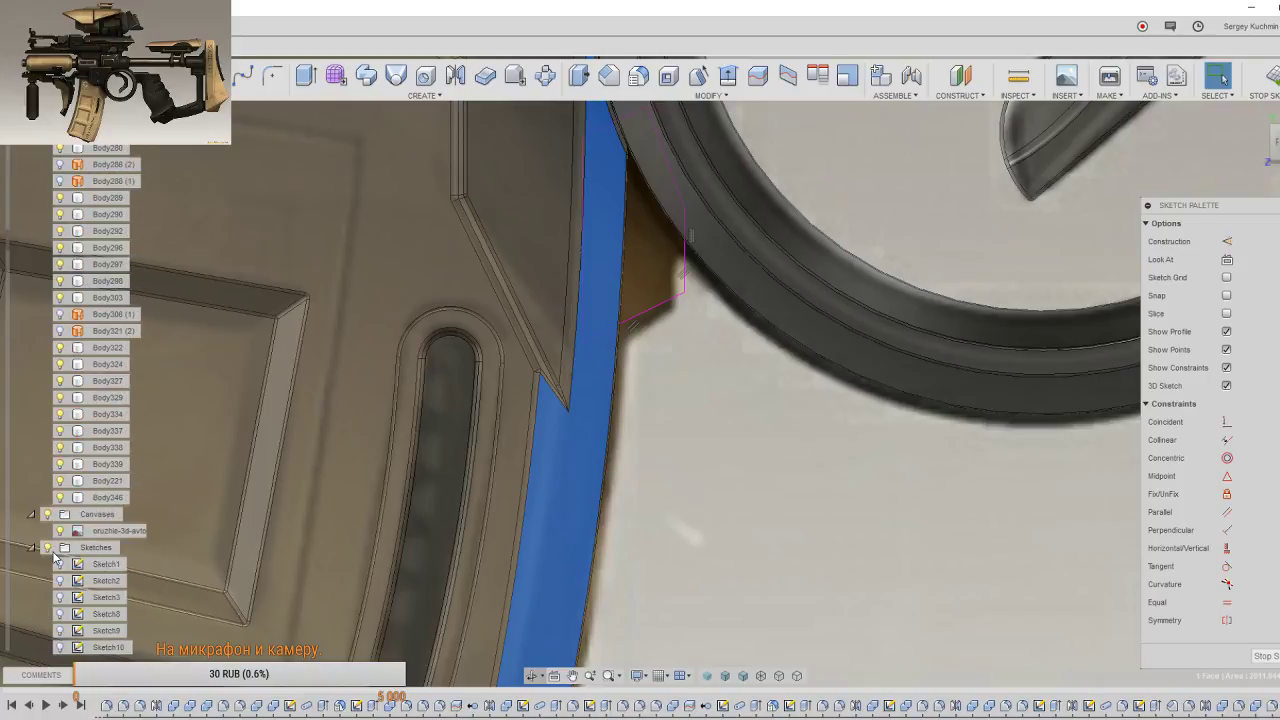
scroll(55, 557, "up", 3)
scroll(55, 557, "up", 3)
scroll(55, 557, "up", 2)
scroll(55, 557, "up", 2)
scroll(55, 557, "up", 2)
scroll(55, 557, "up", 2)
scroll(55, 557, "up", 2)
scroll(55, 557, "down", 3)
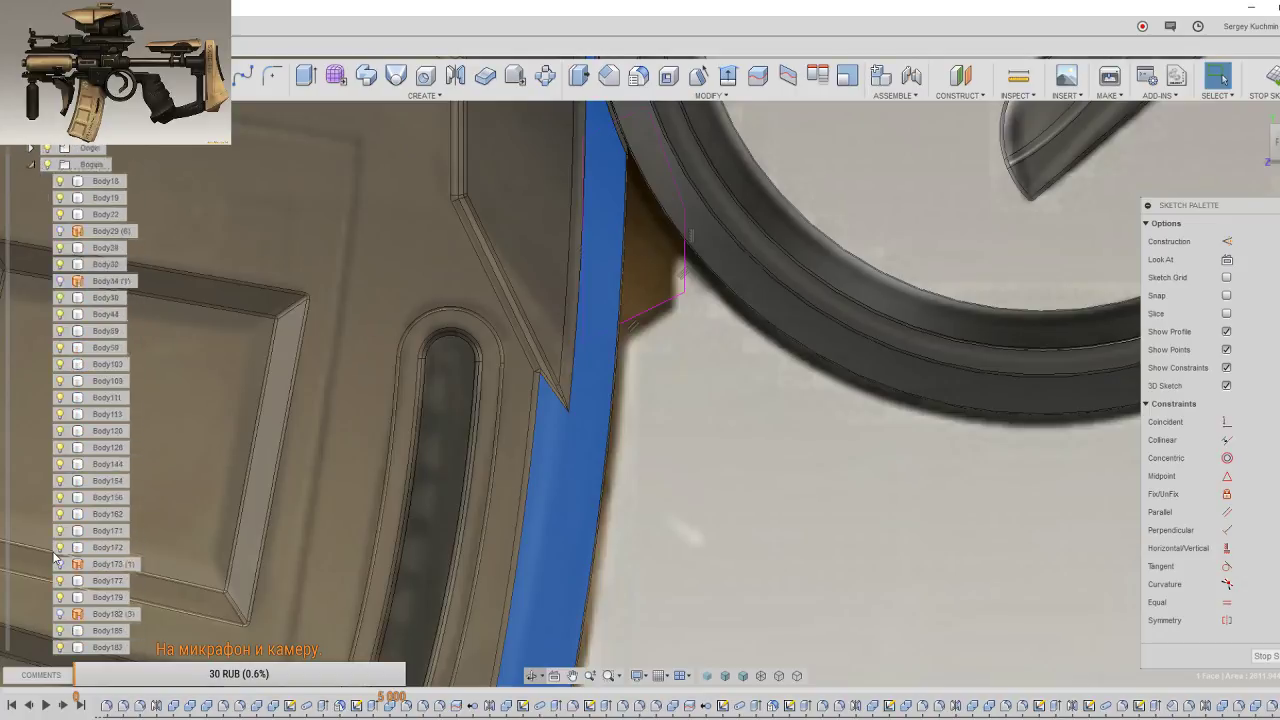
scroll(55, 557, "down", 2)
scroll(55, 557, "down", 2)
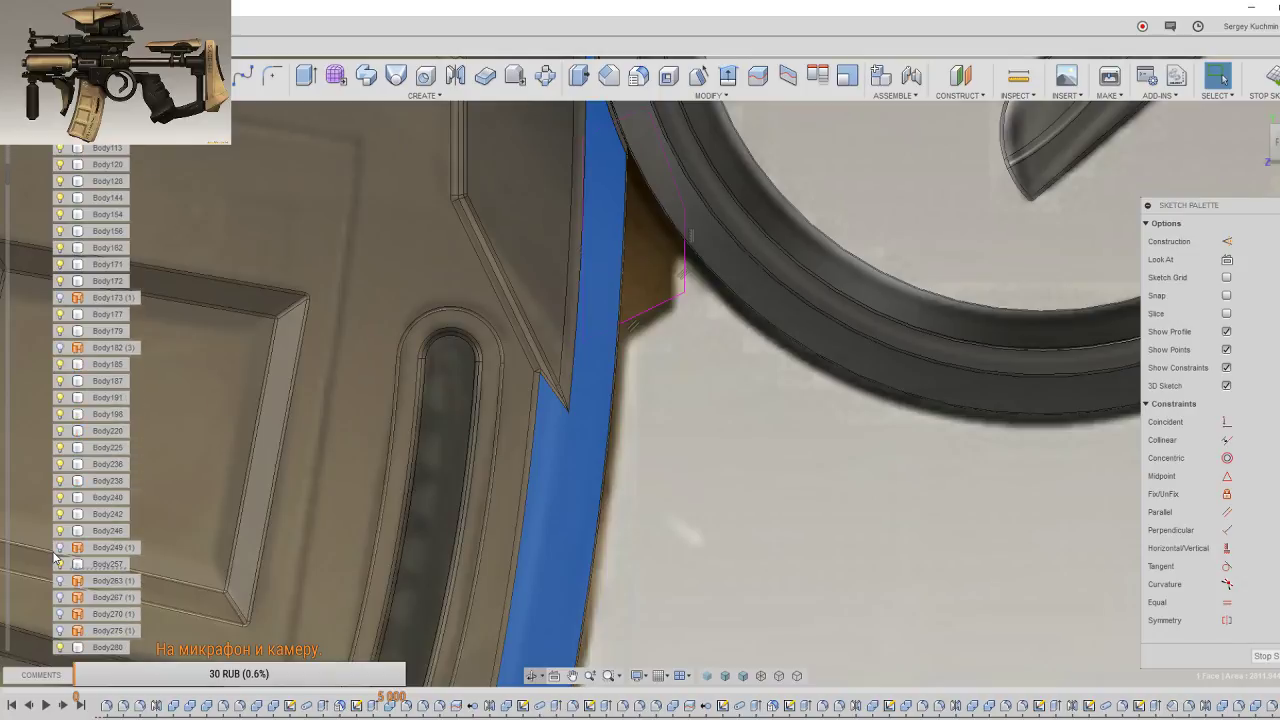
scroll(55, 557, "down", 1)
scroll(55, 543, "down", 1)
scroll(55, 545, "down", 2)
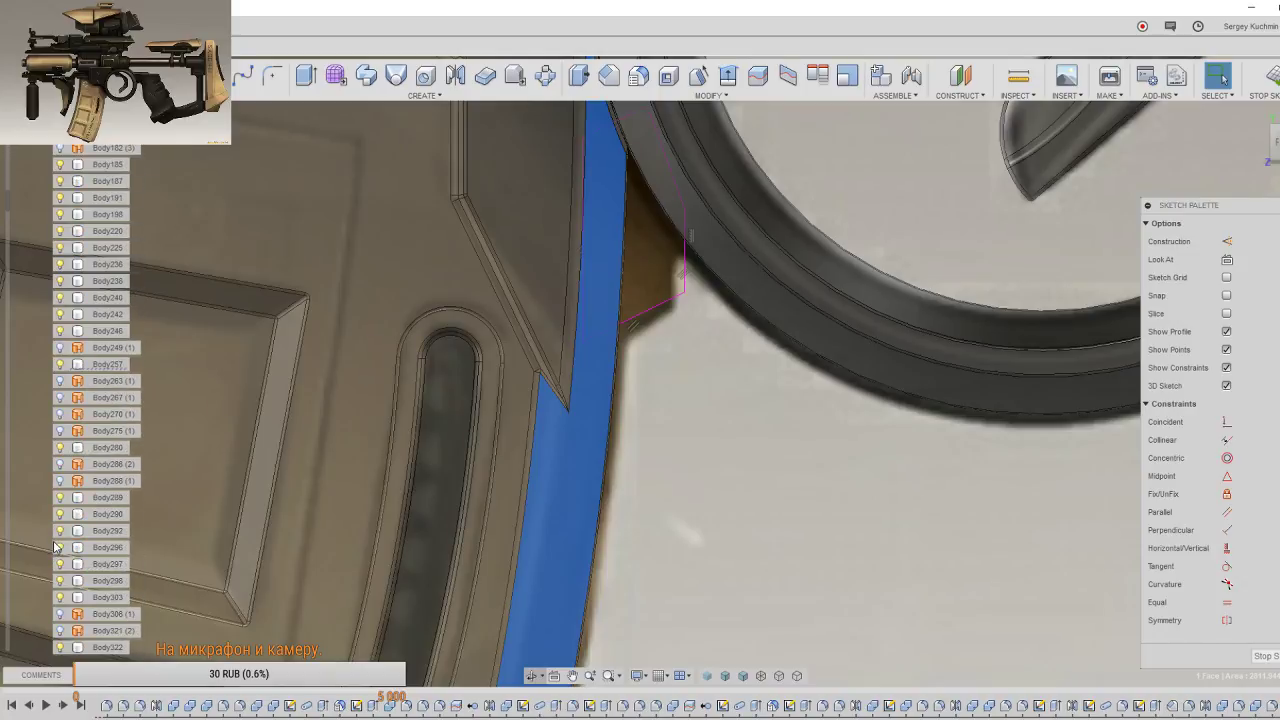
scroll(55, 545, "down", 2)
scroll(55, 546, "down", 2)
scroll(55, 548, "down", 1)
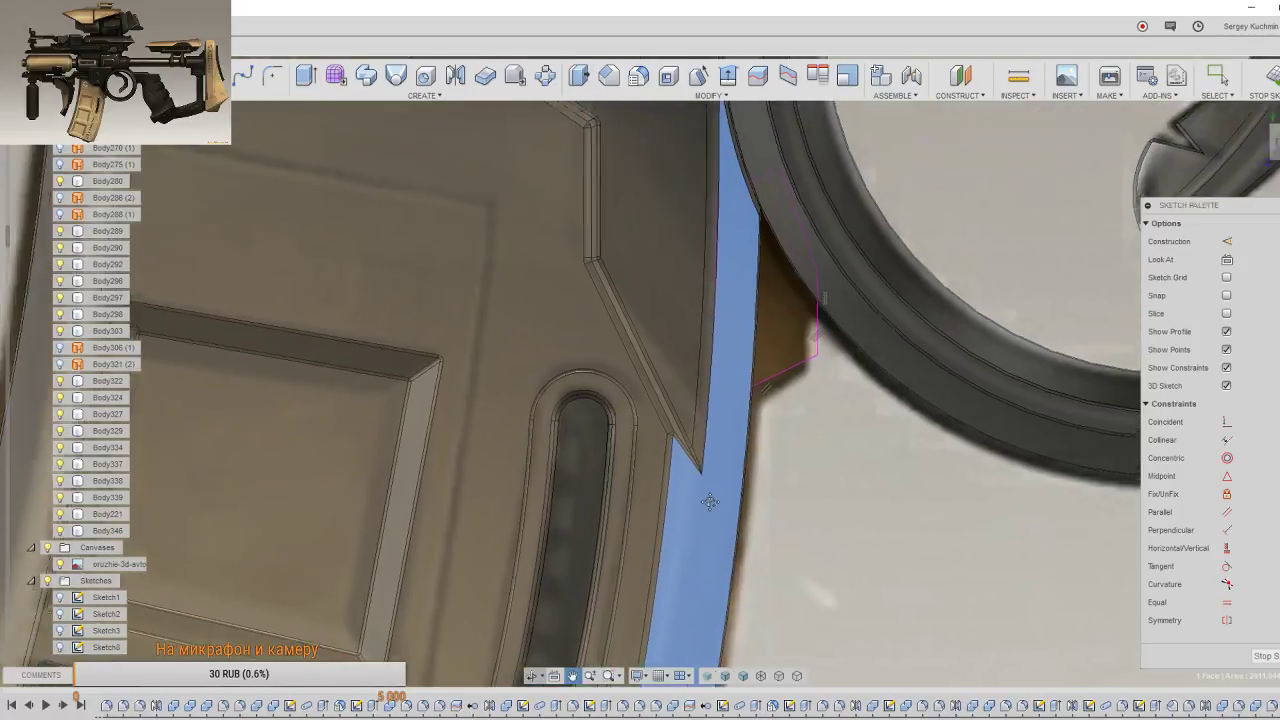
middle_click_drag(496, 408, 636, 438)
mouse_move(817, 512)
left_mouse_down()
mouse_move(642, 603)
mouse_move(610, 603)
left_mouse_up()
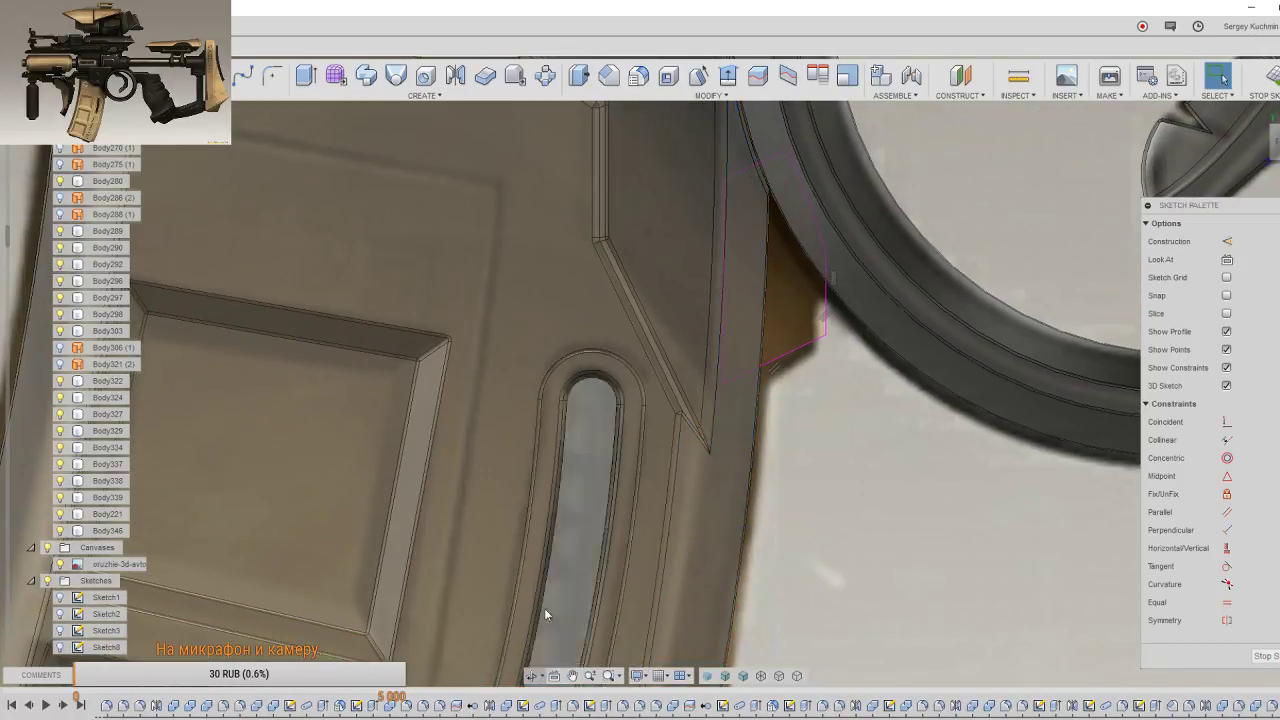
scroll(124, 500, "up", 2)
scroll(124, 500, "up", 2)
scroll(124, 500, "up", 1)
scroll(124, 500, "up", 2)
scroll(124, 500, "up", 2)
scroll(124, 497, "up", 1)
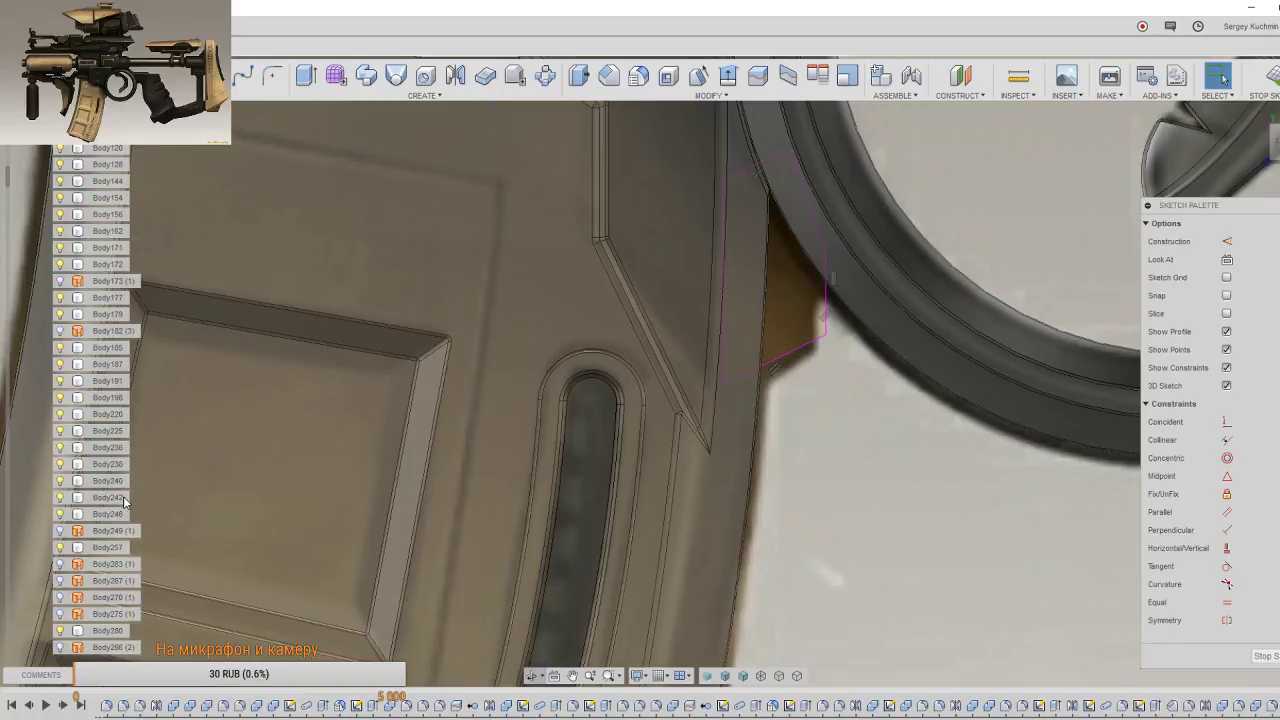
scroll(123, 496, "up", 2)
scroll(123, 496, "up", 2)
scroll(123, 496, "up", 1)
scroll(123, 496, "up", 2)
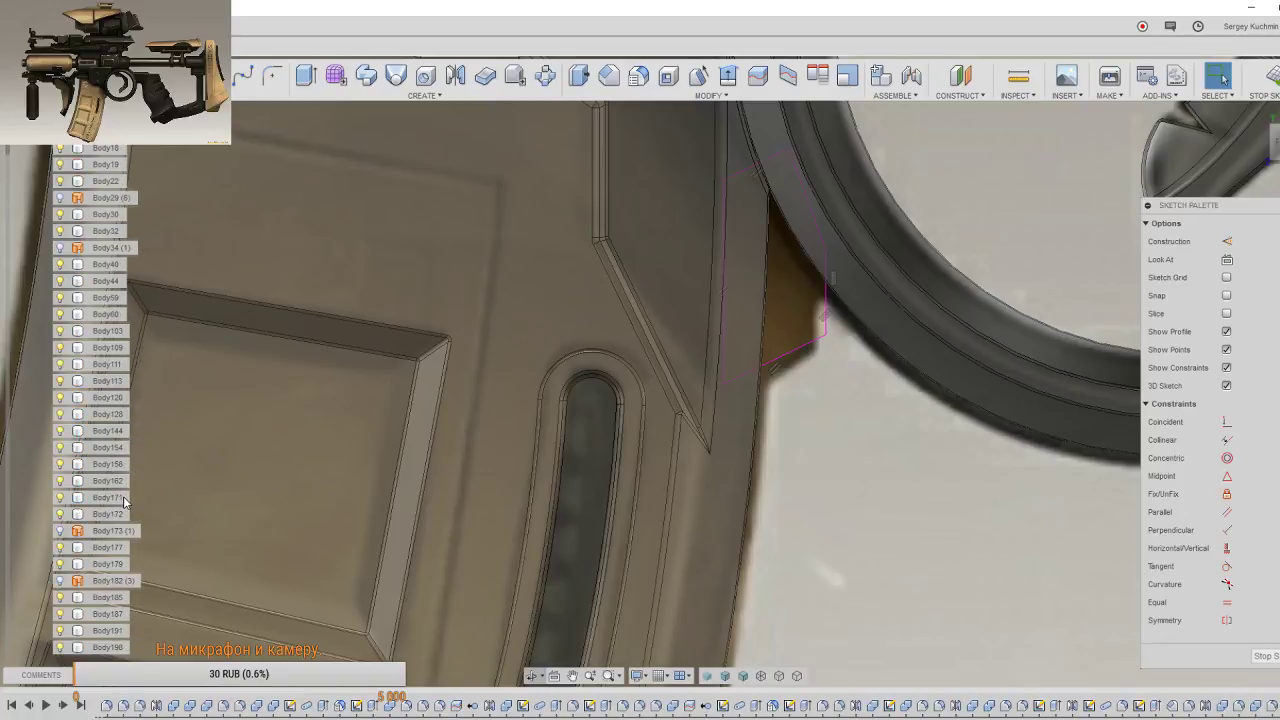
mouse_move(690, 476)
middle_mouse_down()
mouse_move(771, 472)
mouse_move(837, 350)
middle_mouse_up()
scroll(771, 472, "down", 1)
scroll(771, 472, "down", 2)
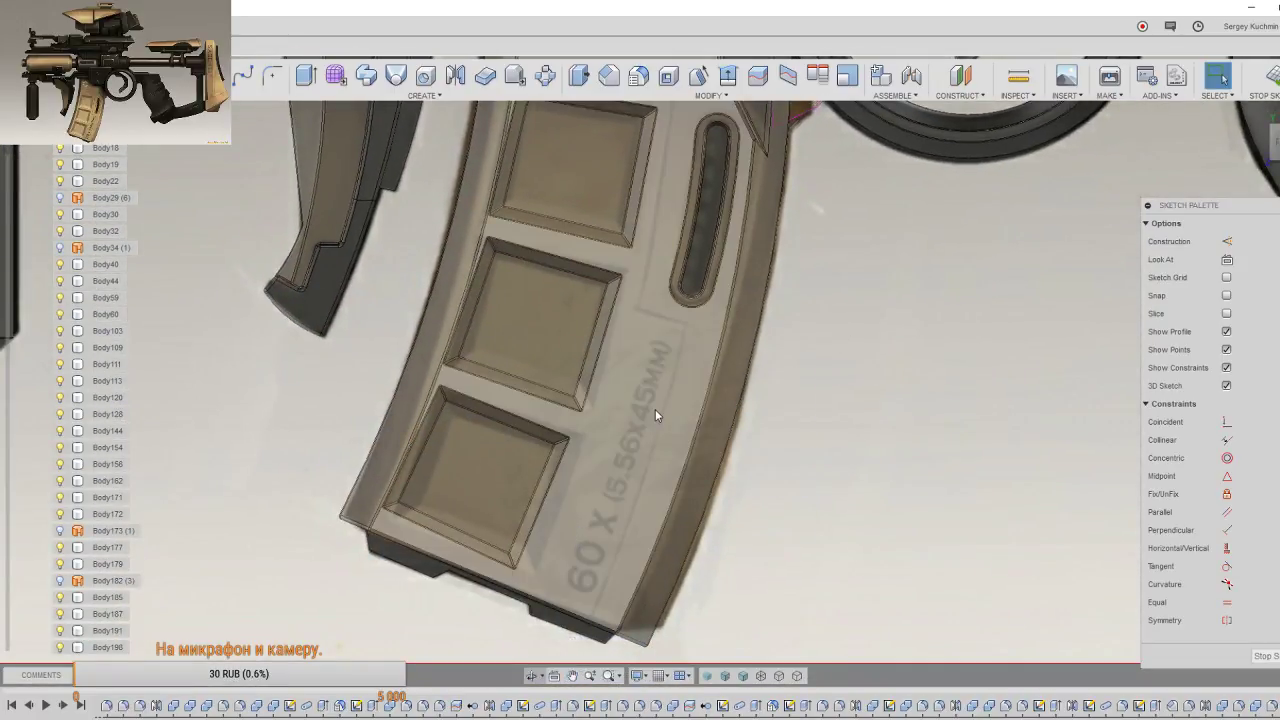
scroll(82, 597, "down", 5)
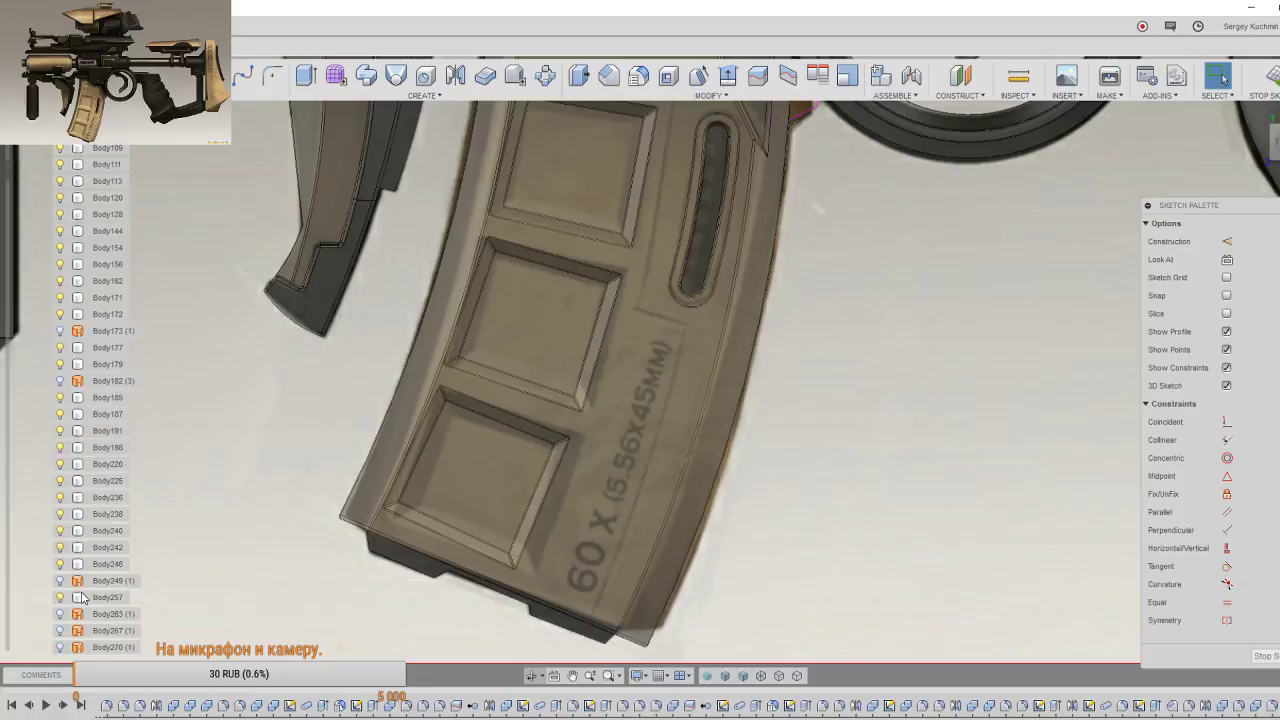
scroll(82, 597, "down", 7)
scroll(560, 400, "down", 3)
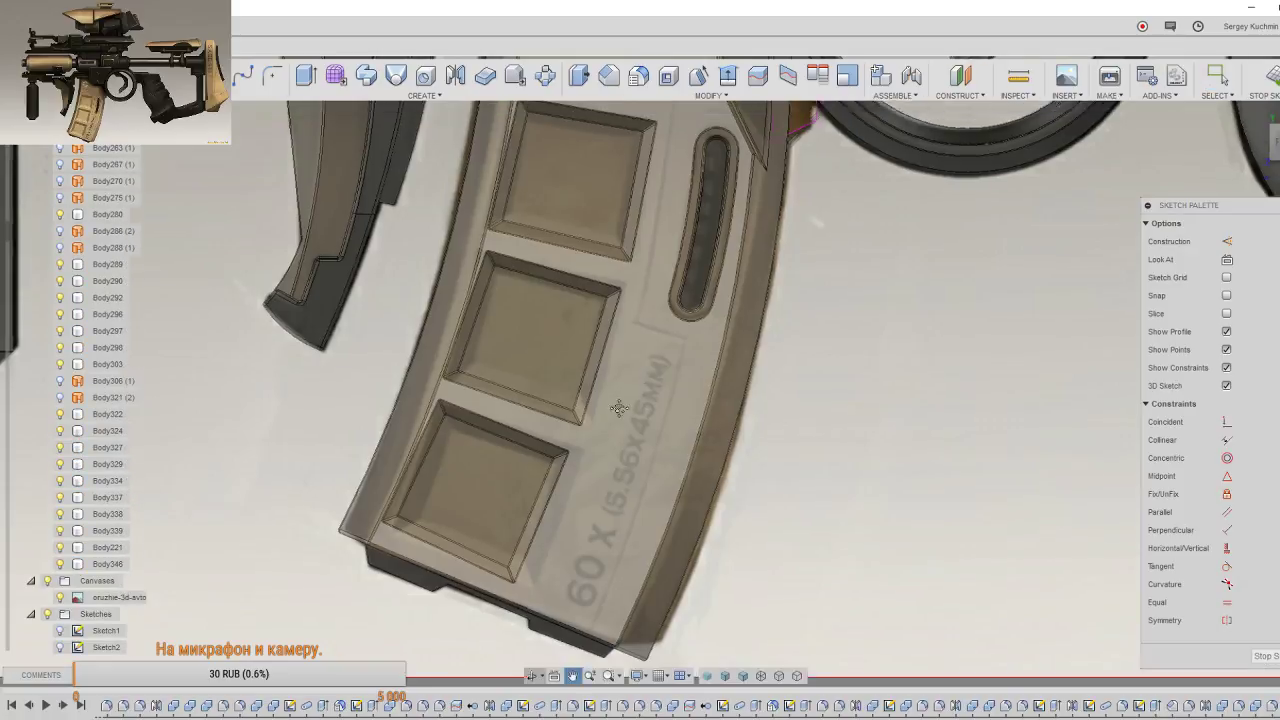
middle_click_drag(560, 400, 600, 500)
scroll(562, 561, "up", 3)
scroll(562, 561, "up", 3)
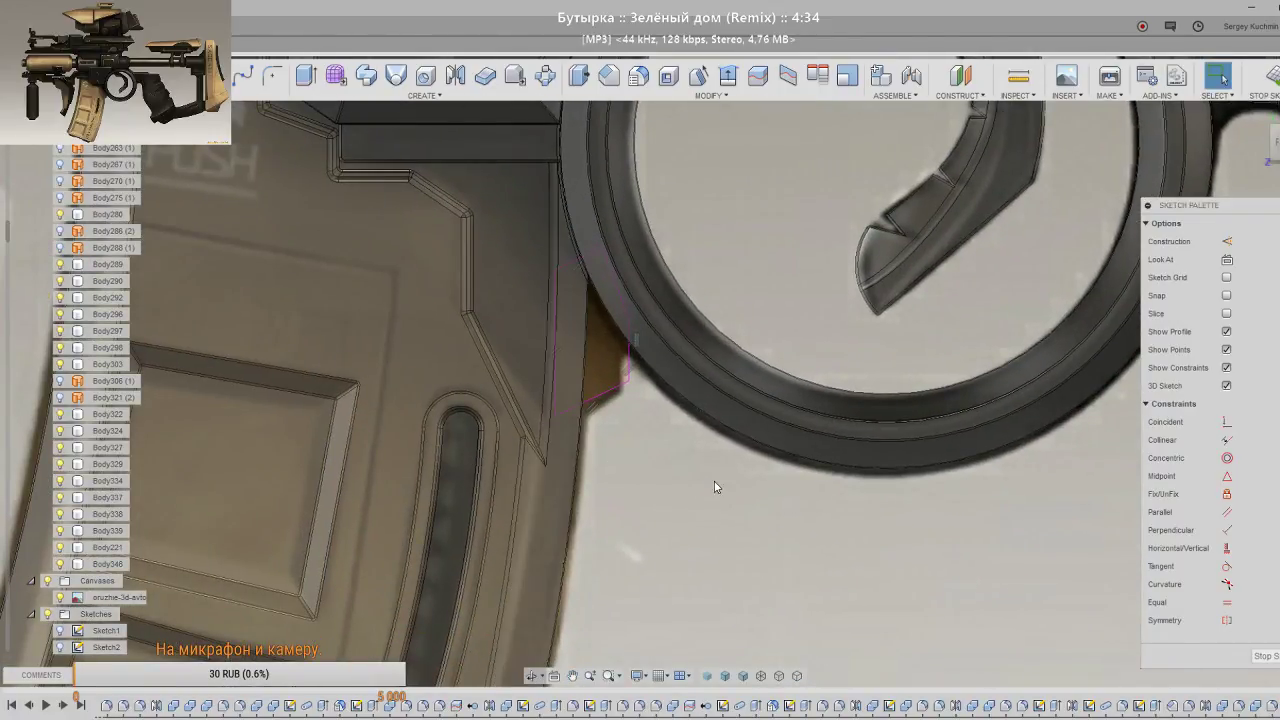
middle_click_drag(554, 414, 654, 446)
left_click(1265, 656)
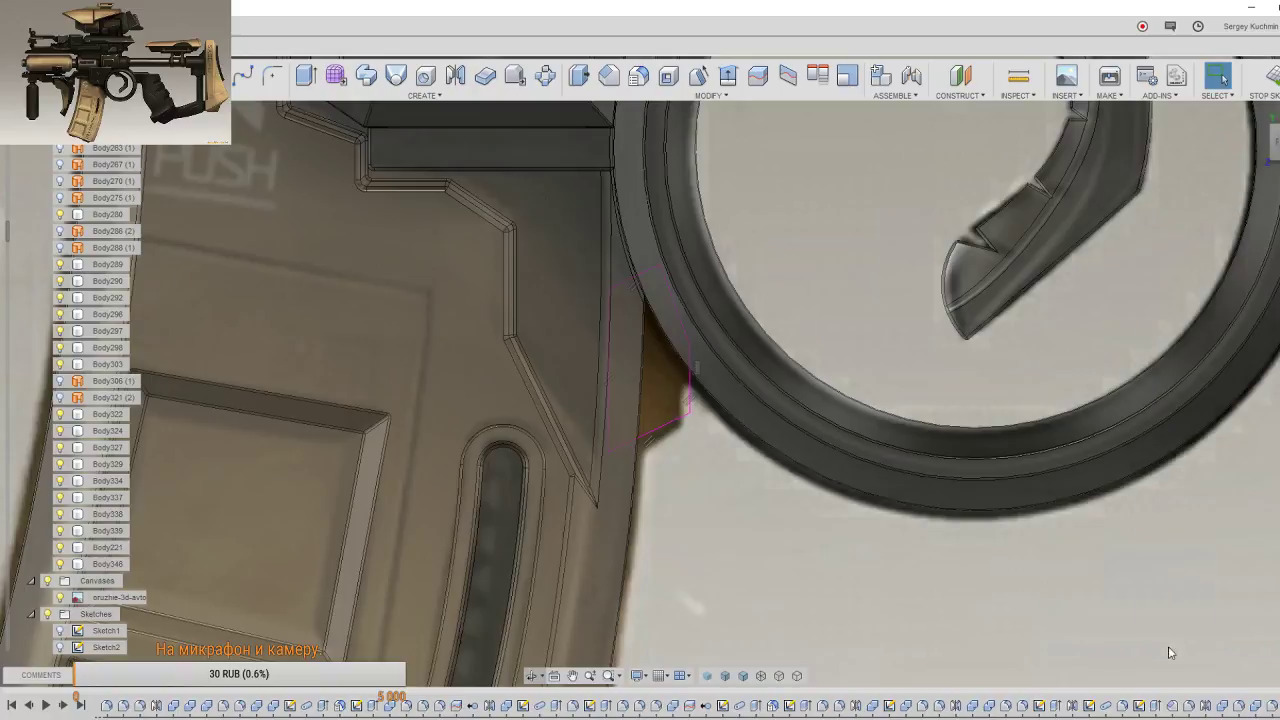
Step: Drag the sketch's bottom-left and right corners inward so the profile hugs the magazine edge
scroll(569, 495, "up", 3)
scroll(569, 495, "up", 2)
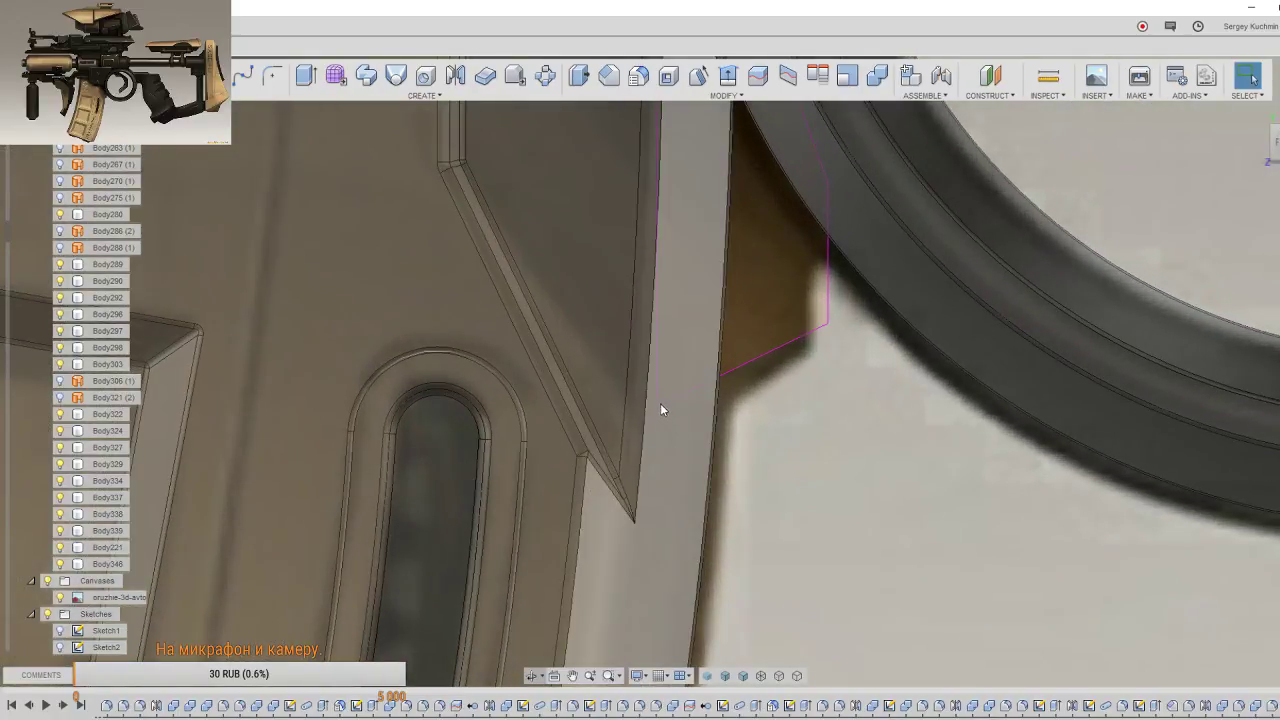
left_click(600, 625)
scroll(100, 600, "up", 2)
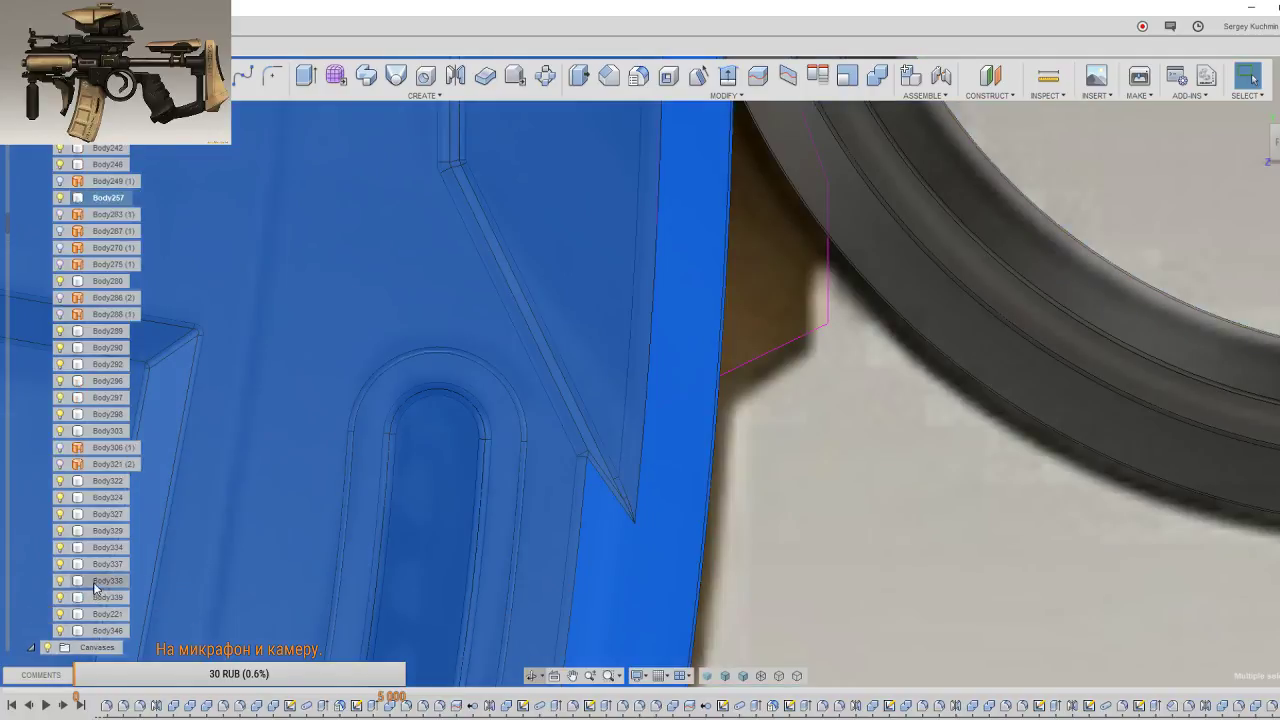
scroll(96, 590, "up", 1)
scroll(100, 575, "up", 2)
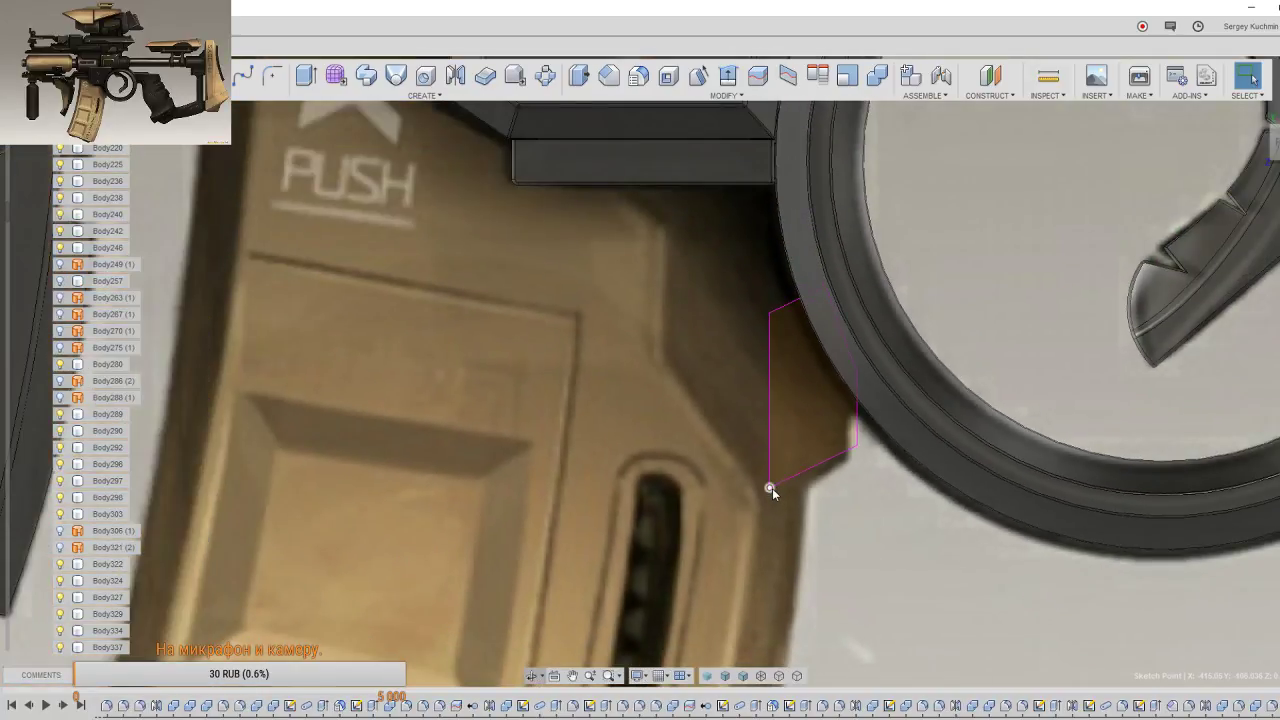
left_click_drag(770, 489, 780, 489)
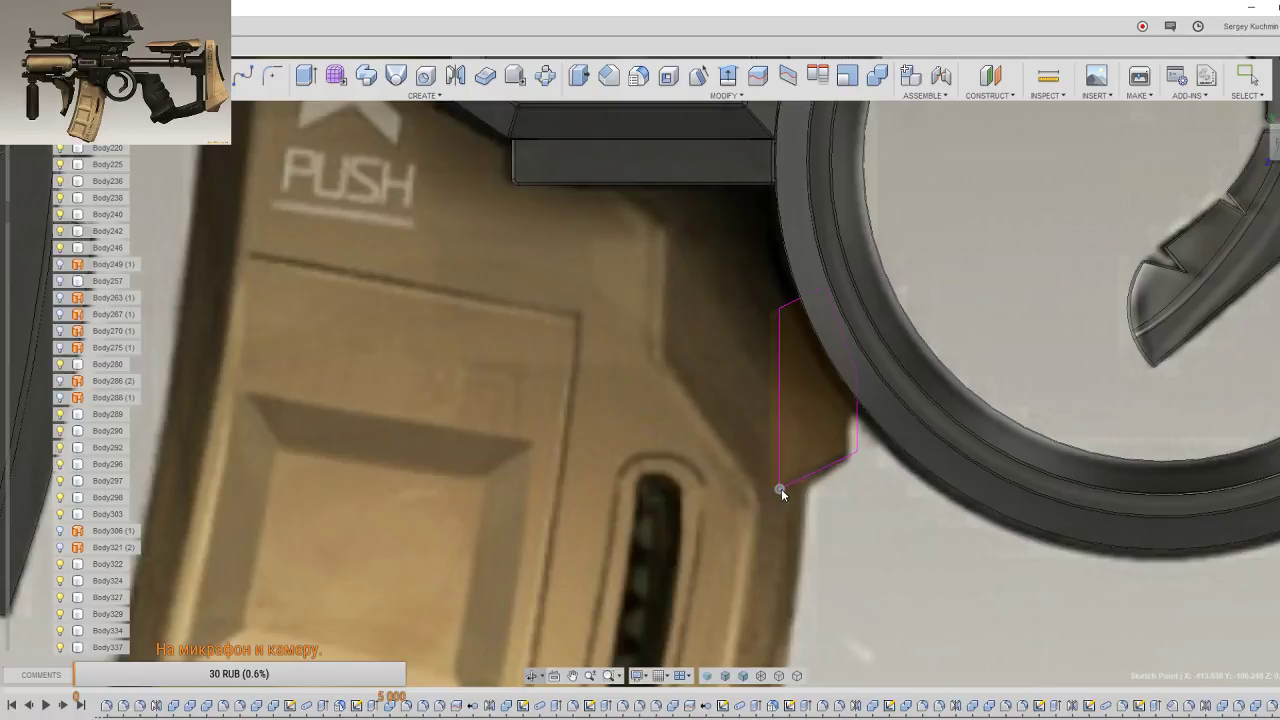
left_click(852, 465)
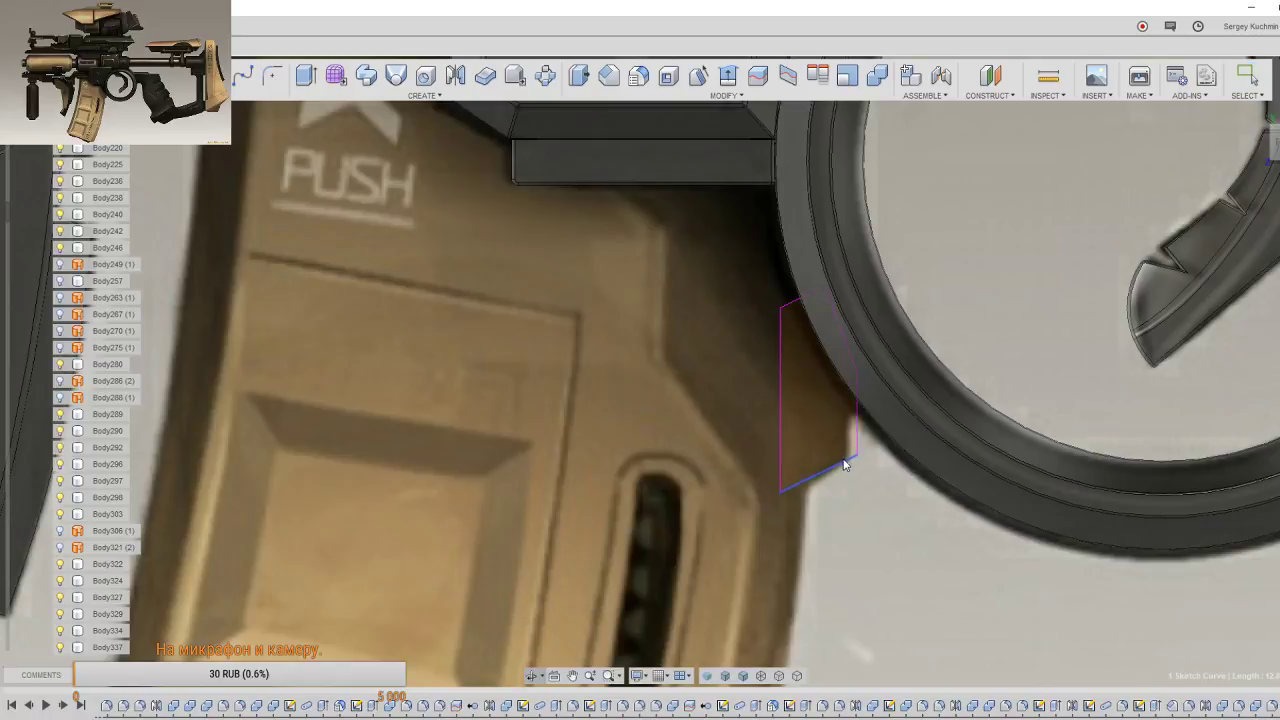
left_click_drag(856, 459, 848, 469)
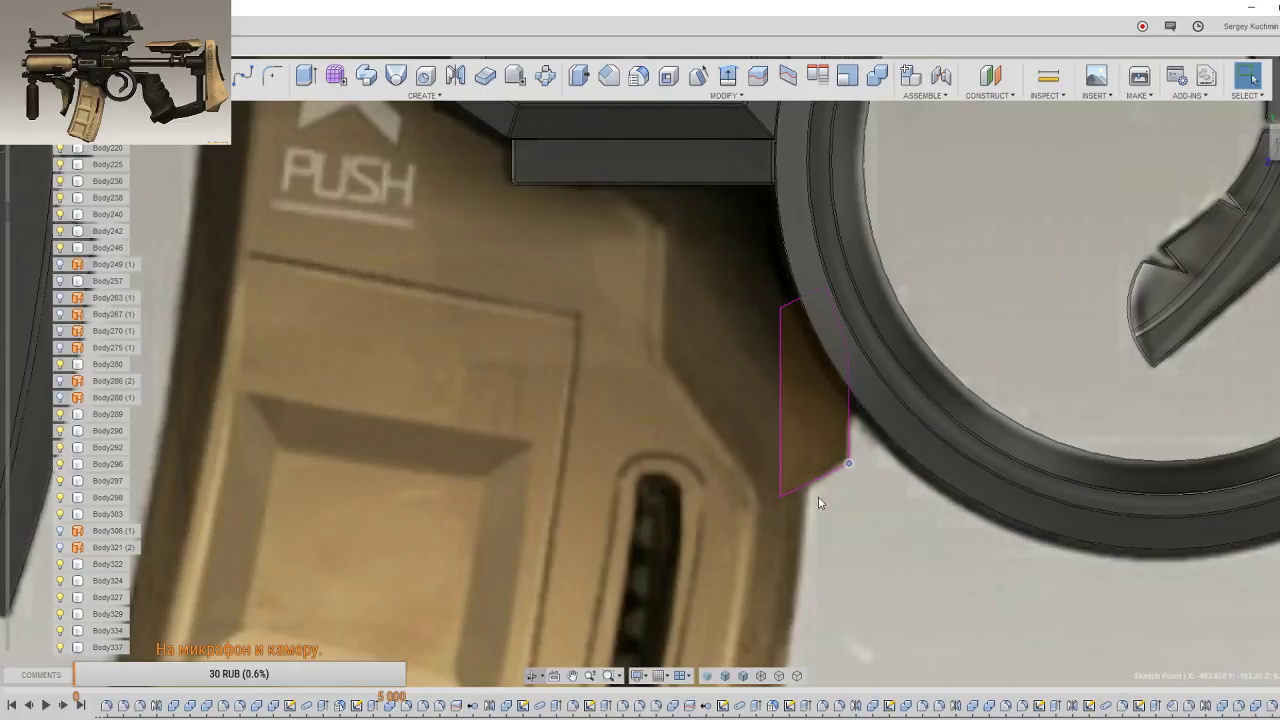
Step: Zoom out and collapse the Sketches folder in the browser
scroll(805, 520, "down", 2)
scroll(803, 540, "down", 1)
scroll(800, 560, "down", 1)
scroll(735, 465, "down", 1)
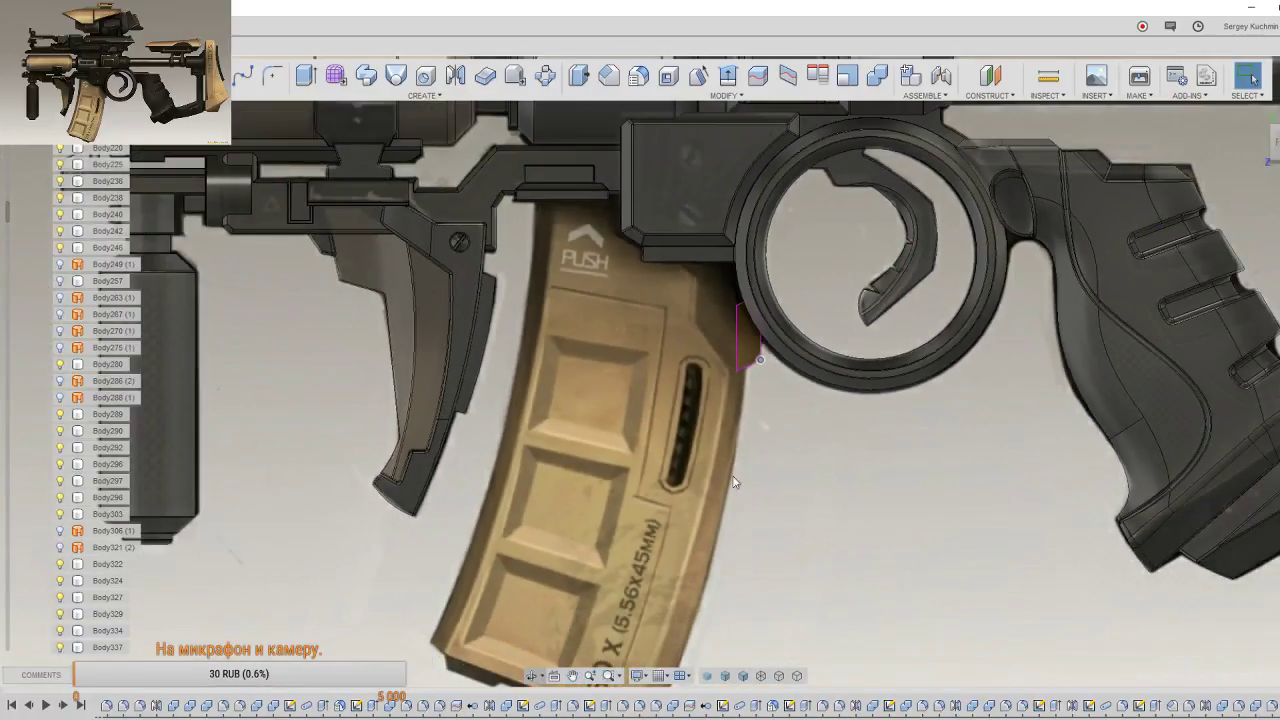
scroll(758, 381, "down", 1)
scroll(758, 381, "down", 1)
scroll(760, 360, "down", 1)
scroll(763, 346, "down", 1)
scroll(700, 440, "down", 1)
scroll(665, 425, "up", 1)
scroll(666, 427, "up", 1)
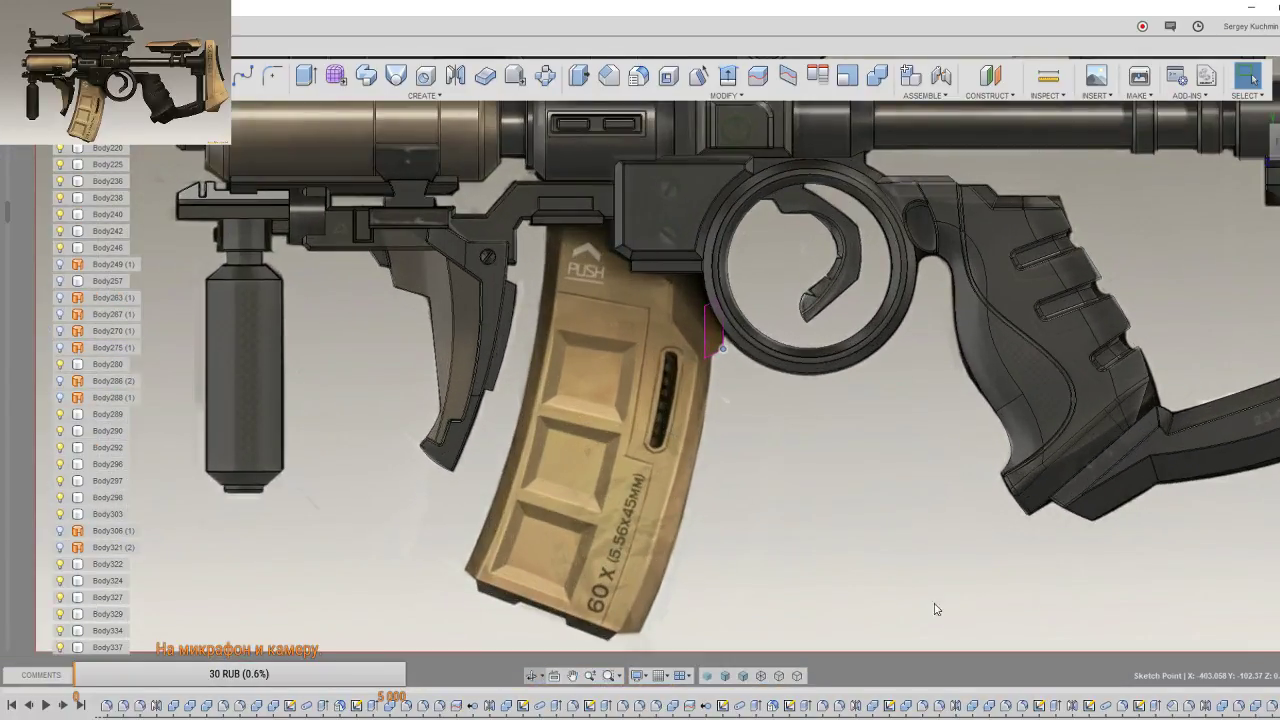
middle_click_drag(826, 514, 853, 472)
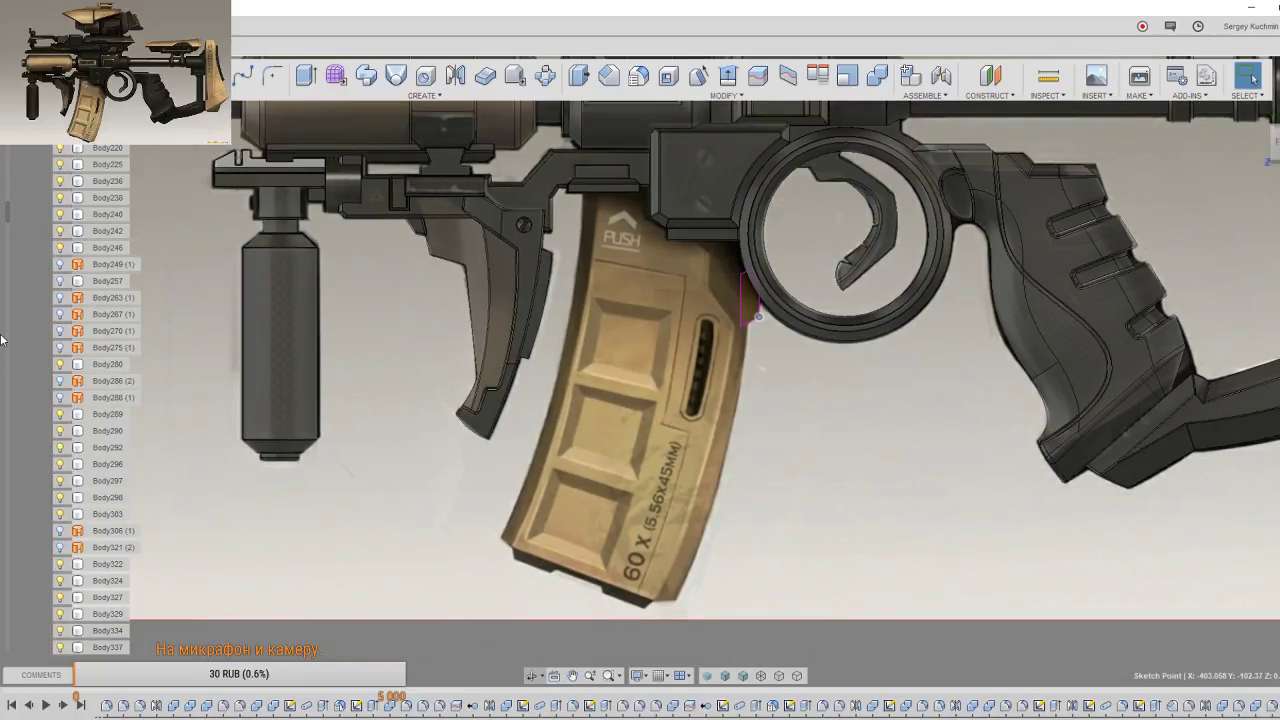
scroll(37, 338, "up", 1)
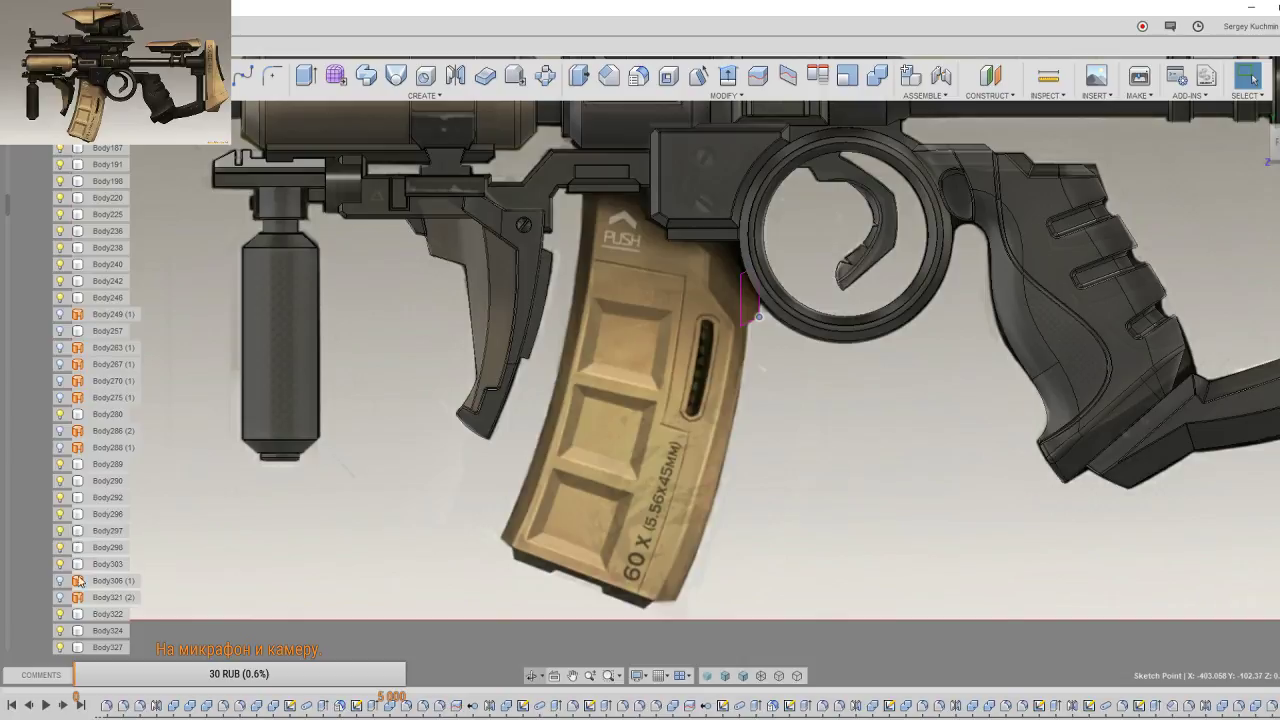
scroll(80, 600, "down", 2)
scroll(80, 614, "down", 3)
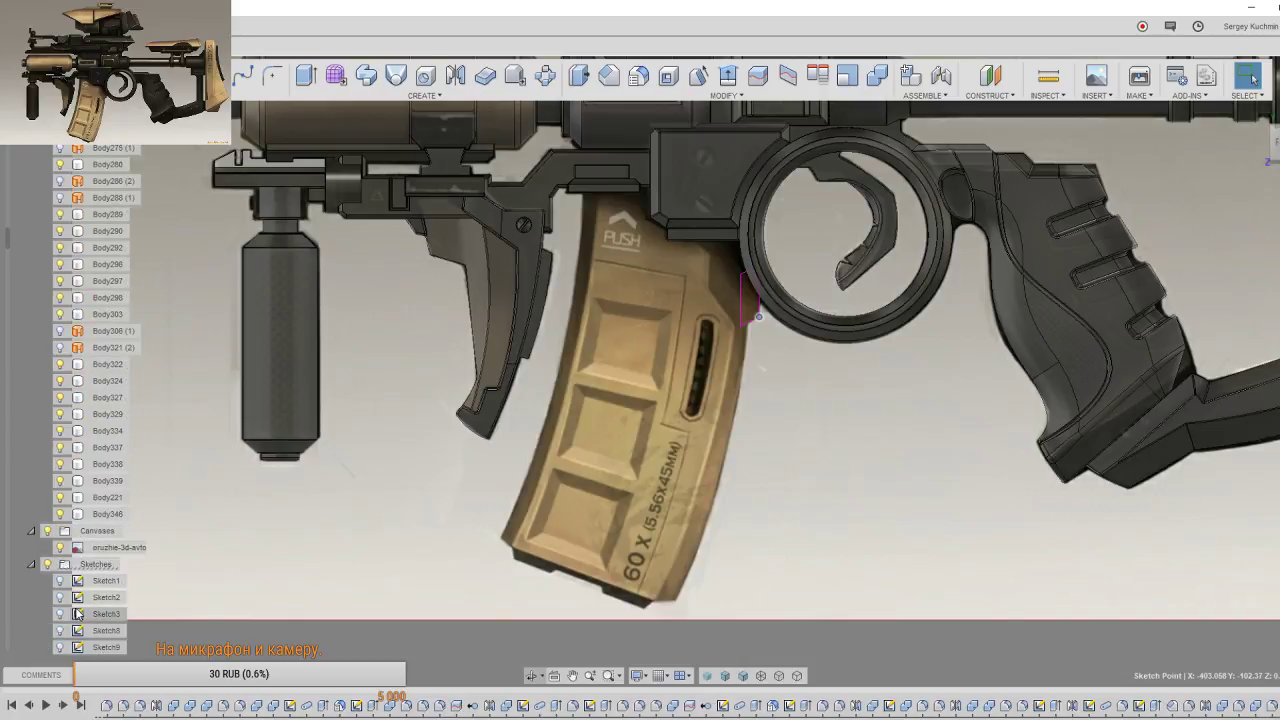
scroll(78, 613, "up", 1)
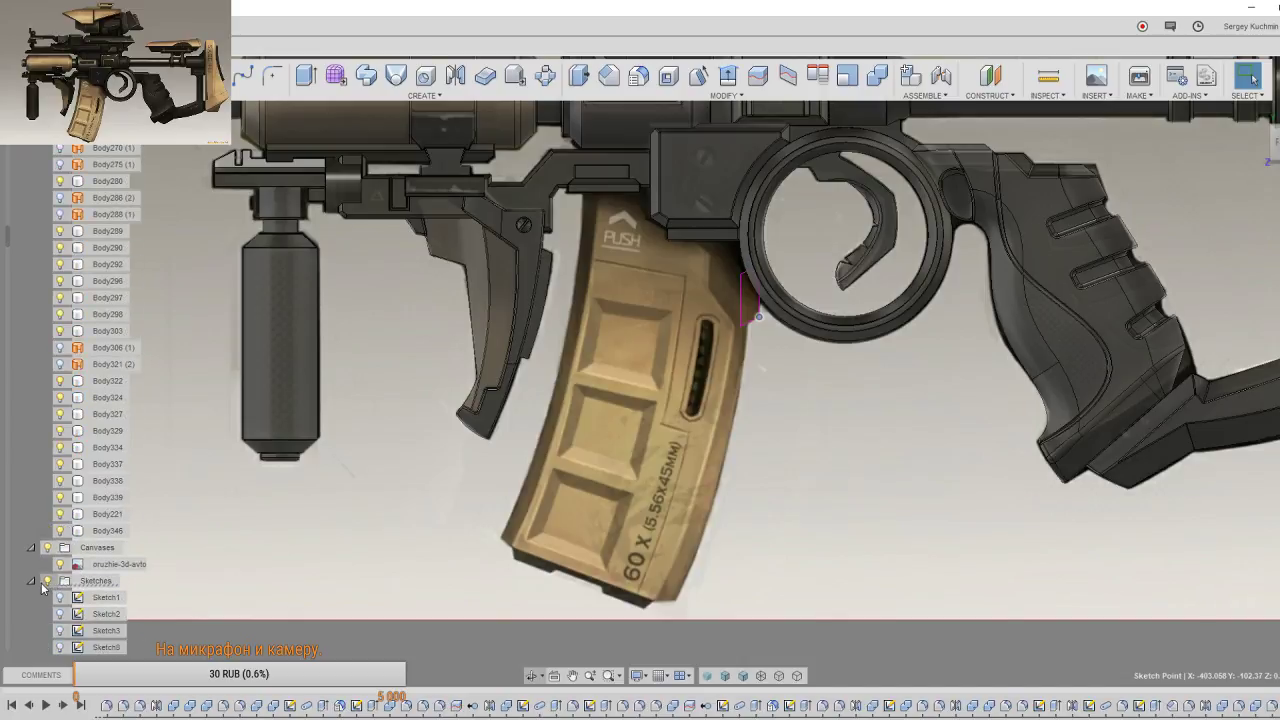
left_click(32, 583)
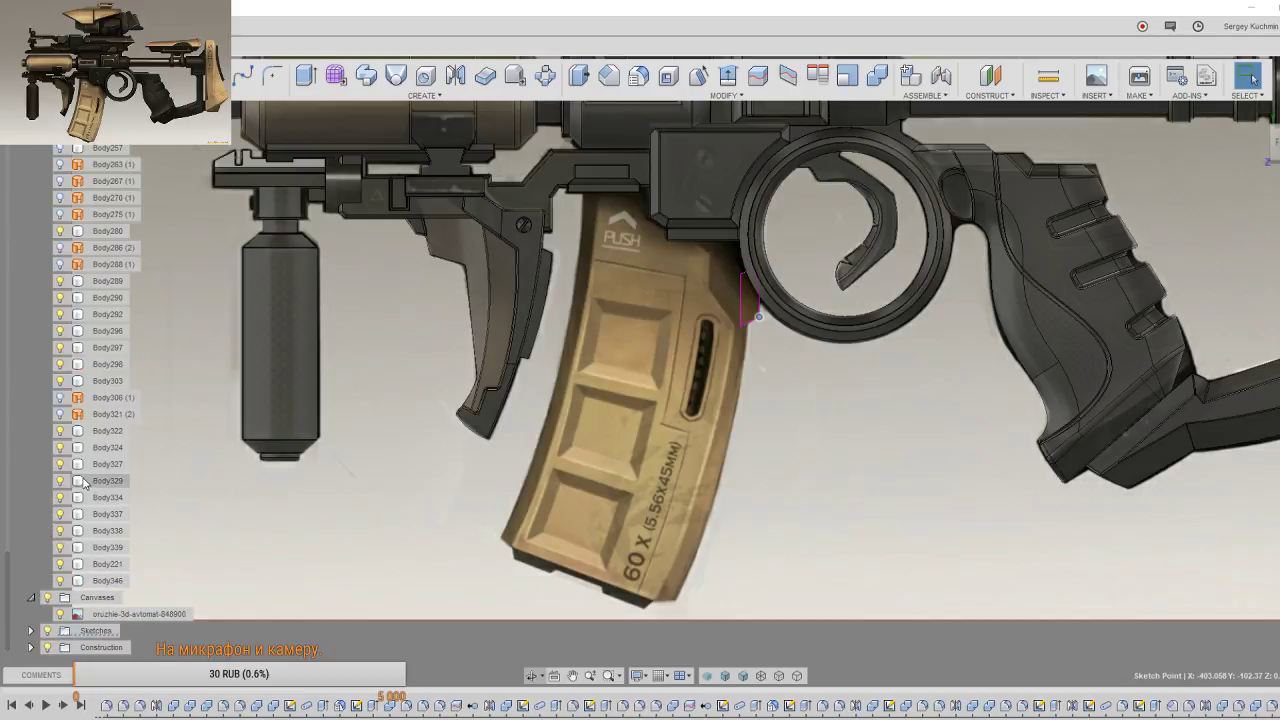
Step: Select Body257, the magazine body, and zoom in on the trigger ring area
scroll(85, 483, "up", 3)
scroll(85, 483, "up", 3)
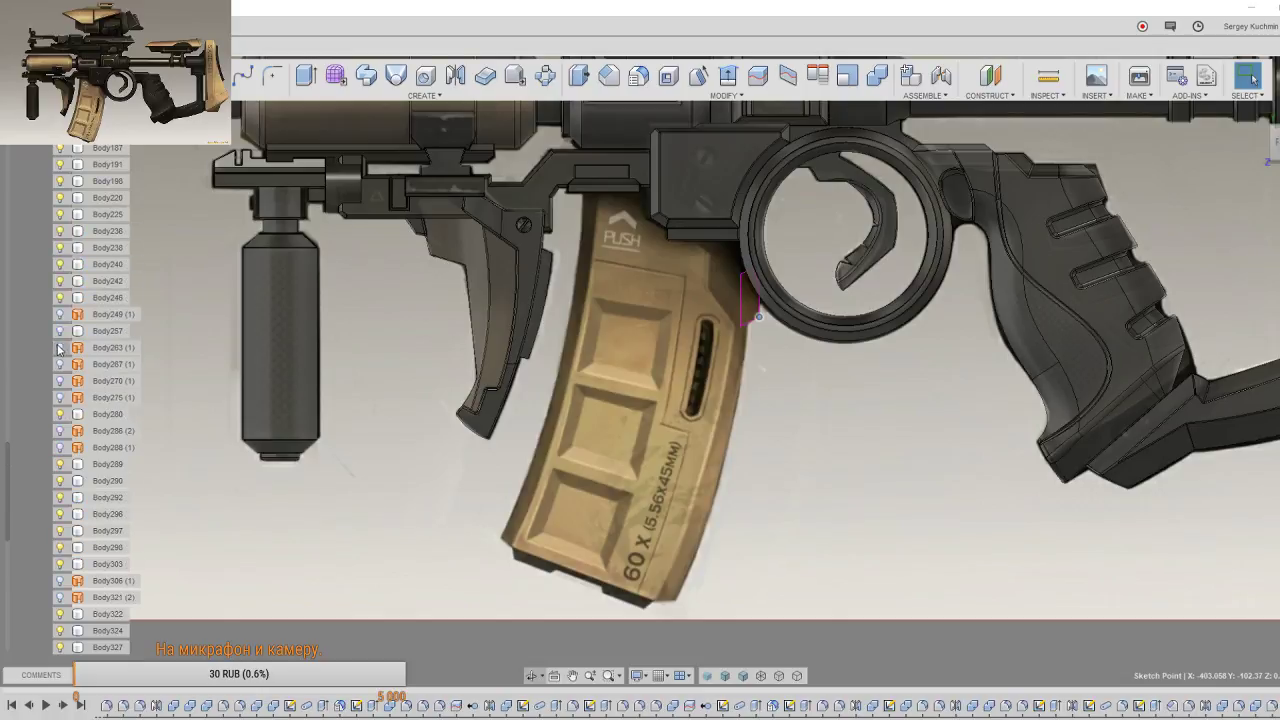
left_click(108, 330)
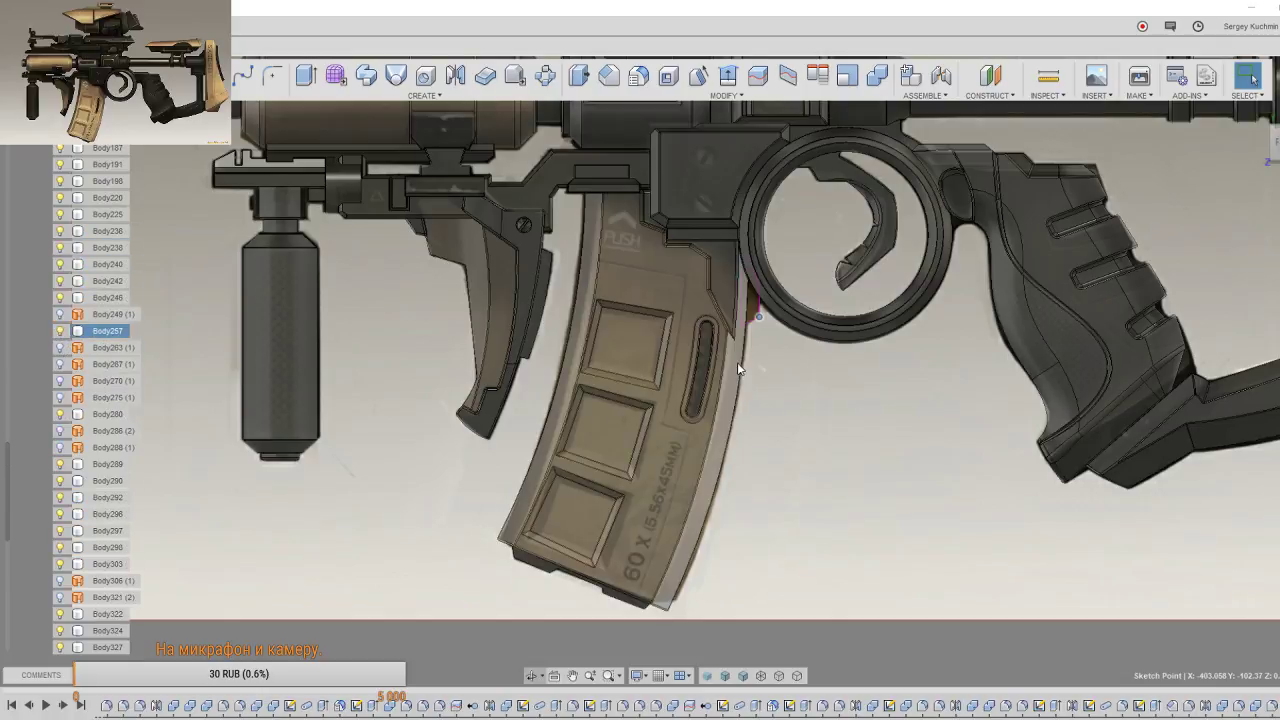
middle_click_drag(737, 362, 606, 447)
scroll(604, 398, "up", 1)
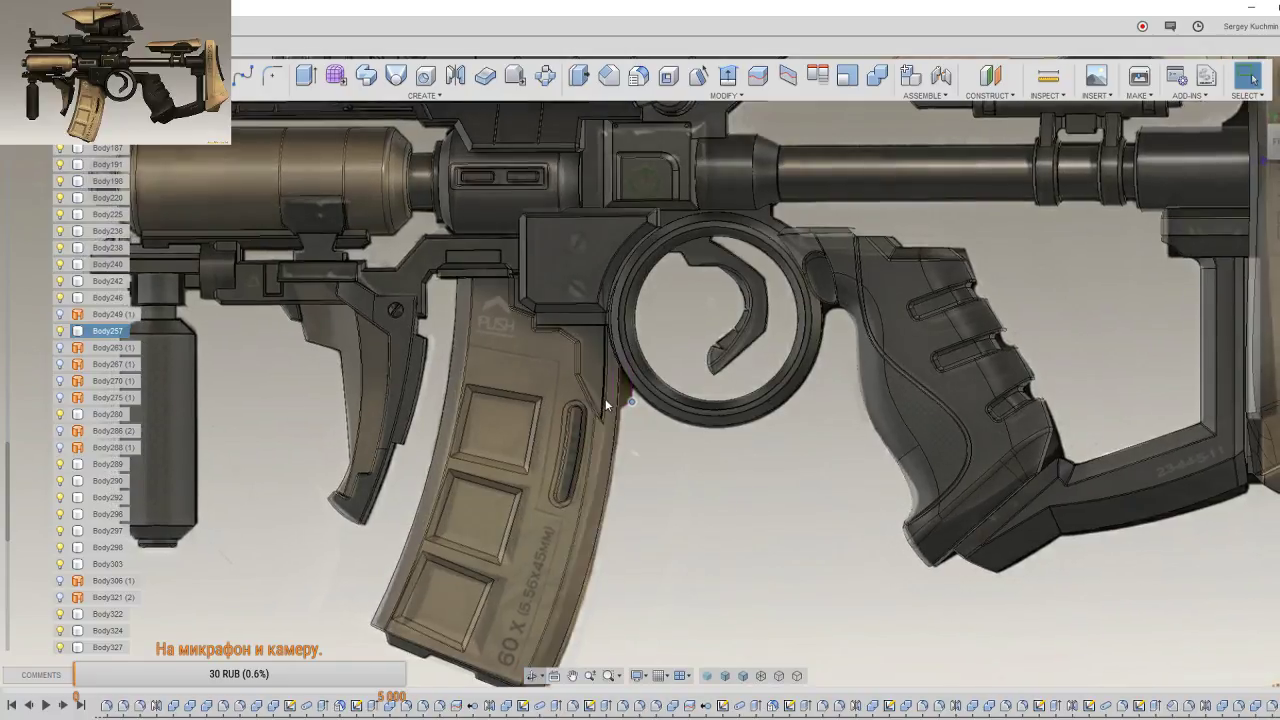
scroll(604, 398, "up", 1)
Step: Extrude the small sketch profile 5 mm with the operation set to New Body
key("e")
scroll(627, 403, "up", 2)
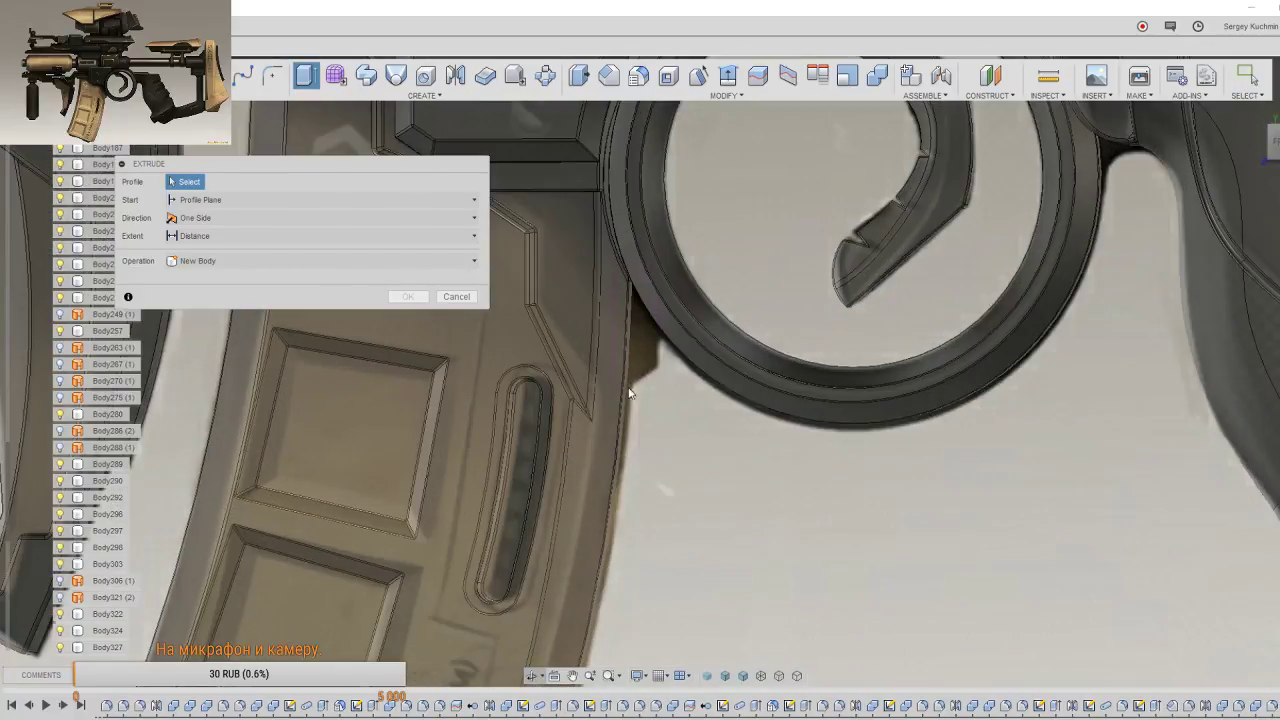
left_click(641, 368)
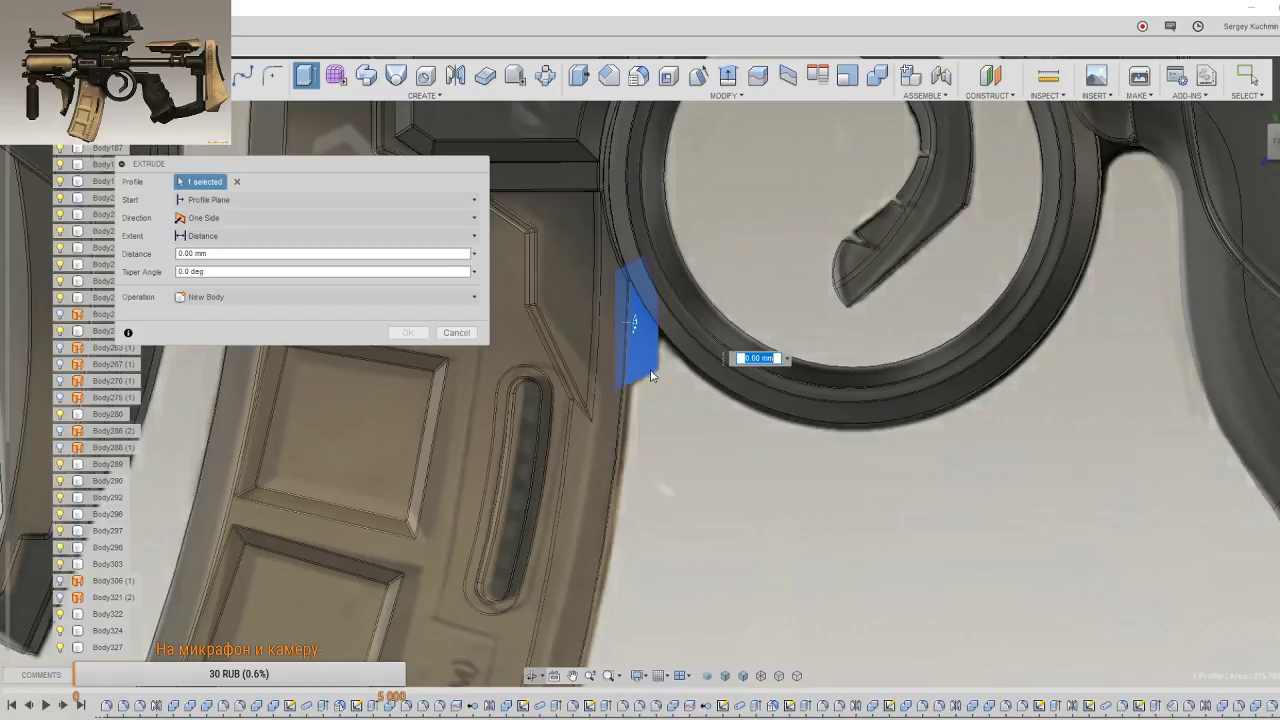
middle_click_drag(643, 342, 630, 330, "shift")
type("5")
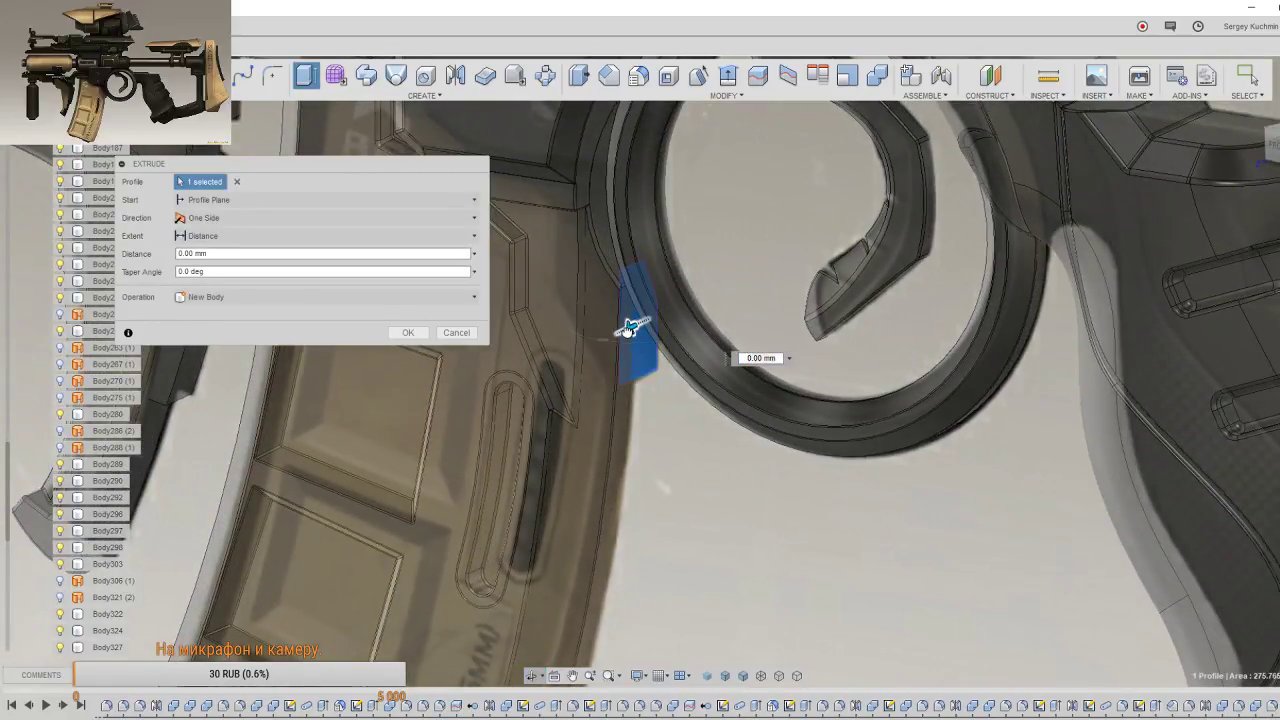
key("Return")
scroll(615, 345, "up", 2)
left_click(374, 302)
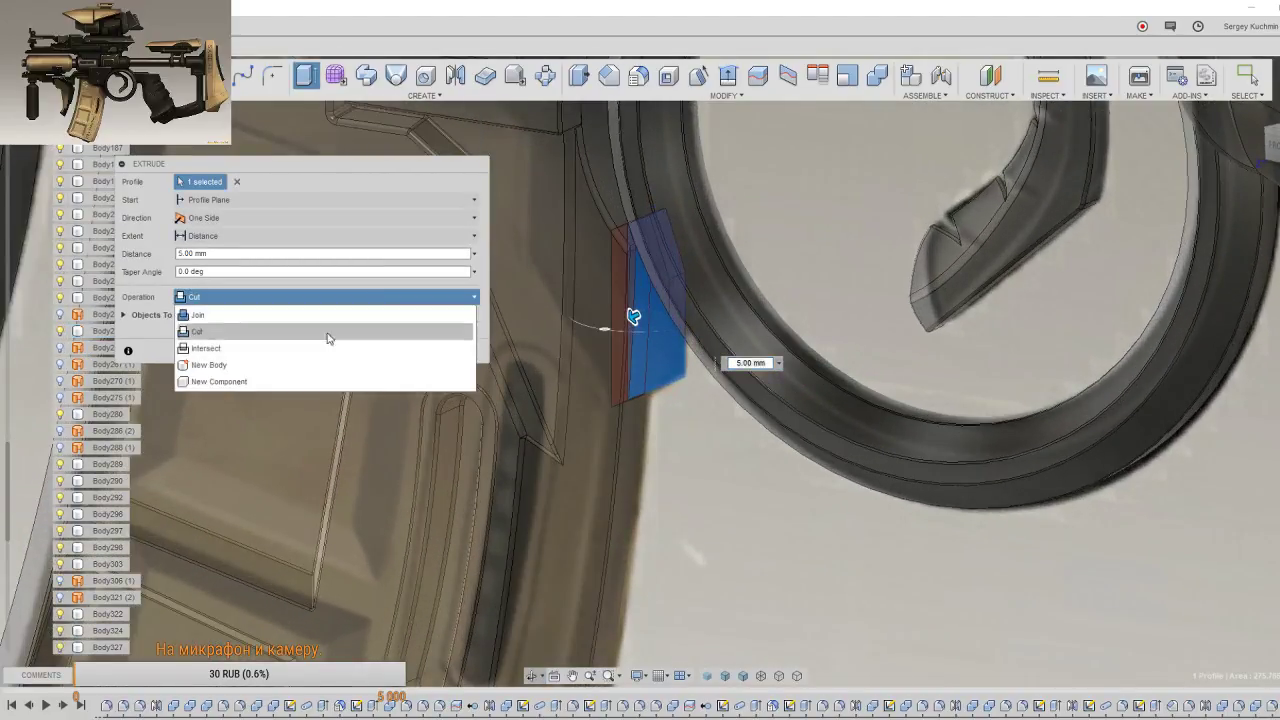
left_click(257, 365)
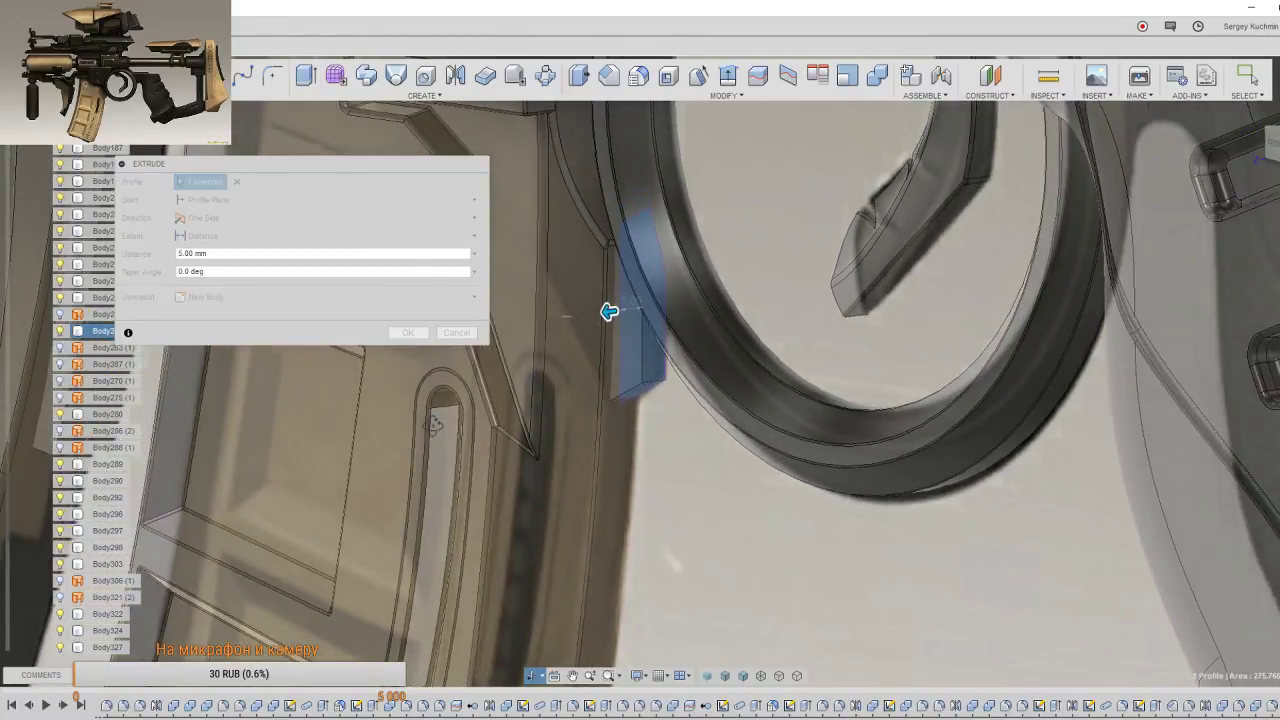
Step: Restore the distance to 5 mm after previewing and commit the extruded block
middle_click_drag(454, 436, 534, 380, "shift")
scroll(655, 260, "up", 3)
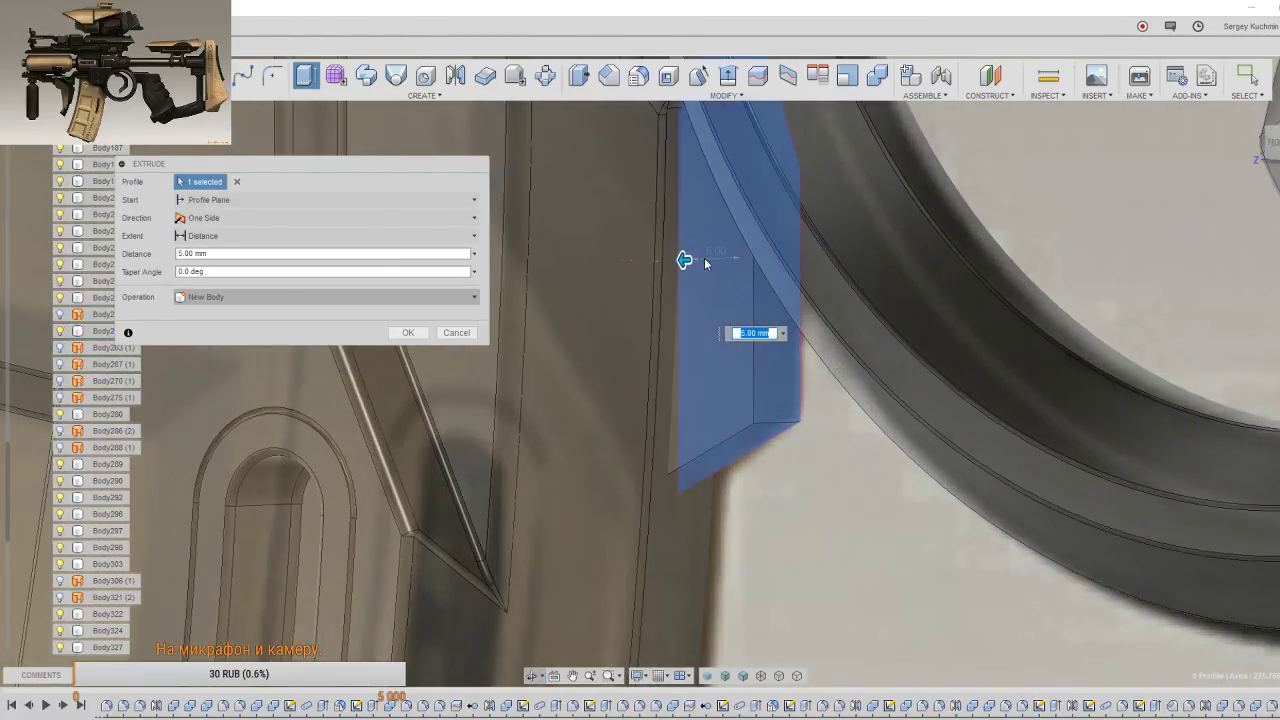
left_click_drag(680, 262, 675, 260)
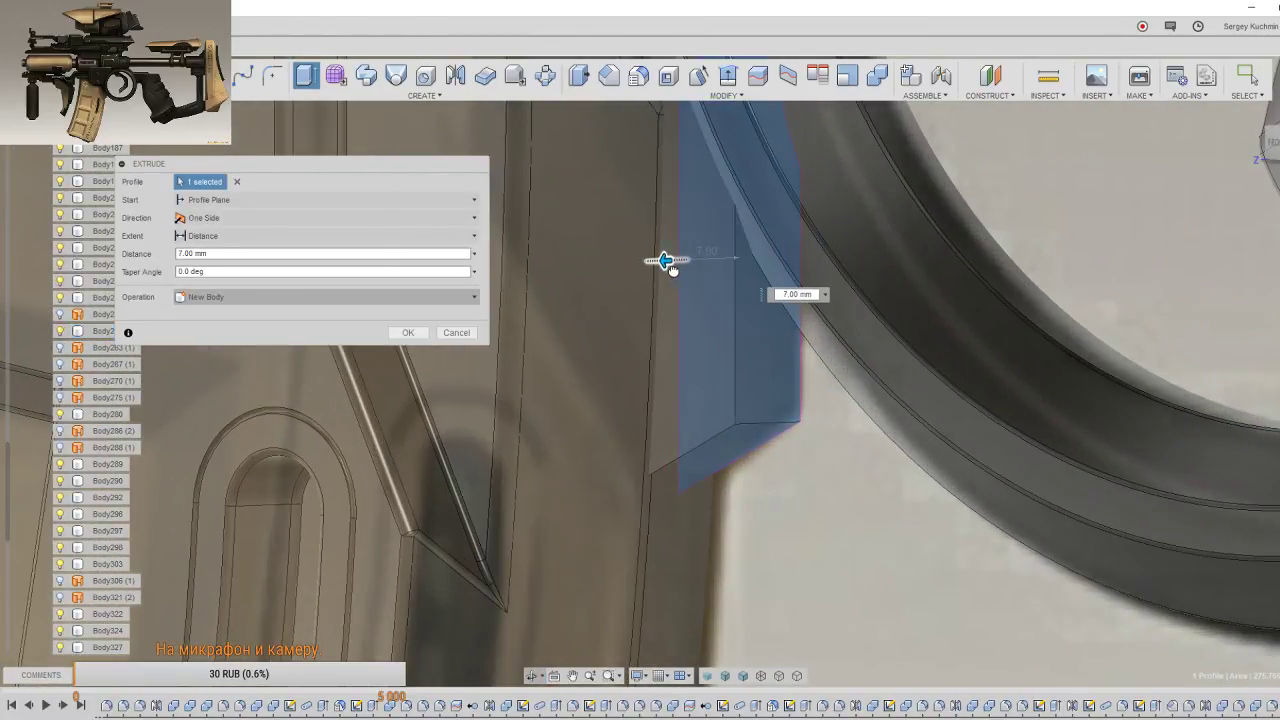
middle_click_drag(668, 321, 666, 443, "shift")
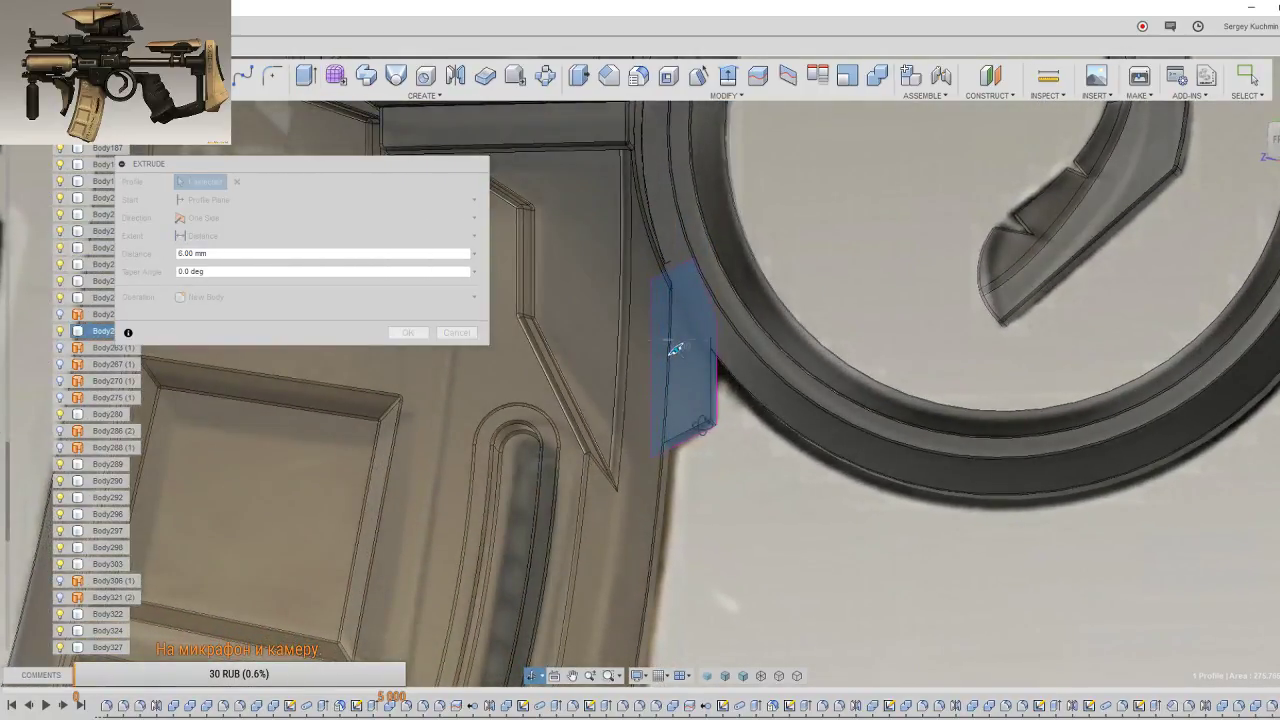
middle_click_drag(675, 348, 673, 348, "shift")
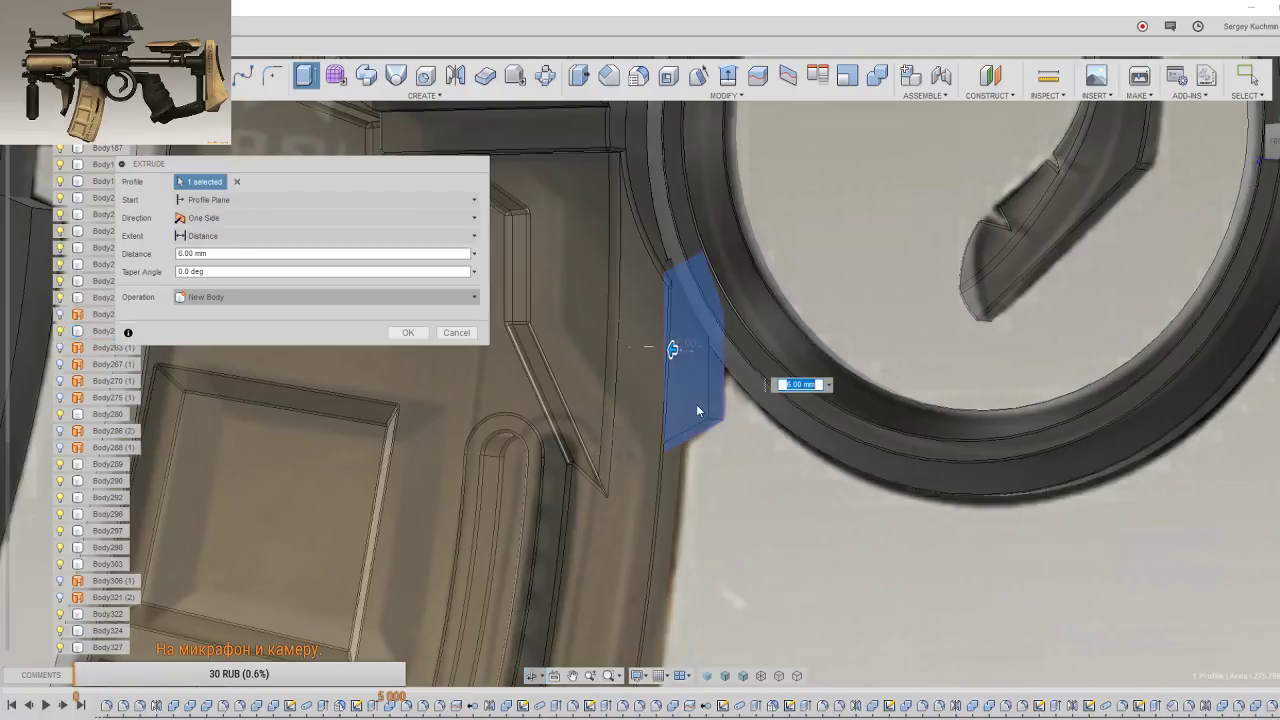
scroll(678, 470, "up", 5)
type("5")
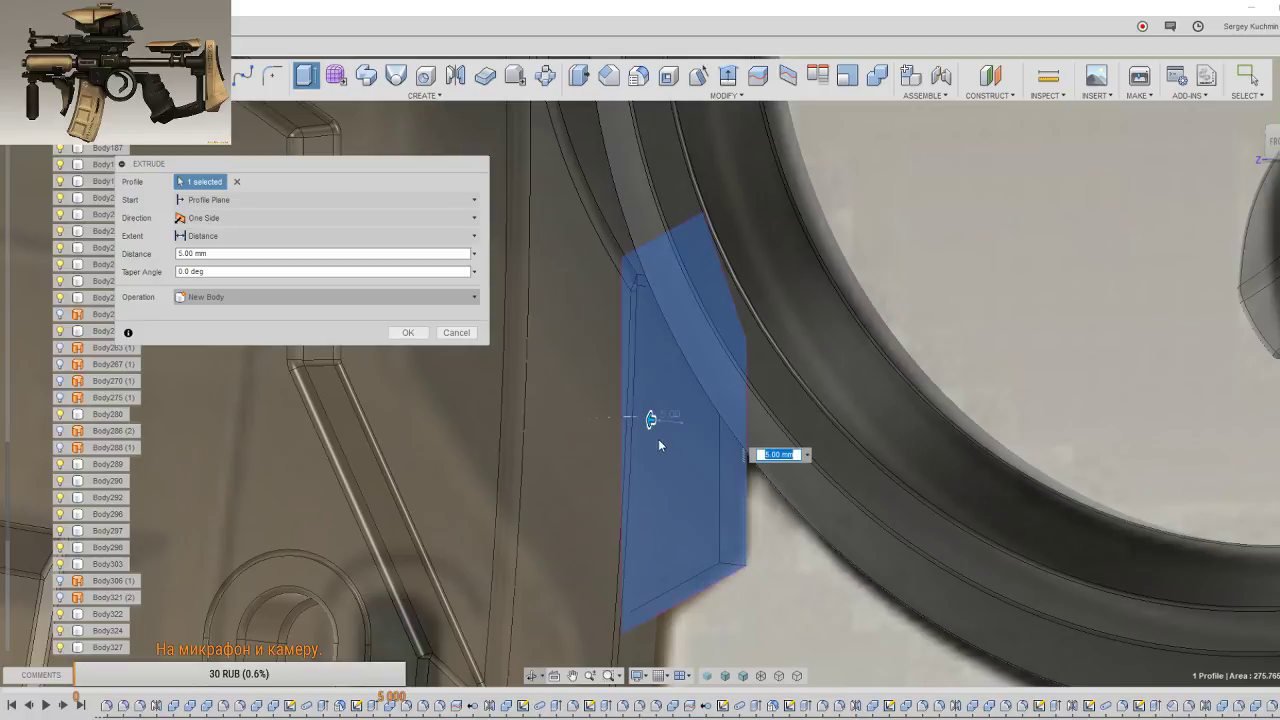
left_click(408, 334)
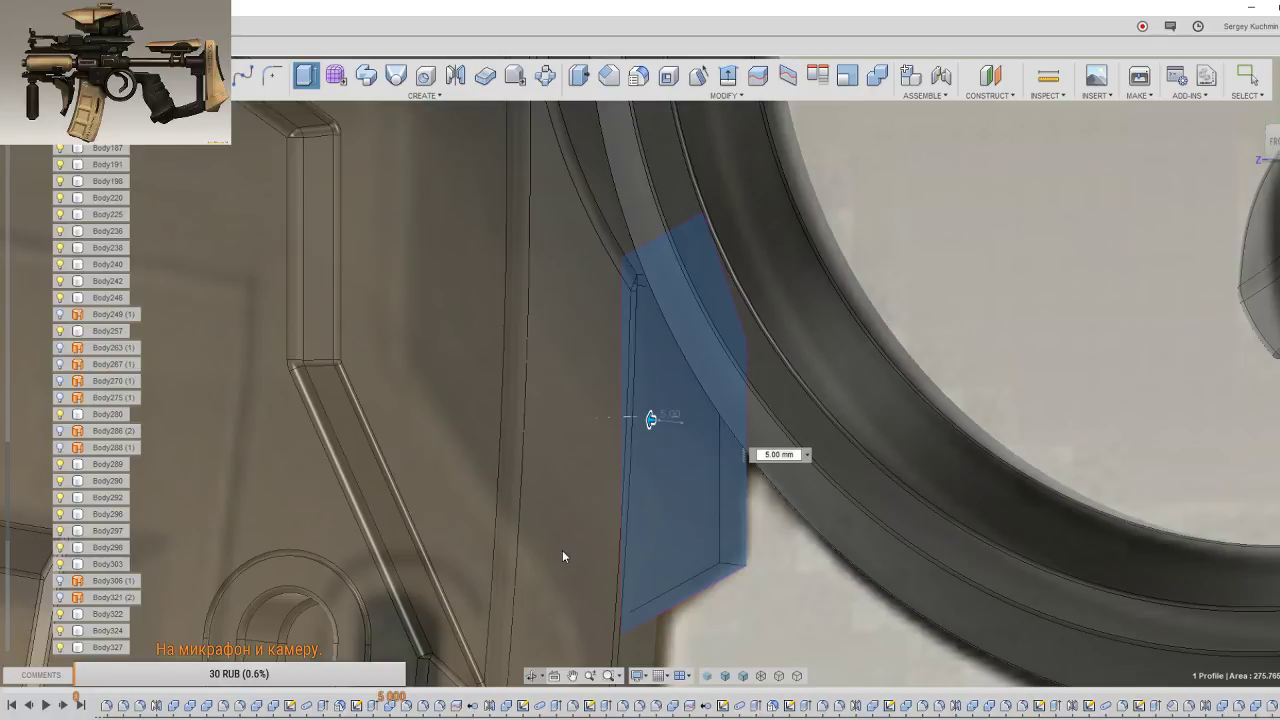
key("Return")
scroll(575, 565, "down", 3)
scroll(600, 580, "down", 3)
mouse_move(604, 576)
middle_mouse_down("shift")
mouse_move(638, 462)
mouse_move(731, 471)
middle_mouse_up("shift")
Step: Round the block's corner edge with a 1 mm fillet
key("f")
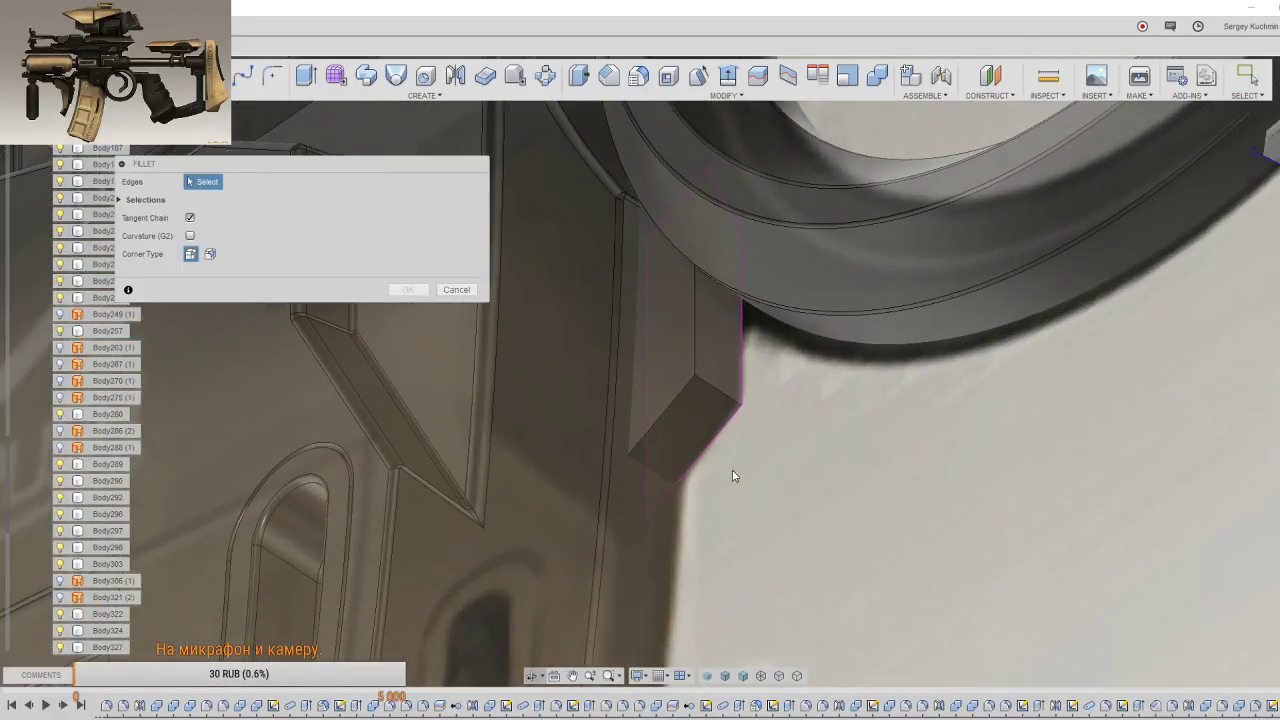
left_click_drag(1062, 448, 932, 284)
middle_click_drag(1107, 398, 1220, 705, "shift")
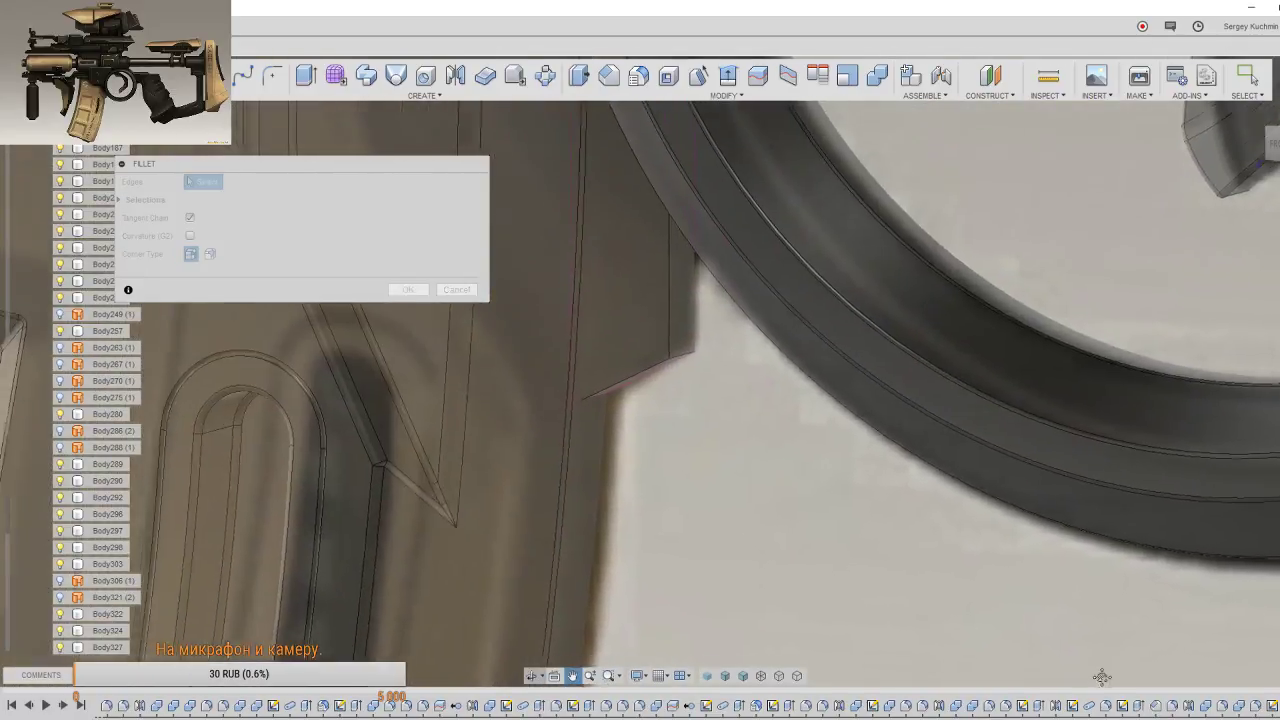
left_click(820, 432)
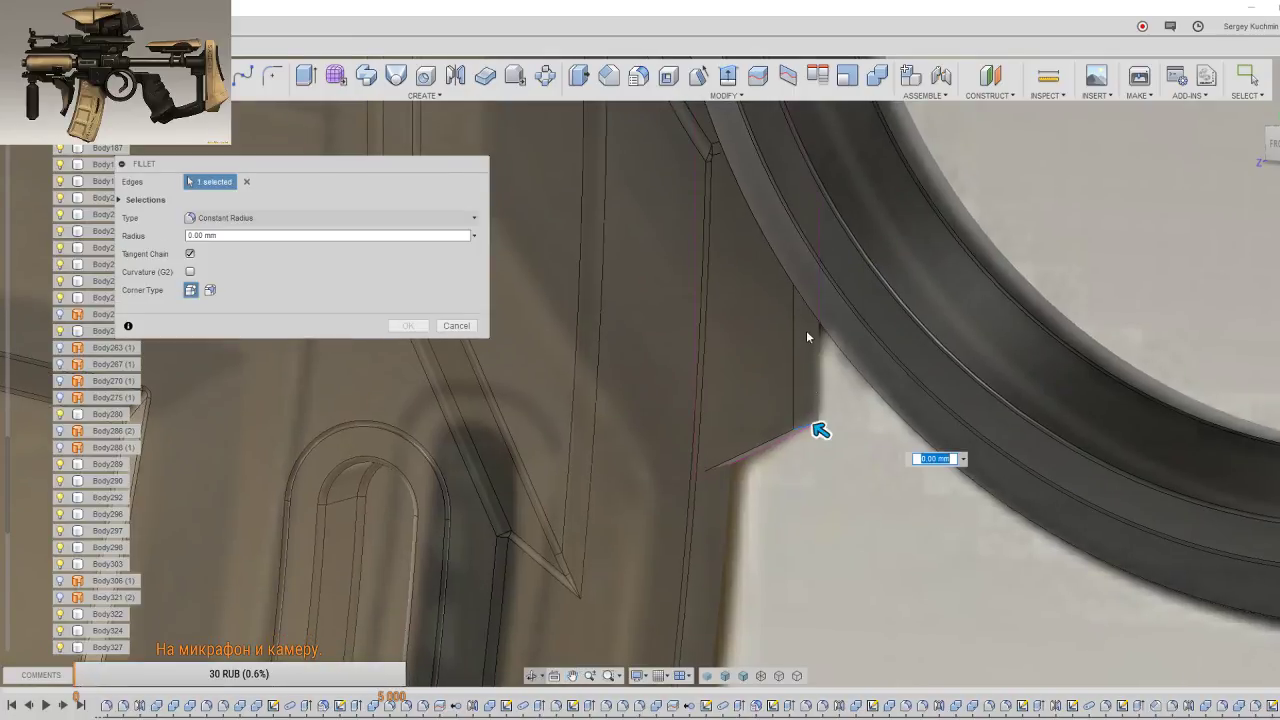
middle_click_drag(820, 432, 843, 677)
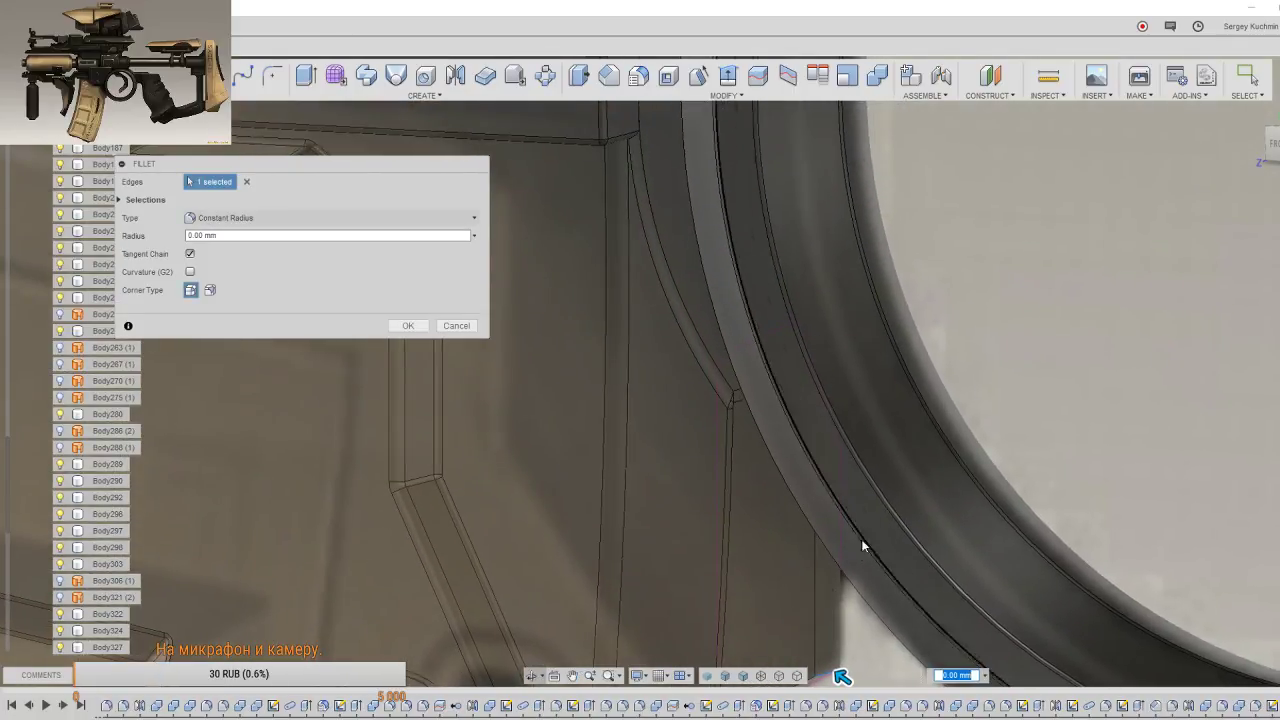
scroll(906, 297, "up", 3)
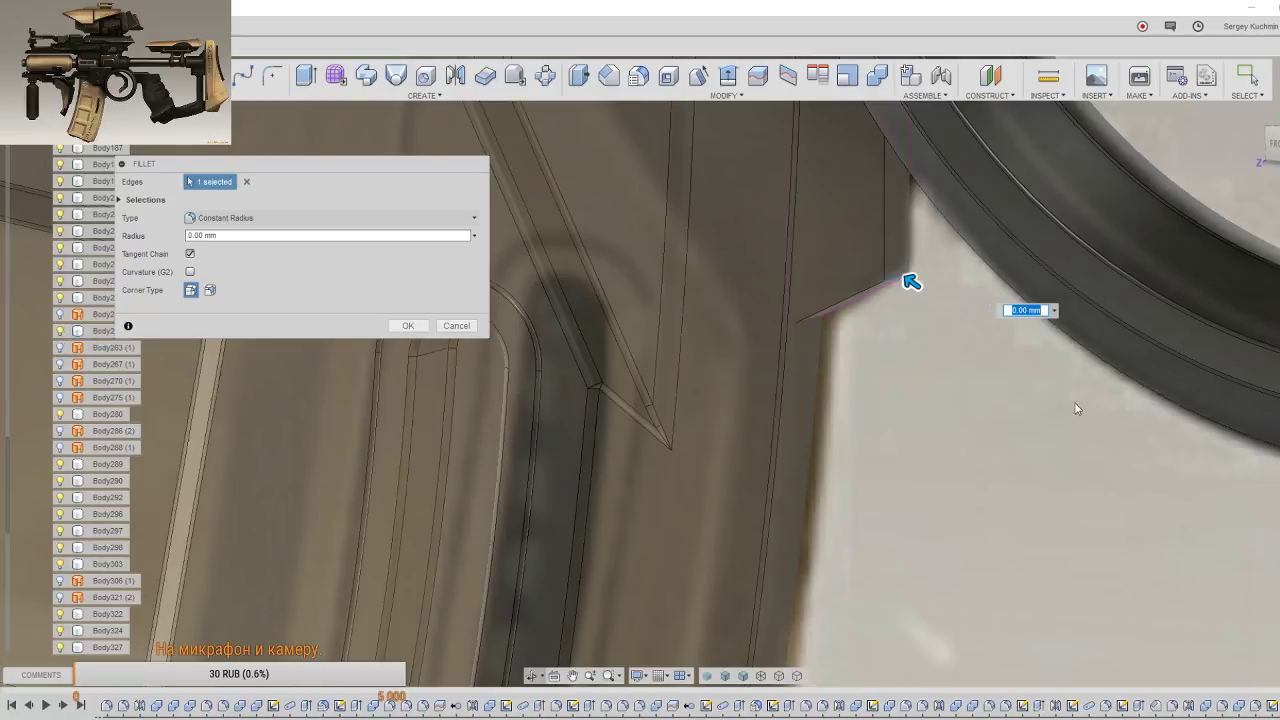
left_click(1054, 310)
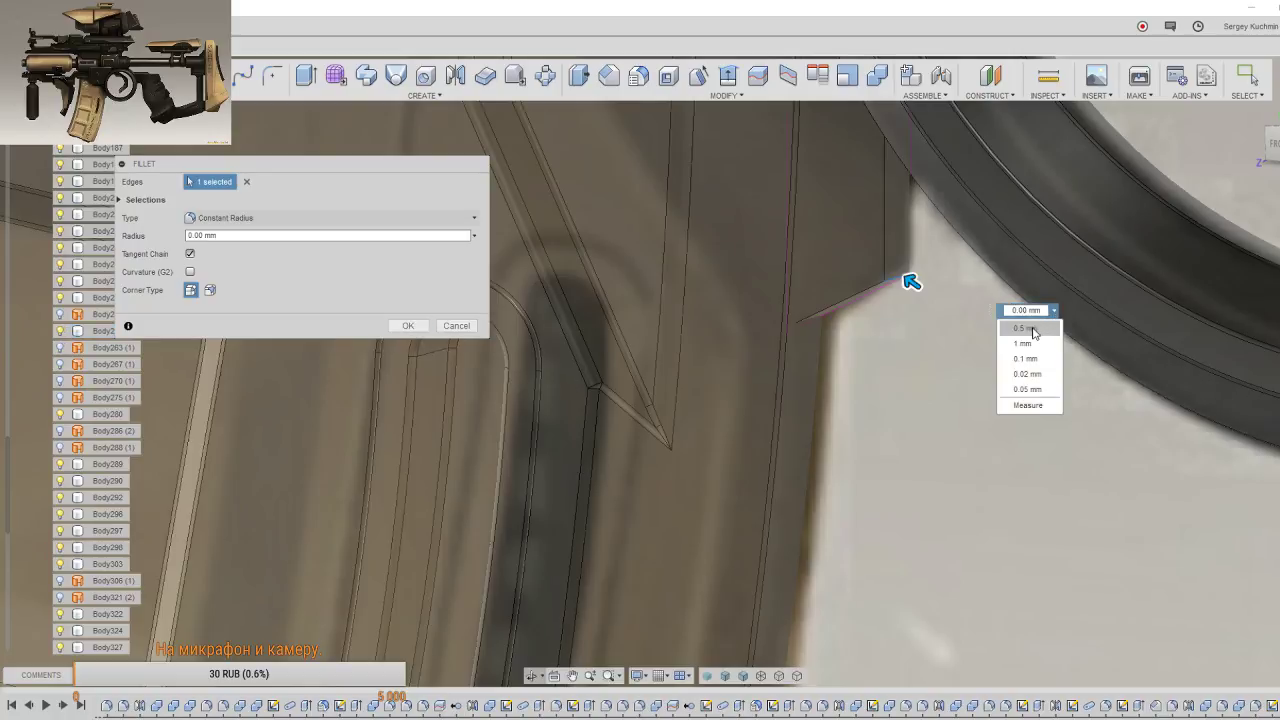
left_click(1028, 343)
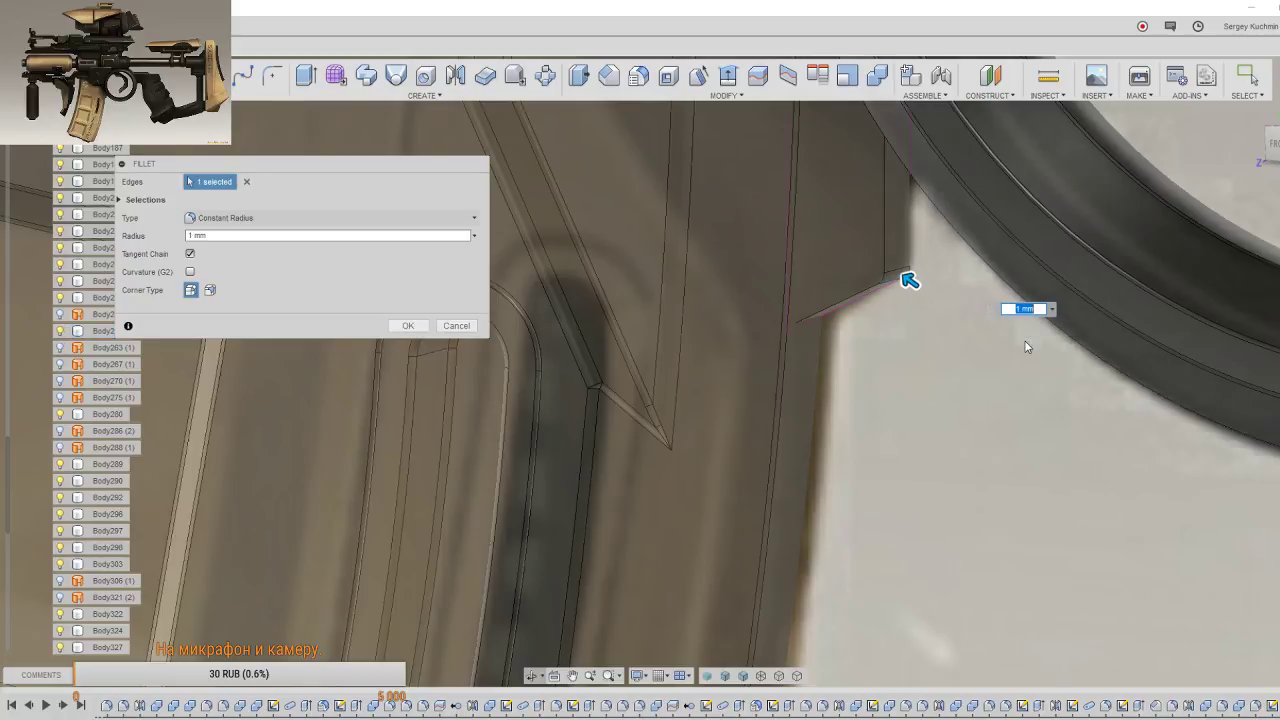
left_click(407, 327)
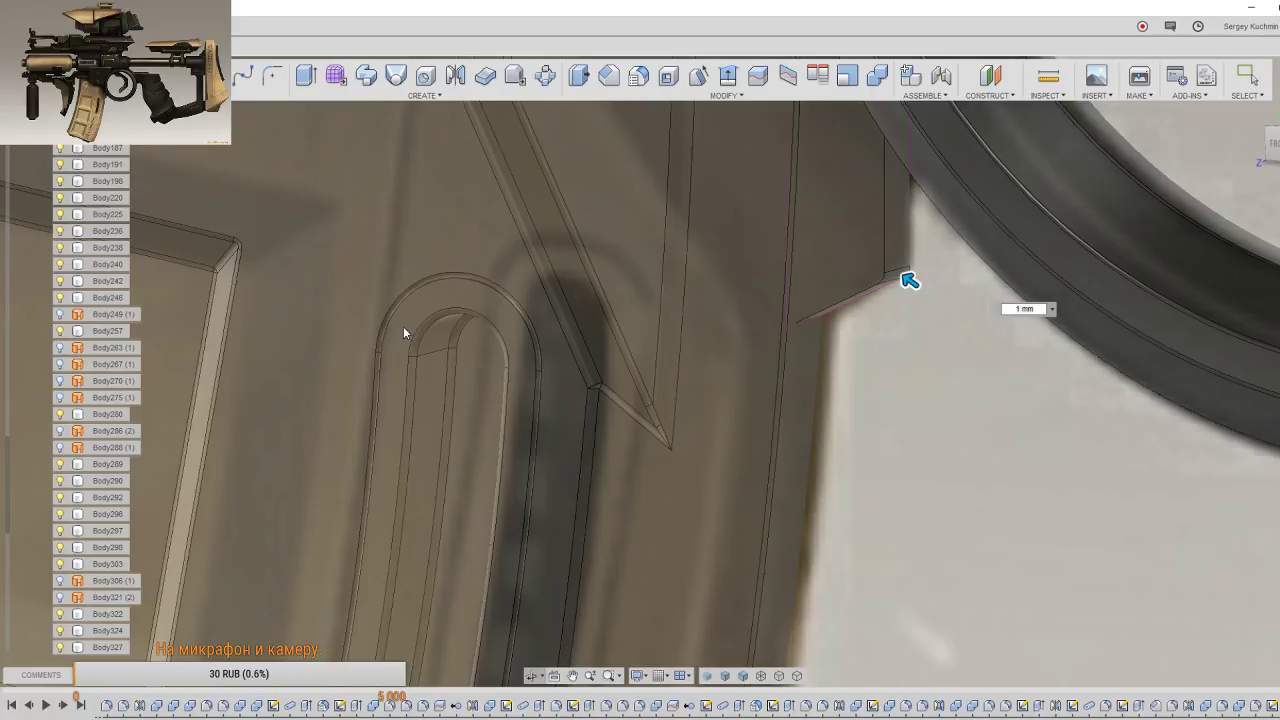
key("Escape")
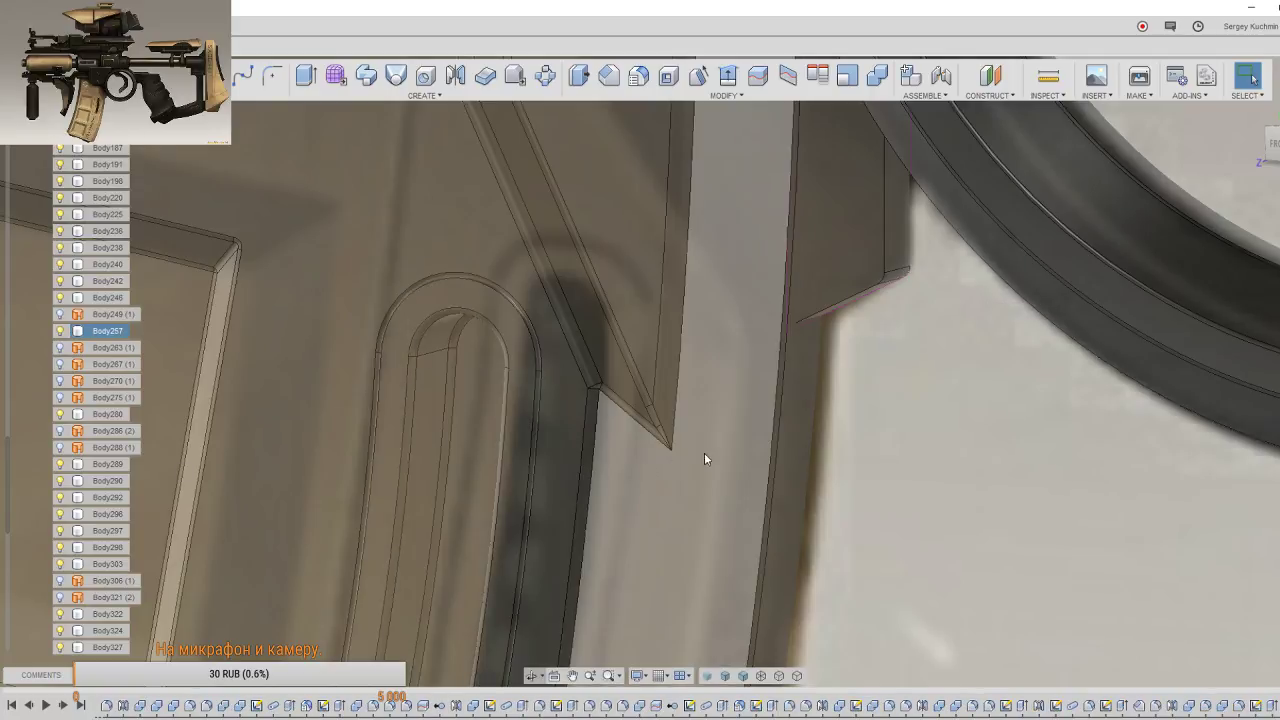
Step: Round the block's other corner edge with a 0.5 mm fillet
middle_click_drag(672, 462, 606, 535, "shift")
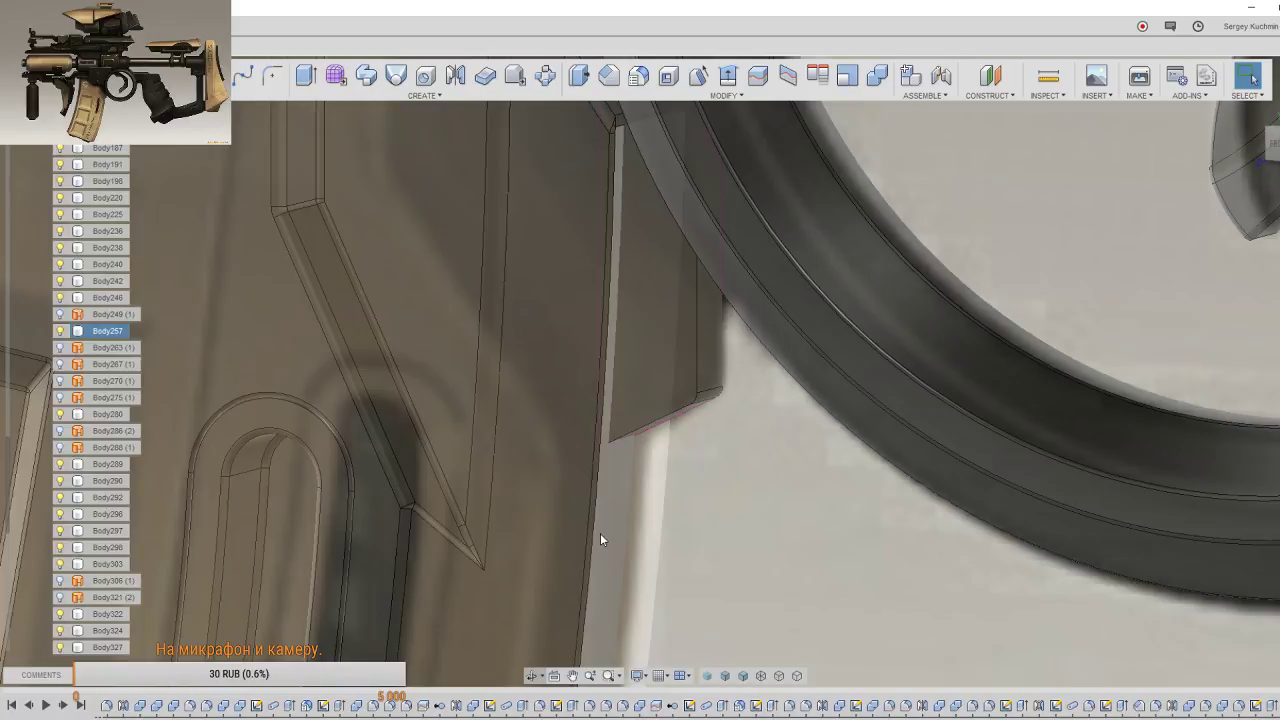
key("f")
left_click(665, 417)
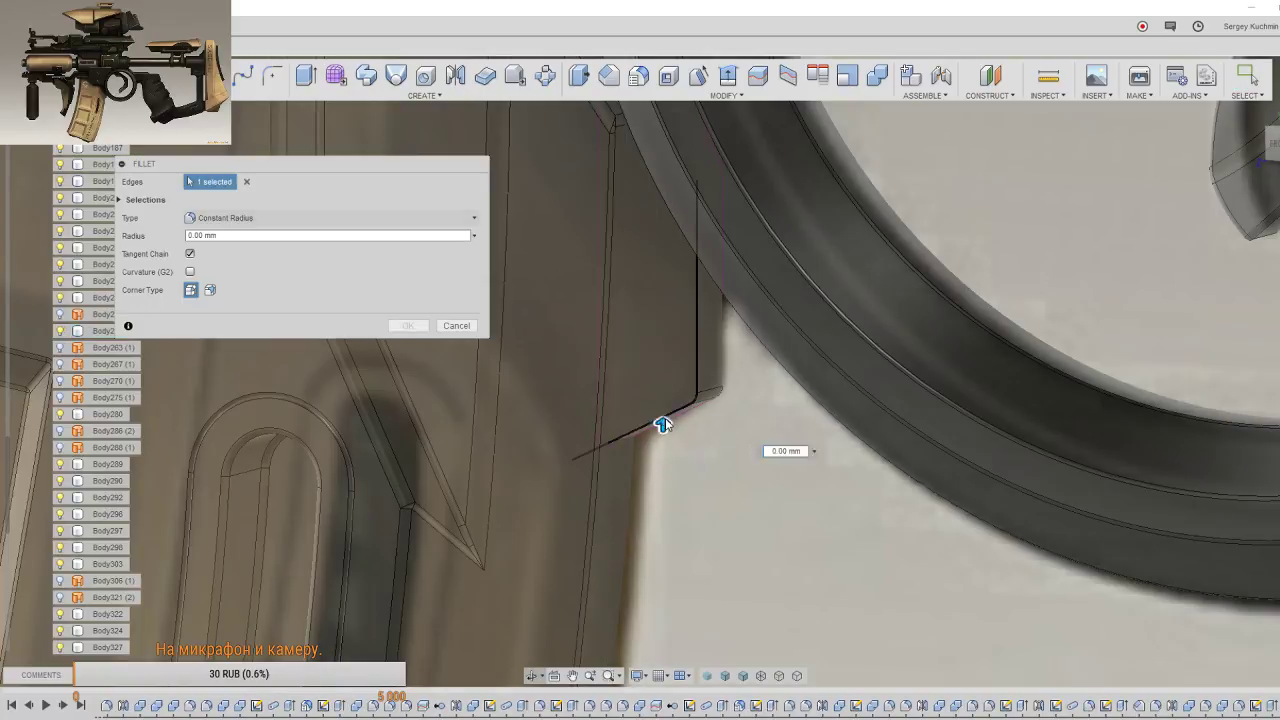
left_click(814, 451)
left_click(802, 469)
left_click(814, 448)
left_click(800, 482)
middle_click_drag(780, 509, 730, 512, "shift")
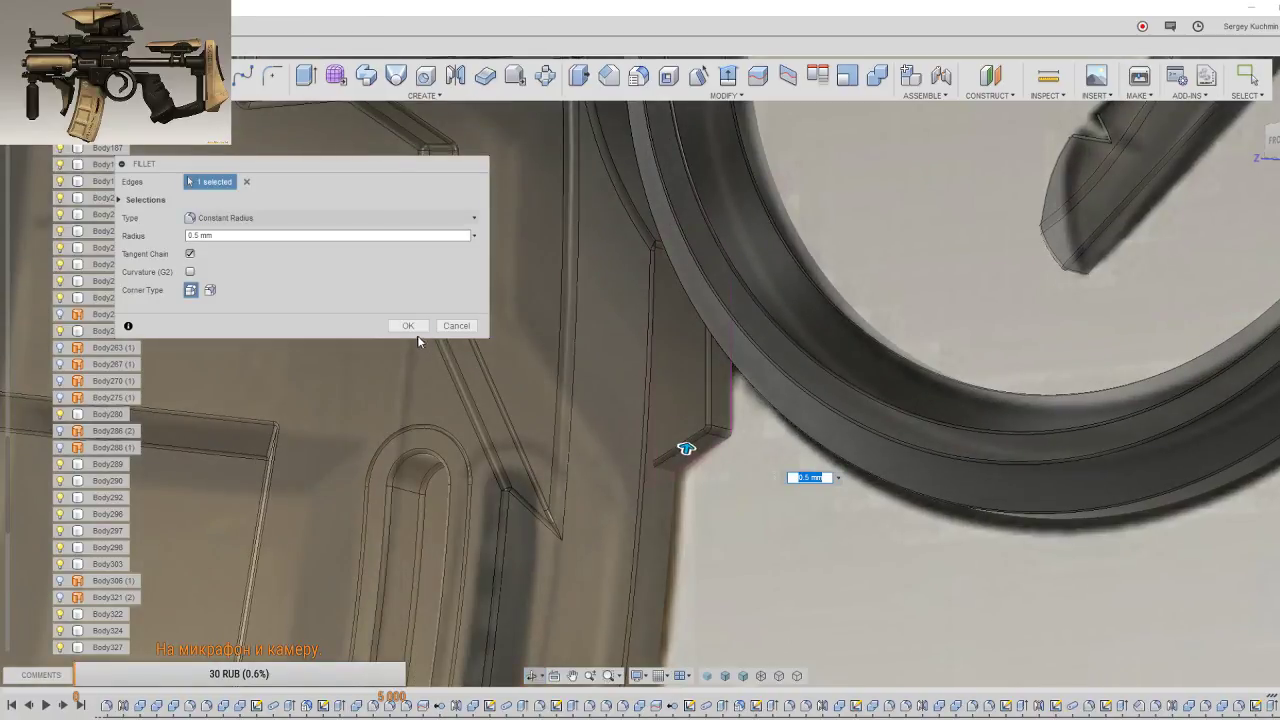
key("Return")
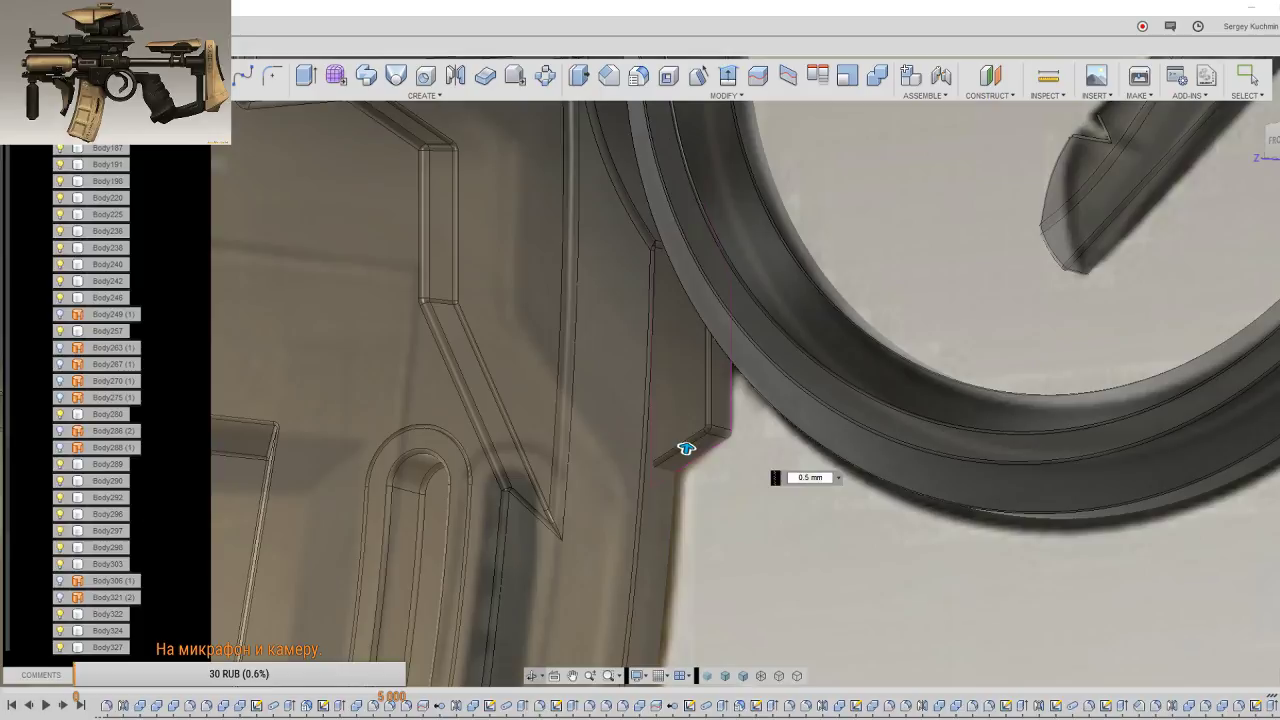
key("Escape")
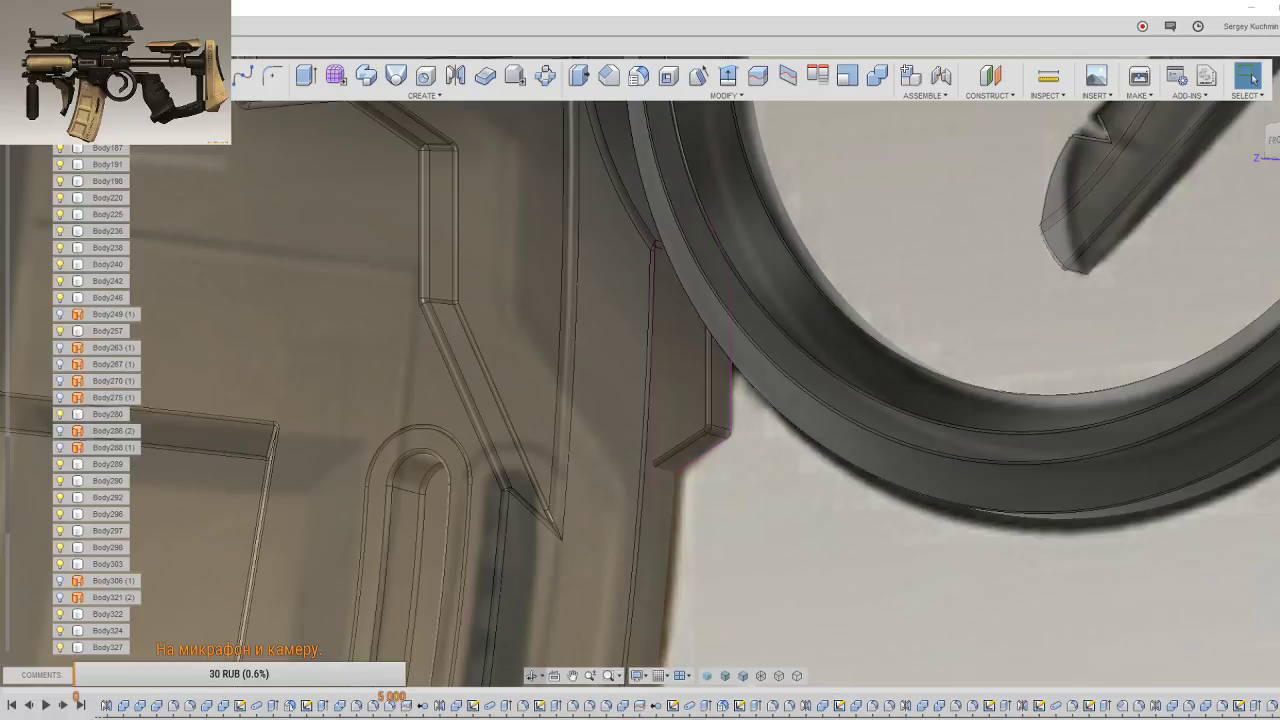
left_click(679, 537)
Step: Press Pull the block's side face by 4.50 mm to thicken it toward the magazine
mouse_move(675, 529)
middle_mouse_down("shift")
mouse_move(671, 488)
mouse_move(677, 459)
mouse_move(688, 462)
middle_mouse_up("shift")
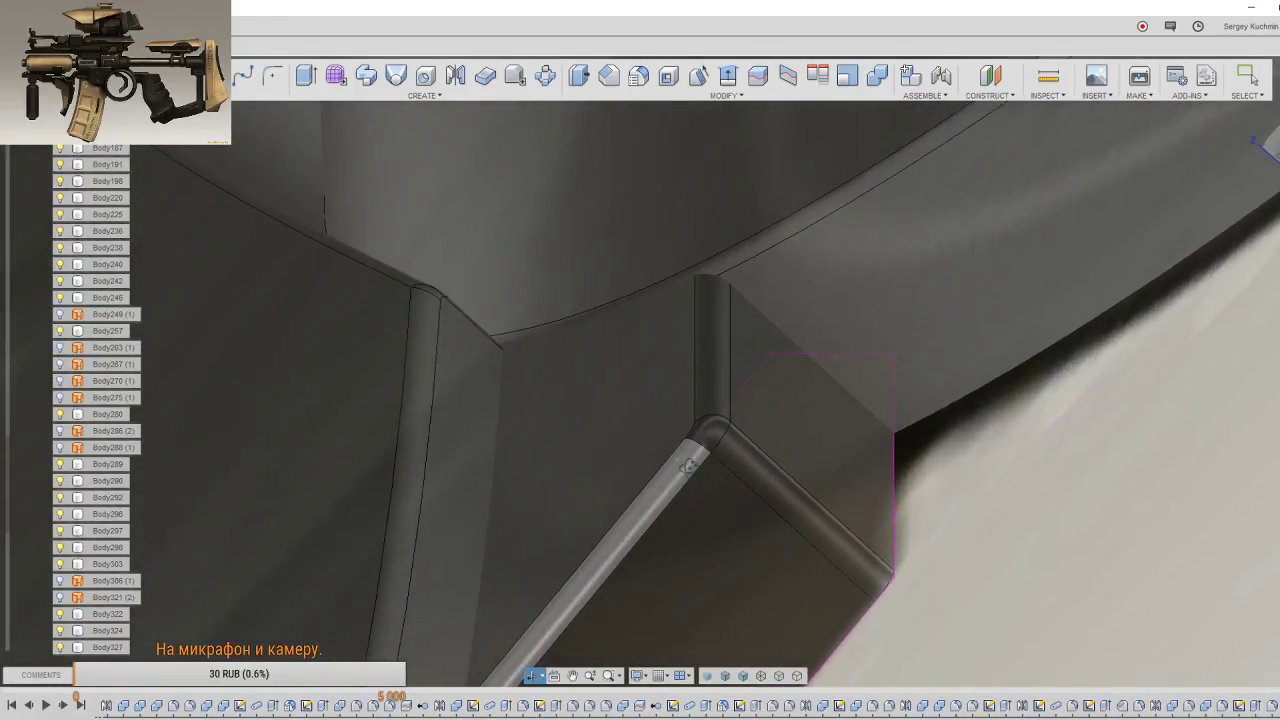
middle_click_drag(688, 462, 675, 487, "shift")
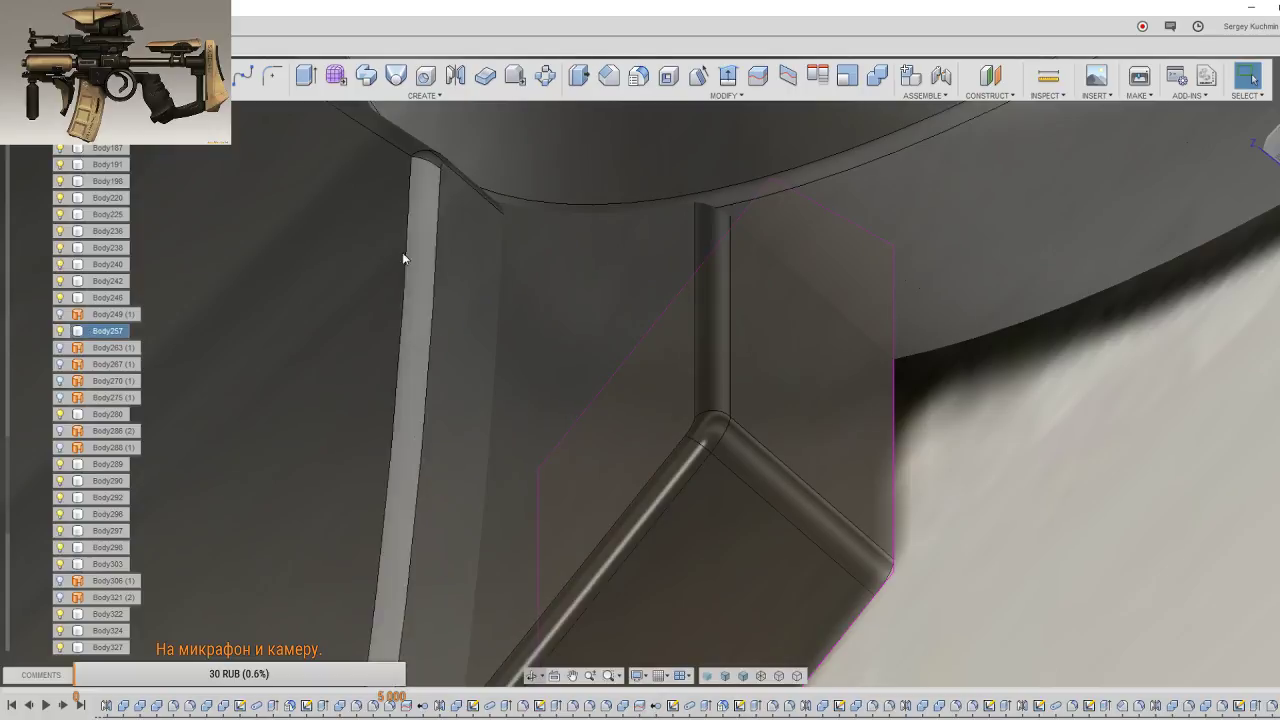
left_click(579, 76)
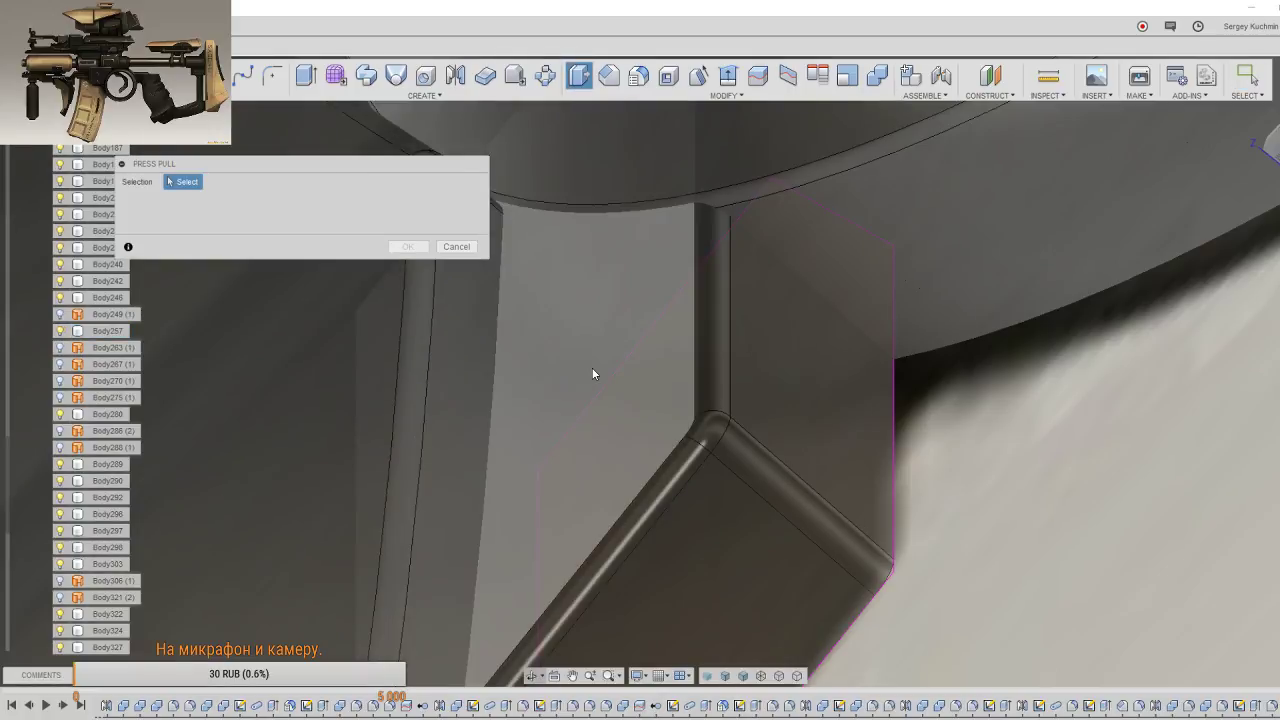
left_click(596, 373)
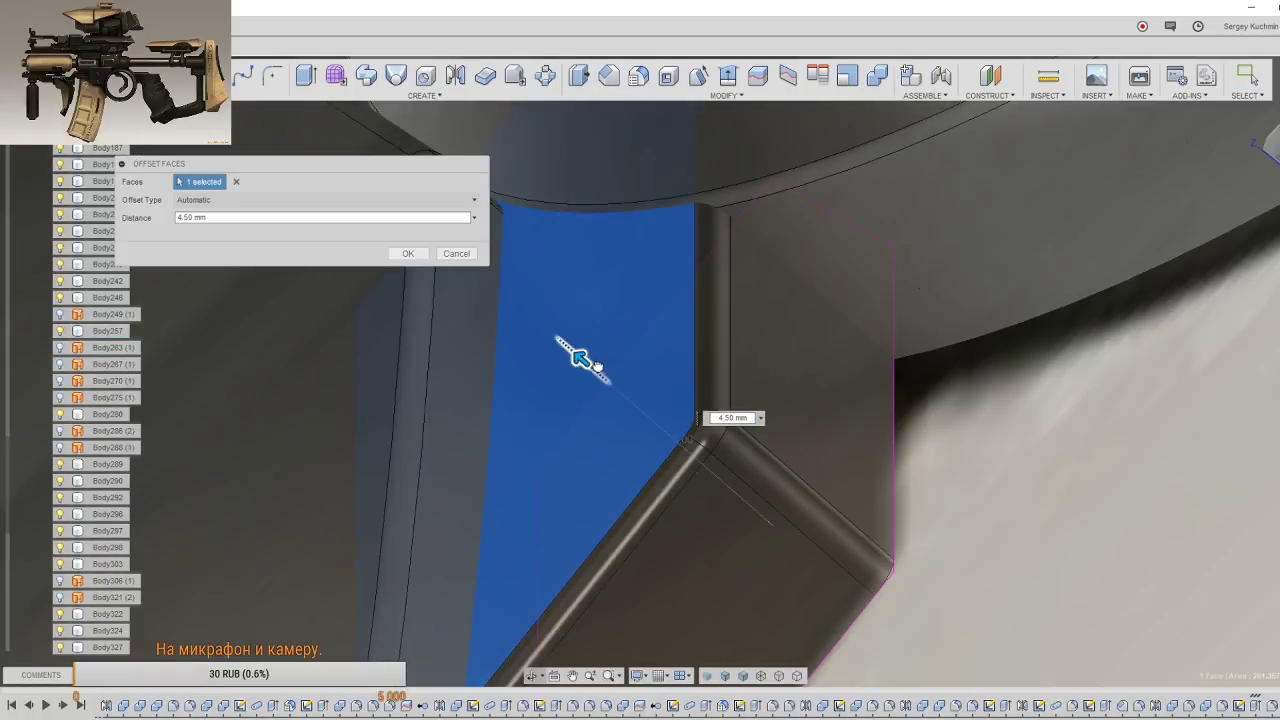
left_click_drag(579, 356, 599, 373)
left_click(408, 254)
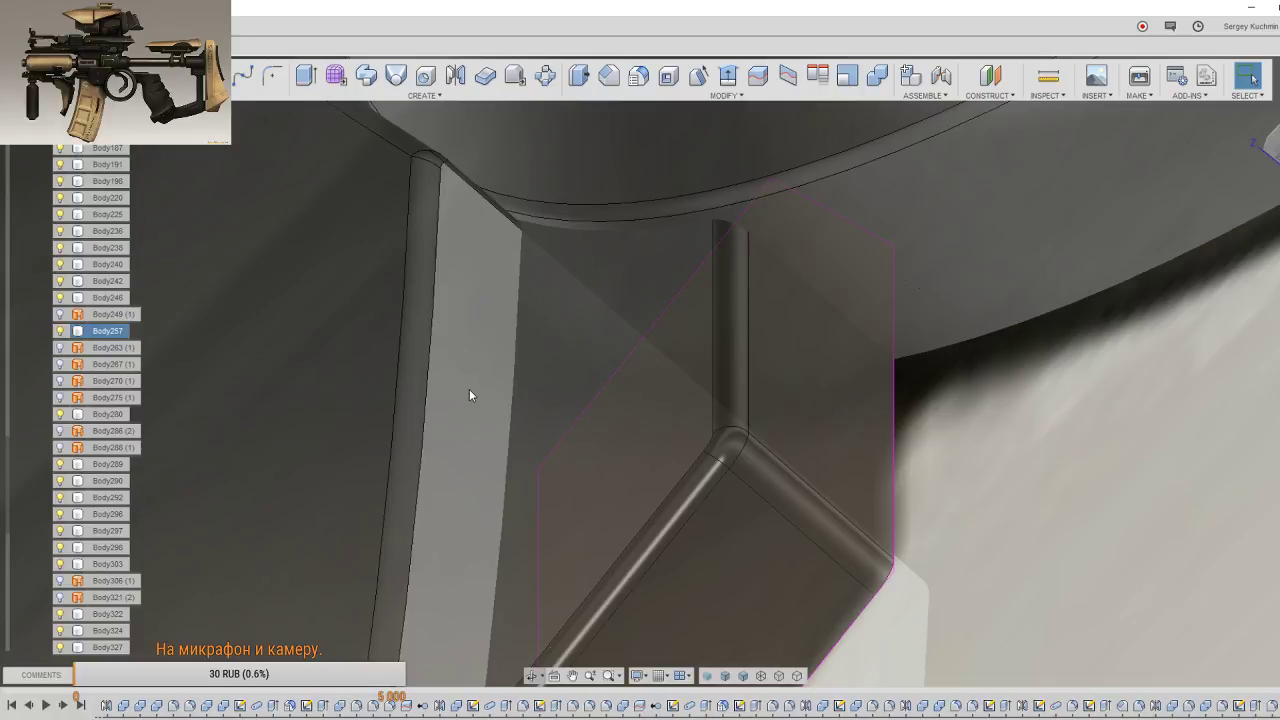
scroll(612, 455, "down", 3)
scroll(617, 465, "down", 3)
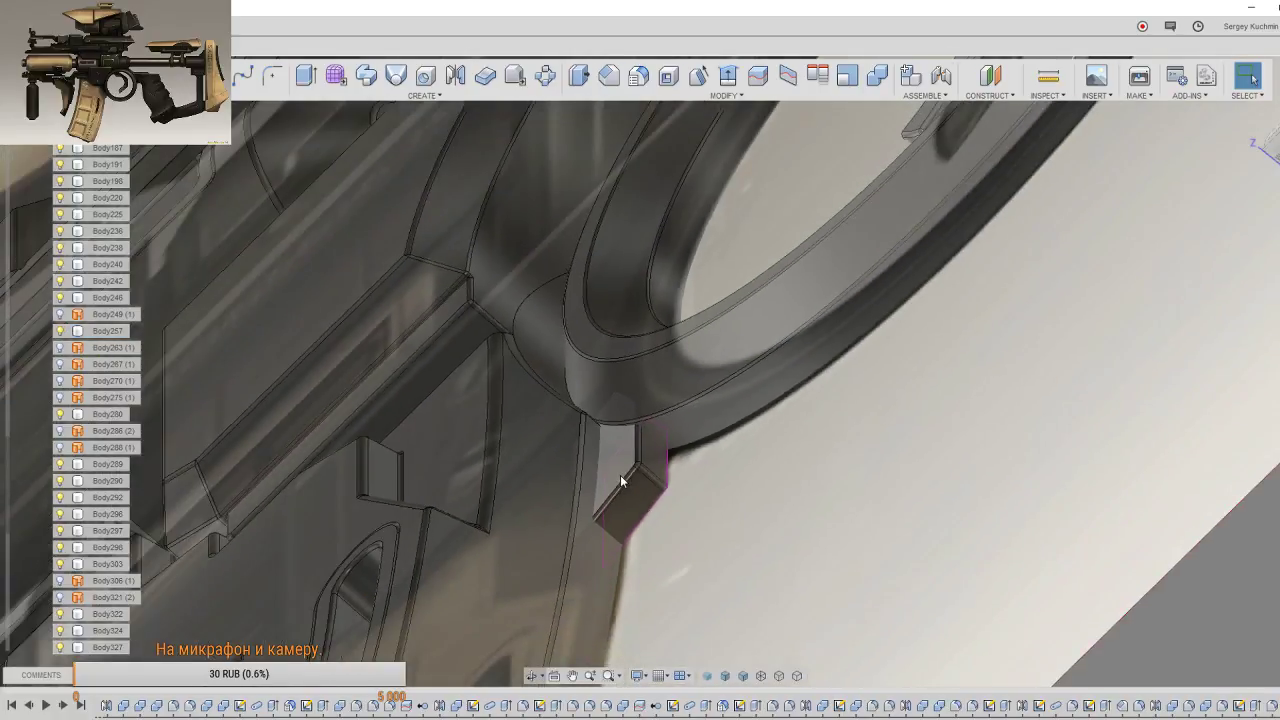
Step: Expand the Sketches folder in the browser and scroll down to Sketch223
scroll(620, 481, "down", 3)
scroll(620, 486, "down", 3)
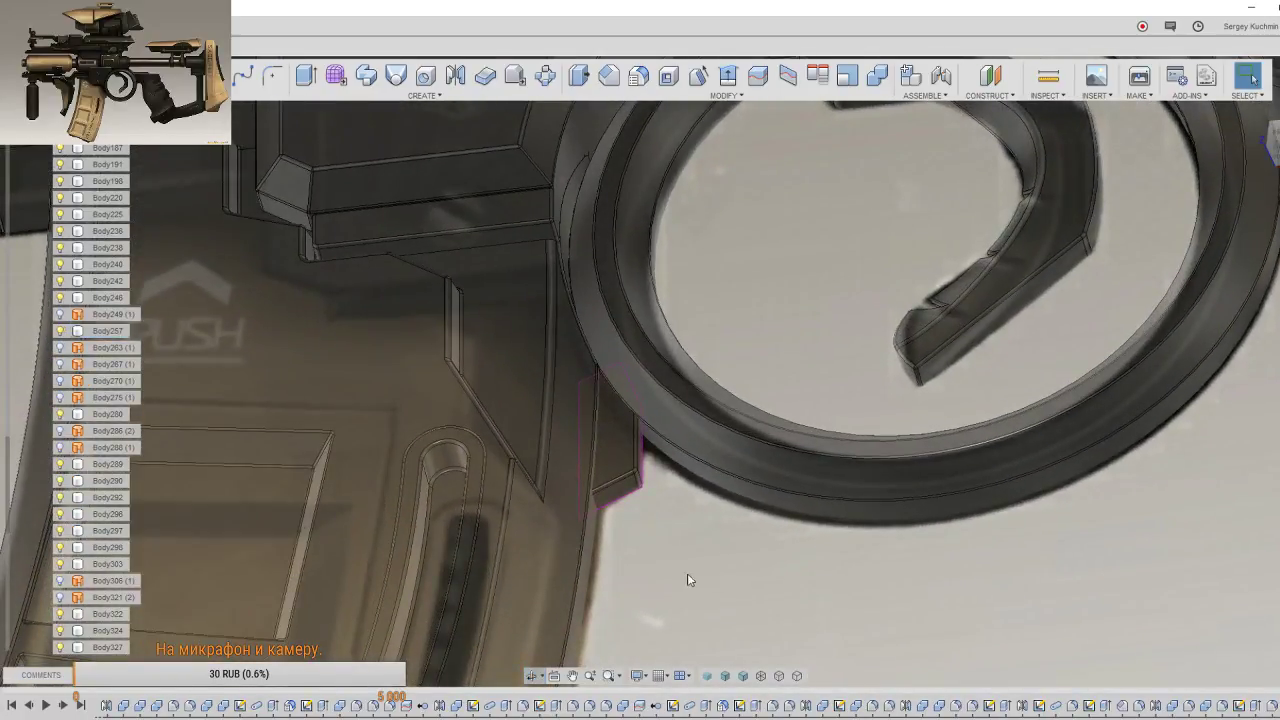
scroll(641, 573, "up", 2)
scroll(20, 567, "down", 3)
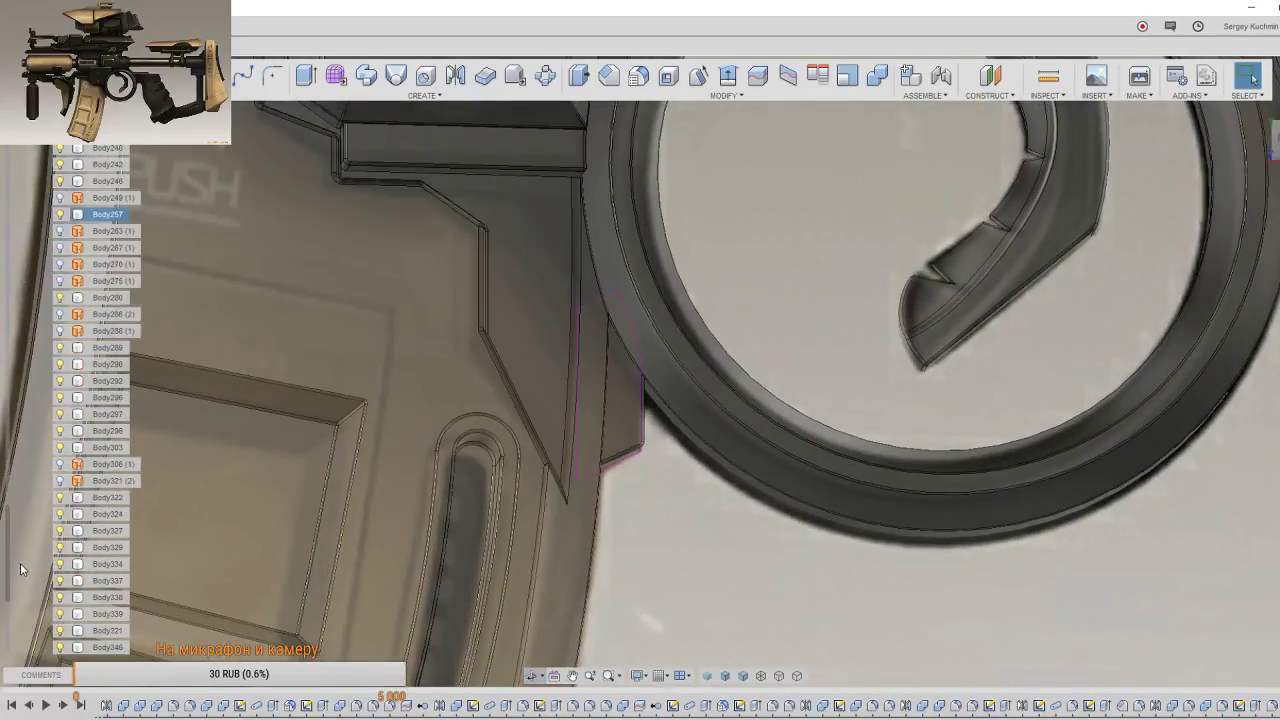
scroll(22, 572, "down", 3)
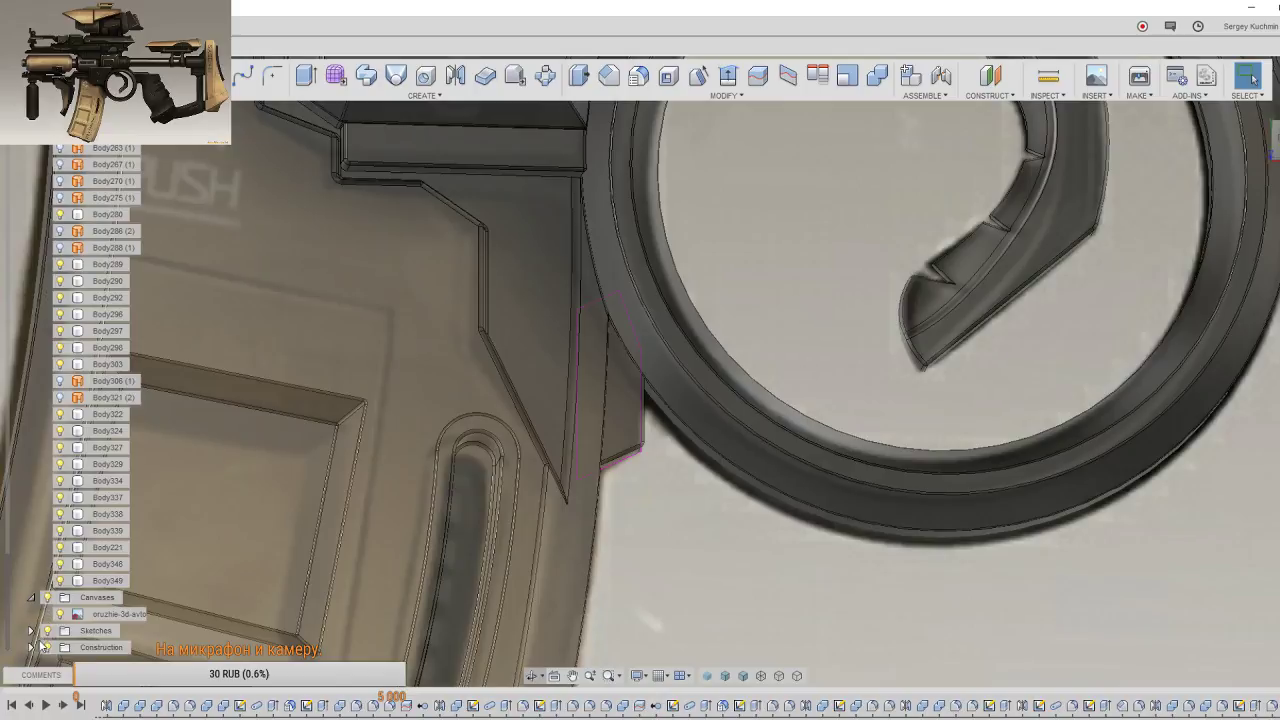
left_click(32, 631)
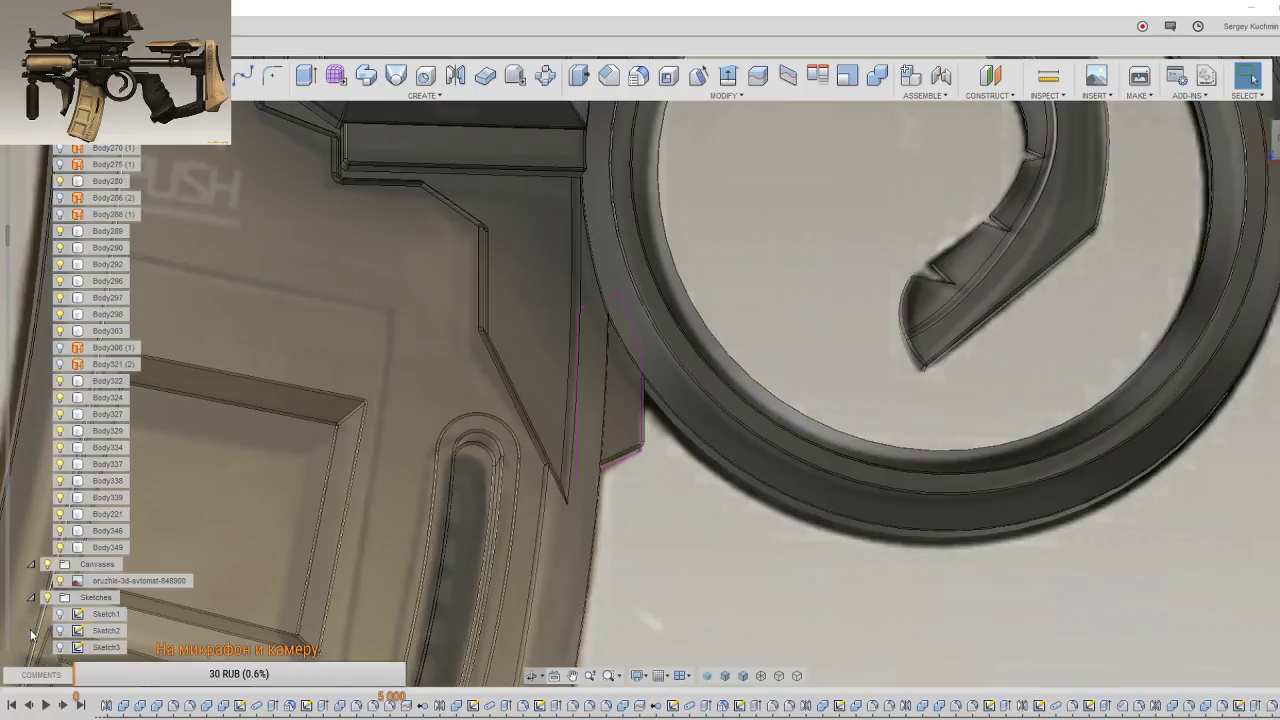
scroll(35, 627, "down", 5)
scroll(33, 627, "down", 10)
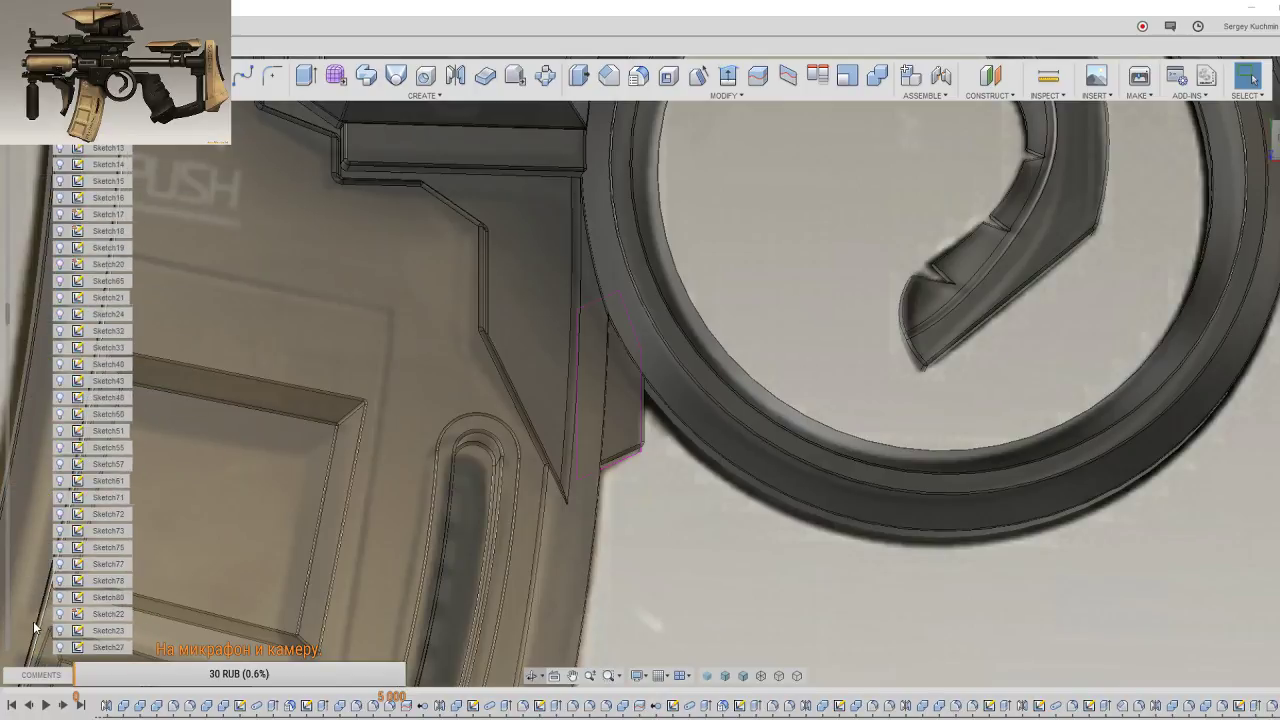
scroll(33, 630, "down", 3)
scroll(33, 630, "down", 3)
scroll(33, 630, "down", 3)
scroll(33, 630, "down", 3)
scroll(33, 630, "down", 3)
scroll(35, 631, "down", 3)
scroll(37, 633, "down", 2)
scroll(37, 633, "down", 2)
scroll(37, 633, "down", 5)
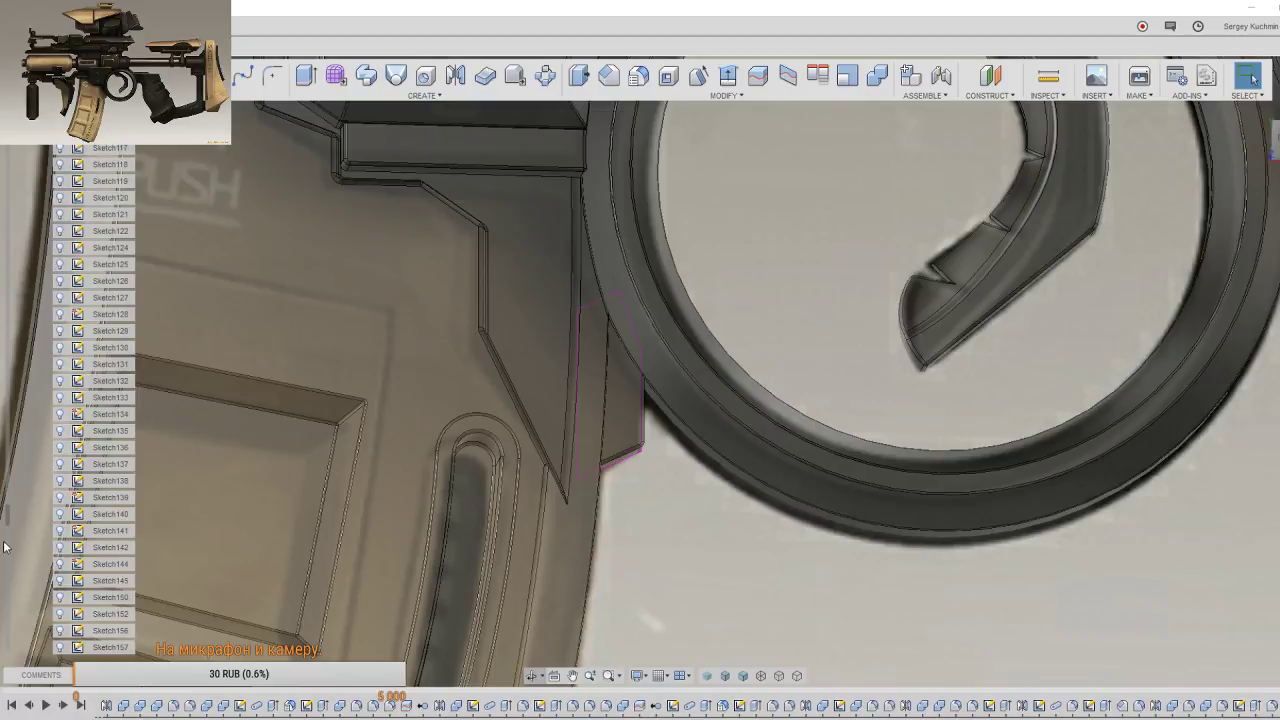
left_click_drag(12, 520, 15, 662)
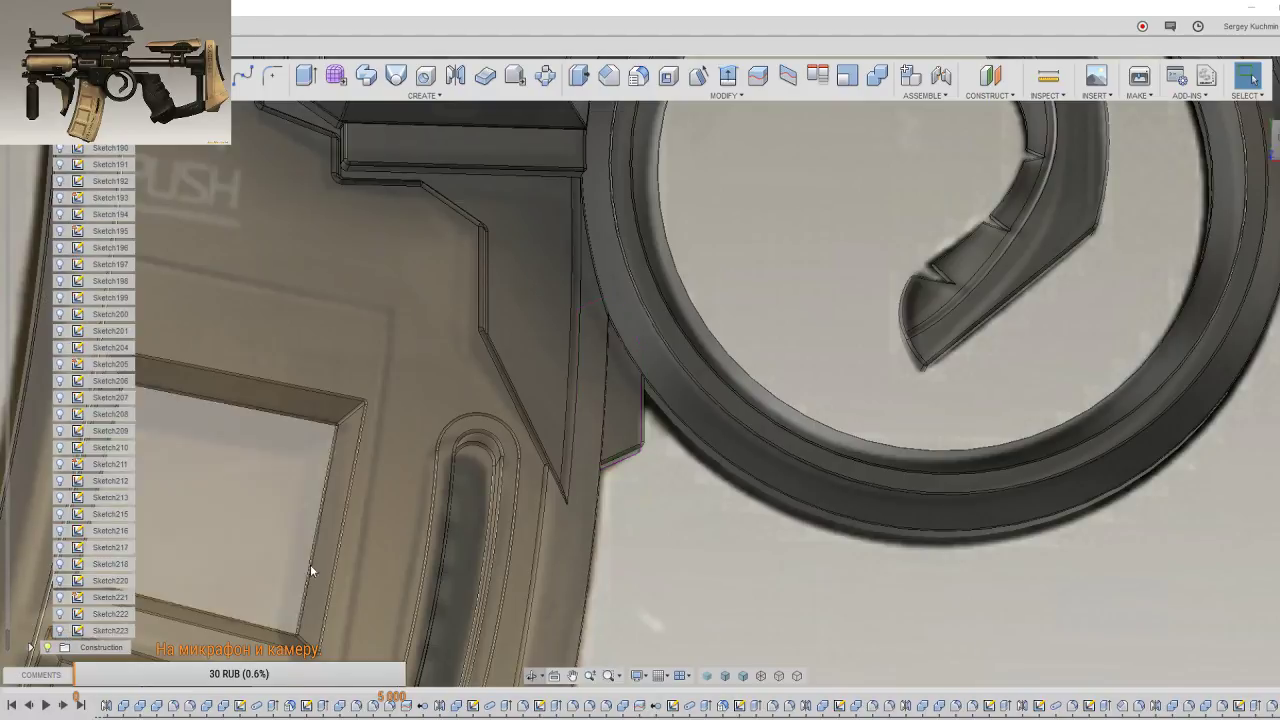
scroll(798, 470, "down", 3)
scroll(798, 470, "down", 2)
Step: Orbit the model to view the whole gun, then return toward the trigger ring
mouse_move(798, 465)
middle_mouse_down("shift")
mouse_move(700, 380)
mouse_move(820, 573)
mouse_move(866, 567)
middle_mouse_up("shift")
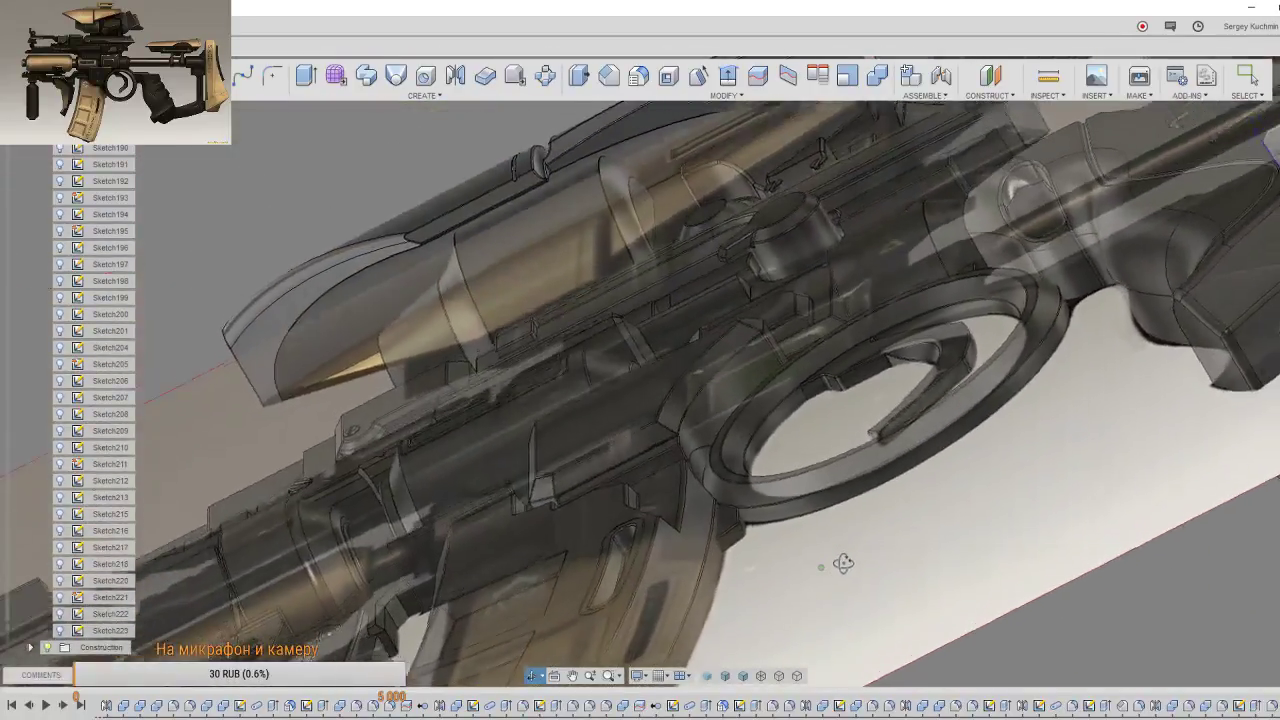
middle_click_drag(866, 567, 826, 570, "shift")
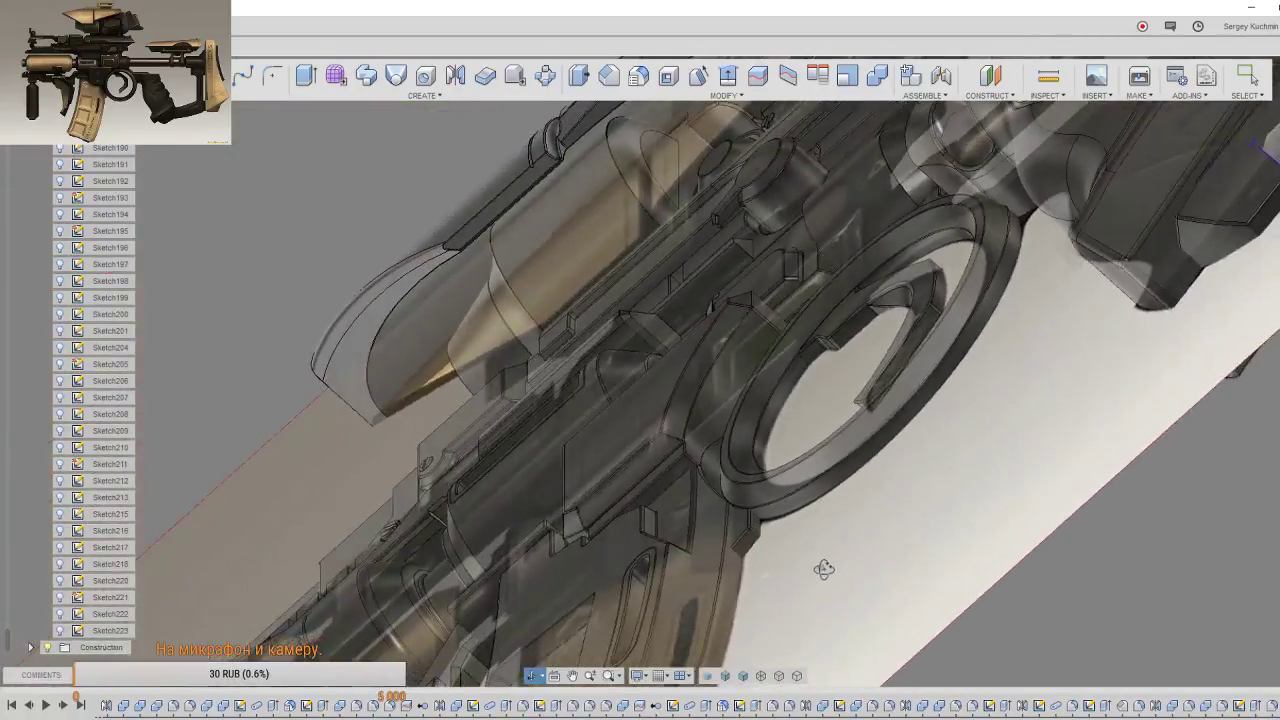
scroll(826, 574, "up", 3)
scroll(765, 557, "up", 2)
scroll(762, 555, "up", 2)
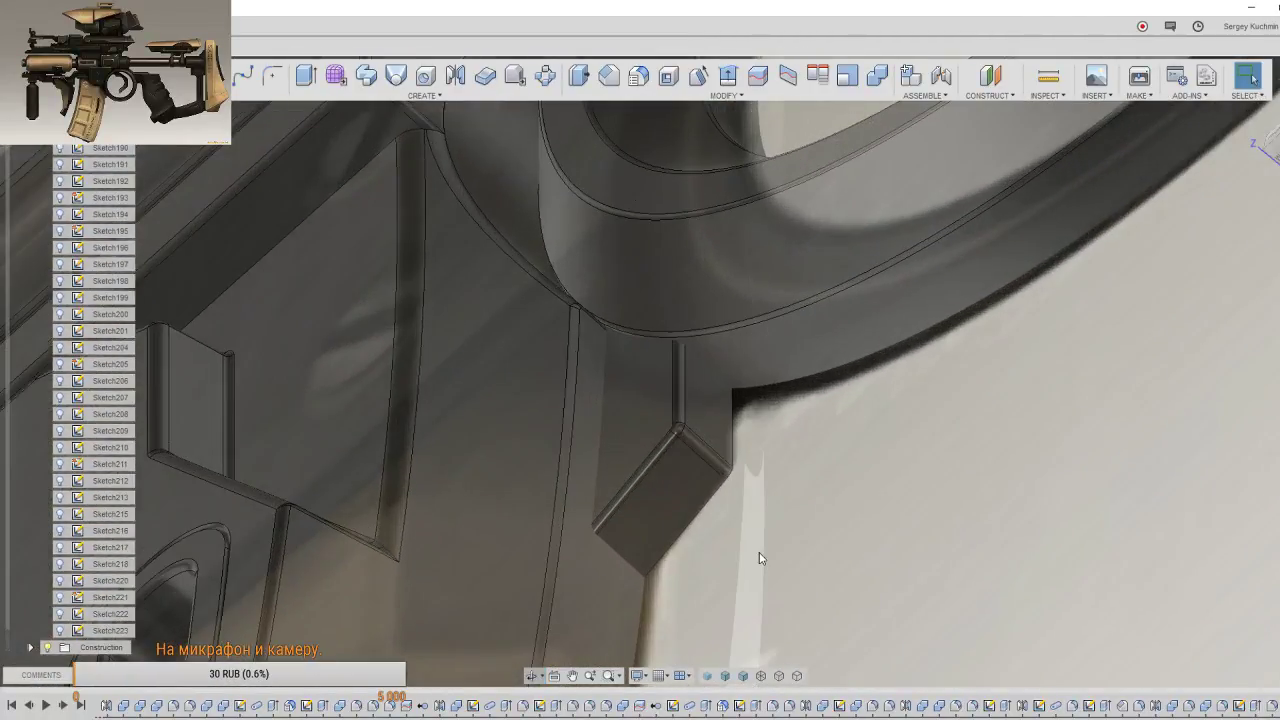
Step: Mirror the small block body across the chosen face to make a matching copy
key("s")
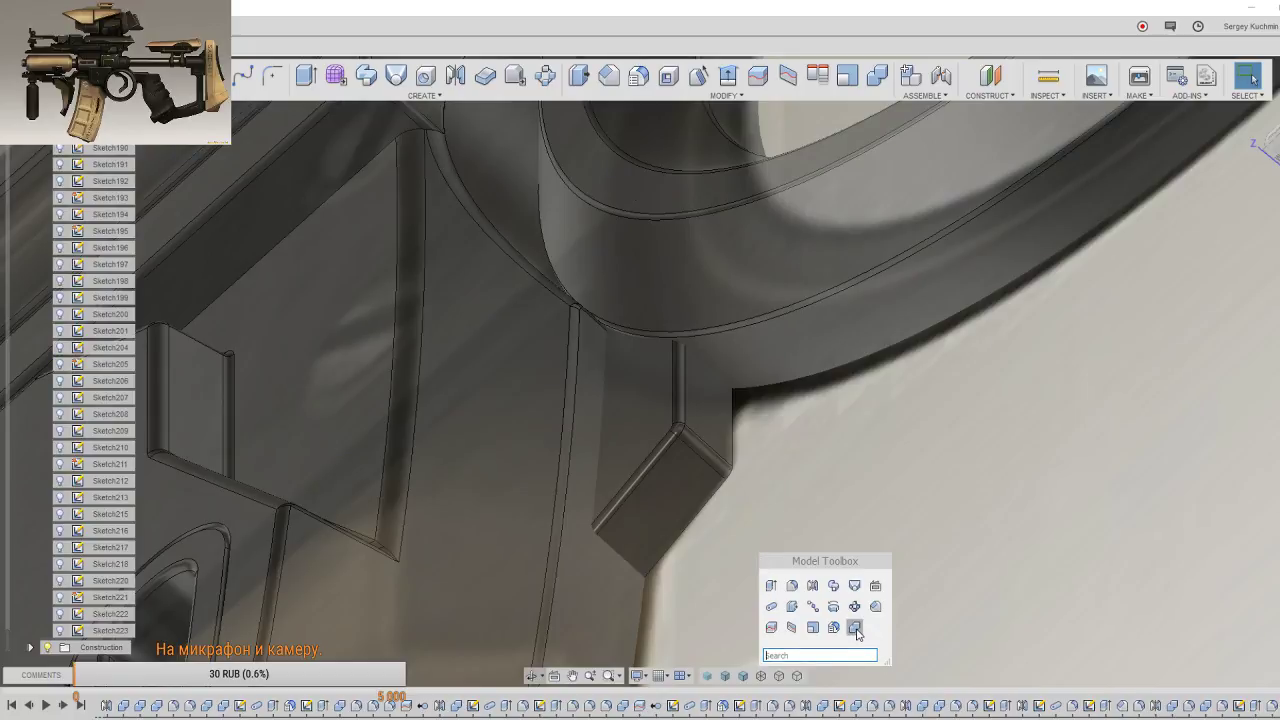
left_click(856, 628)
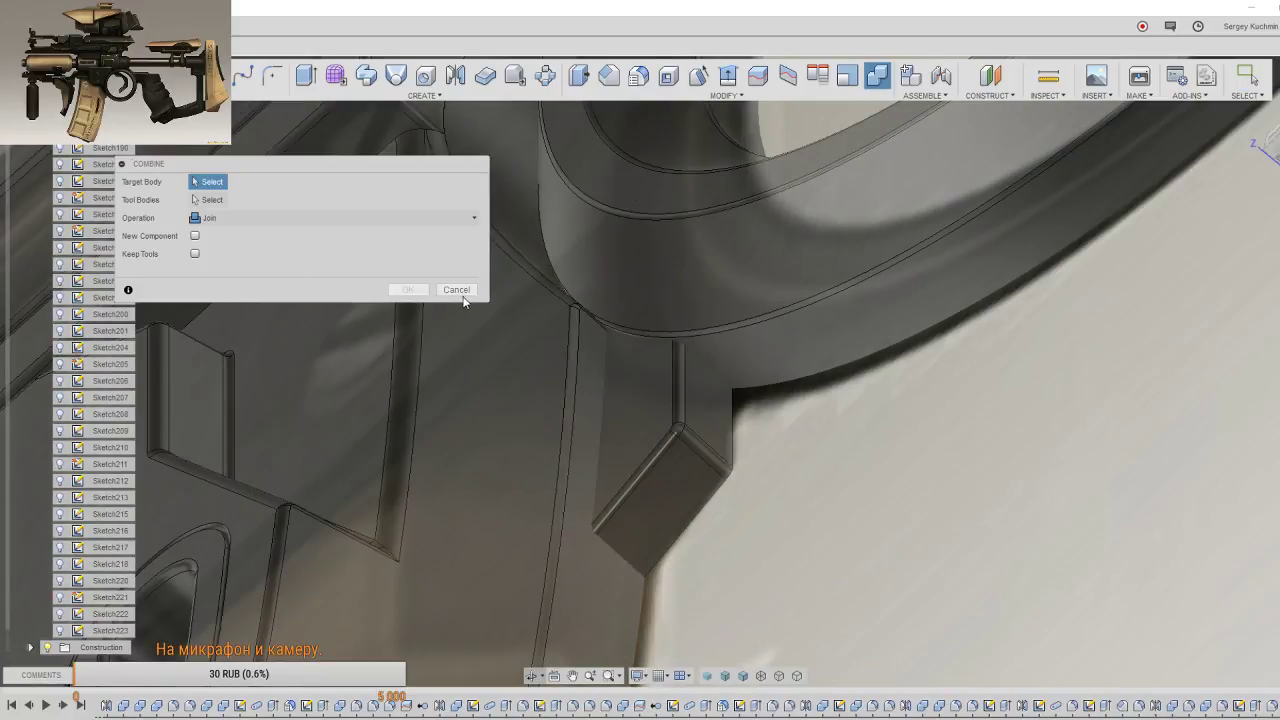
left_click(456, 290)
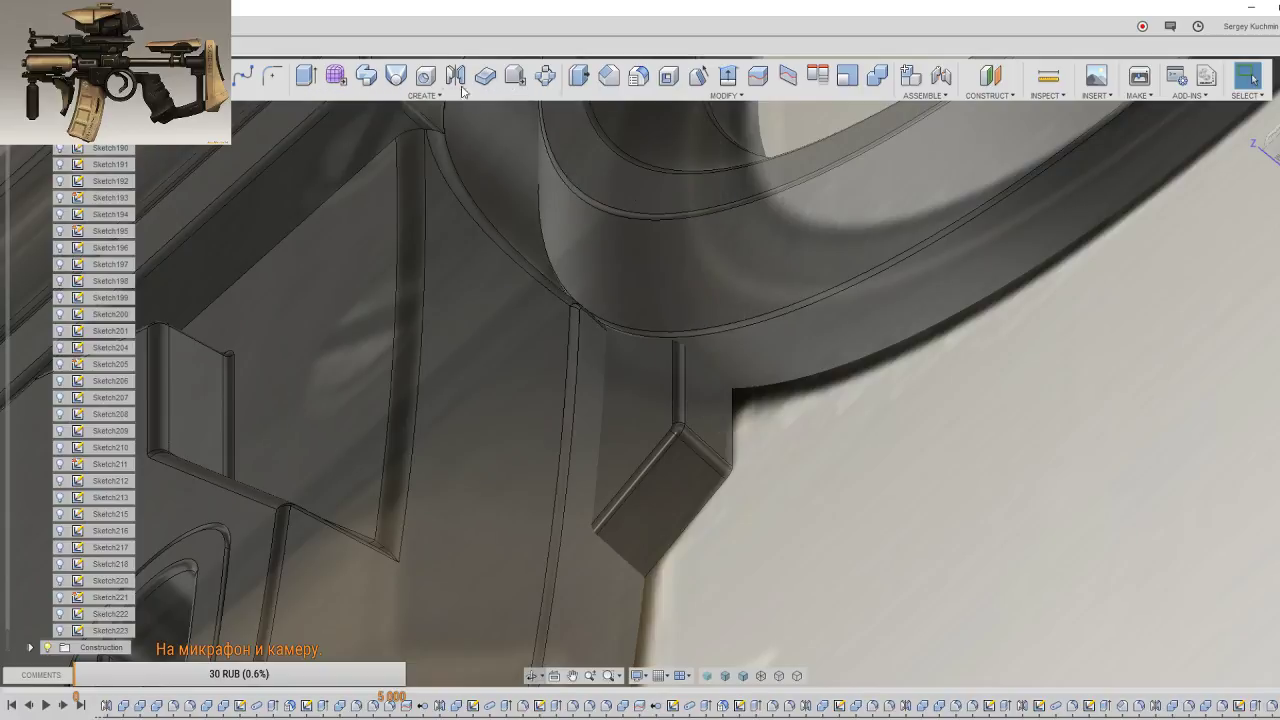
left_click(455, 75)
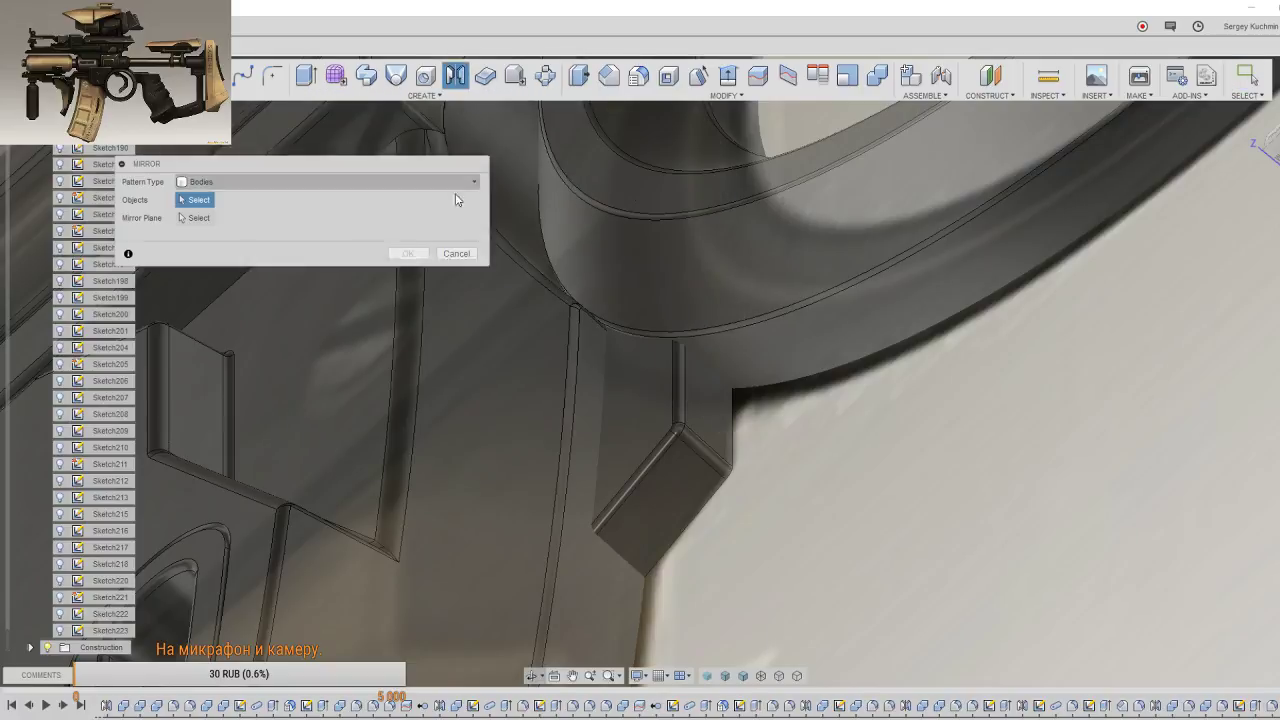
left_click(639, 458)
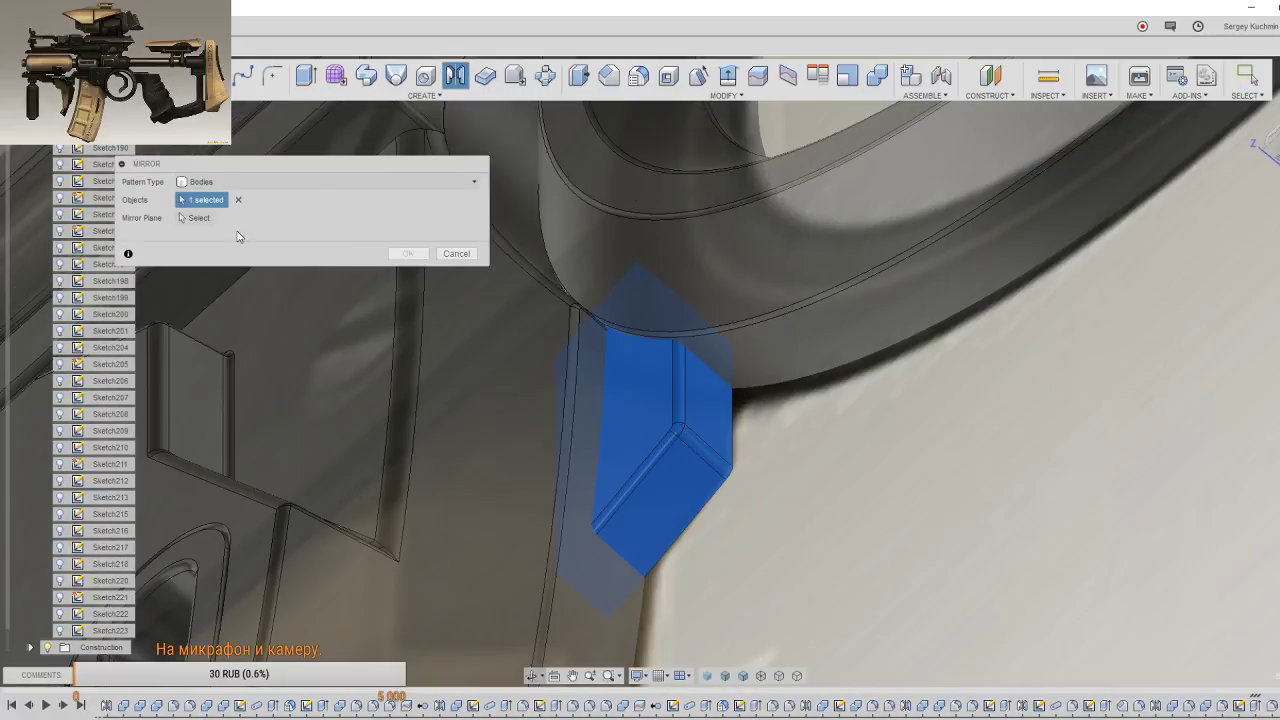
middle_click_drag(586, 477, 489, 506, "shift")
left_click(620, 405)
mouse_move(620, 404)
middle_mouse_down("shift")
mouse_move(590, 482)
mouse_move(520, 380)
middle_mouse_up("shift")
left_click(406, 253)
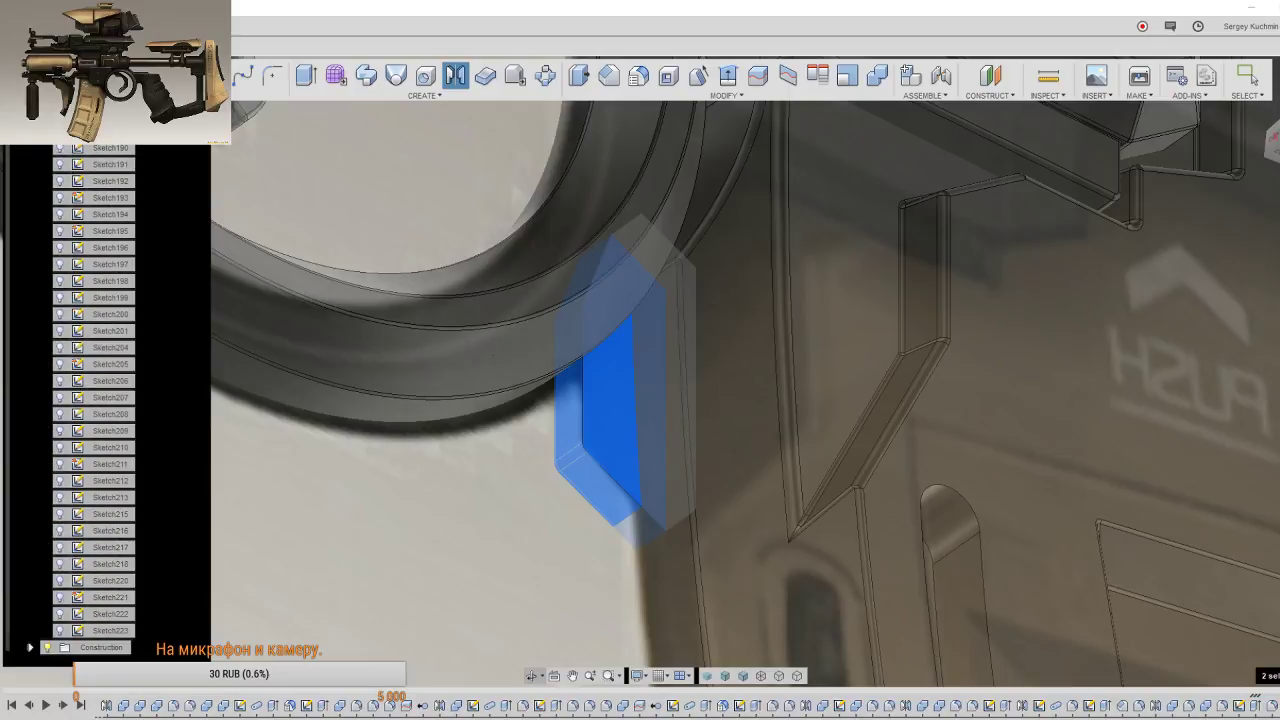
key("Escape")
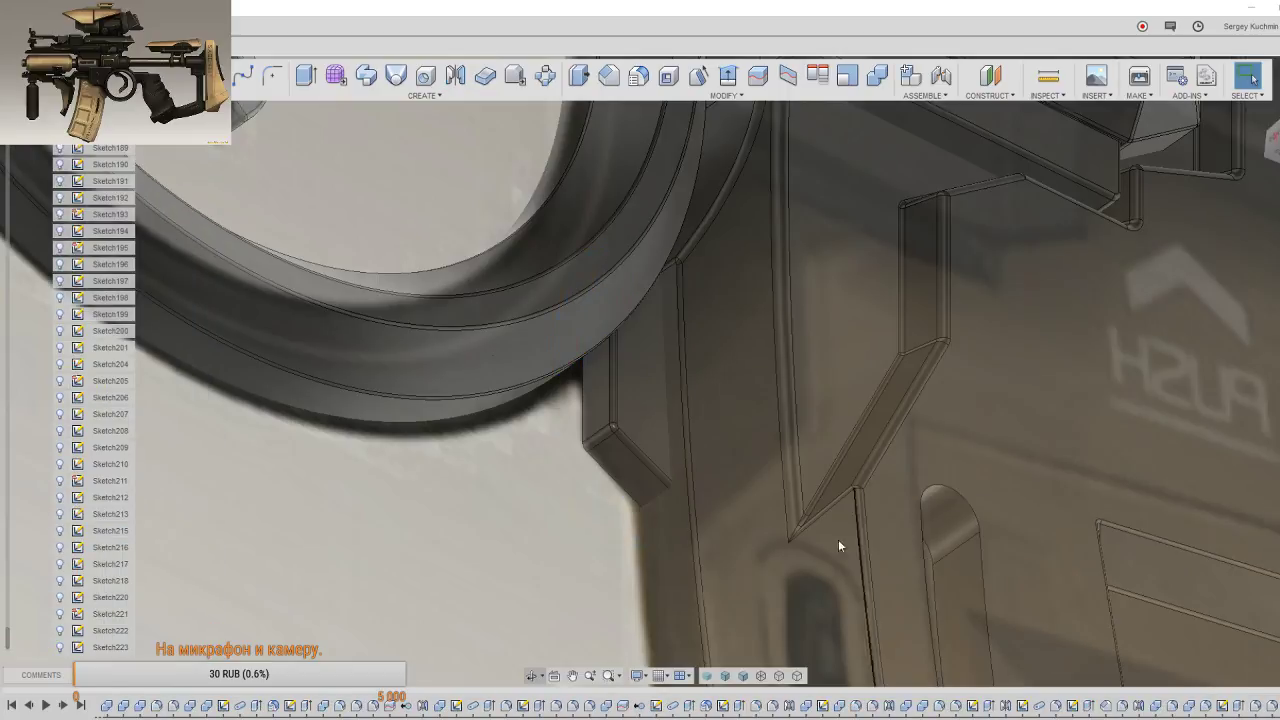
Step: Hide the reference canvas image in the browser
scroll(595, 524, "down", 3)
scroll(563, 498, "down", 2)
mouse_move(563, 498)
middle_mouse_down("shift")
mouse_move(670, 507)
mouse_move(5, 493)
middle_mouse_up("shift")
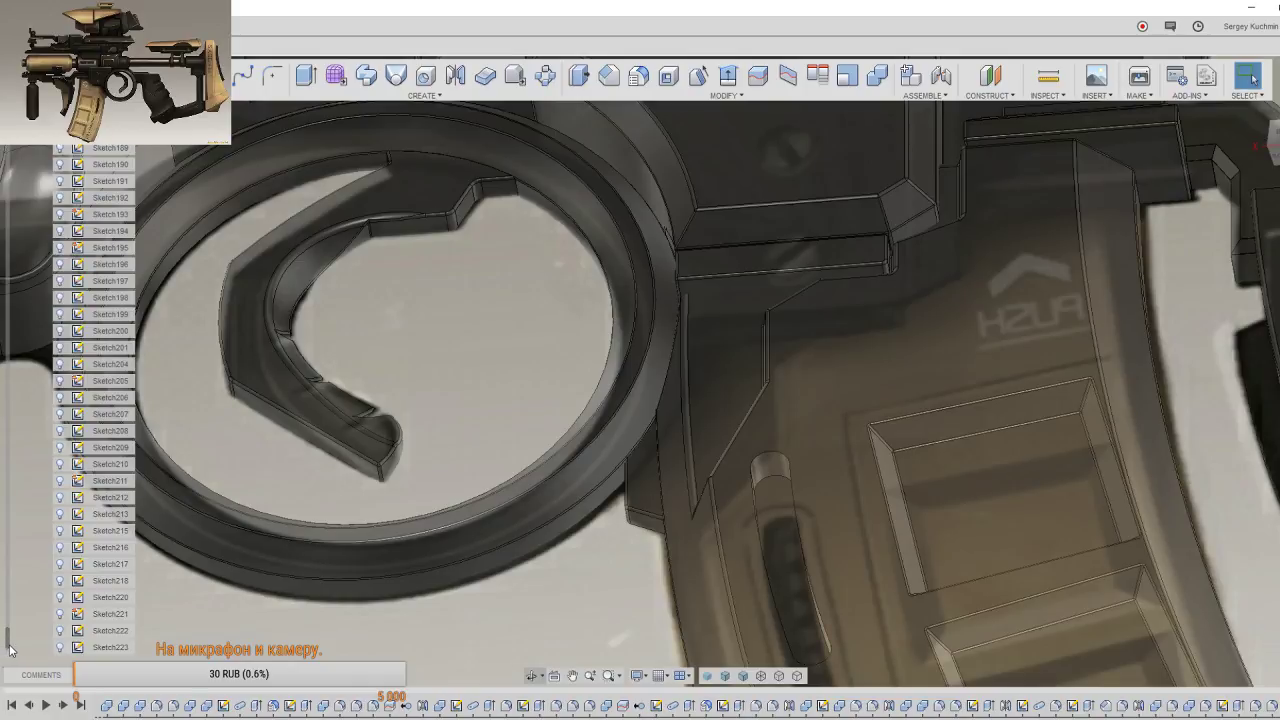
left_click_drag(5, 643, 45, 245)
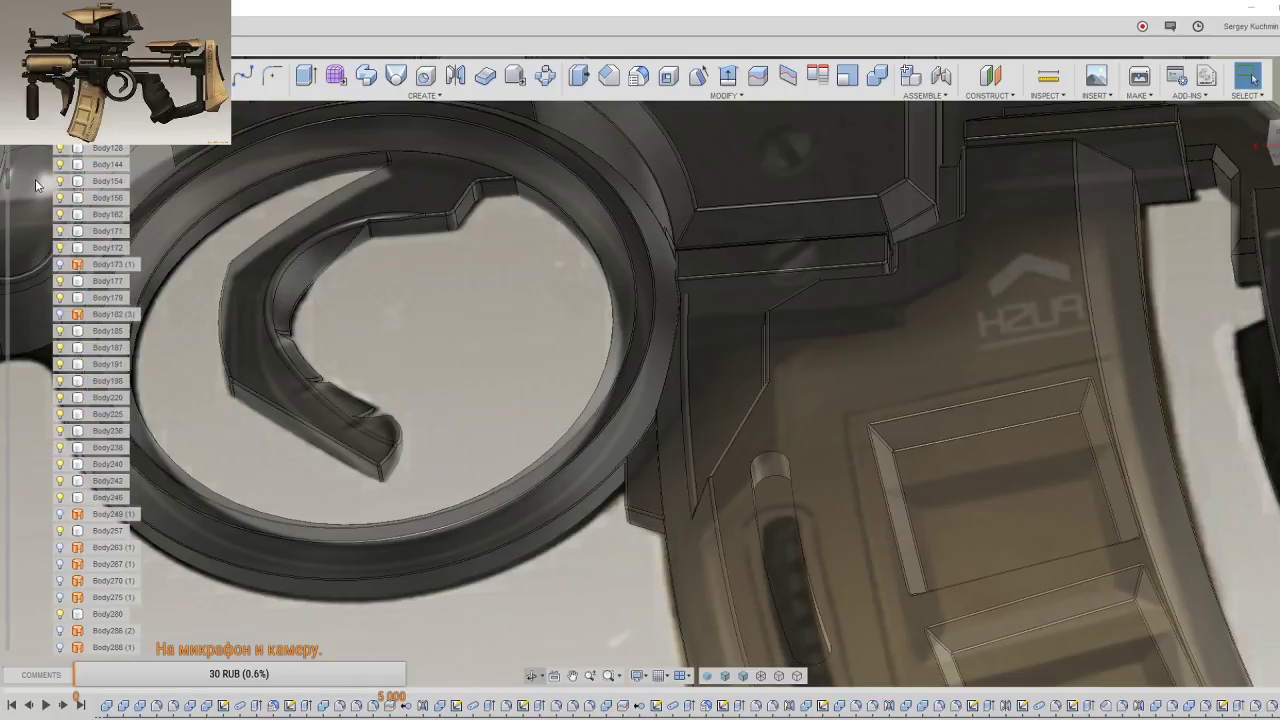
scroll(45, 245, "down", 4)
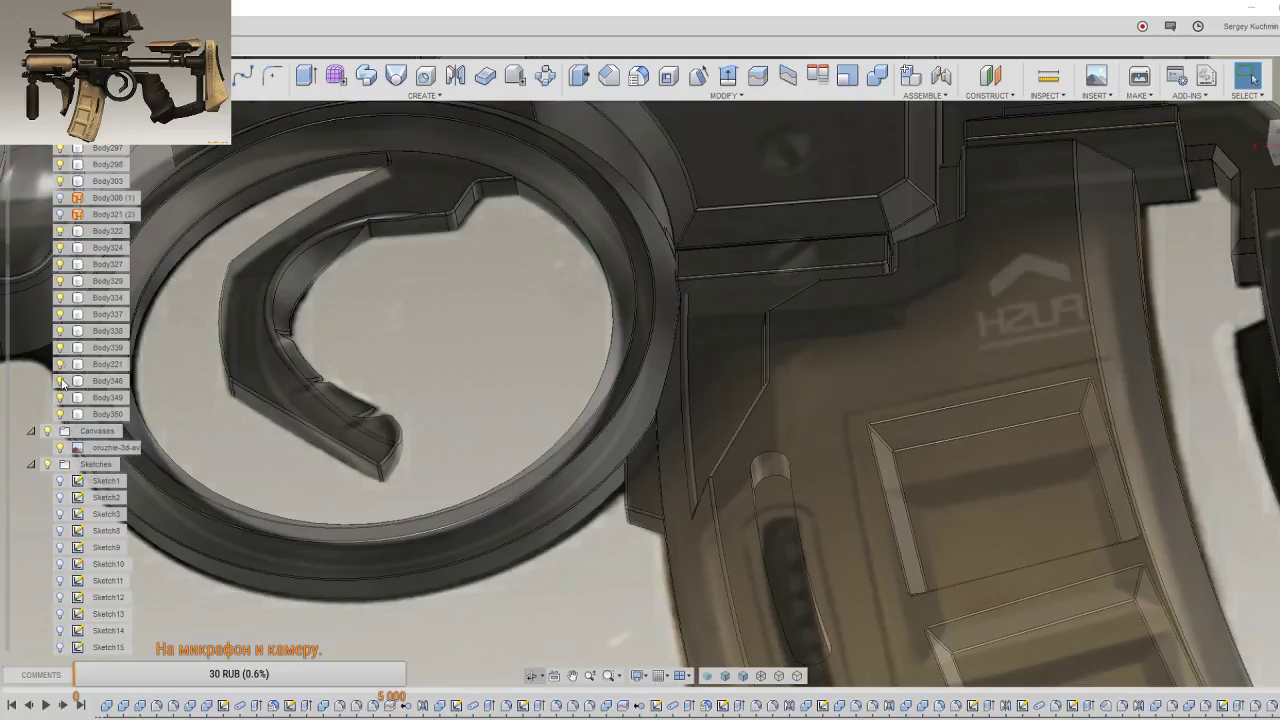
left_click(60, 448)
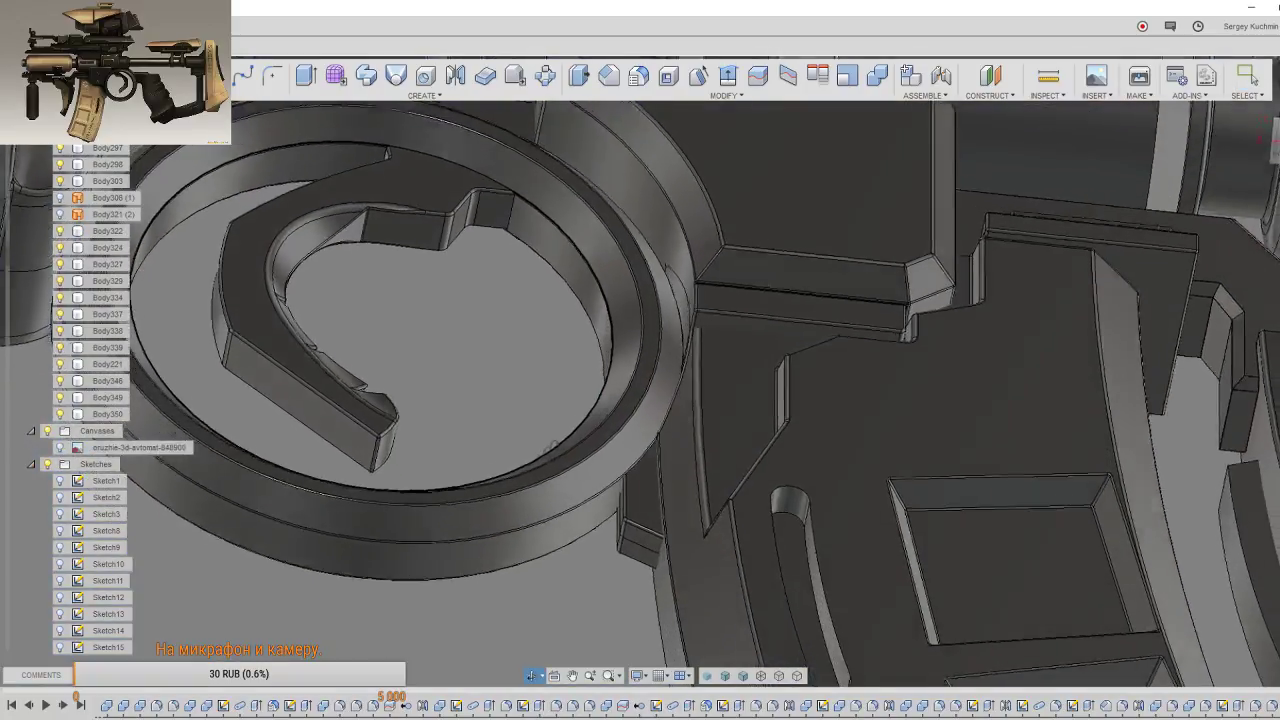
mouse_move(514, 480)
middle_mouse_down("shift")
mouse_move(410, 198)
mouse_move(586, 486)
middle_mouse_up("shift")
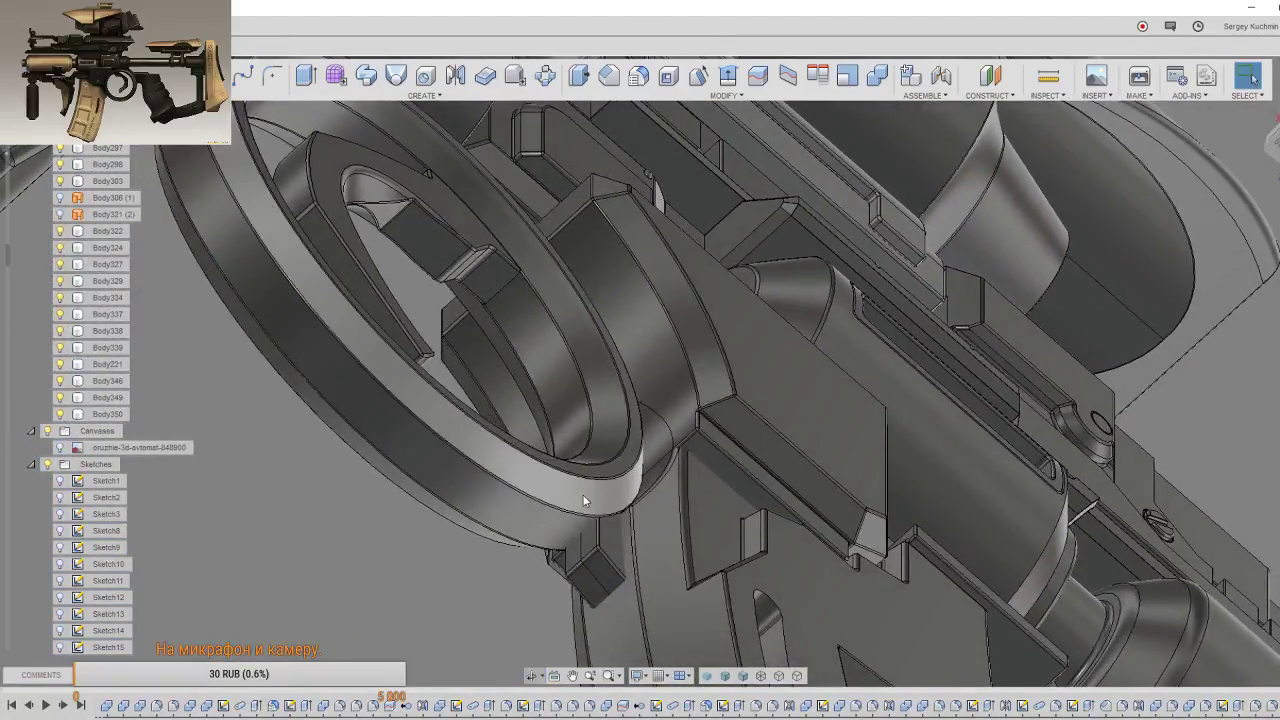
Step: Join the small block and its mirrored copy with Combine, leaving Body349 and removing Body350
key("s")
left_click(683, 638)
left_click(578, 594)
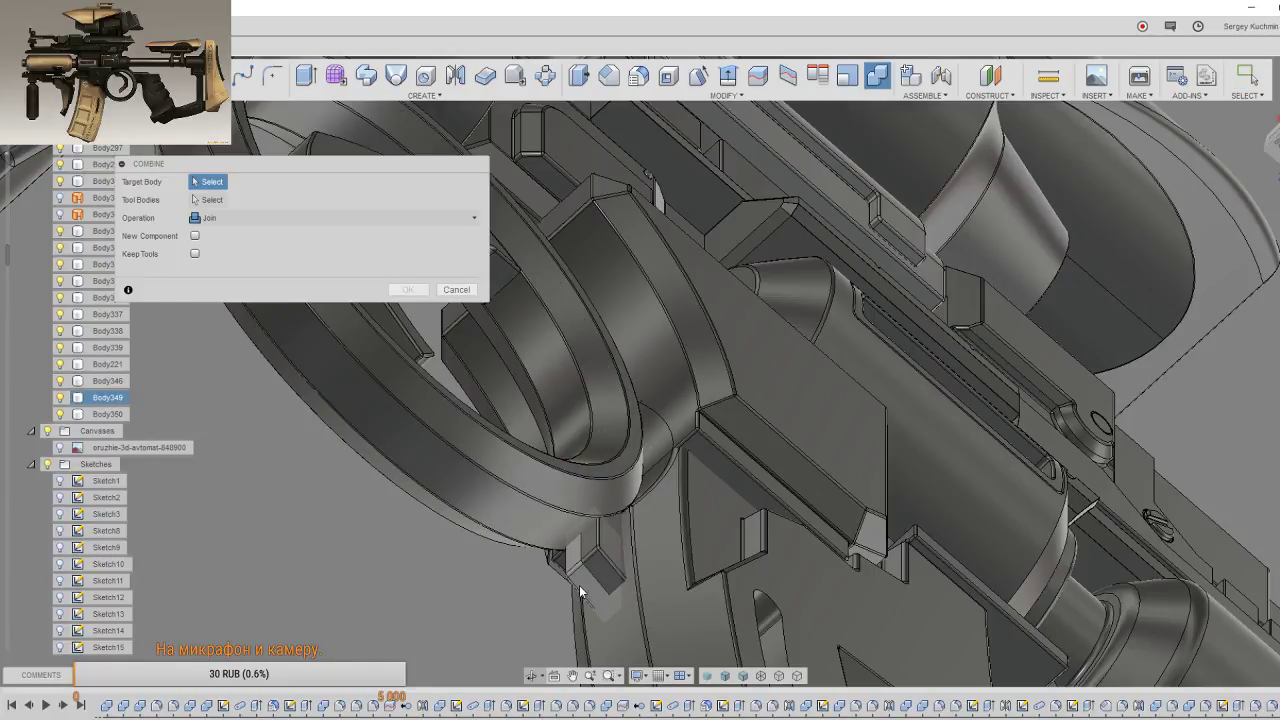
left_click(616, 575)
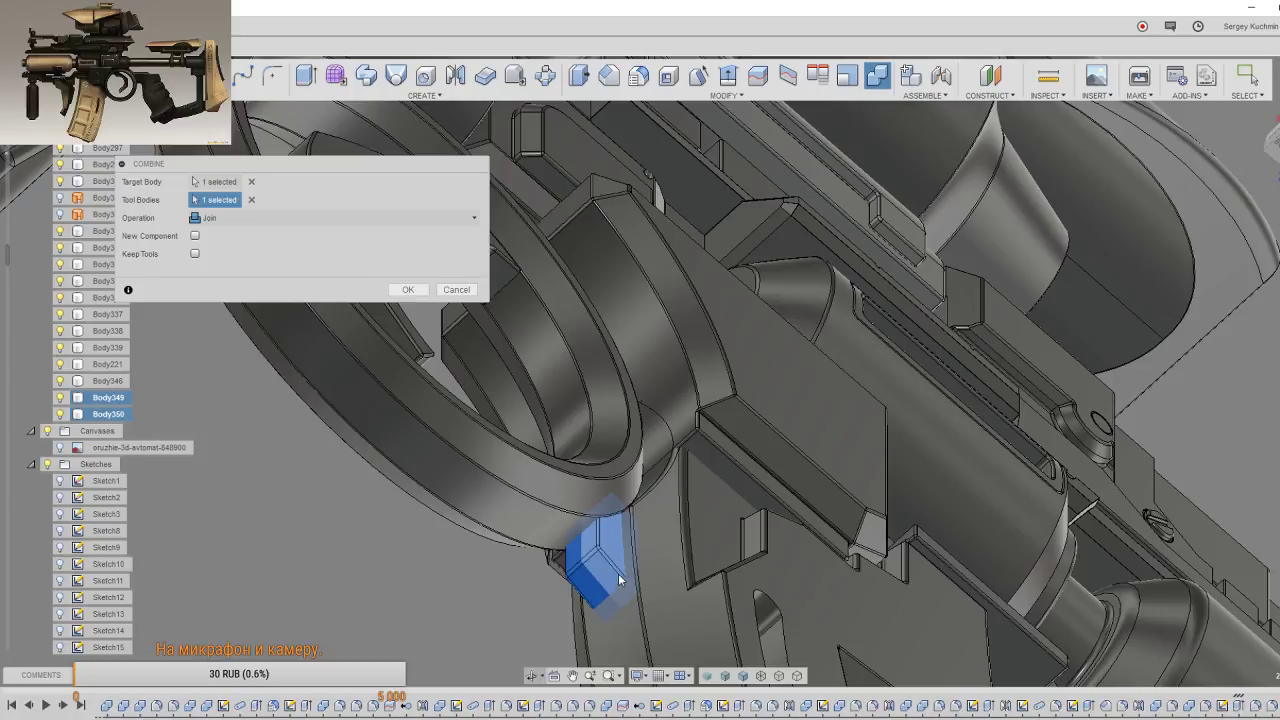
left_click(410, 290)
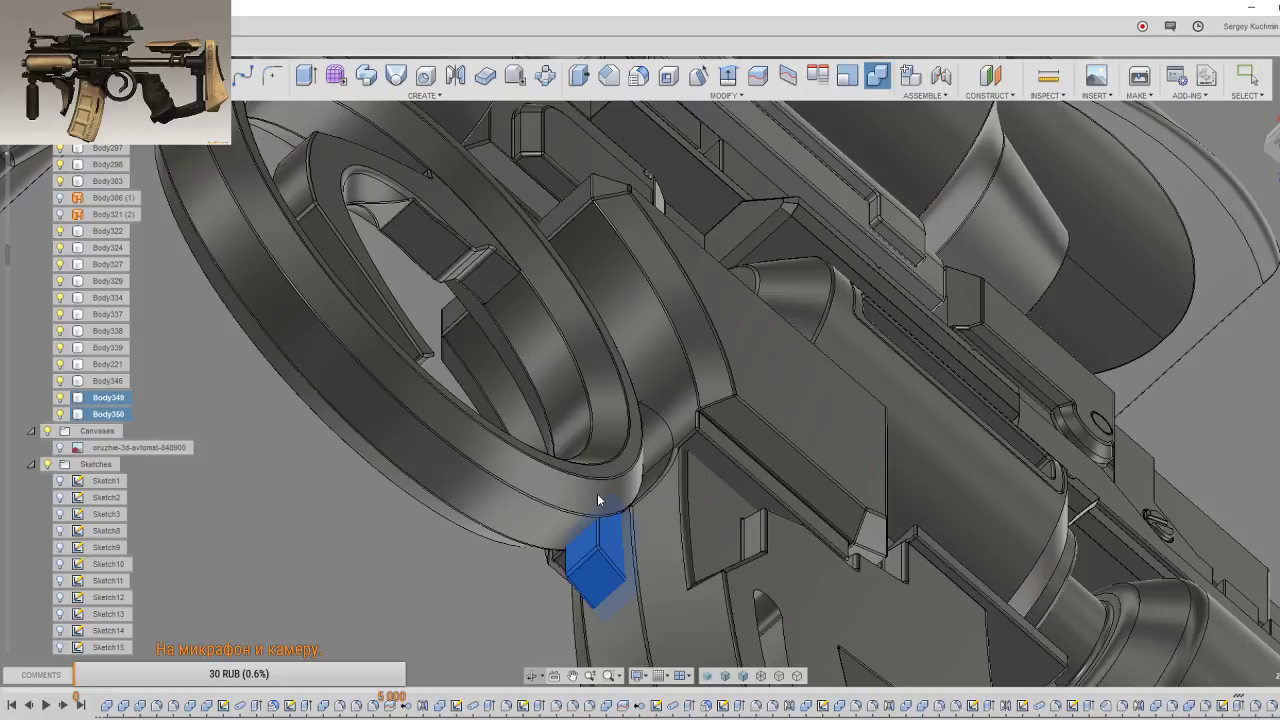
key("ctrl+z")
mouse_move(596, 502)
middle_mouse_down("shift")
mouse_move(567, 518)
mouse_move(586, 505)
mouse_move(591, 517)
middle_mouse_up("shift")
scroll(655, 430, "up", 3)
mouse_move(875, 390)
middle_mouse_down("shift")
mouse_move(729, 500)
mouse_move(704, 486)
middle_mouse_up("shift")
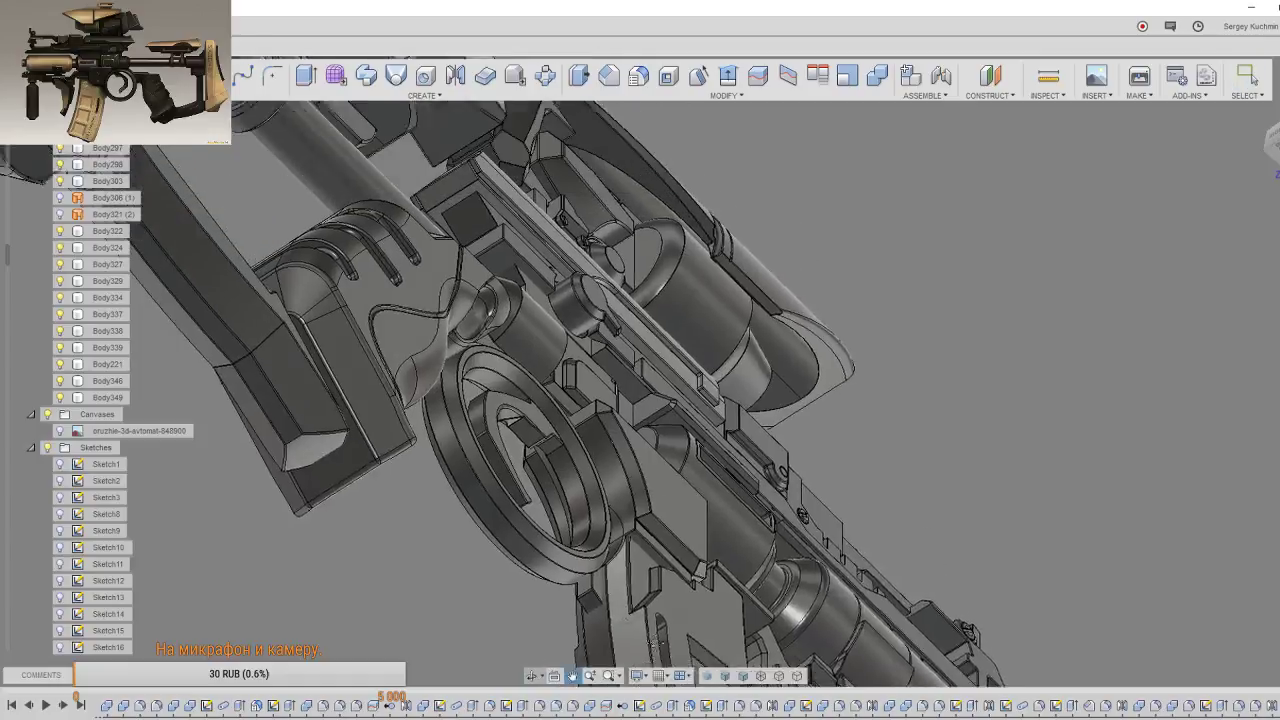
scroll(704, 486, "up", 3)
scroll(704, 486, "up", 2)
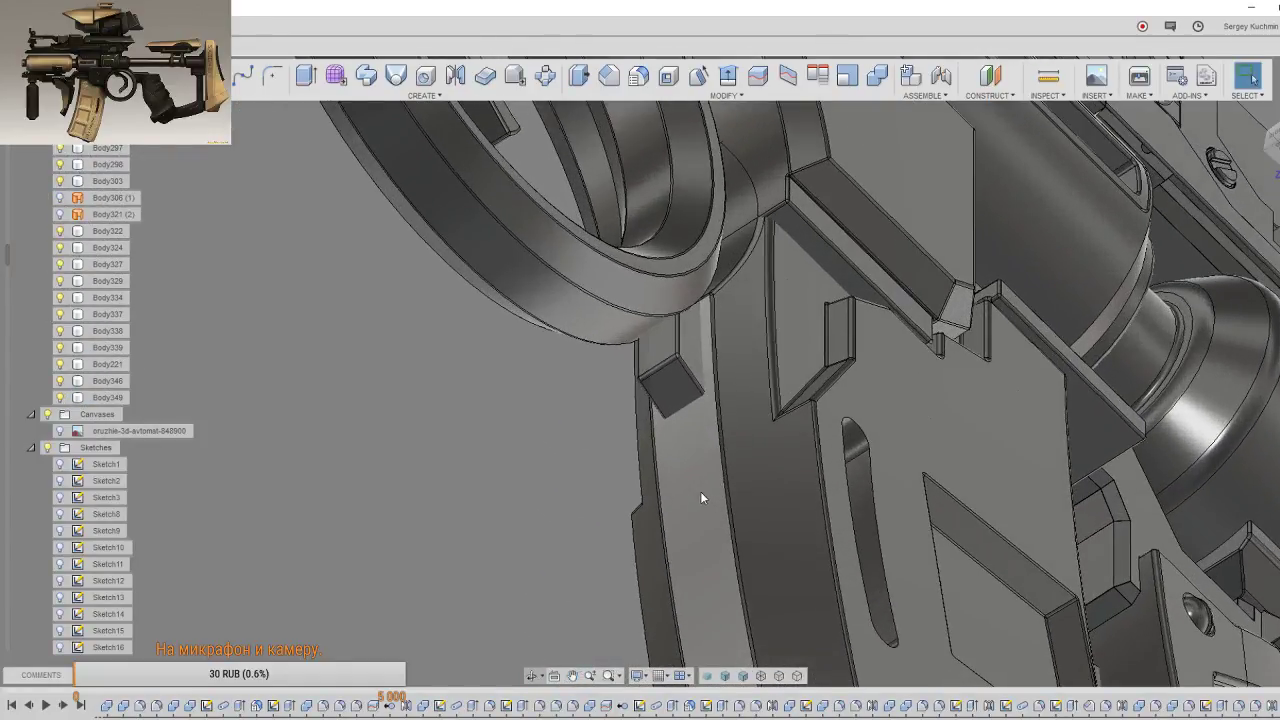
Step: Combine the target body with Body349 using Join, so Body349 disappears
key("s")
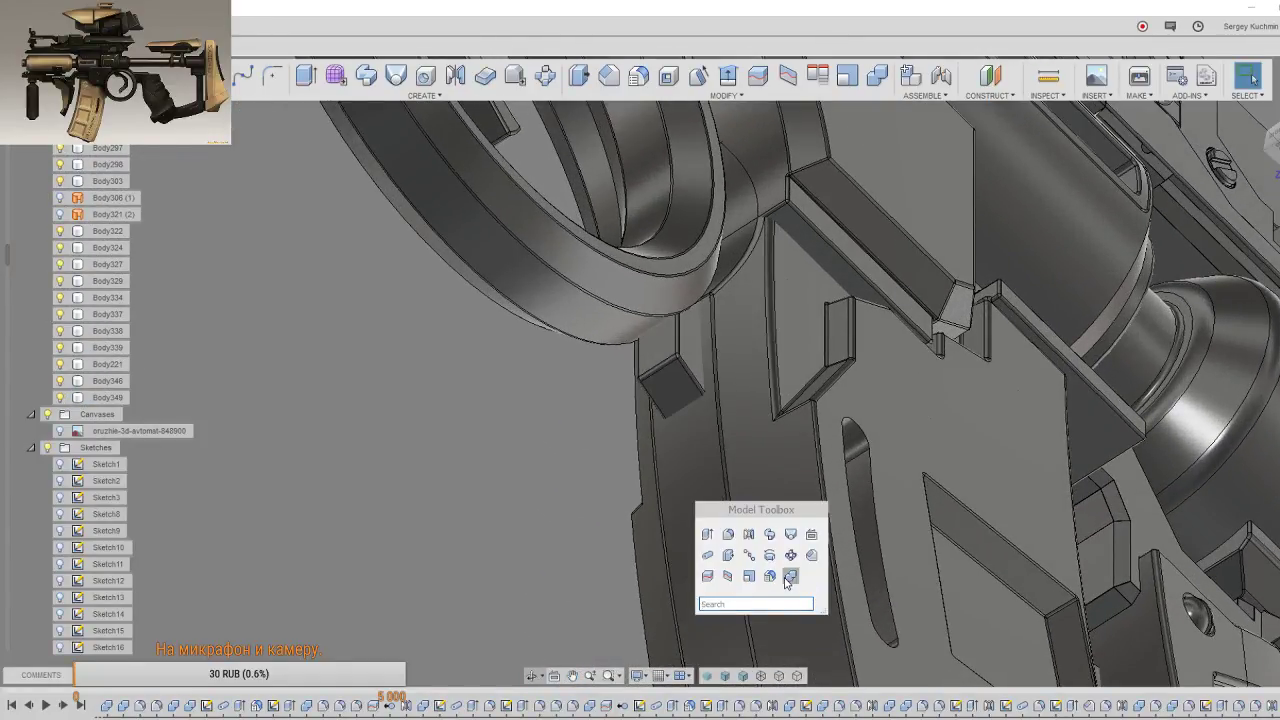
left_click(791, 577)
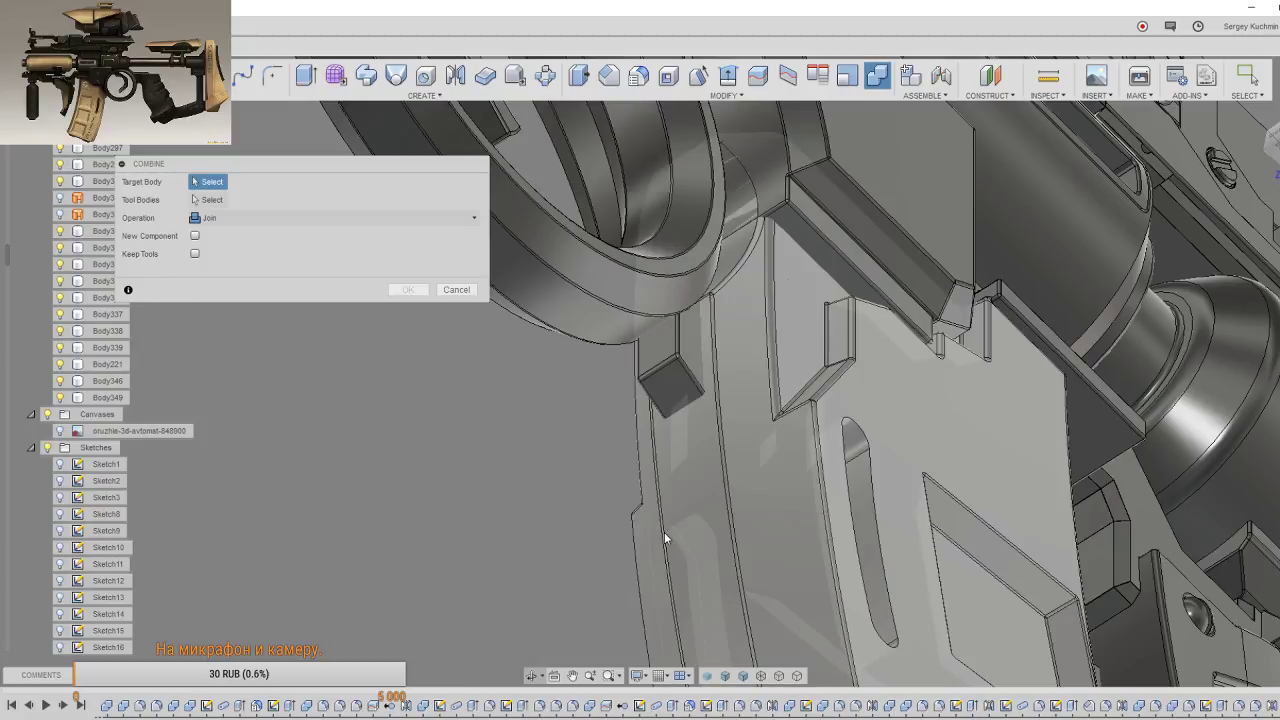
left_click(666, 532)
left_click(659, 400)
left_click(408, 290)
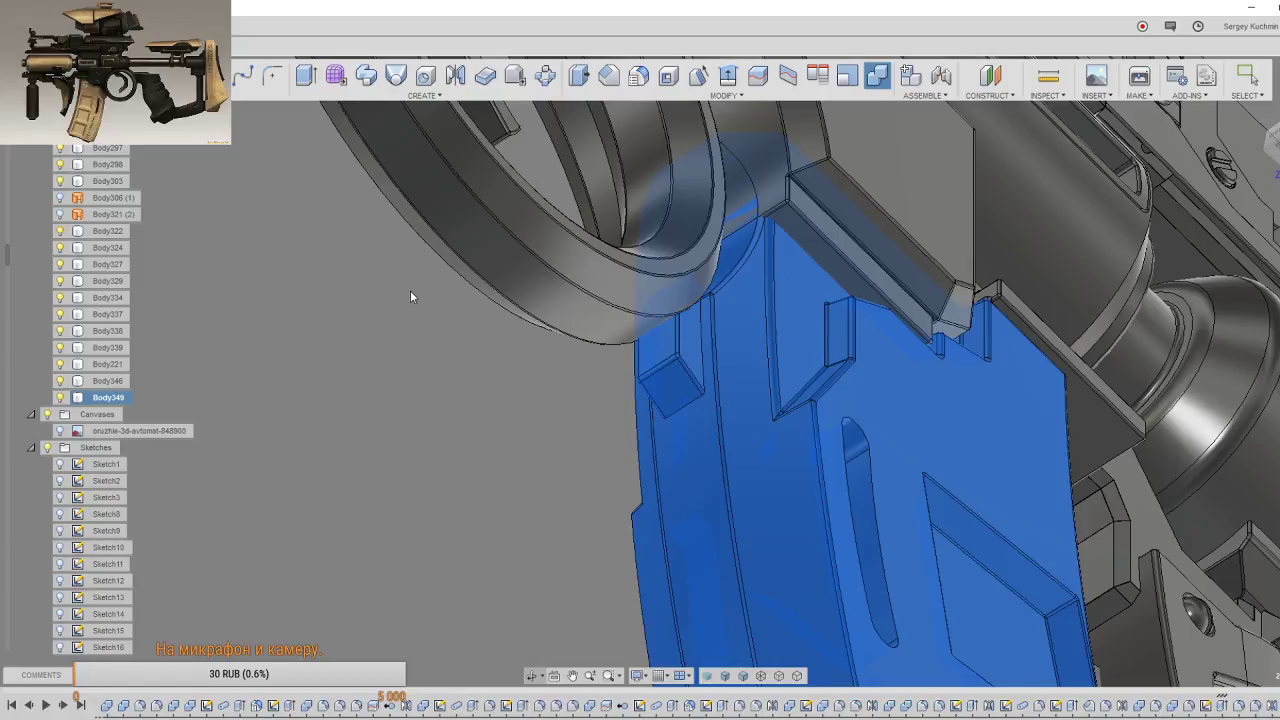
key("Return")
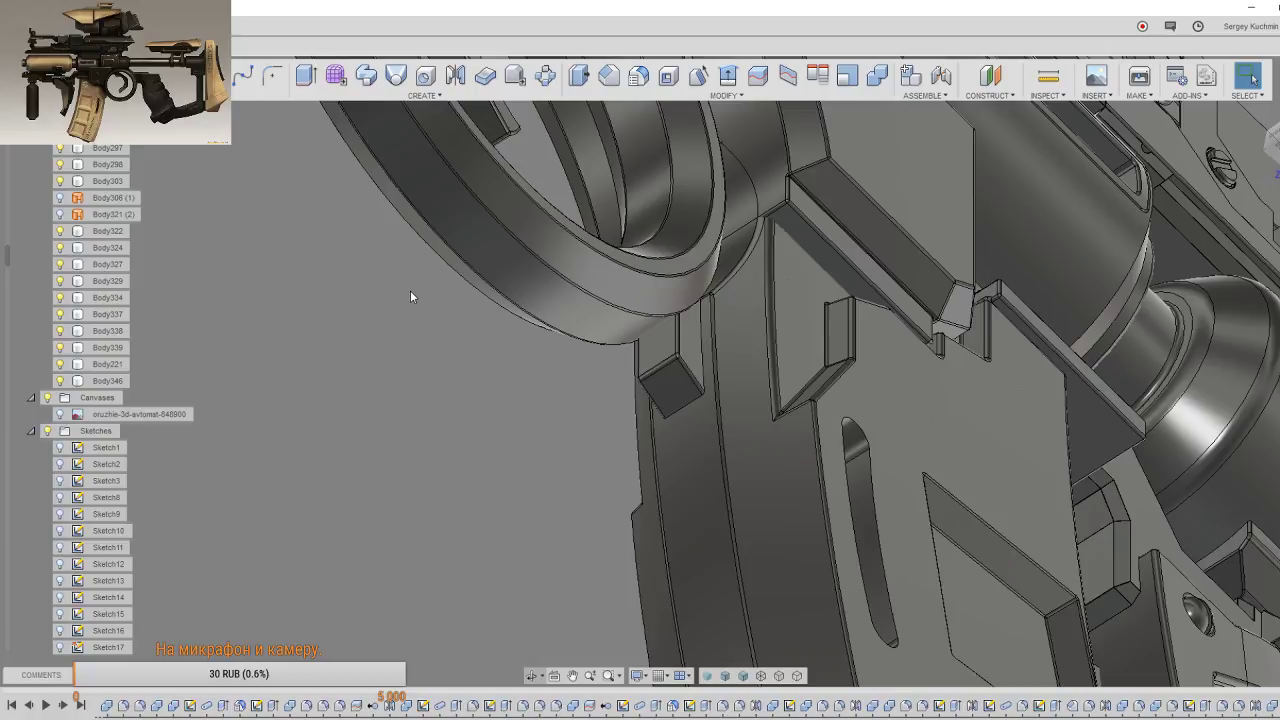
mouse_move(588, 336)
middle_mouse_down("shift")
mouse_move(554, 311)
mouse_move(500, 323)
mouse_move(664, 364)
mouse_move(527, 374)
middle_mouse_up("shift")
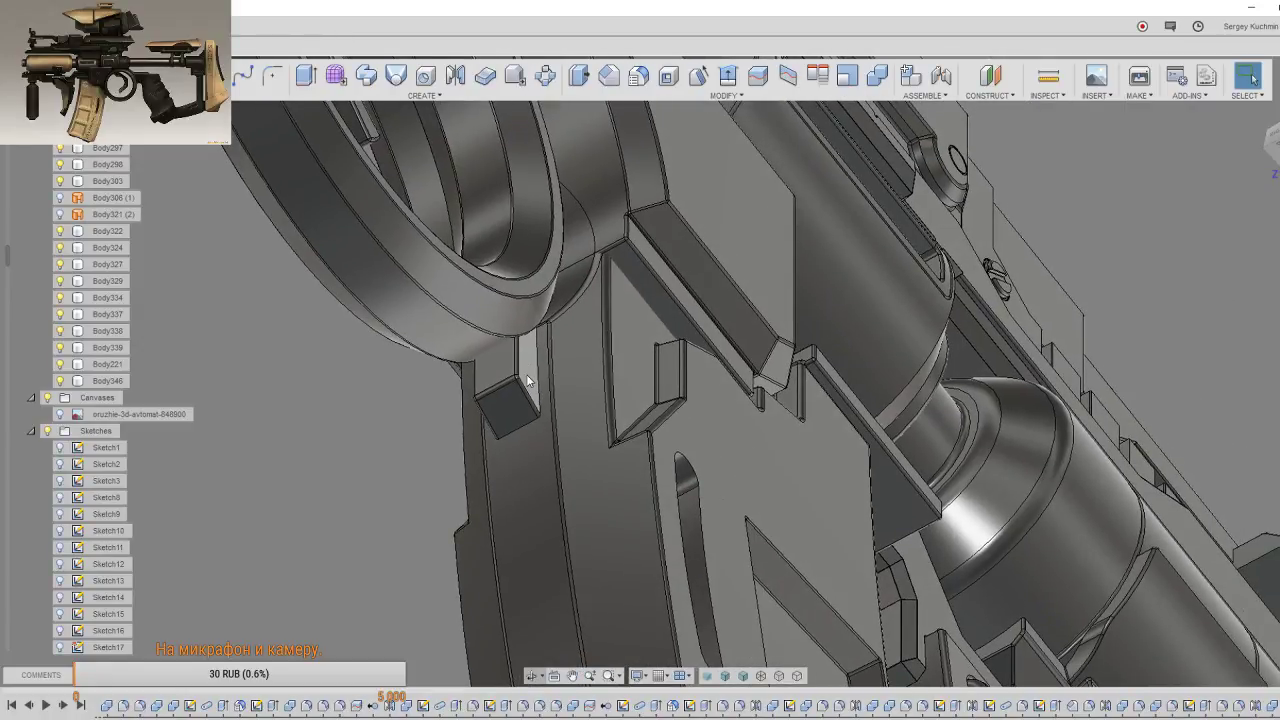
Step: Round one edge of the small block on the magazine with a 0.5 mm fillet
key("f")
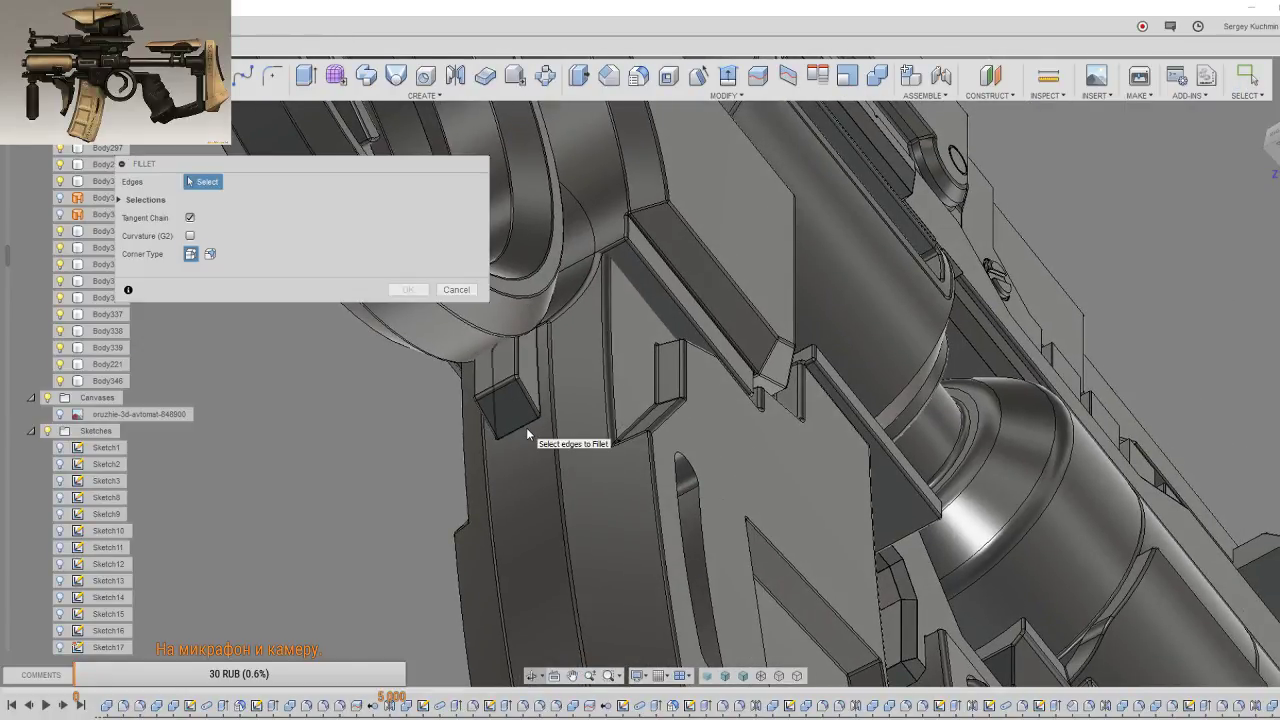
left_click(526, 427)
left_click(673, 461)
left_click(650, 480)
scroll(529, 409, "down", 3)
scroll(534, 423, "up", 3)
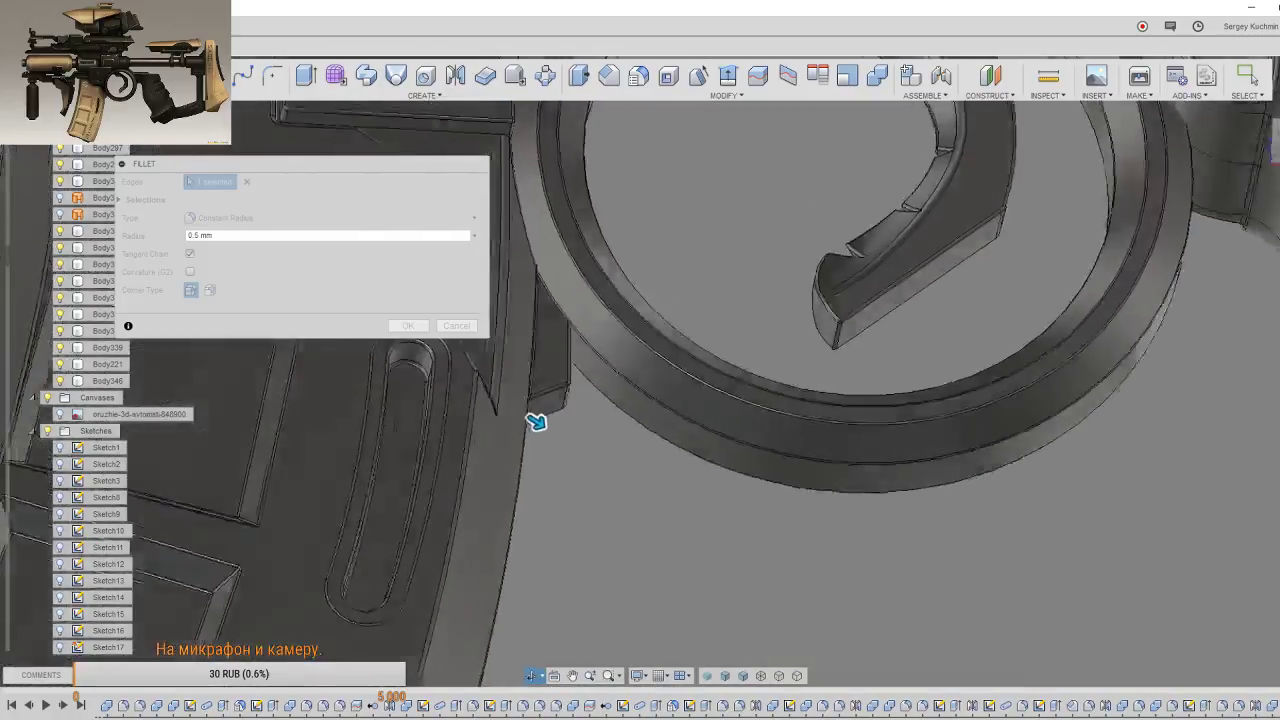
mouse_move(534, 423)
middle_mouse_down()
mouse_move(659, 536)
mouse_move(700, 551)
middle_mouse_up()
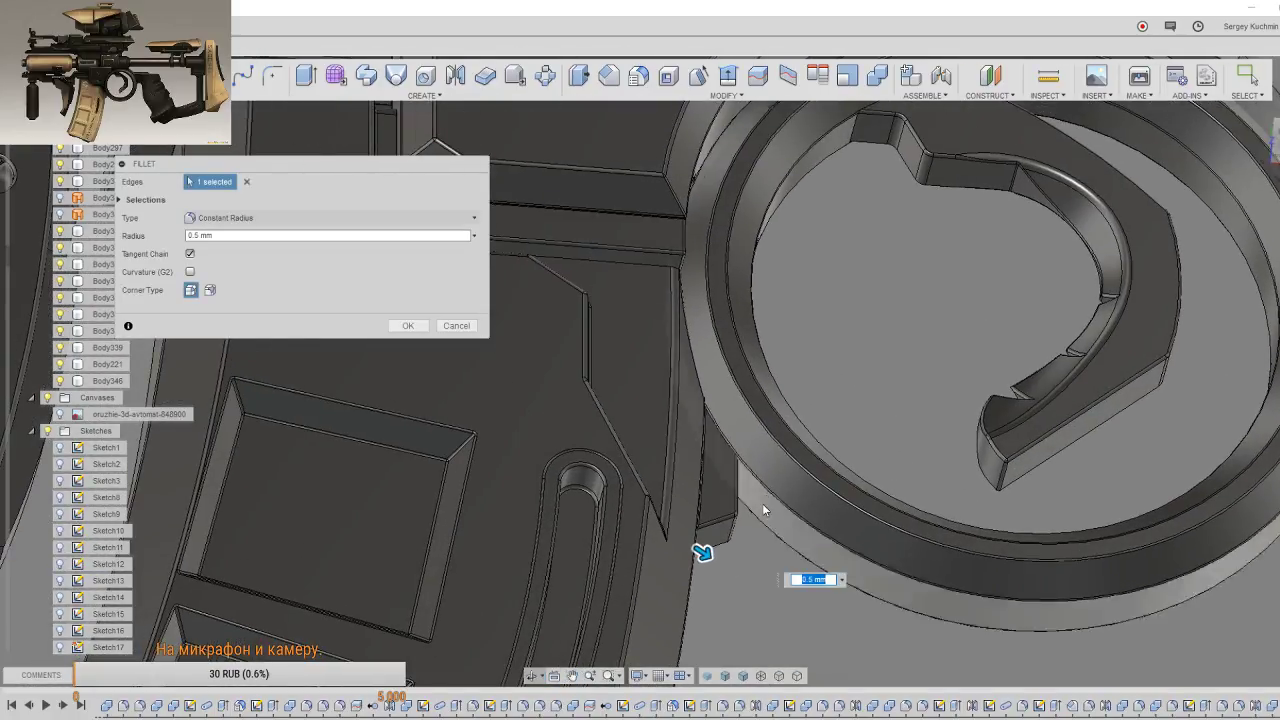
scroll(694, 540, "up", 2)
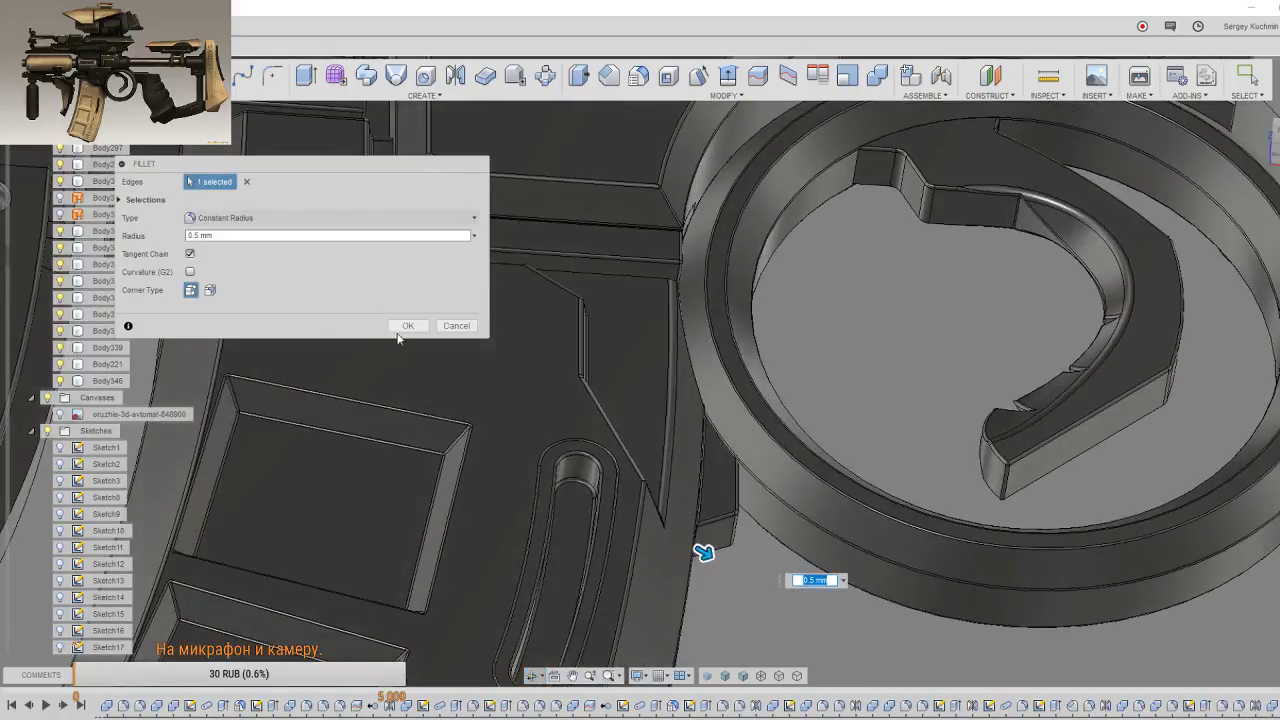
left_click(406, 326)
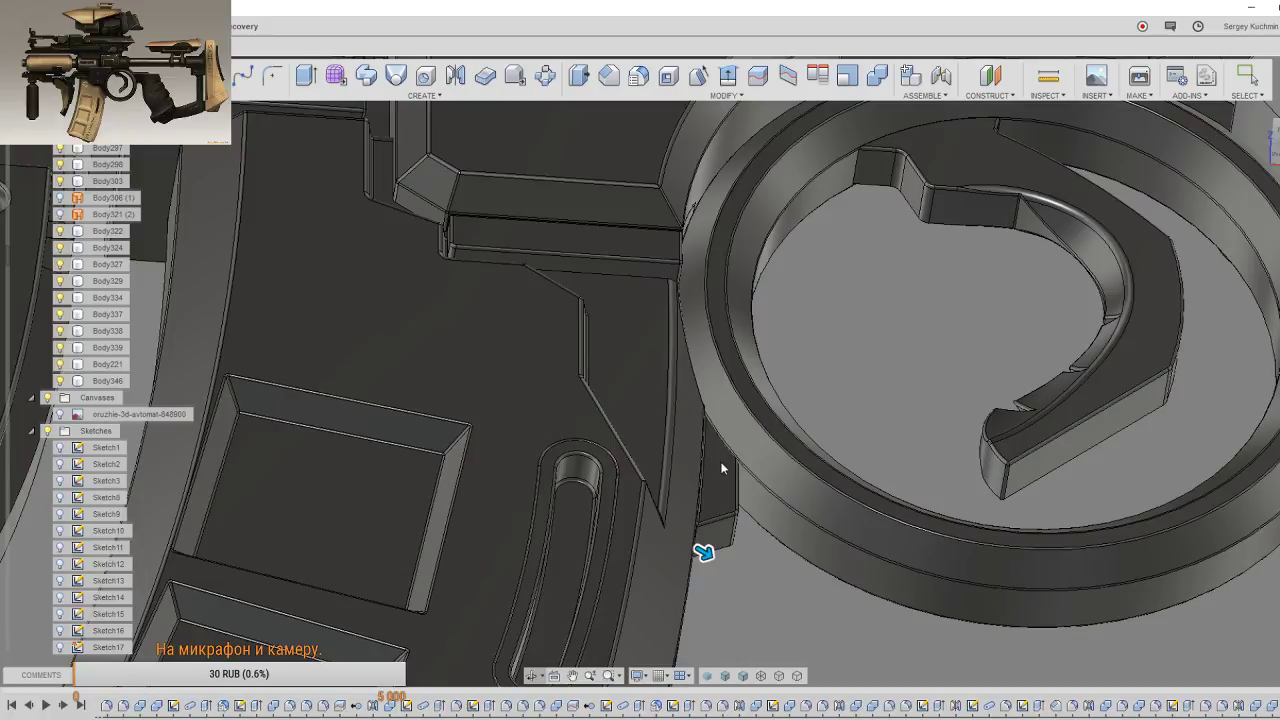
middle_click_drag(721, 467, 736, 472)
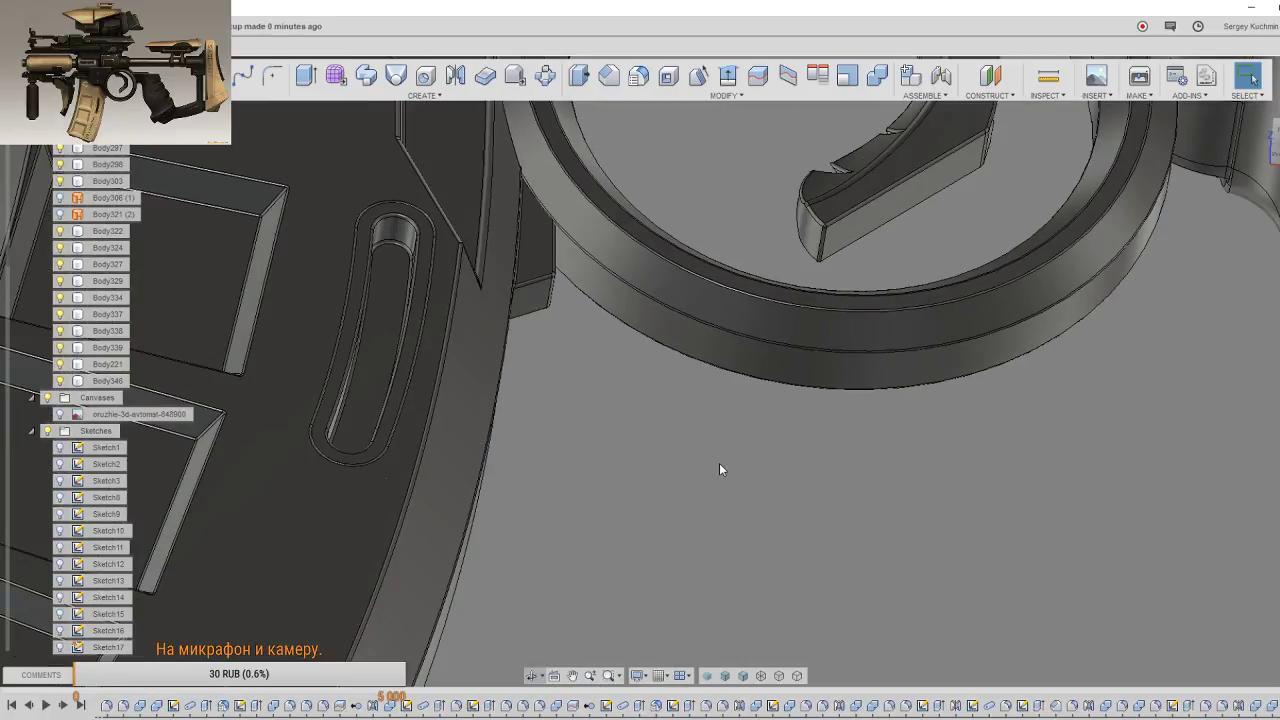
middle_click_drag(839, 524, 810, 422, "shift")
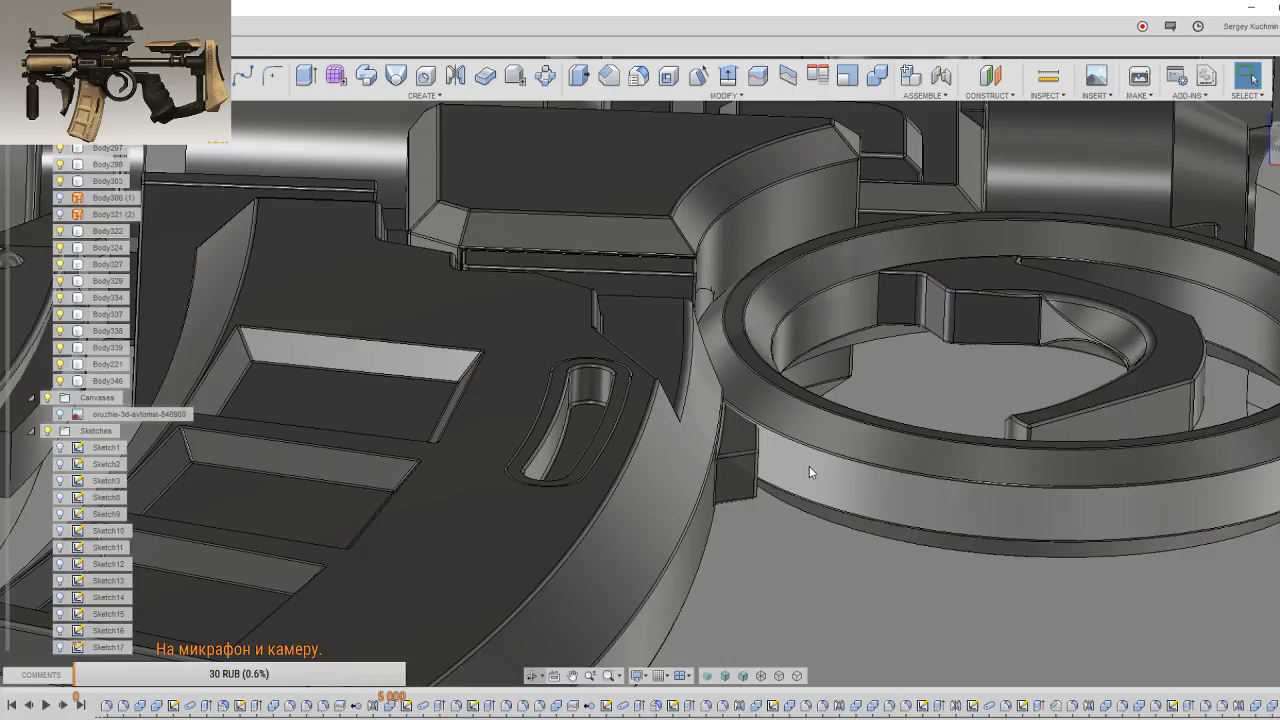
Step: Cut the trigger ring with the large body using Combine Cut, keeping the tool body
key("s")
left_click(945, 598)
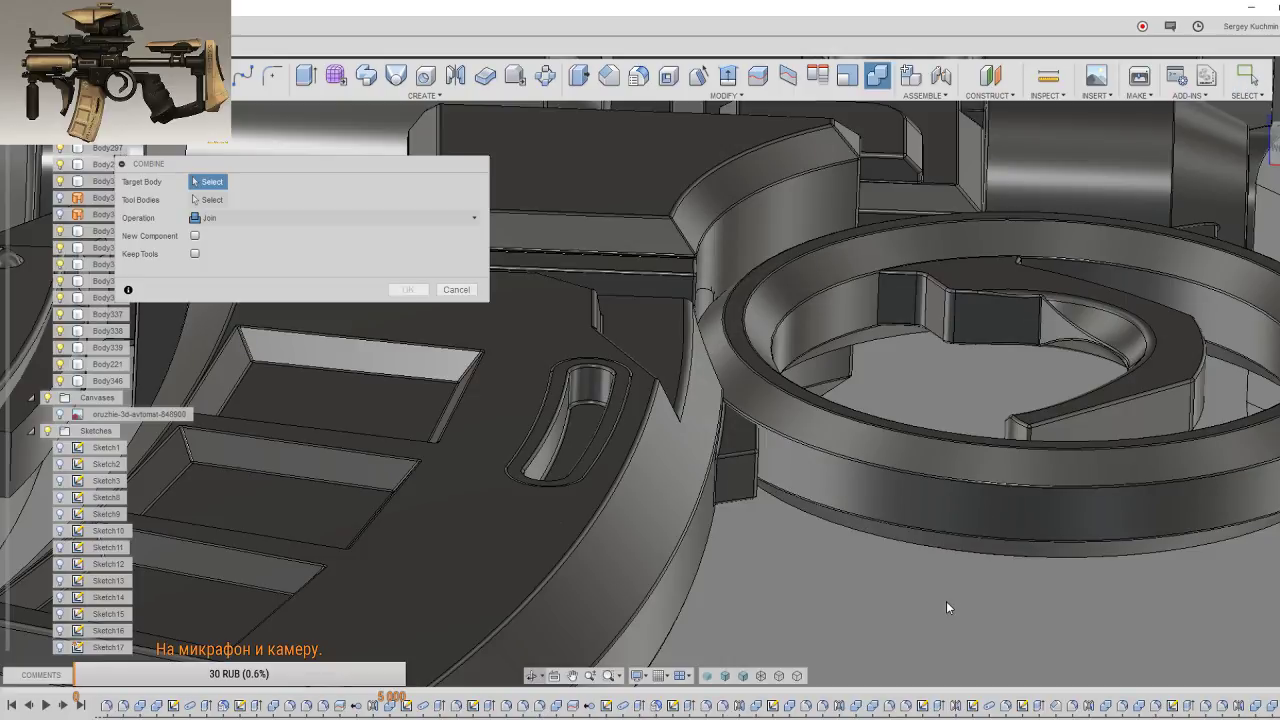
left_click(337, 218)
left_click(268, 256)
left_click(195, 253)
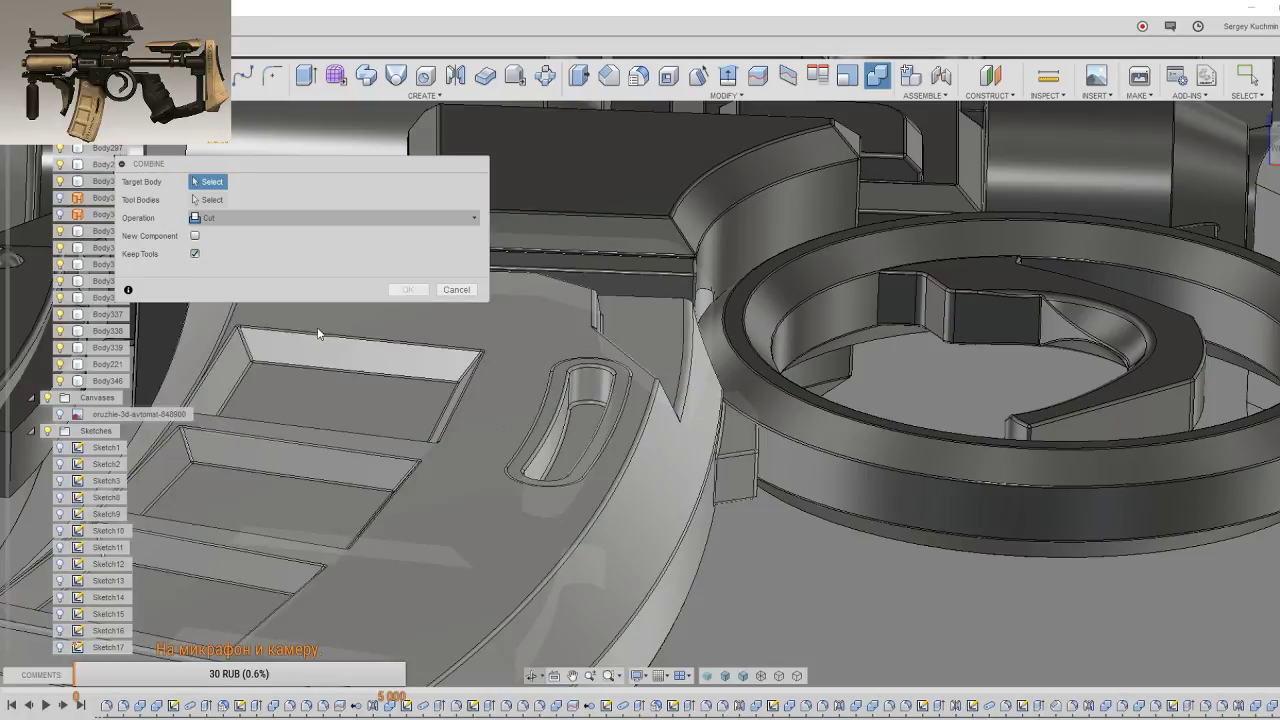
left_click(940, 527)
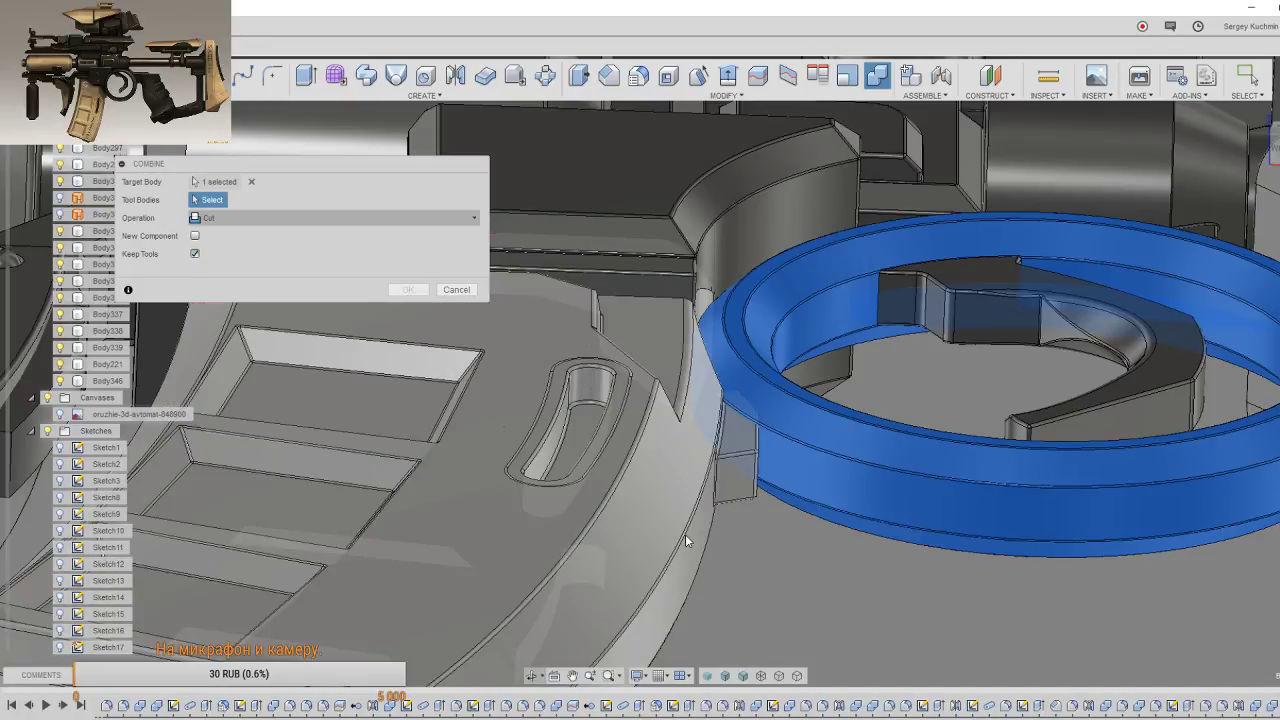
left_click(420, 322)
left_click(408, 289)
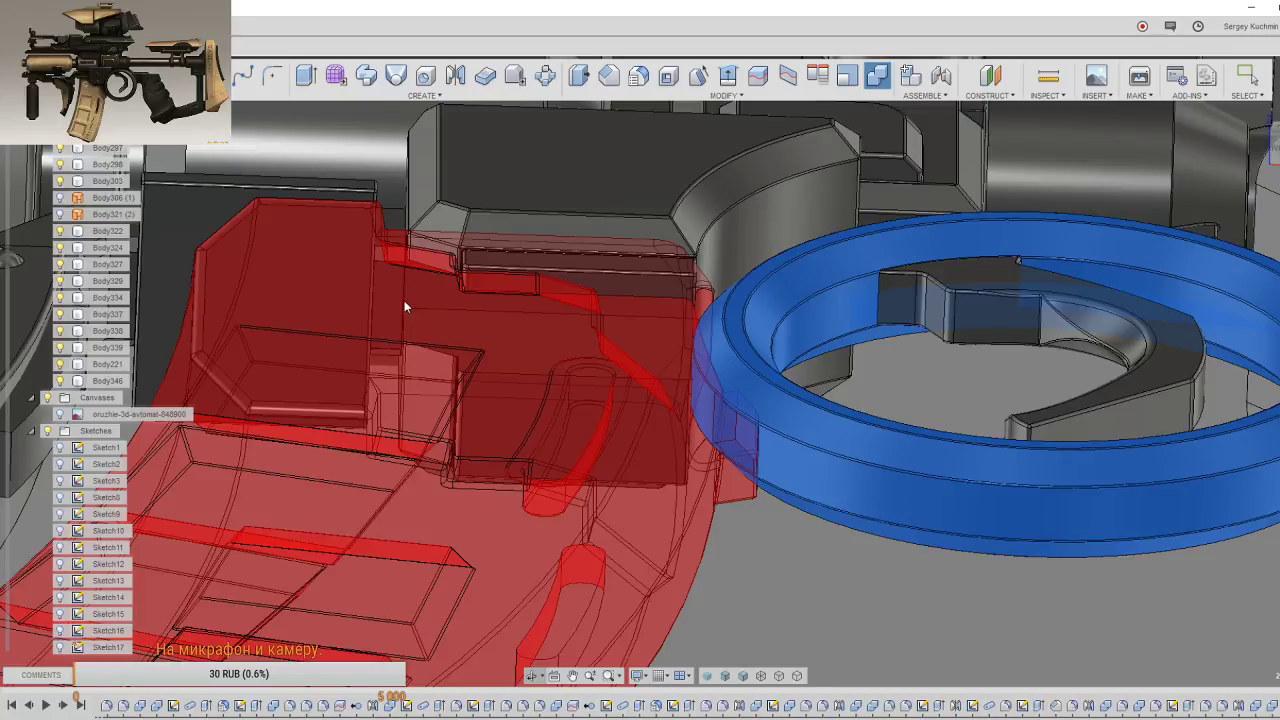
key("Return")
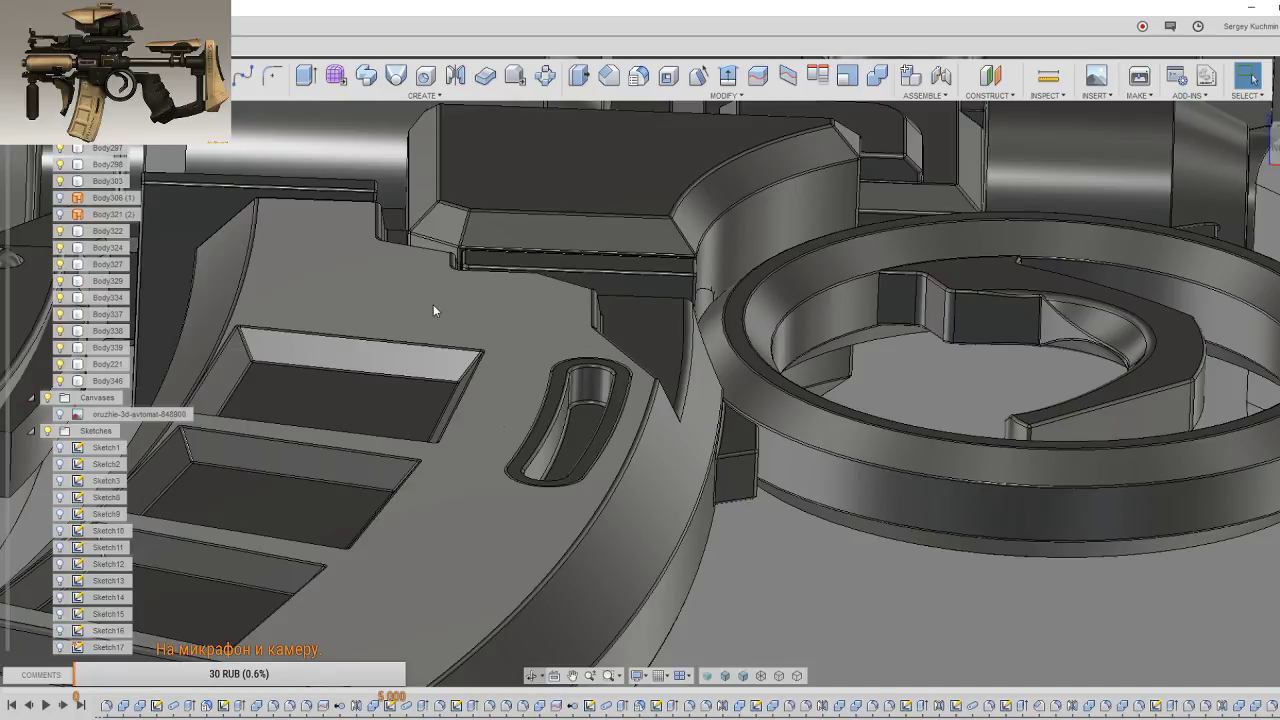
Step: Window-select the trigger ring and pistol grip bodies together
scroll(433, 304, "down", 2)
scroll(791, 404, "down", 4)
scroll(666, 621, "down", 3)
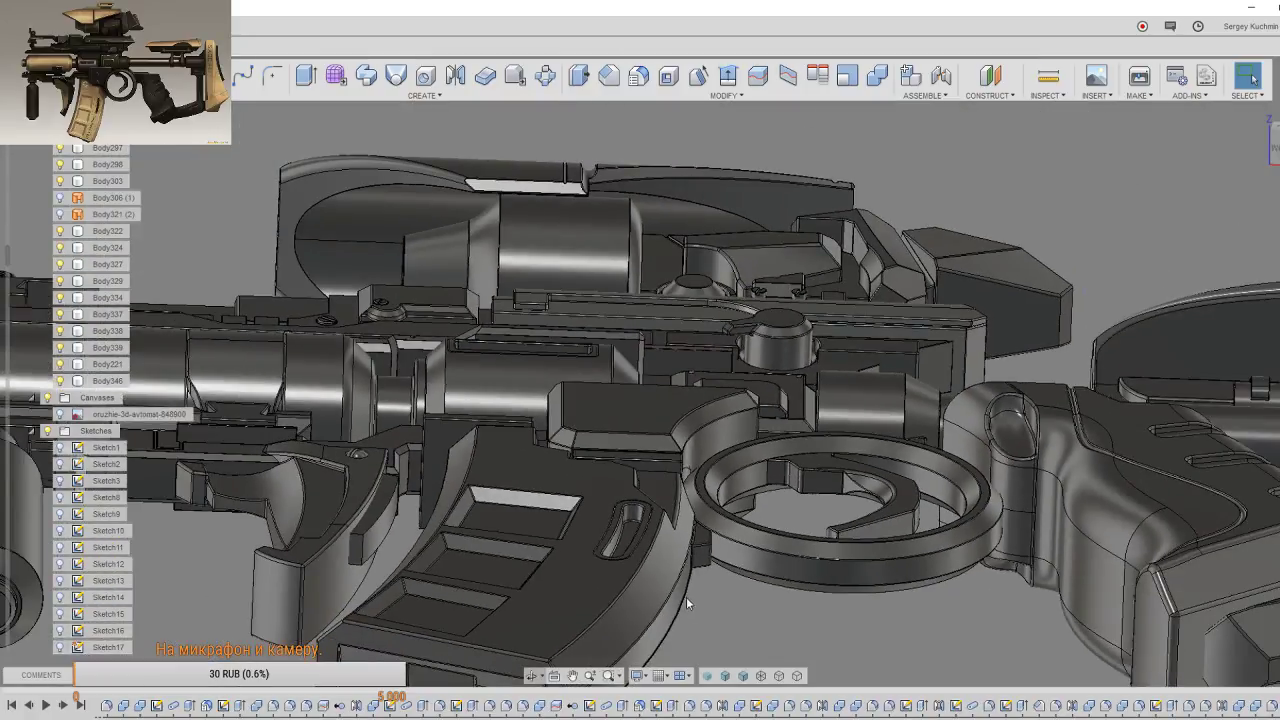
scroll(740, 610, "up", 2)
scroll(800, 612, "up", 1)
scroll(870, 615, "up", 1)
scroll(940, 618, "up", 1)
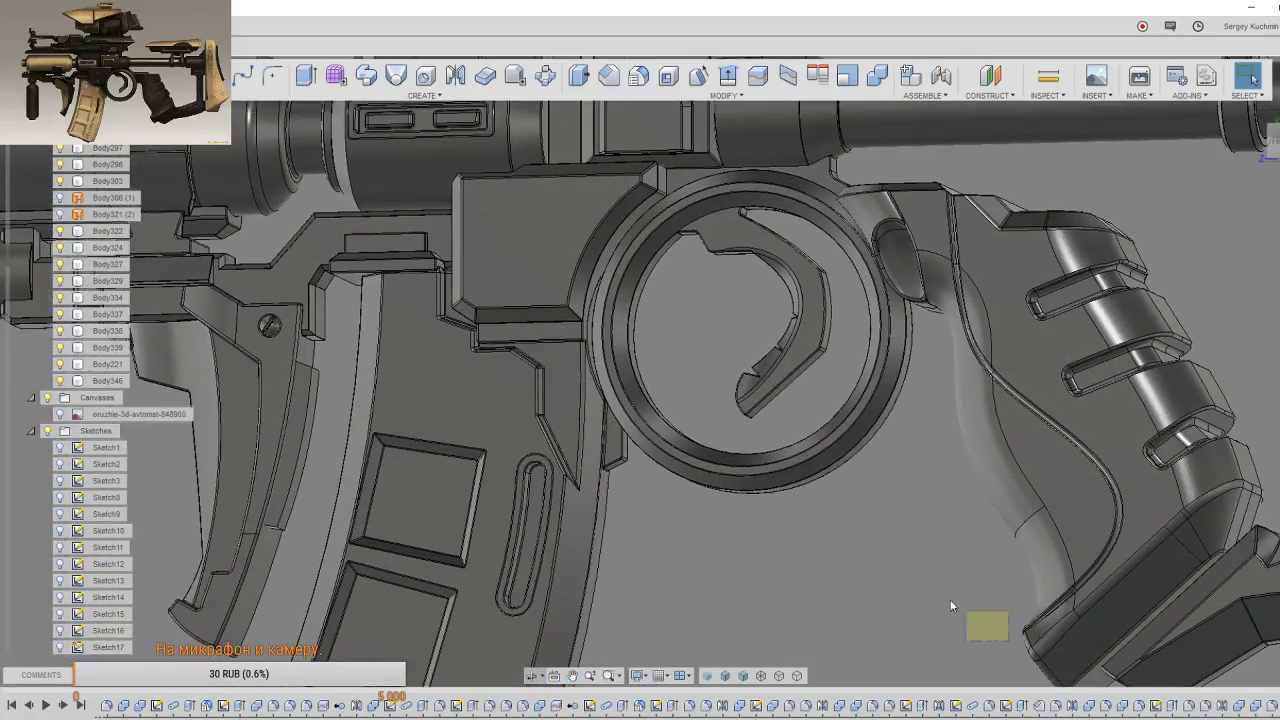
left_click_drag(979, 620, 683, 467)
middle_click_drag(687, 503, 690, 615)
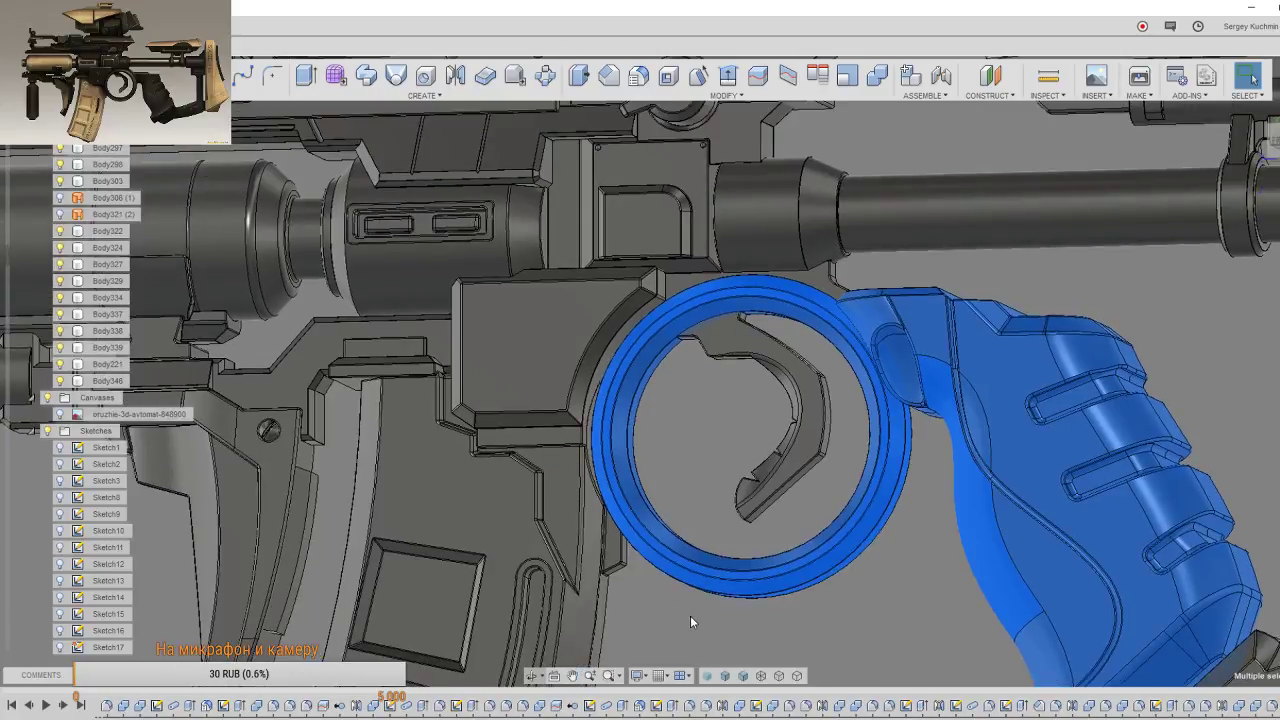
Step: Hide the selected trigger ring and grip bodies
key("v")
mouse_move(751, 563)
middle_mouse_down("shift")
mouse_move(731, 580)
mouse_move(714, 551)
mouse_move(724, 519)
mouse_move(679, 517)
middle_mouse_up("shift")
scroll(678, 518, "up", 2)
scroll(678, 518, "up", 3)
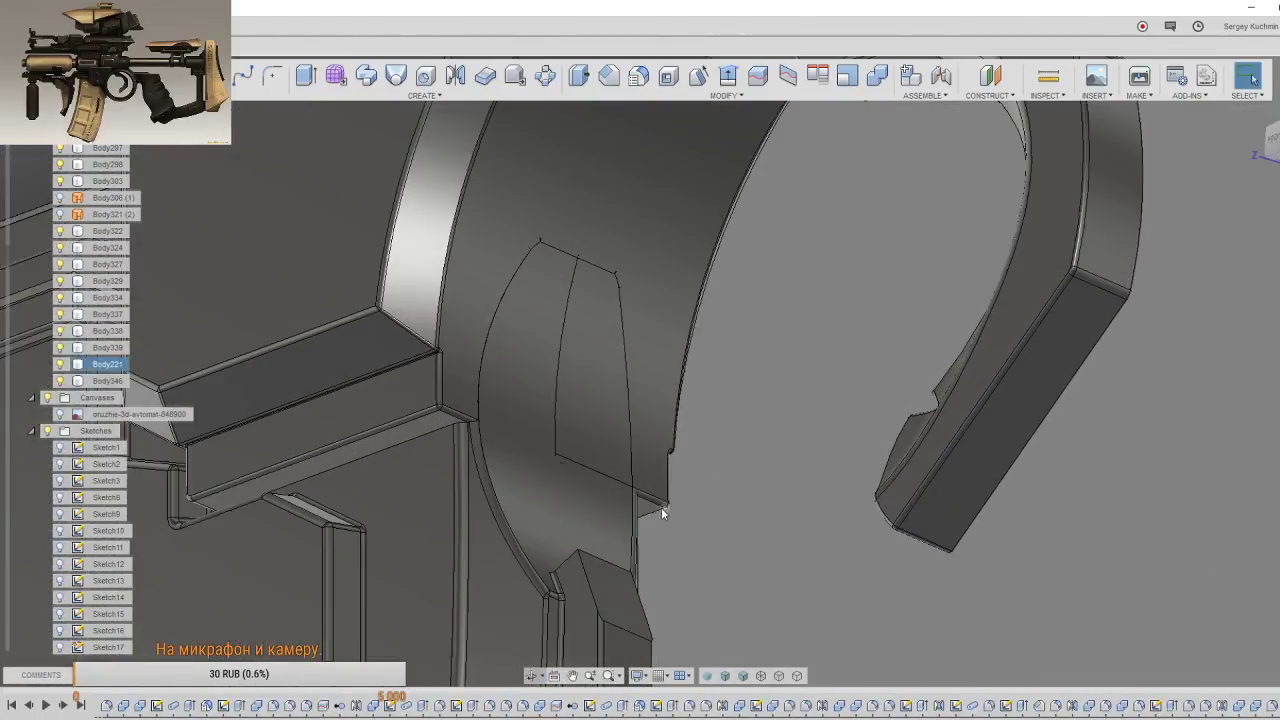
left_click(508, 463)
mouse_move(508, 463)
middle_mouse_down("shift")
mouse_move(529, 505)
mouse_move(586, 509)
mouse_move(705, 440)
middle_mouse_up("shift")
scroll(529, 505, "down", 3)
scroll(580, 512, "up", 2)
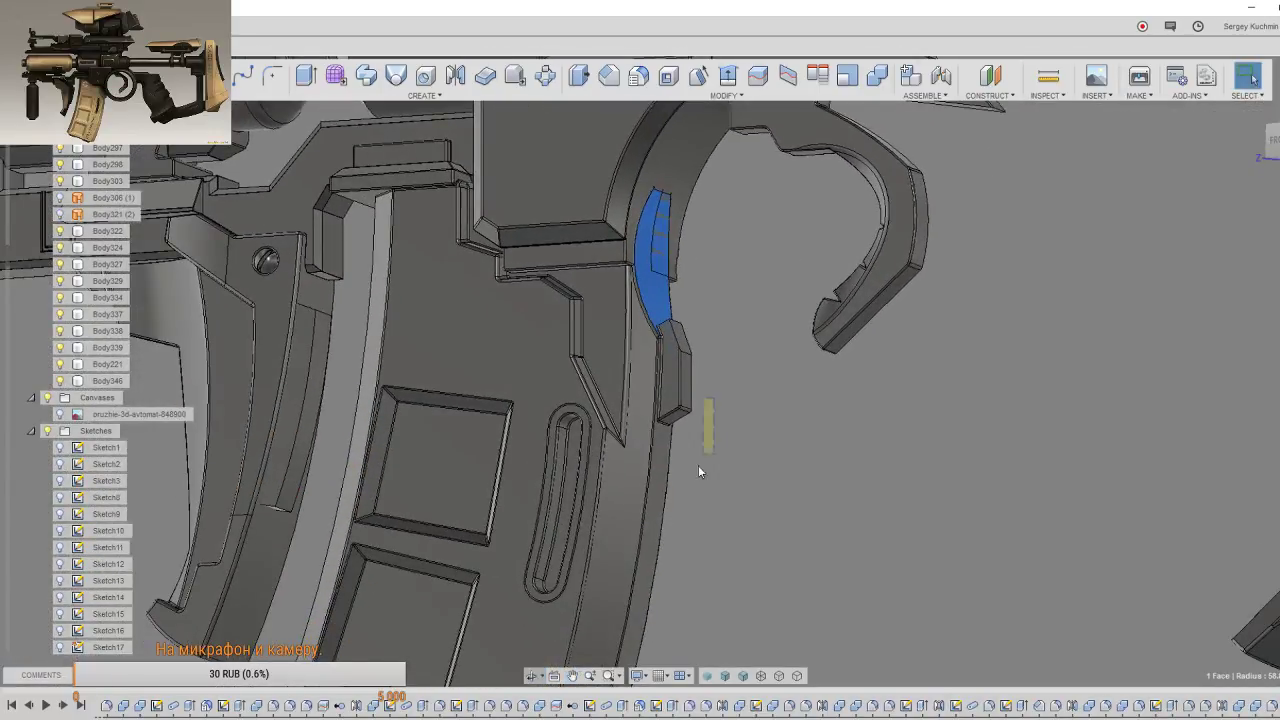
Step: Isolate the magazine body so it is the only part showing
left_click(710, 442)
middle_click_drag(801, 565, 863, 476, "shift")
scroll(863, 476, "down", 3)
scroll(860, 484, "down", 1)
scroll(718, 508, "up", 2)
middle_click_drag(718, 512, 754, 506, "shift")
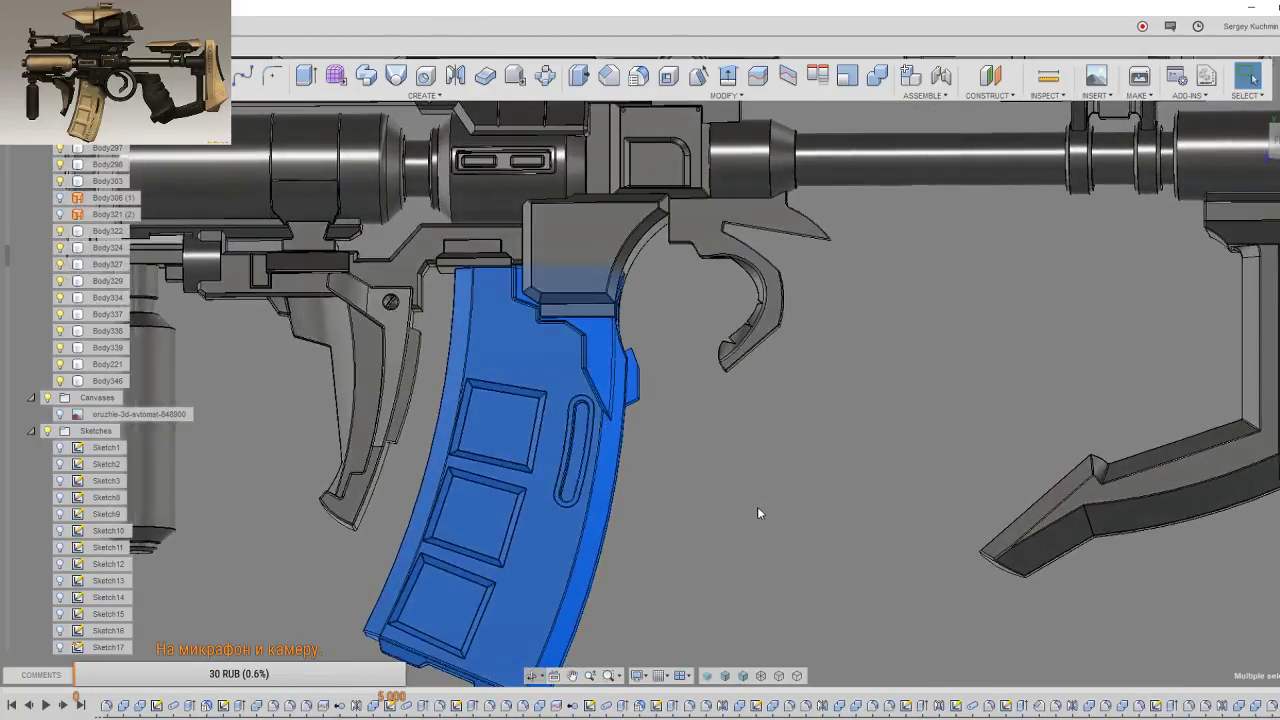
right_click(754, 506)
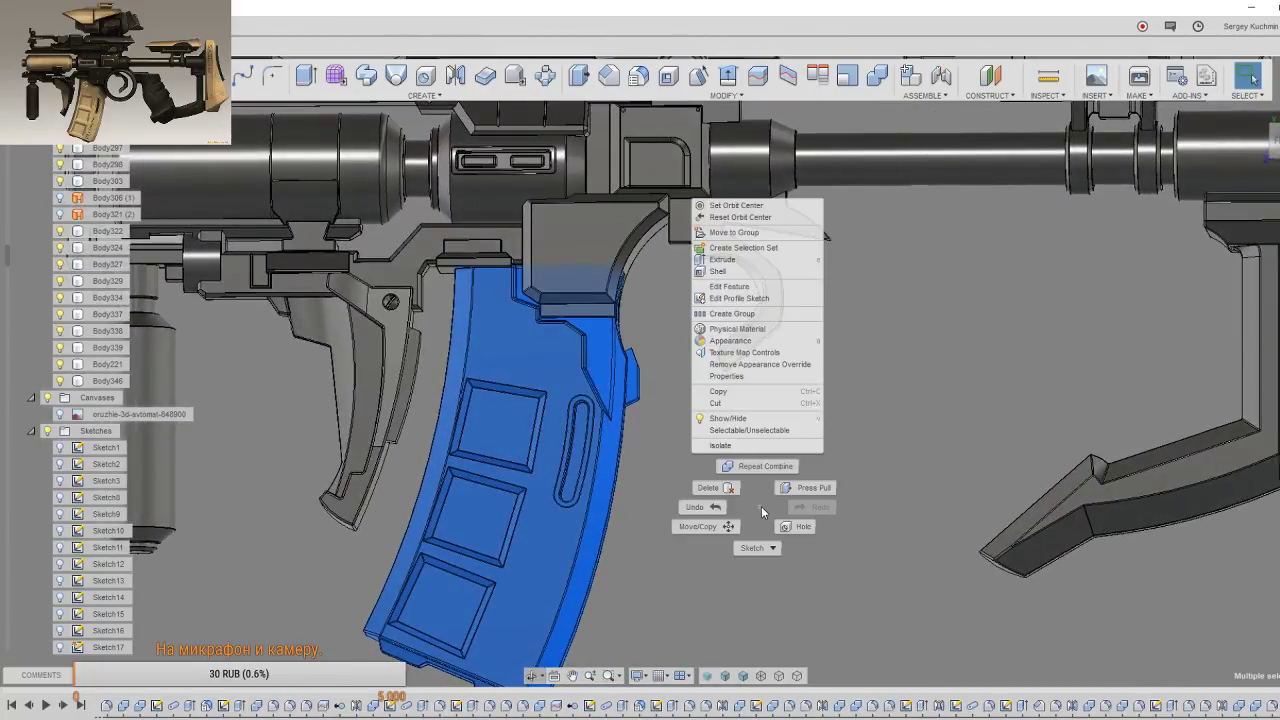
left_click(721, 445)
mouse_move(721, 448)
middle_mouse_down("shift")
mouse_move(671, 443)
mouse_move(579, 374)
mouse_move(608, 337)
mouse_move(646, 366)
mouse_move(612, 378)
mouse_move(586, 366)
mouse_move(606, 323)
mouse_move(595, 487)
mouse_move(567, 510)
middle_mouse_up("shift")
scroll(579, 374, "up", 3)
scroll(557, 360, "up", 2)
Step: Start a fillet and select five edges of the small block on the magazine
key("f")
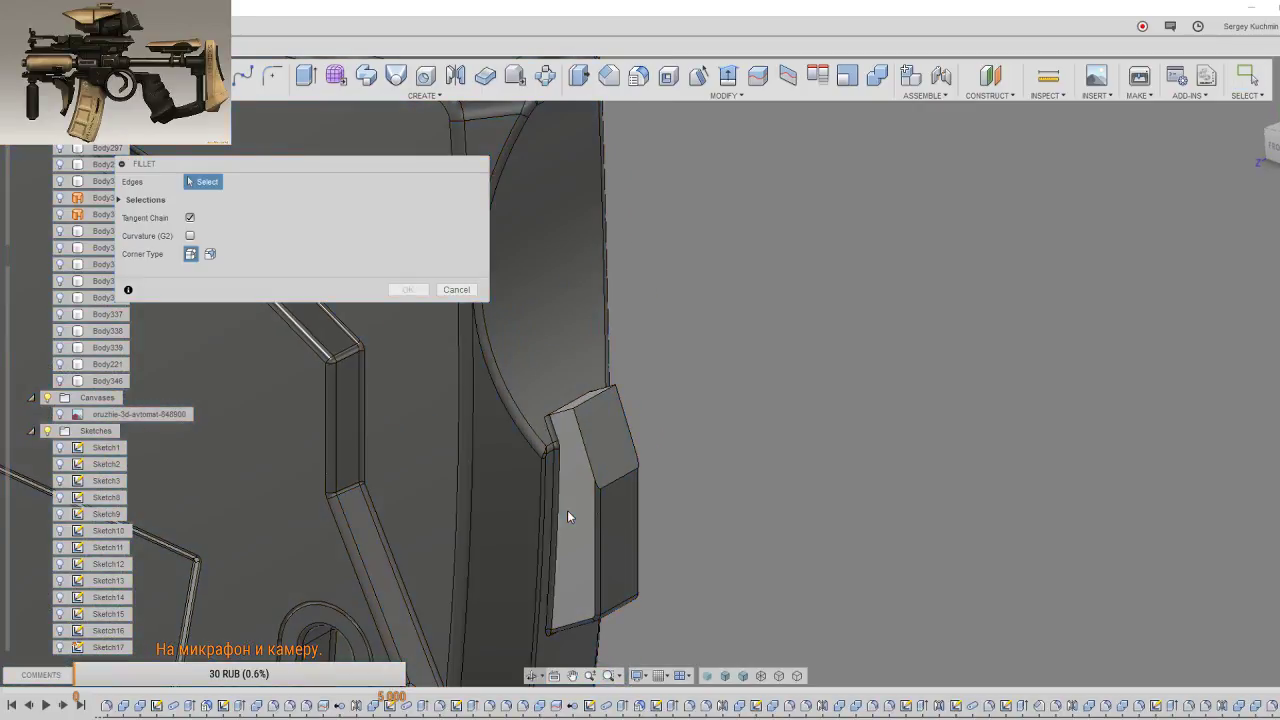
scroll(567, 510, "up", 2)
scroll(611, 531, "up", 2)
left_click(647, 393)
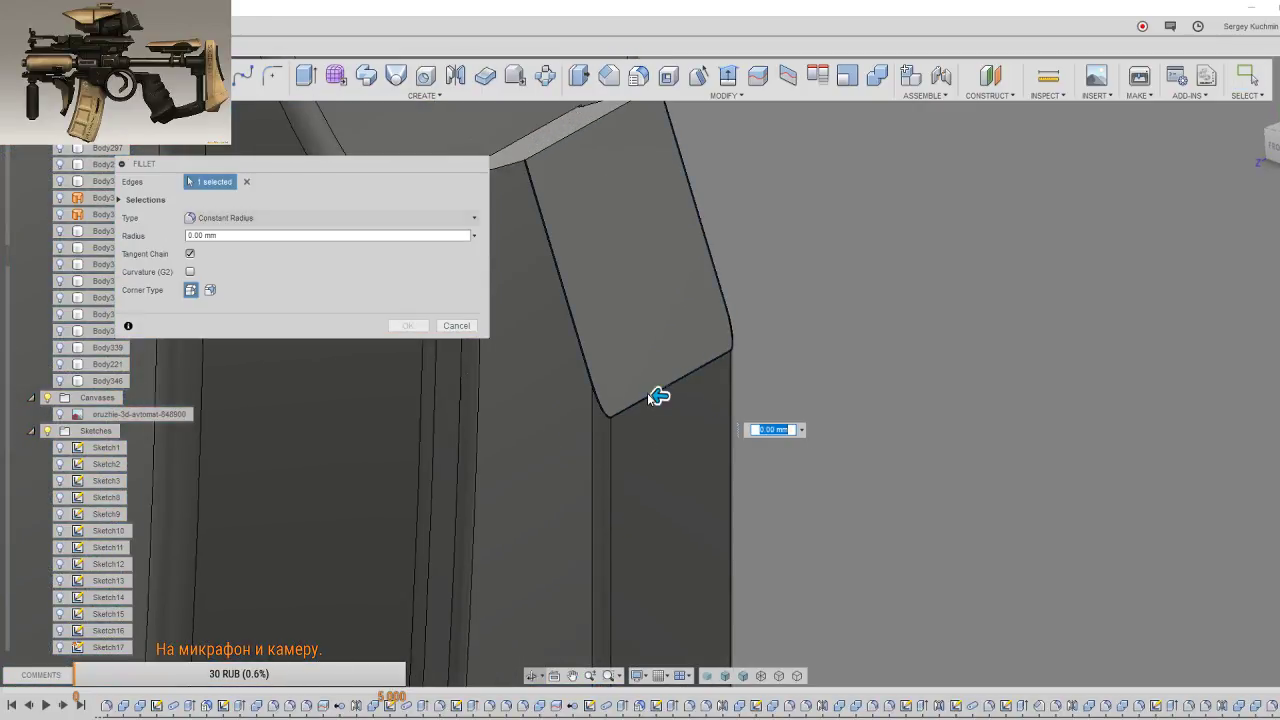
left_click(558, 157)
mouse_move(558, 157)
middle_mouse_down()
mouse_move(987, 420)
mouse_move(958, 448)
middle_mouse_up()
left_click(937, 388)
left_click(1182, 420)
left_click(1190, 362)
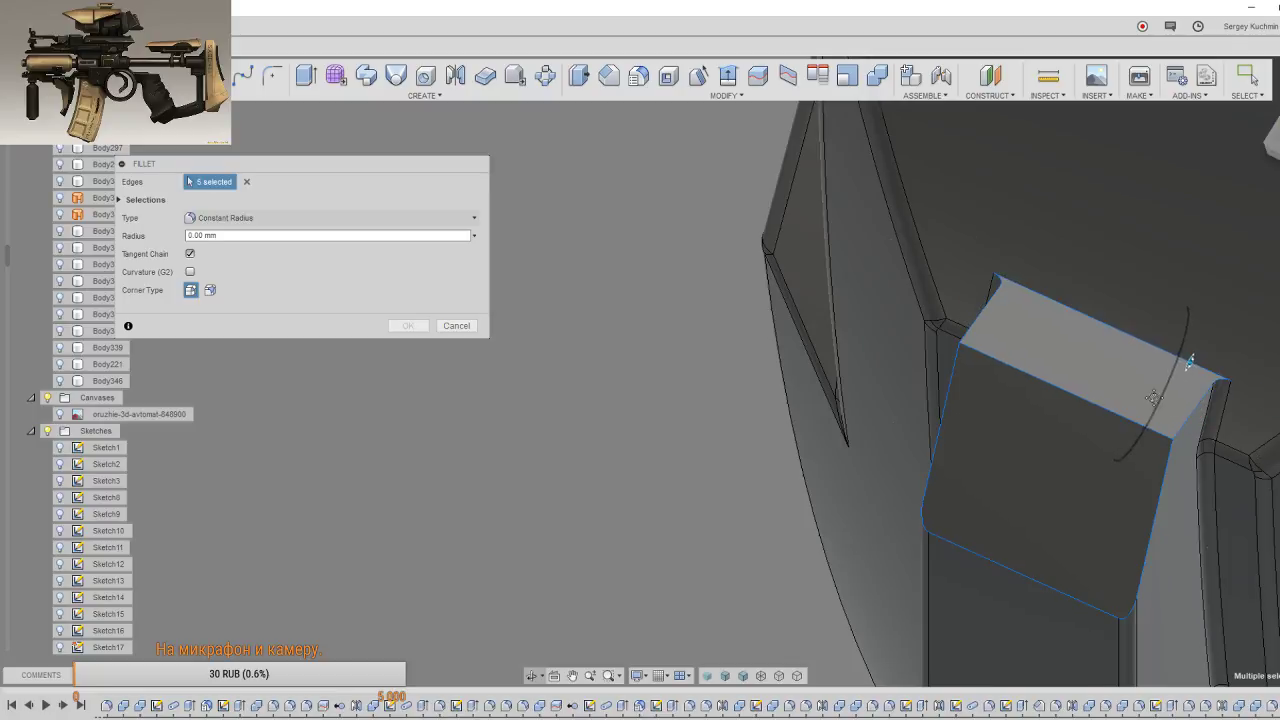
middle_click_drag(1166, 400, 845, 302)
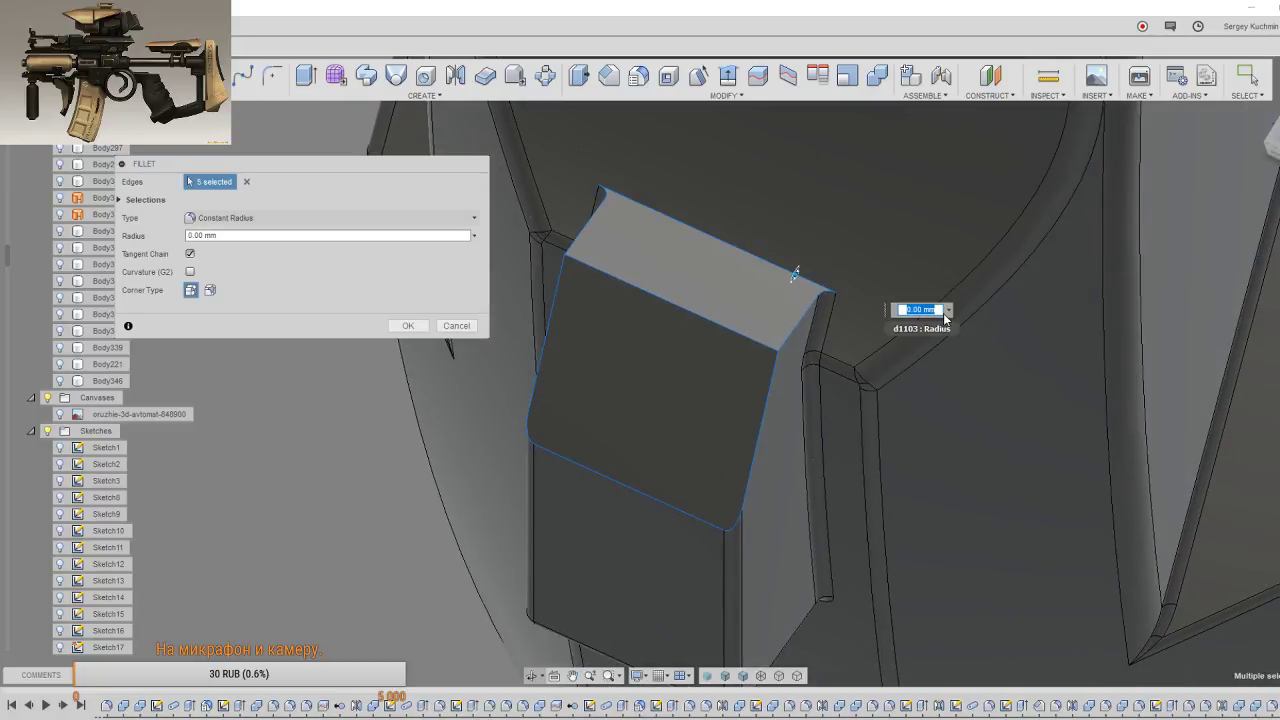
Step: Set the fillet radius to 0.5 mm, drop the failing top edge, and apply it
left_click(948, 310)
left_click(920, 327)
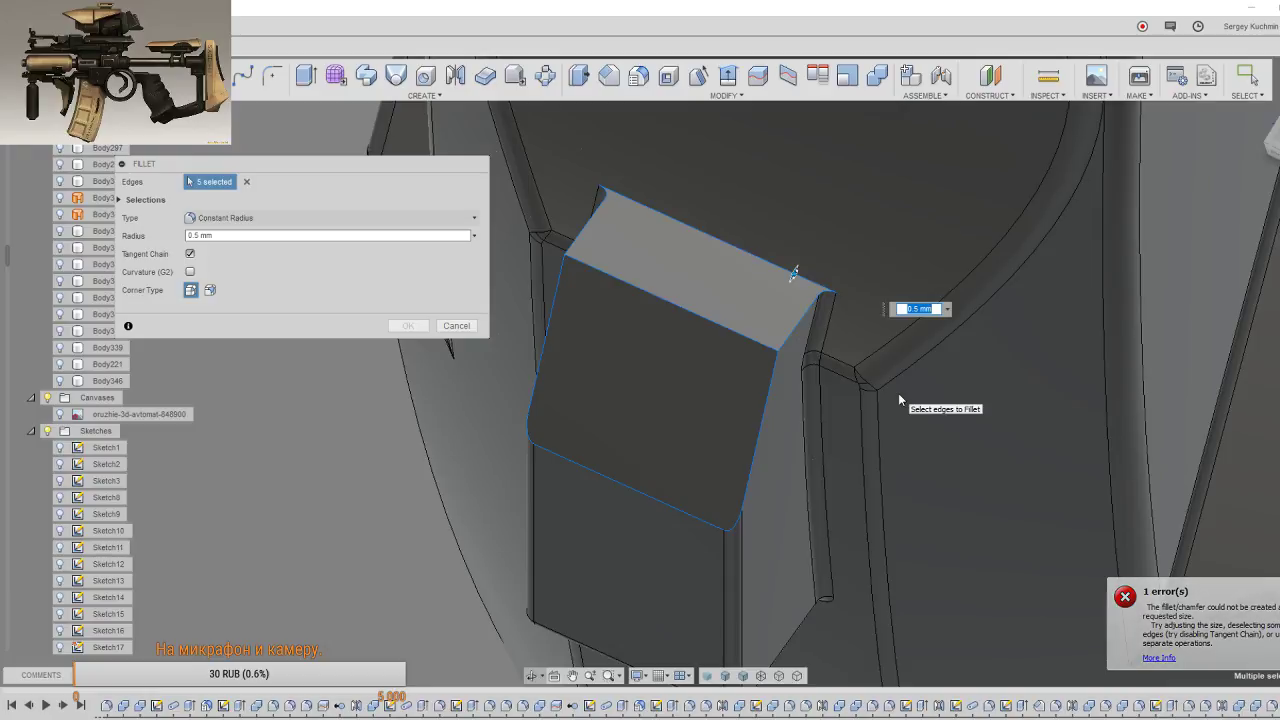
left_click(774, 274)
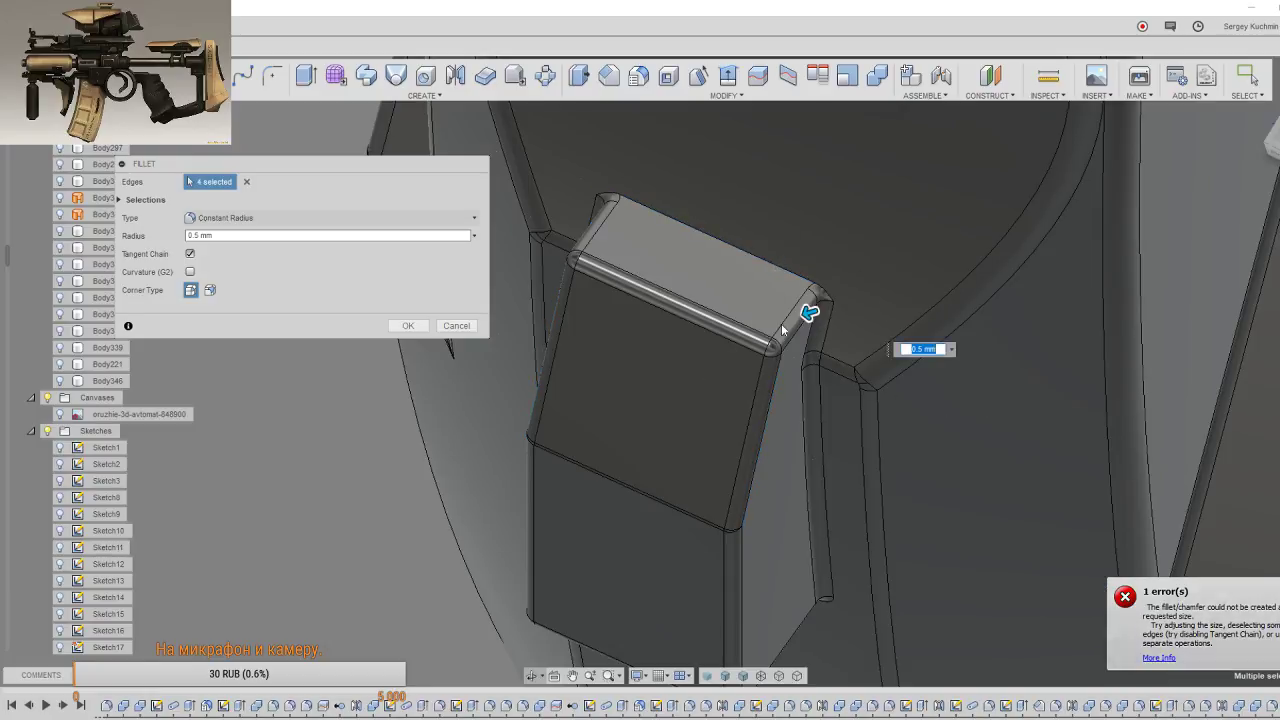
left_click(408, 325)
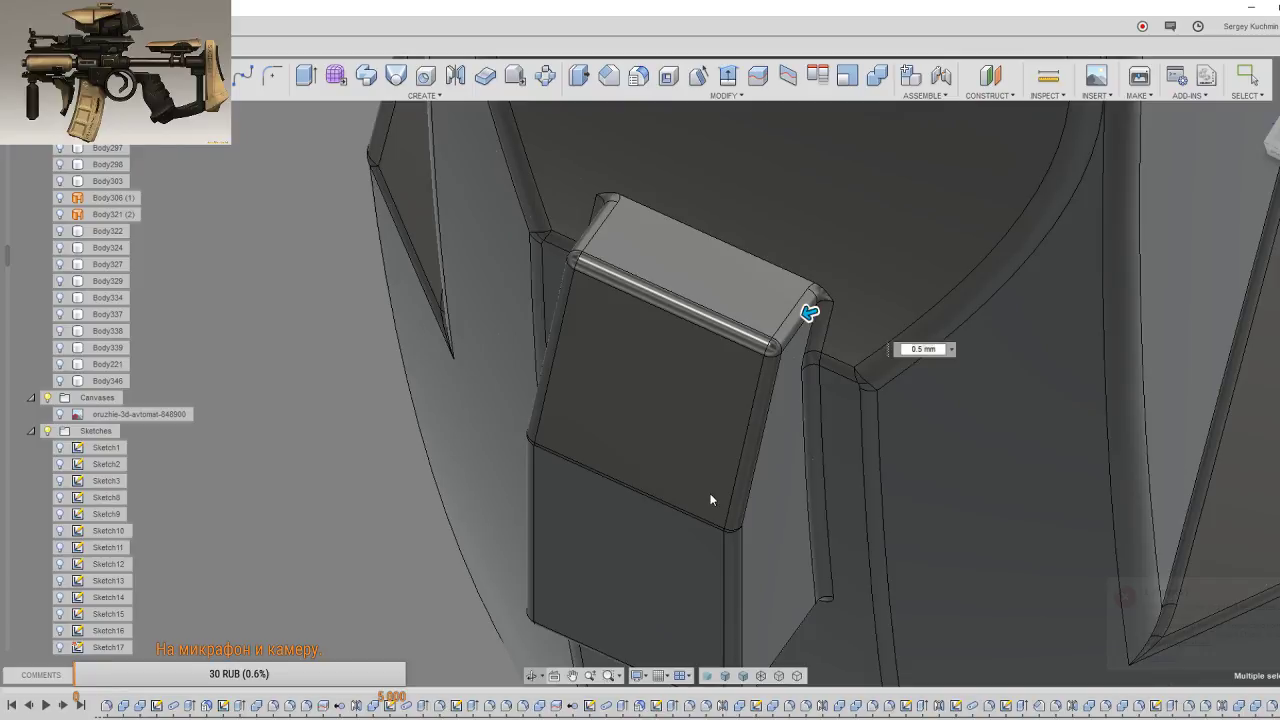
key("Return")
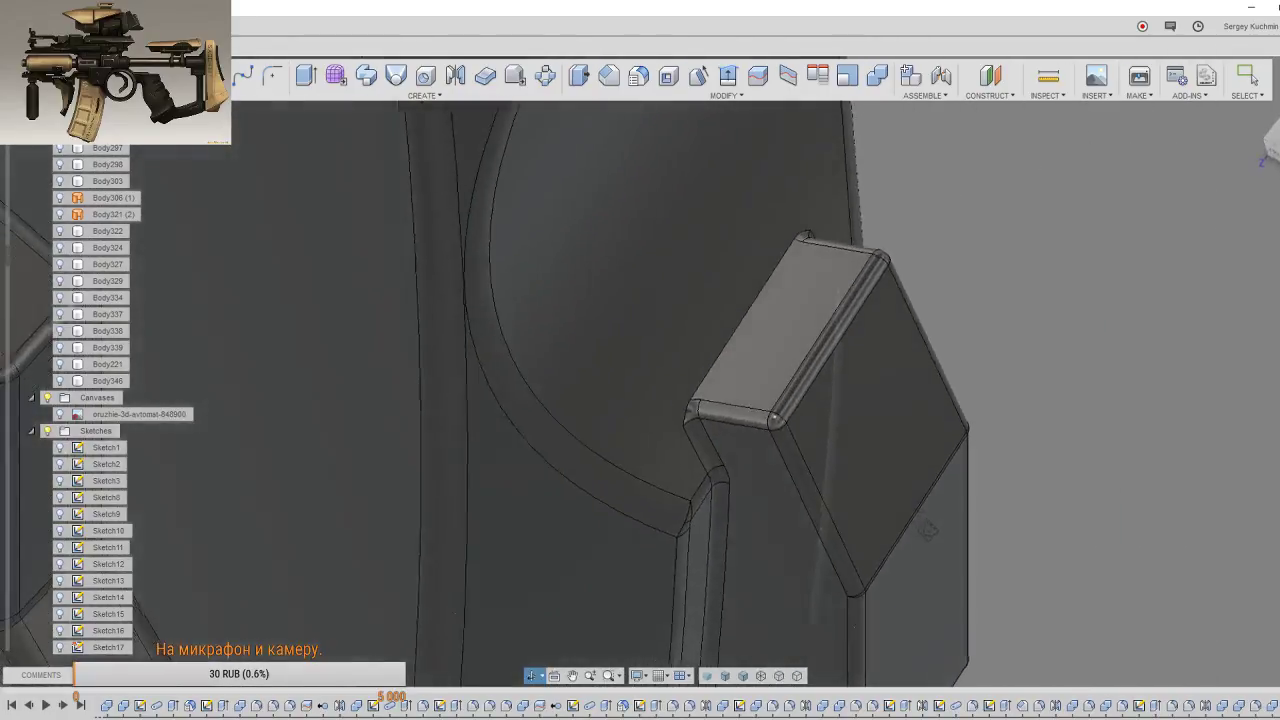
mouse_move(785, 556)
middle_mouse_down("shift")
mouse_move(932, 508)
mouse_move(900, 524)
mouse_move(805, 464)
mouse_move(795, 550)
middle_mouse_up("shift")
Step: Round the block's remaining top edge with a 0.1 mm fillet
key("f")
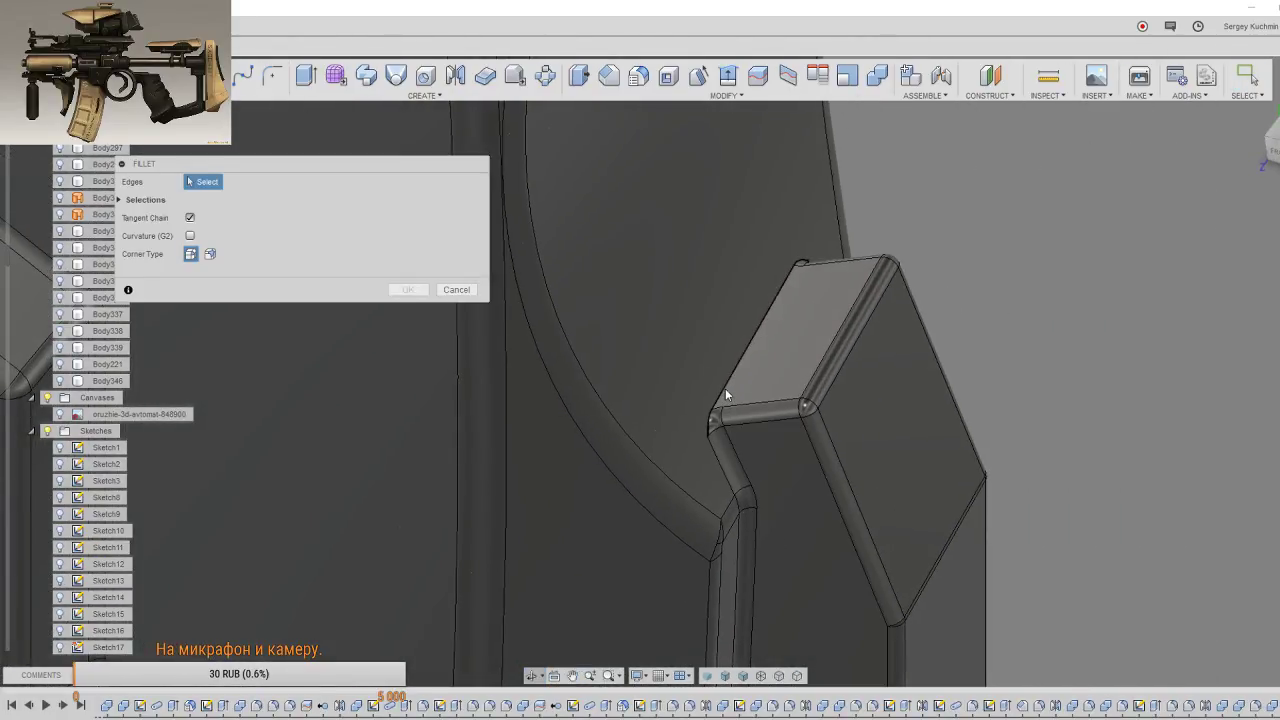
left_click(725, 388)
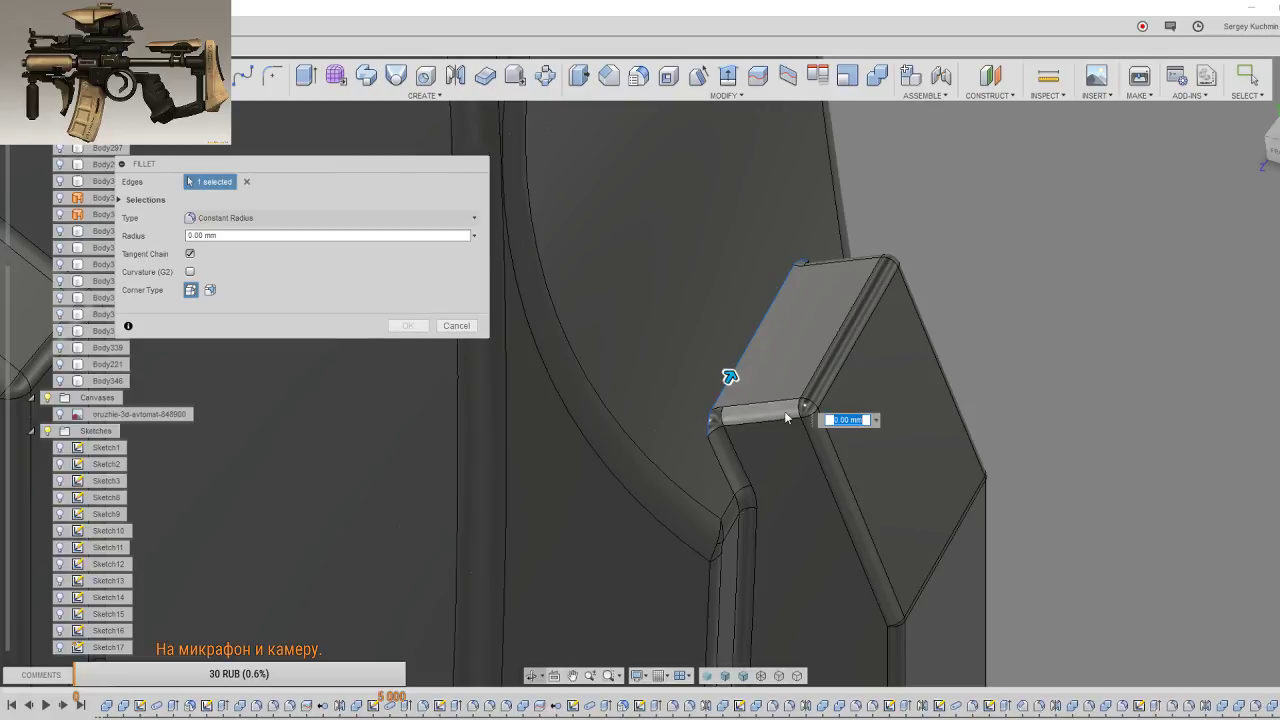
left_click(875, 421)
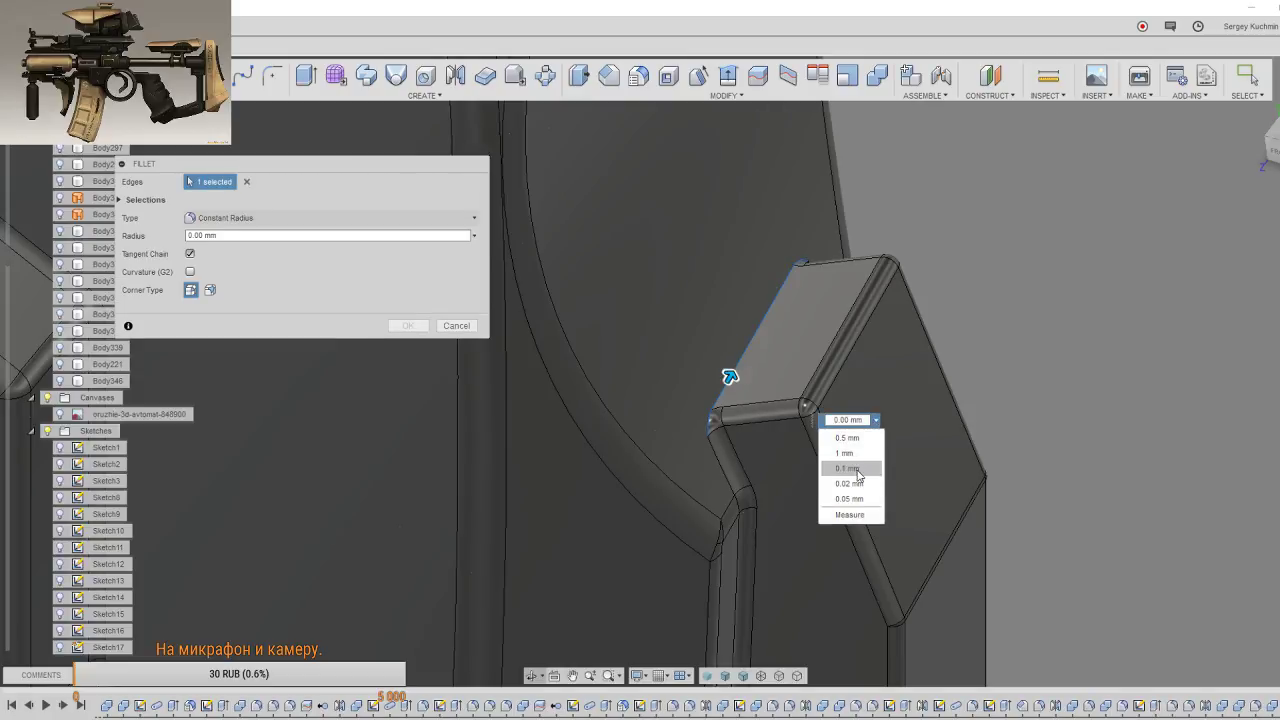
left_click(847, 468)
left_click(408, 325)
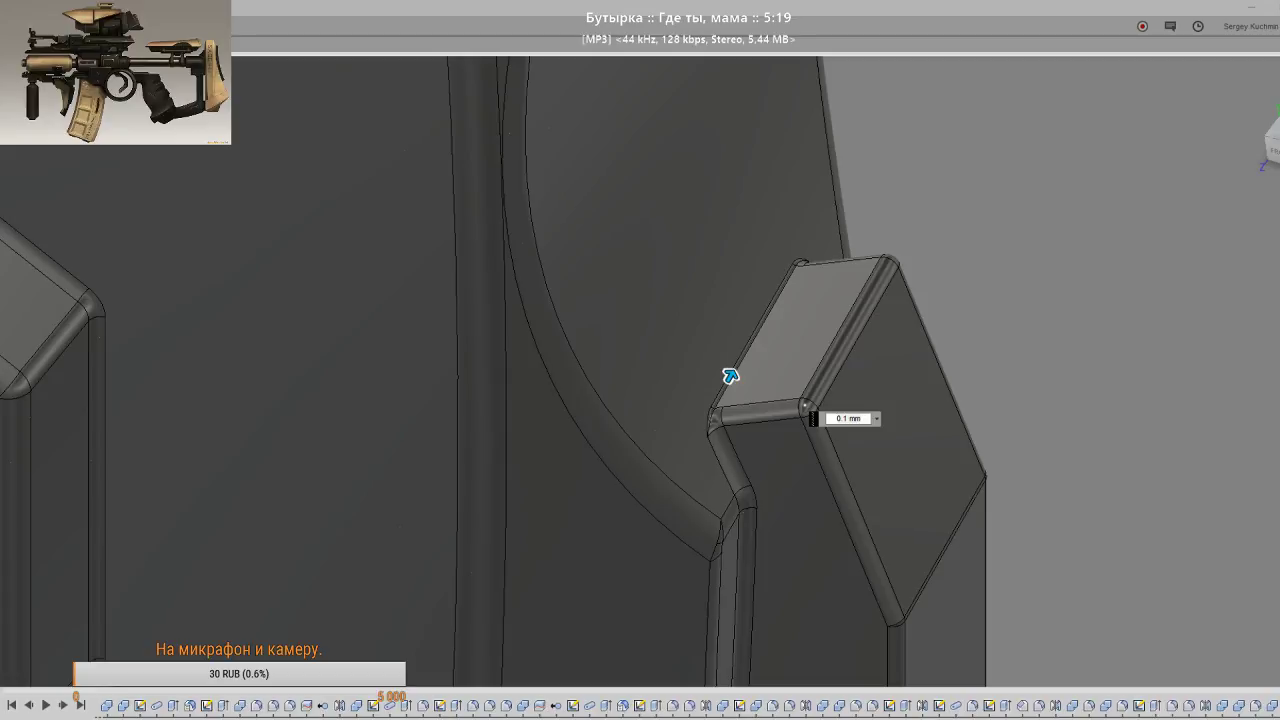
key("Return")
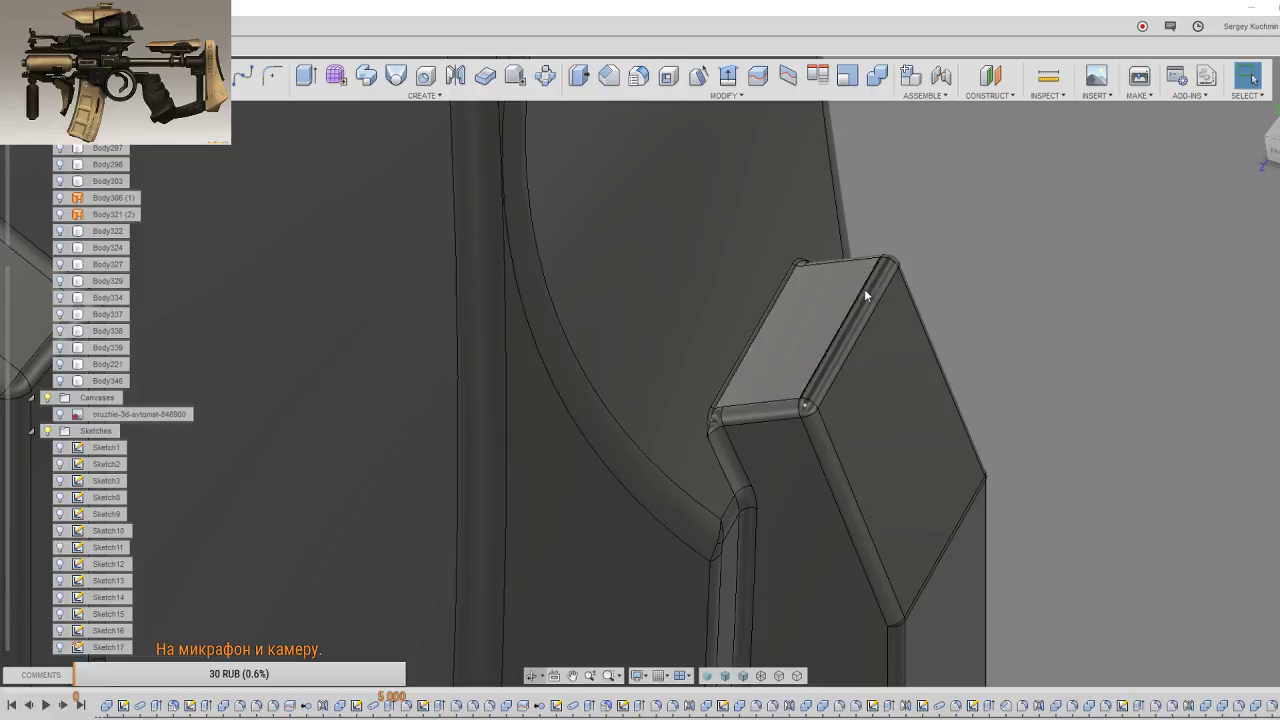
scroll(860, 320, "down", 3)
scroll(855, 372, "down", 2)
scroll(845, 382, "down", 2)
mouse_move(836, 386)
middle_mouse_down("shift")
mouse_move(691, 343)
mouse_move(869, 334)
middle_mouse_up("shift")
mouse_move(1228, 140)
middle_mouse_down("shift")
mouse_move(1177, 307)
mouse_move(1091, 398)
mouse_move(771, 531)
mouse_move(791, 483)
middle_mouse_up("shift")
scroll(643, 354, "up", 2)
mouse_move(643, 354)
middle_mouse_down("shift")
mouse_move(743, 360)
mouse_move(836, 334)
mouse_move(768, 331)
mouse_move(686, 343)
mouse_move(760, 366)
mouse_move(860, 349)
middle_mouse_up("shift")
left_click_drag(826, 430, 731, 523)
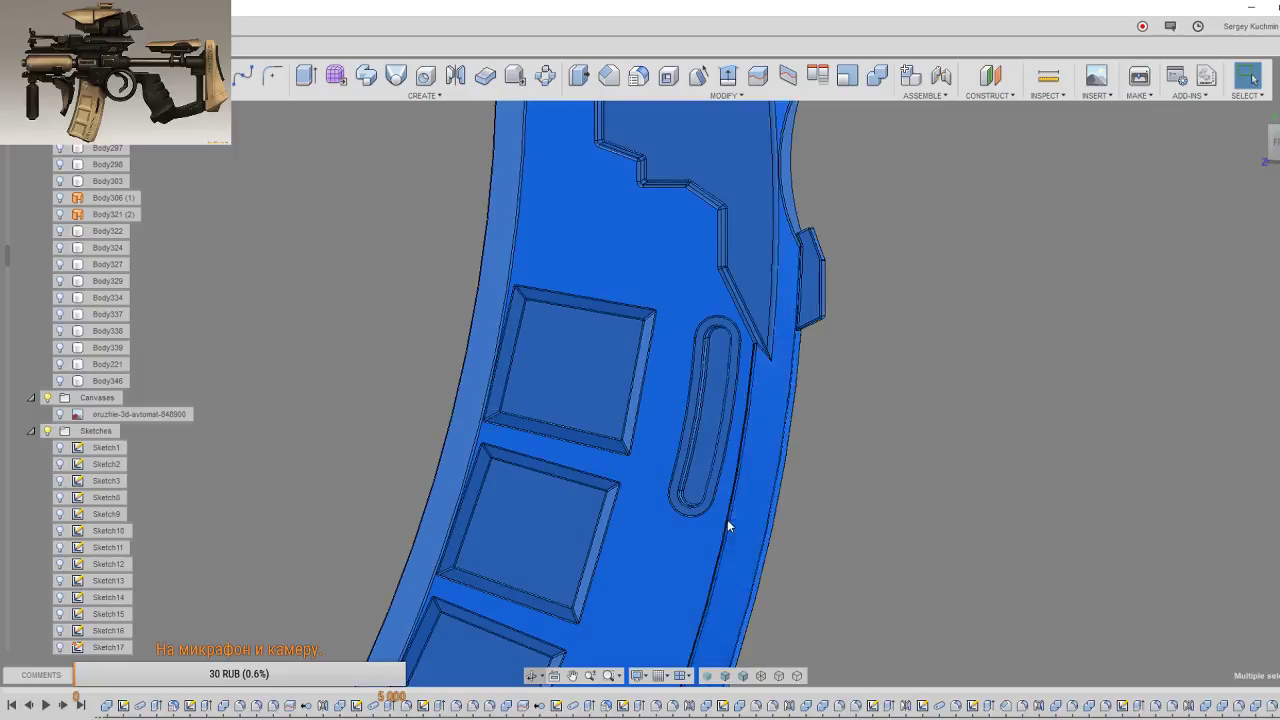
middle_click_drag(789, 403, 885, 365)
scroll(844, 357, "up", 2)
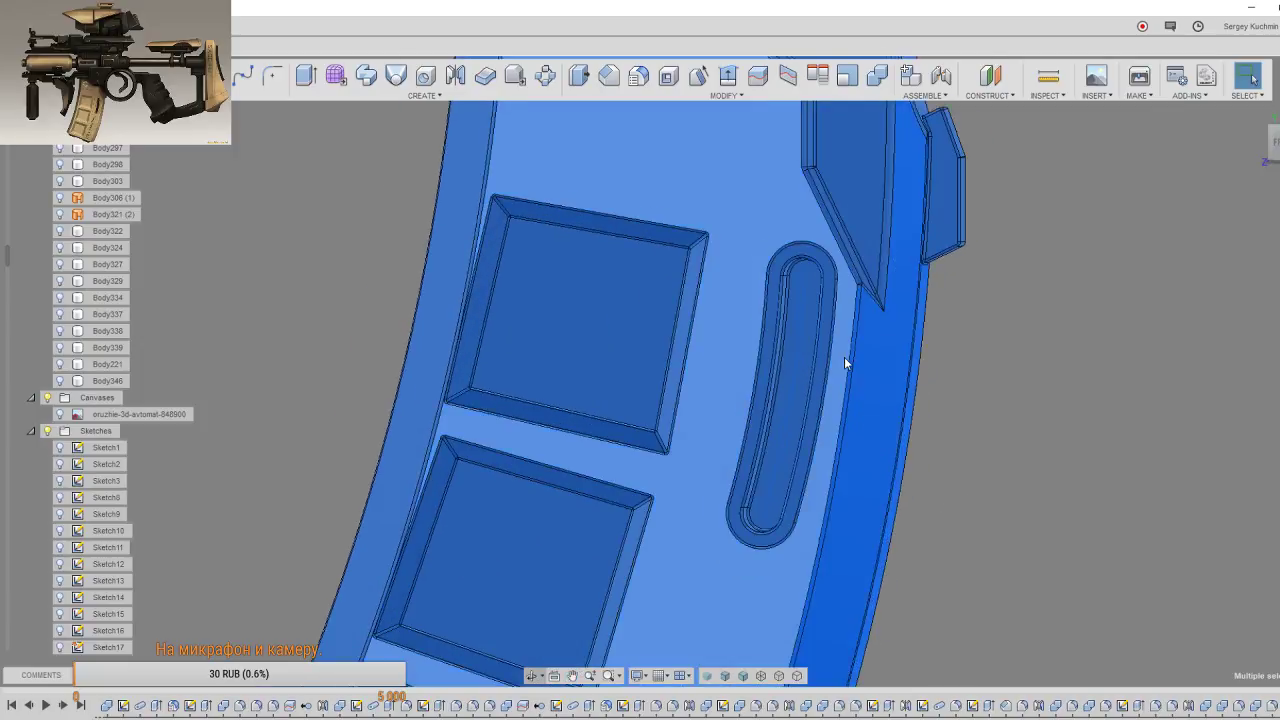
scroll(844, 357, "up", 2)
scroll(843, 364, "up", 1)
scroll(815, 346, "up", 2)
scroll(820, 352, "down", 2)
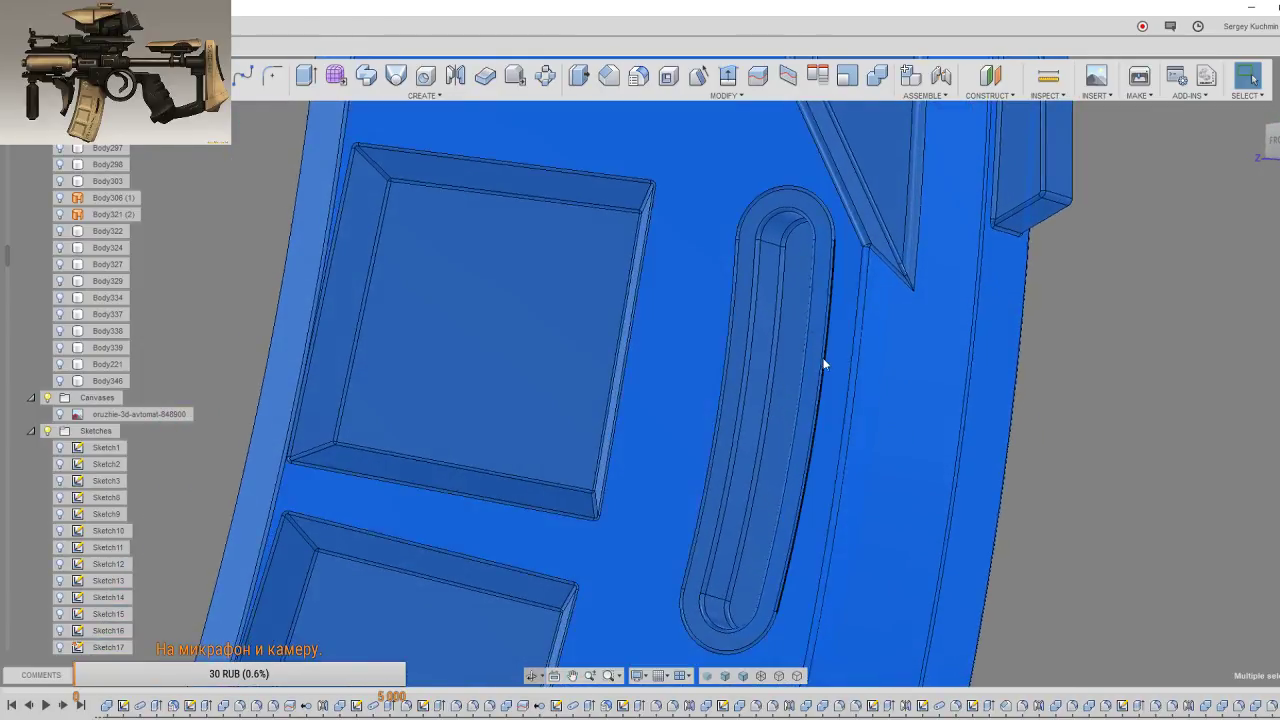
scroll(846, 366, "down", 3)
left_click(1126, 453)
mouse_move(1126, 453)
middle_mouse_down("shift")
mouse_move(880, 426)
mouse_move(900, 423)
mouse_move(916, 469)
mouse_move(954, 486)
mouse_move(940, 505)
middle_mouse_up("shift")
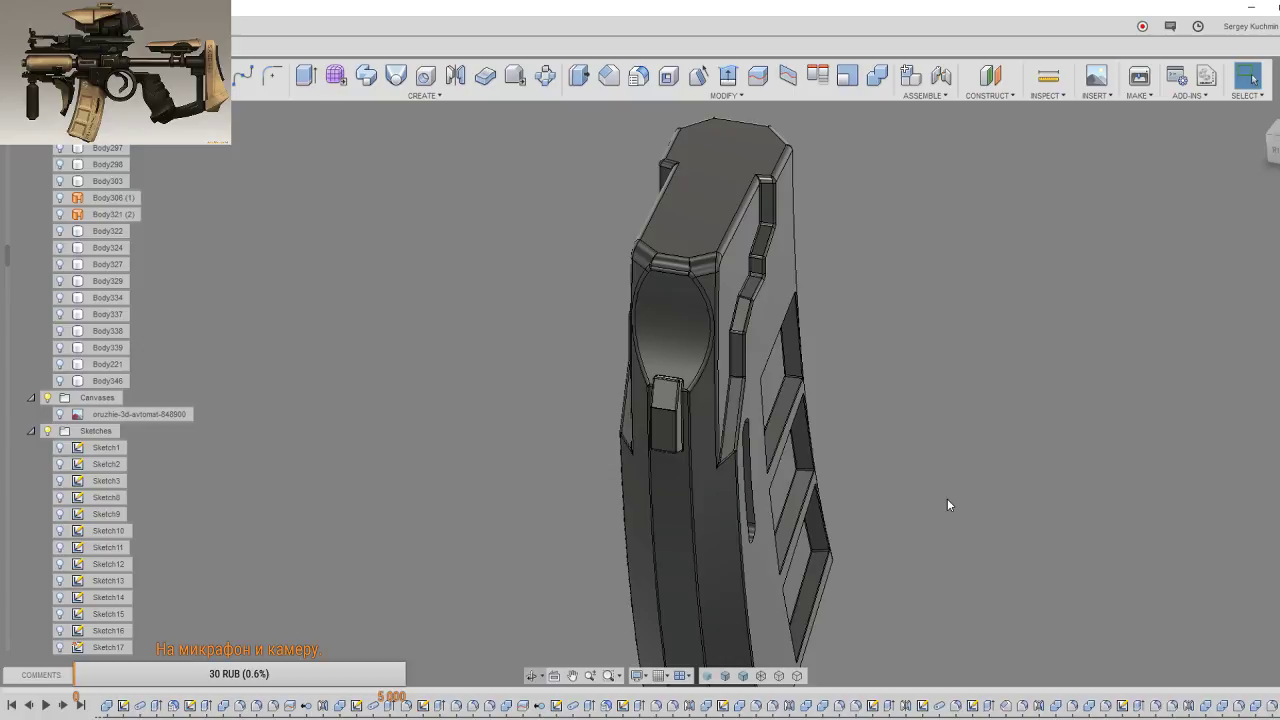
left_click(758, 75)
Step: Split the magazine along the origin plane into two bodies, creating Body351
left_click(756, 342)
left_click(222, 199)
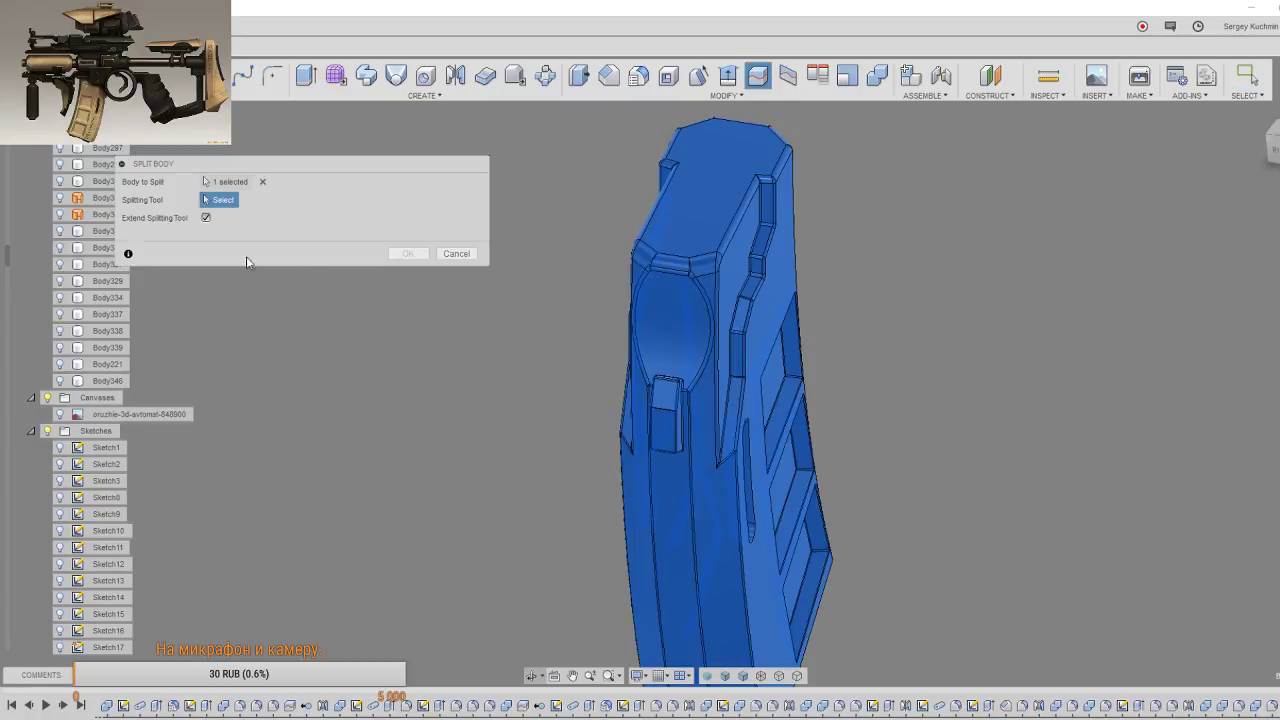
scroll(472, 531, "down", 2)
mouse_move(472, 531)
middle_mouse_down("shift")
mouse_move(480, 551)
mouse_move(726, 351)
mouse_move(726, 423)
mouse_move(929, 434)
middle_mouse_up("shift")
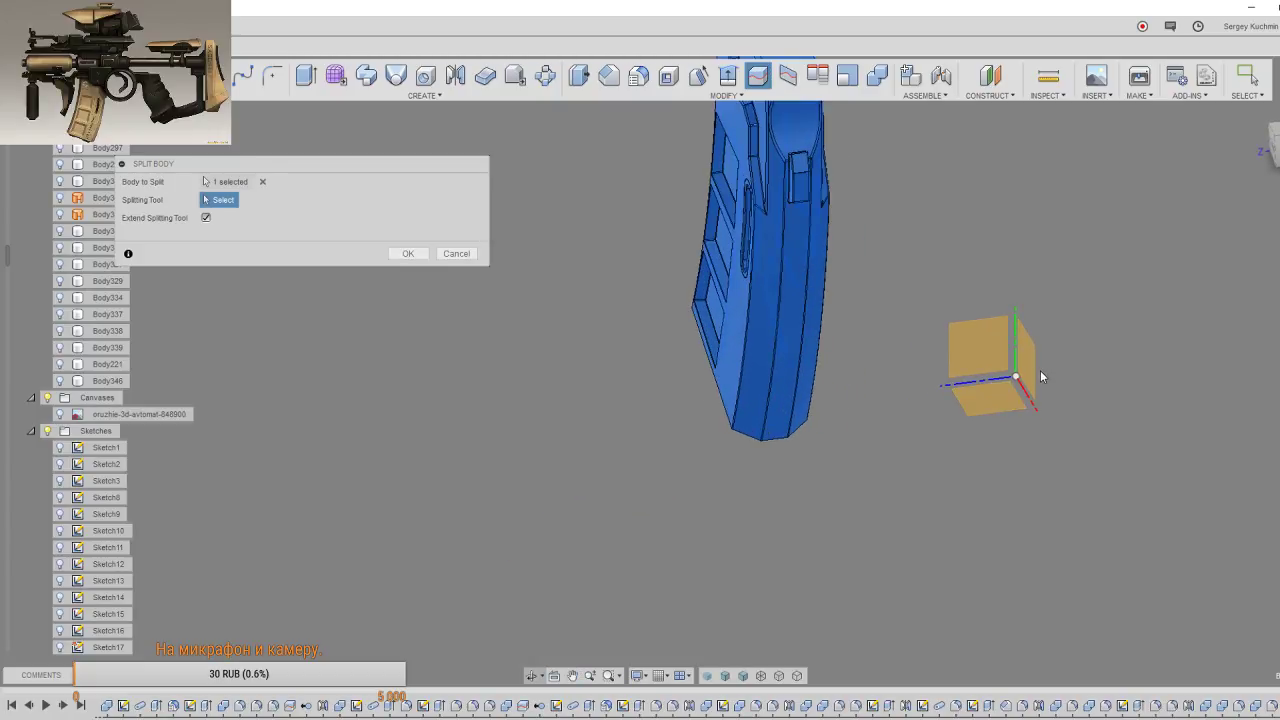
left_click(1030, 372)
mouse_move(905, 361)
middle_mouse_down()
mouse_move(768, 495)
mouse_move(749, 495)
middle_mouse_up()
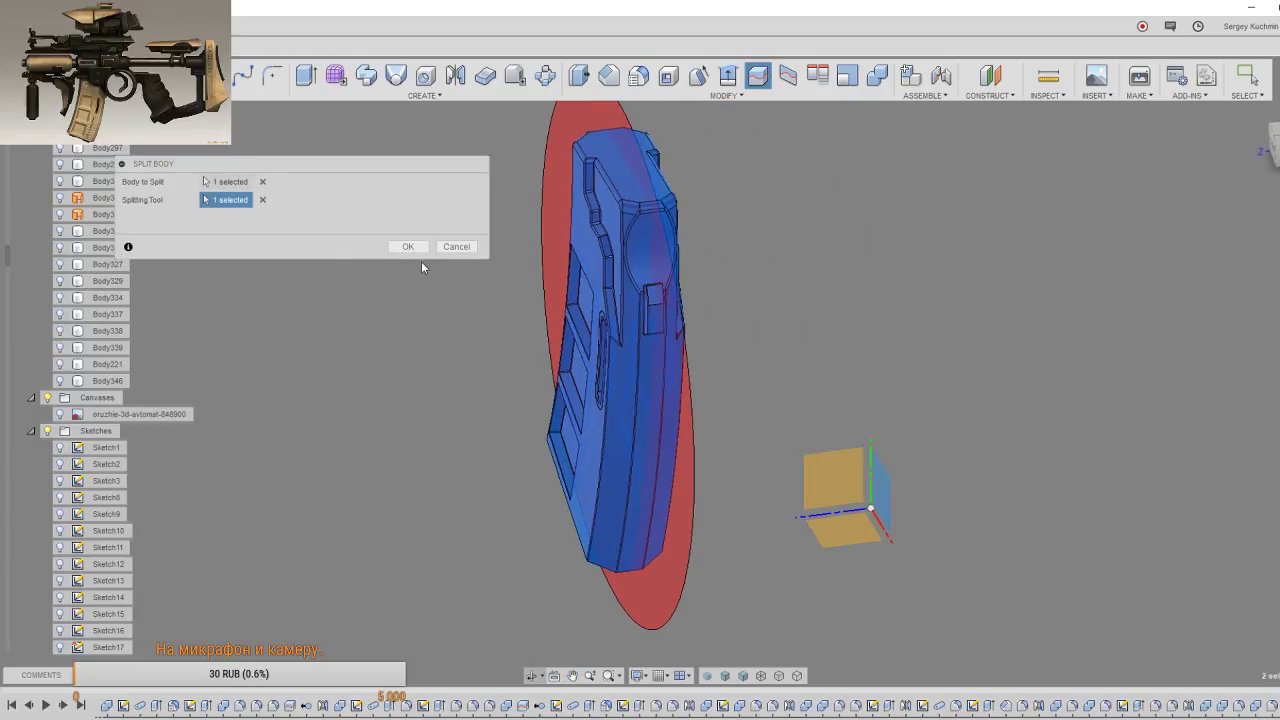
left_click(408, 246)
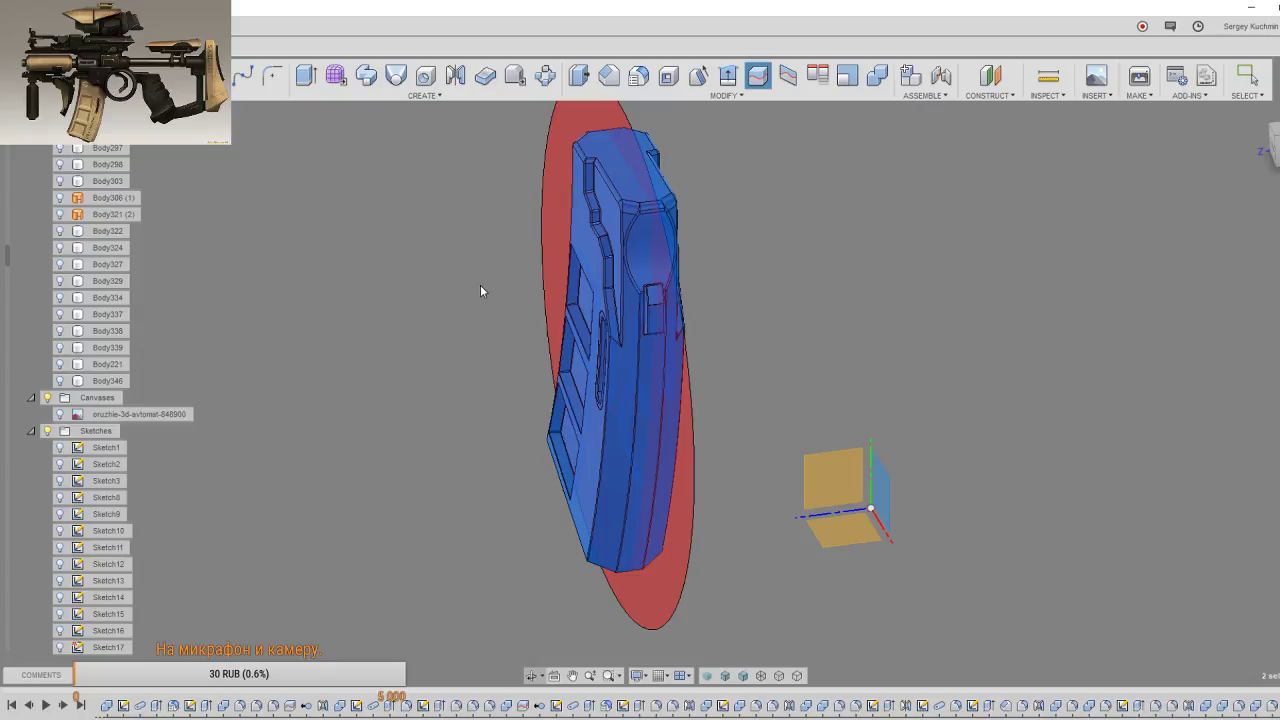
key("Return")
mouse_move(496, 290)
middle_mouse_down()
mouse_move(545, 434)
mouse_move(658, 325)
middle_mouse_up()
key("Escape")
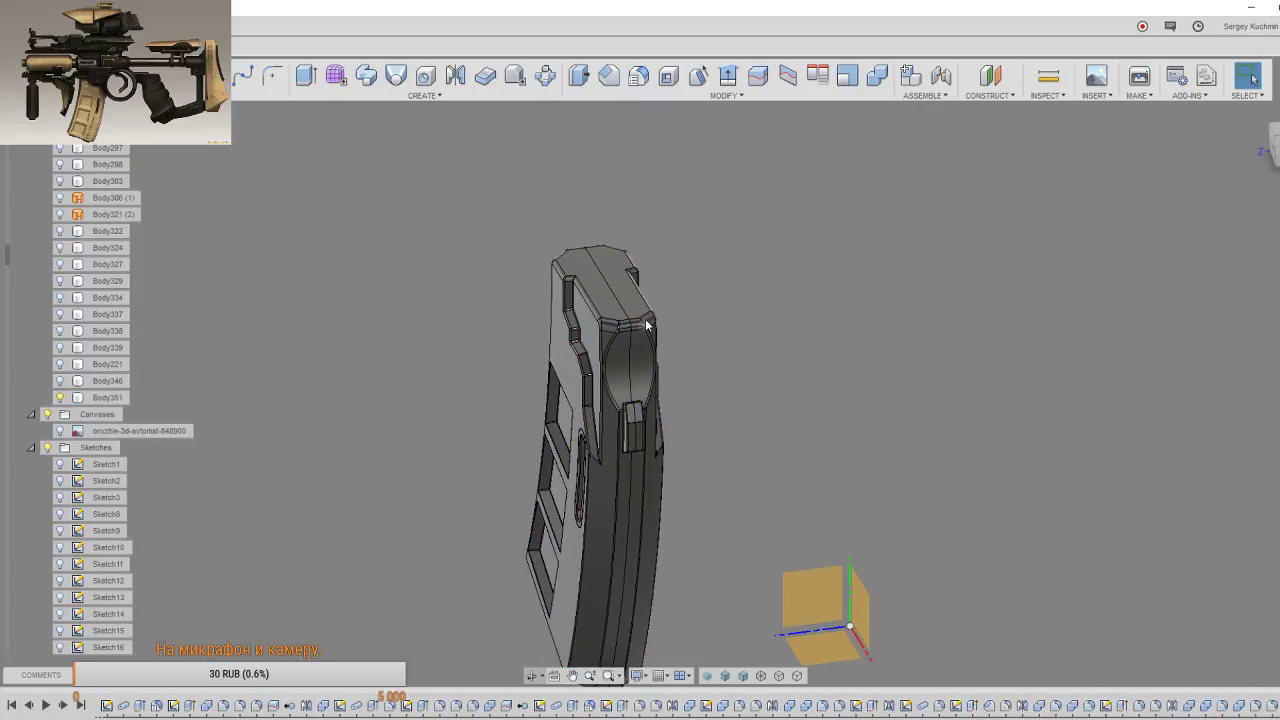
Step: Inspect the split magazine halves to find which body the magazine's top face belongs to
scroll(658, 325, "up", 3)
left_click(665, 332)
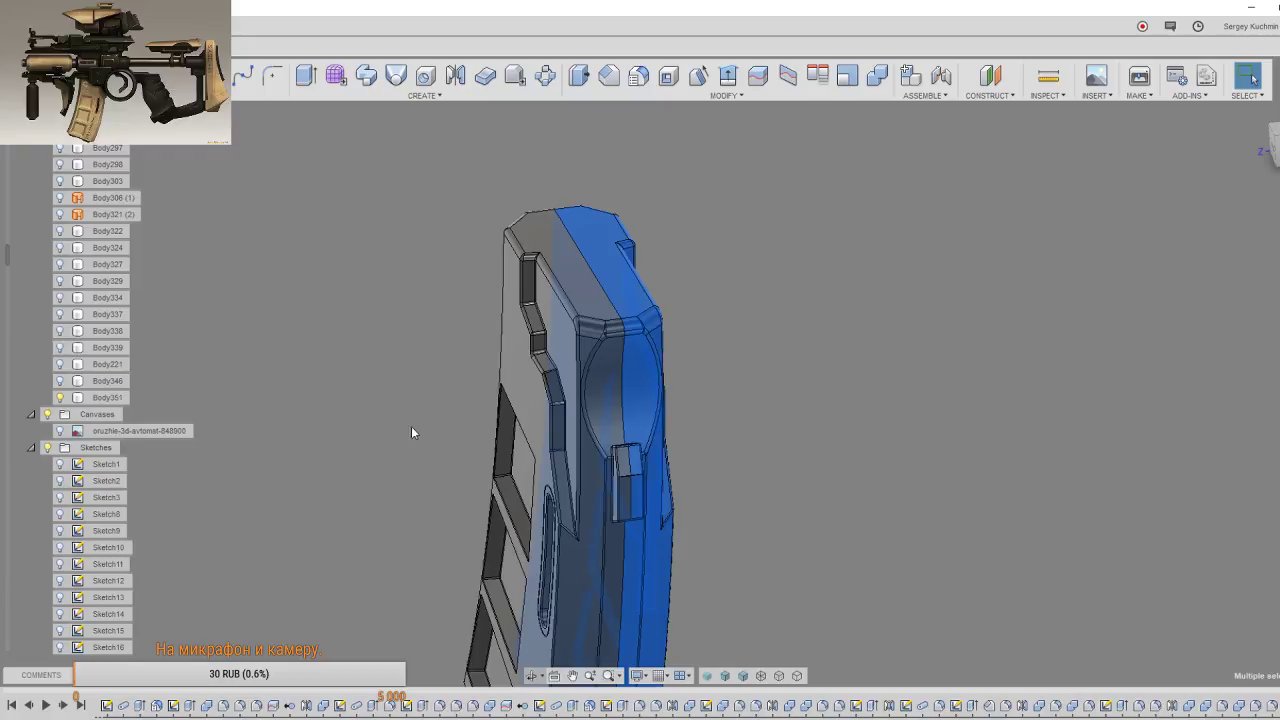
scroll(80, 365, "up", 1)
scroll(80, 365, "up", 1)
scroll(80, 365, "up", 1)
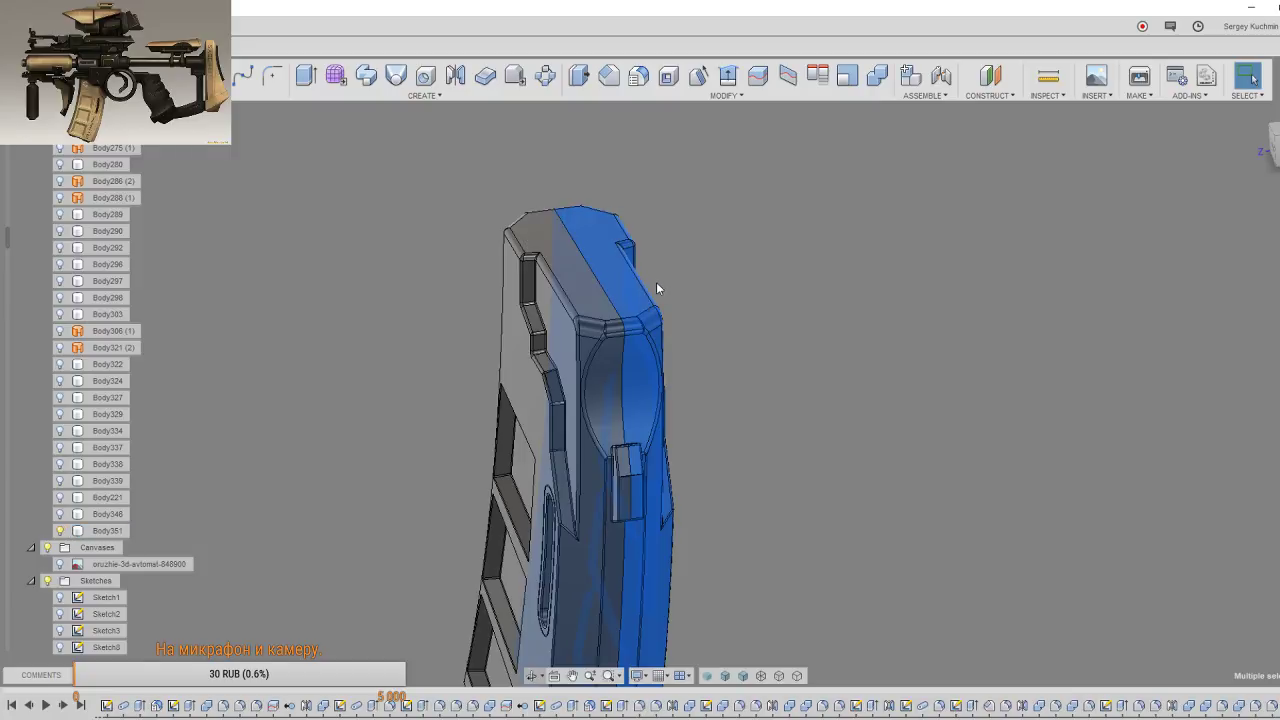
scroll(8, 418, "up", 5)
scroll(8, 418, "up", 5)
scroll(8, 418, "up", 5)
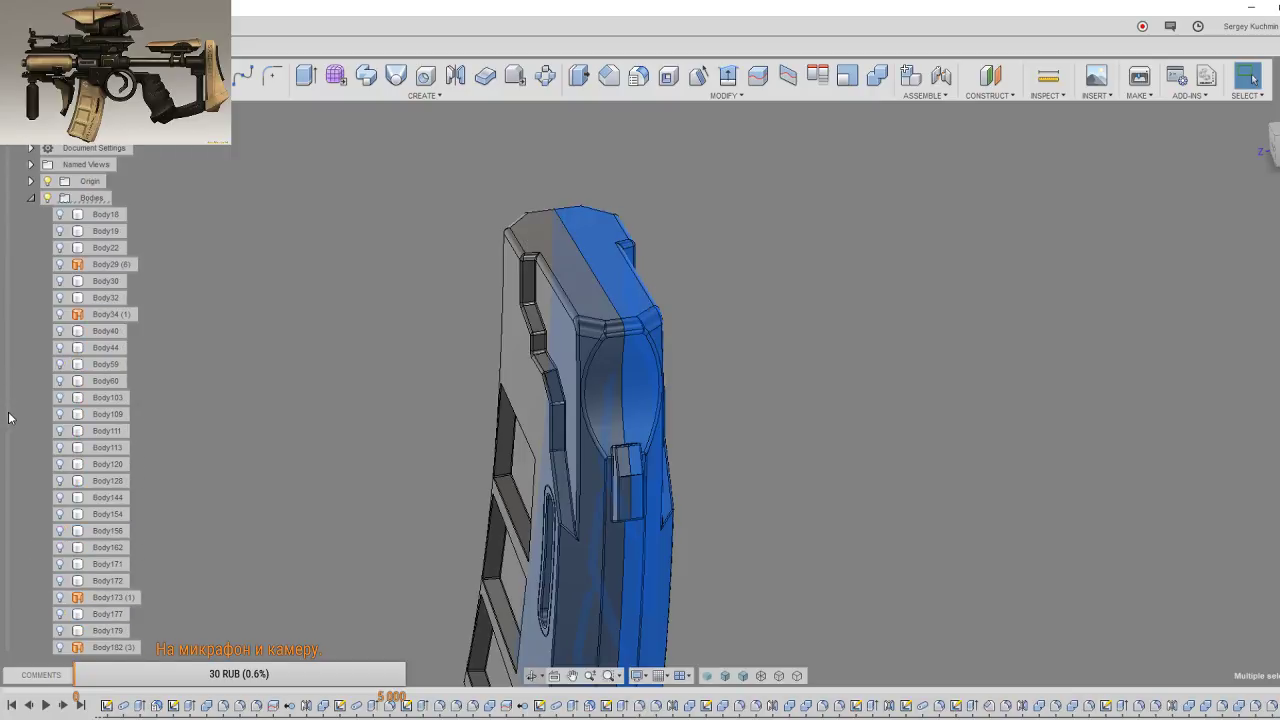
scroll(9, 418, "down", 5)
scroll(10, 418, "down", 4)
scroll(11, 418, "down", 4)
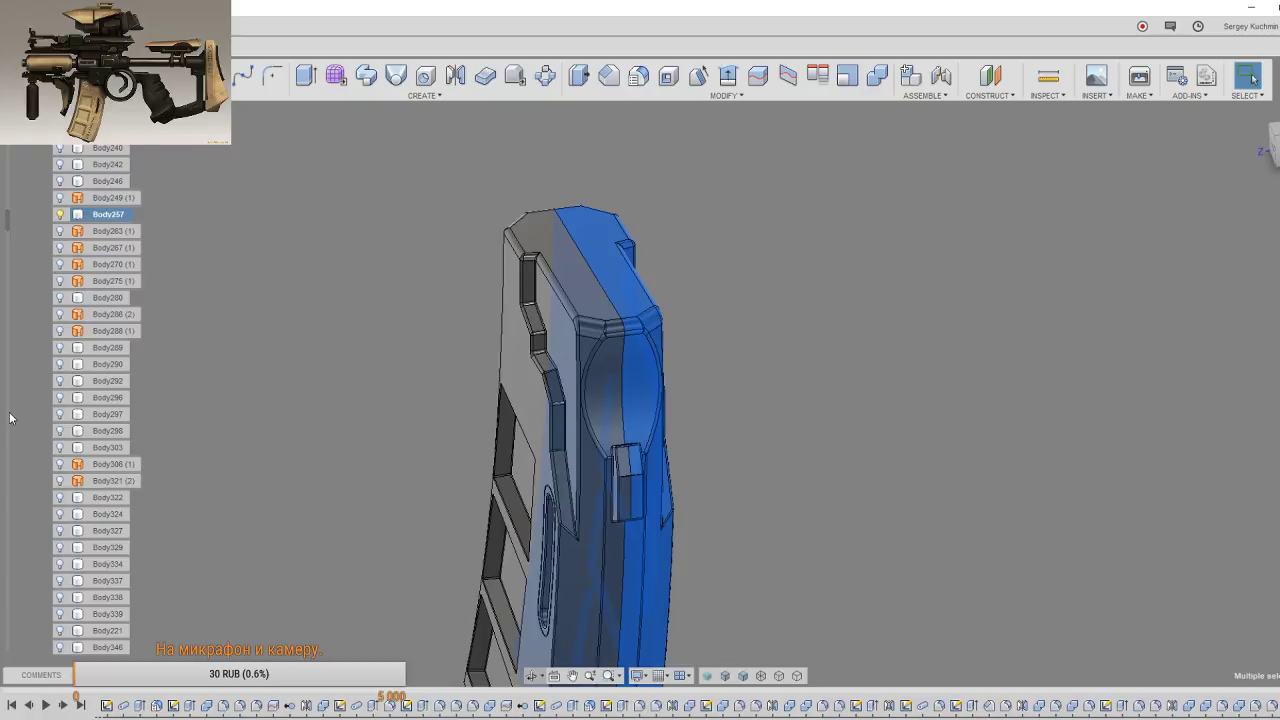
scroll(10, 418, "down", 4)
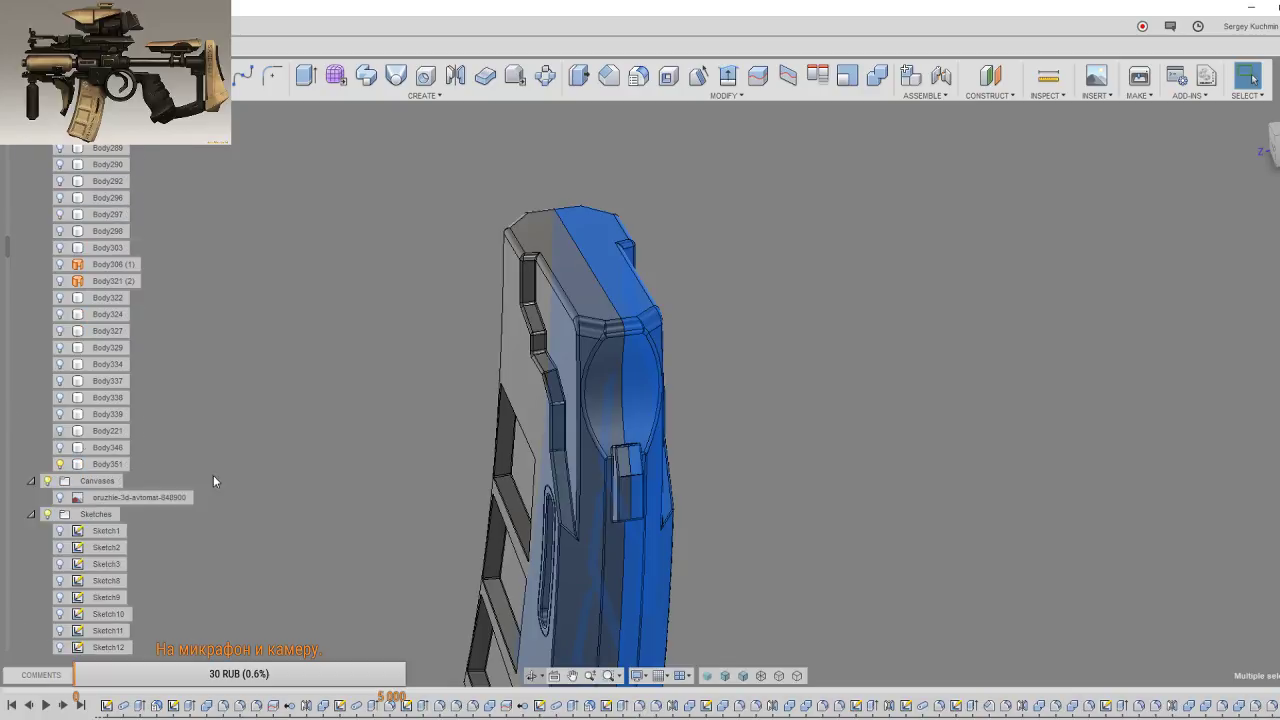
left_click(299, 436)
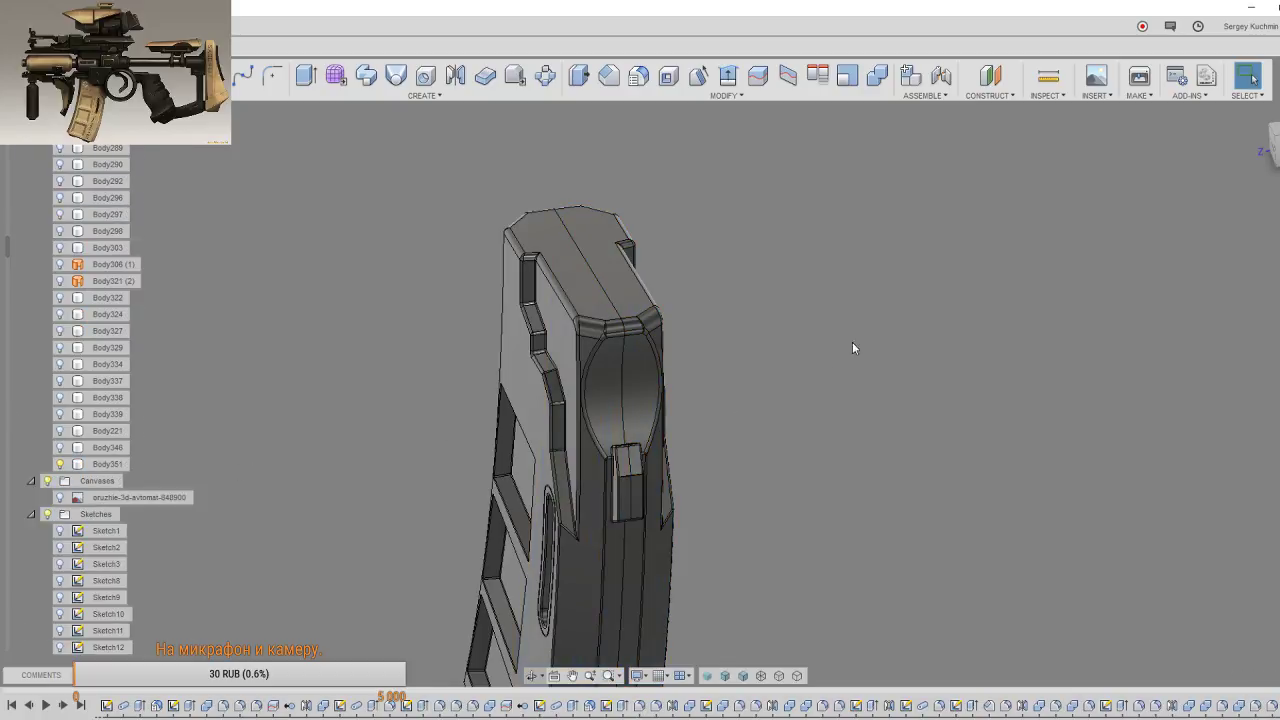
left_click(600, 307)
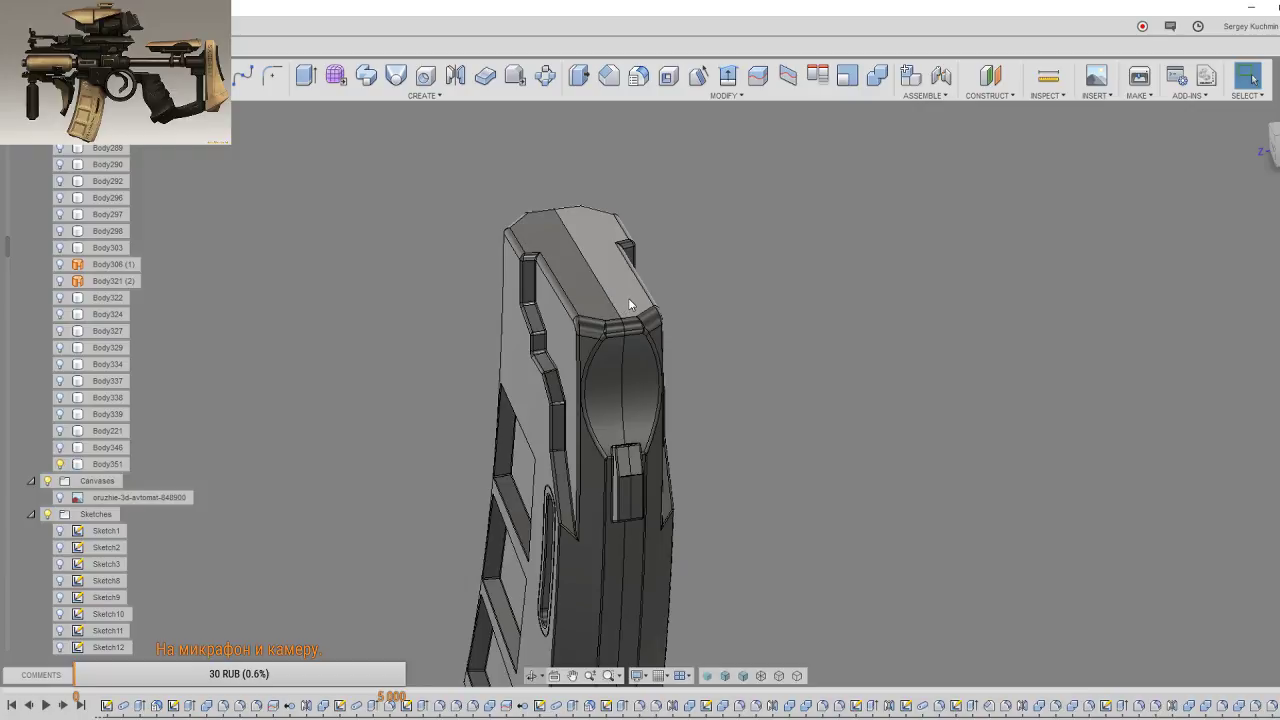
left_click(628, 304)
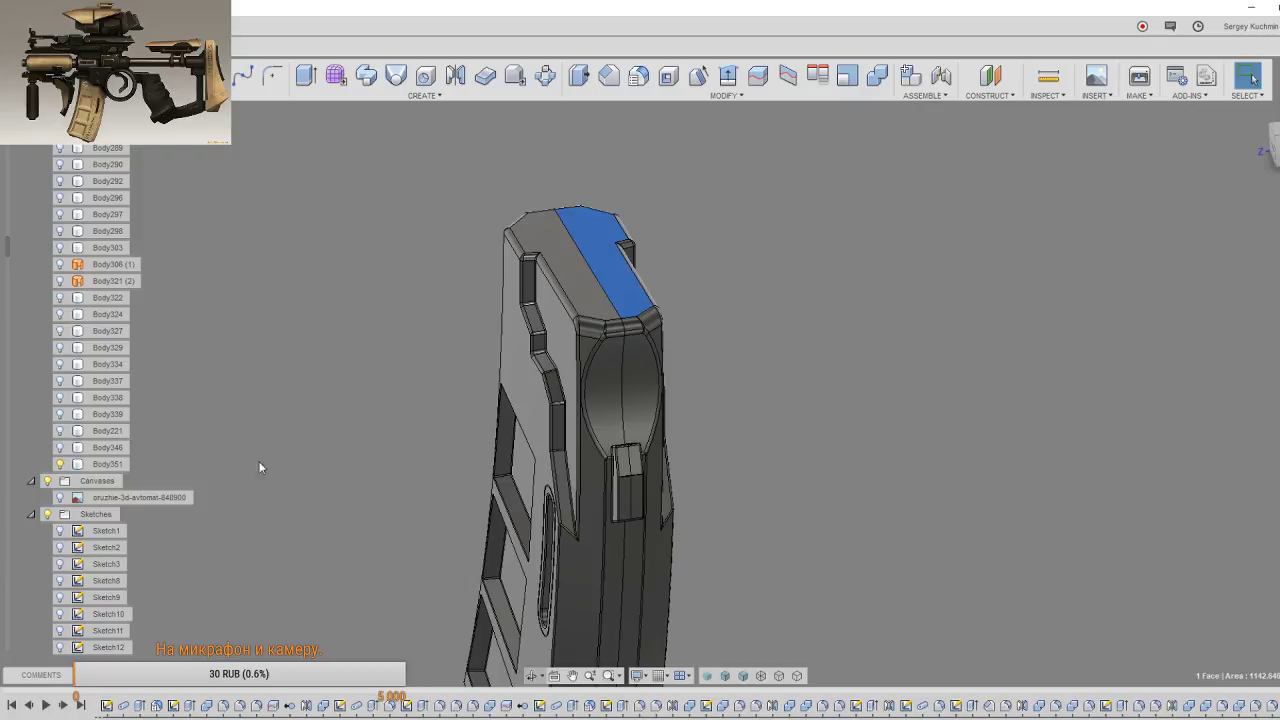
Step: Select Body257 in the bodies list and delete it
scroll(52, 505, "up", 2)
scroll(54, 480, "up", 2)
scroll(56, 450, "up", 2)
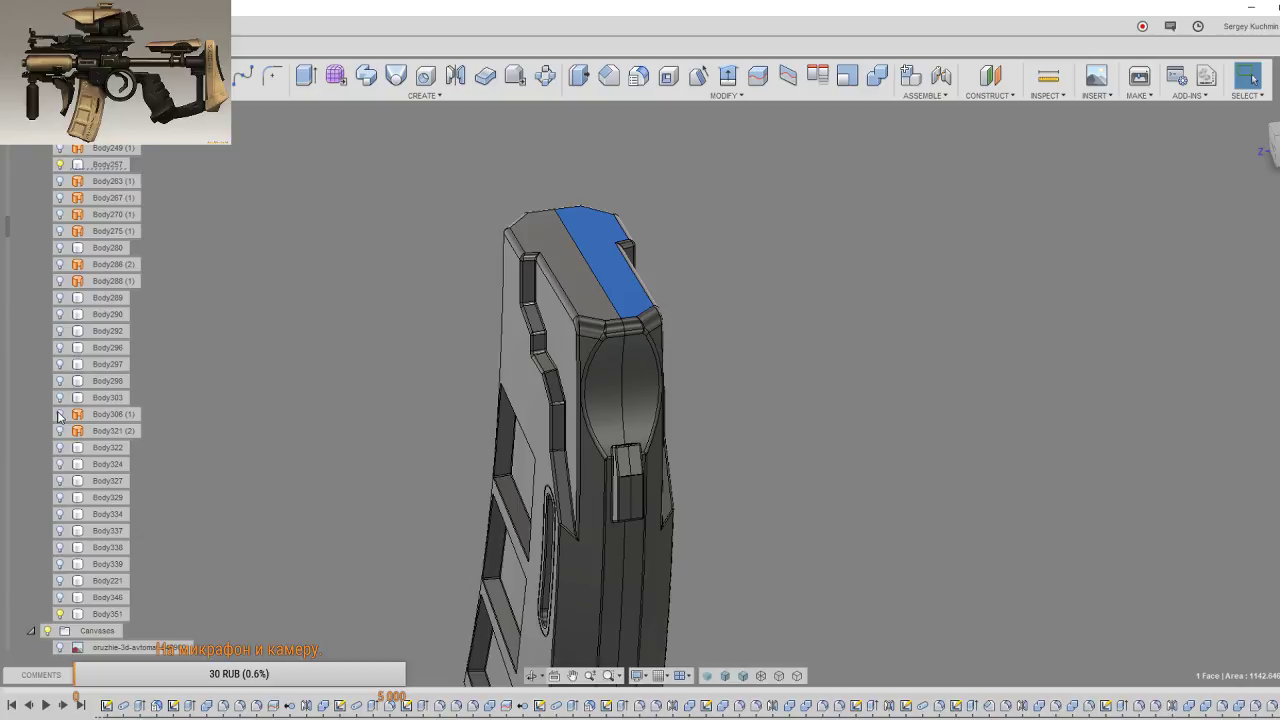
scroll(59, 420, "up", 2)
scroll(59, 415, "up", 2)
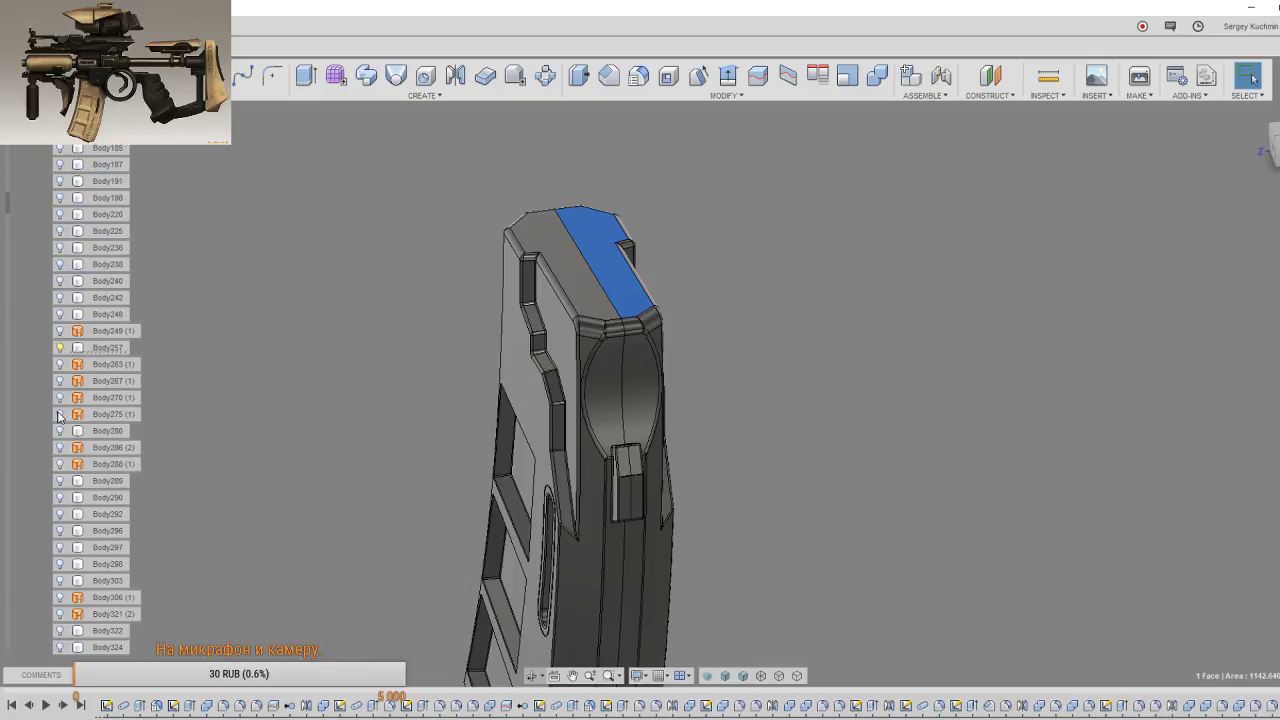
left_click(100, 348)
right_click(100, 355)
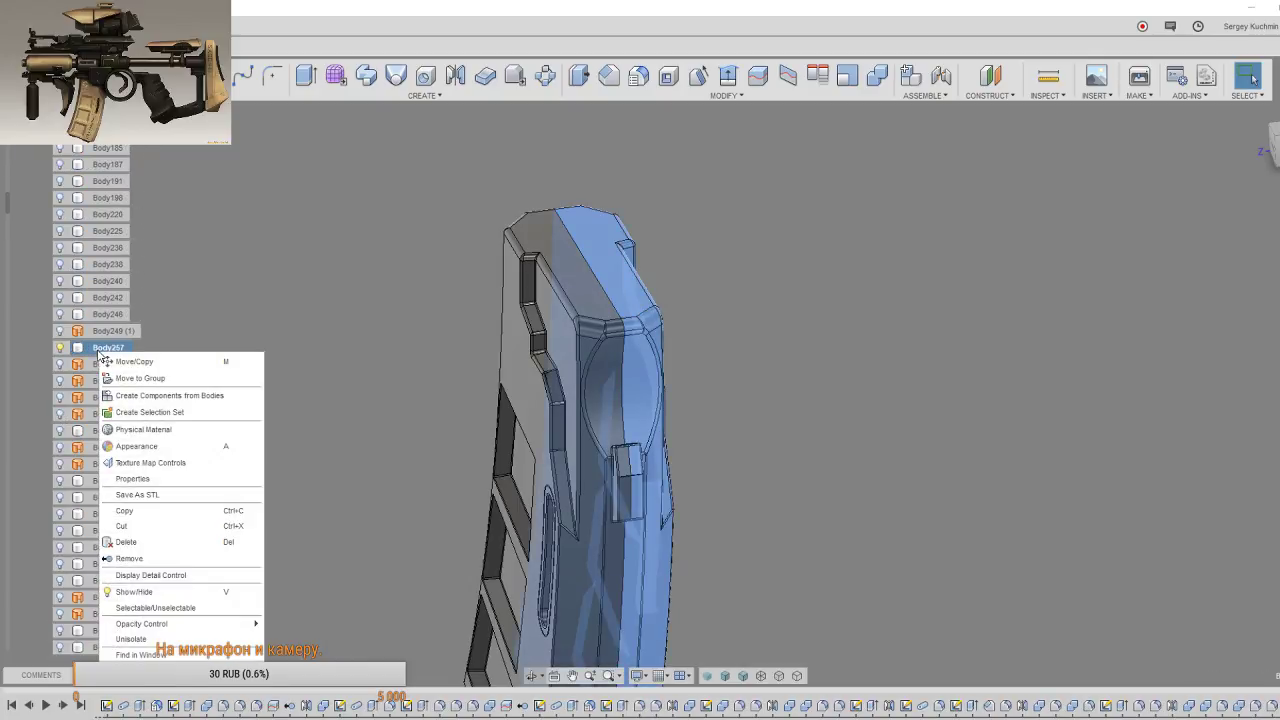
left_click(134, 559)
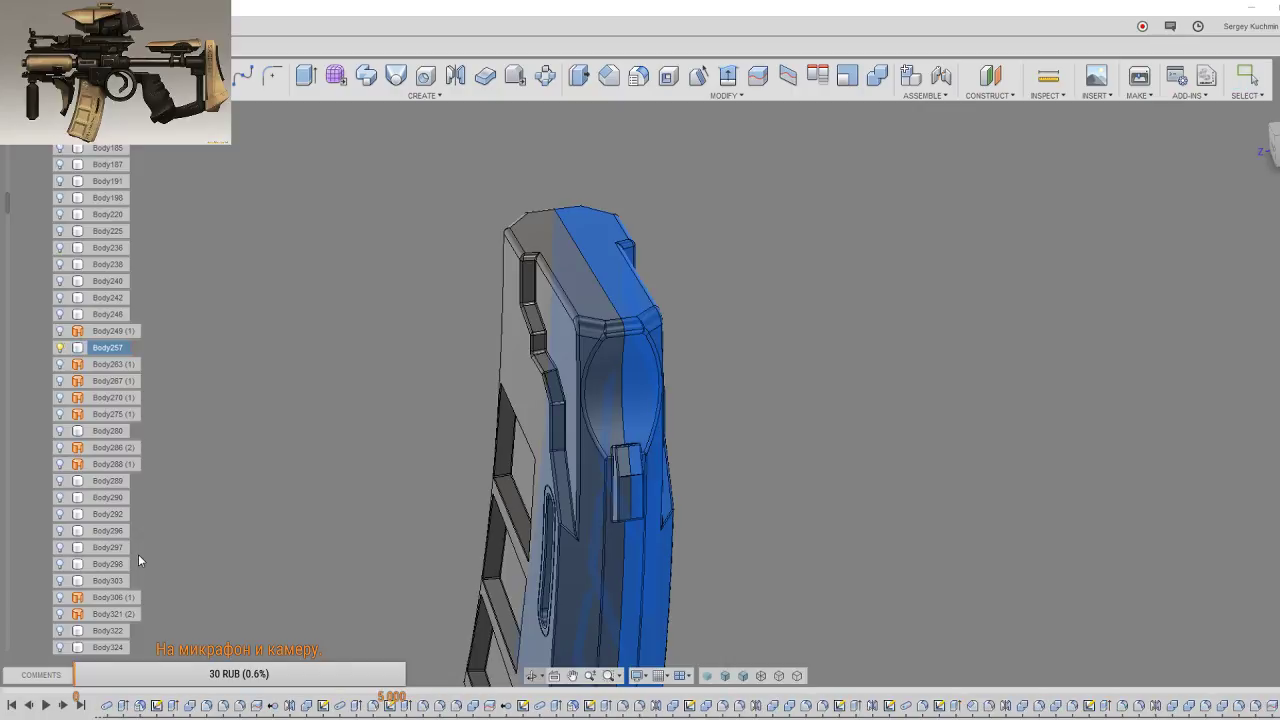
key("Delete")
middle_click_drag(400, 528, 403, 397, "shift")
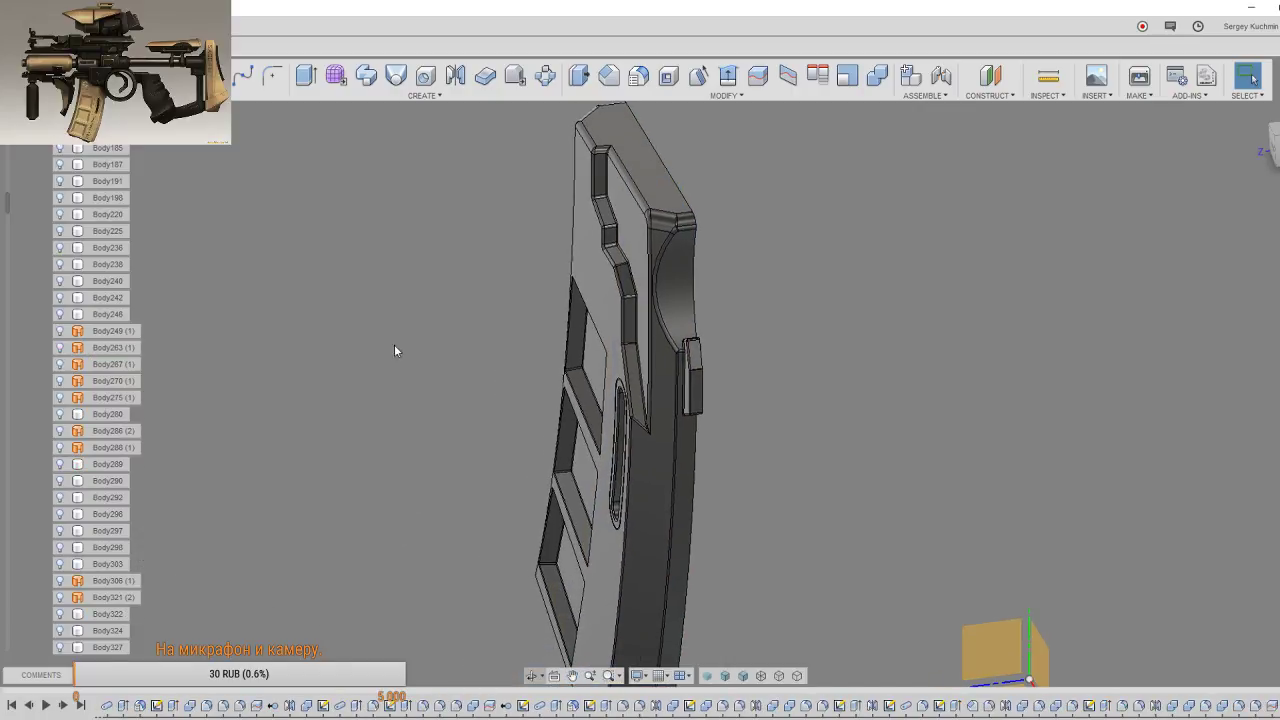
Step: Mirror the remaining magazine half body, using its flat inner face as the mirror plane
left_click(455, 76)
left_click(623, 314)
middle_click_drag(640, 422, 586, 411, "shift")
left_click(196, 217)
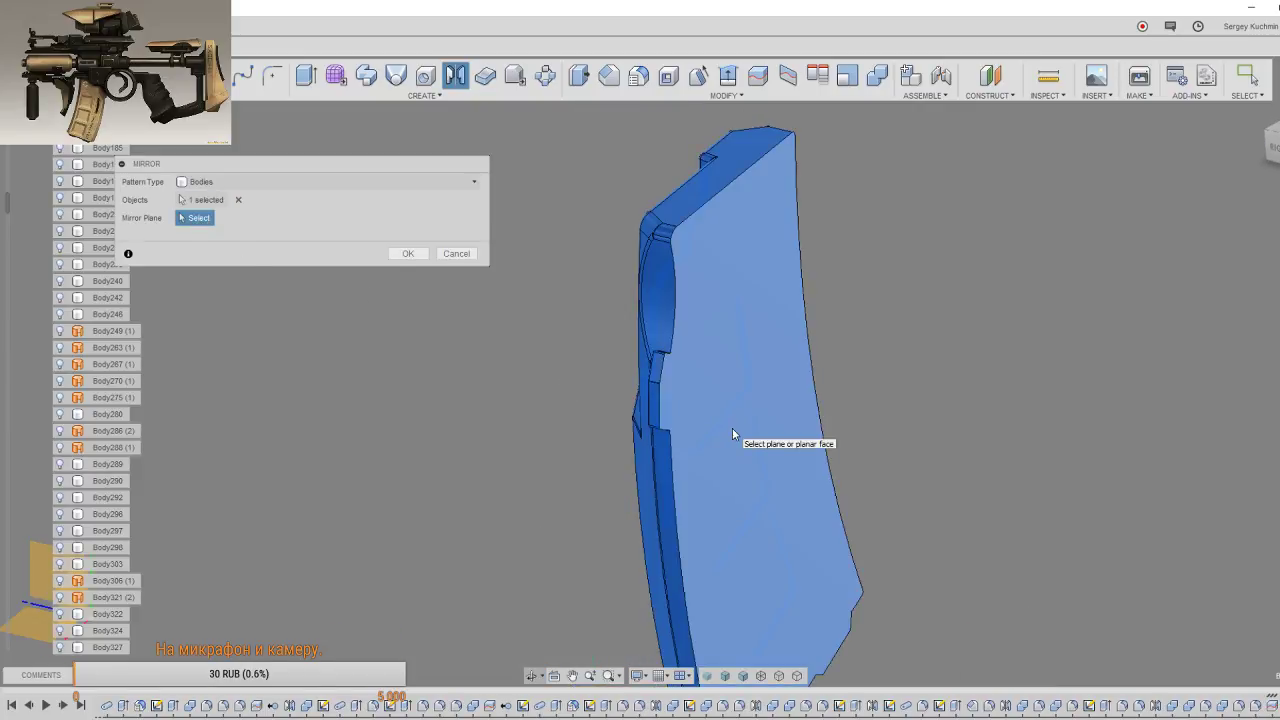
left_click(732, 428)
left_click(407, 254)
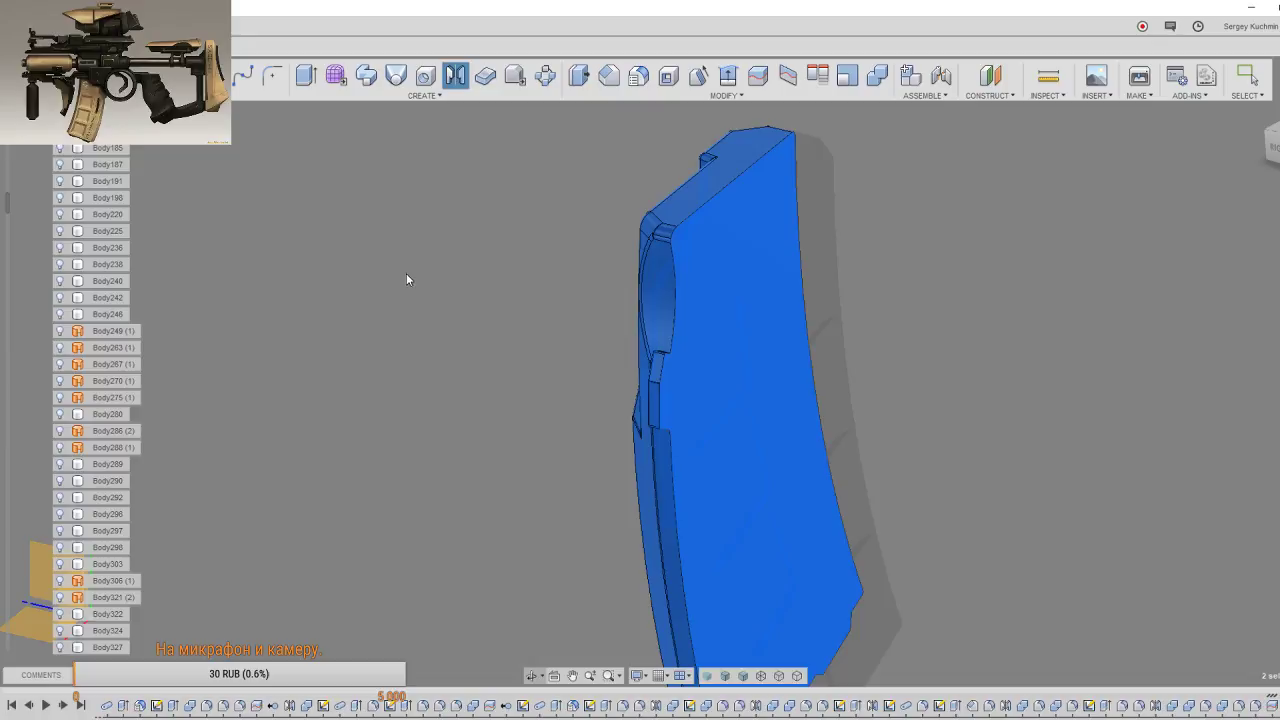
key("Escape")
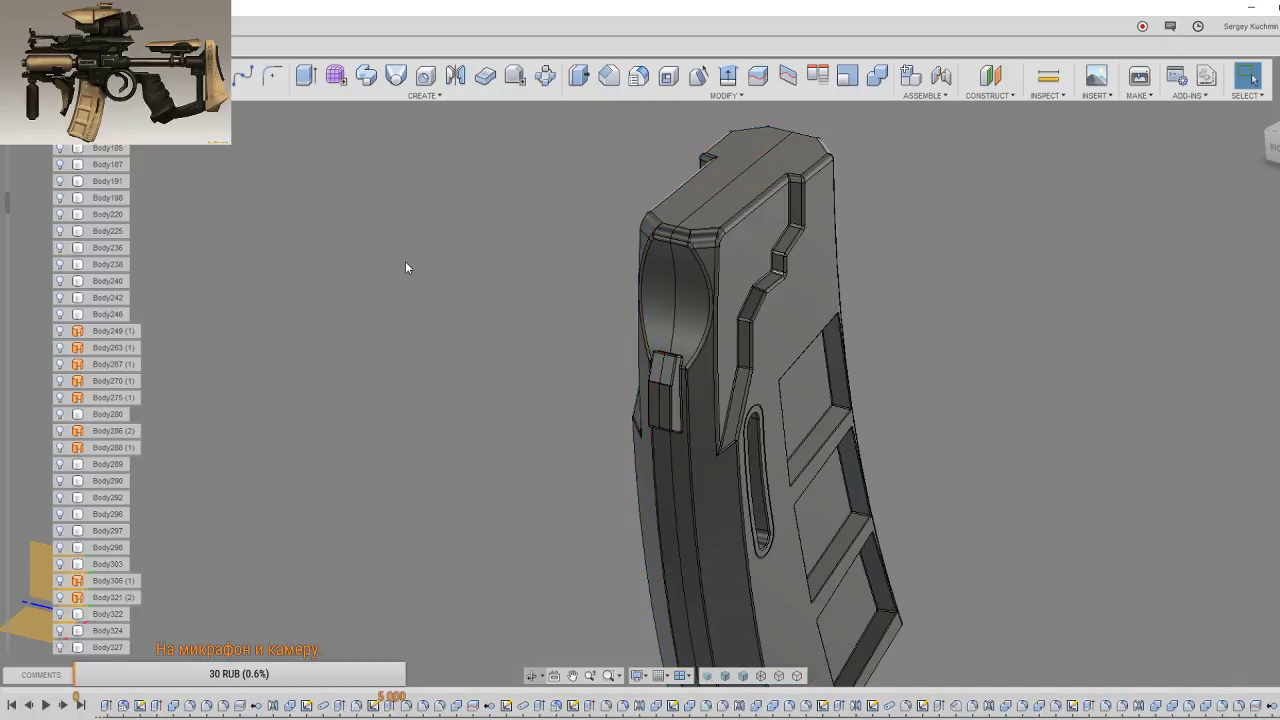
Step: Combine the magazine halves with the Join operation, one as target and the other as tool body
middle_click_drag(478, 369, 582, 430, "shift")
middle_click_drag(665, 445, 467, 432, "shift")
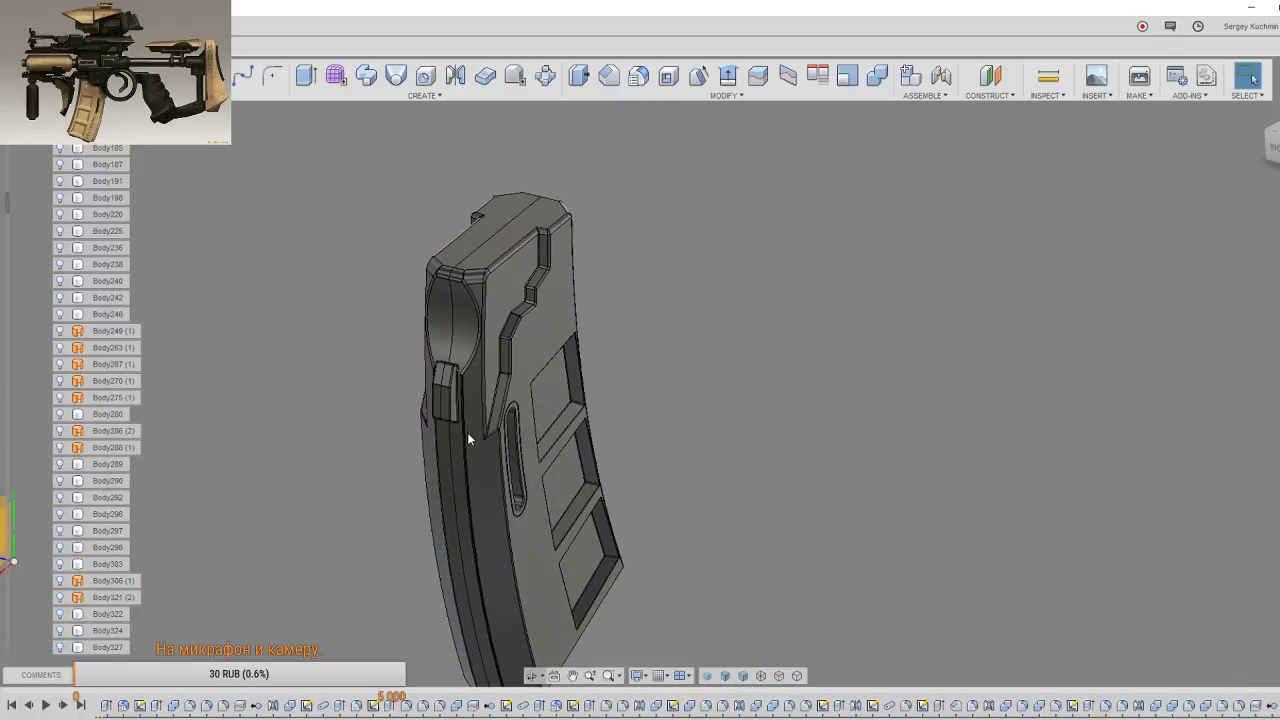
mouse_move(623, 425)
middle_mouse_down("shift")
mouse_move(453, 405)
mouse_move(598, 368)
middle_mouse_up("shift")
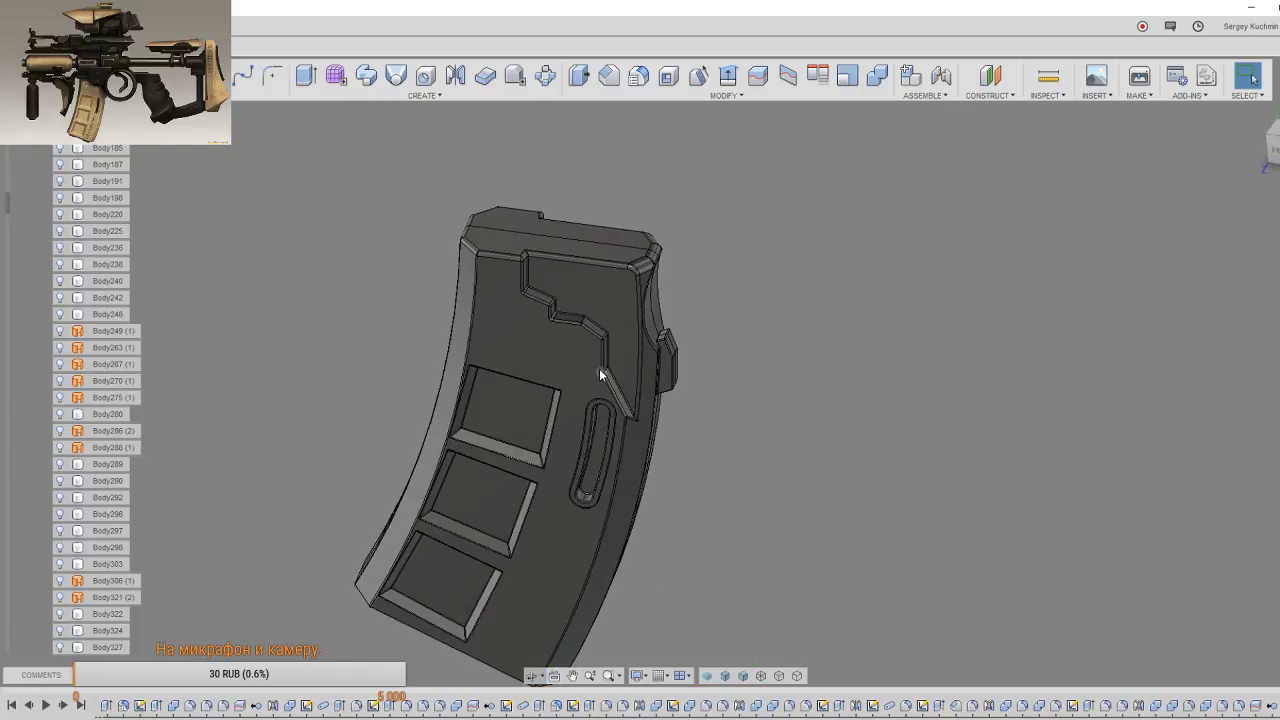
key("s")
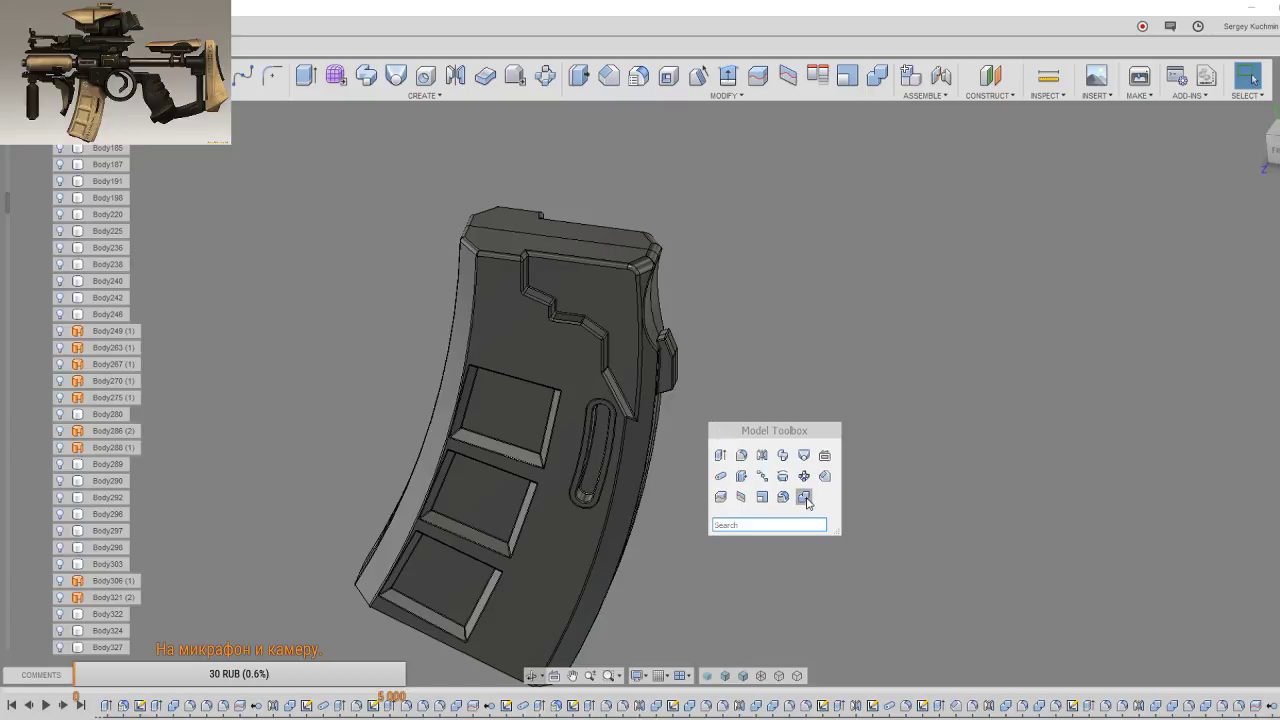
left_click(806, 498)
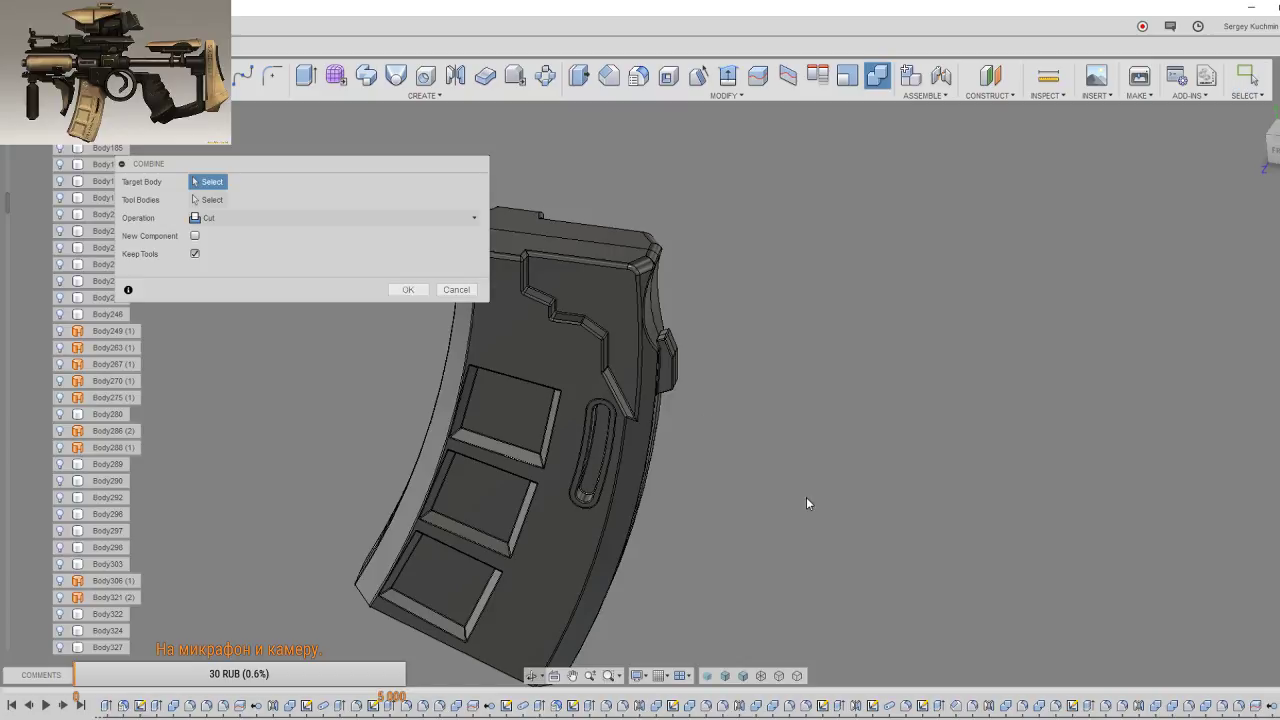
left_click(222, 219)
left_click(212, 236)
middle_click_drag(655, 545, 612, 558, "shift")
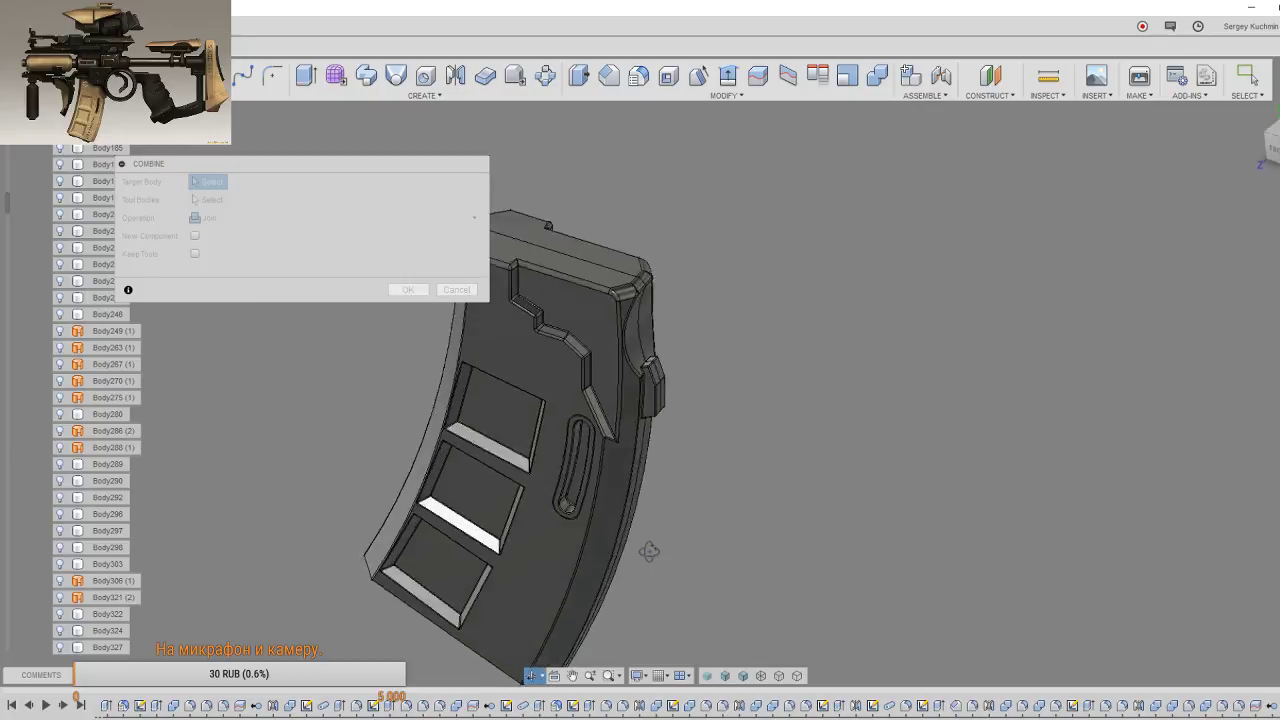
left_click(563, 418)
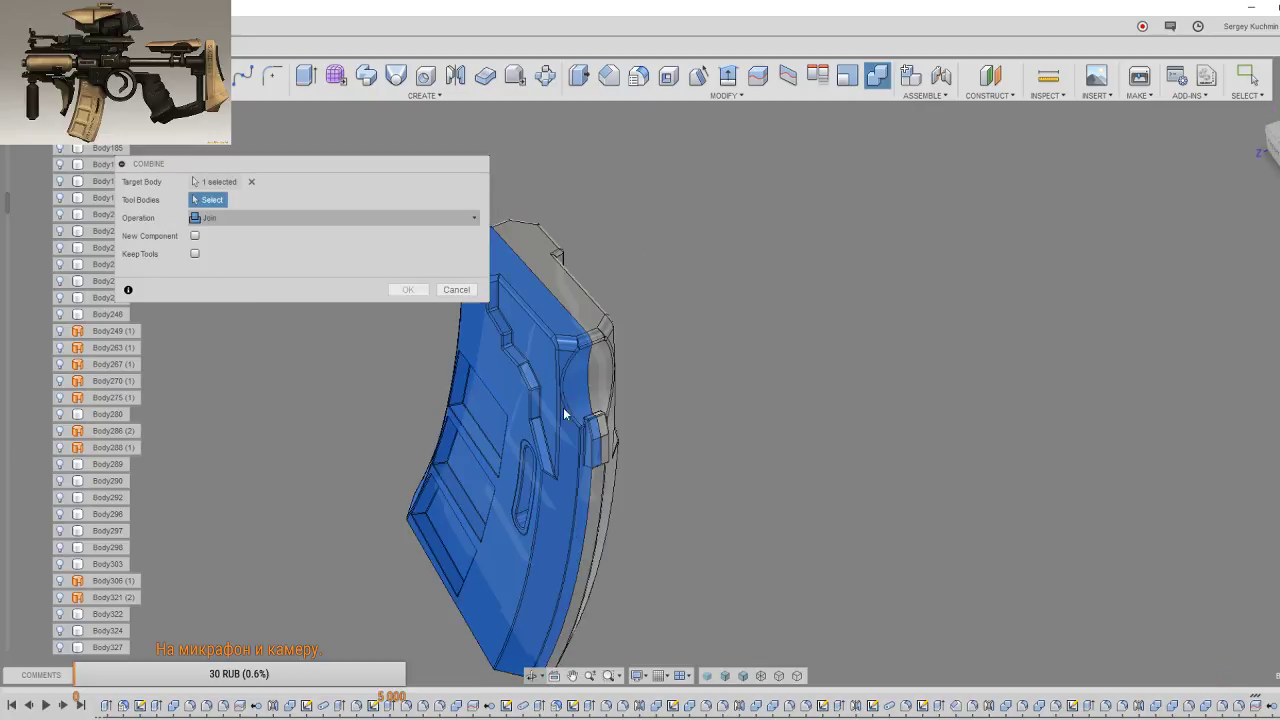
left_click(596, 340)
left_click(407, 289)
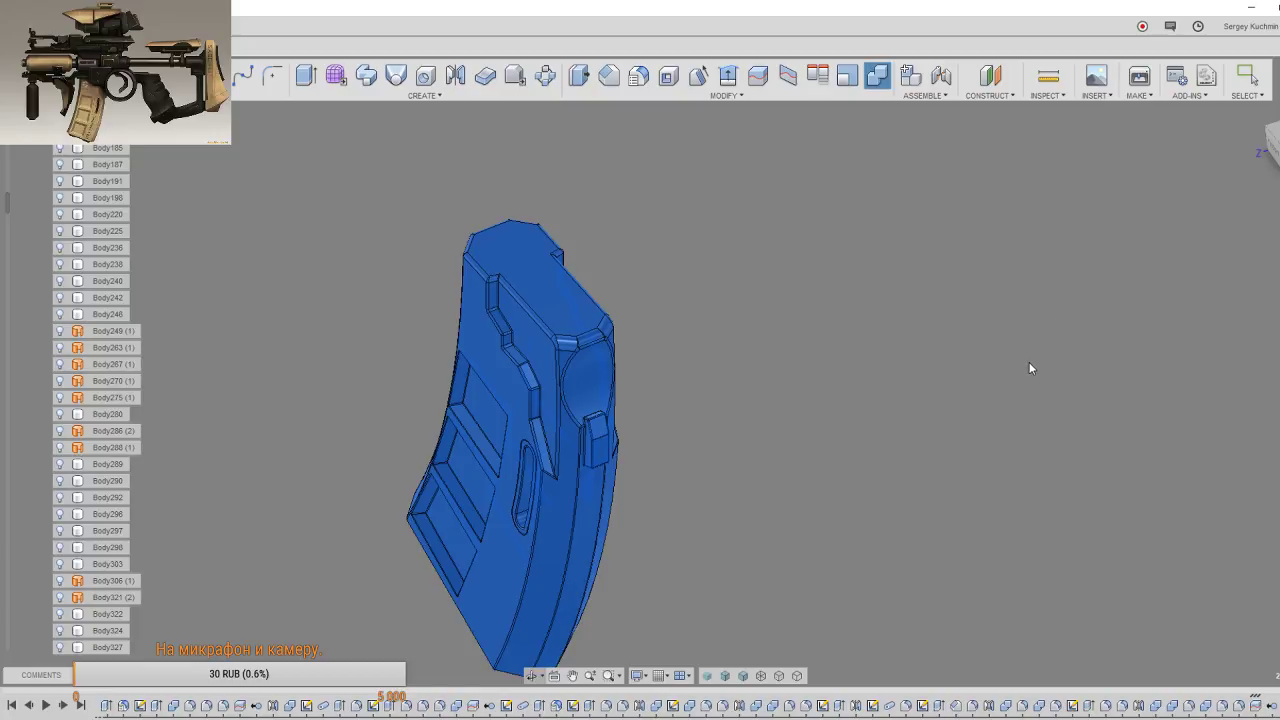
key("Escape")
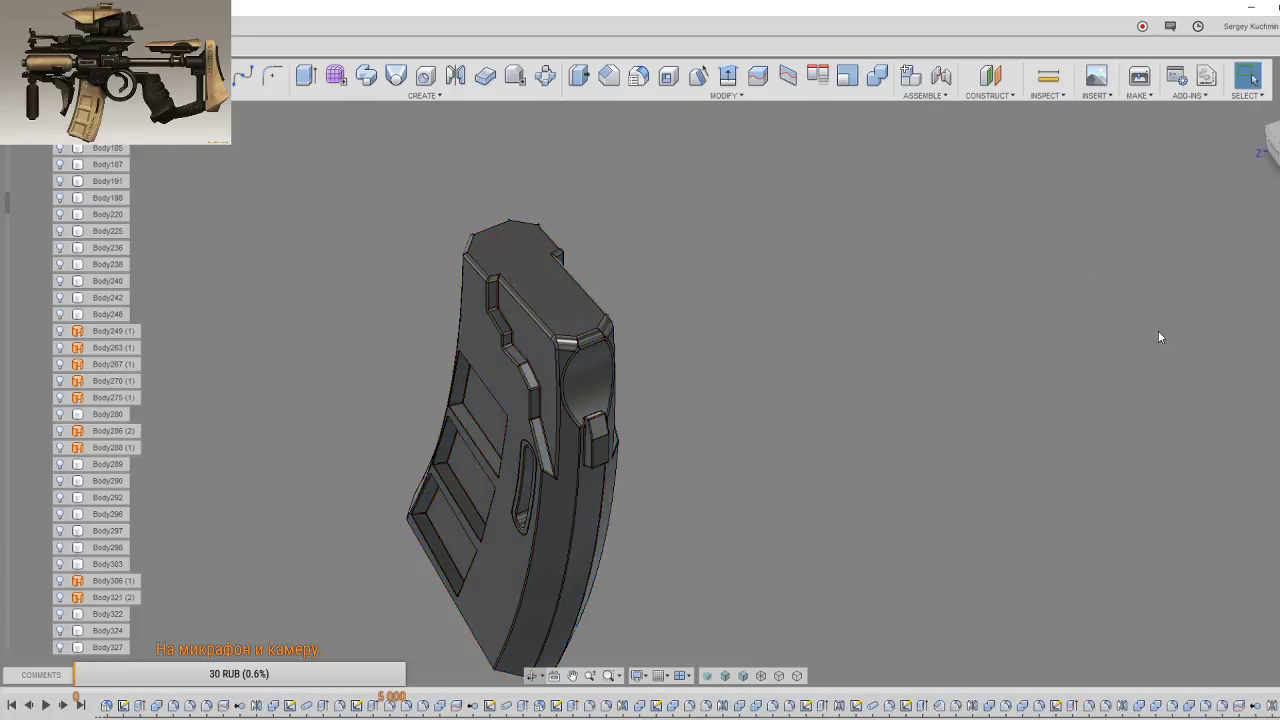
middle_click_drag(963, 437, 1006, 394, "shift")
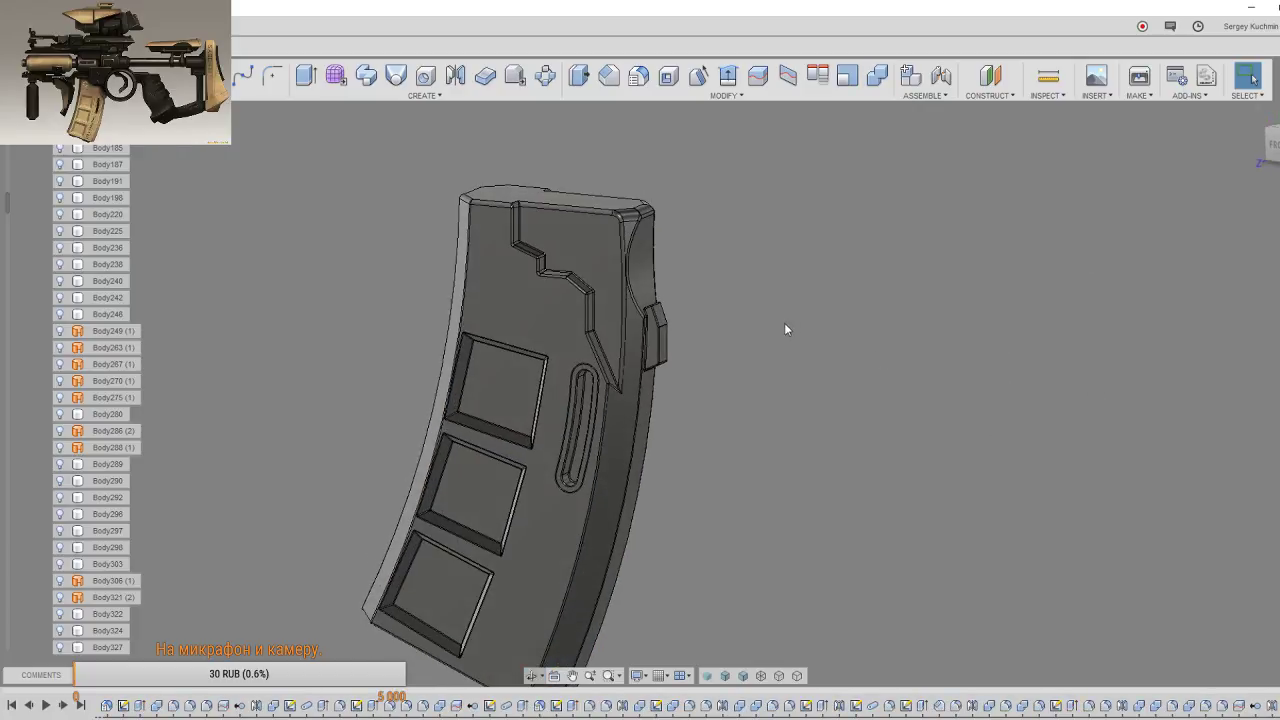
scroll(754, 400, "up", 2)
scroll(600, 349, "up", 2)
scroll(583, 340, "up", 3)
scroll(583, 340, "up", 2)
mouse_move(662, 353)
middle_mouse_down("shift")
mouse_move(701, 350)
mouse_move(740, 323)
middle_mouse_up("shift")
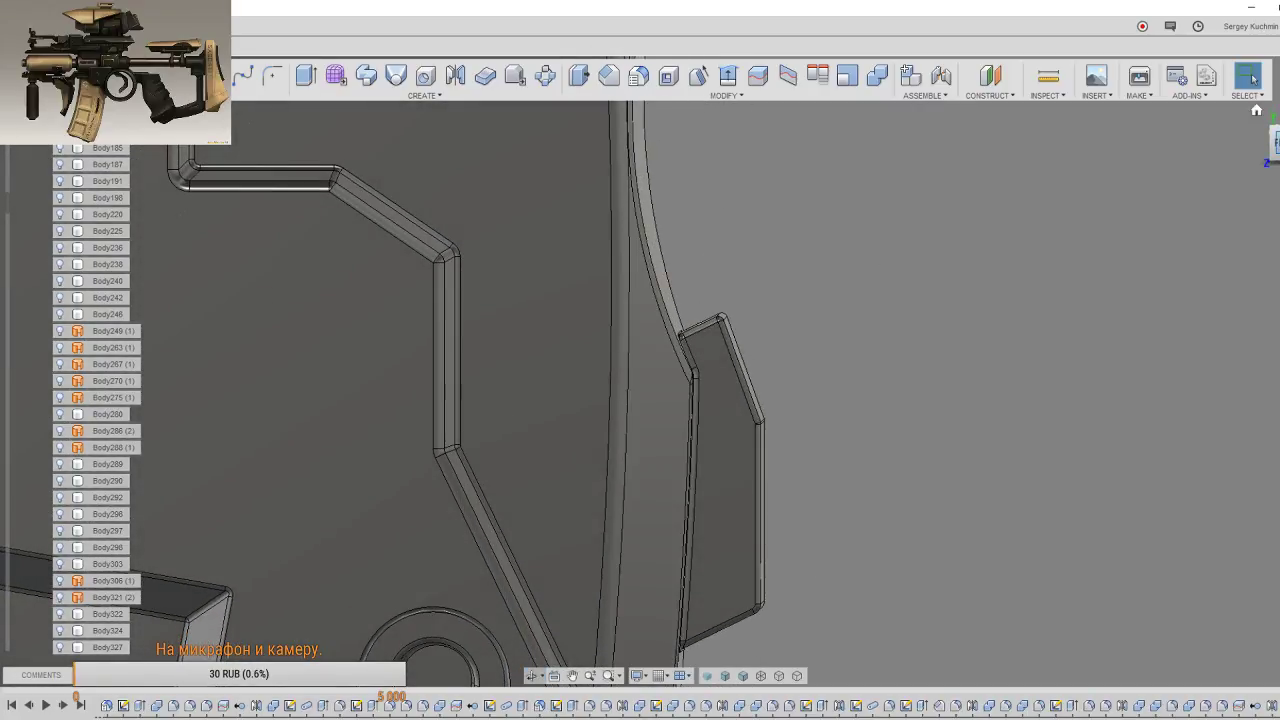
scroll(911, 540, "down", 2)
scroll(909, 542, "down", 2)
scroll(909, 540, "down", 2)
scroll(900, 525, "down", 1)
mouse_move(895, 517)
middle_mouse_down("shift")
mouse_move(821, 503)
mouse_move(899, 412)
middle_mouse_up("shift")
right_click(904, 415)
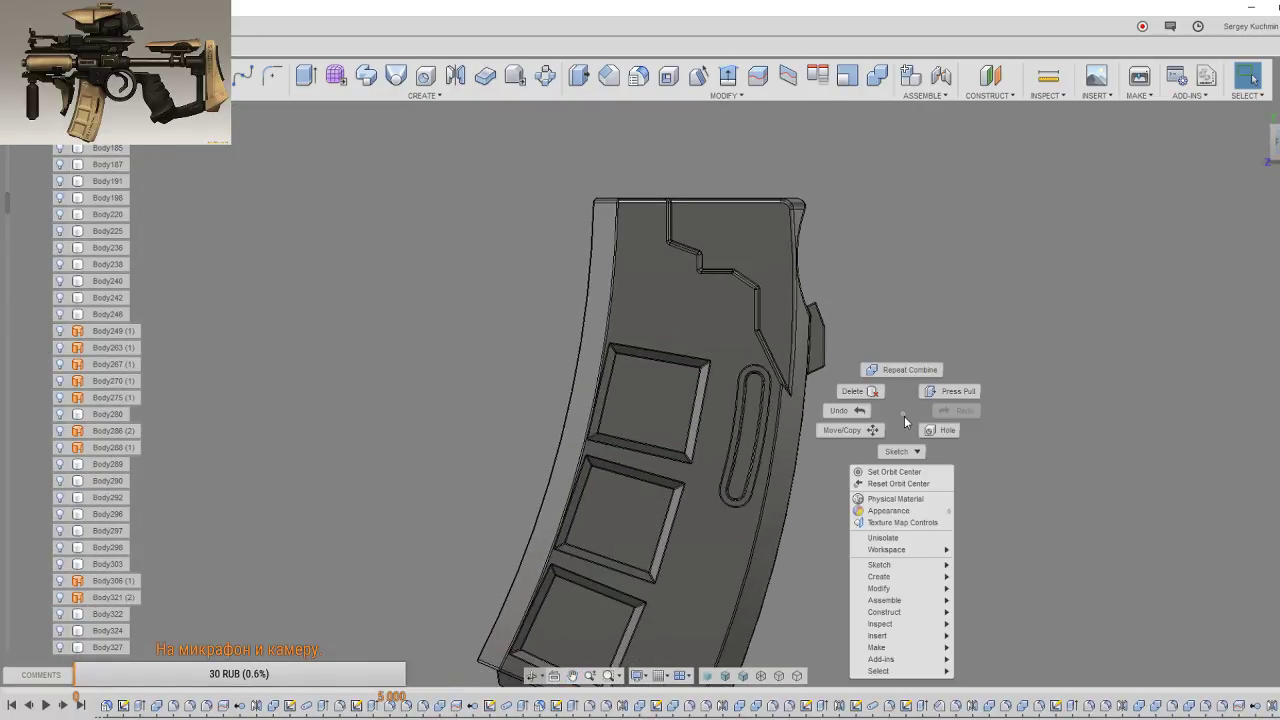
Step: Unisolate the magazine to show the whole rifle, then pan and orbit to a three-quarter view
left_click(898, 542)
scroll(894, 525, "down", 5)
left_click(572, 675)
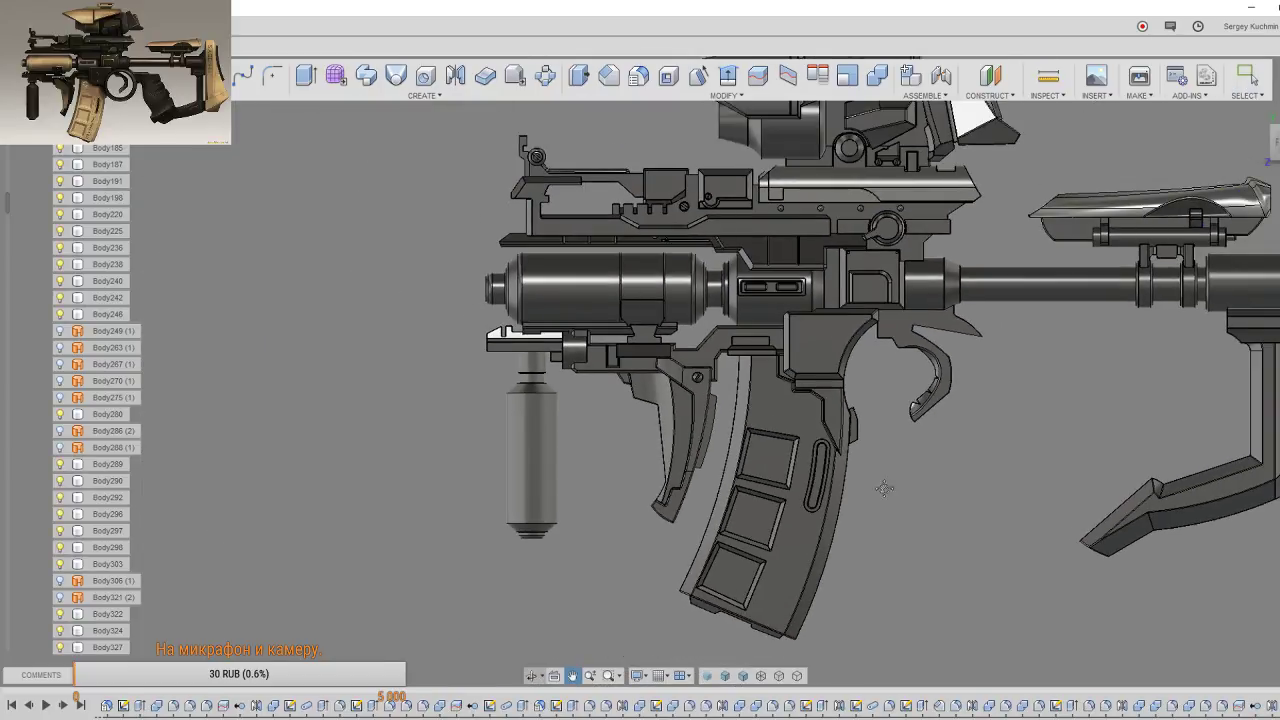
left_click_drag(873, 592, 678, 547)
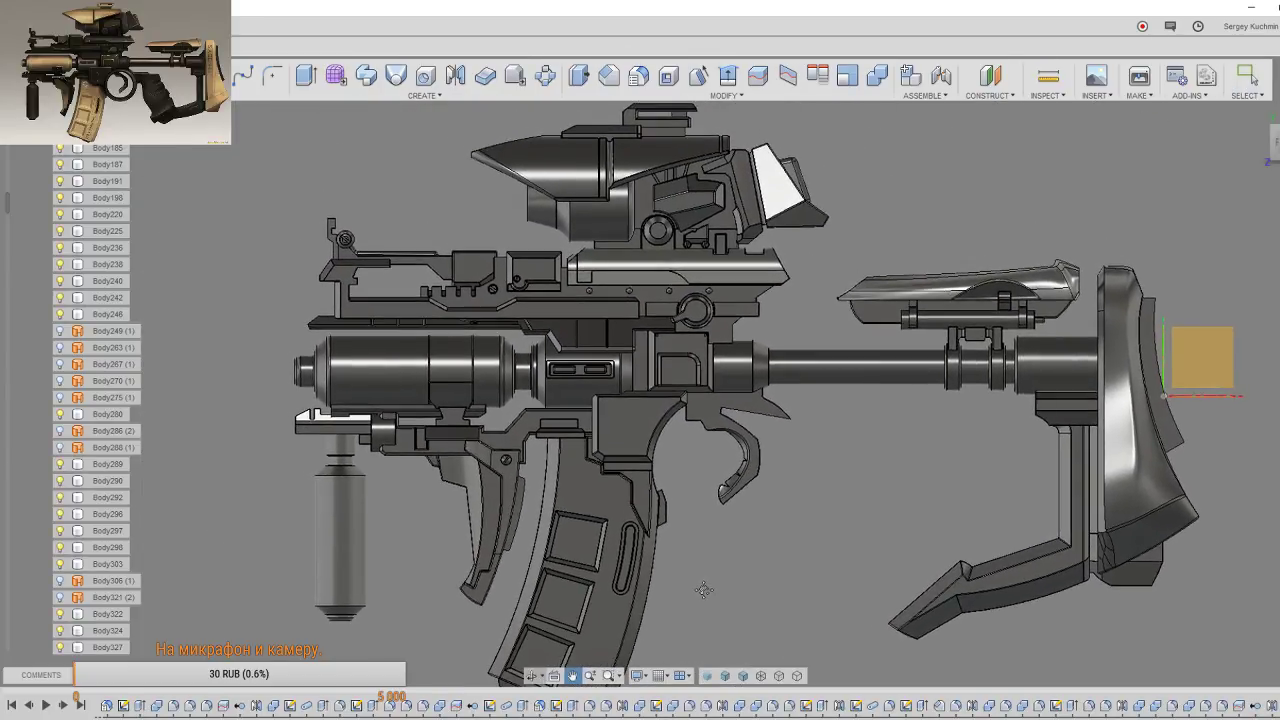
scroll(712, 581, "down", 4)
left_click_drag(725, 506, 695, 528)
key("Escape")
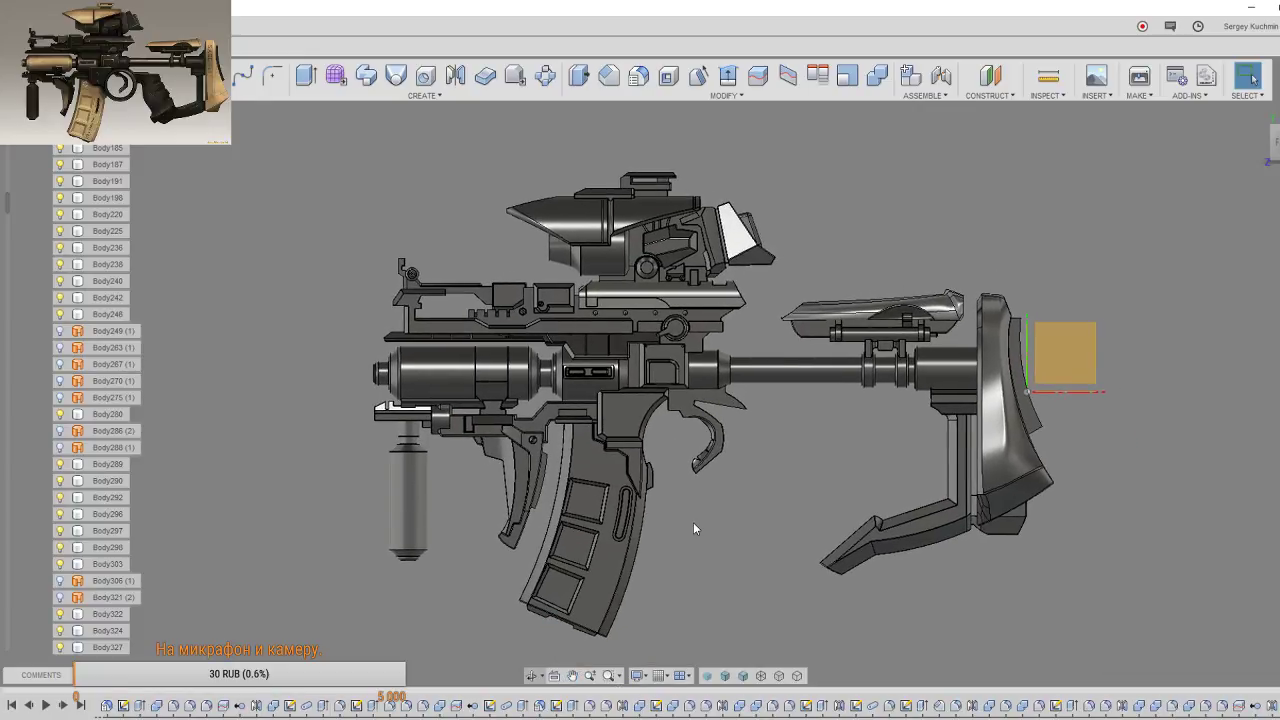
middle_click_drag(693, 522, 734, 518, "shift")
key("Escape")
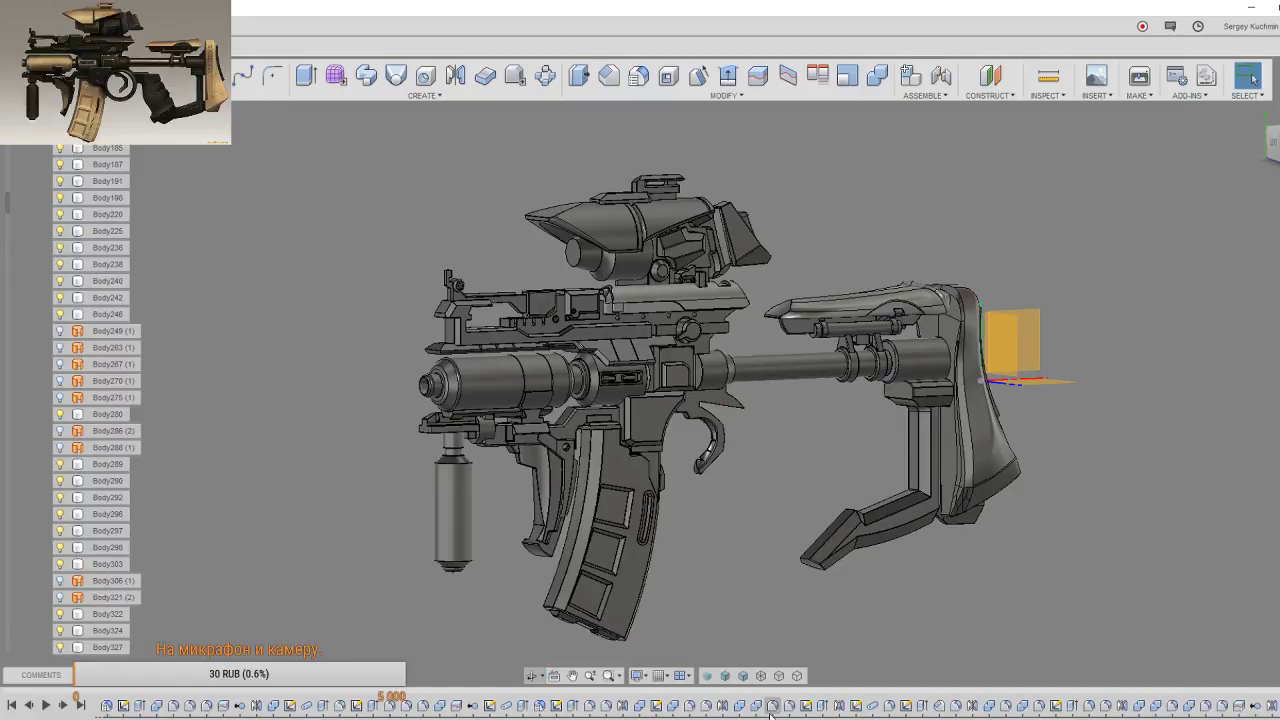
Step: Set the visual style to Shaded without edge lines
left_click(704, 678)
scroll(682, 476, "up", 3)
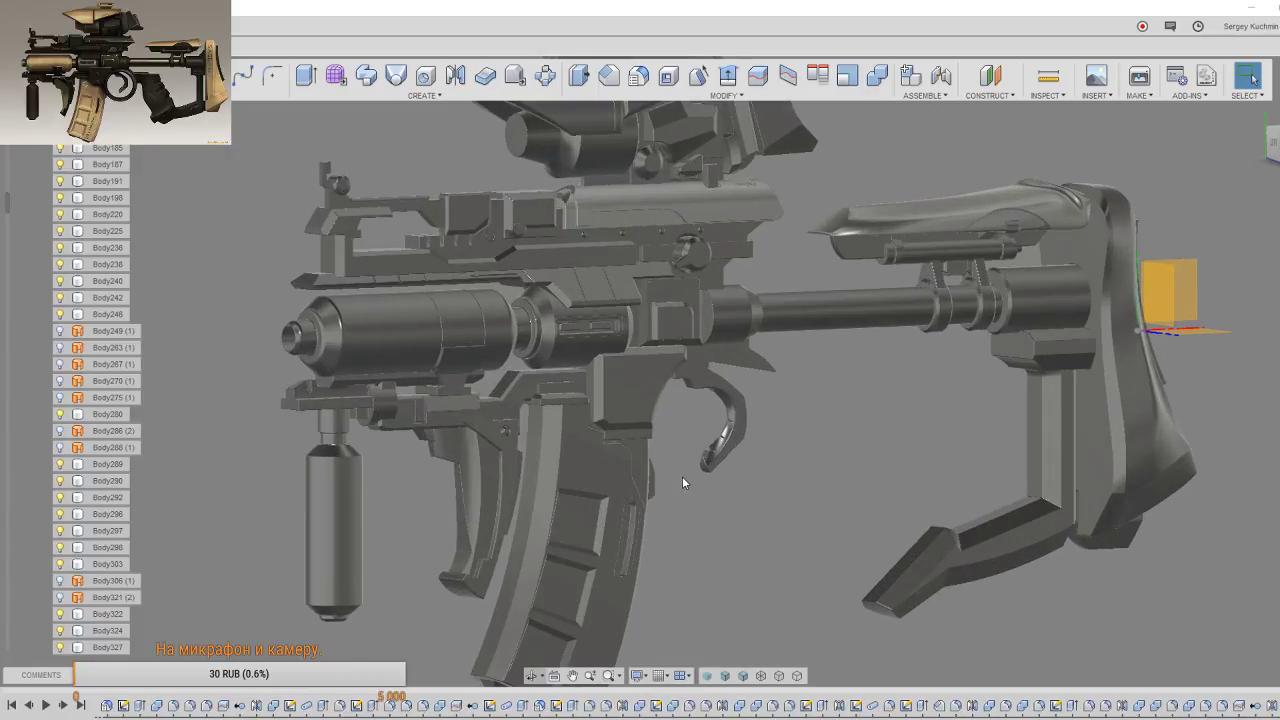
mouse_move(682, 476)
middle_mouse_down("shift")
mouse_move(671, 491)
mouse_move(715, 481)
mouse_move(700, 500)
middle_mouse_up("shift")
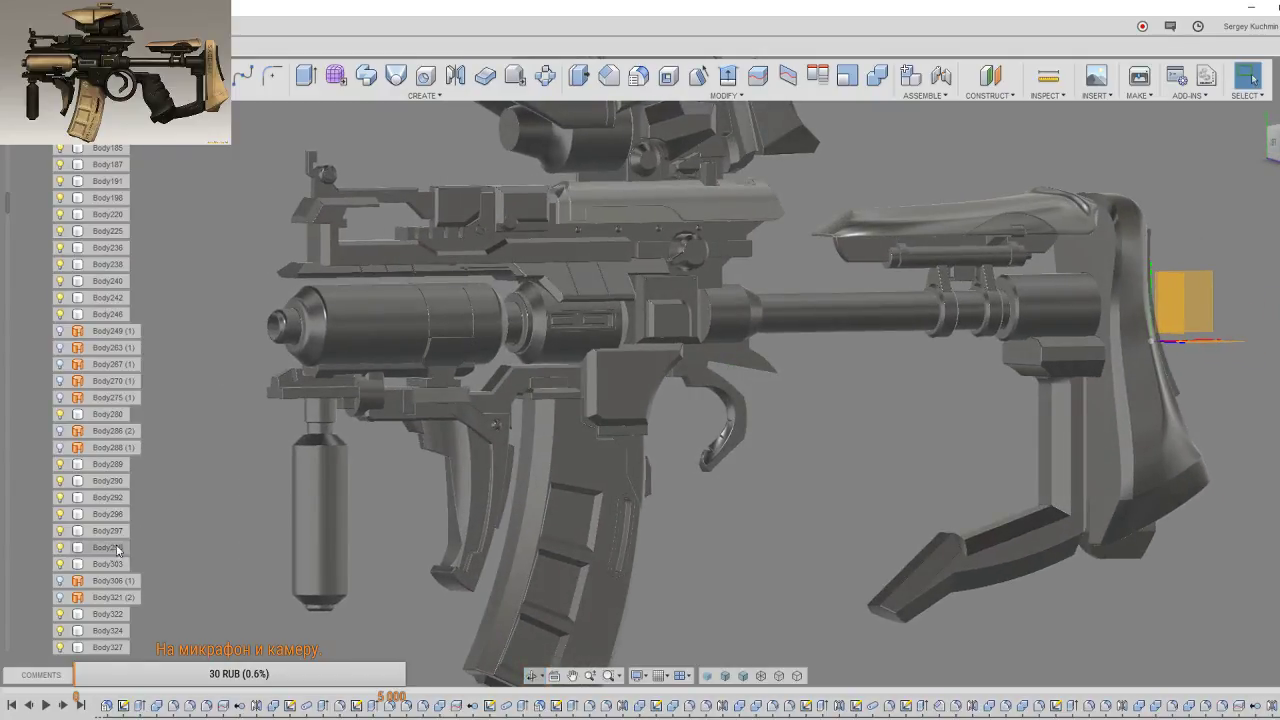
Step: Turn on visibility of the trigger-ring body and the grip body in the Bodies list
scroll(68, 630, "down", 3)
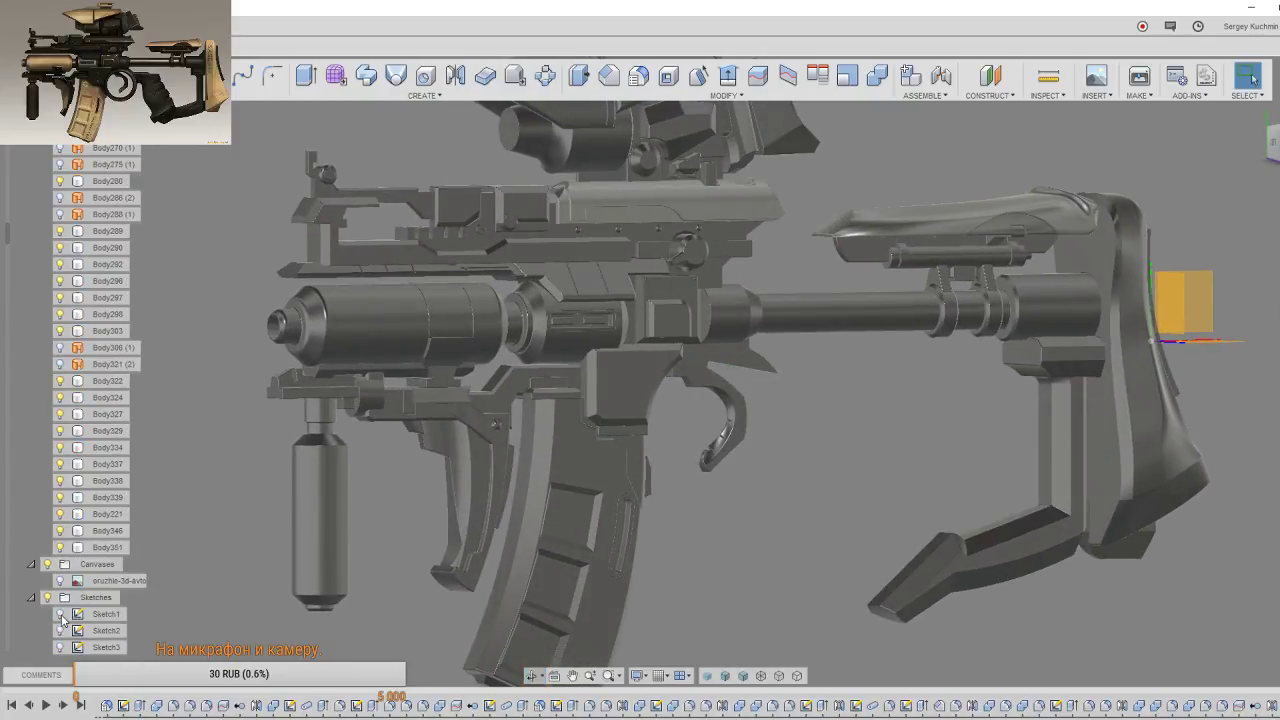
scroll(60, 617, "up", 3)
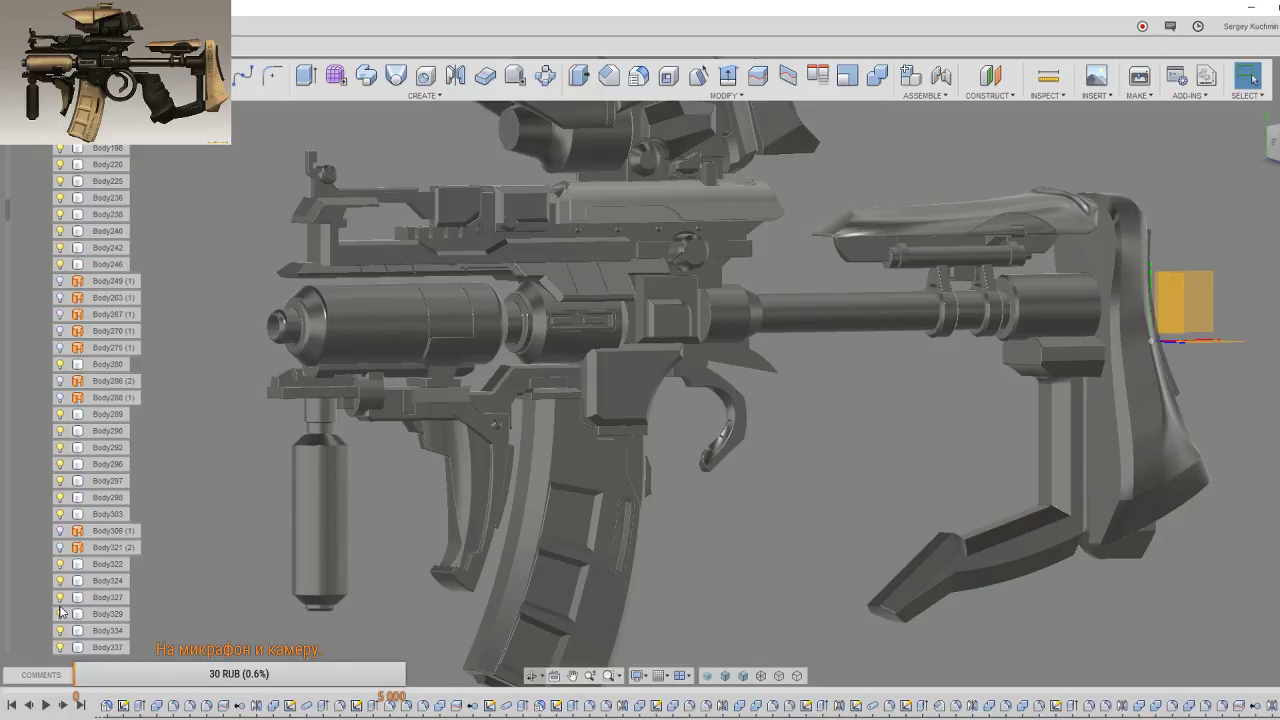
scroll(62, 612, "up", 1)
scroll(62, 612, "up", 1)
scroll(60, 612, "up", 1)
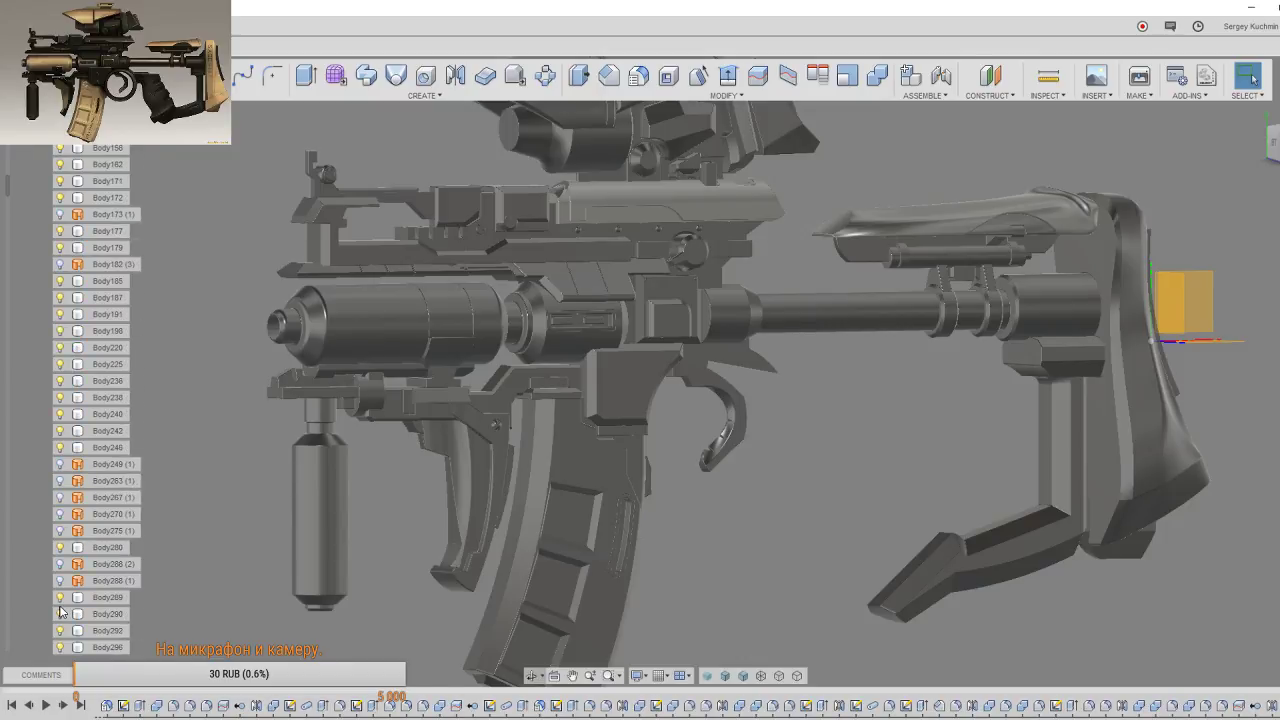
scroll(60, 612, "up", 1)
scroll(60, 612, "up", 1)
scroll(60, 612, "up", 1)
scroll(60, 612, "up", 1)
scroll(60, 612, "up", 1)
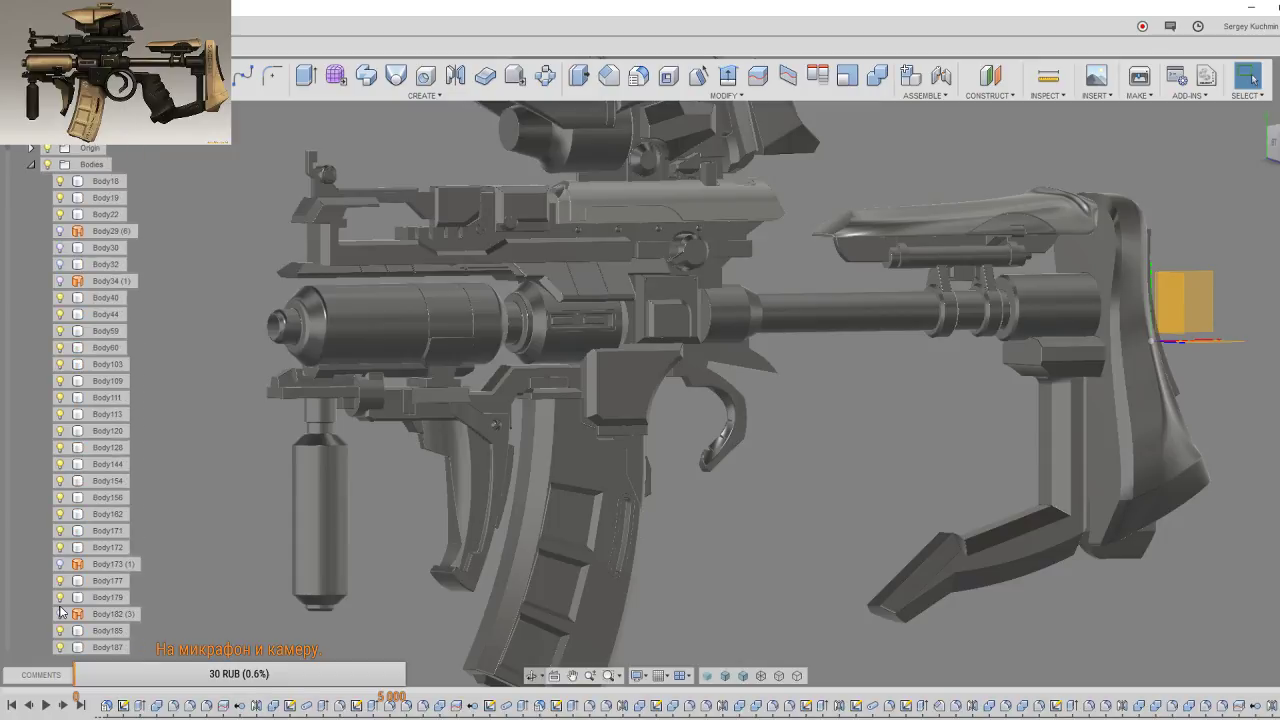
left_click(60, 264)
left_click(60, 247)
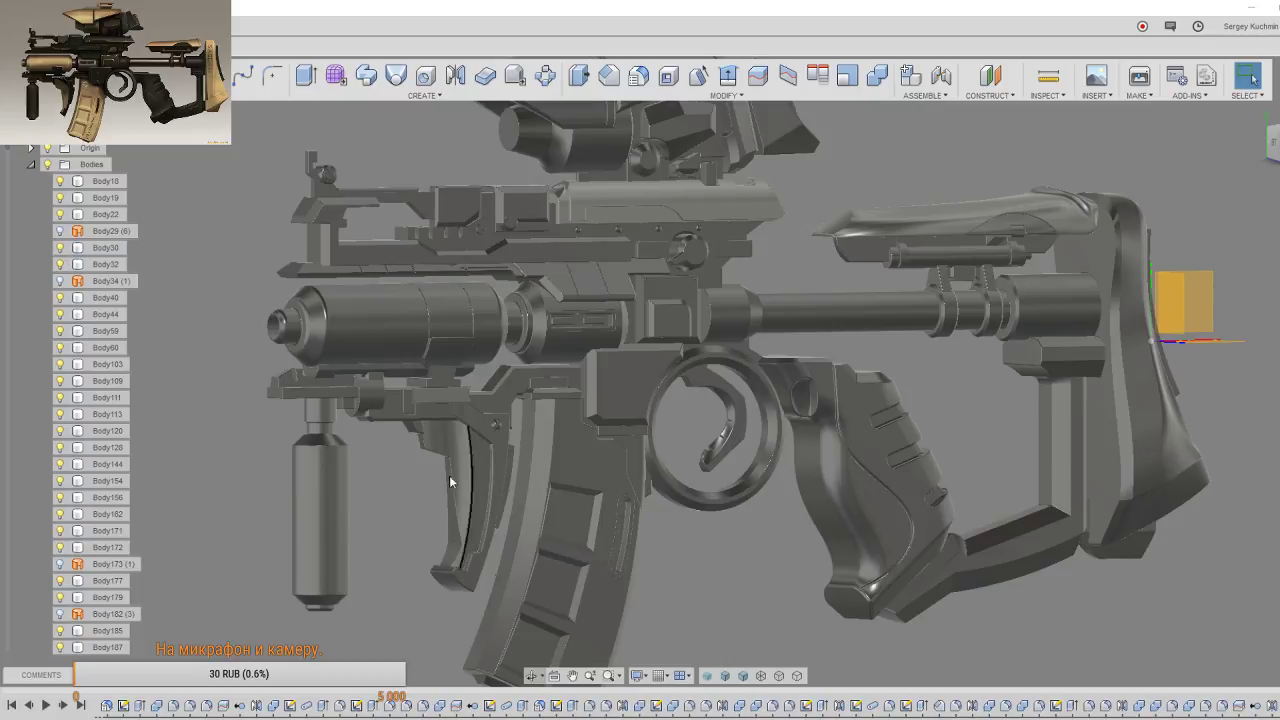
Step: Delete Body29, the extra strip along the grip
left_click(100, 231)
right_click(97, 243)
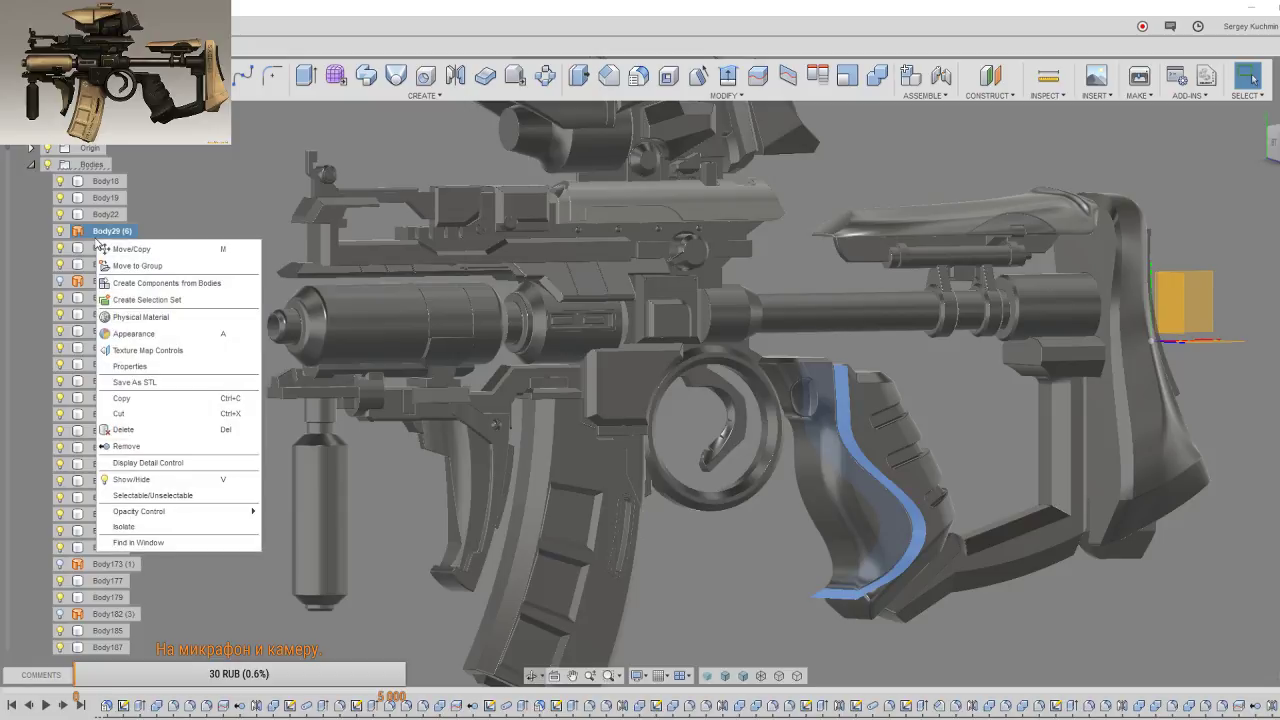
left_click(130, 452)
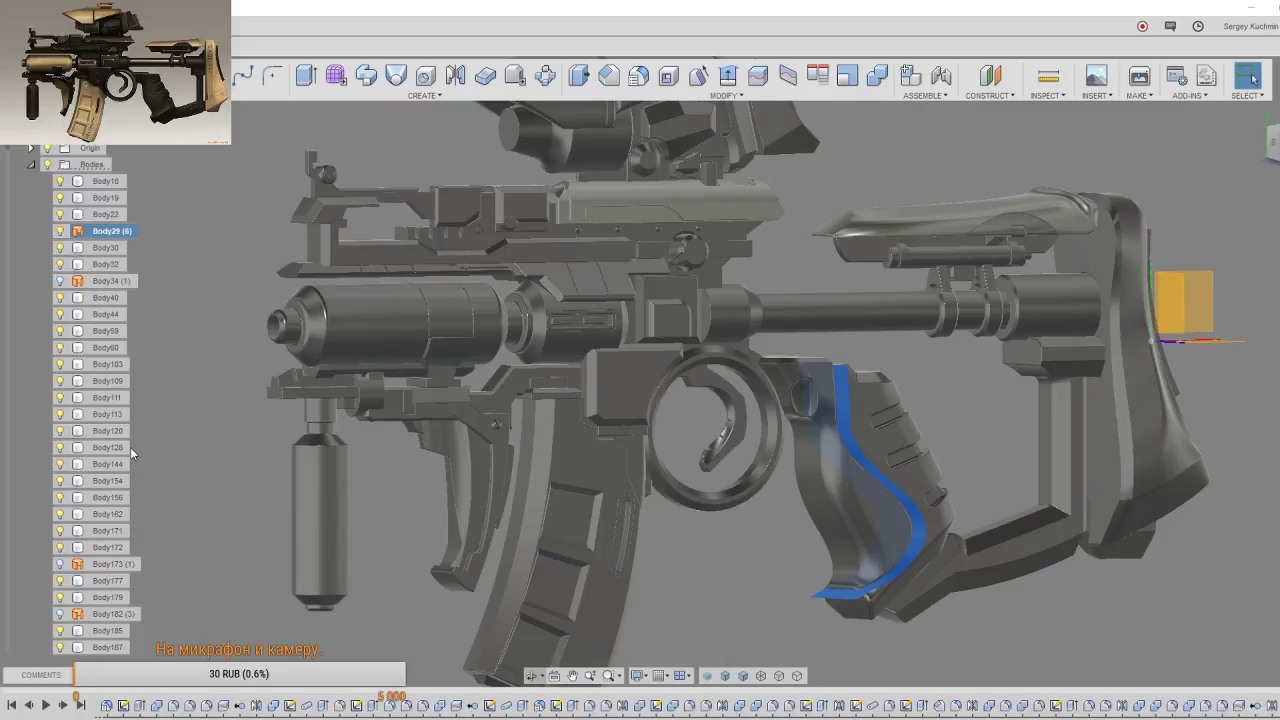
key("Delete")
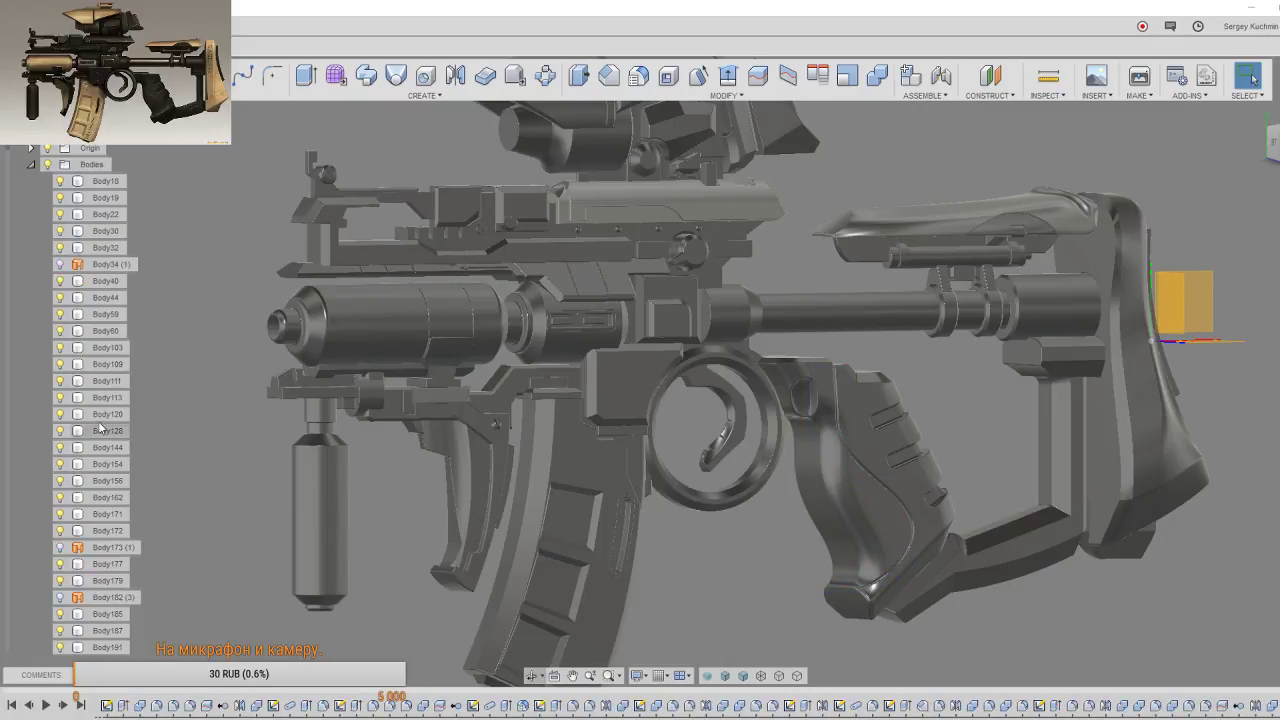
Step: Delete Body34 (1), the small block above the grip
right_click(100, 265)
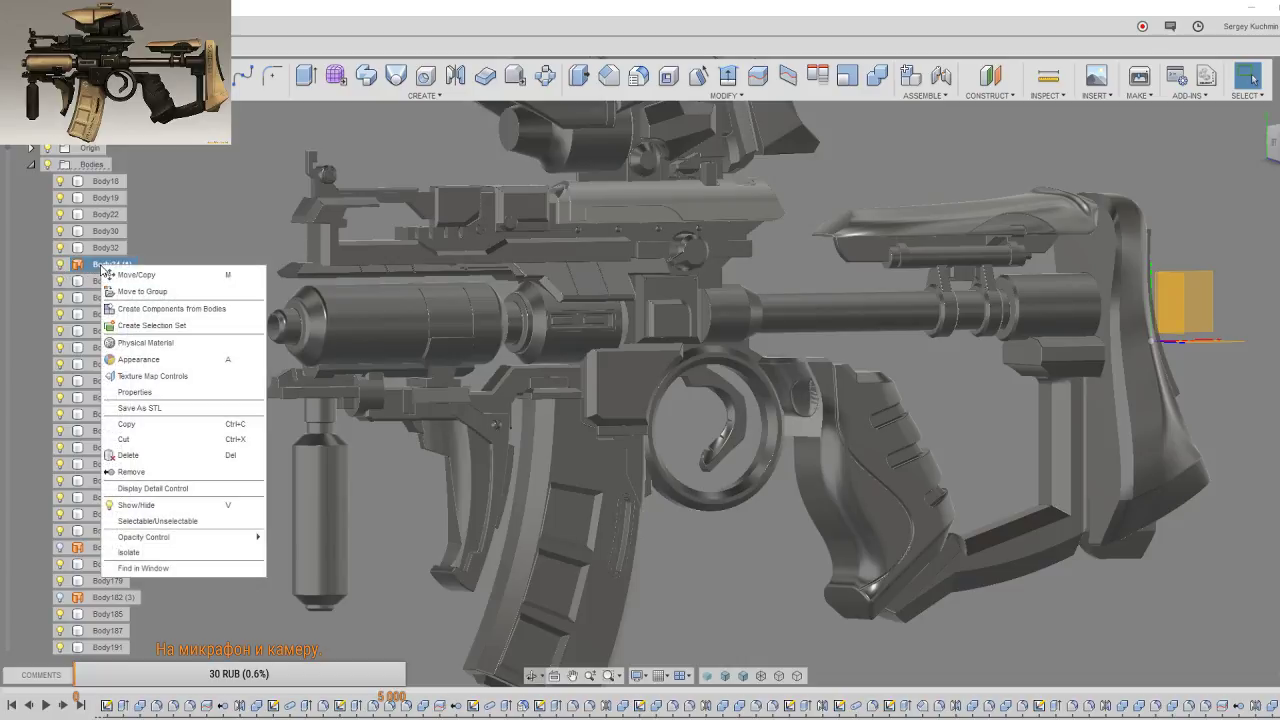
left_click(166, 470)
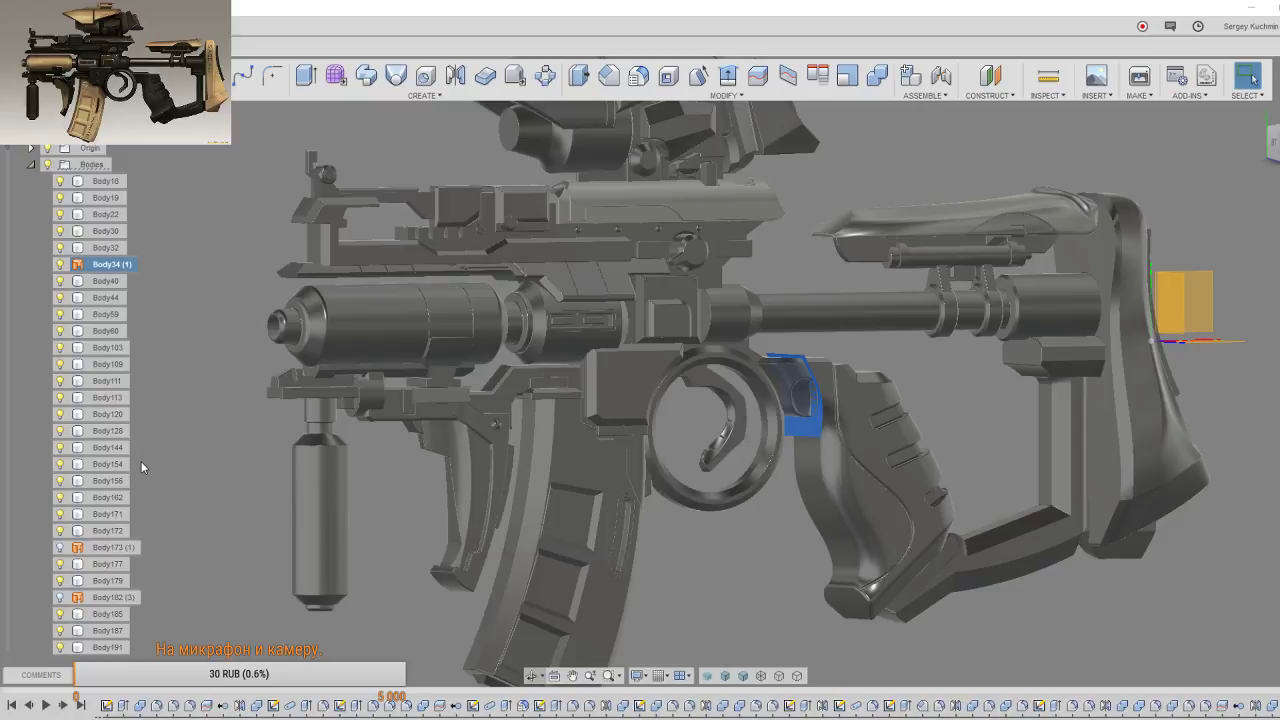
key("Delete")
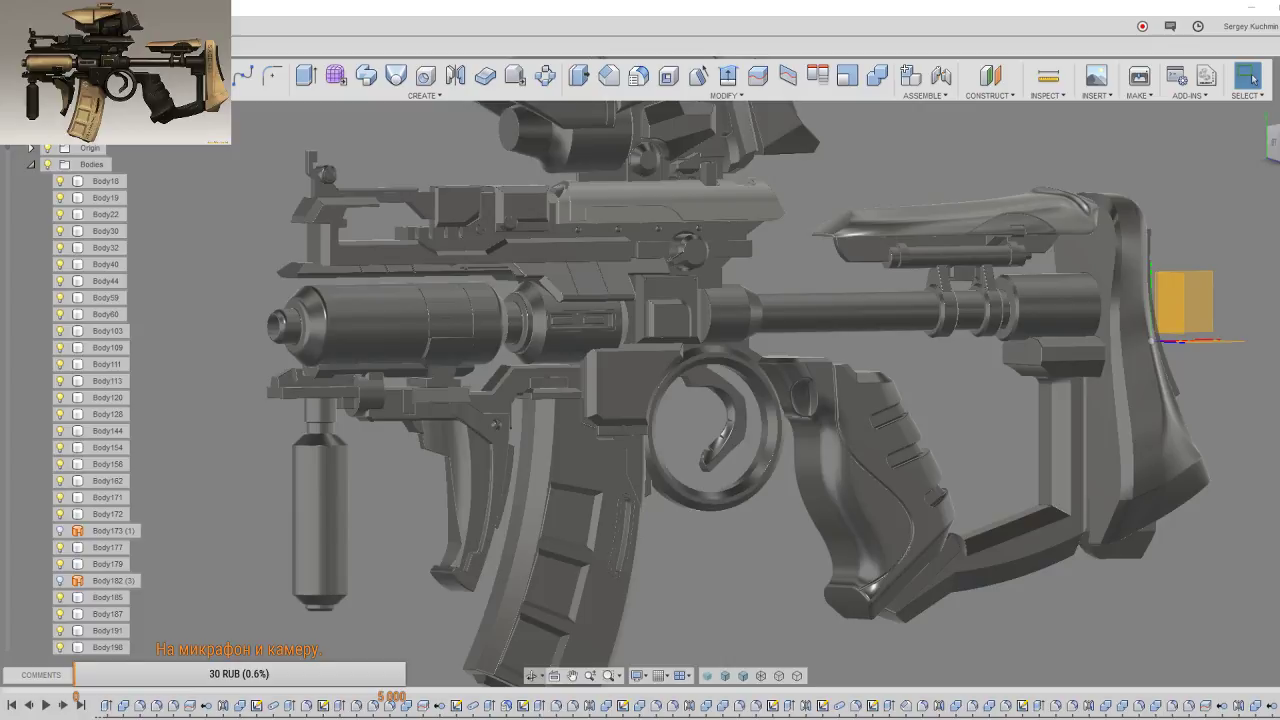
Step: Toggle Body173 (1)'s visibility to identify it, then delete it
left_click(108, 531)
mouse_move(611, 393)
middle_mouse_down()
mouse_move(684, 367)
mouse_move(371, 409)
middle_mouse_up()
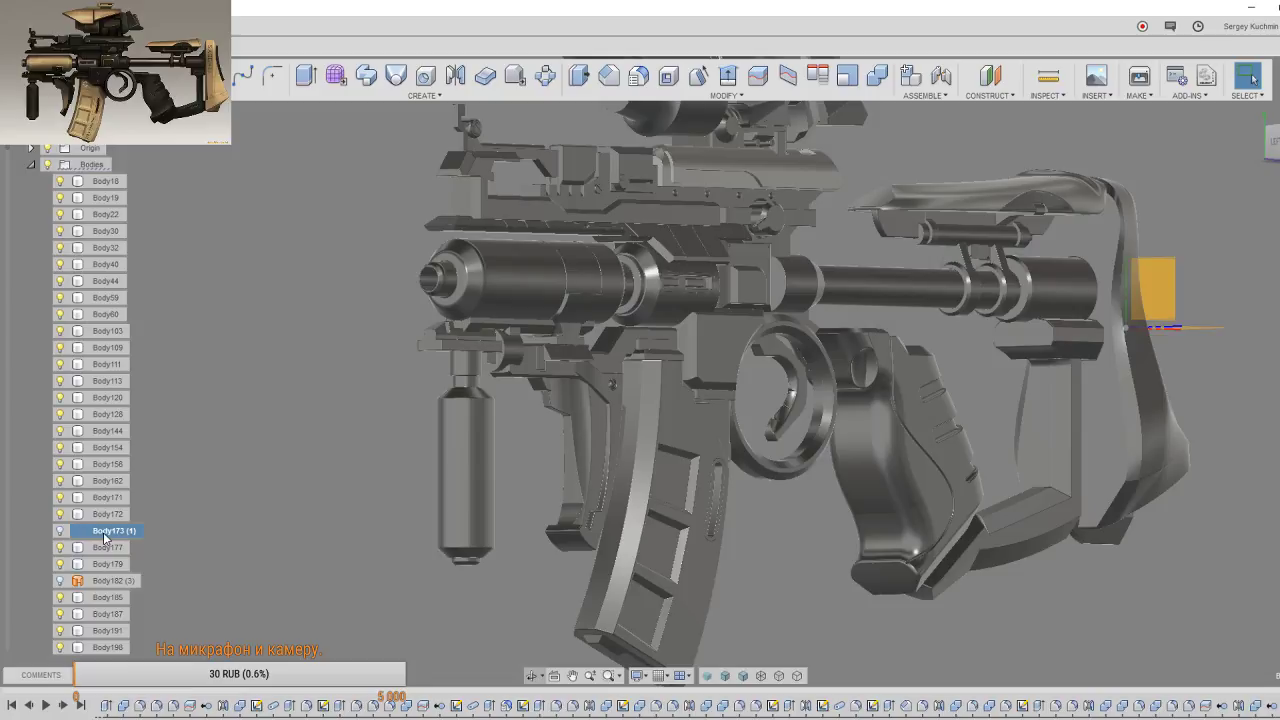
left_click(60, 533)
left_click(60, 533)
left_click(60, 533)
right_click(107, 532)
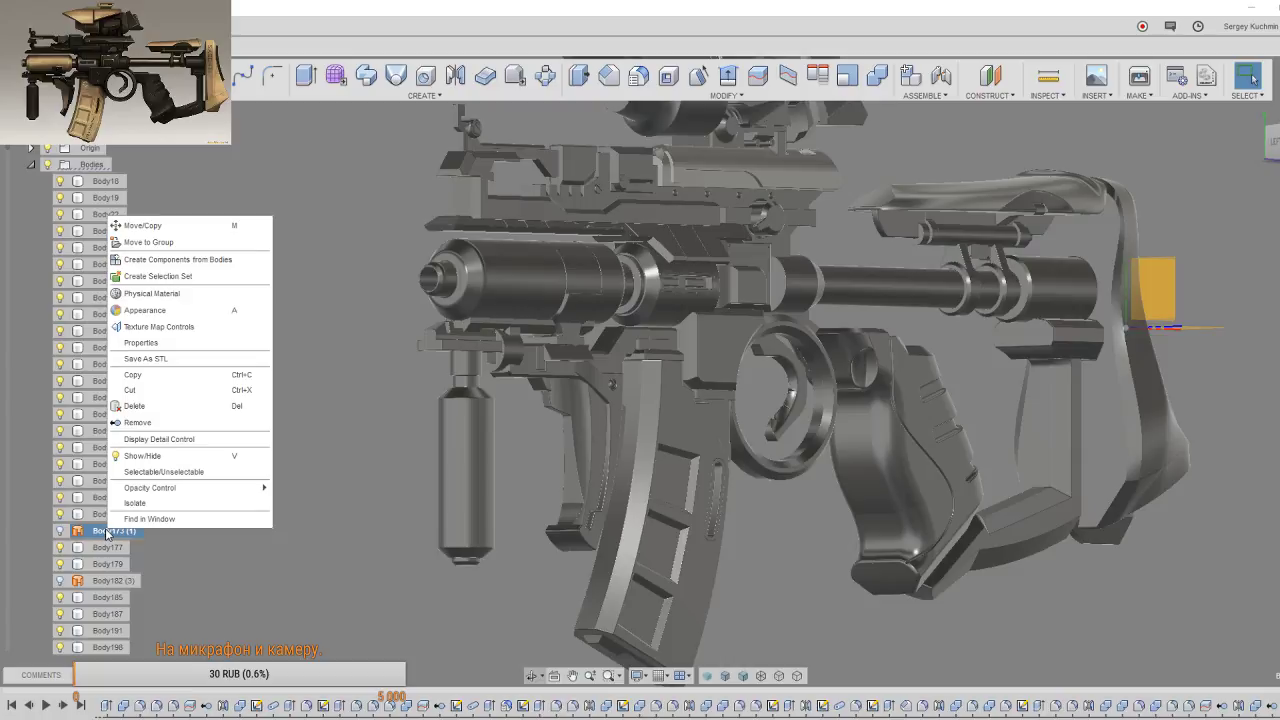
key("Escape")
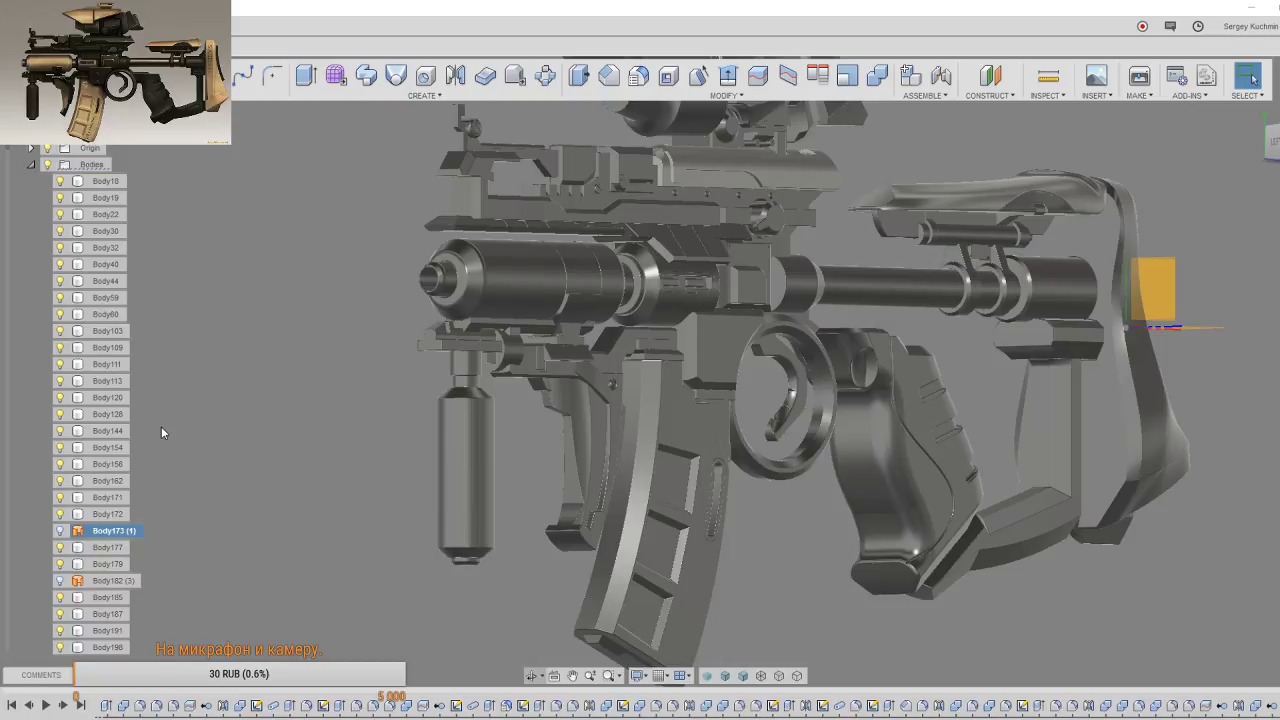
key("Delete")
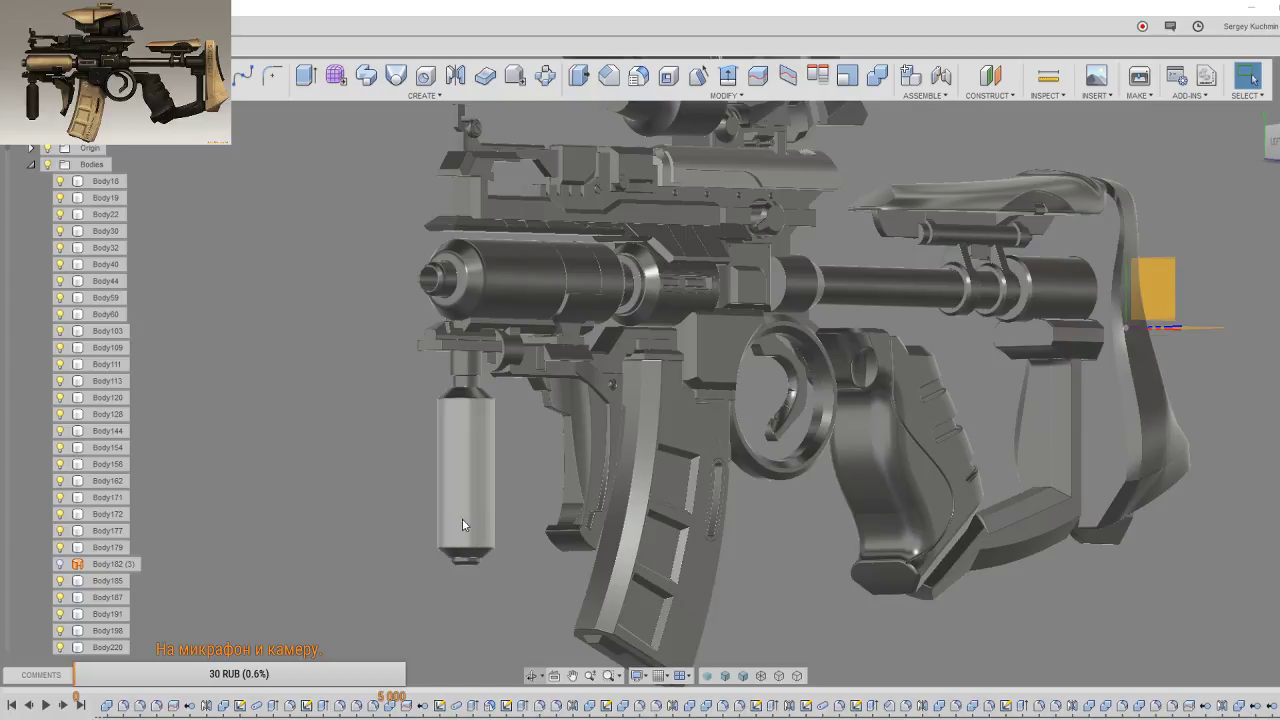
Step: Set the visual style to Shaded with Visible Edges and orbit around the rifle
scroll(758, 585, "down", 3)
scroll(766, 566, "down", 1)
middle_click_drag(770, 566, 740, 560, "shift")
left_click(741, 678)
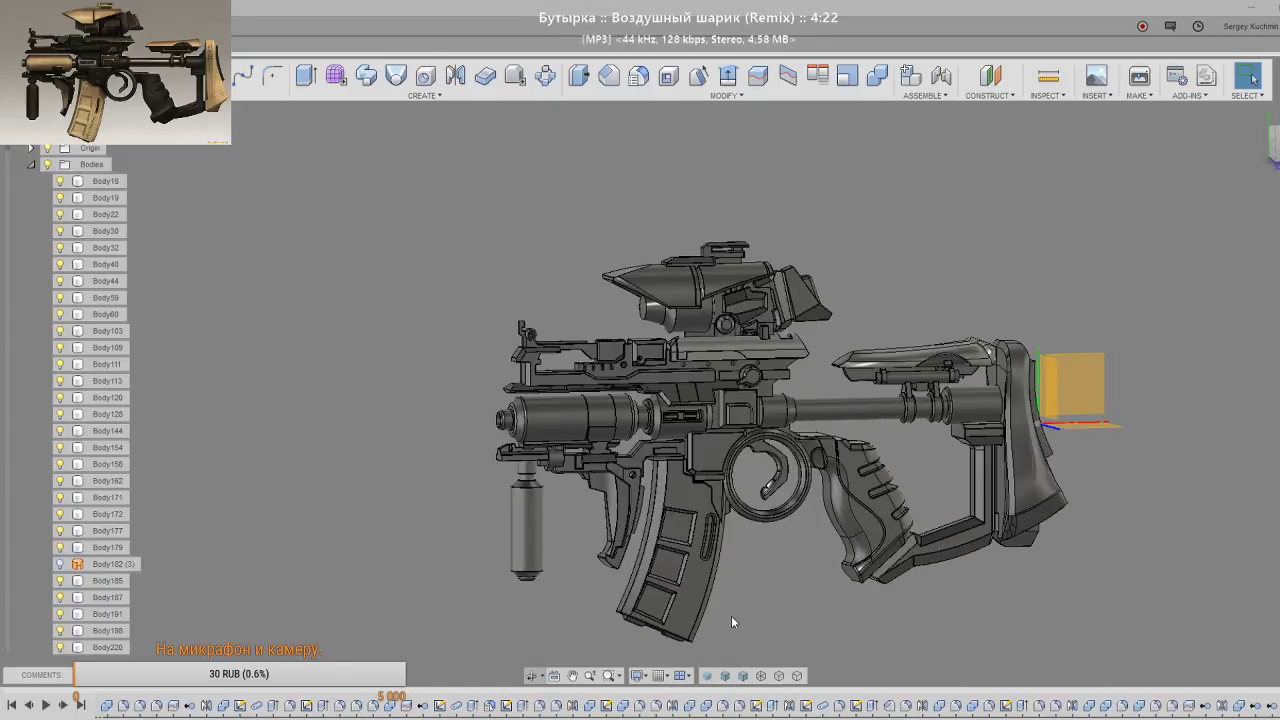
middle_click_drag(765, 470, 735, 357, "shift")
scroll(733, 356, "up", 3)
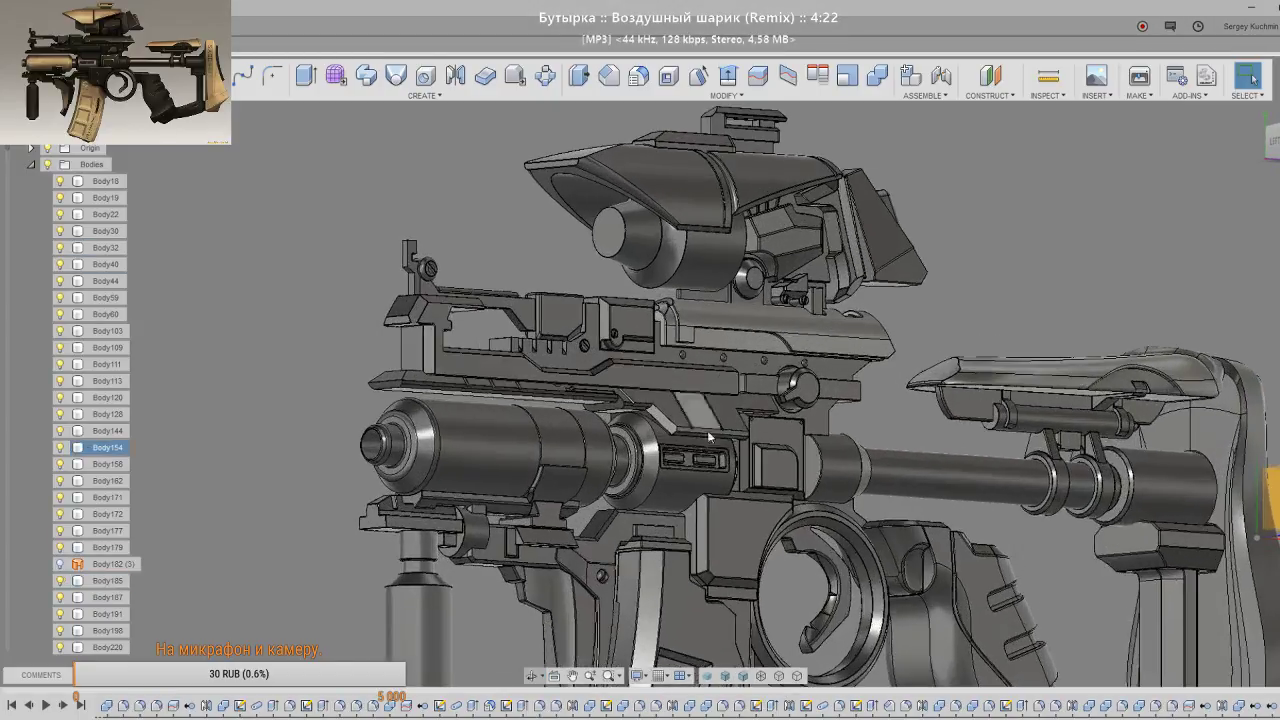
middle_click_drag(712, 421, 690, 415, "shift")
mouse_move(718, 514)
middle_mouse_down("shift")
mouse_move(729, 521)
mouse_move(686, 482)
mouse_move(649, 489)
middle_mouse_up("shift")
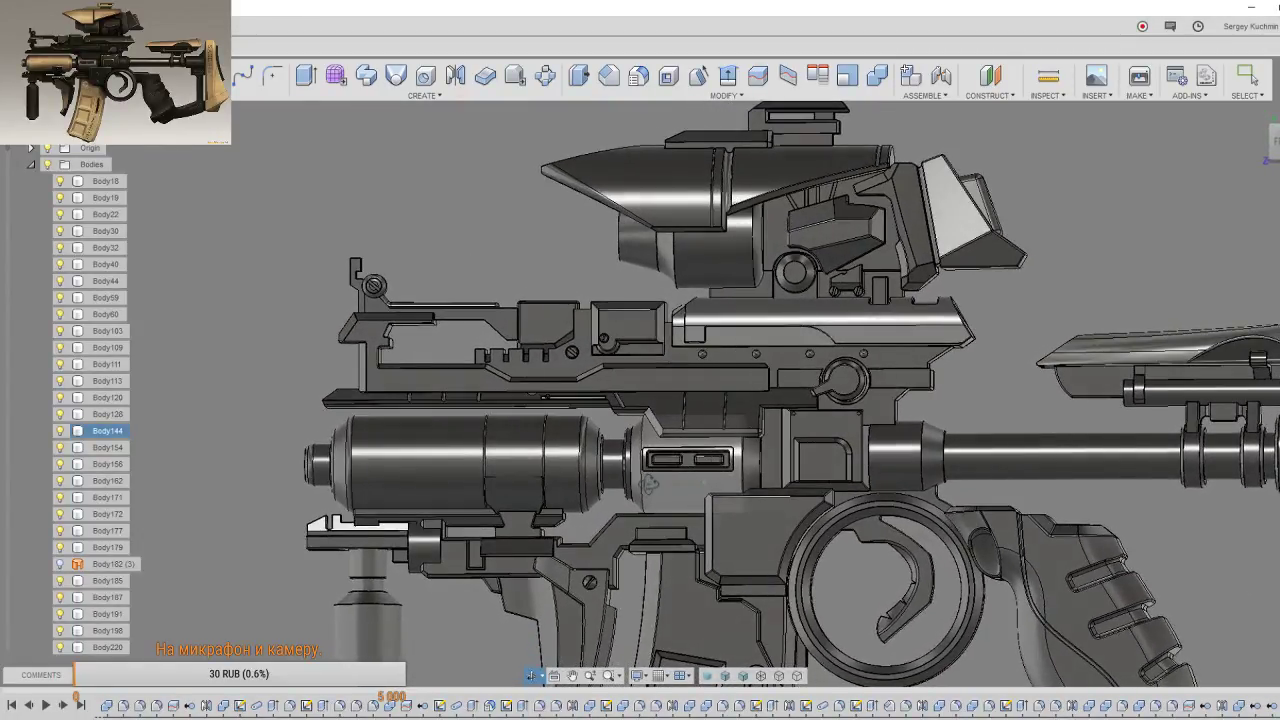
scroll(658, 415, "down", 2)
scroll(658, 415, "down", 2)
scroll(658, 415, "down", 2)
middle_click_drag(640, 430, 287, 536, "shift")
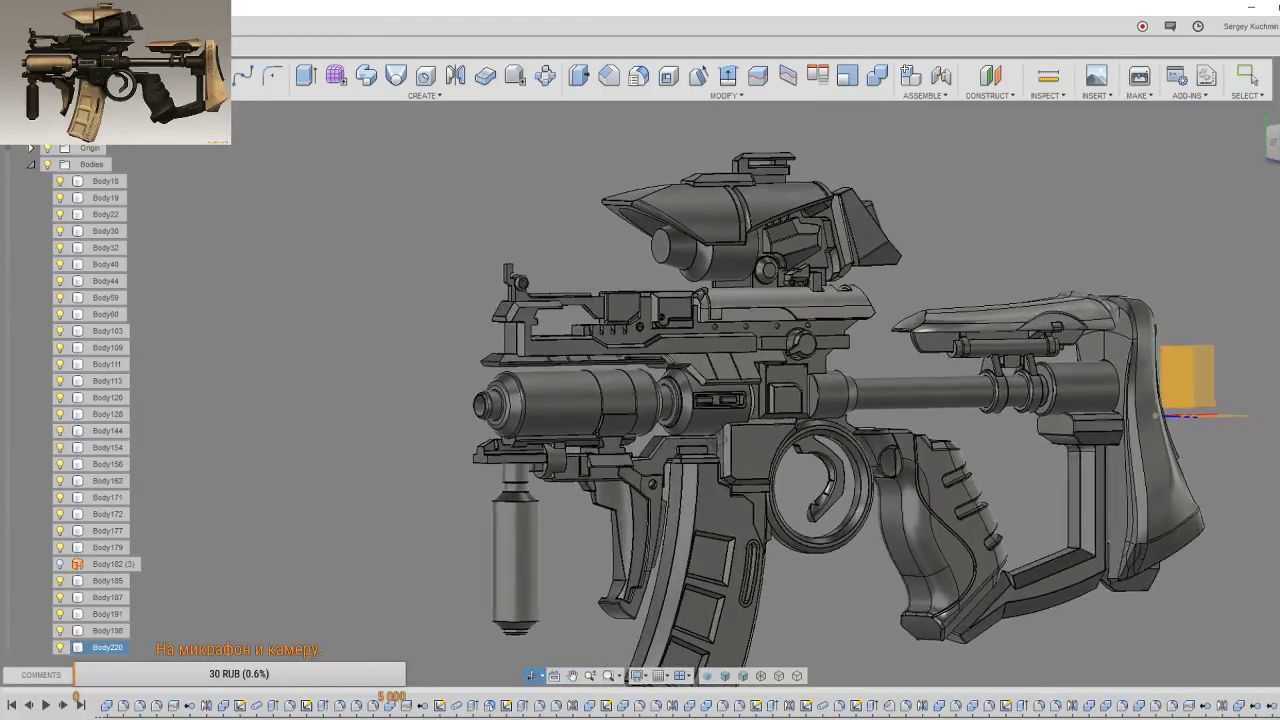
Step: Delete Body182 (3), the duplicate rail piece on top
left_click(104, 565)
right_click(110, 564)
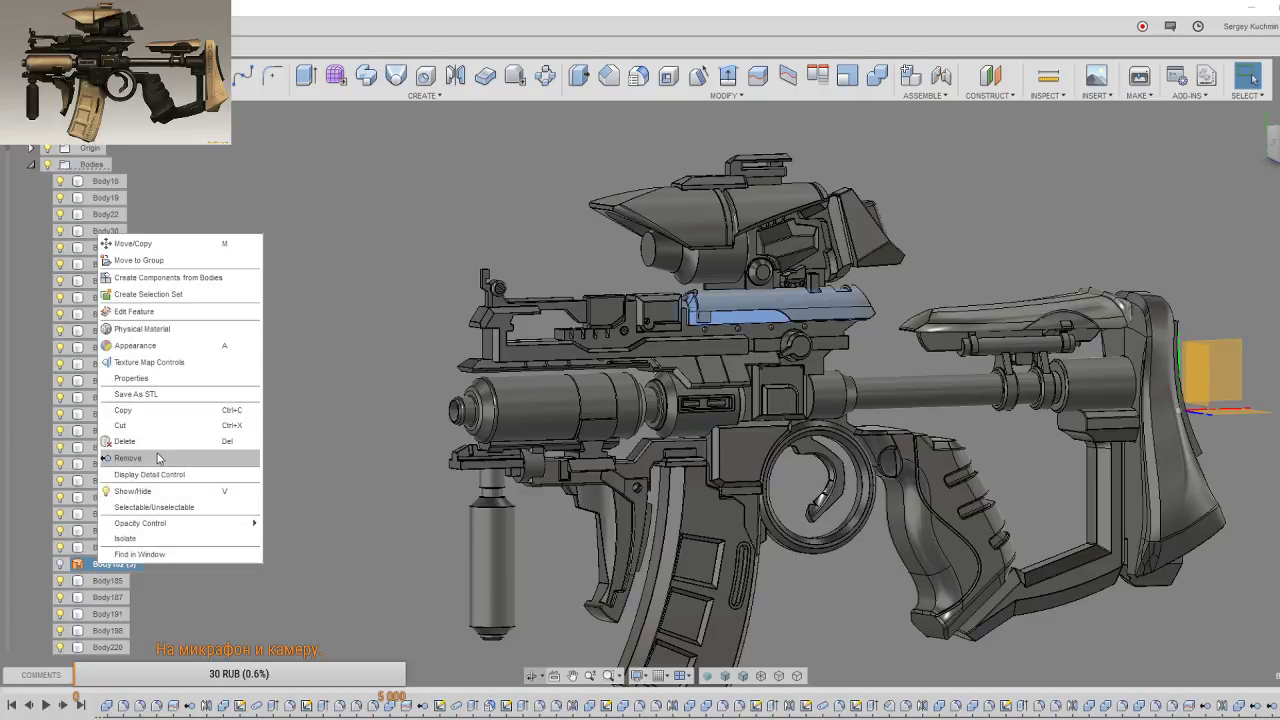
key("Escape")
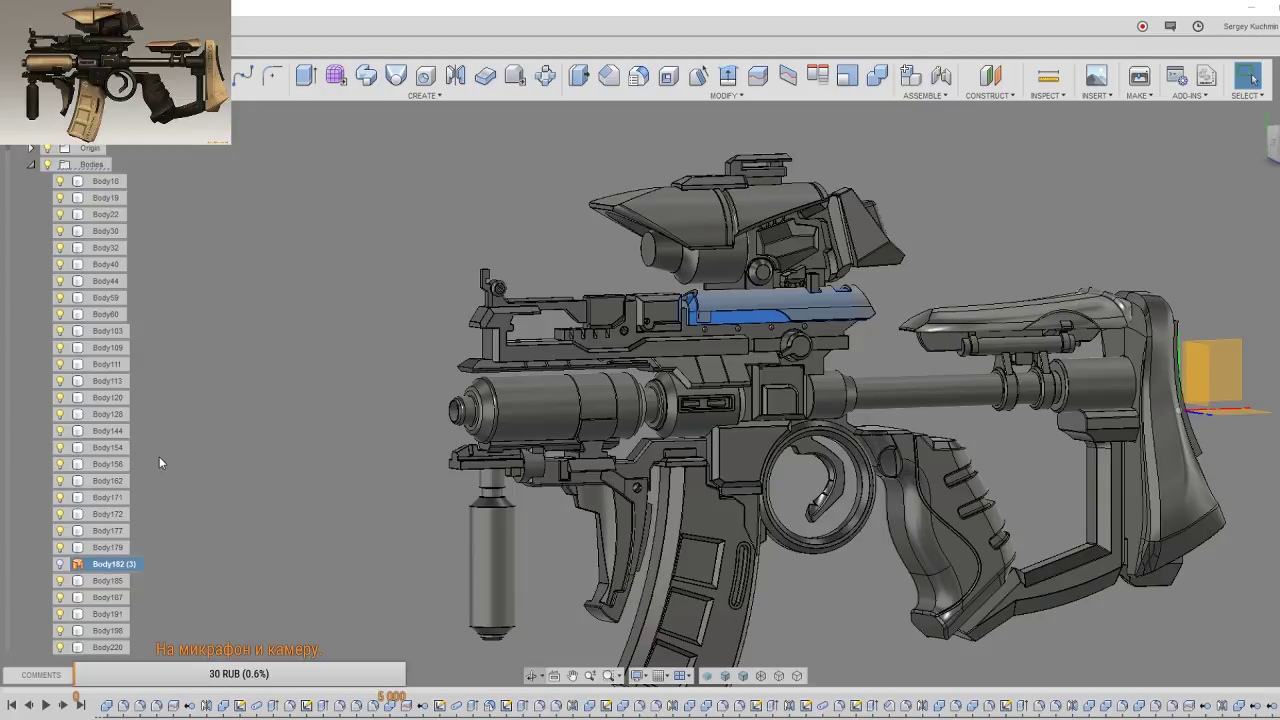
key("Delete")
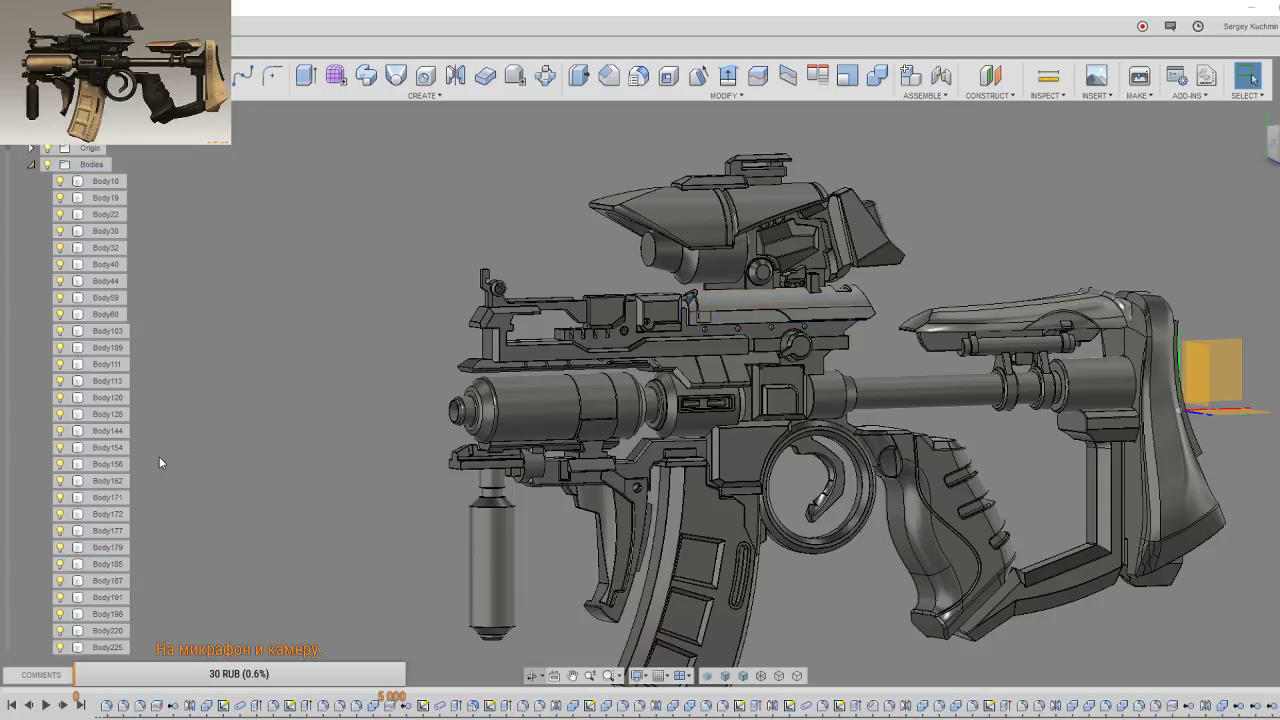
Step: Skip to the next AIMP track, open and minimize the player window, then skip again
mouse_move(1272, 140)
left_click(1148, 719)
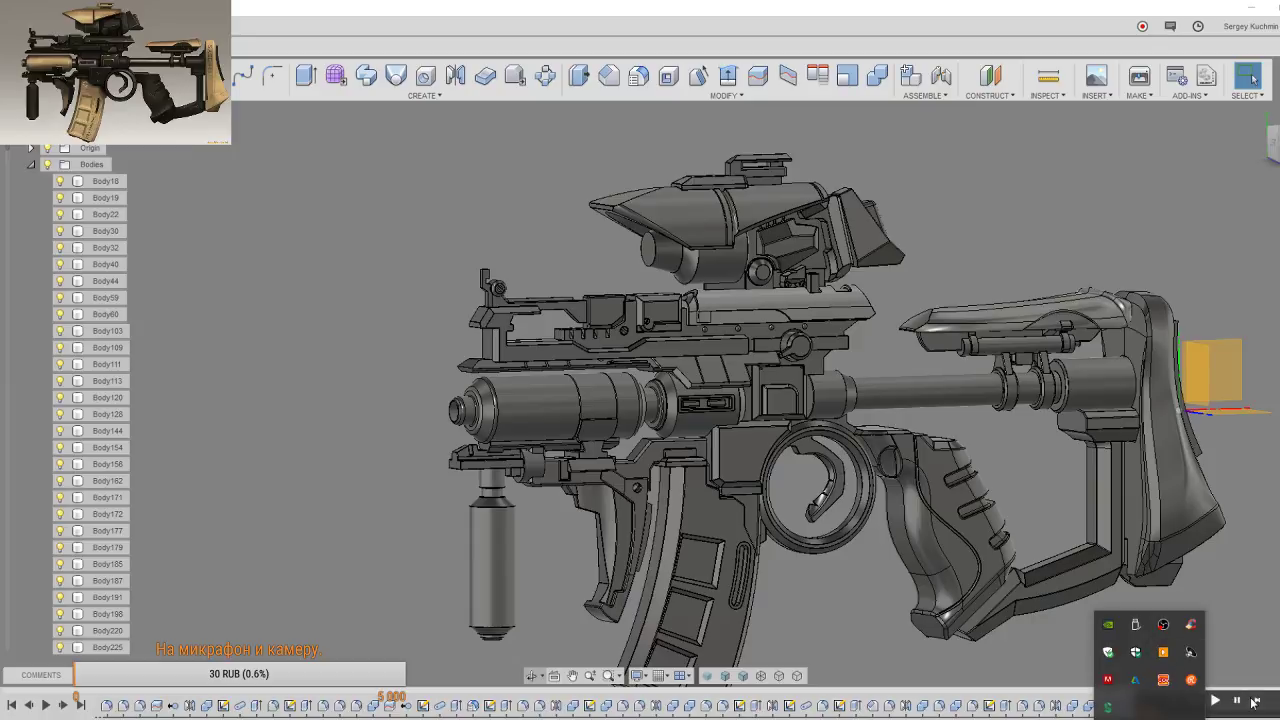
left_click(1256, 704)
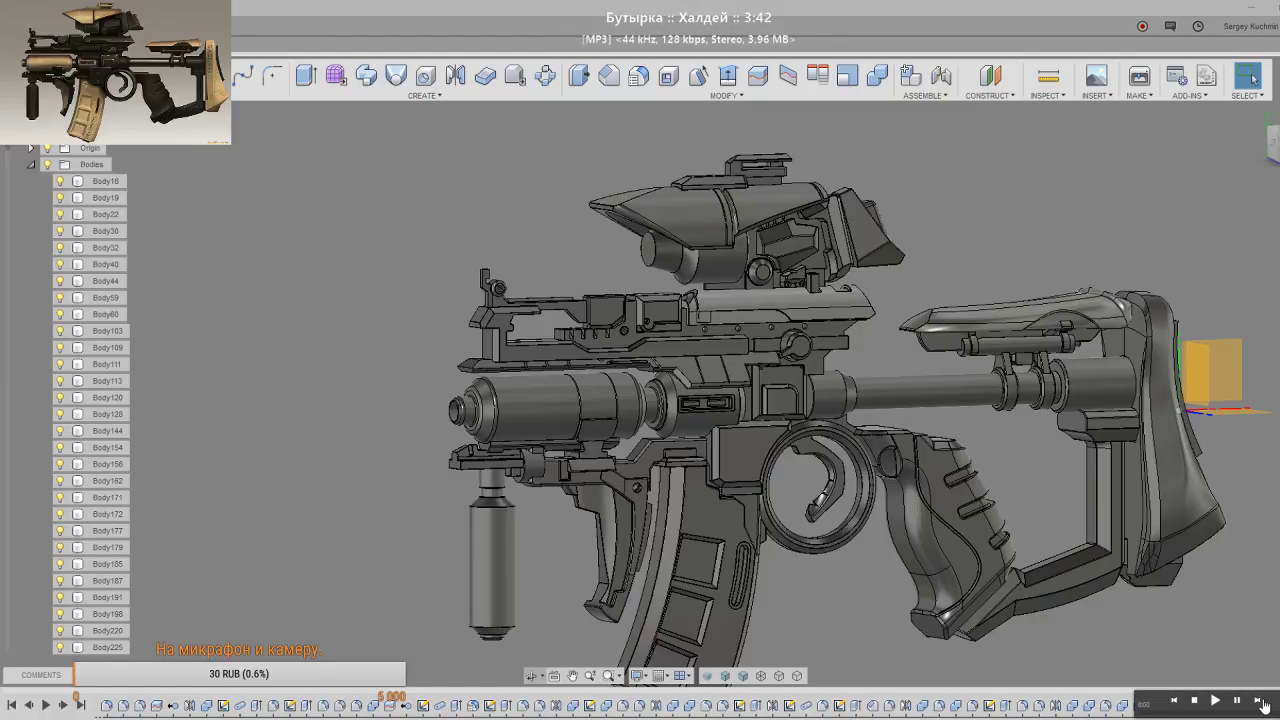
left_click(1262, 706)
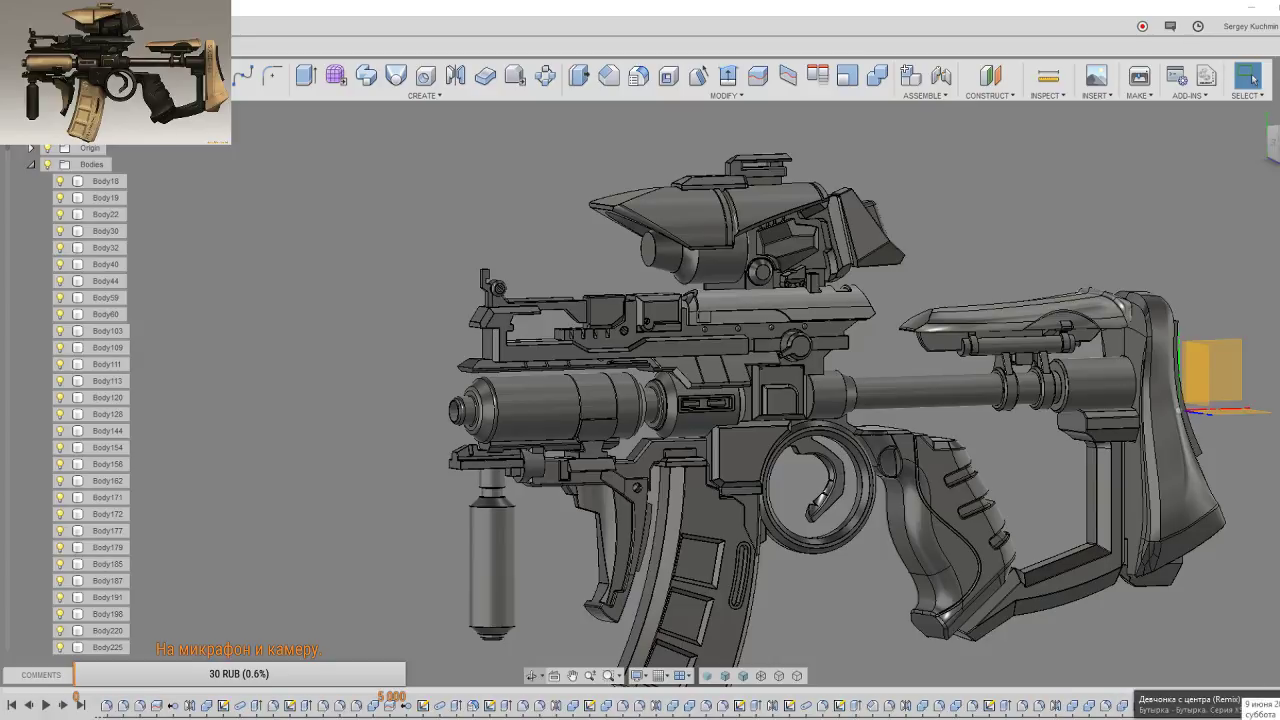
left_click(1190, 704)
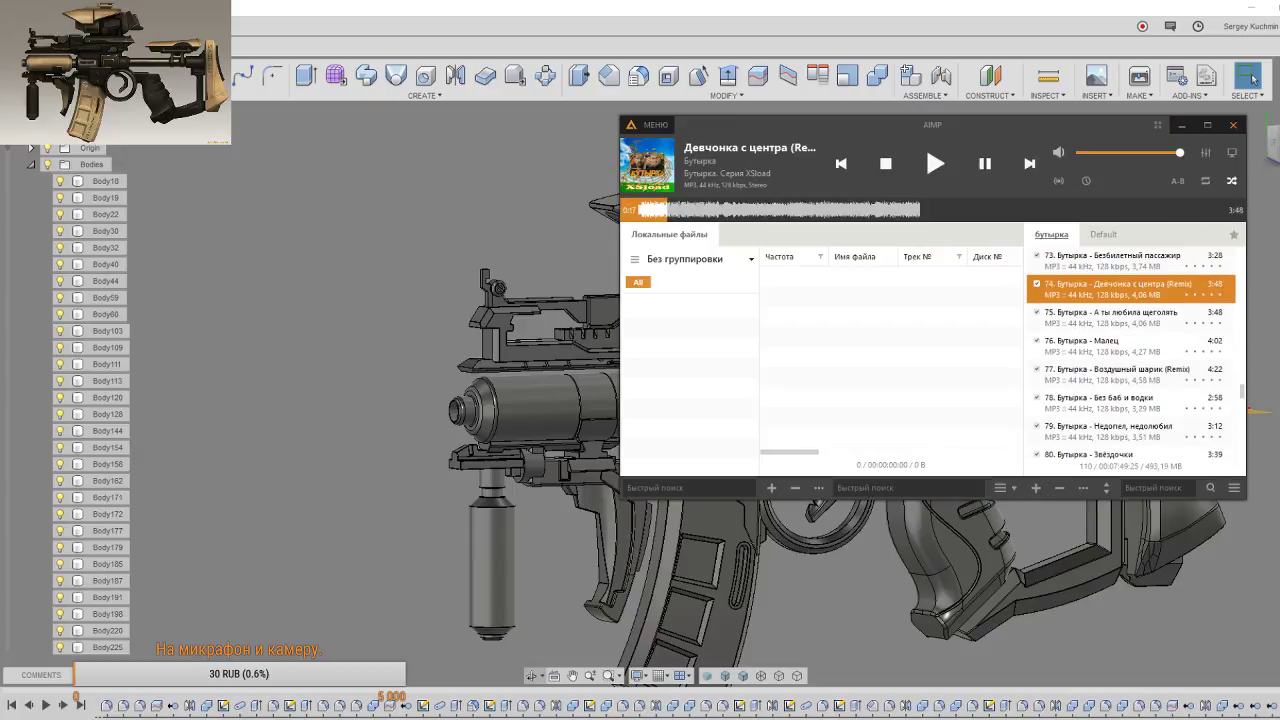
left_click(1181, 125)
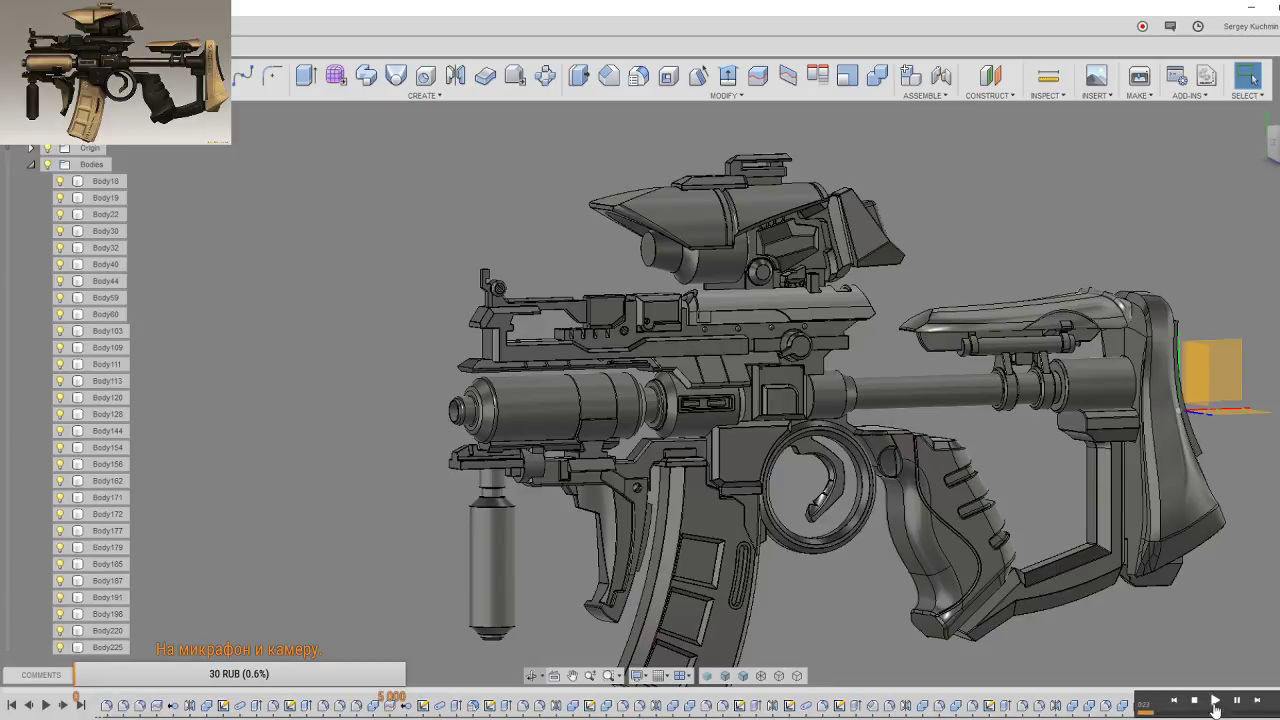
left_click(1261, 704)
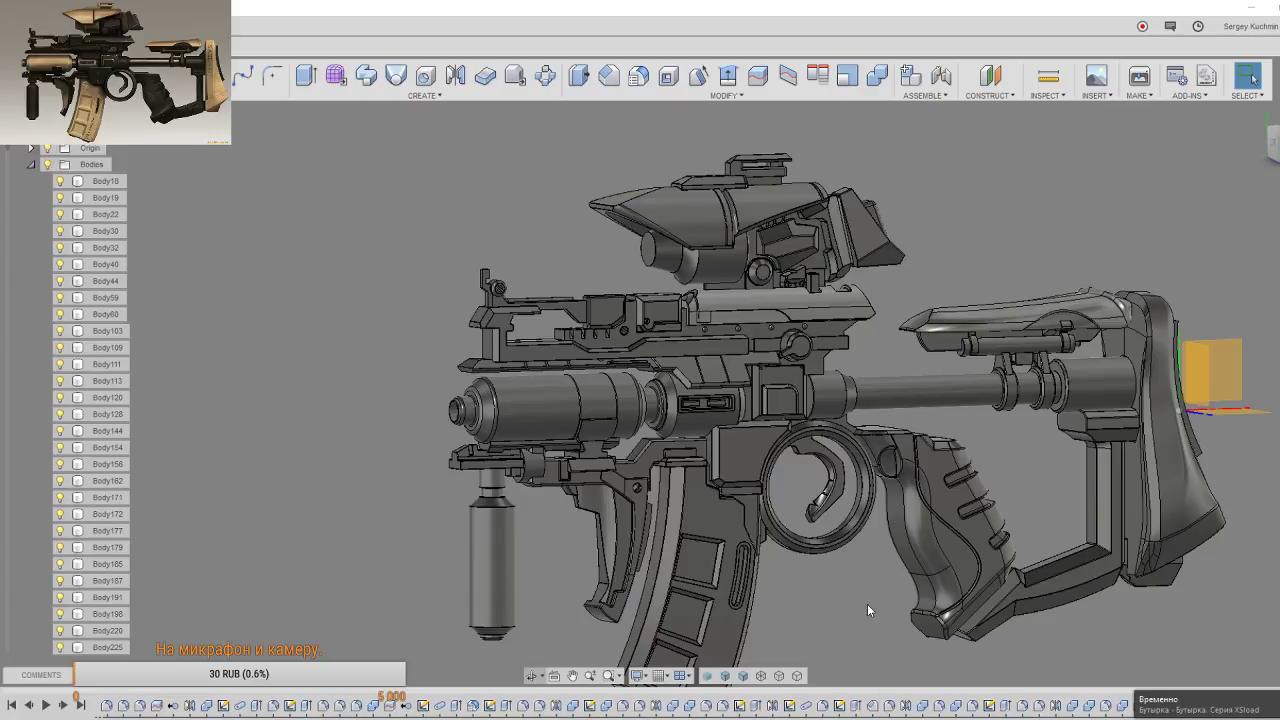
Step: Snap the rifle to the ViewCube's Front side view and pan it left in the viewport
middle_click_drag(1103, 620, 1051, 584)
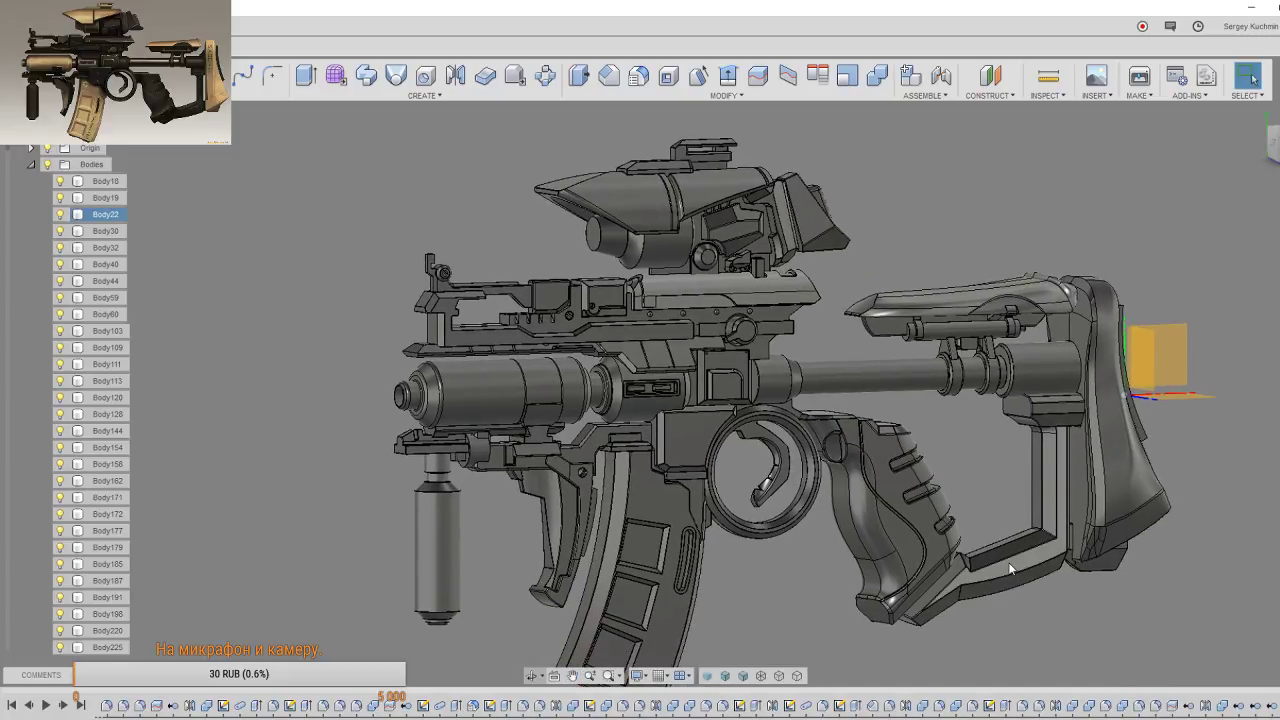
left_click(1274, 138)
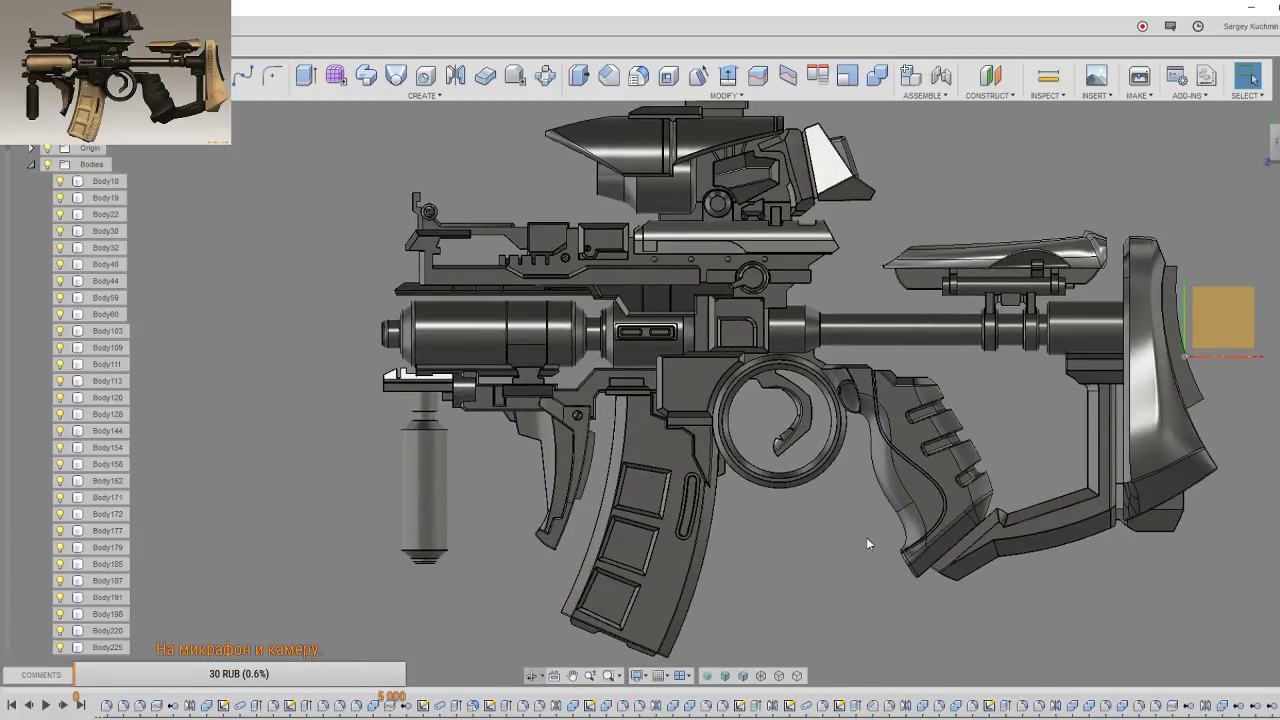
middle_click_drag(877, 534, 777, 560)
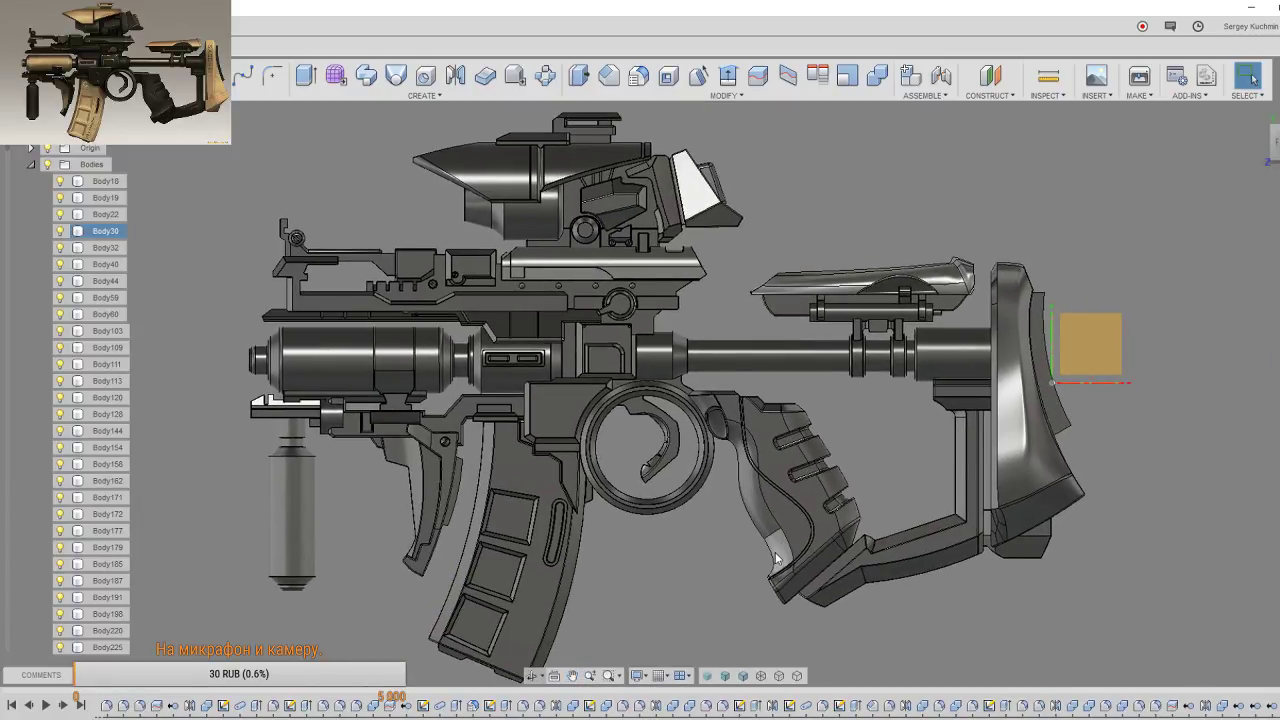
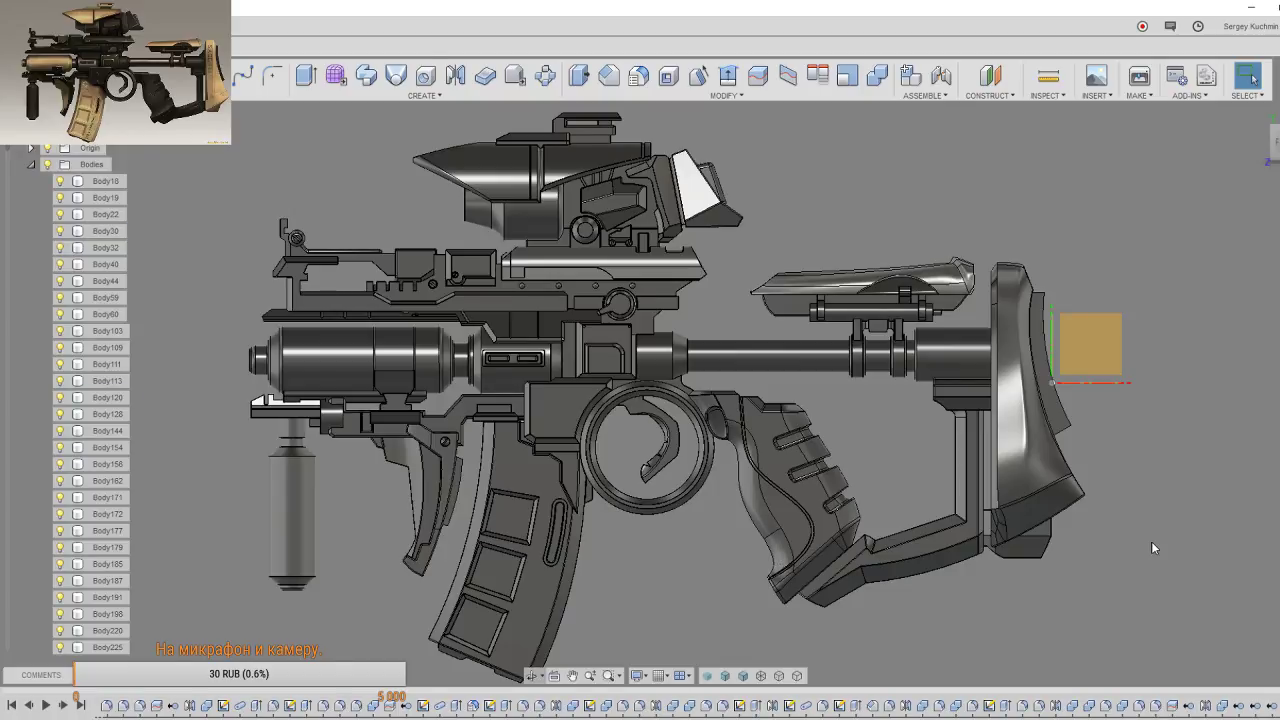
Step: Select Body249 through Body275 in the browser and remove them all
middle_click_drag(853, 605, 983, 590)
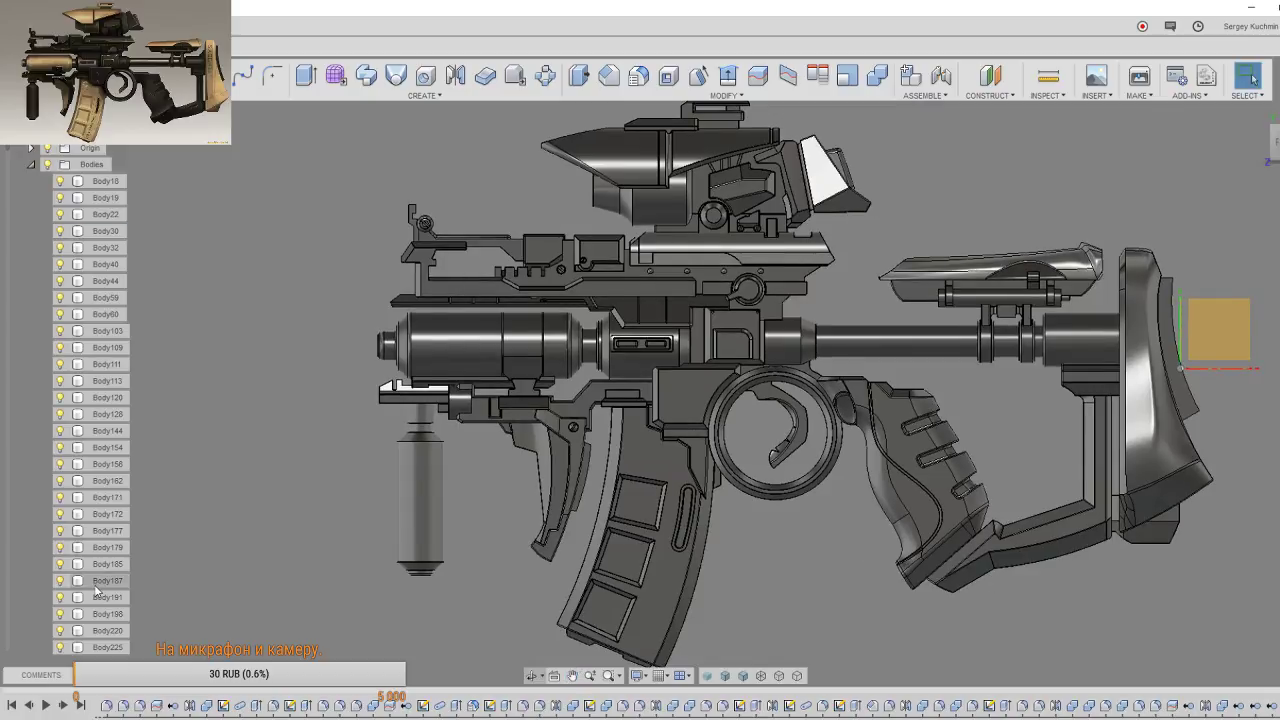
scroll(100, 590, "down", 3)
scroll(88, 580, "down", 3)
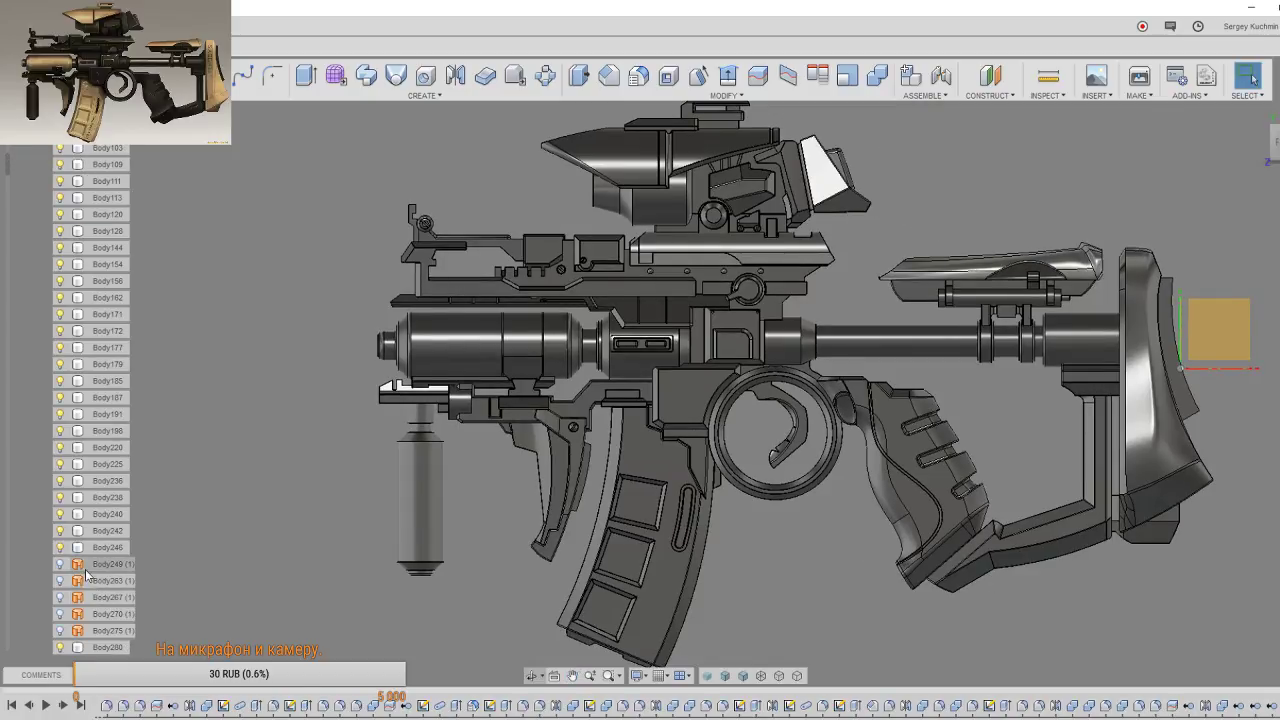
left_click(90, 566)
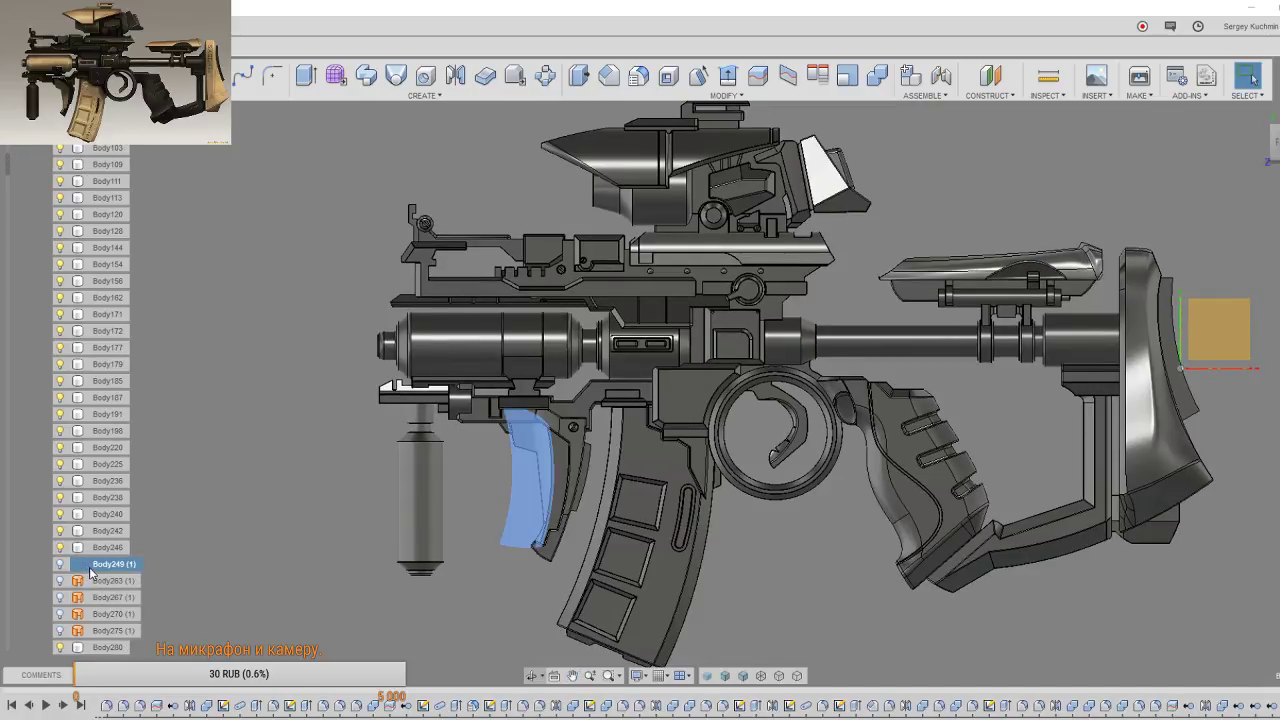
left_click(118, 632, "shift")
right_click(119, 625)
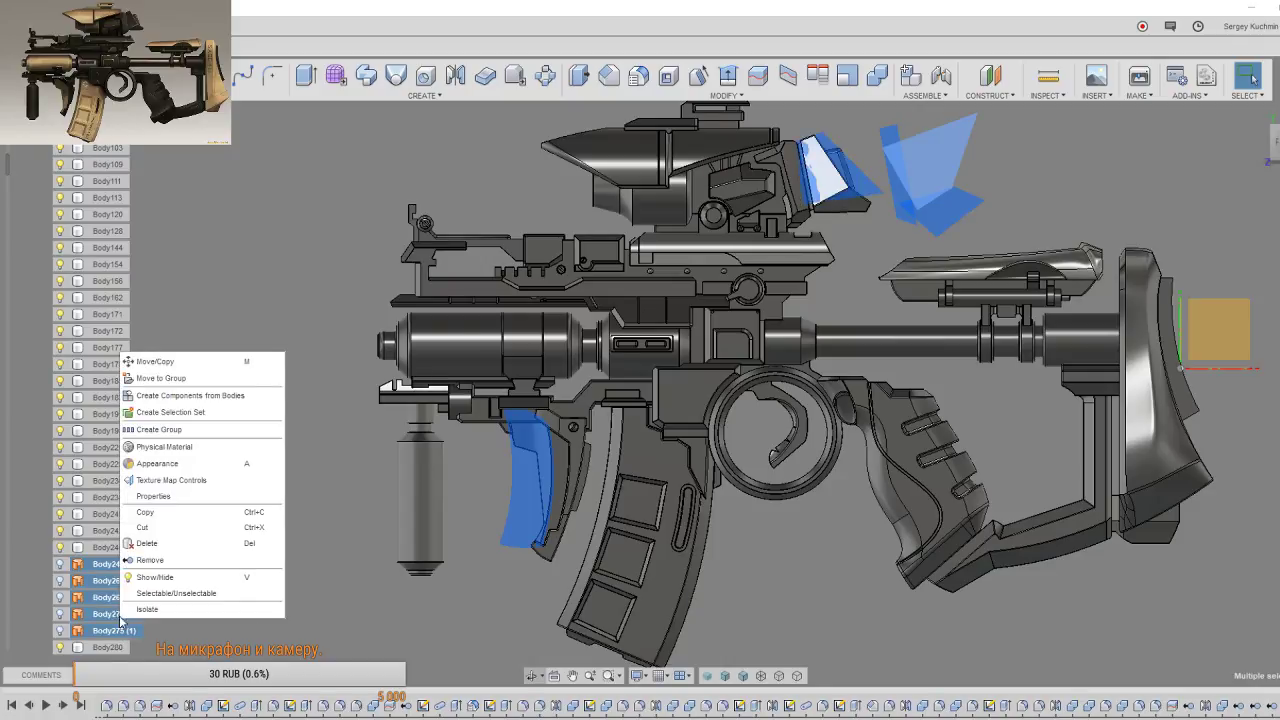
left_click(170, 565)
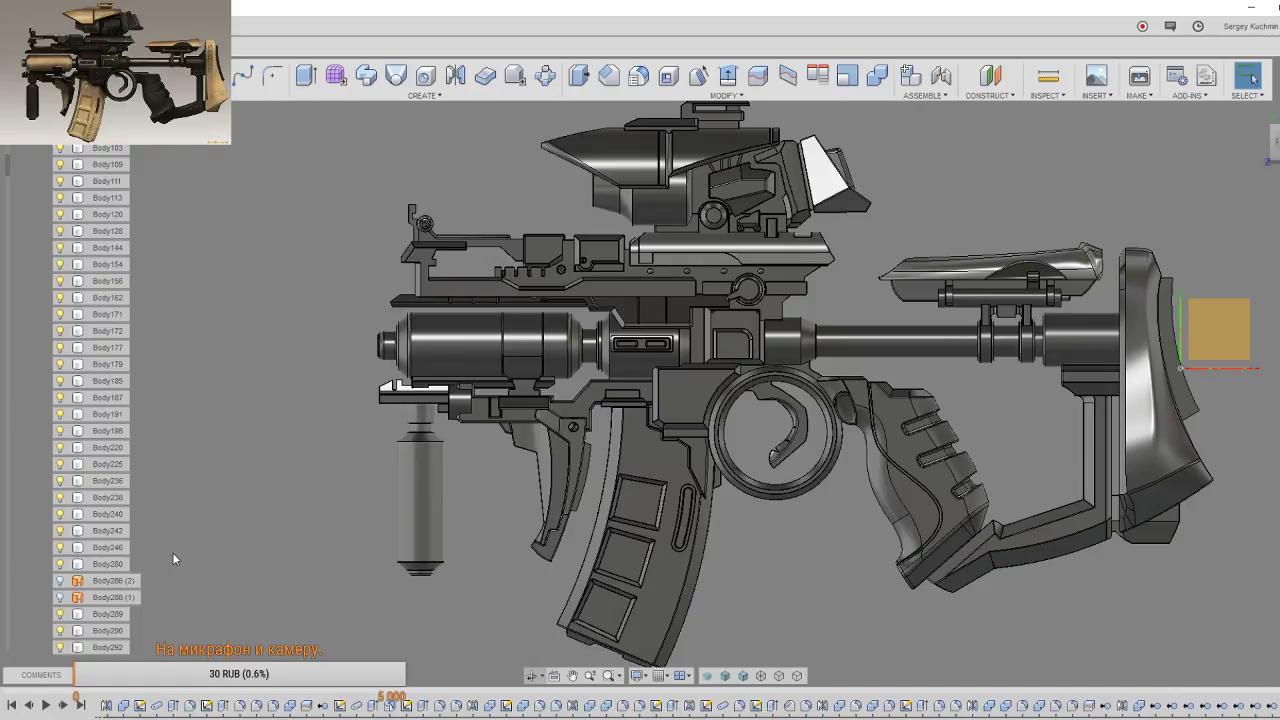
Step: Remove and delete the stray Body286
right_click(105, 584)
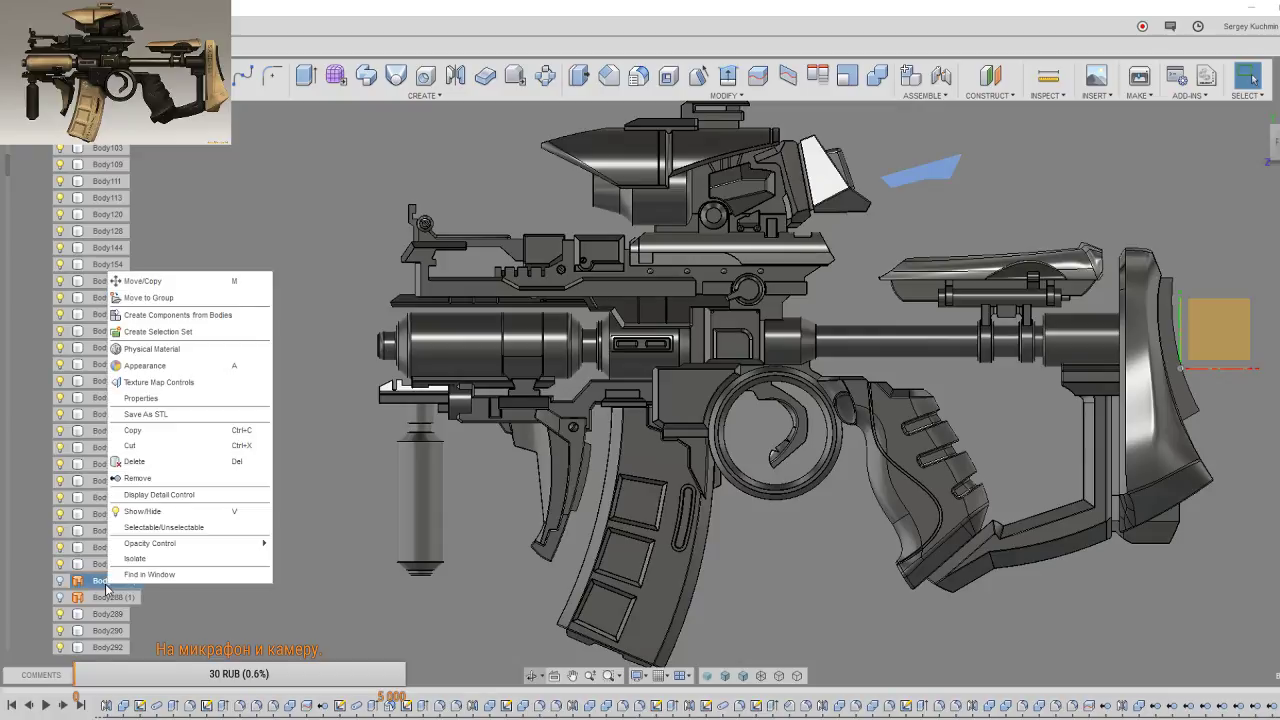
left_click(148, 480)
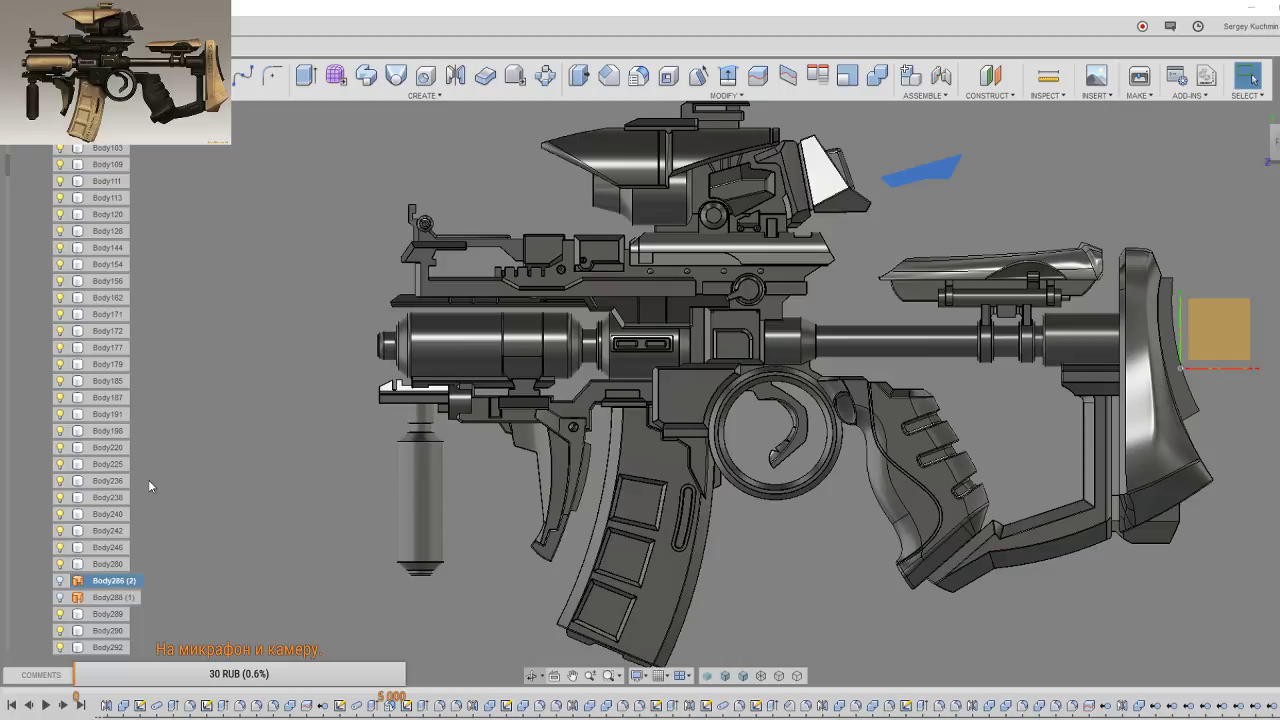
key("Delete")
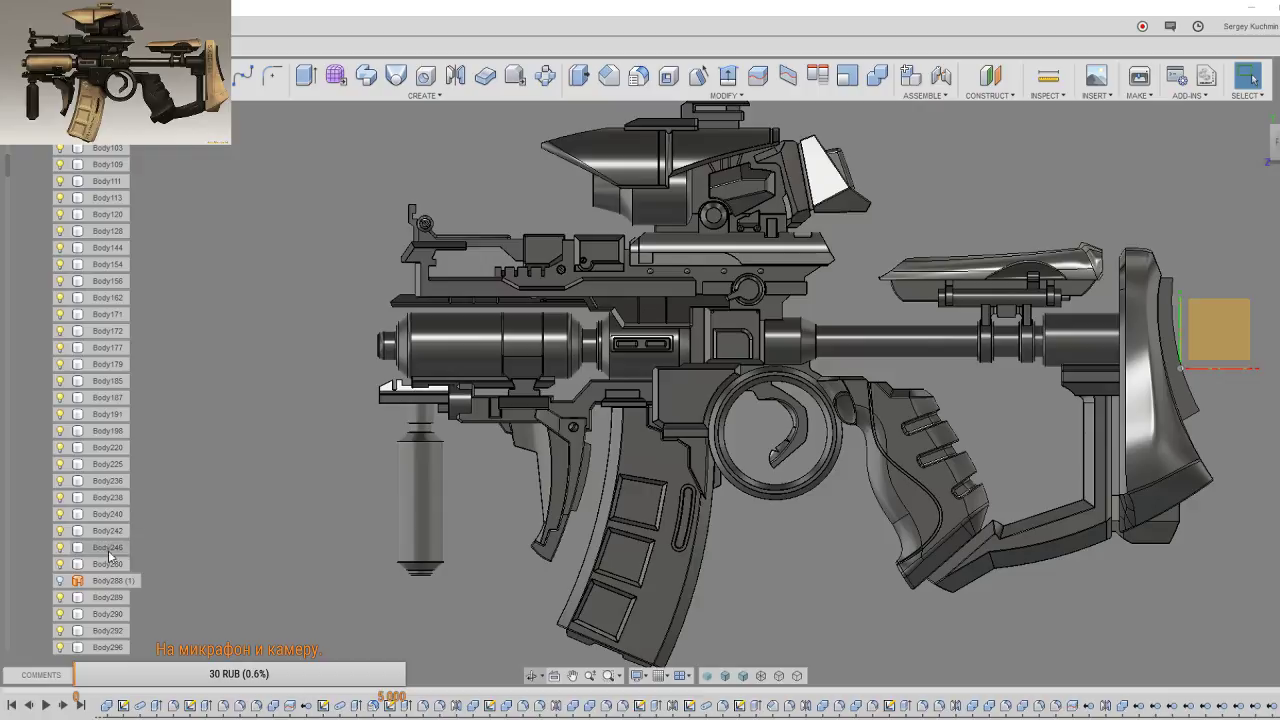
Step: Isolate Body288 to confirm it is the thin plane above the stock, then delete it
right_click(100, 580)
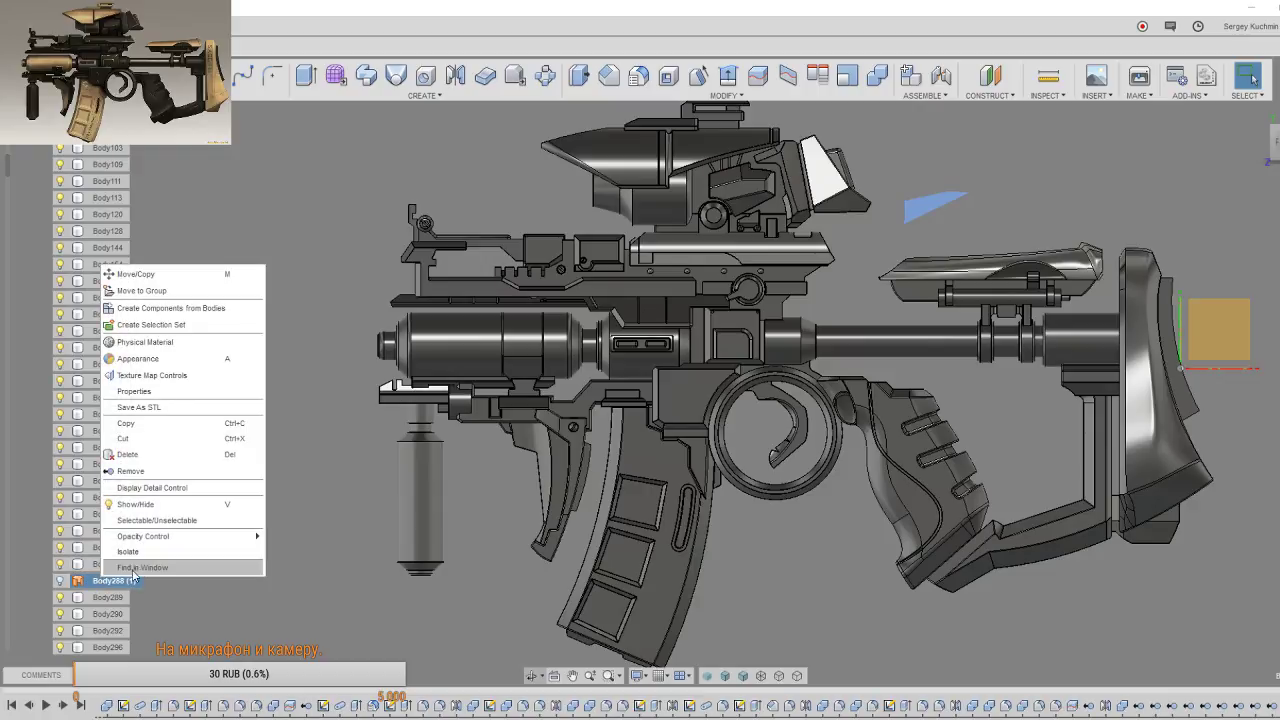
left_click(140, 553)
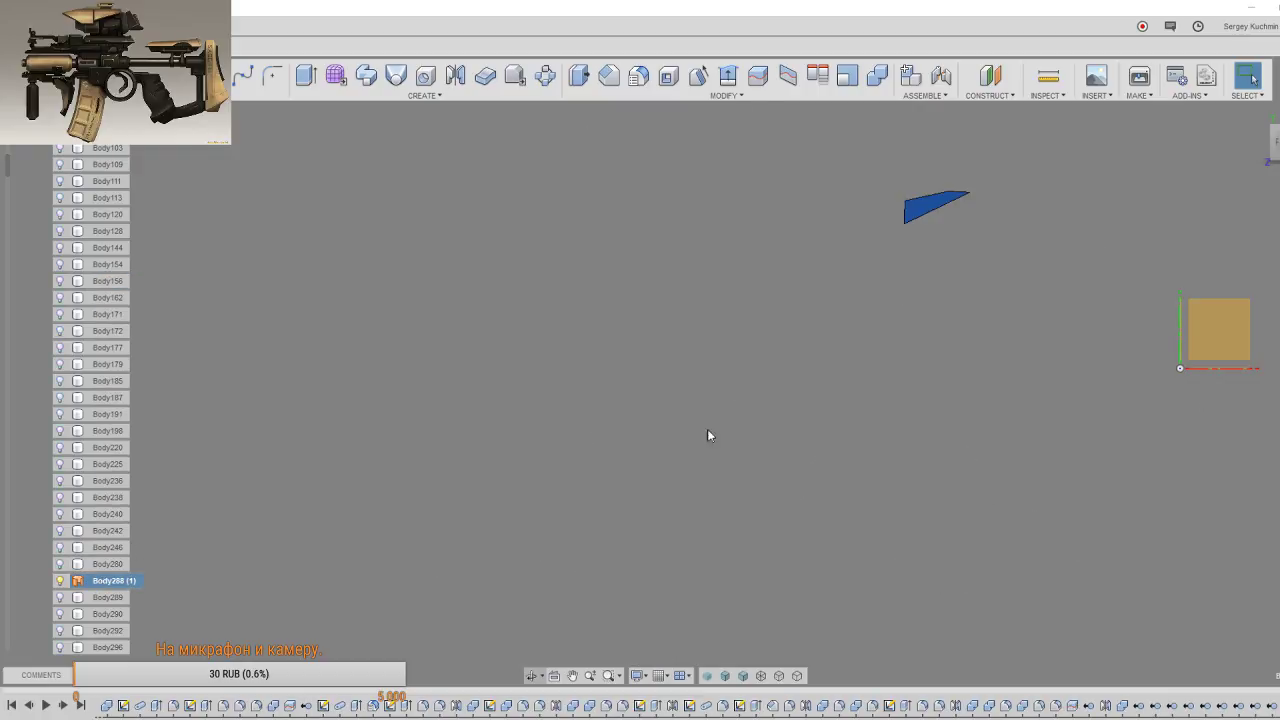
right_click(544, 448)
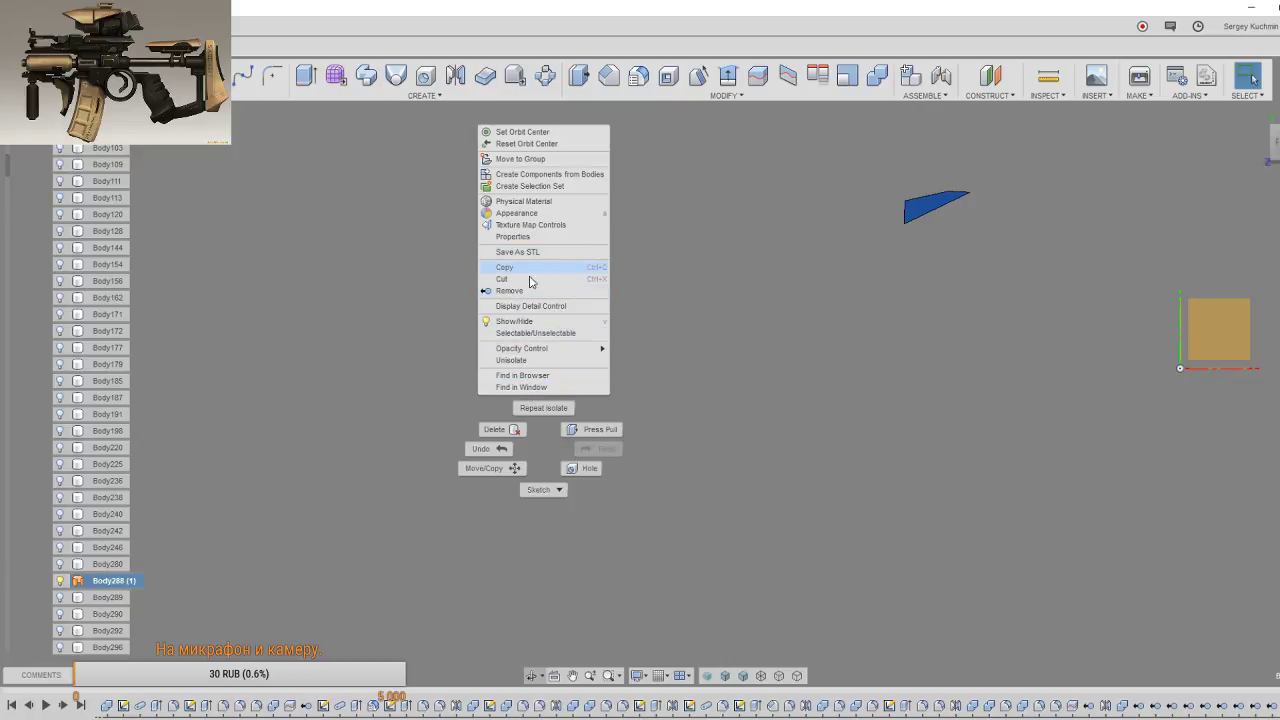
left_click(541, 360)
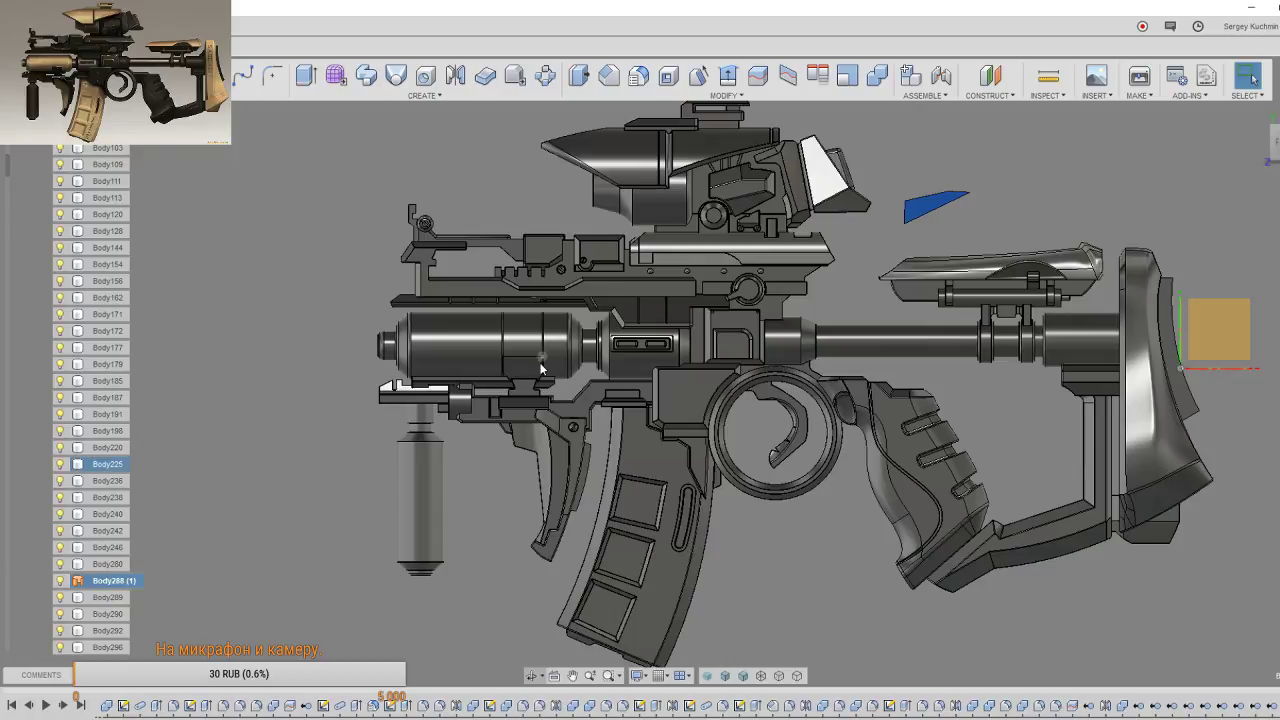
right_click(125, 584)
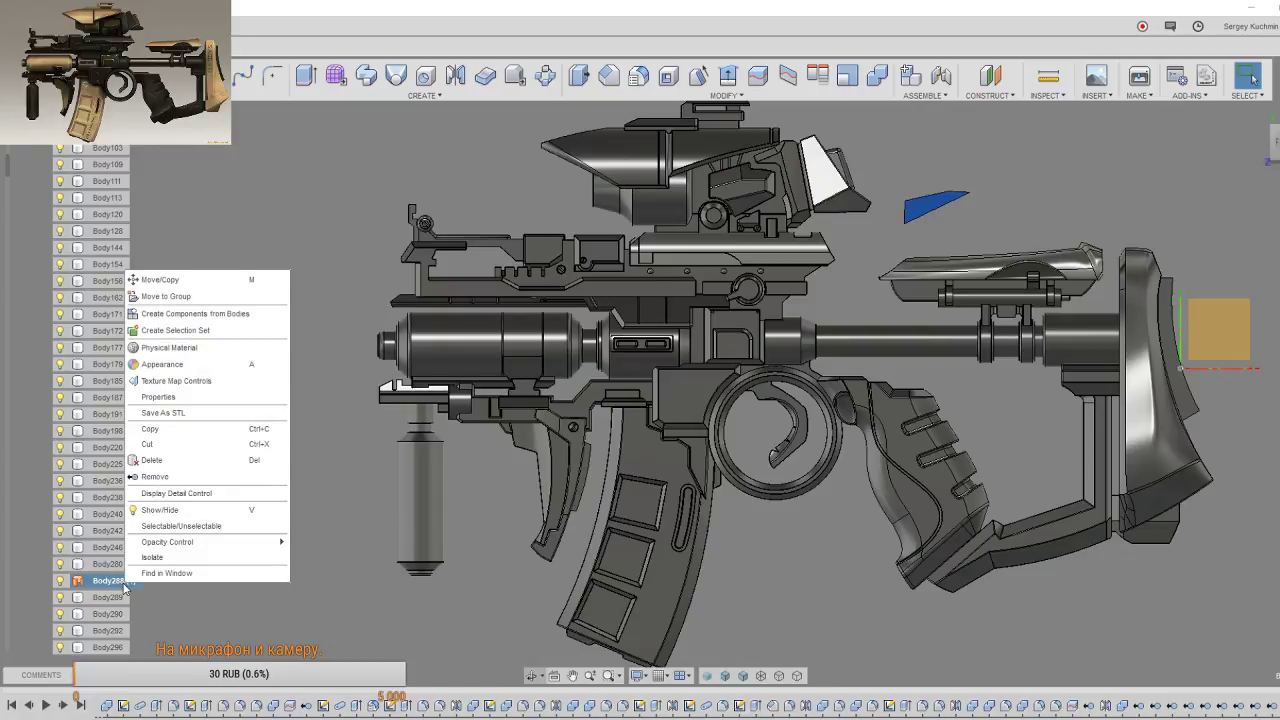
left_click(151, 479)
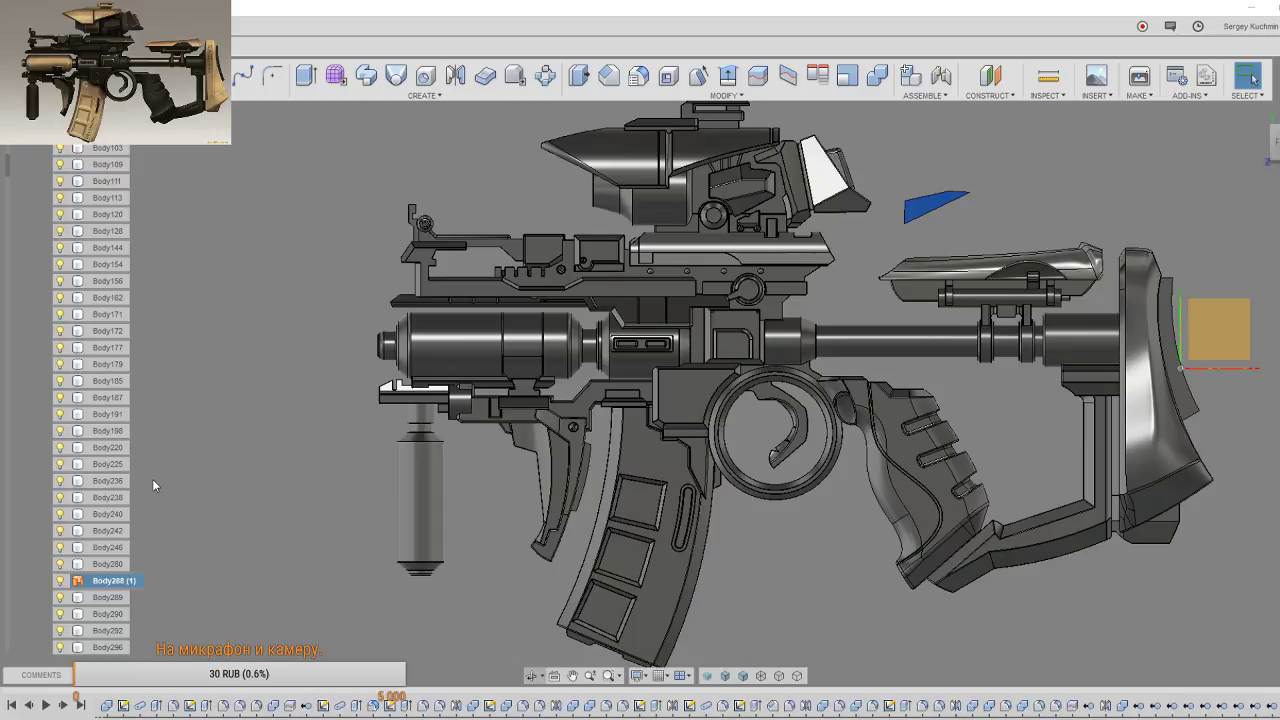
key("Delete")
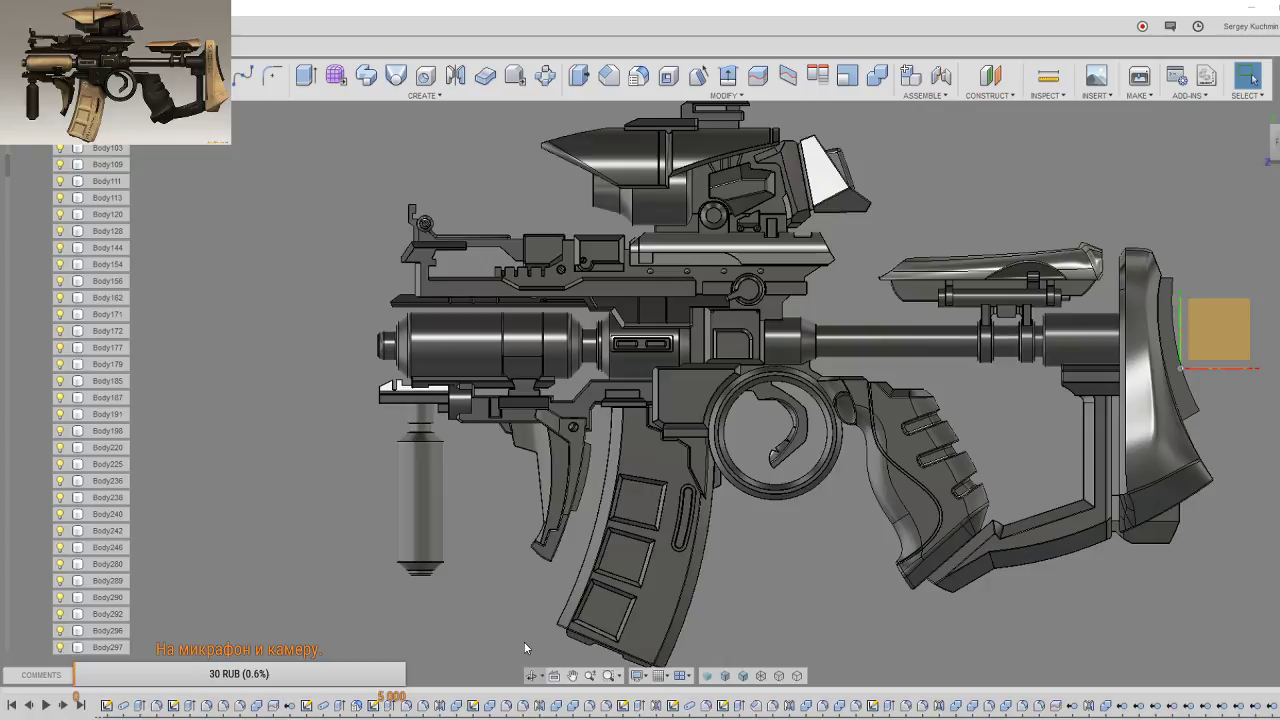
Step: Select Body306 and Body321 together and delete both flat planes over the scope
scroll(118, 543, "down", 3)
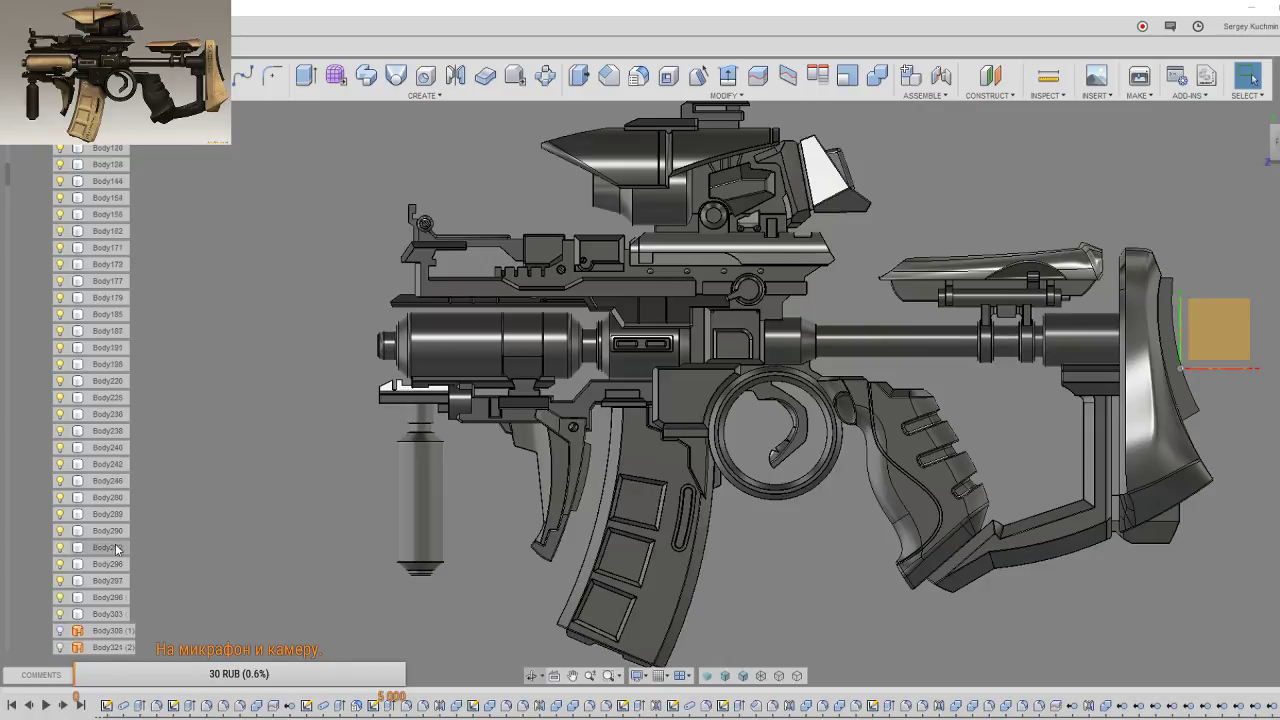
left_click(108, 531)
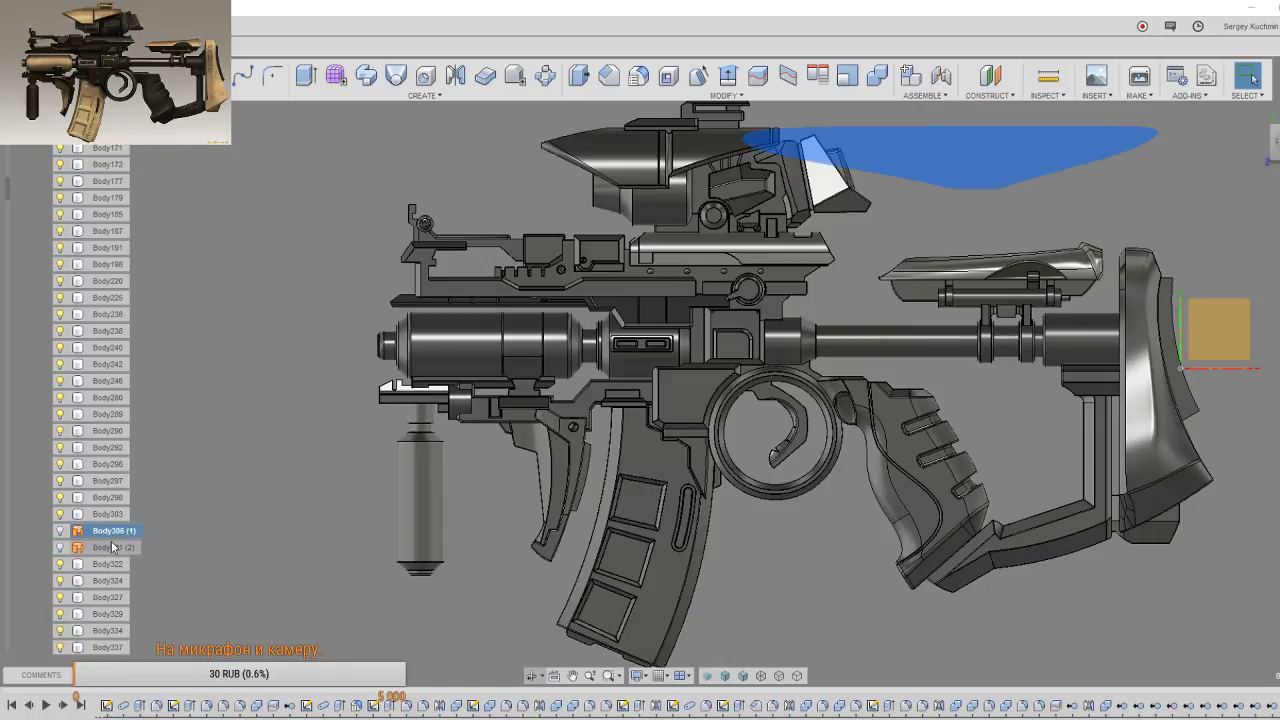
left_click(110, 548, "ctrl")
right_click(110, 548)
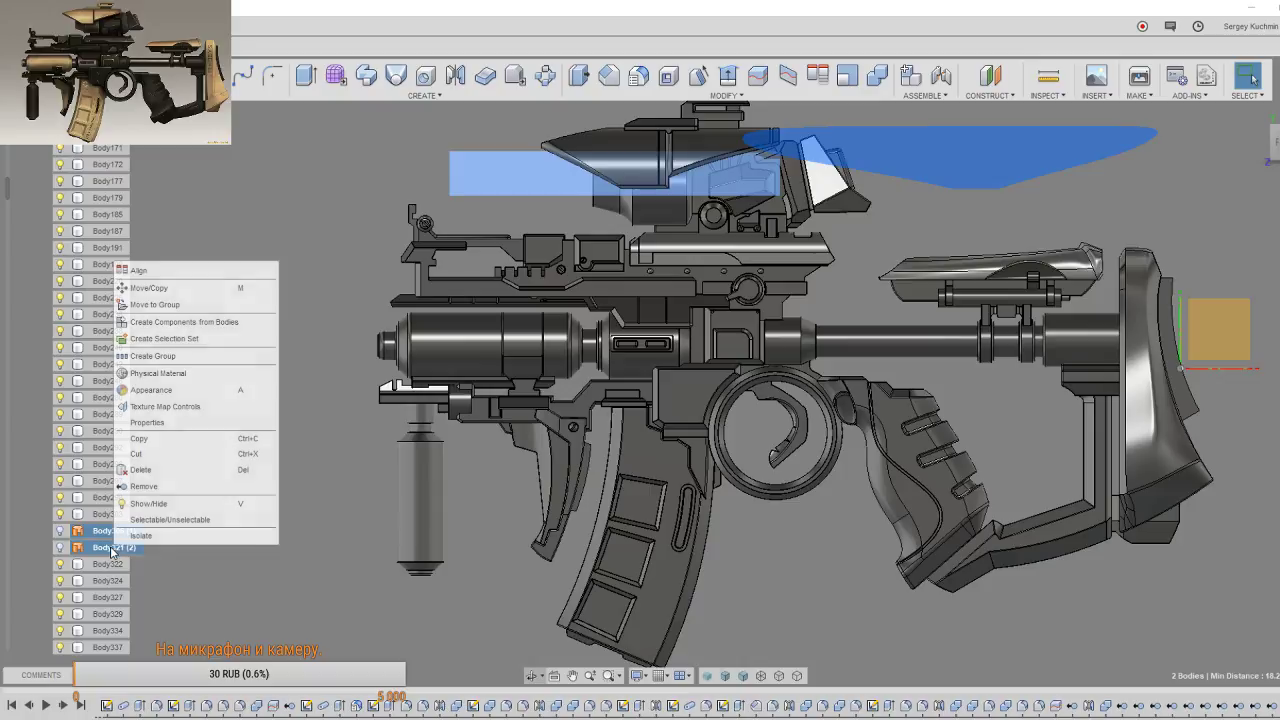
left_click(160, 487)
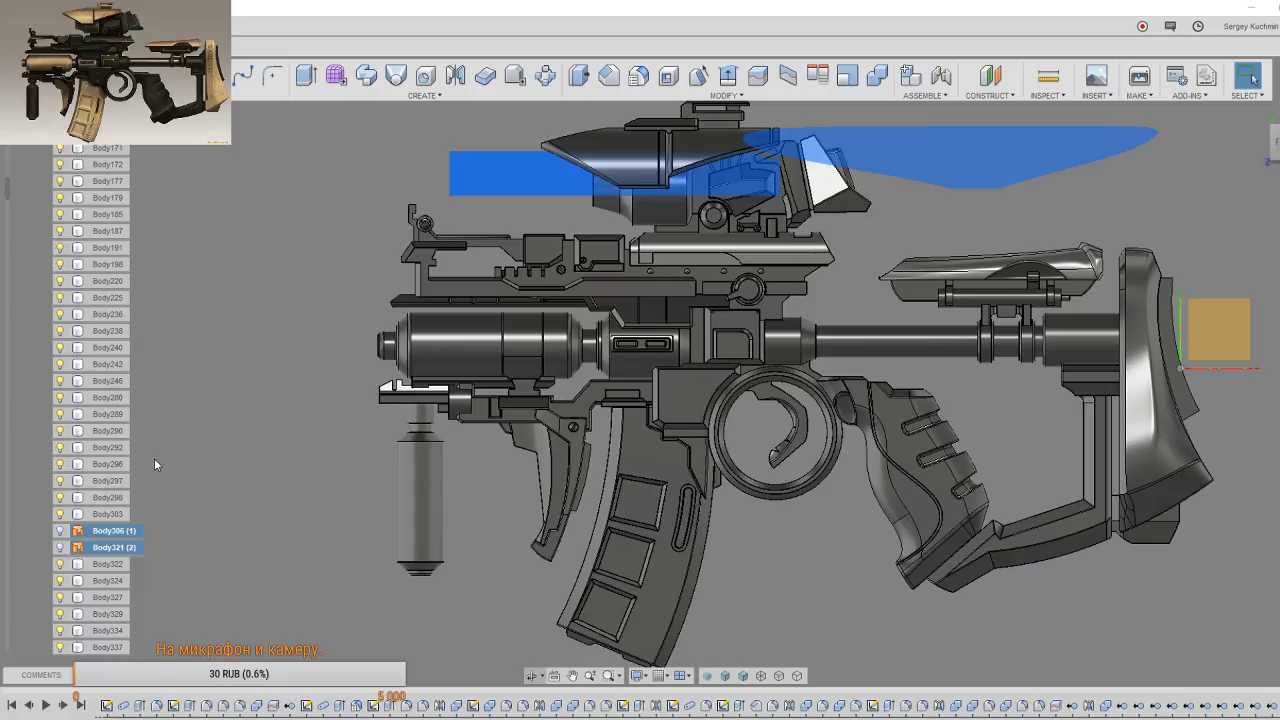
key("Delete")
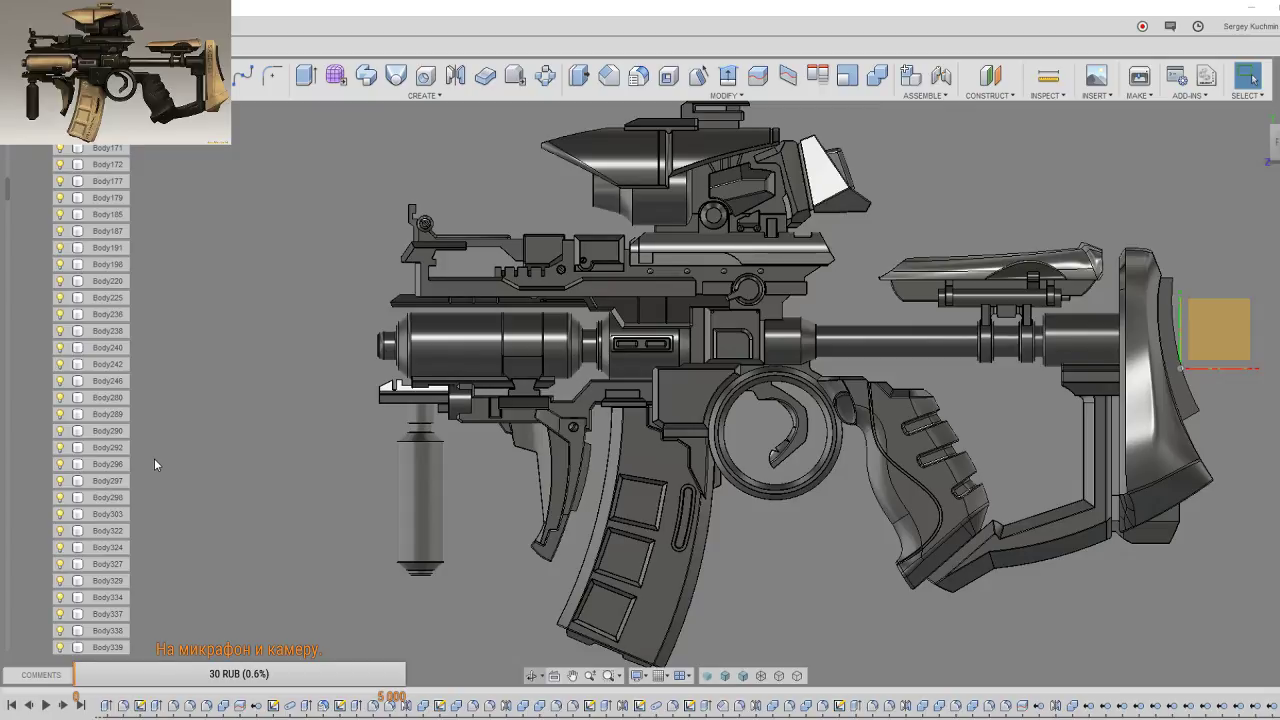
Step: Collapse the Bodies and Sketches folders in the browser
scroll(115, 558, "down", 5)
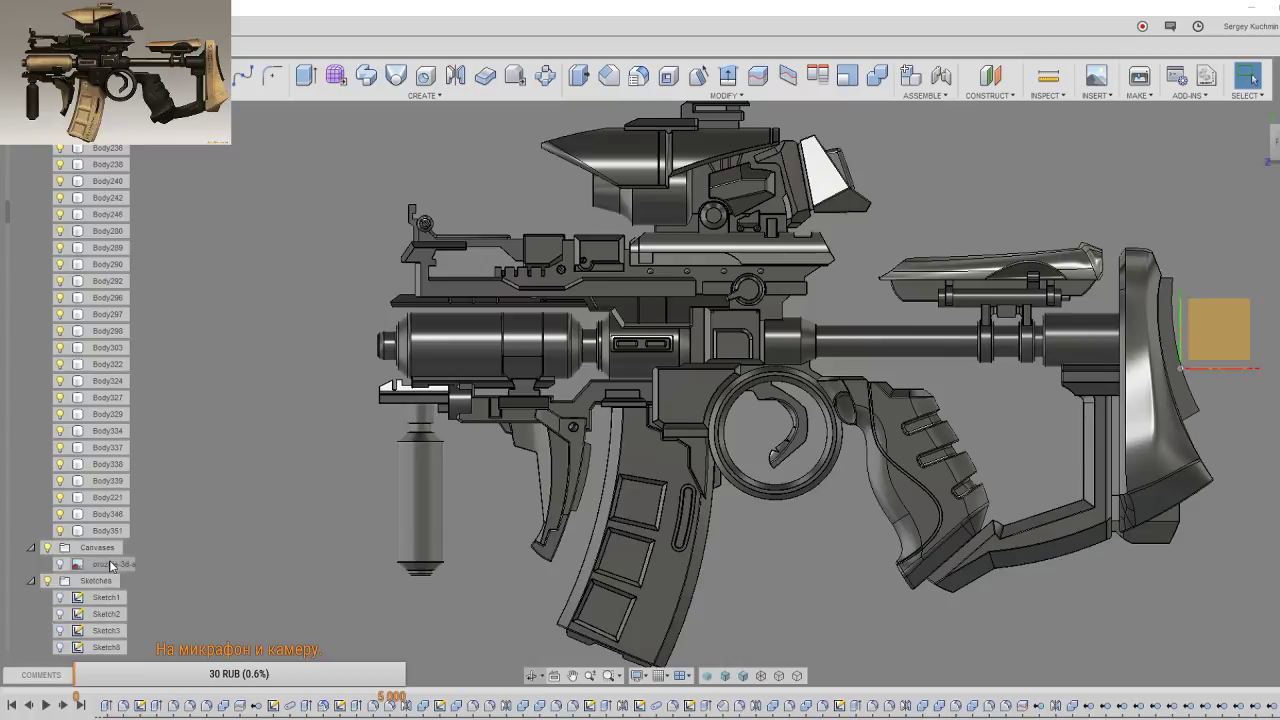
scroll(111, 562, "up", 10)
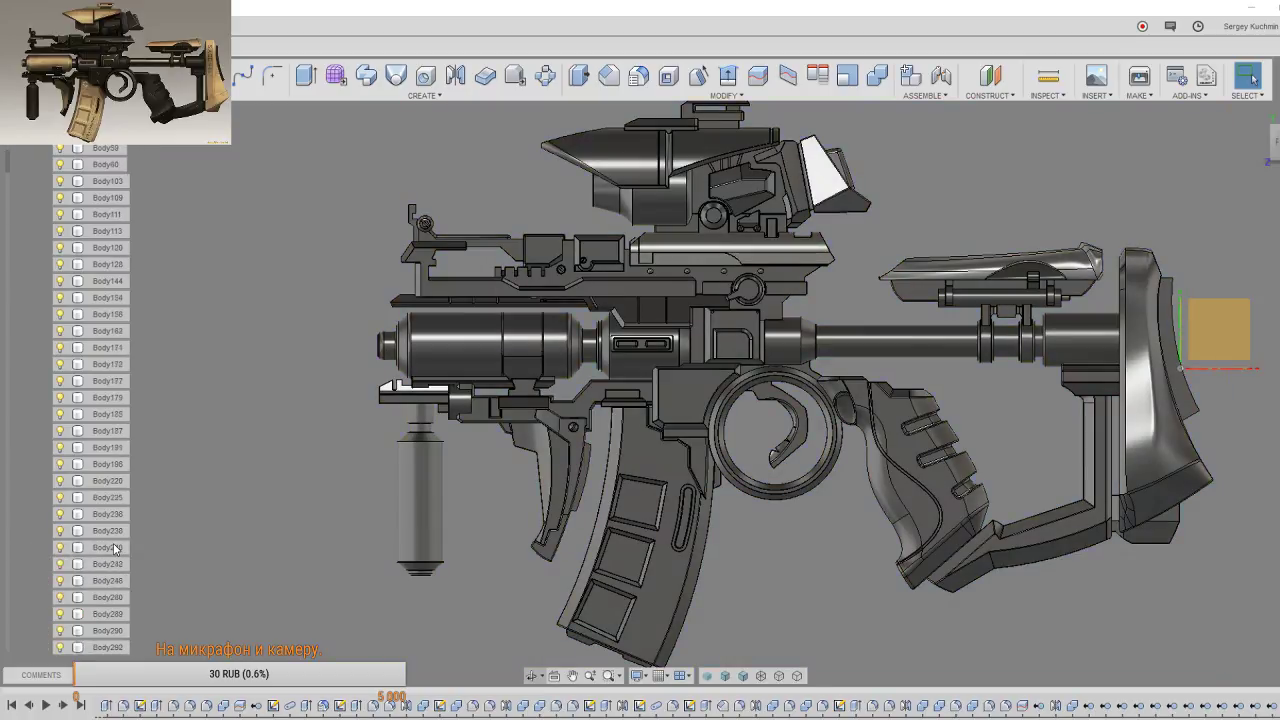
scroll(115, 548, "up", 4)
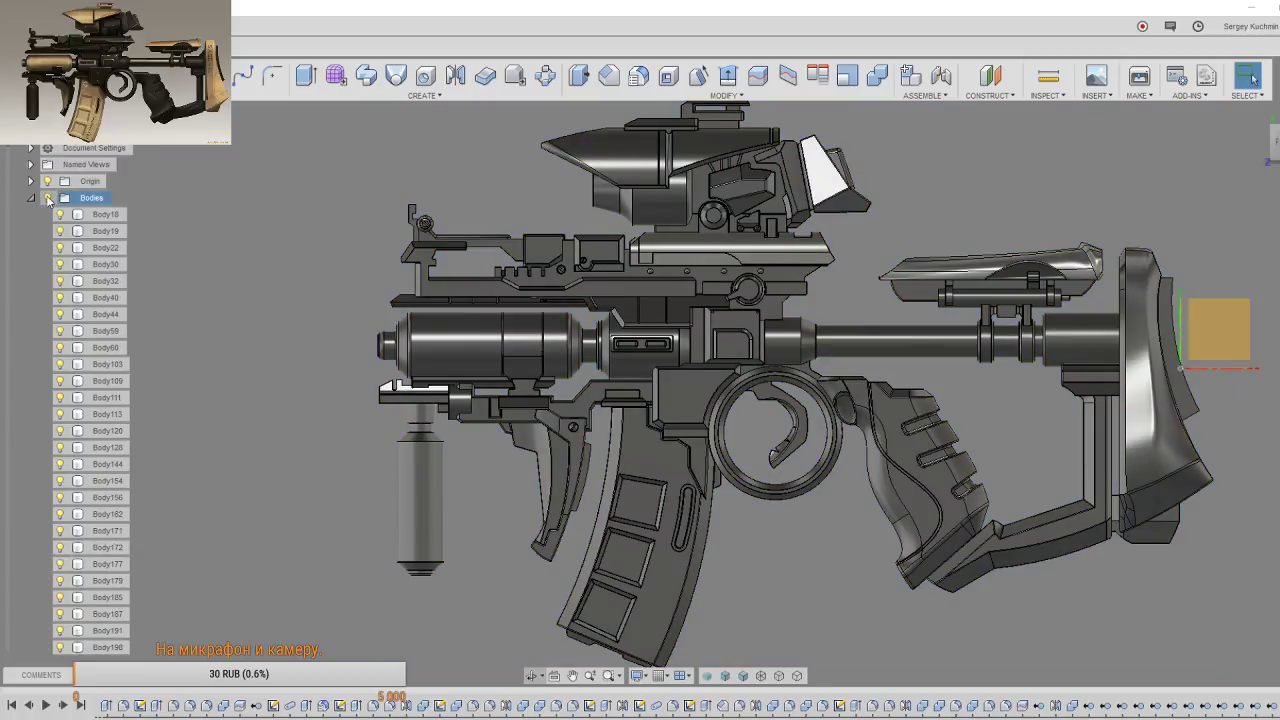
left_click(31, 198)
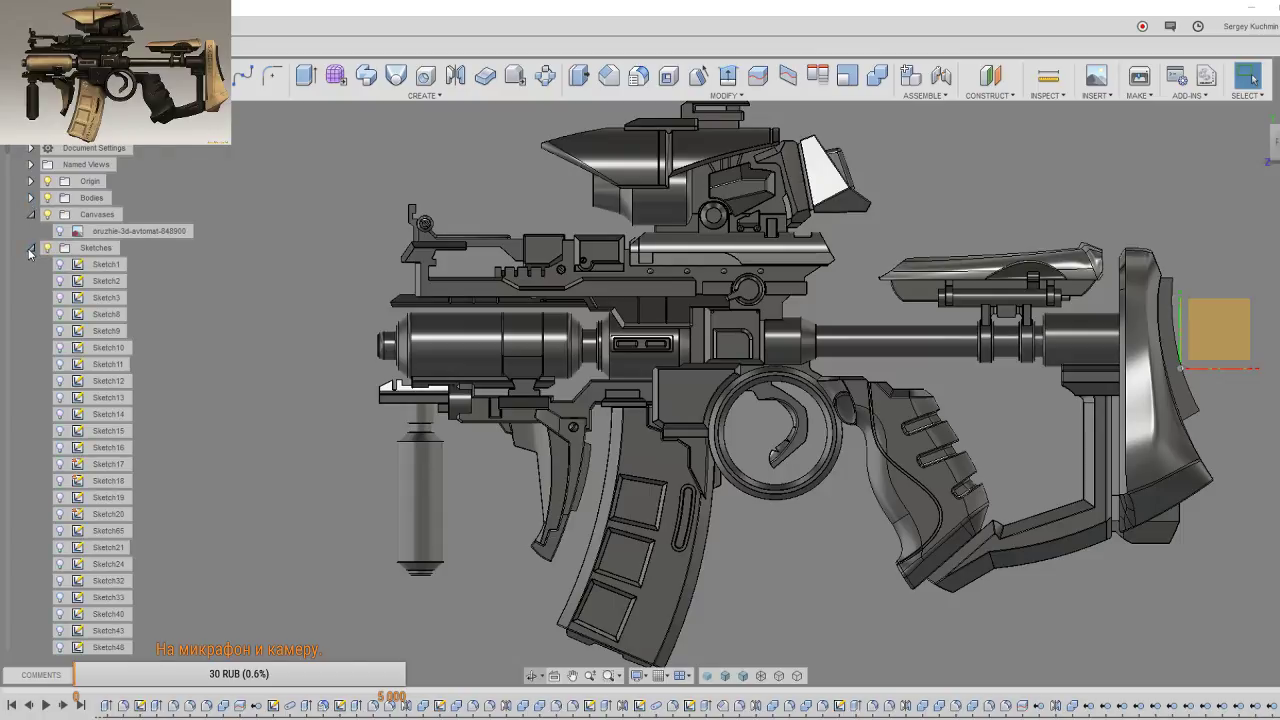
left_click(31, 247)
Step: Hide the Origin plane and axes beside the stock and orbit the rifle to an angled view
mouse_move(1164, 600)
middle_mouse_down()
mouse_move(896, 606)
mouse_move(775, 501)
mouse_move(870, 500)
middle_mouse_up()
scroll(896, 606, "down", 3)
scroll(775, 501, "up", 2)
scroll(757, 489, "up", 2)
scroll(870, 500, "up", 1)
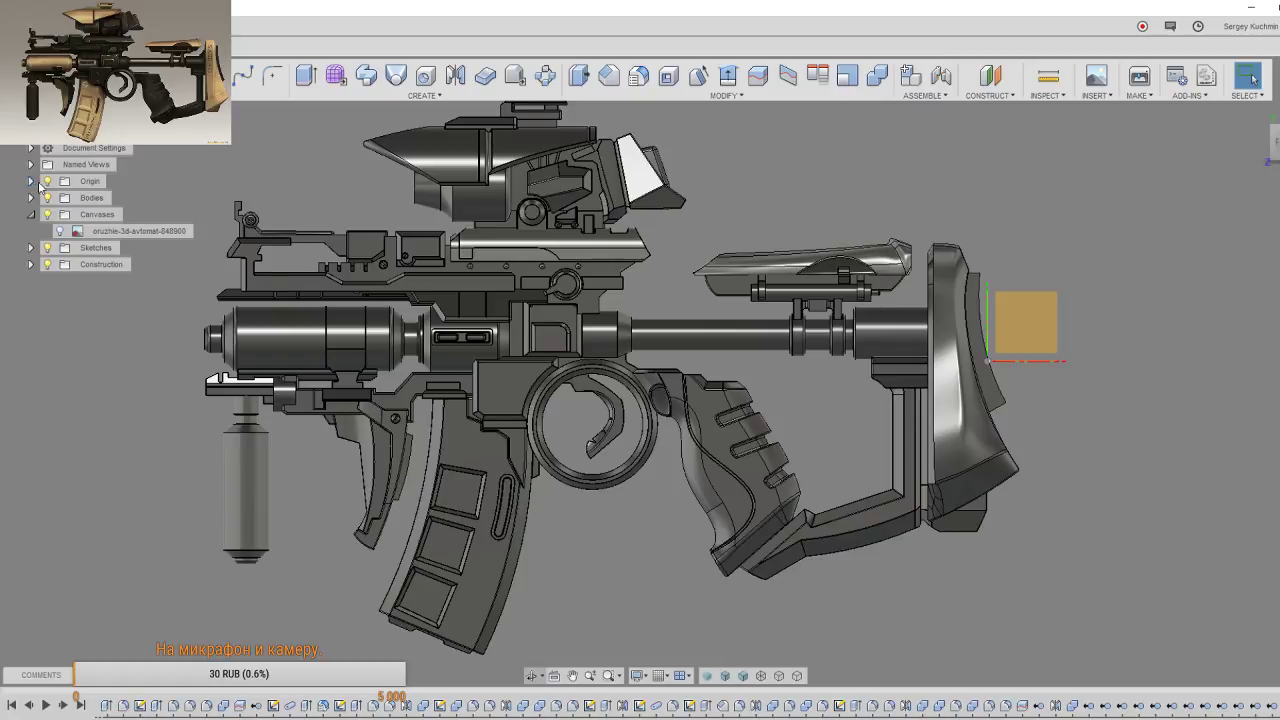
left_click(47, 214)
mouse_move(741, 451)
middle_mouse_down("shift")
mouse_move(912, 442)
mouse_move(797, 441)
middle_mouse_up("shift")
scroll(912, 436, "down", 3)
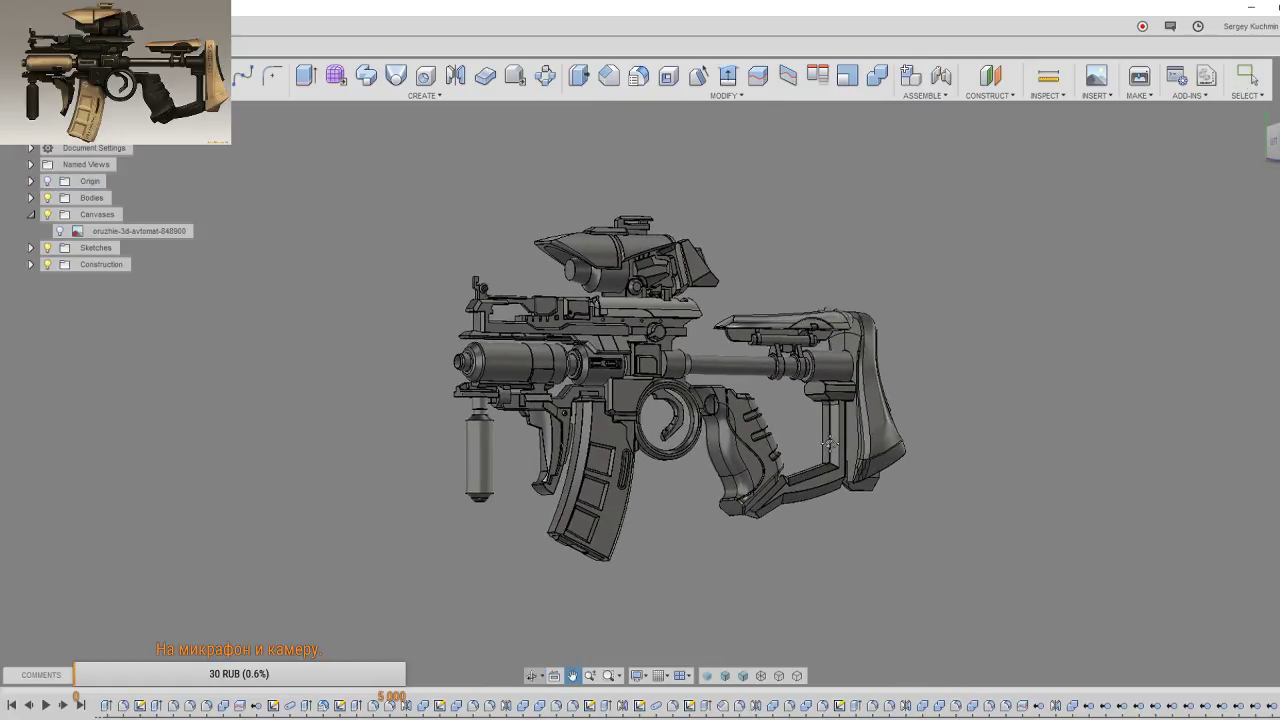
left_click(40, 78)
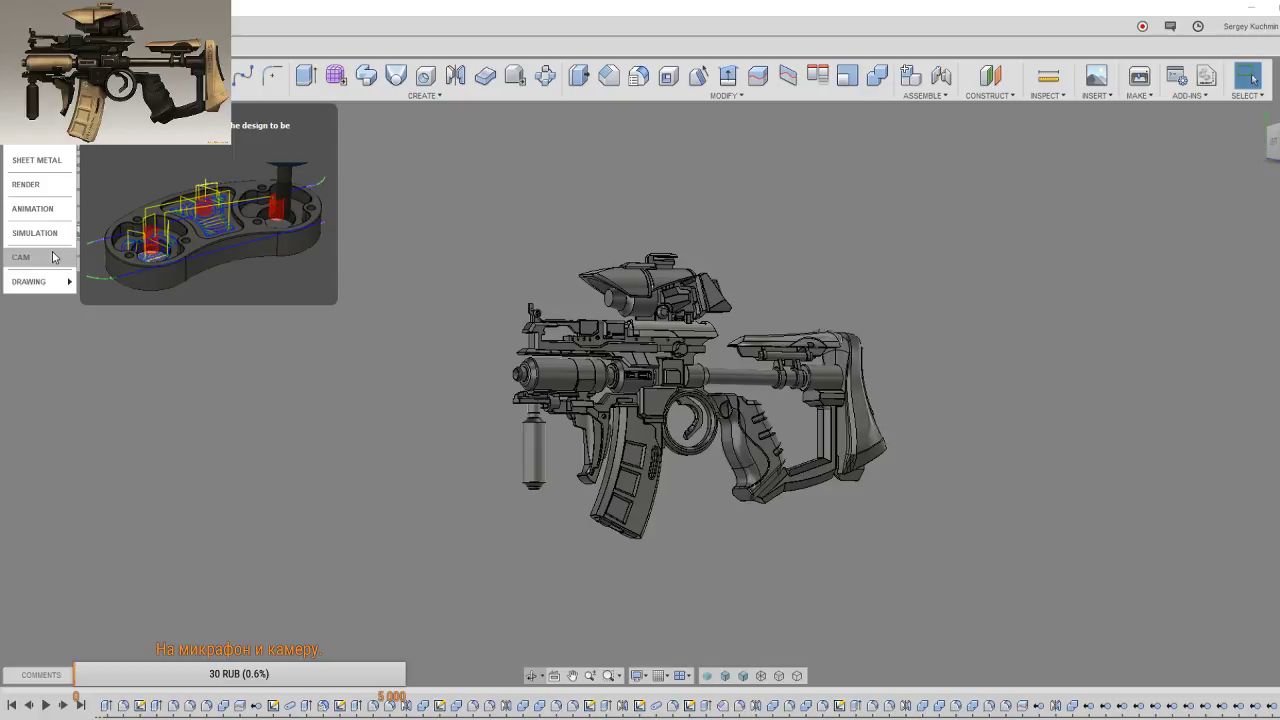
Step: Switch to the Render workspace, collapse the Rendering Gallery and frame the rifle
left_click(30, 185)
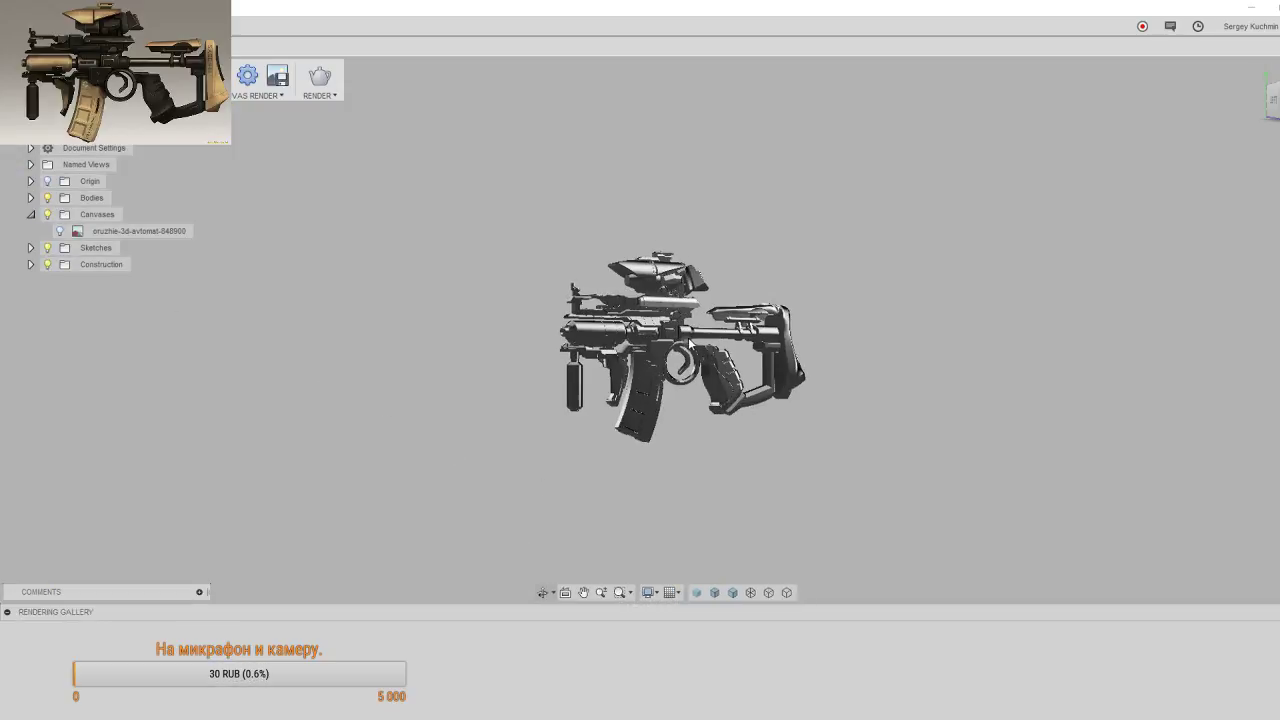
scroll(688, 343, "up", 5)
middle_click_drag(688, 343, 666, 402, "shift")
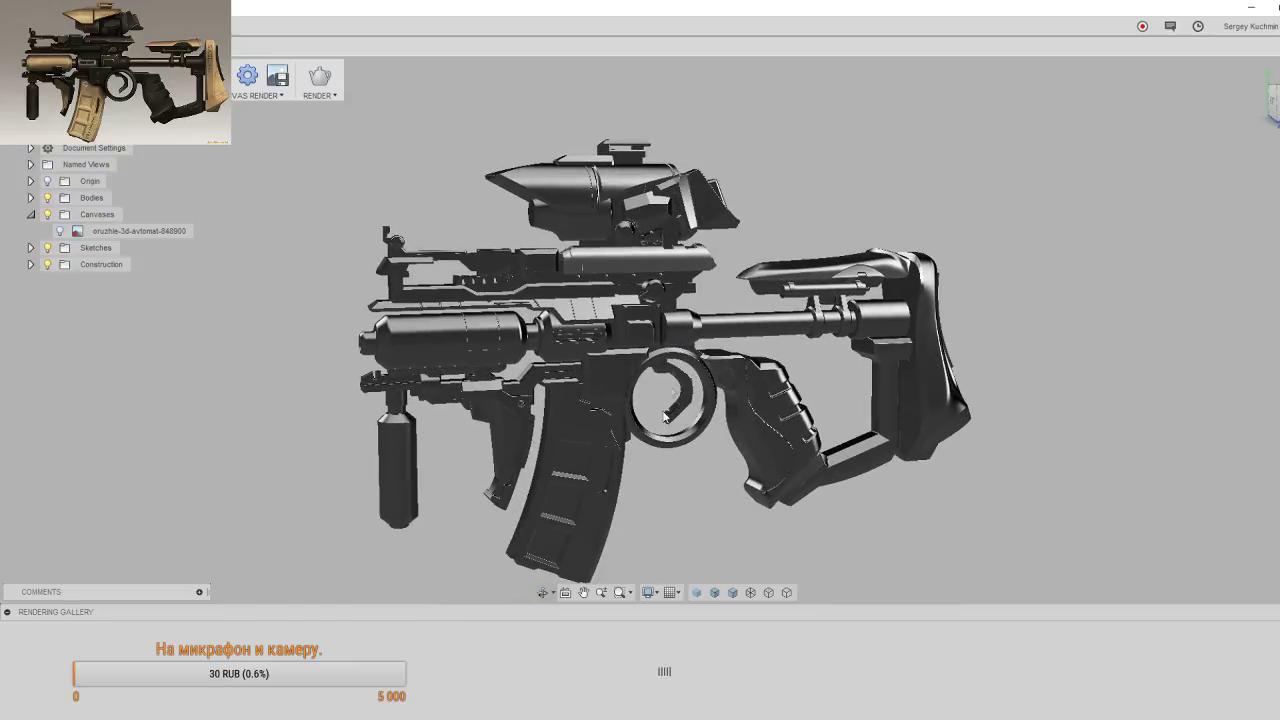
left_click(9, 613)
middle_click_drag(569, 504, 585, 447)
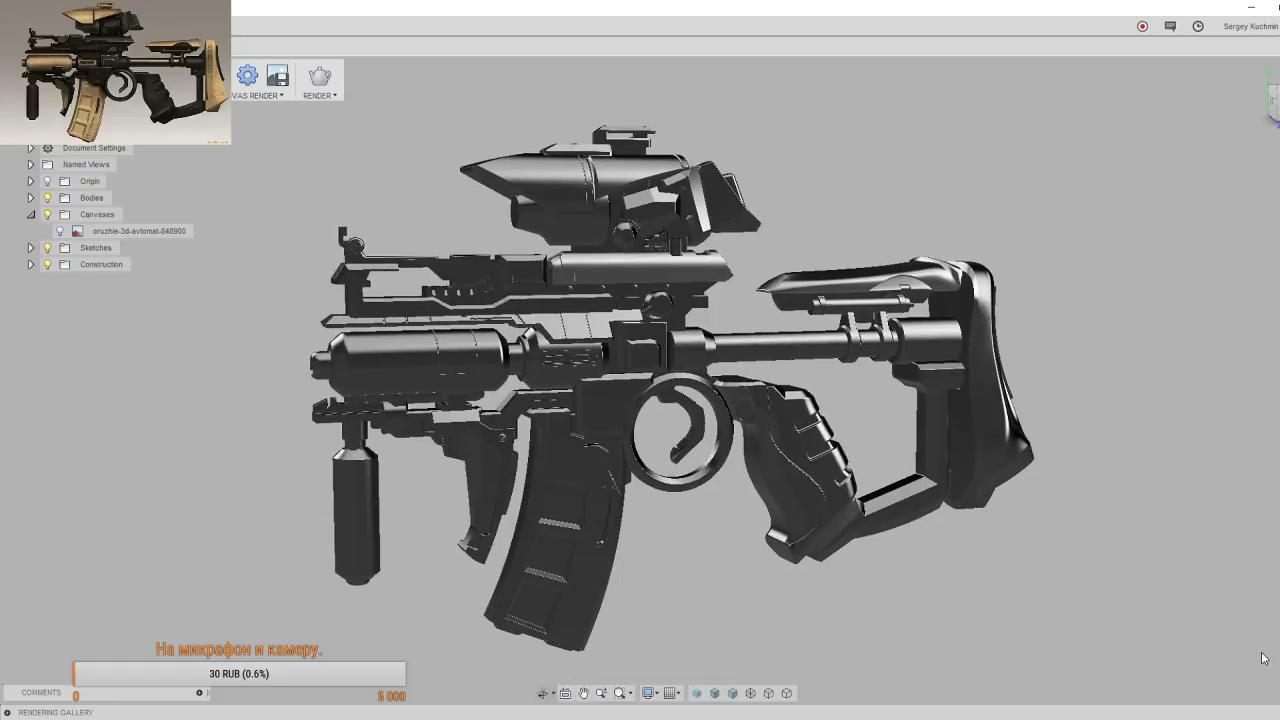